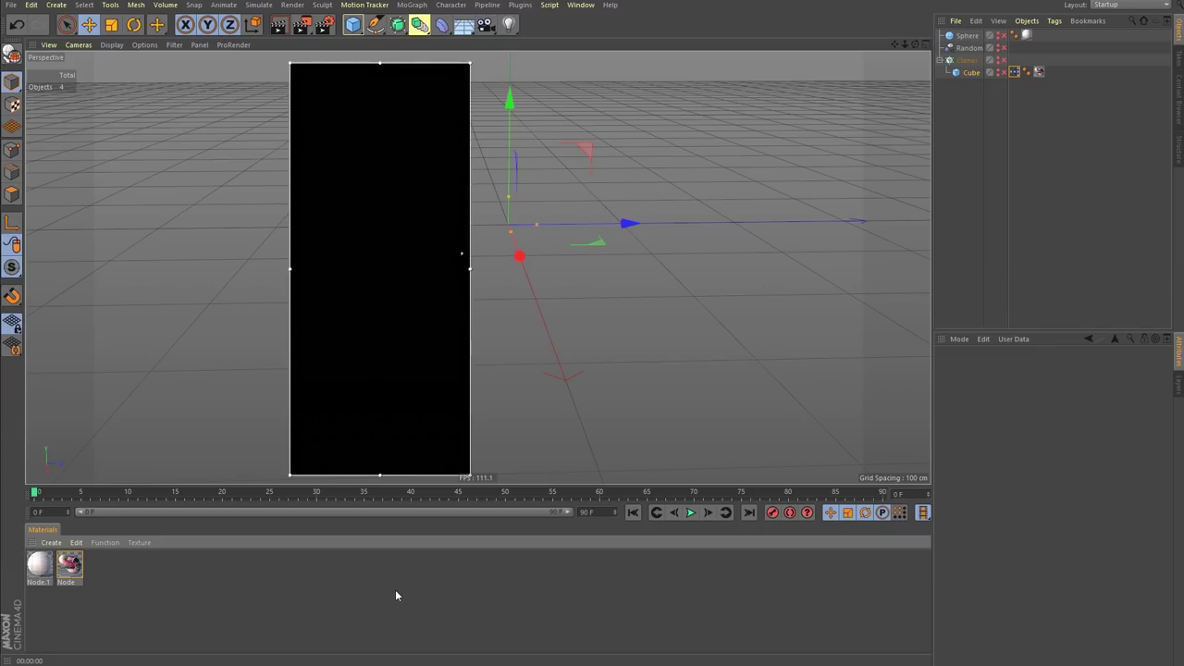
# - Clear the object selection and create a Car Paint node material from the presets
pyautogui.click(993, 215)
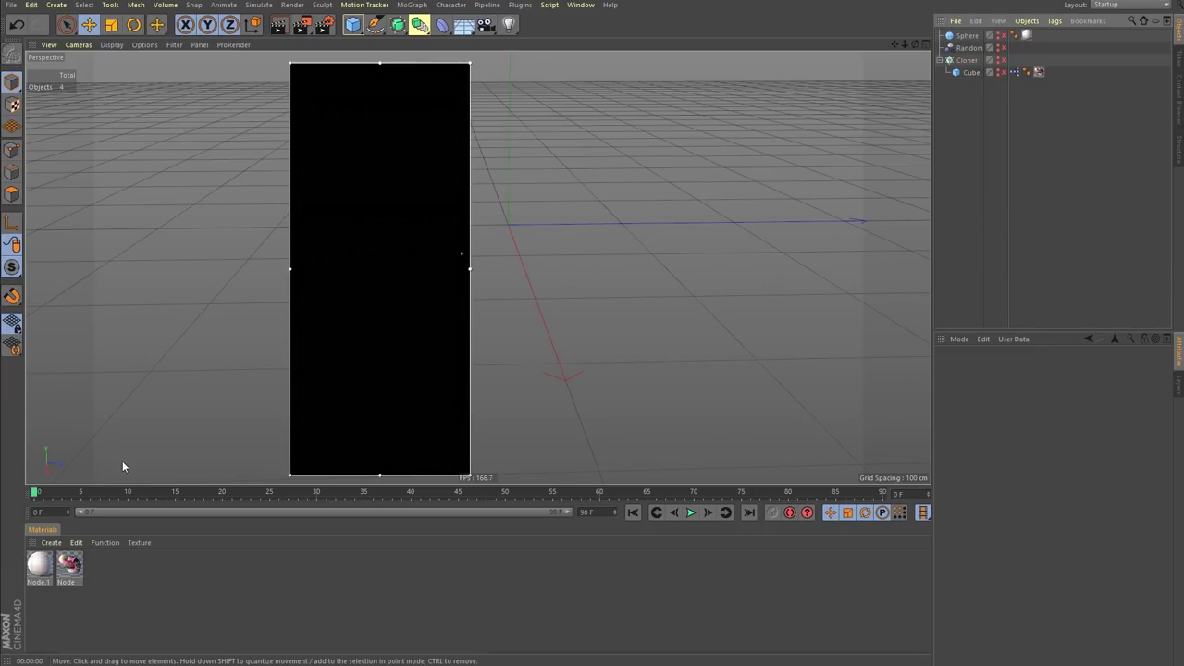
pyautogui.click(51, 542)
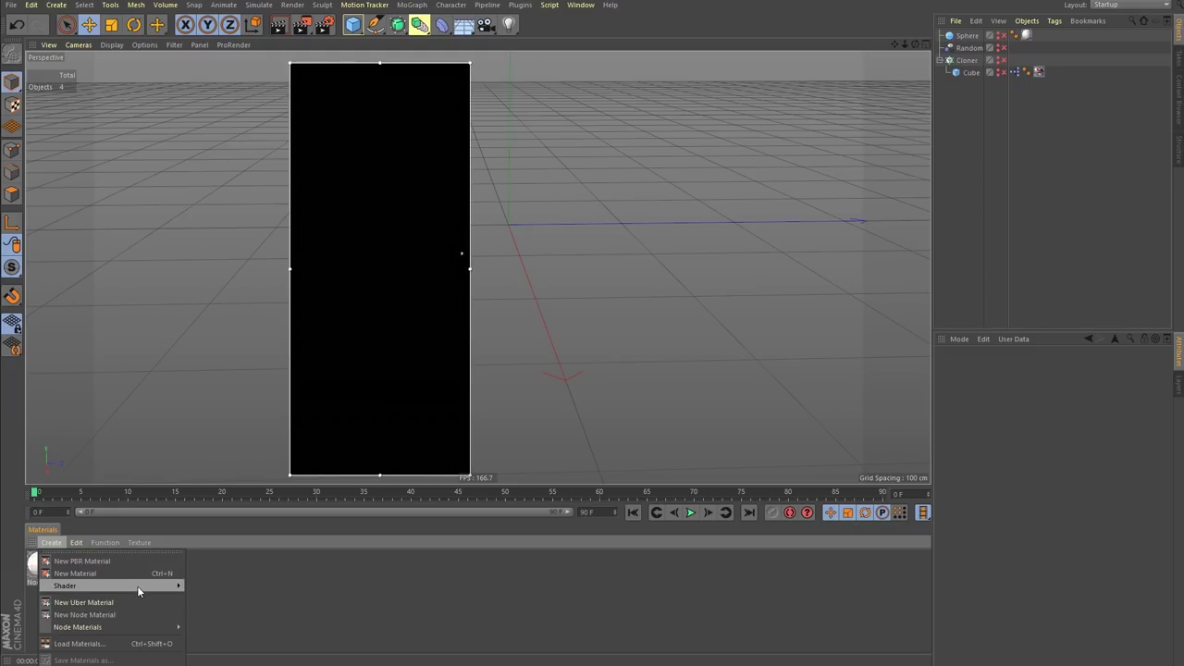
pyautogui.moveTo(119, 587)
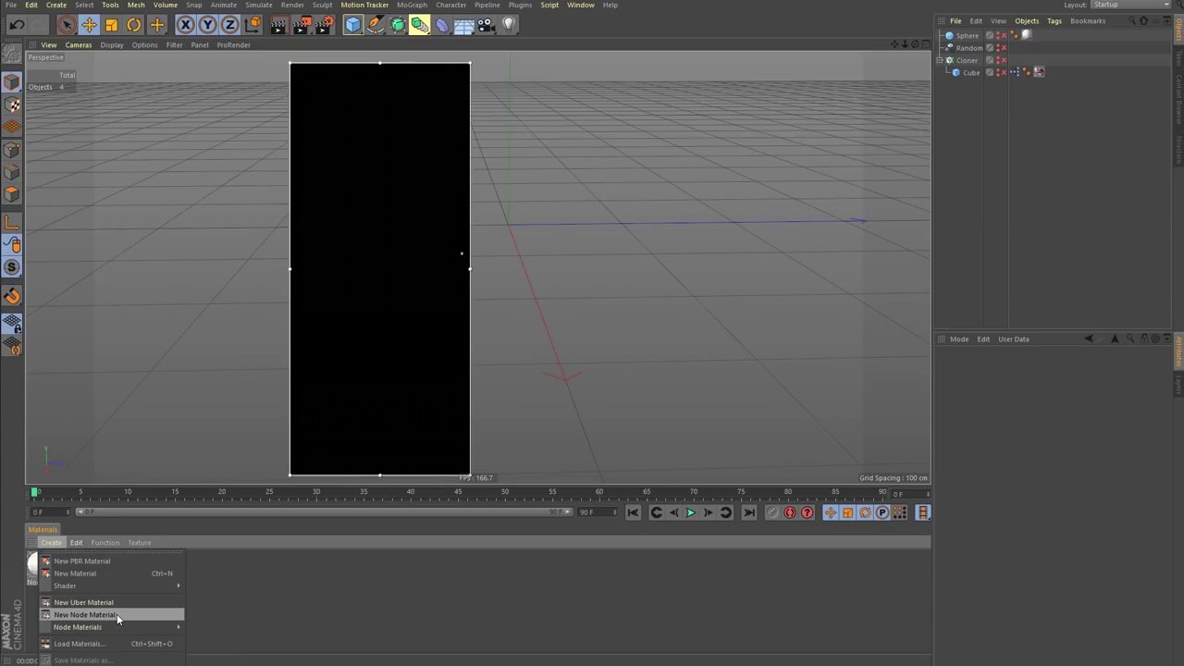
pyautogui.moveTo(117, 630)
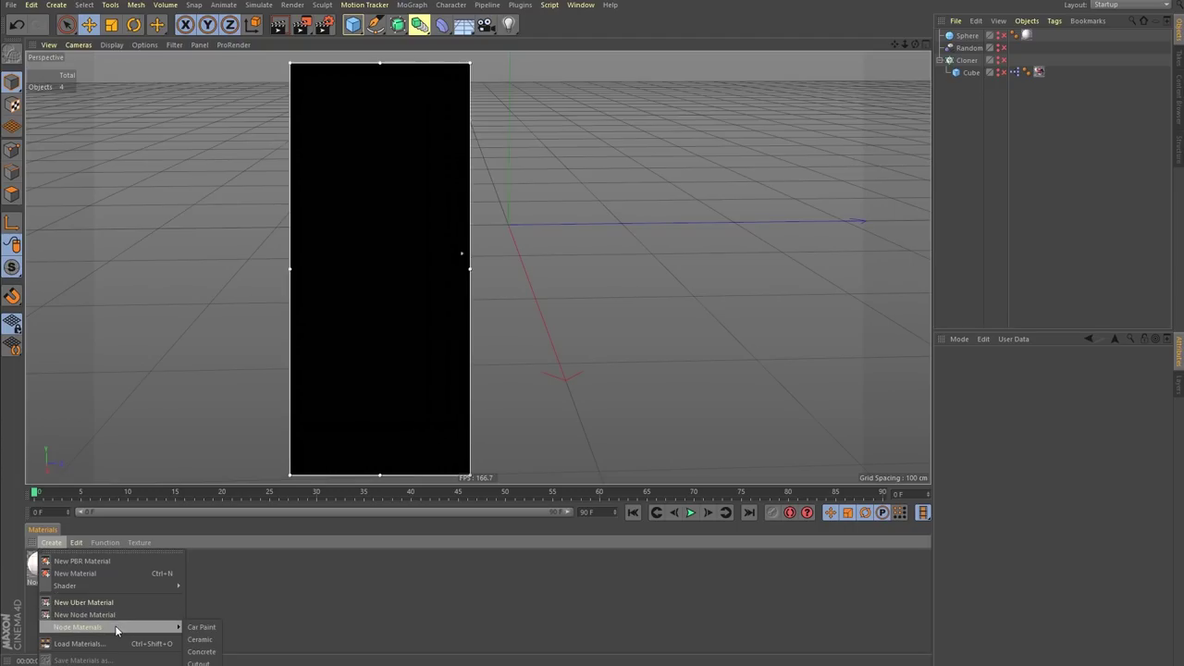
pyautogui.click(202, 627)
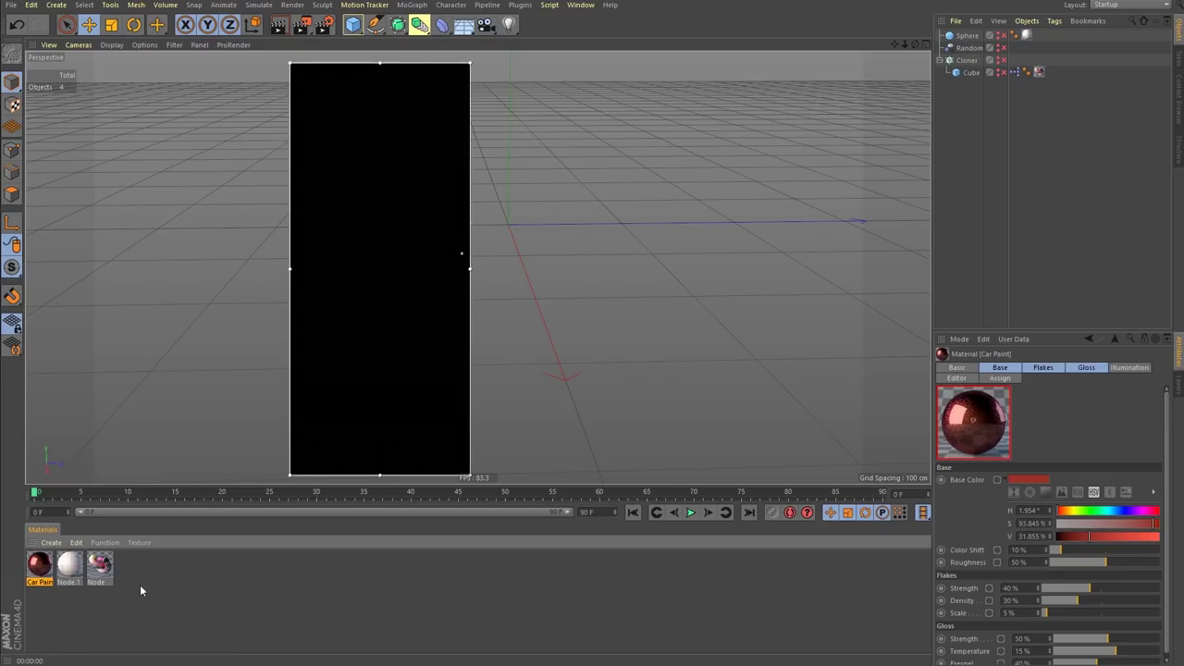
# - Create a new blank node material and open it in the Node Editor
pyautogui.click(49, 544)
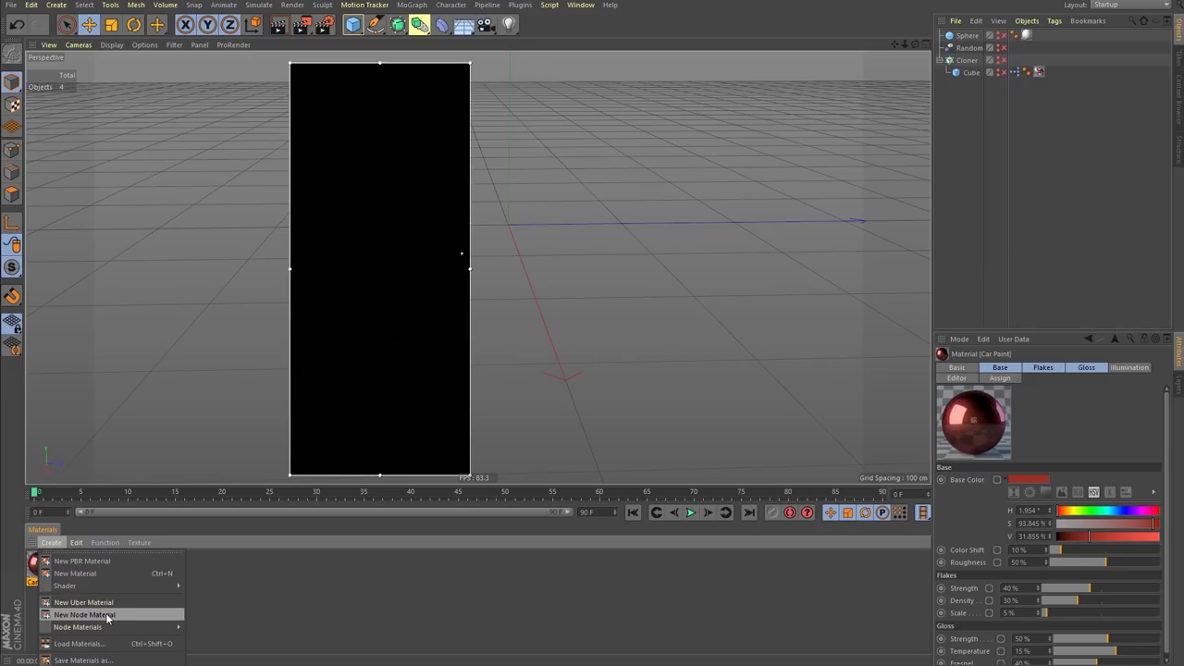
pyautogui.click(107, 616)
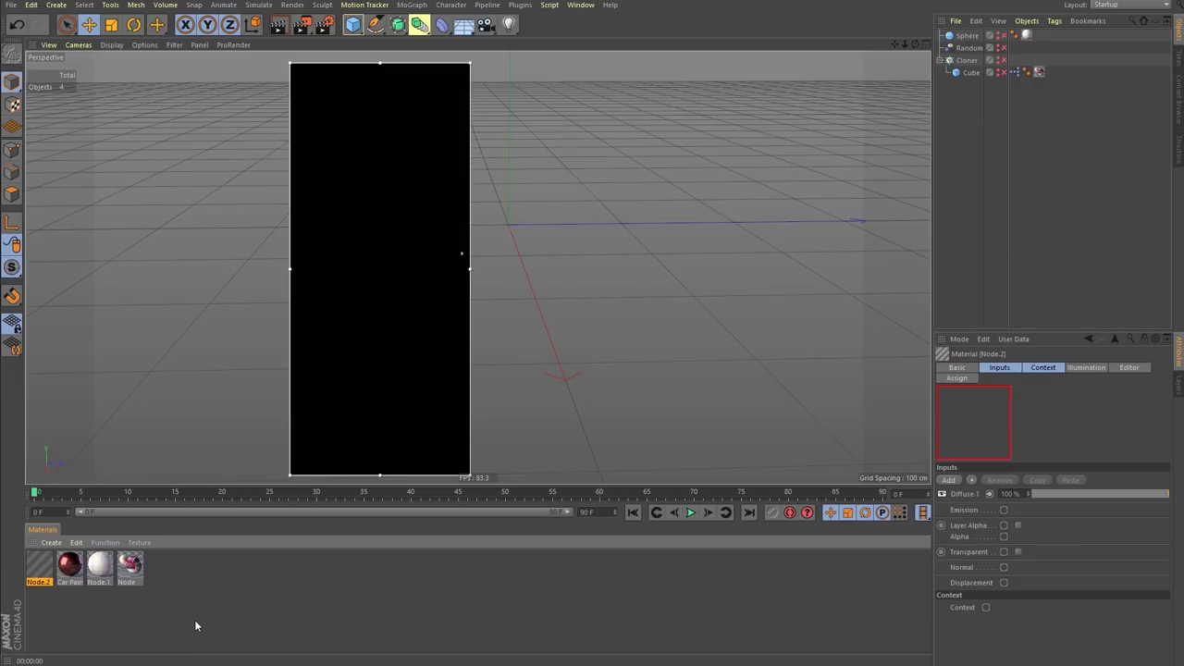
pyautogui.doubleClick(40, 566)
pyautogui.moveTo(391, 294); pyautogui.dragTo(411, 81)
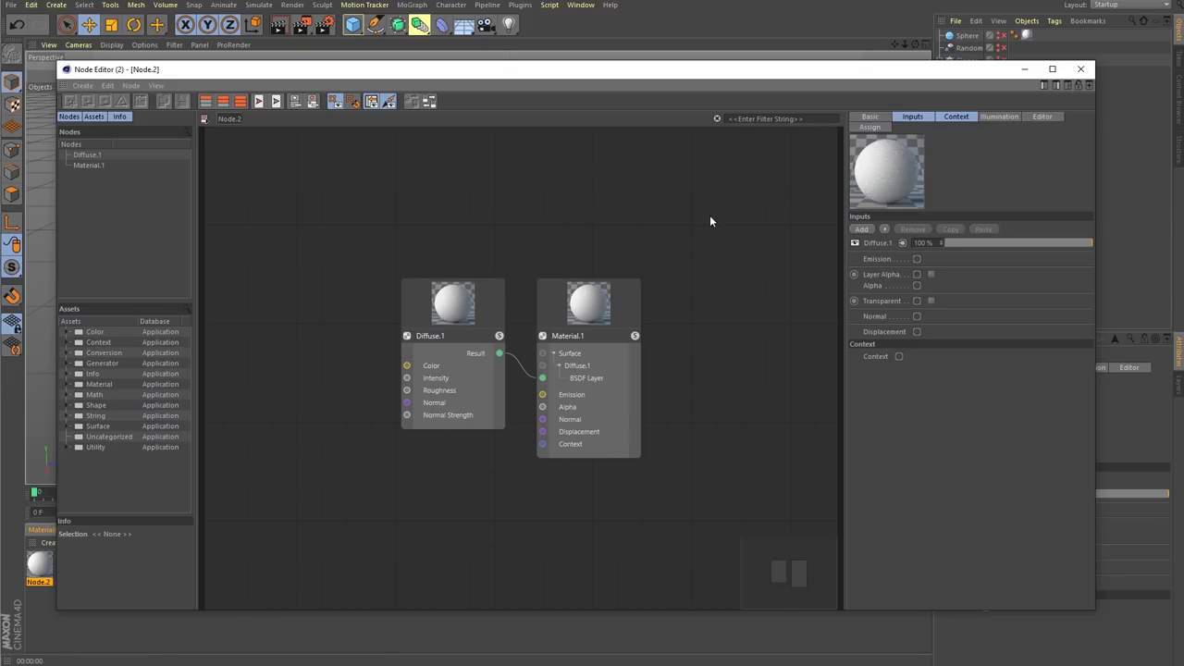
# - Spread the two nodes apart so the Diffuse node sits higher and to the left of the Material node
pyautogui.moveTo(612, 381); pyautogui.dragTo(646, 358)
pyautogui.moveTo(481, 282)
pyautogui.mouseDown()
pyautogui.moveTo(375, 314)
pyautogui.moveTo(487, 287)
pyautogui.moveTo(493, 299)
pyautogui.moveTo(468, 278)
pyautogui.moveTo(467, 292)
pyautogui.moveTo(474, 273)
pyautogui.mouseUp()
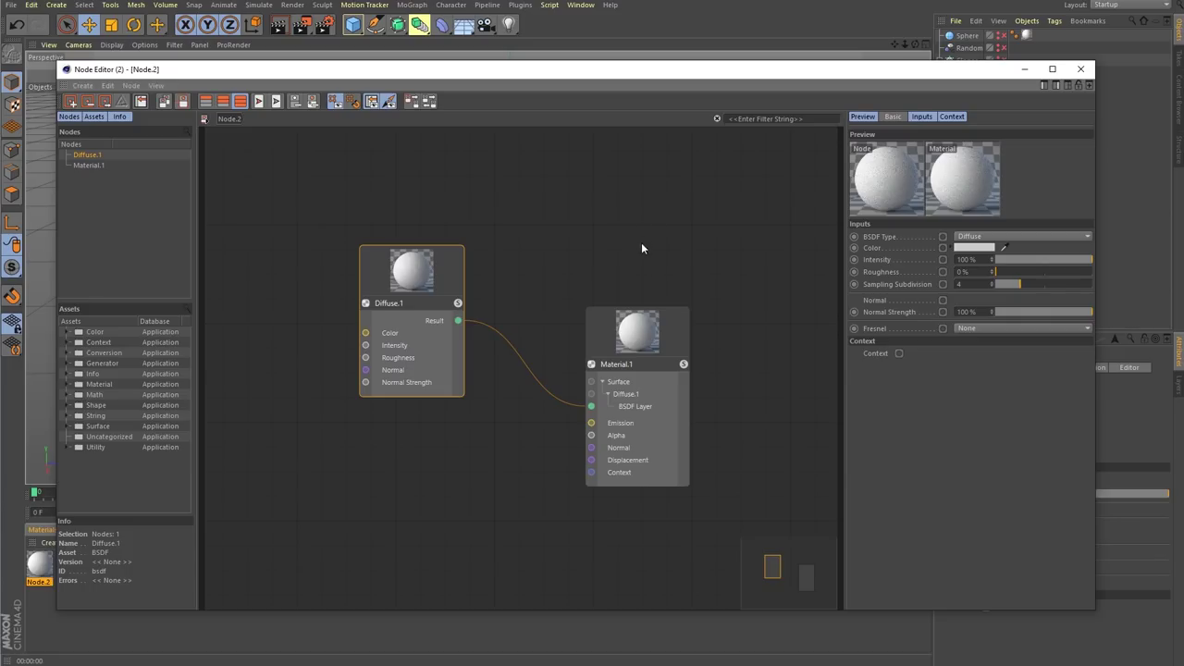
pyautogui.moveTo(661, 338); pyautogui.dragTo(632, 333)
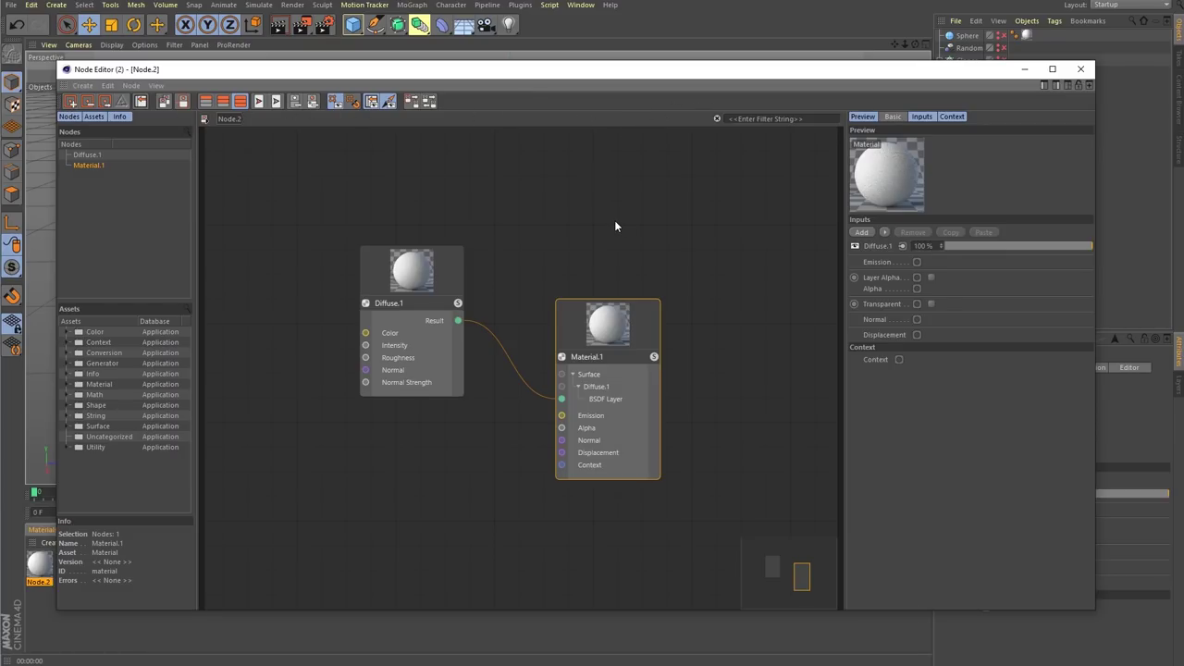
# - Examine the Diffuse and Material node graph at different zoom levels and from different positions
pyautogui.scroll(-2, 575, 282)
pyautogui.scroll(2, 575, 282)
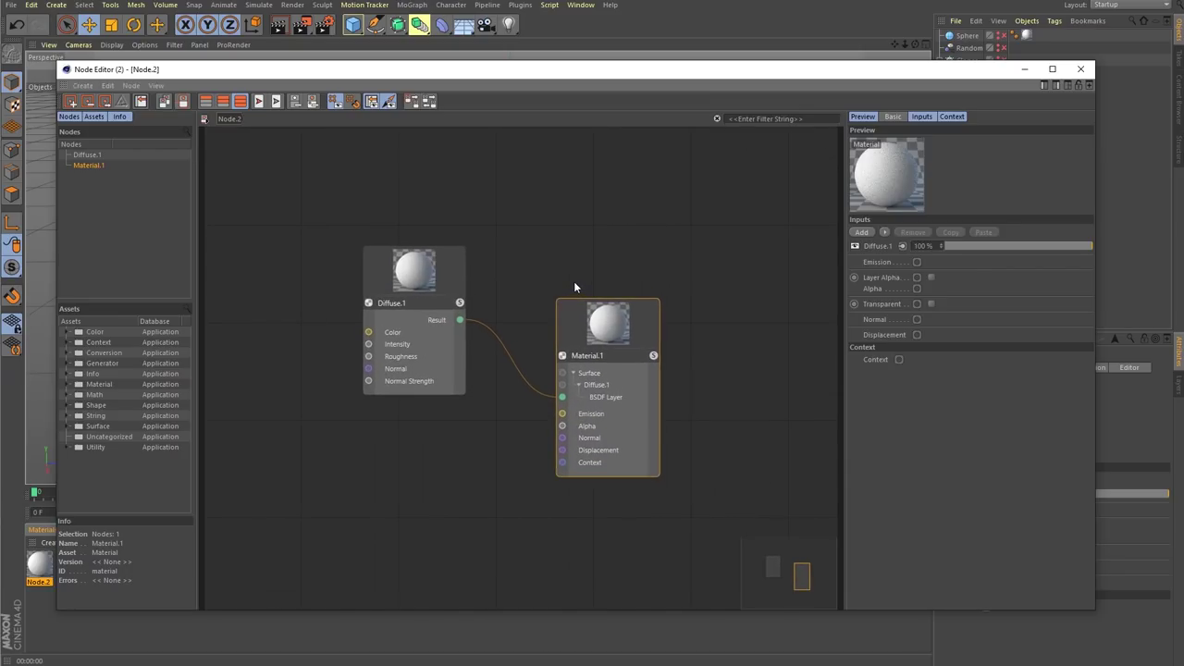
pyautogui.scroll(-3, 570, 283)
pyautogui.scroll(4, 583, 285)
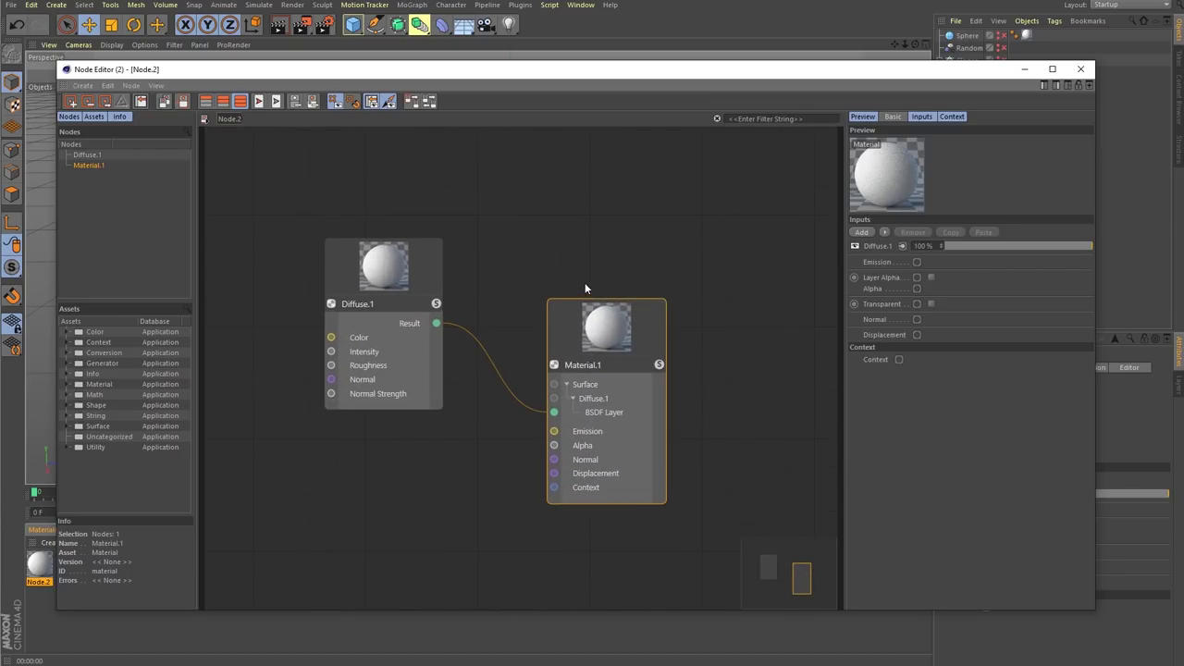
pyautogui.moveTo(689, 245); pyautogui.dragTo(710, 201, button='middle')
pyautogui.moveTo(796, 579)
pyautogui.mouseDown()
pyautogui.moveTo(777, 568)
pyautogui.moveTo(788, 562)
pyautogui.moveTo(788, 576)
pyautogui.mouseUp()
pyautogui.scroll(-3, 557, 437)
pyautogui.scroll(-2, 556, 438)
pyautogui.moveTo(473, 477); pyautogui.dragTo(625, 310, button='middle')
pyautogui.moveTo(783, 592); pyautogui.dragTo(813, 553)
pyautogui.scroll(5, 467, 352)
pyautogui.moveTo(481, 382); pyautogui.dragTo(498, 319, button='middle')
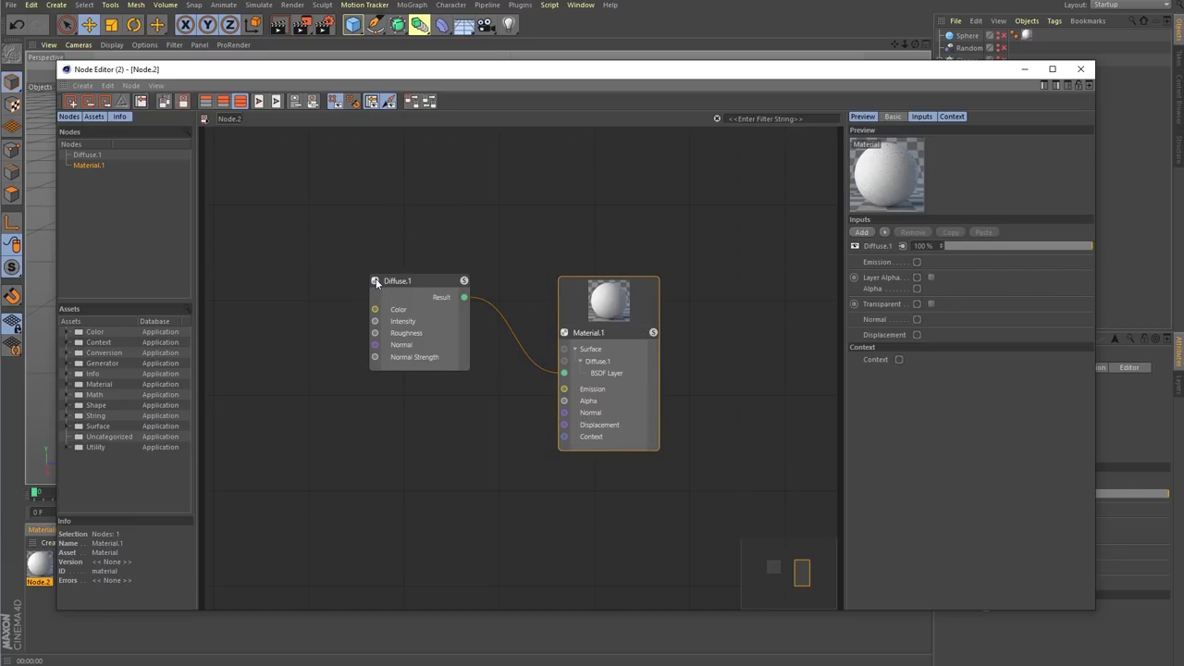
# - Reposition the Diffuse and Material nodes slightly closer together in the graph
pyautogui.moveTo(454, 238); pyautogui.dragTo(465, 264)
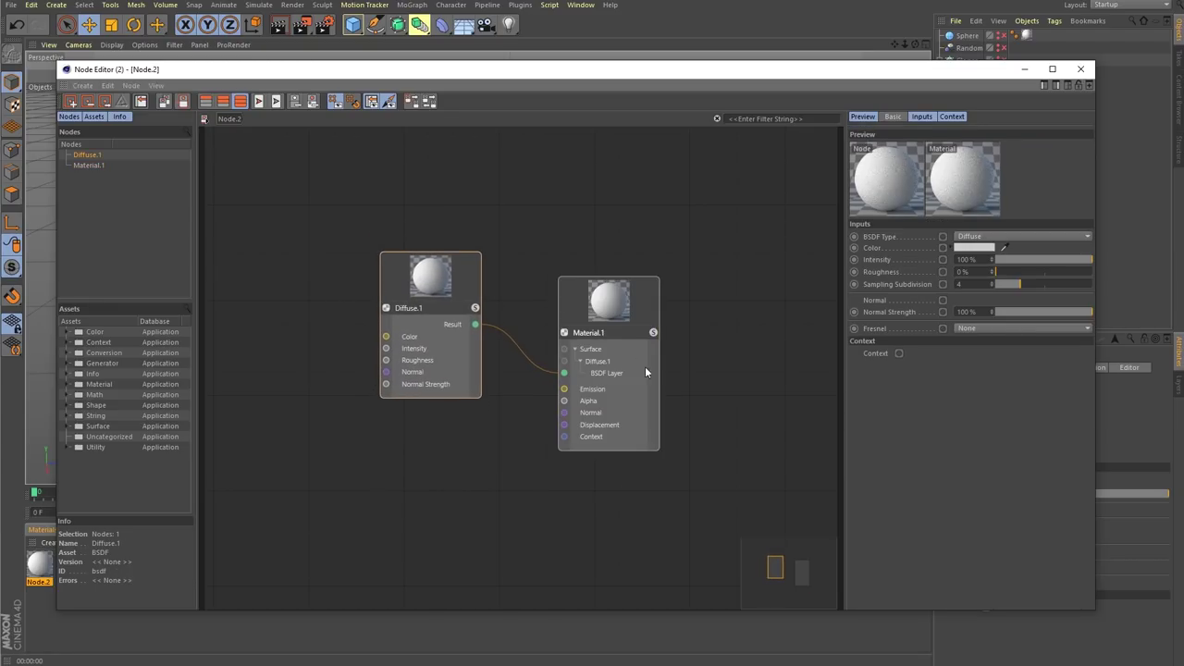
pyautogui.moveTo(597, 320); pyautogui.dragTo(627, 319)
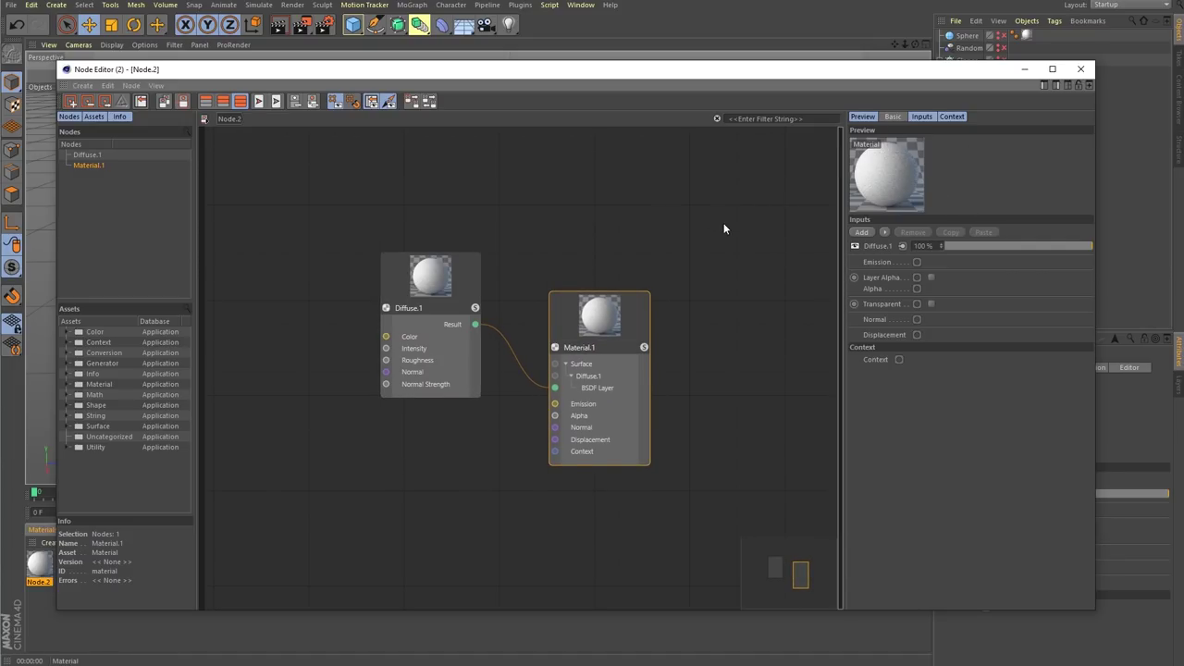
pyautogui.click(645, 219)
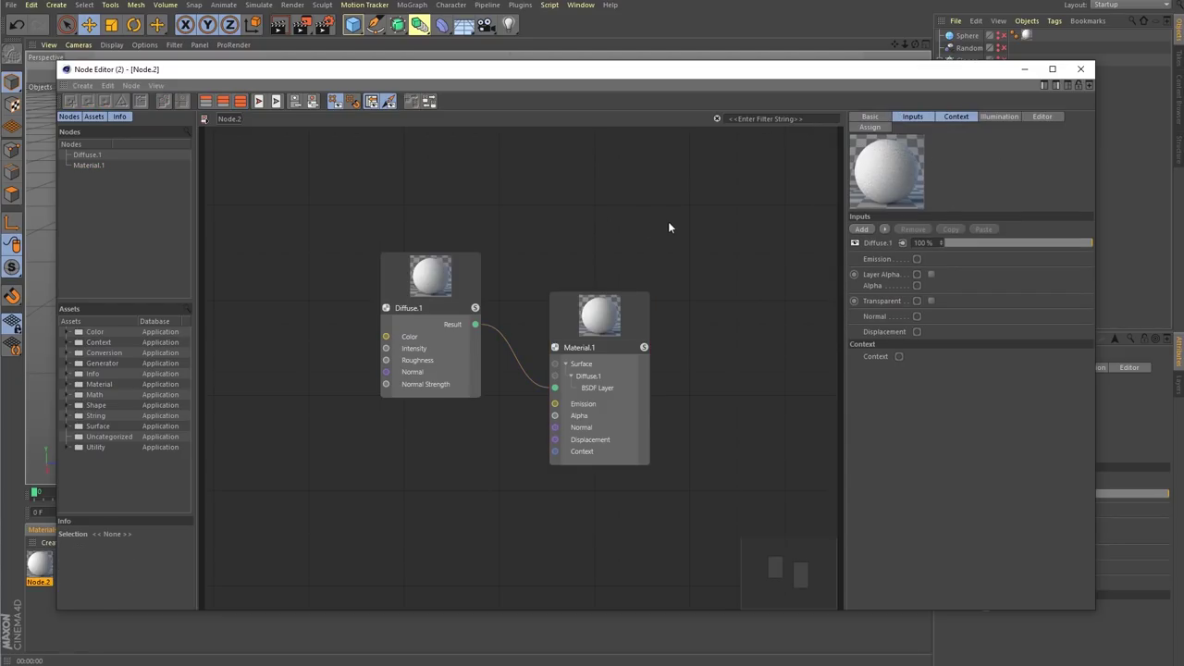
pyautogui.moveTo(618, 312)
pyautogui.mouseDown()
pyautogui.moveTo(591, 294)
pyautogui.moveTo(610, 315)
pyautogui.mouseUp()
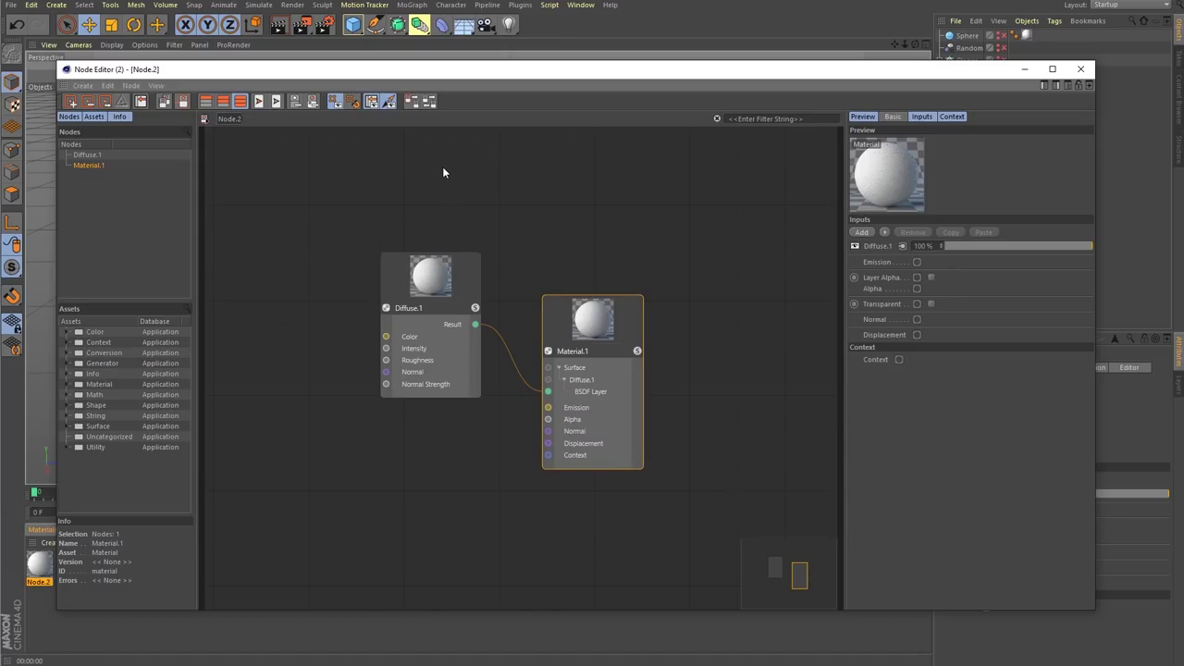
# - Filter the asset list for "chec"
pyautogui.click(133, 308)
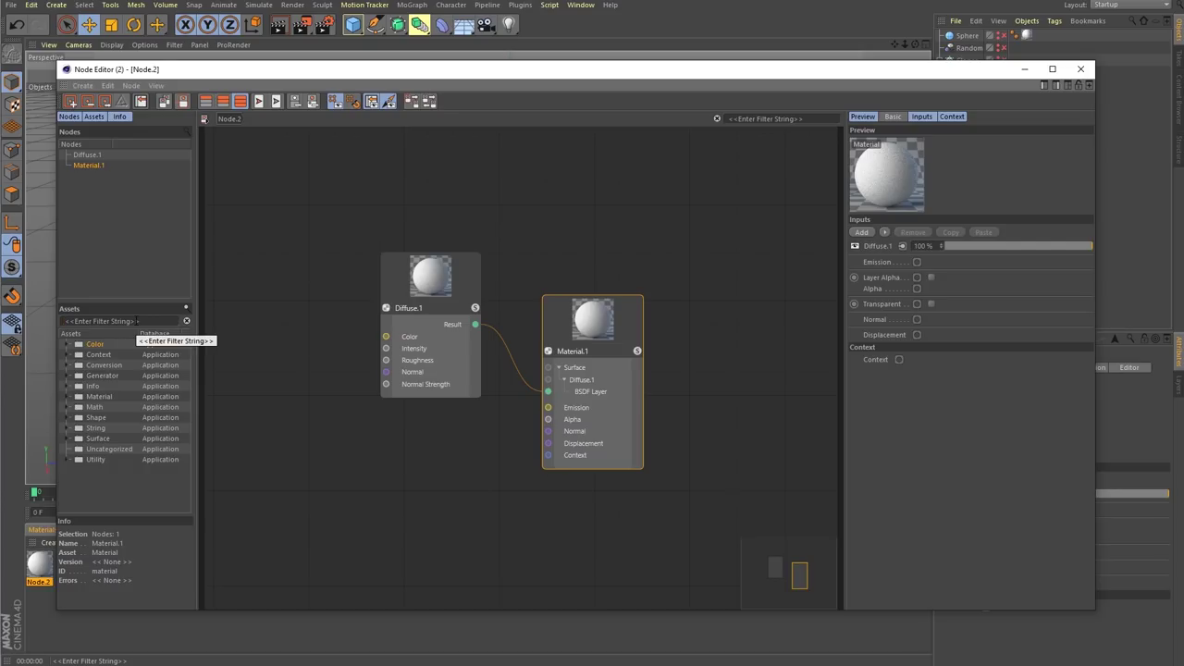
pyautogui.write('cha')
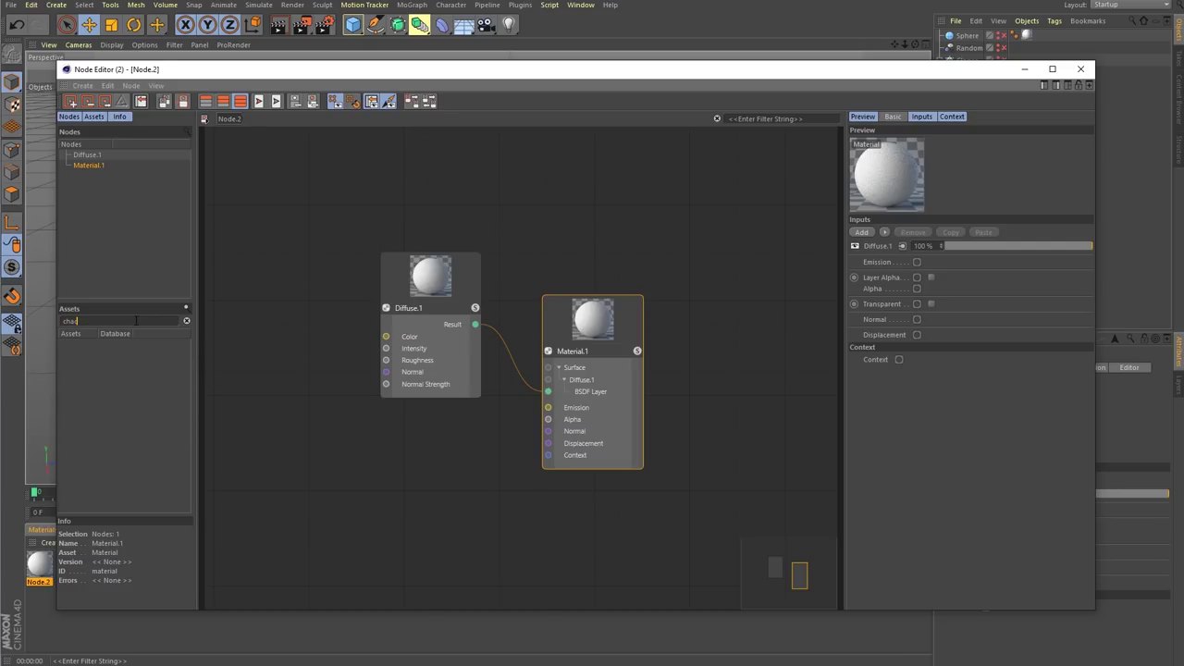
pyautogui.press('BackSpace')
pyautogui.write('e')
pyautogui.press('BackSpace')
pyautogui.write('ec')
# - Add a Checkerboard node beside the Diffuse node and delete it again
pyautogui.moveTo(126, 354); pyautogui.dragTo(330, 371)
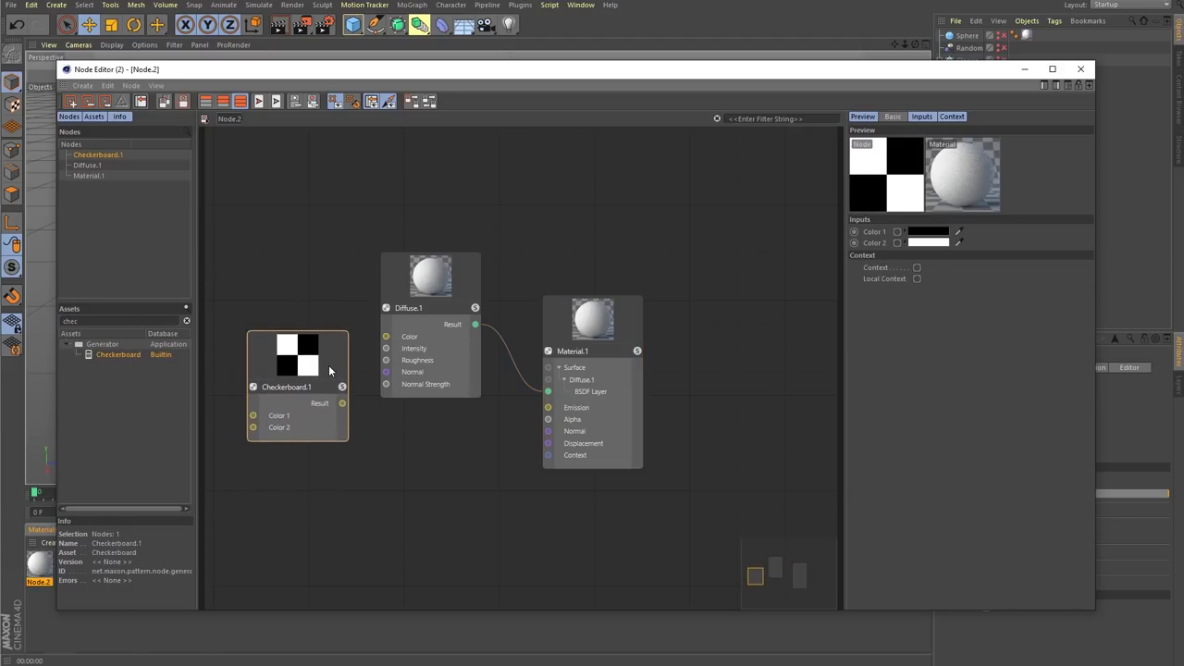
pyautogui.press('Delete')
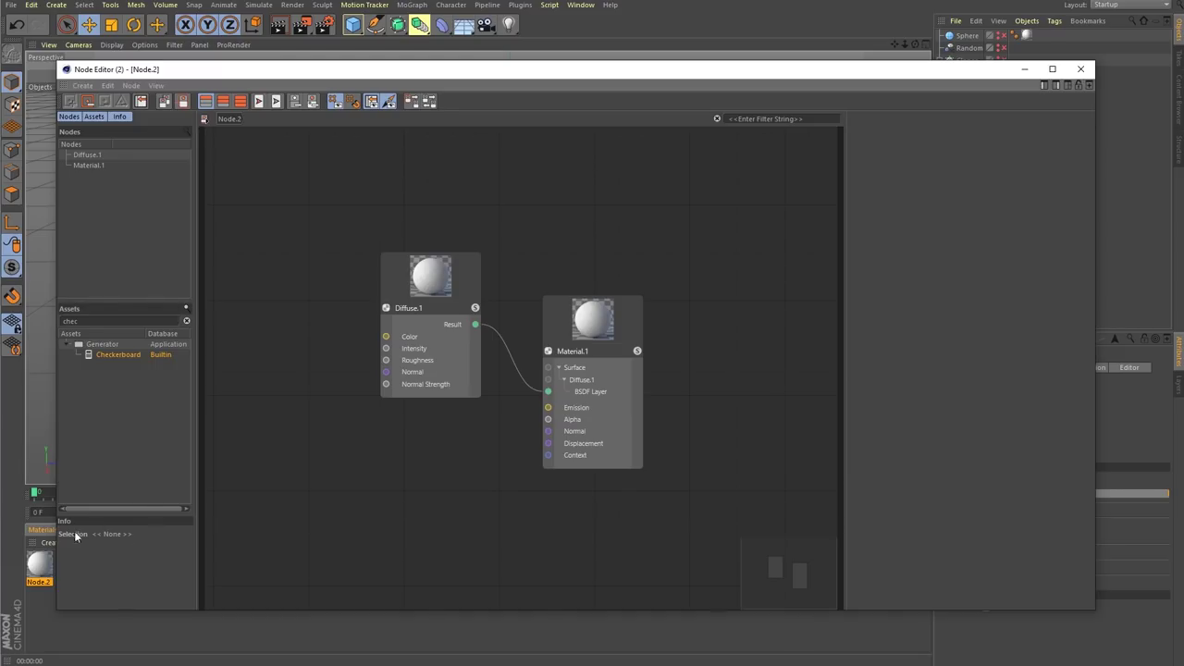
# - Inspect the info and attributes of the Diffuse and Material nodes, selecting each in the graph and in the node list
pyautogui.click(468, 273)
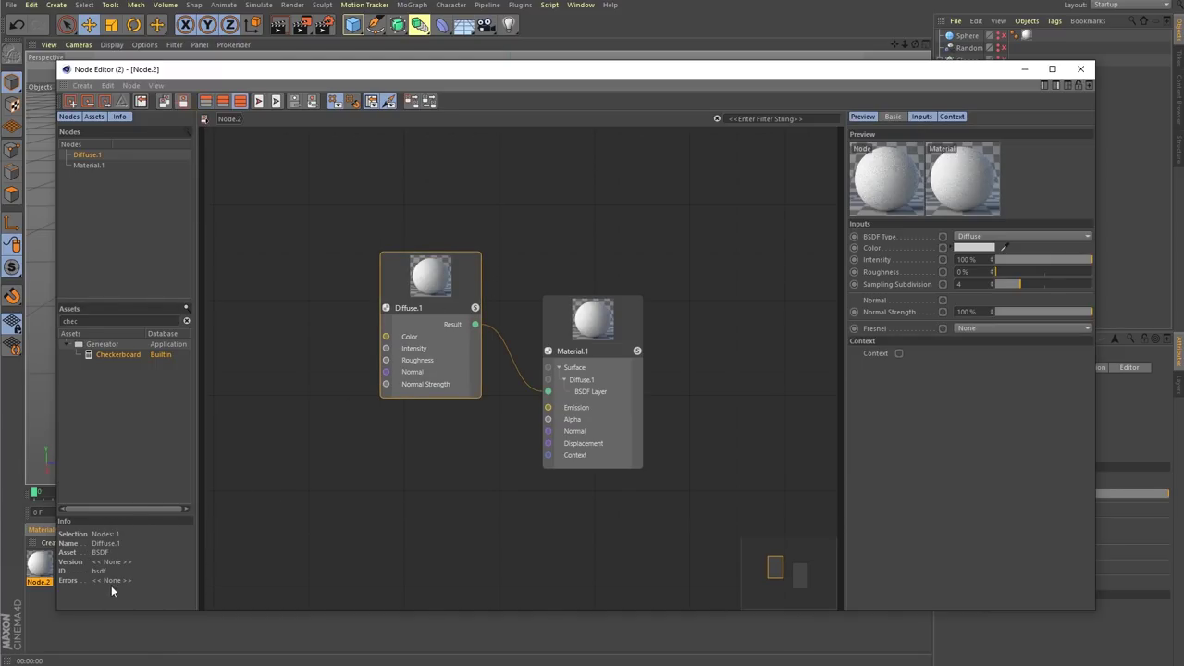
pyautogui.click(604, 308)
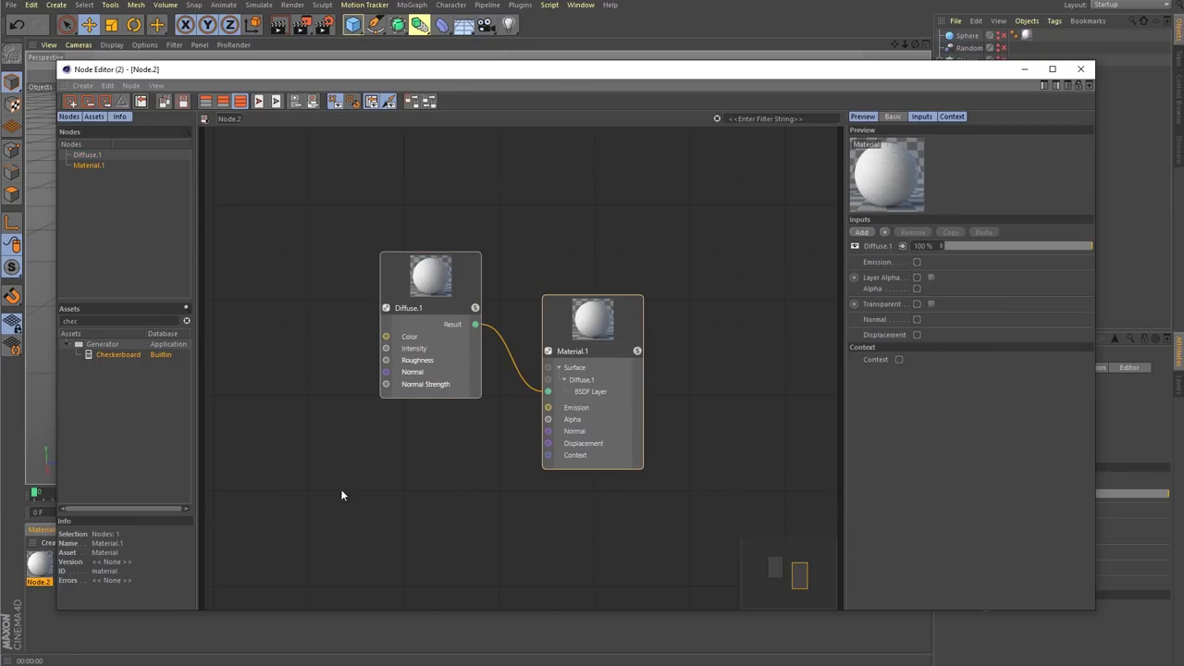
pyautogui.moveTo(630, 324); pyautogui.dragTo(641, 315)
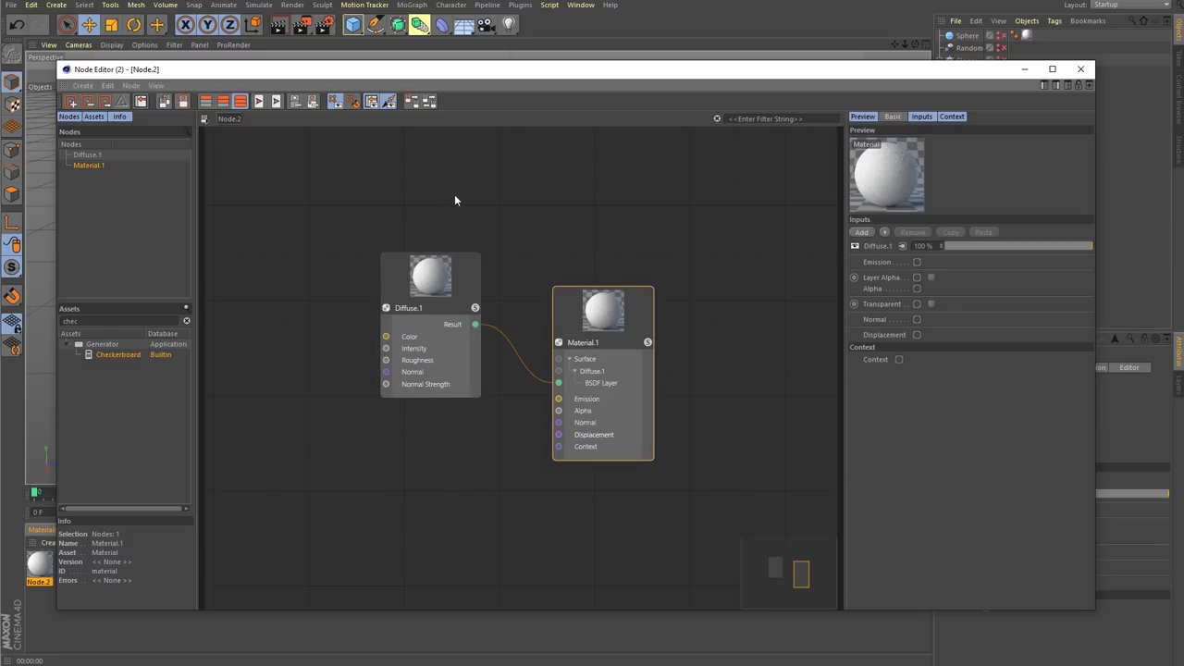
pyautogui.click(87, 154)
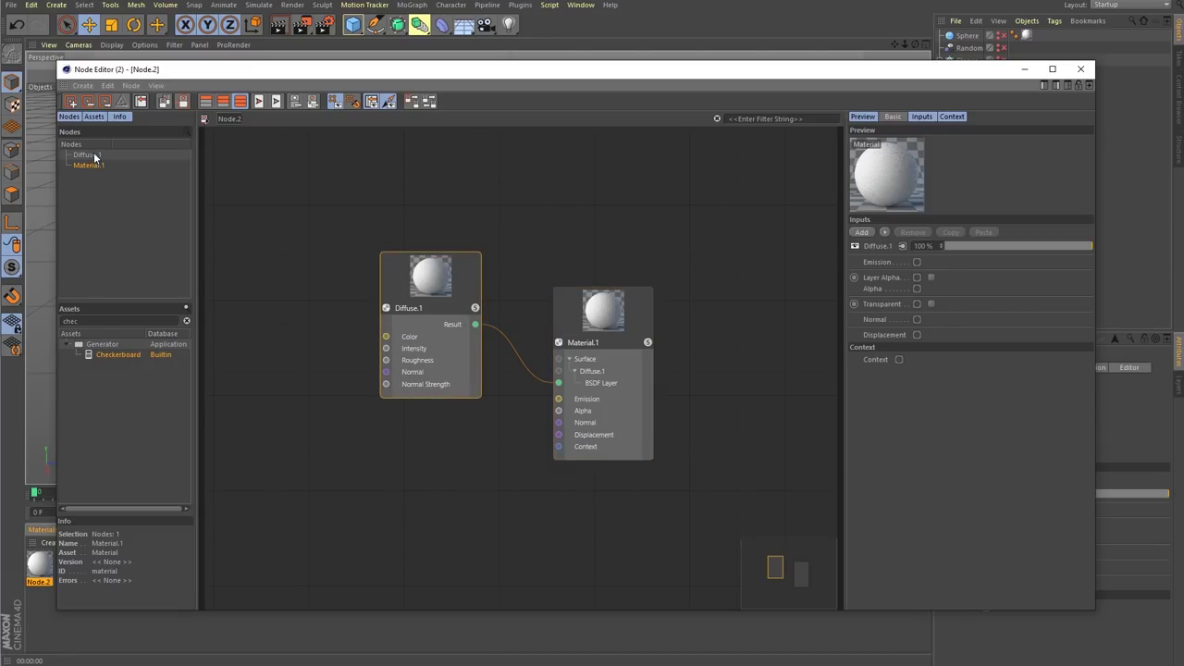
pyautogui.click(94, 166)
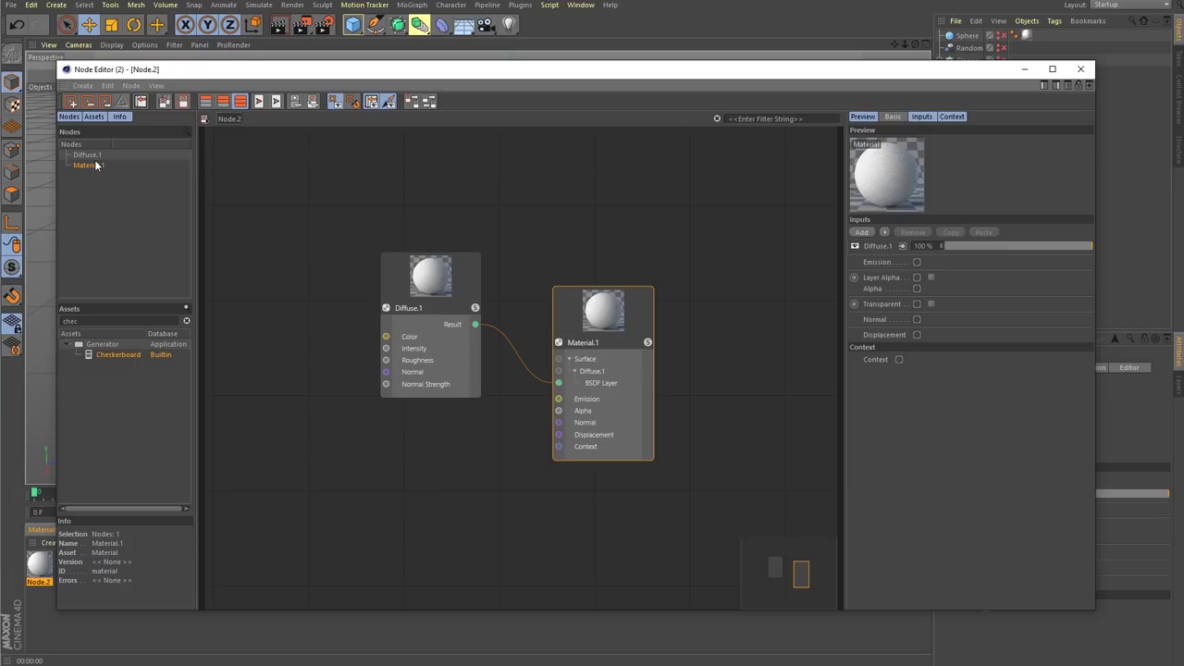
pyautogui.click(93, 159)
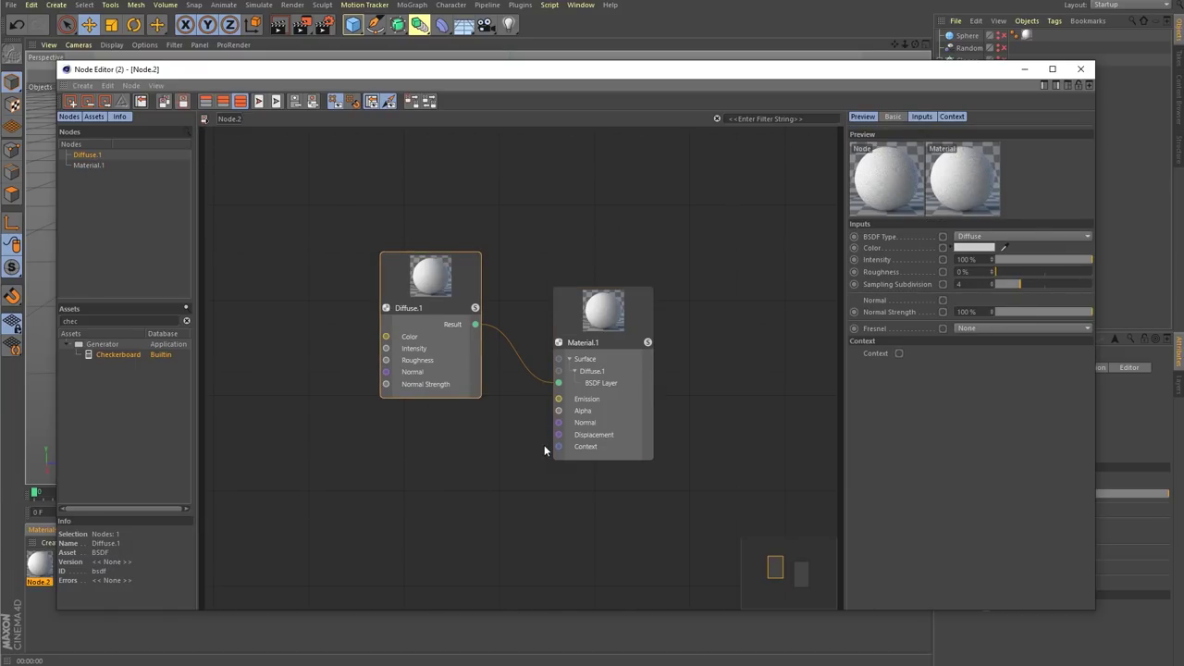
# - Add a Checkerboard node in the empty graph area far to the left of the Diffuse node
pyautogui.scroll(-2, 545, 446)
pyautogui.keyDown('alt'); pyautogui.moveTo(451, 479); pyautogui.dragTo(581, 402, button='middle'); pyautogui.keyUp('alt')
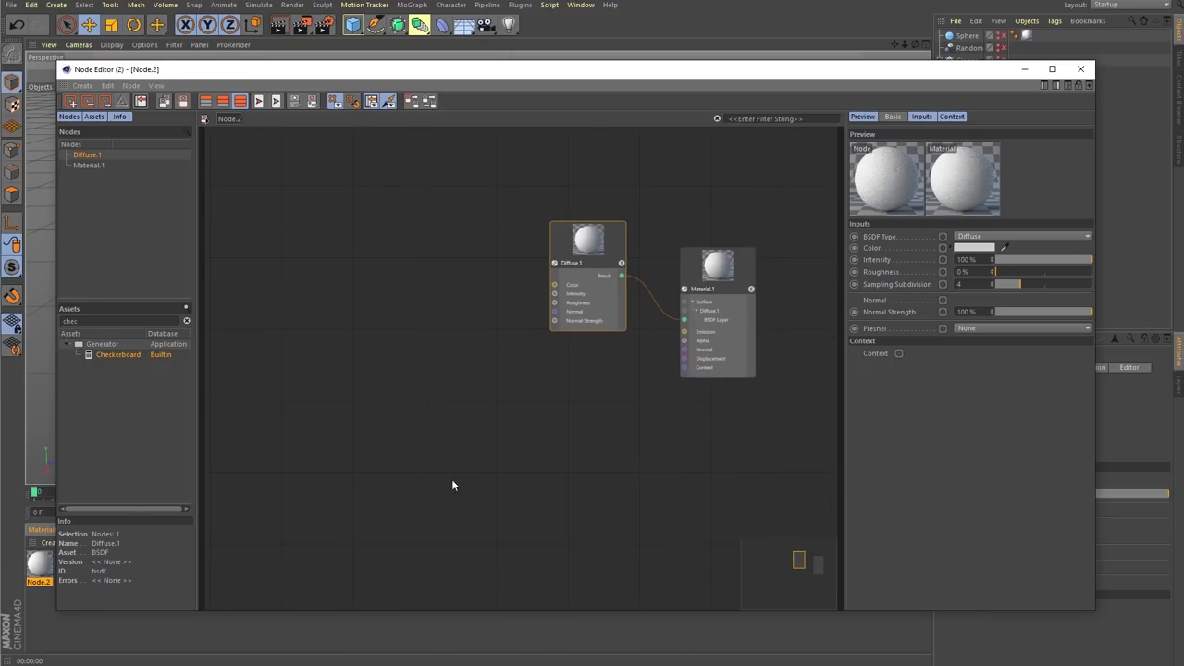
pyautogui.moveTo(786, 585); pyautogui.dragTo(750, 564)
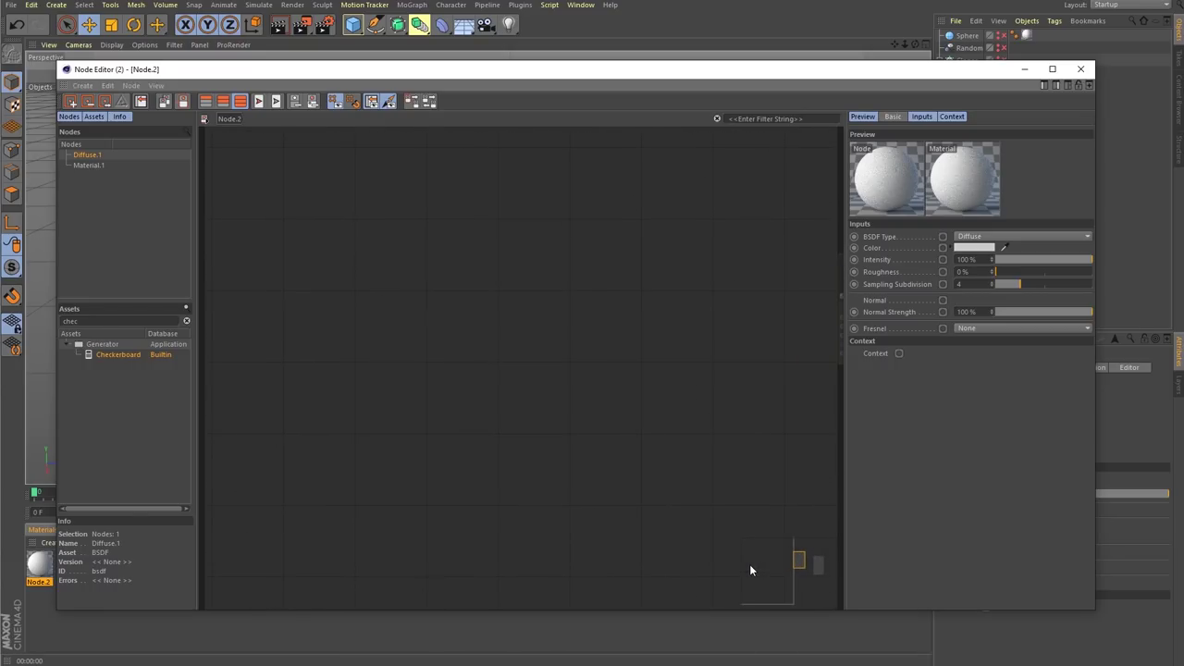
pyautogui.moveTo(109, 354); pyautogui.dragTo(411, 335)
pyautogui.scroll(-1, 655, 343)
pyautogui.scroll(-1, 670, 341)
pyautogui.keyDown('alt'); pyautogui.moveTo(784, 327); pyautogui.dragTo(597, 344, button='middle'); pyautogui.keyUp('alt')
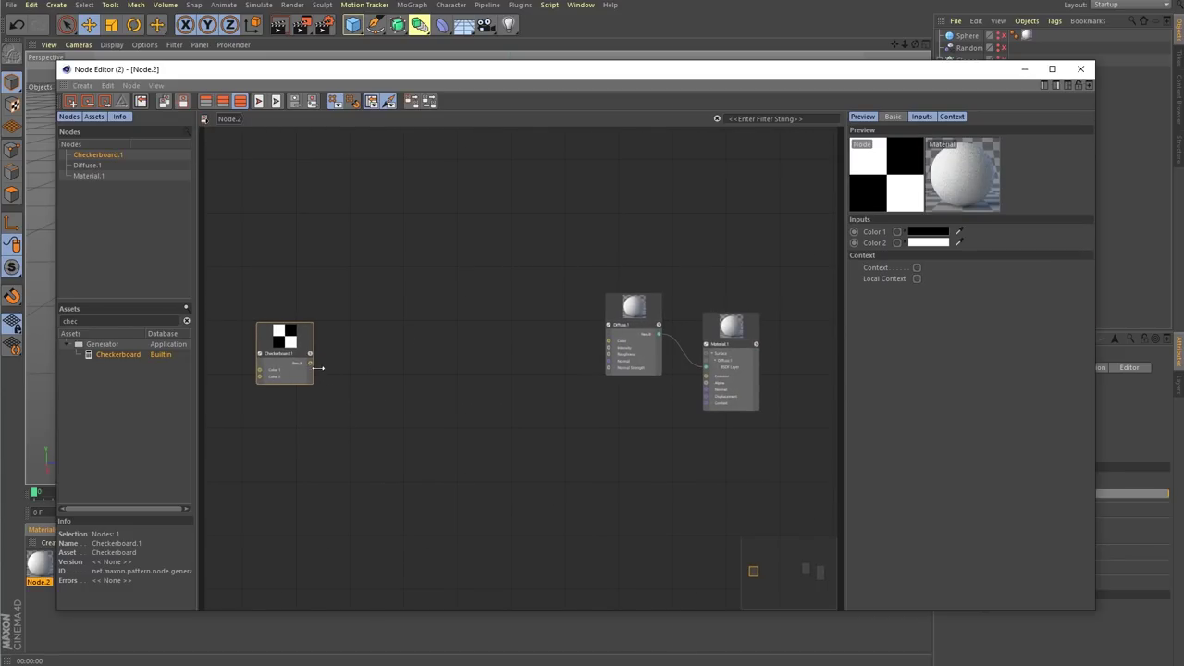
# - Connect the Checkerboard node's Result to the Diffuse node's Color input, keeping the two nodes far apart
pyautogui.moveTo(325, 368); pyautogui.dragTo(609, 342)
pyautogui.moveTo(489, 328); pyautogui.dragTo(353, 313)
pyautogui.scroll(4, 384, 337)
pyautogui.keyDown('alt'); pyautogui.moveTo(400, 287); pyautogui.dragTo(567, 271, button='middle'); pyautogui.keyUp('alt')
pyautogui.click(598, 254)
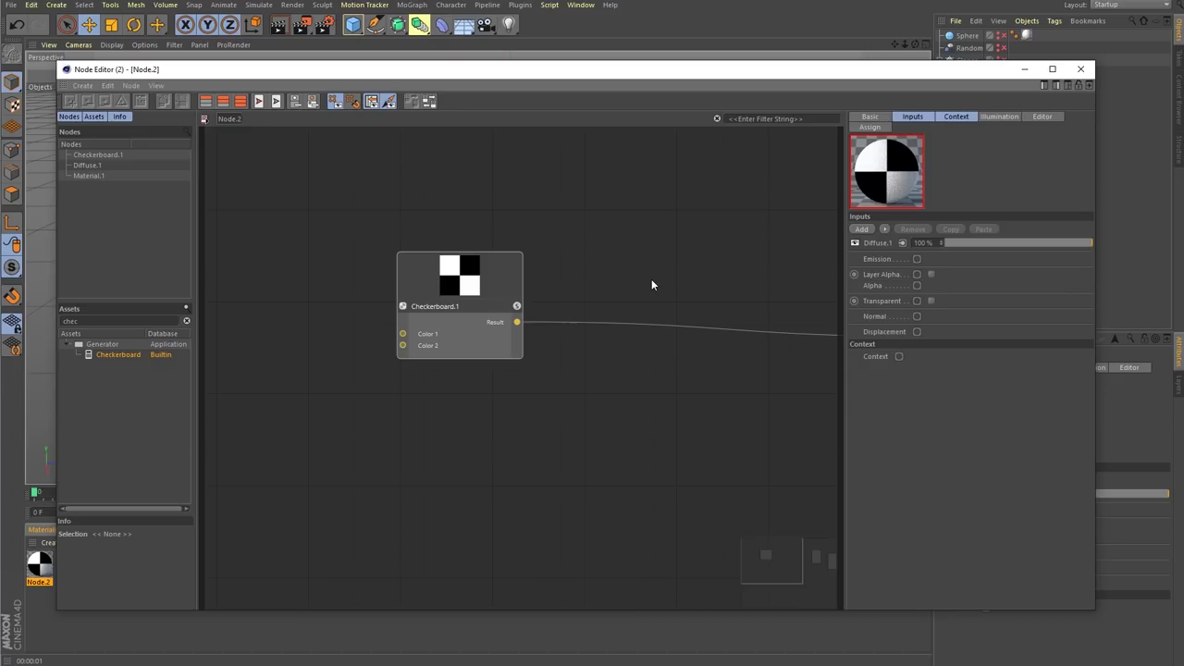
# - Select the Checkerboard node and the Diffuse node in turn to examine their info and attributes
pyautogui.click(440, 292)
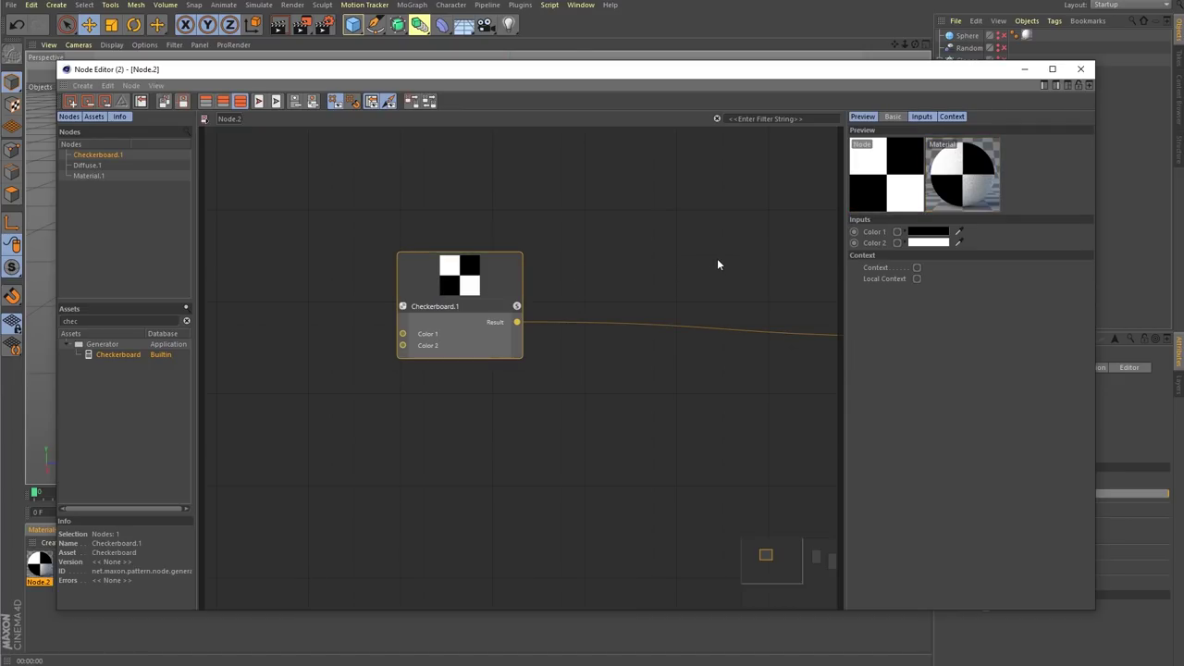
pyautogui.moveTo(783, 573); pyautogui.dragTo(730, 532)
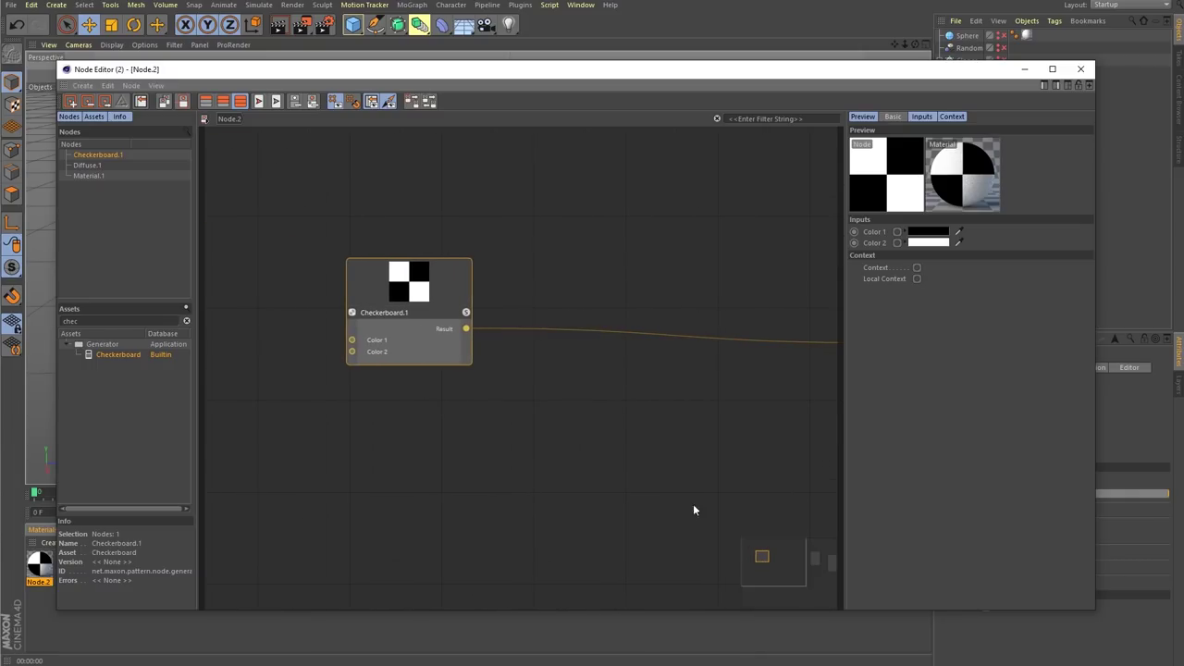
pyautogui.click(90, 166)
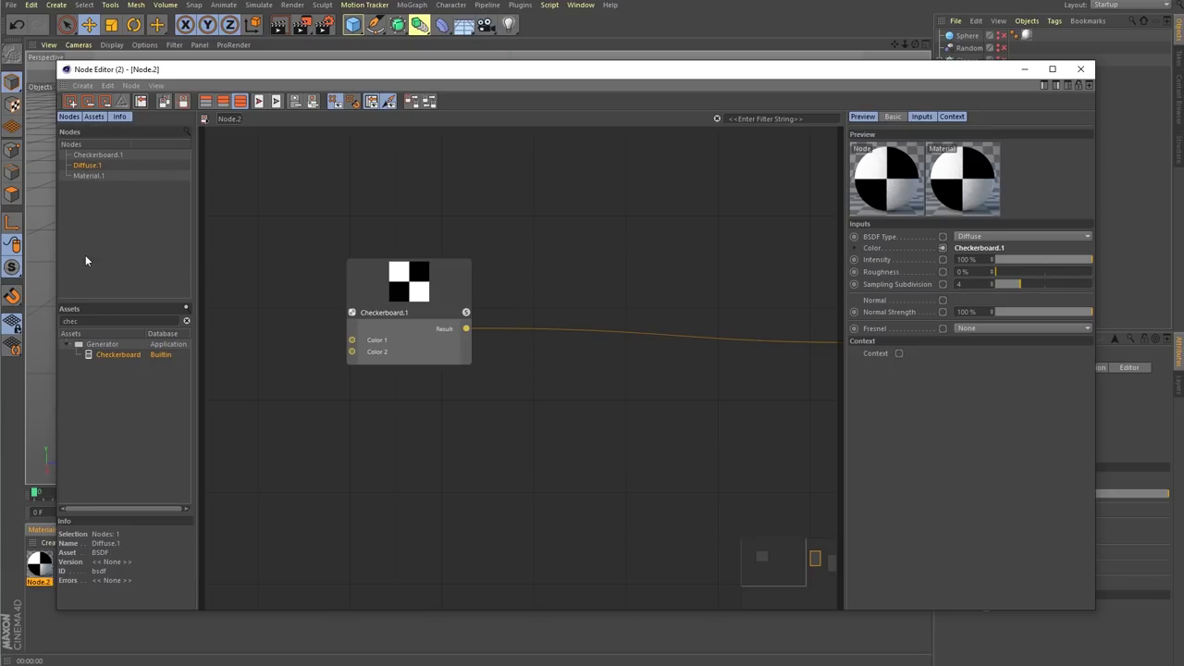
# - Filter the node list by "check" and select the Checkerboard node in it
pyautogui.click(187, 131)
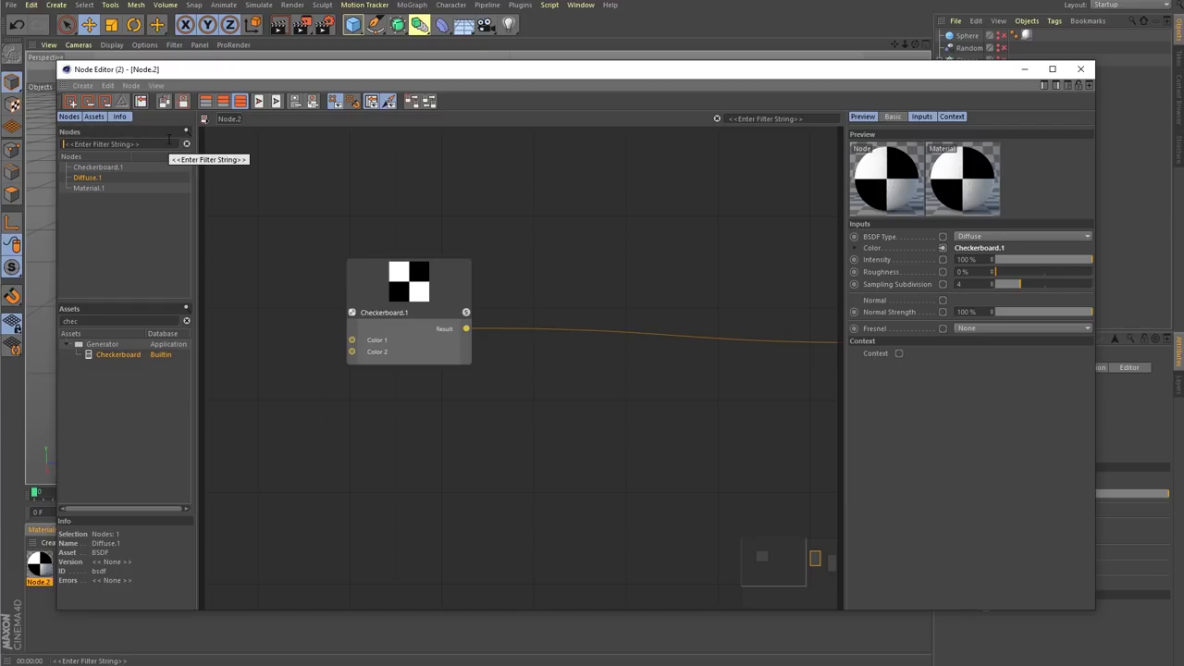
pyautogui.write('check')
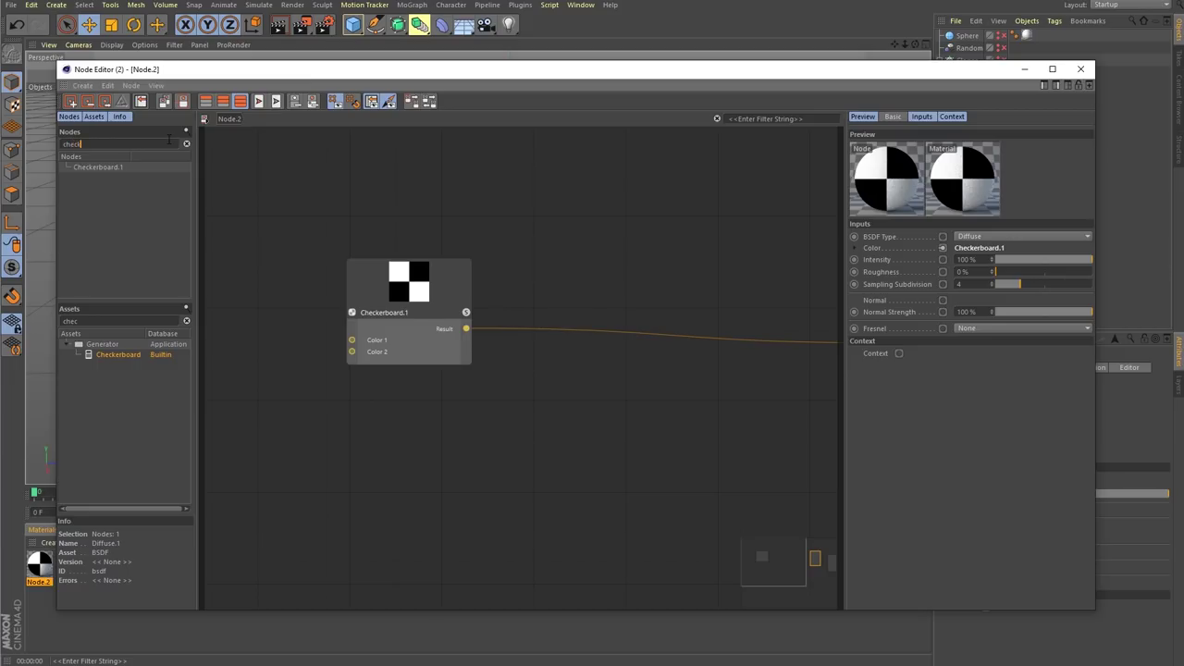
pyautogui.click(94, 167)
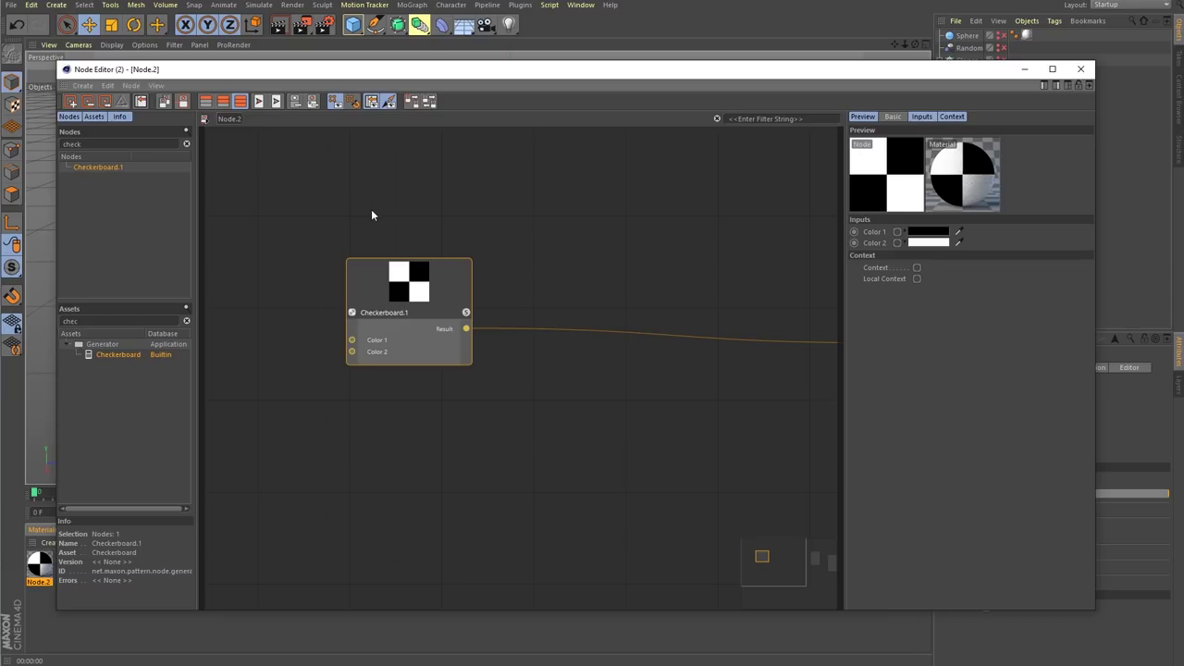
# - Move the Checkerboard node closer to the Diffuse node and shift the Diffuse node slightly toward it
pyautogui.scroll(-1, 500, 257)
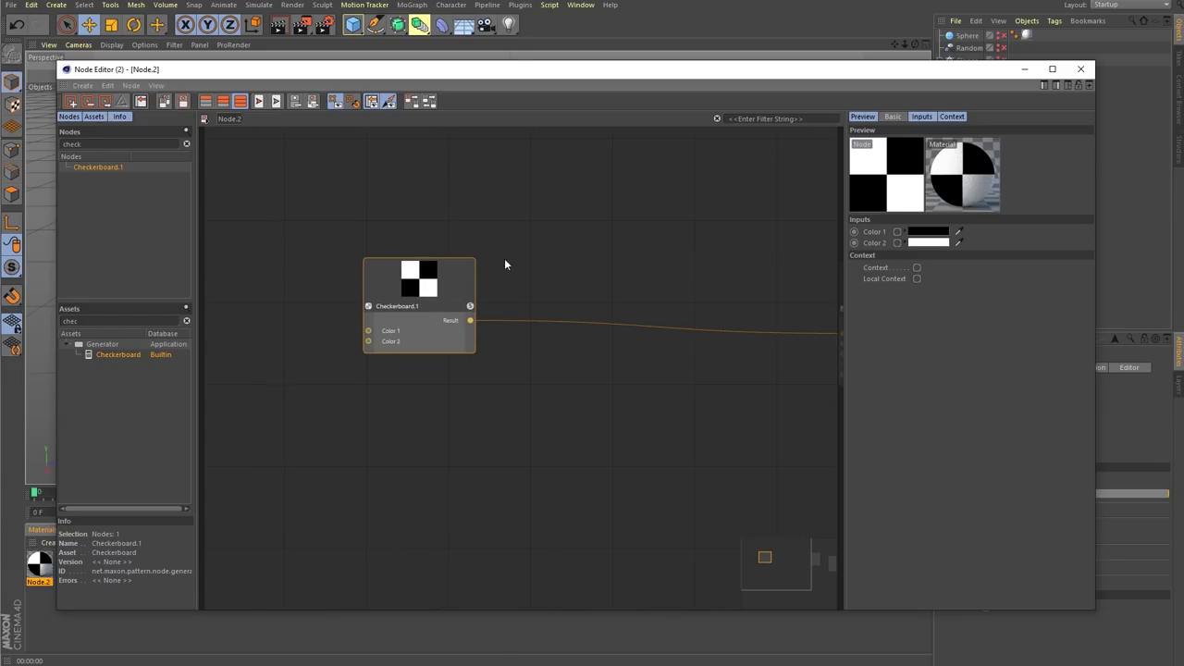
pyautogui.moveTo(457, 290); pyautogui.dragTo(713, 282)
pyautogui.press('h')
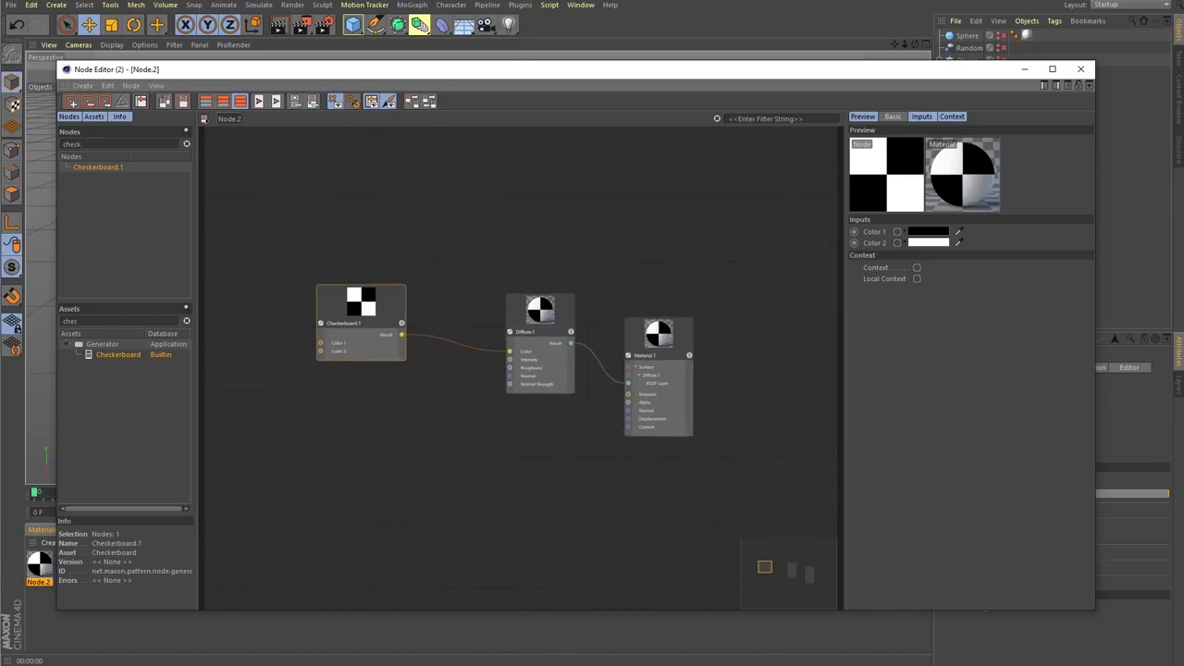
pyautogui.moveTo(573, 289); pyautogui.dragTo(542, 289)
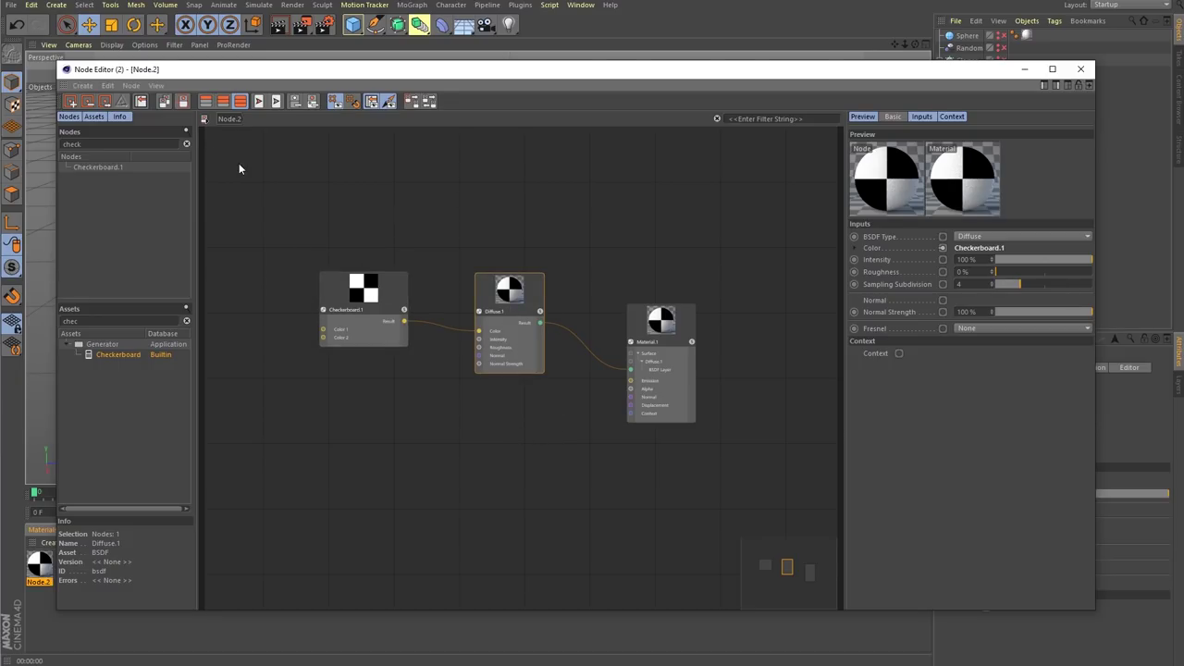
# - Select the Checkerboard node in the graph and look through the commands offered in the graph's context menu
pyautogui.moveTo(336, 213); pyautogui.dragTo(368, 378)
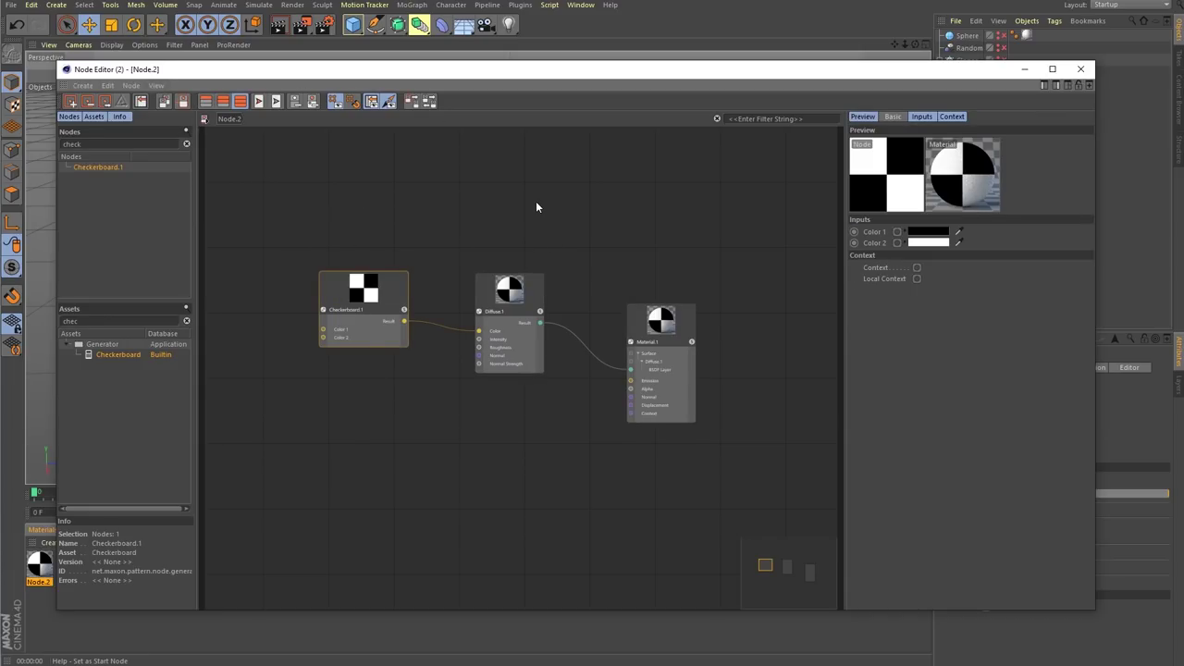
pyautogui.rightClick(481, 199)
pyautogui.moveTo(504, 227)
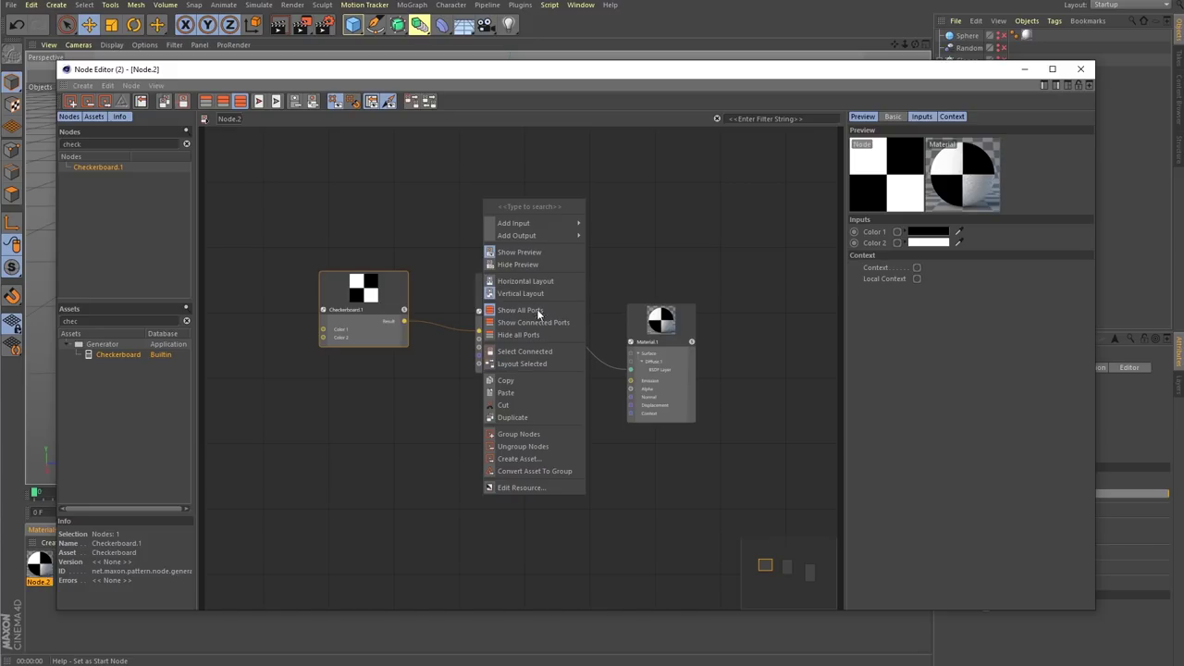
pyautogui.click(327, 374)
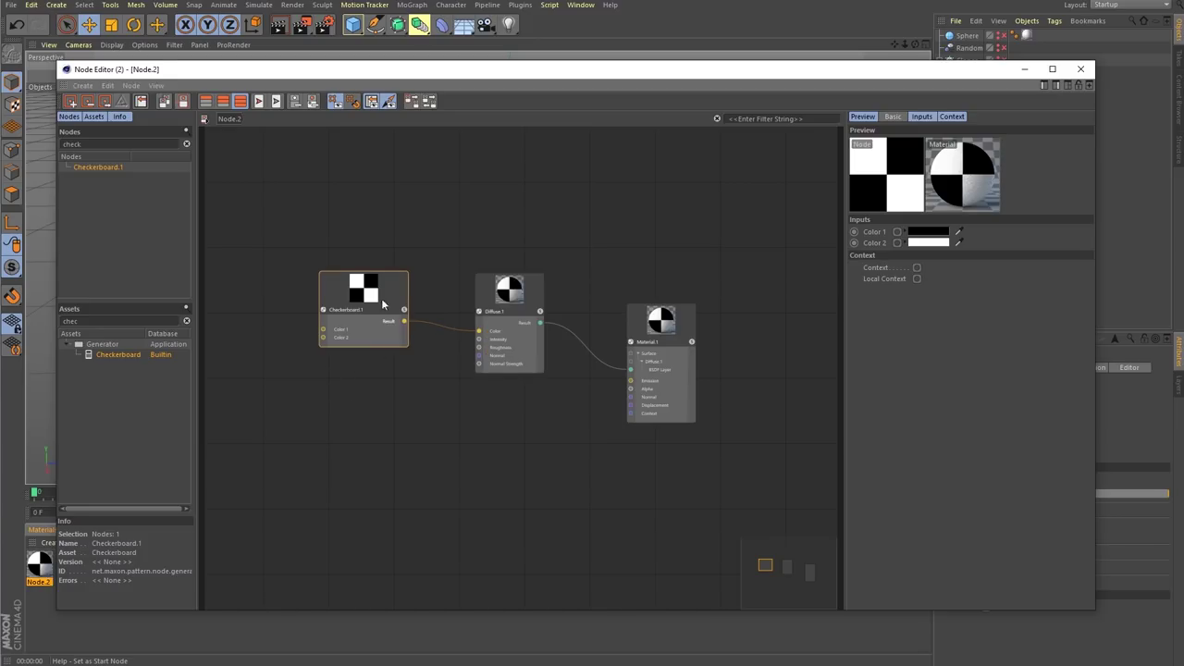
# - Set the Checkerboard node to Show Connected Ports and move it slightly away from the Diffuse node
pyautogui.scroll(5, 396, 296)
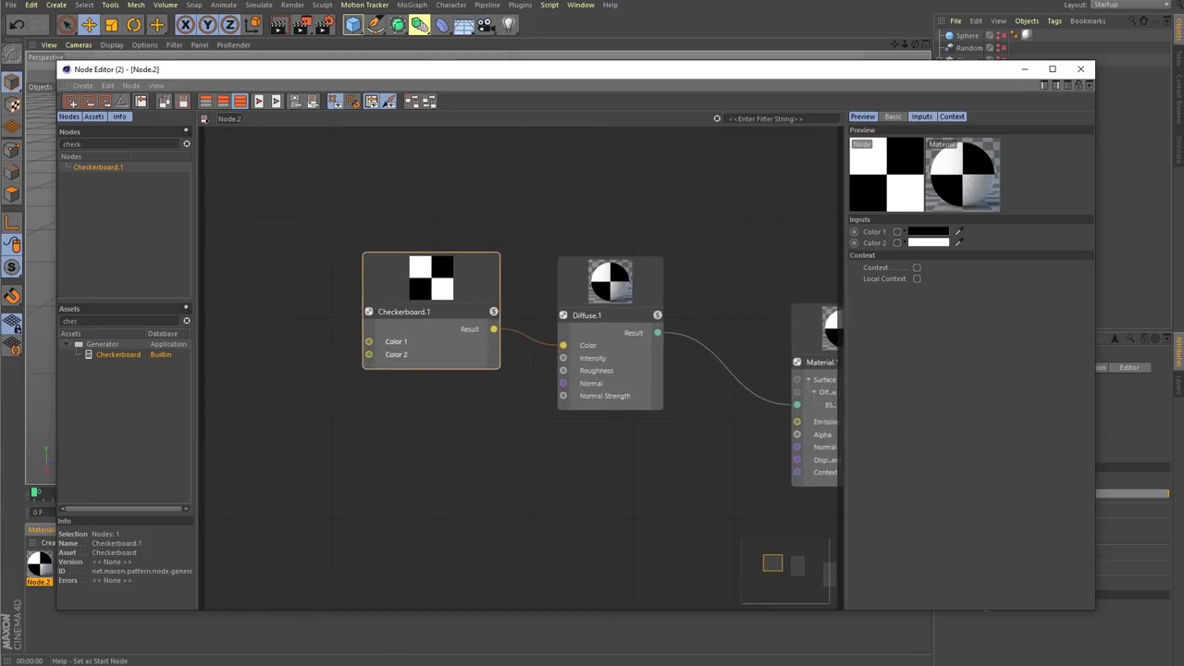
pyautogui.rightClick(535, 264)
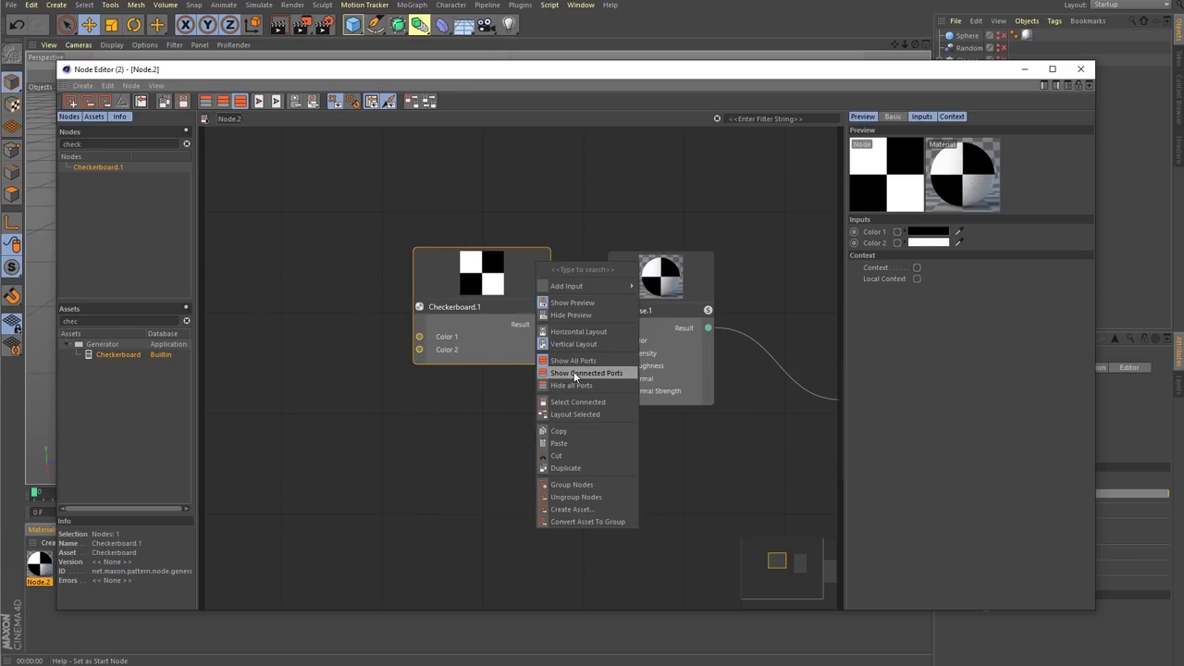
pyautogui.click(571, 359)
pyautogui.rightClick(523, 281)
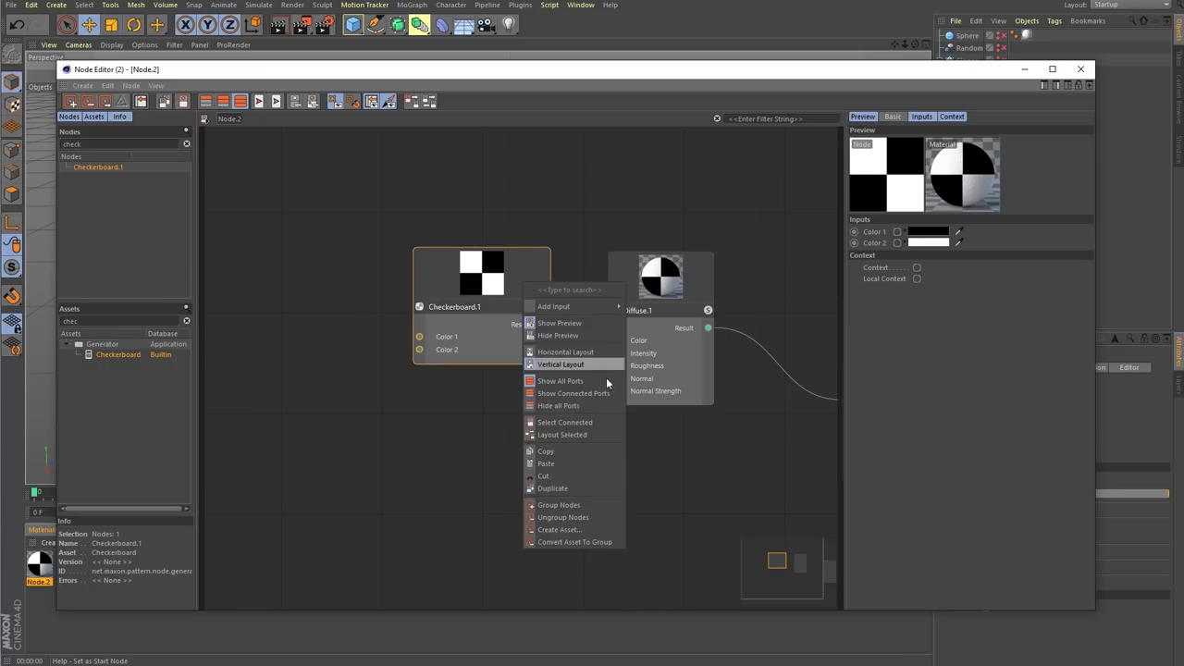
pyautogui.click(584, 394)
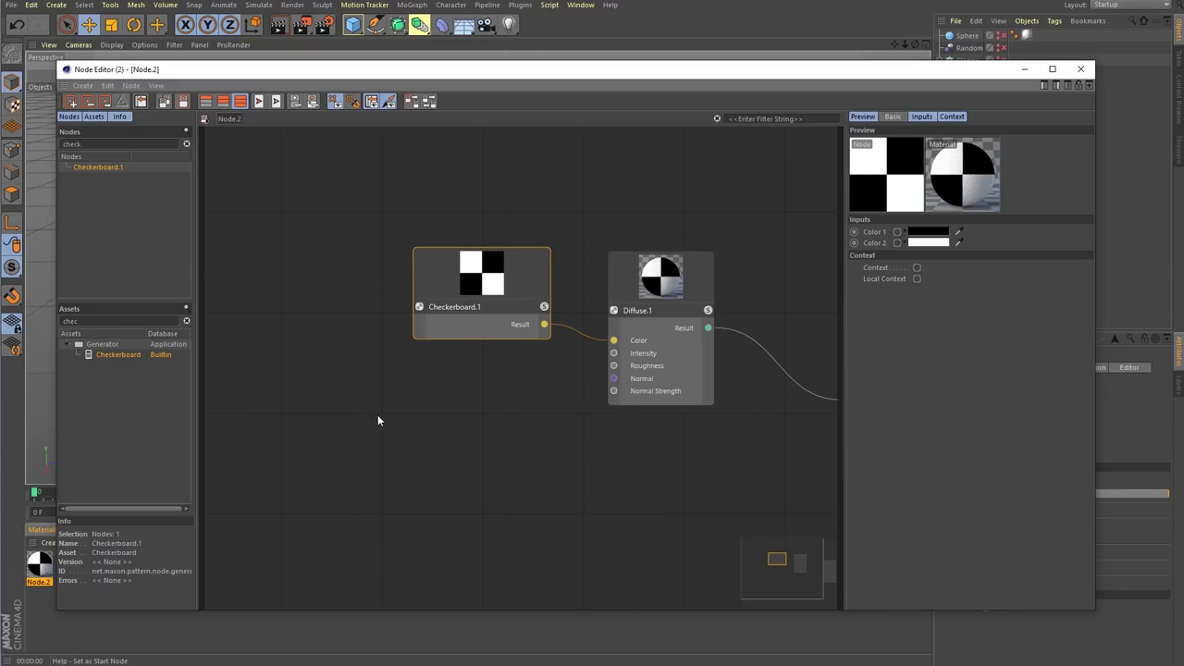
pyautogui.moveTo(513, 297); pyautogui.dragTo(485, 291)
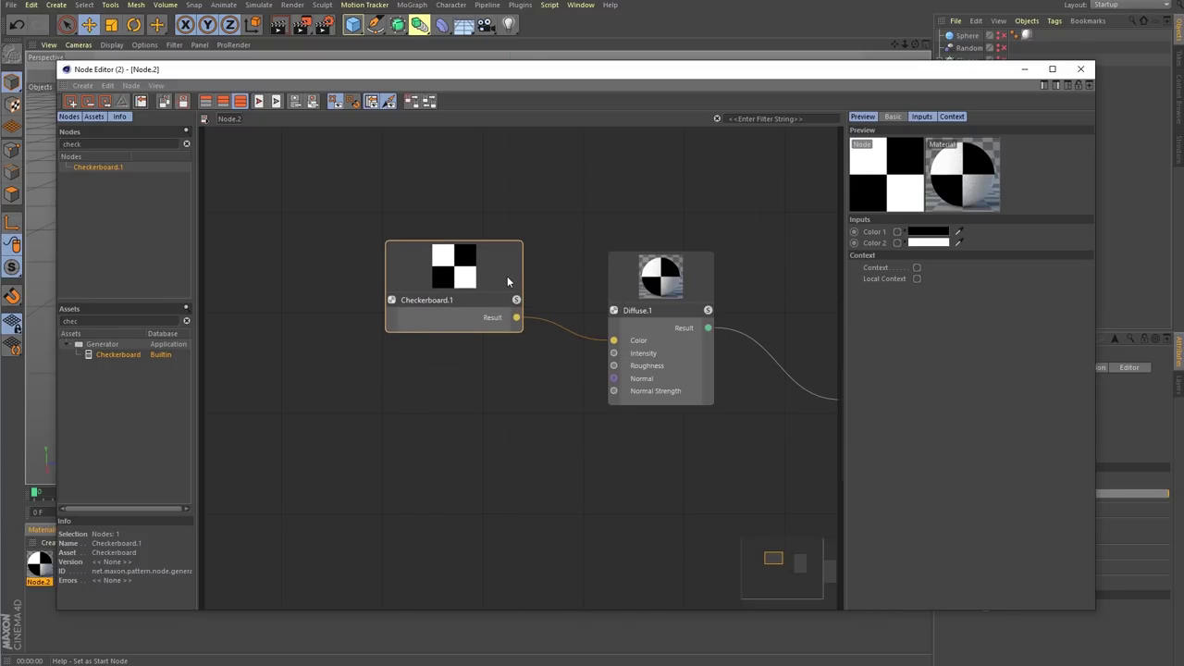
# - Hide all ports of the Checkerboard node and collapse its preview, moving it farther from the Diffuse node
pyautogui.rightClick(500, 275)
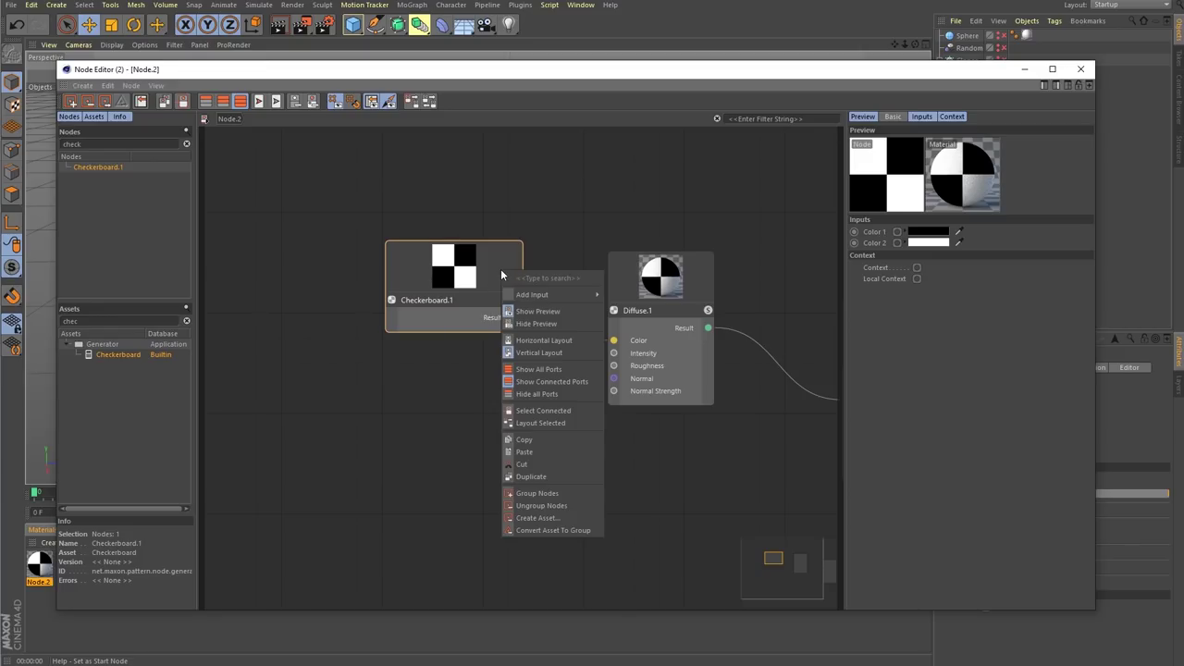
pyautogui.click(553, 394)
pyautogui.moveTo(482, 282); pyautogui.dragTo(427, 284)
pyautogui.click(418, 324)
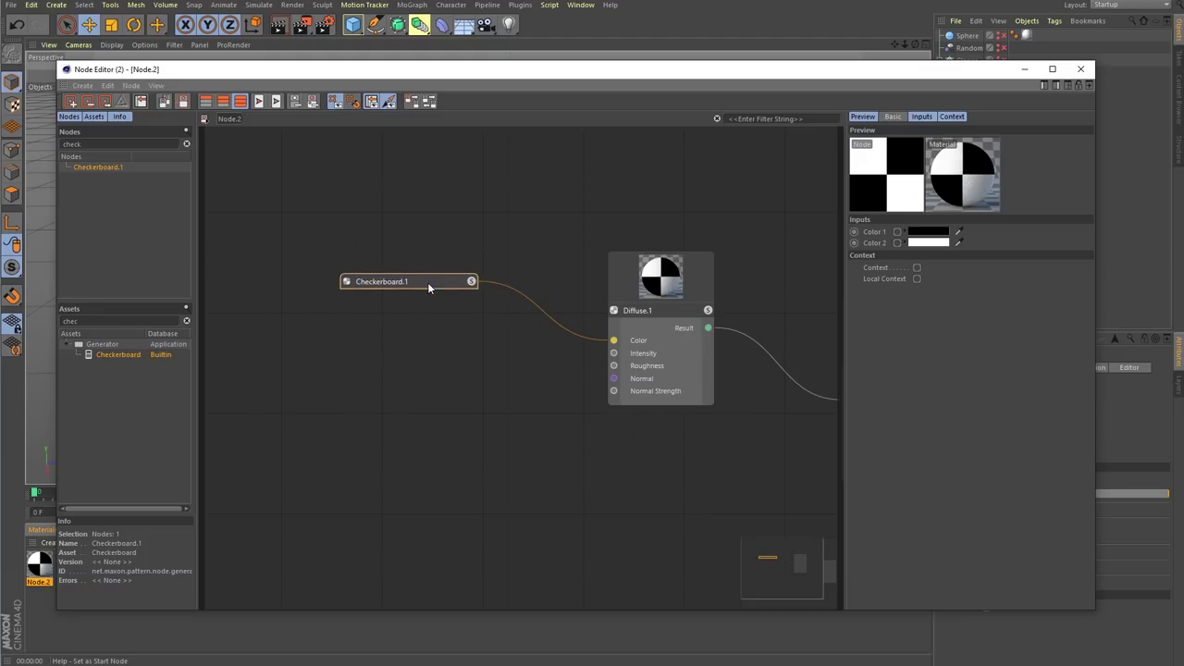
# - Lay out all nodes in the graph automatically and show the Checkerboard node's preview again
pyautogui.click(430, 104)
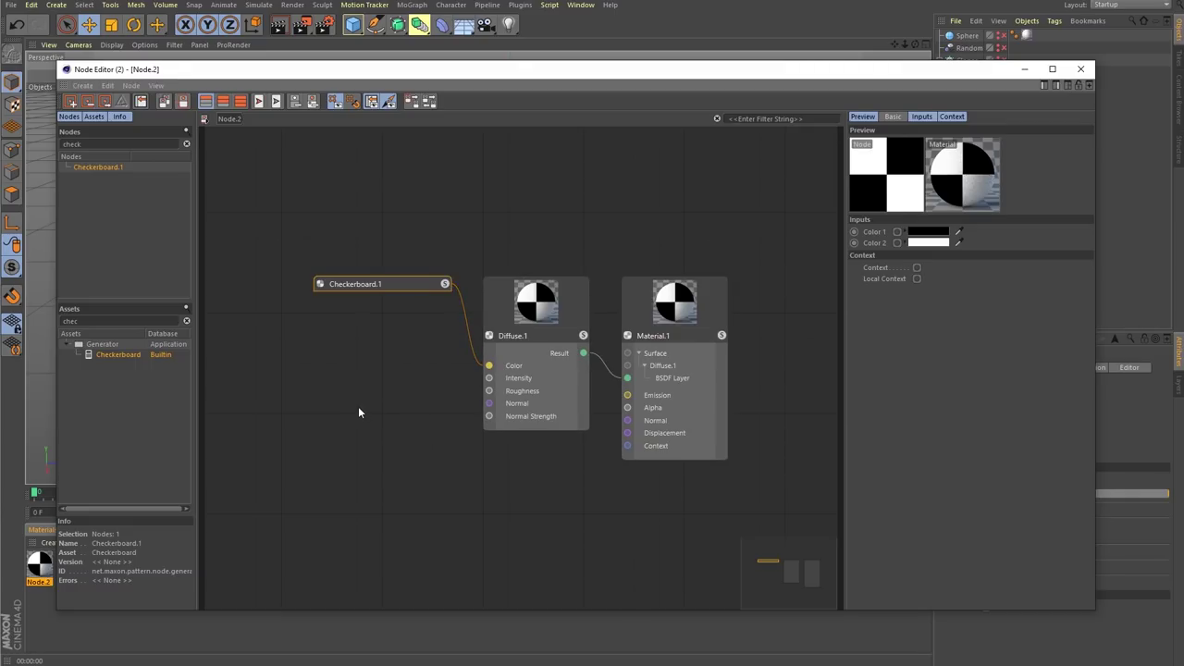
pyautogui.click(318, 283)
pyautogui.moveTo(436, 250); pyautogui.dragTo(432, 290)
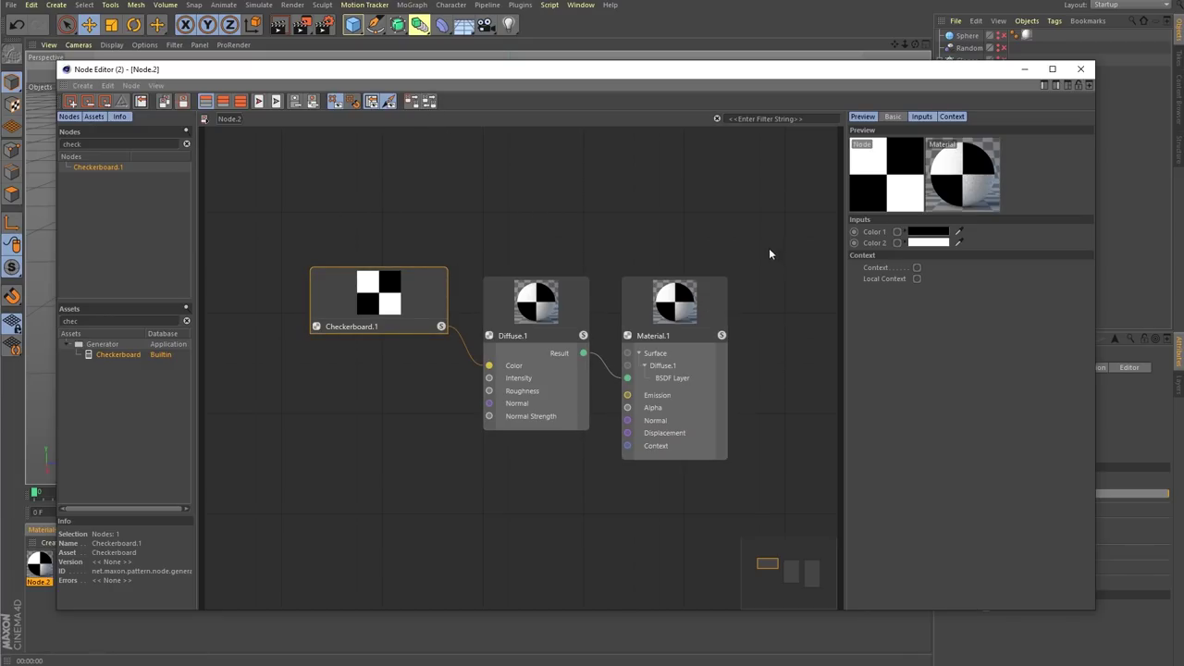
# - Space the Checkerboard, Diffuse and Material nodes farther apart in the graph, with the Diffuse node between the other two
pyautogui.click(498, 183)
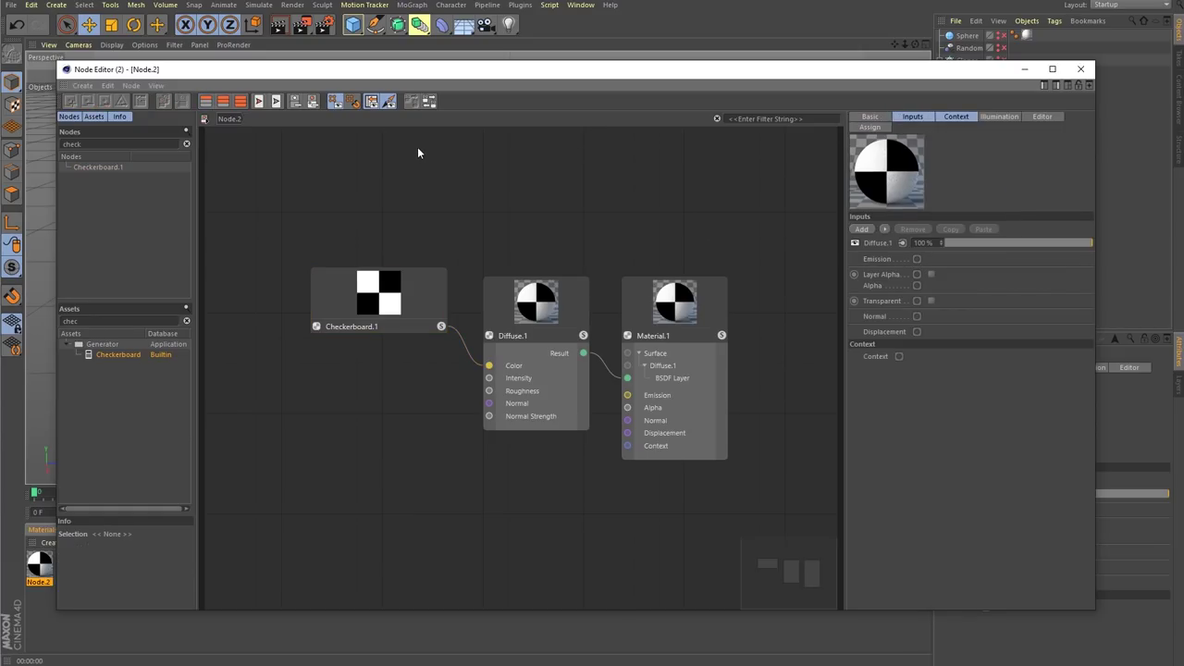
pyautogui.moveTo(415, 300)
pyautogui.mouseDown()
pyautogui.moveTo(371, 355)
pyautogui.moveTo(405, 294)
pyautogui.mouseUp()
pyautogui.moveTo(556, 310); pyautogui.dragTo(519, 296)
pyautogui.moveTo(692, 313); pyautogui.dragTo(785, 284)
pyautogui.moveTo(525, 291); pyautogui.dragTo(586, 291)
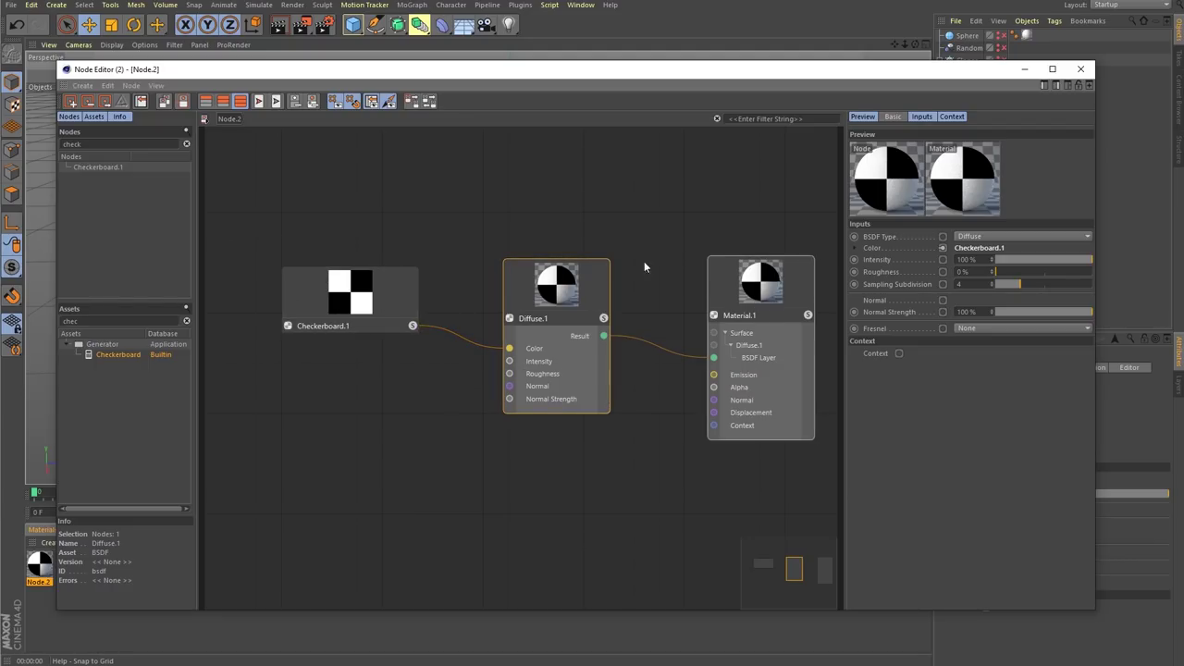
# - Try the connected-only and hidden port displays on the Diffuse node and return it to Show All Ports
pyautogui.click(212, 104)
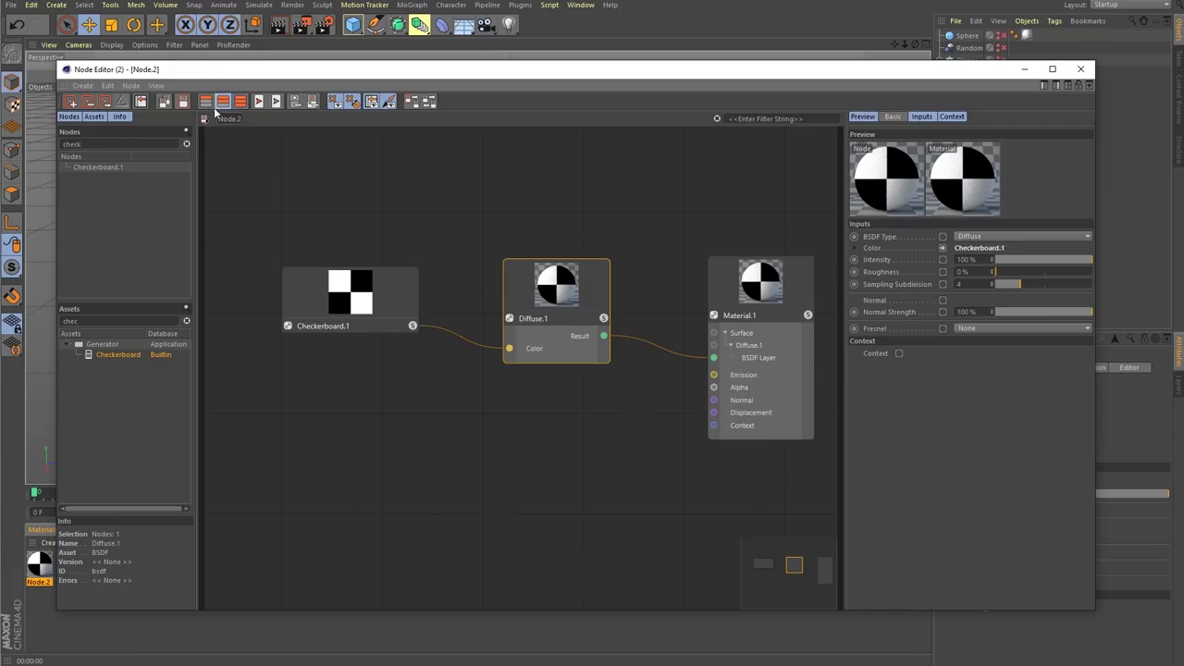
pyautogui.rightClick(581, 302)
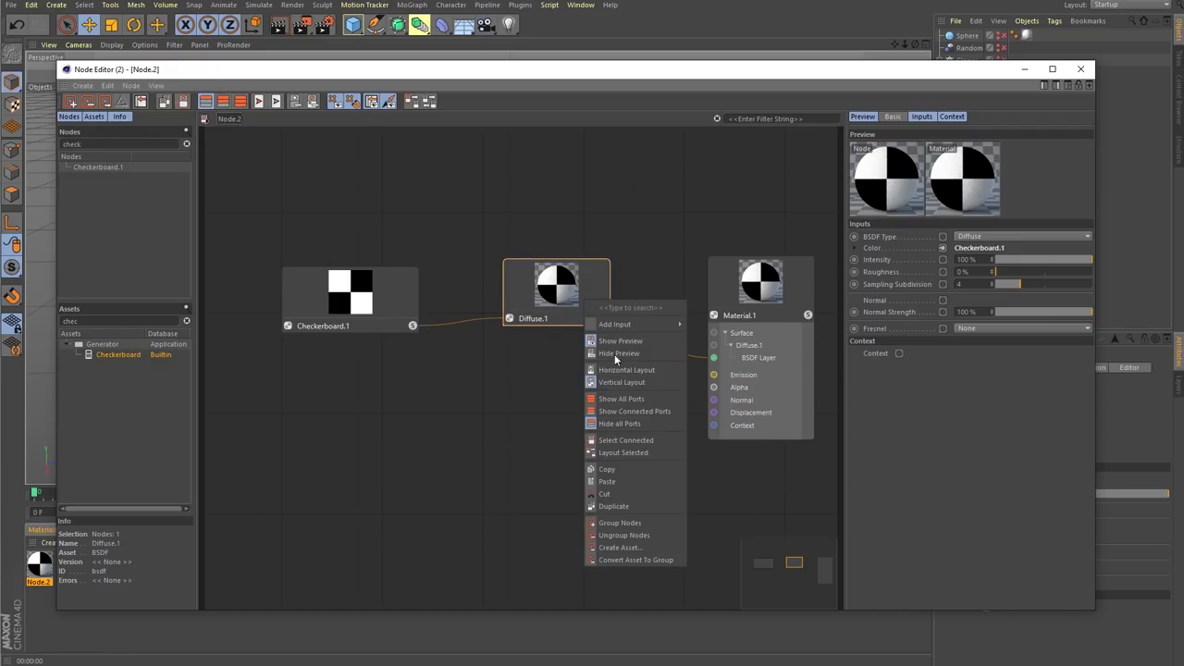
pyautogui.click(237, 103)
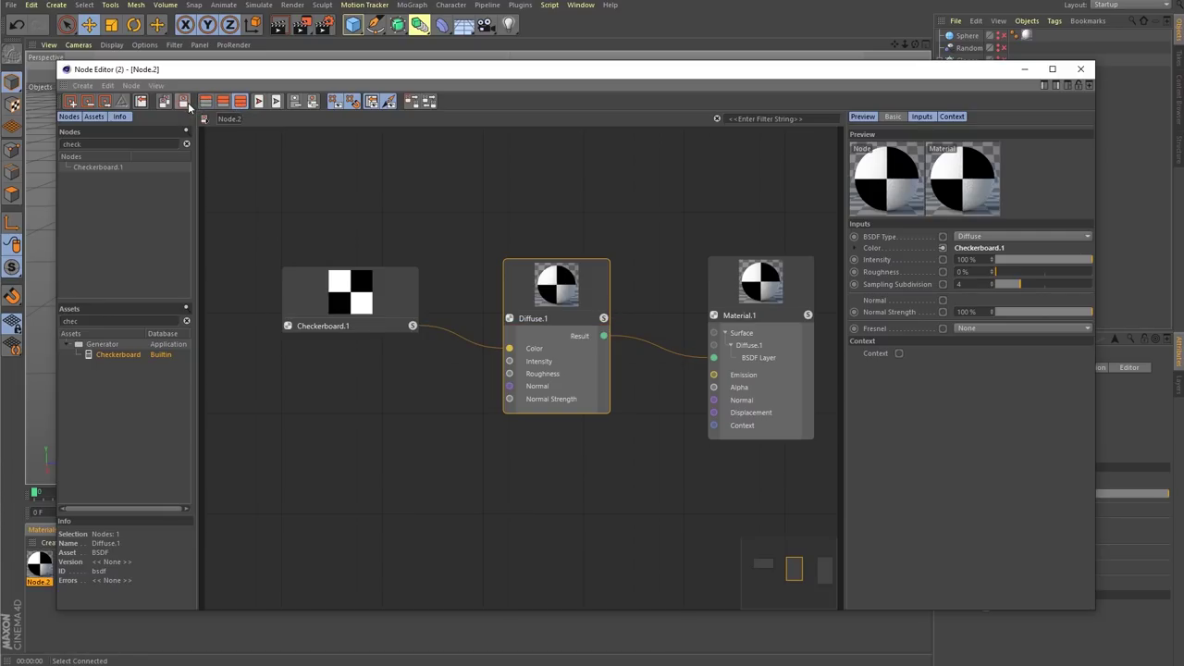
pyautogui.rightClick(595, 293)
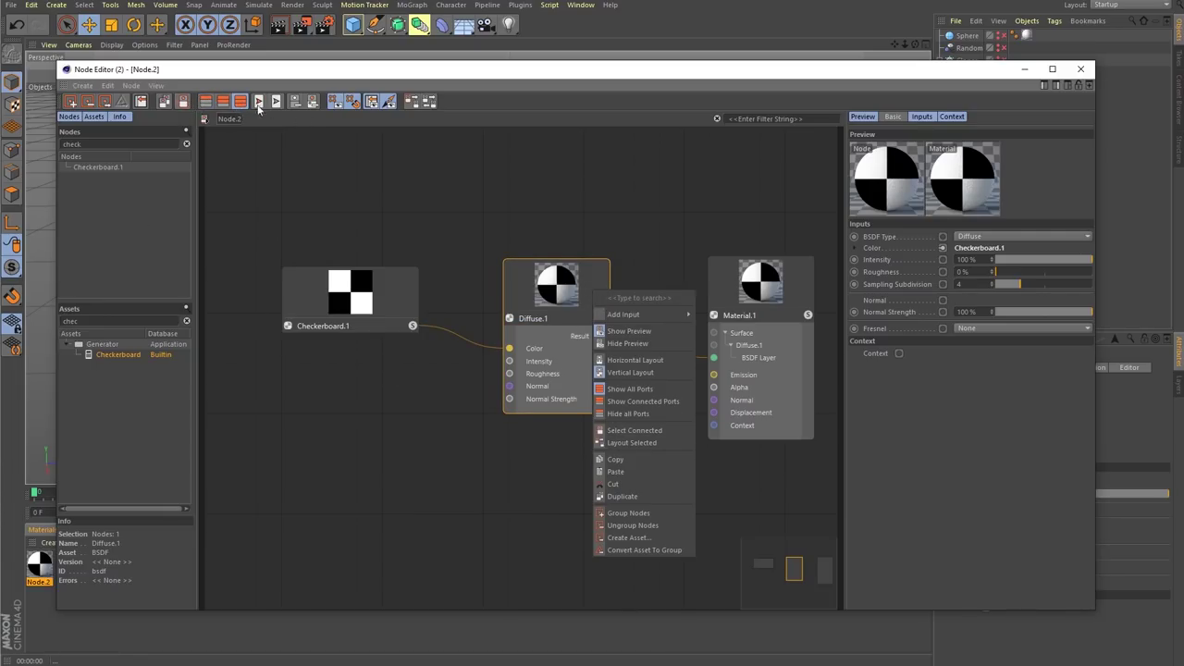
pyautogui.click(570, 484)
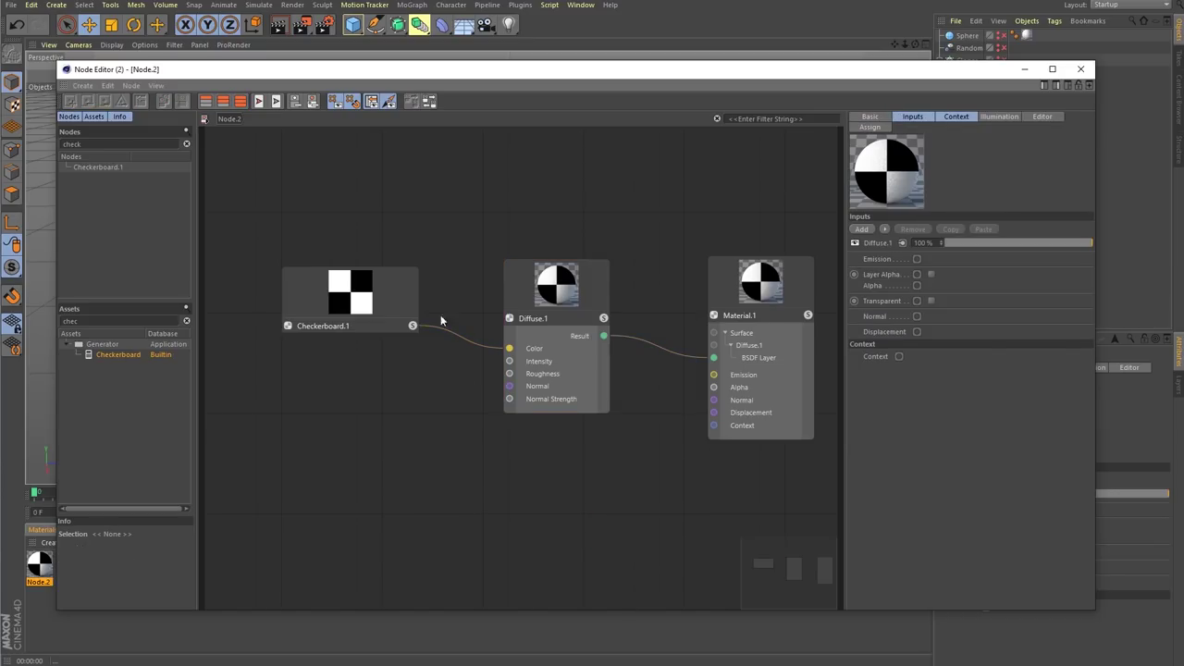
# - Add a second Checkerboard node from the assets below the first one and delete it again
pyautogui.click(379, 278)
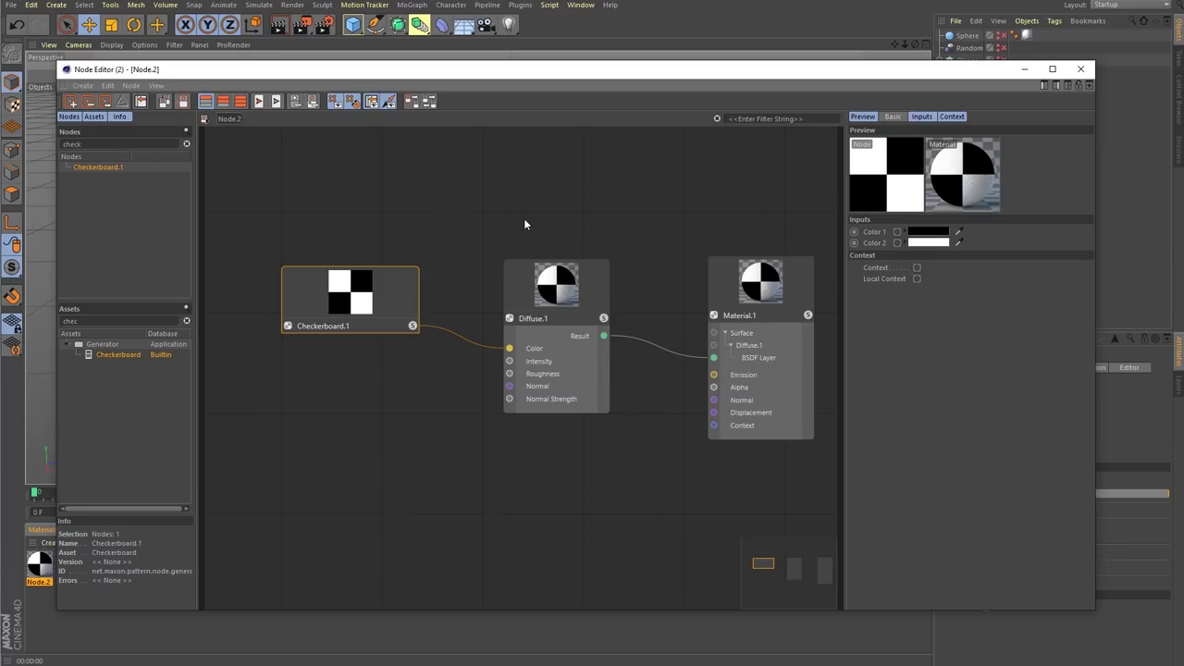
pyautogui.click(622, 307)
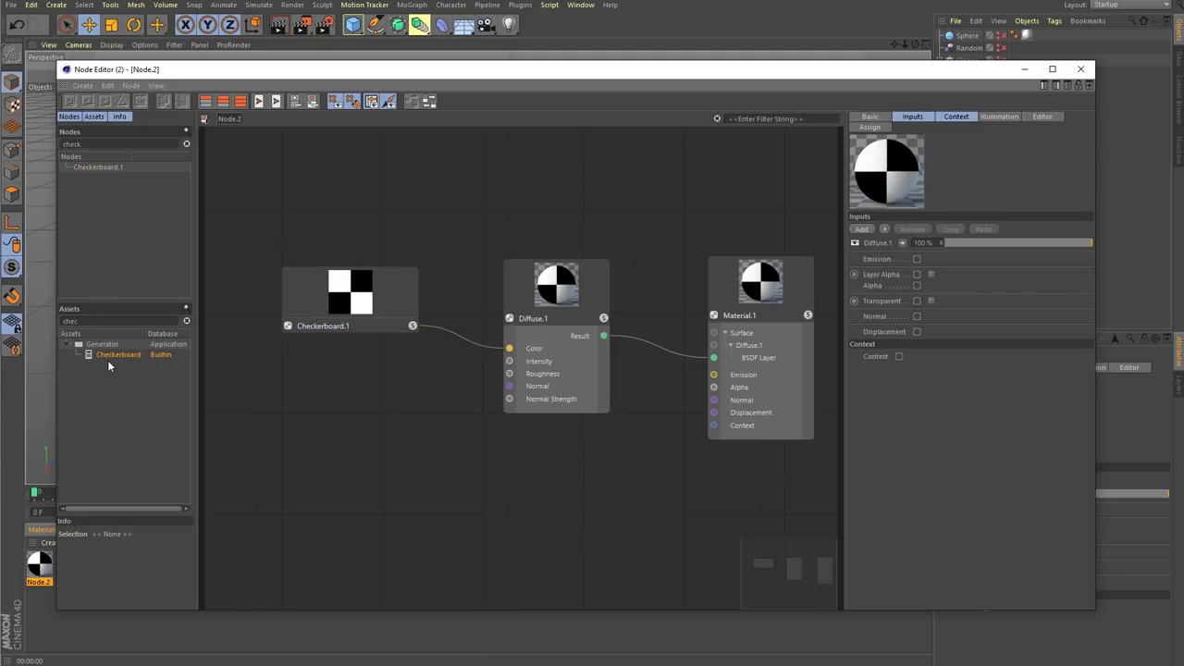
pyautogui.moveTo(114, 357); pyautogui.dragTo(297, 305)
pyautogui.click(468, 391)
pyautogui.moveTo(328, 389); pyautogui.dragTo(283, 378)
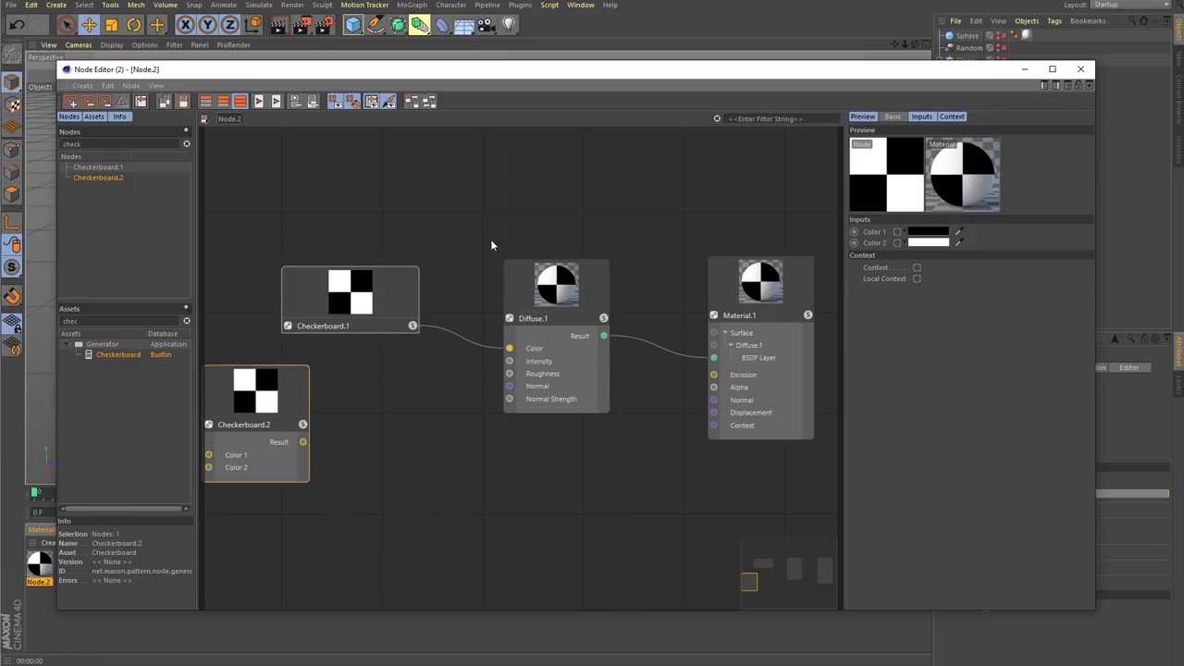
pyautogui.scroll(-1, 461, 243)
pyautogui.keyDown('alt'); pyautogui.moveTo(388, 224); pyautogui.dragTo(557, 243, button='middle'); pyautogui.keyUp('alt')
pyautogui.moveTo(403, 369); pyautogui.dragTo(399, 429)
pyautogui.press('Delete')
# - Filter the assets by "color" and add a Color node in the graph beside the Checkerboard node
pyautogui.click(186, 321)
pyautogui.write('cok')
pyautogui.press('BackSpace')
pyautogui.write('o')
pyautogui.press('BackSpace')
pyautogui.write('lor')
pyautogui.moveTo(102, 369); pyautogui.dragTo(359, 302)
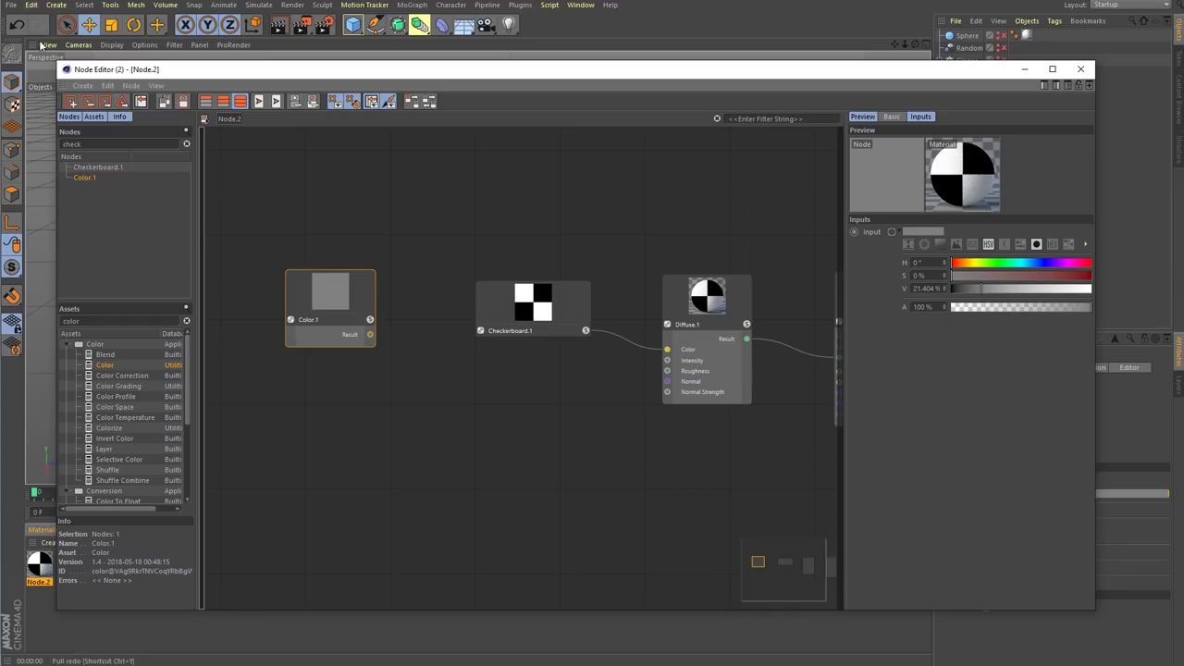
# - Add another Checkerboard node to the graph by searching the Nodes Commander for "ch"
pyautogui.click(84, 86)
pyautogui.moveTo(116, 90)
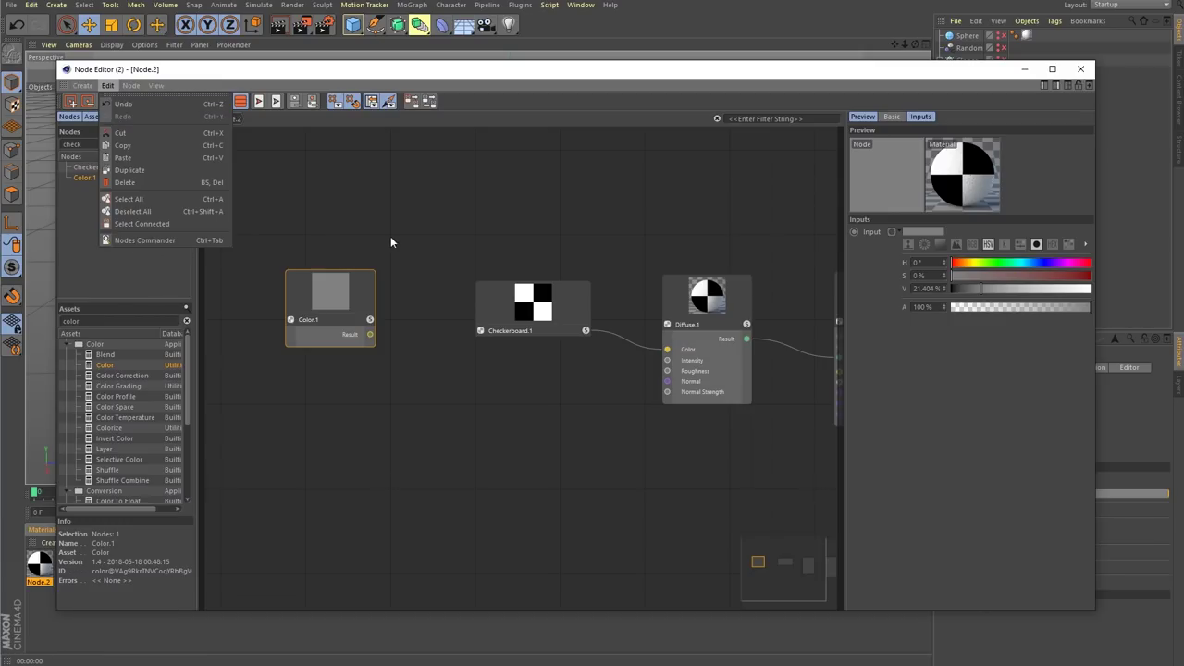
pyautogui.click(414, 224)
pyautogui.hotkey('shift', 'c')
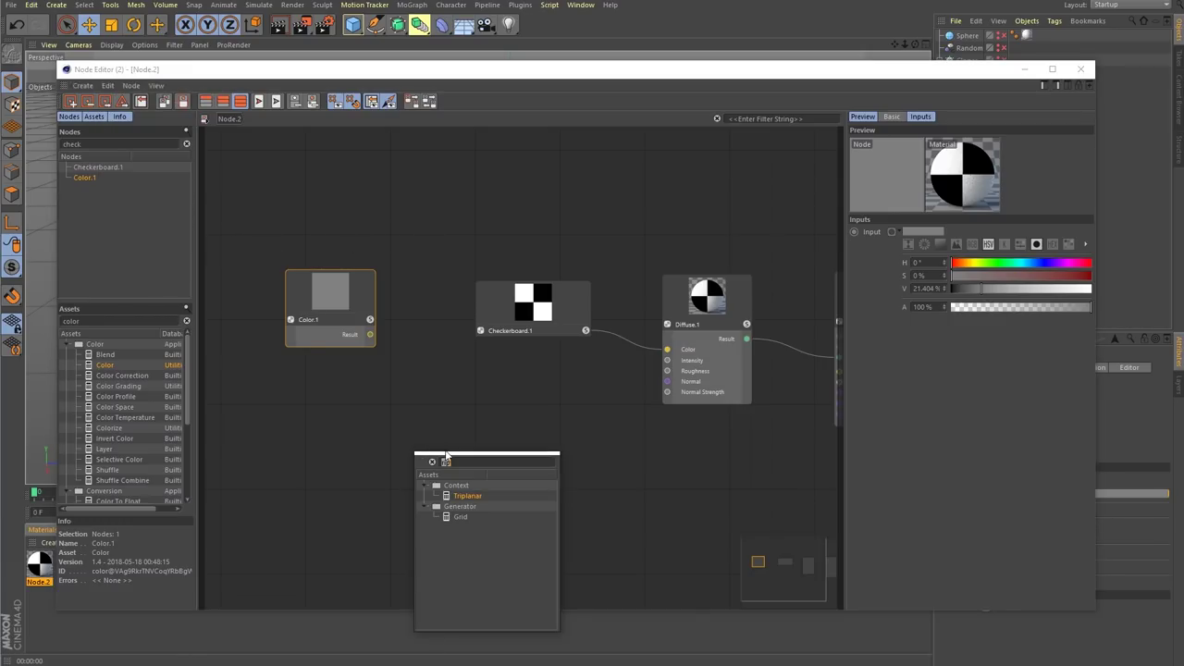
pyautogui.write('ch')
pyautogui.press('Return')
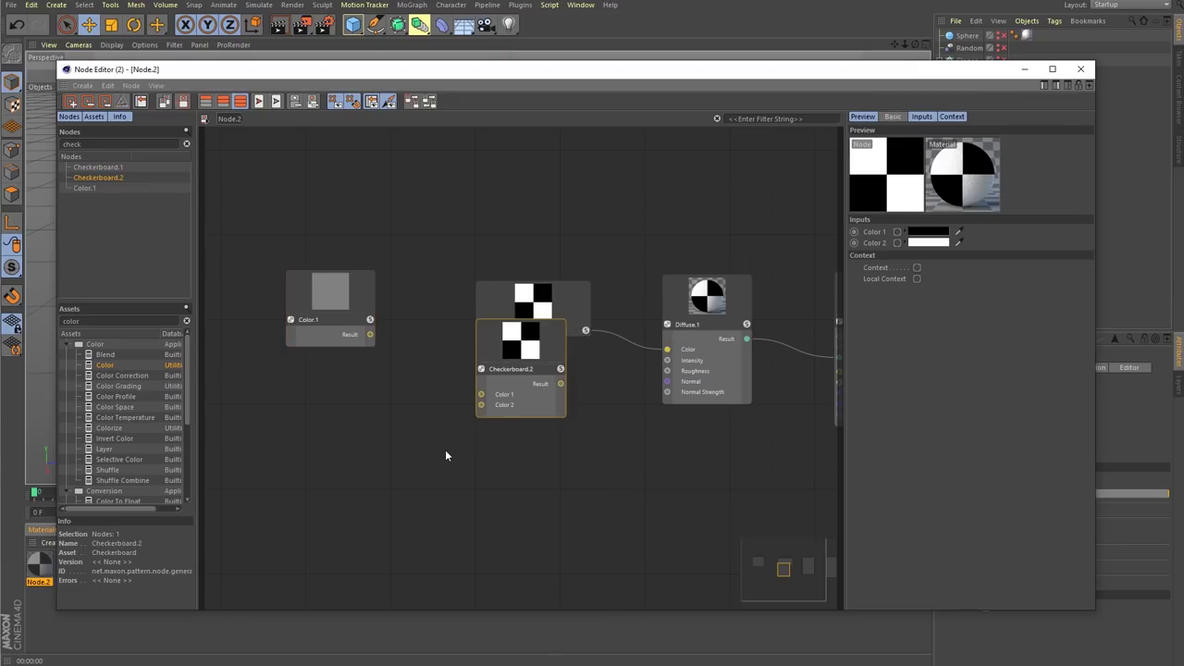
# - Move the new Checkerboard node below the Color node and add another one beside it by searching the Nodes Commander for "che"
pyautogui.moveTo(547, 347); pyautogui.dragTo(371, 419)
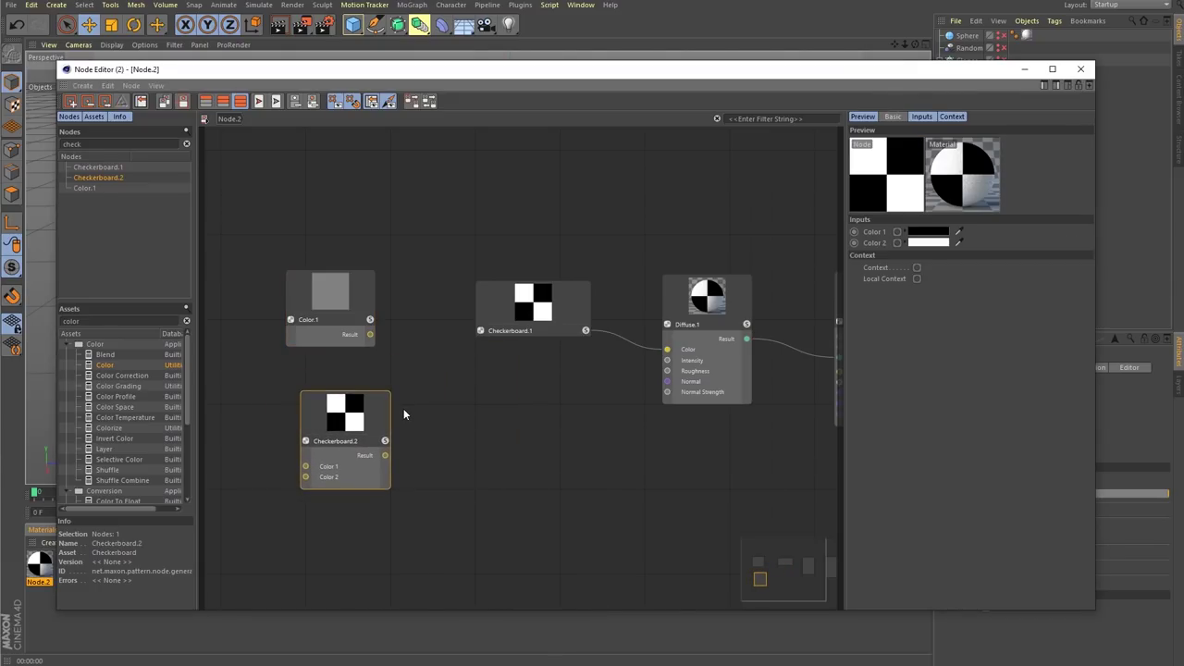
pyautogui.hotkey('shift', 'c')
pyautogui.write('cha')
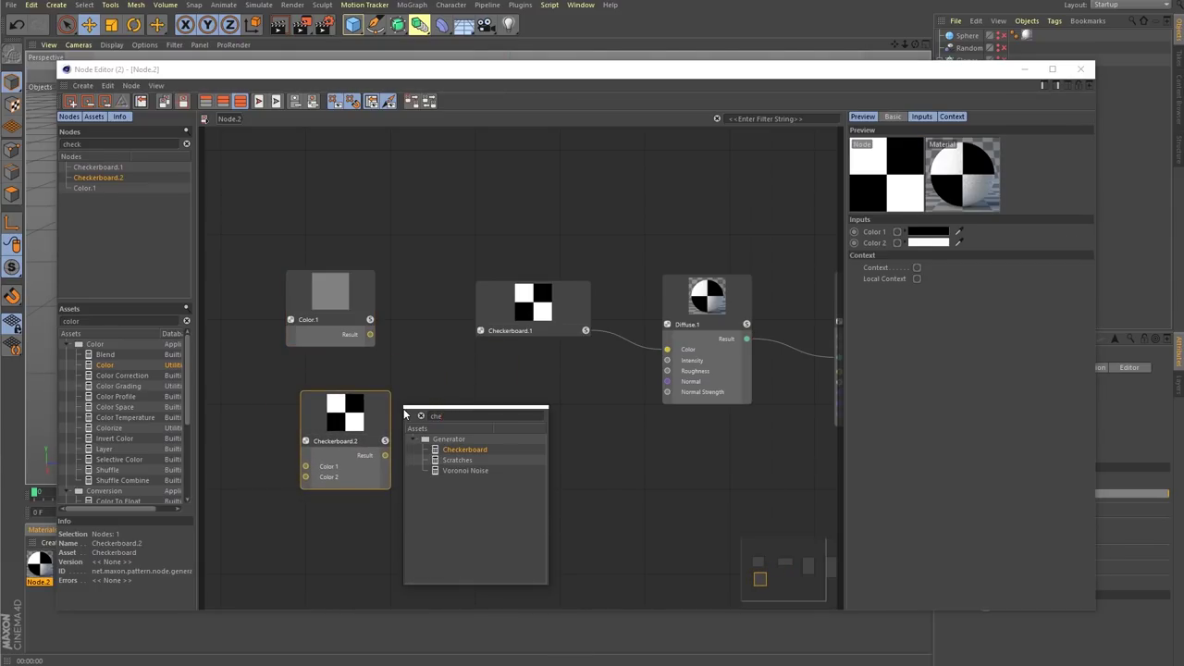
pyautogui.press('Return')
pyautogui.moveTo(520, 351); pyautogui.dragTo(483, 438)
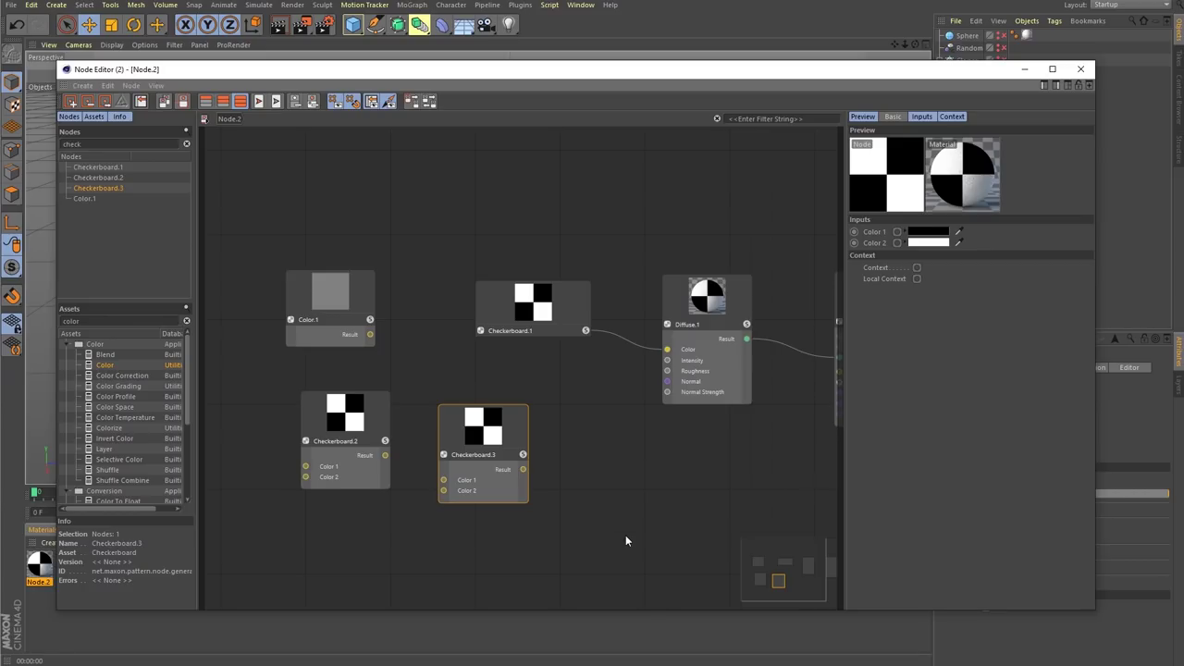
# - Delete the two unconnected Checkerboard nodes at the bottom of the graph together
pyautogui.moveTo(626, 531); pyautogui.dragTo(299, 390)
pyautogui.press('Delete')
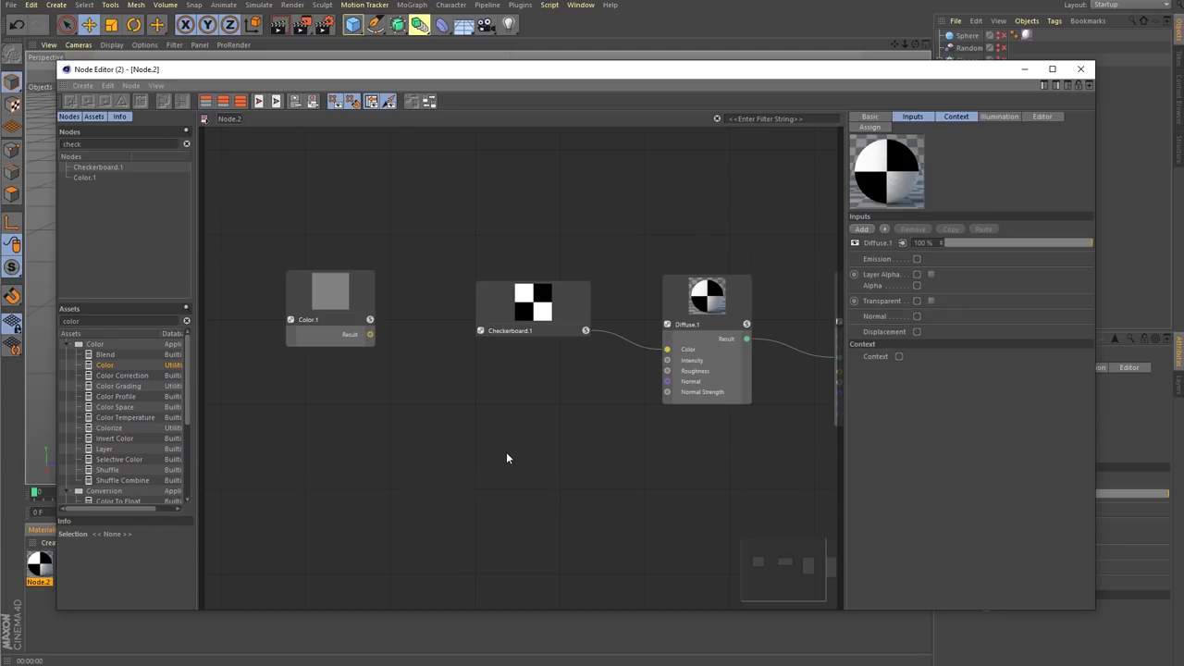
# - Search the Nodes Commander for "im", clear the search to view all asset categories, and dismiss it without adding a node
pyautogui.doubleClick(507, 457)
pyautogui.write('im')
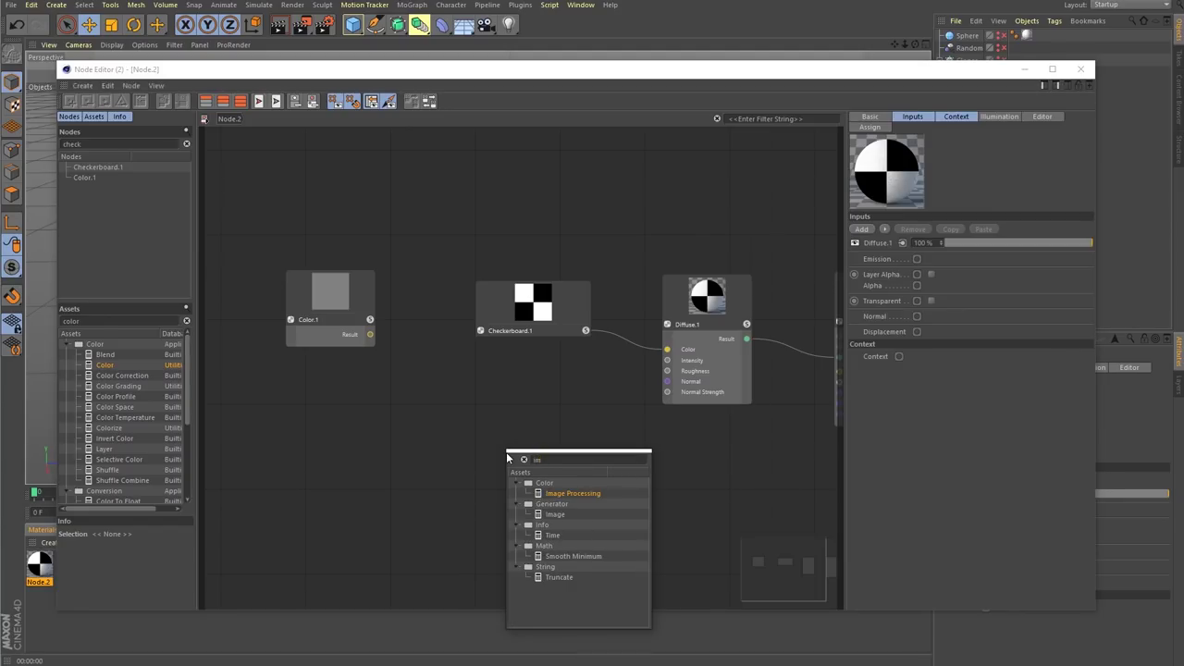
pyautogui.press('BackSpace')
pyautogui.press('BackSpace')
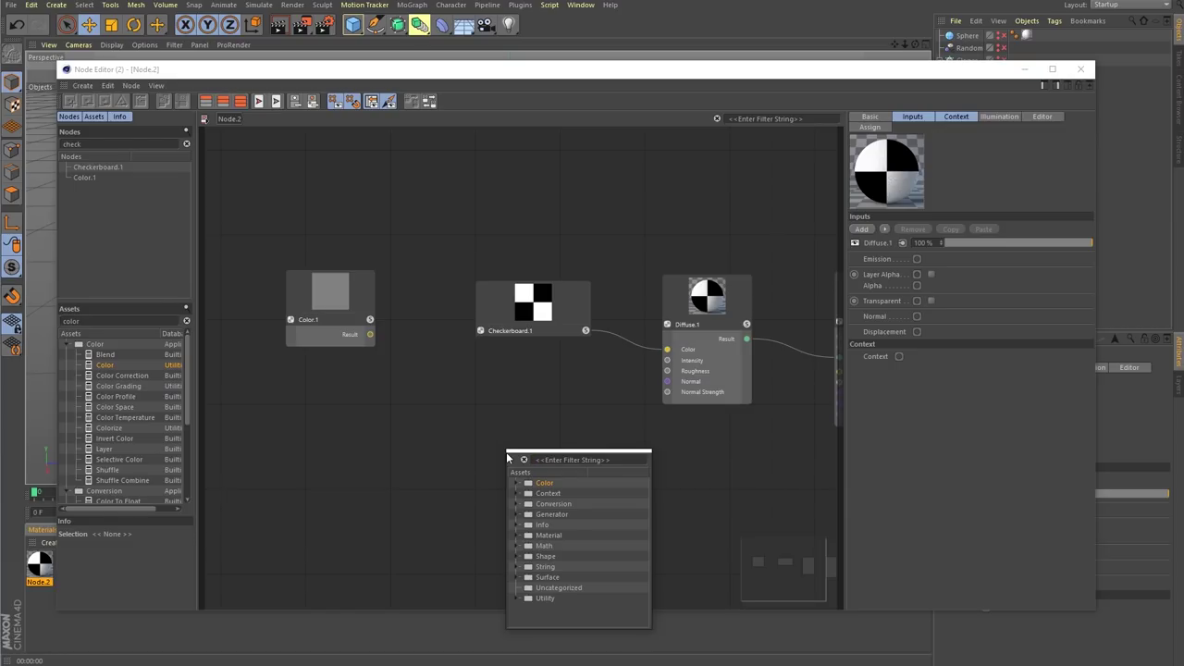
pyautogui.press('Escape')
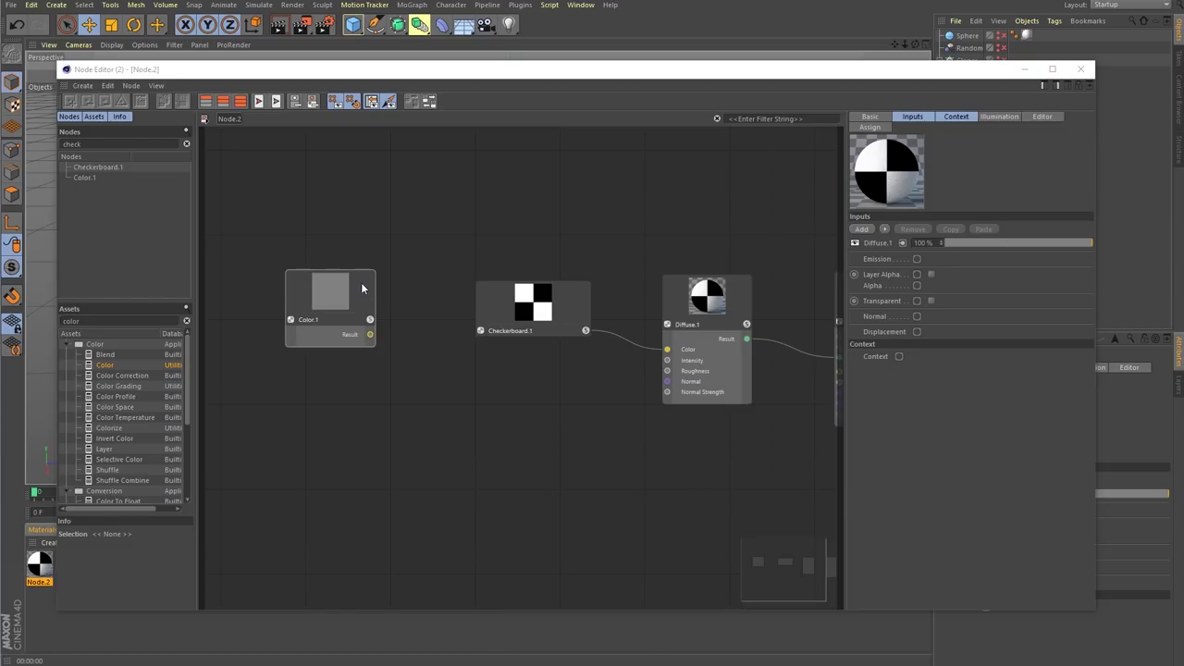
# - Move the Color node slightly closer to the Checkerboard node and connect its Result to the Checkerboard's Color 1 input
pyautogui.moveTo(362, 285); pyautogui.dragTo(382, 293)
pyautogui.moveTo(390, 343); pyautogui.dragTo(507, 304)
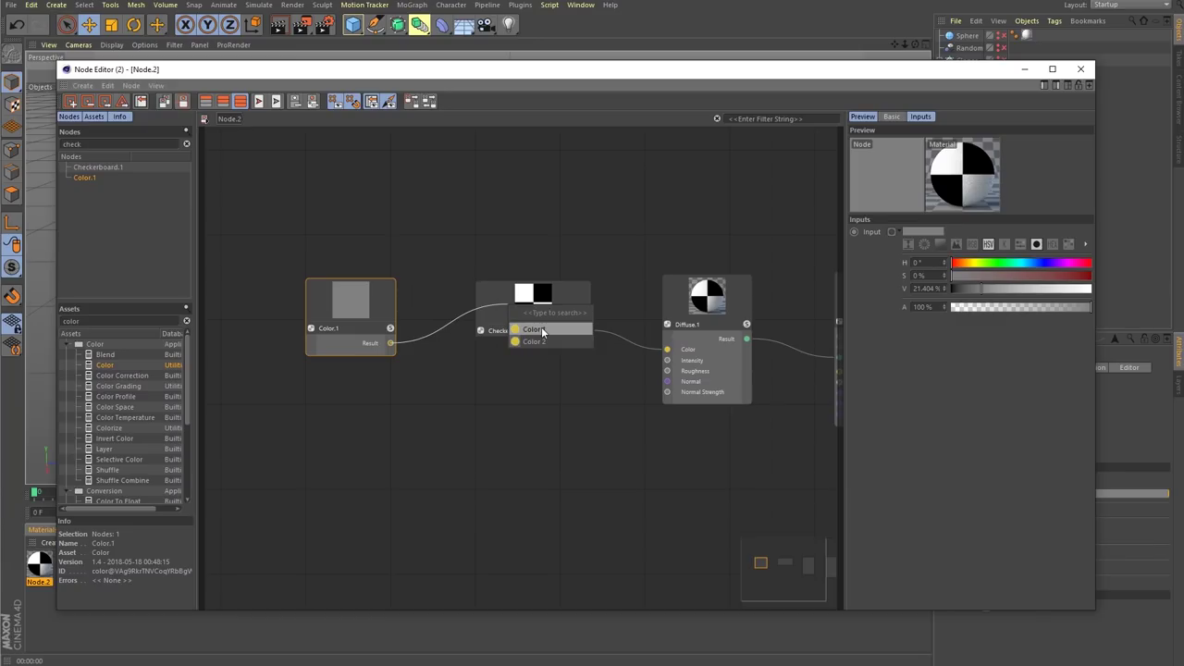
pyautogui.click(537, 331)
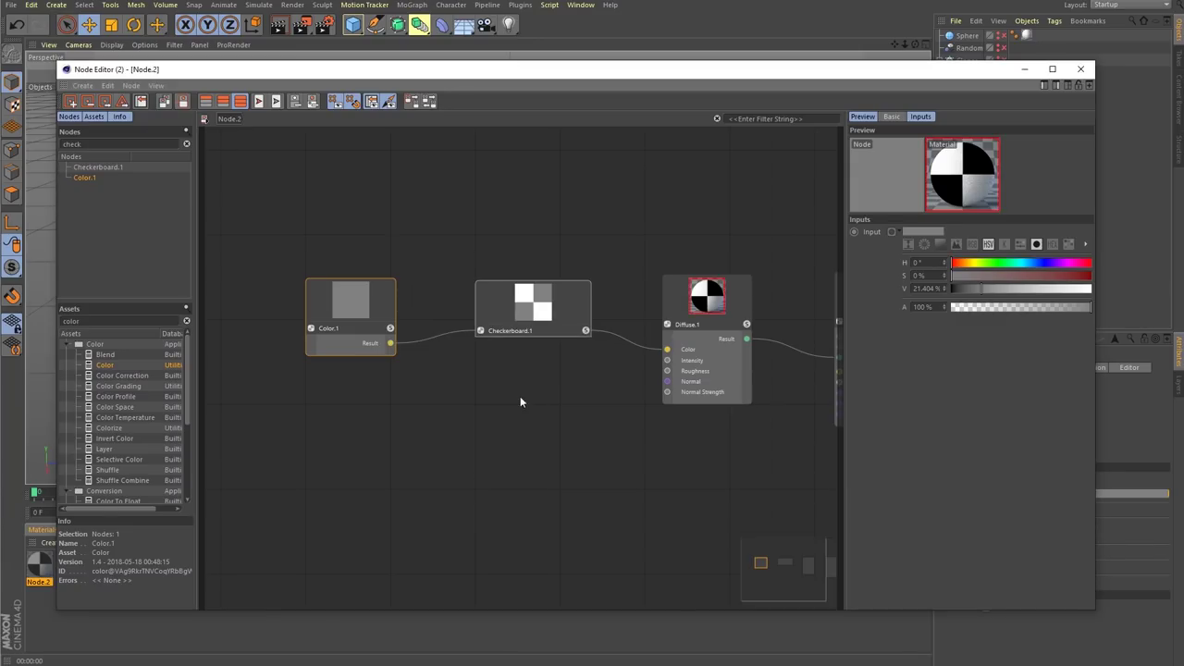
# - Delete the wire between the Color node and the Checkerboard node
pyautogui.click(442, 335)
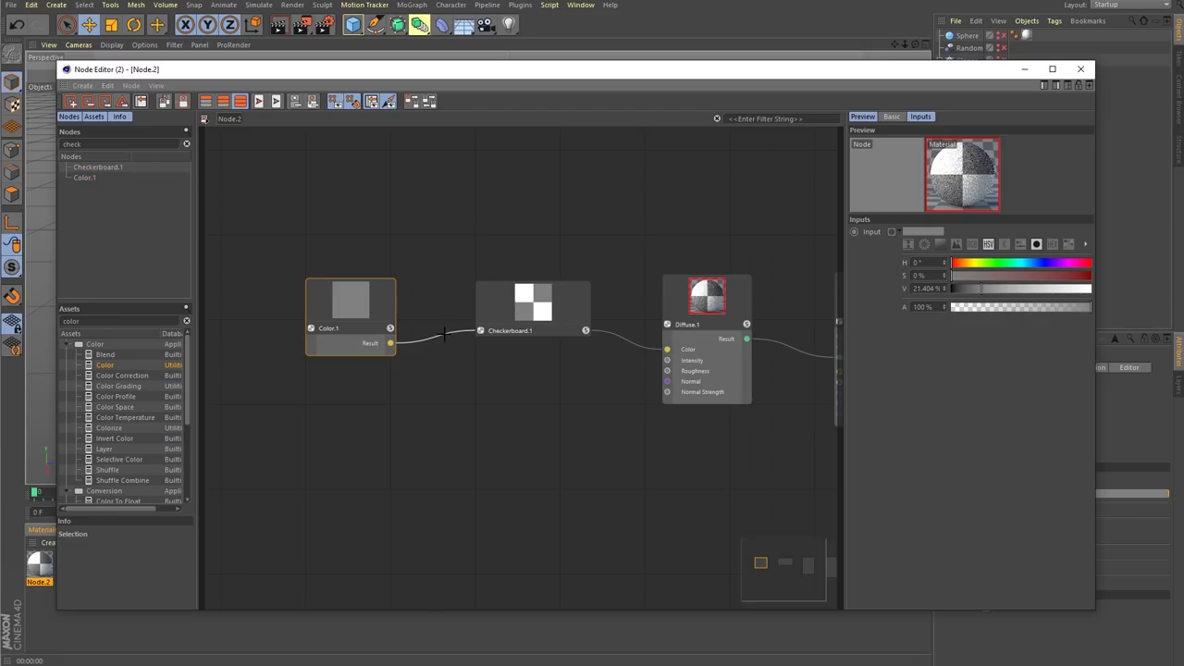
pyautogui.click(453, 337)
pyautogui.click(452, 333)
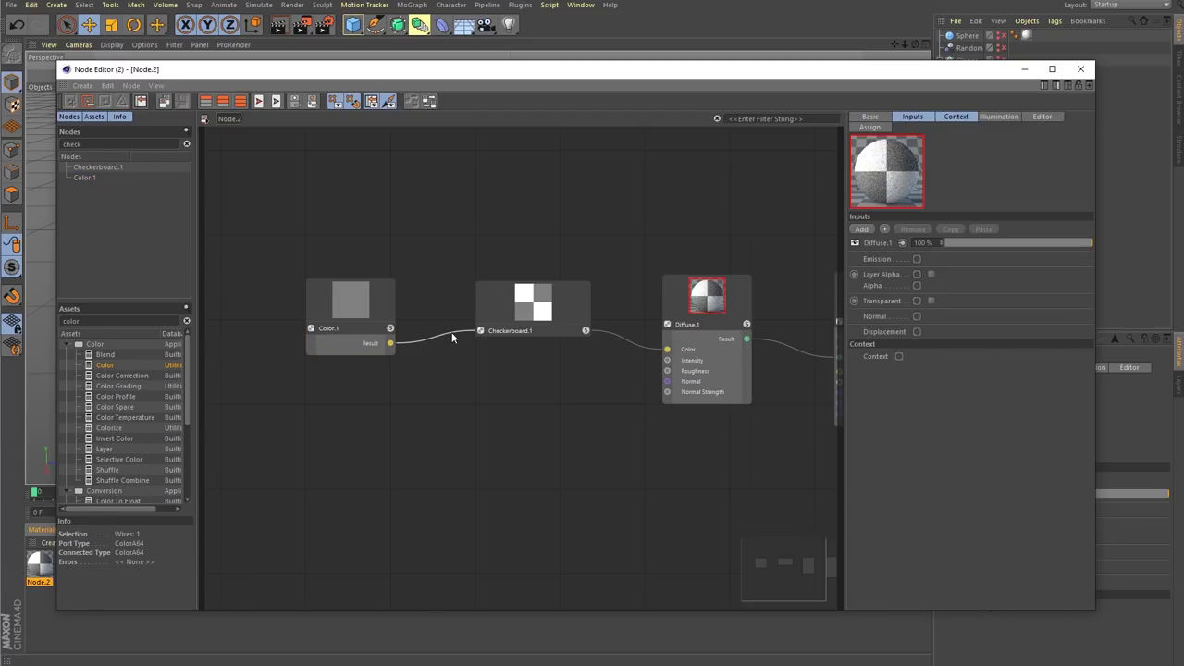
pyautogui.press('Delete')
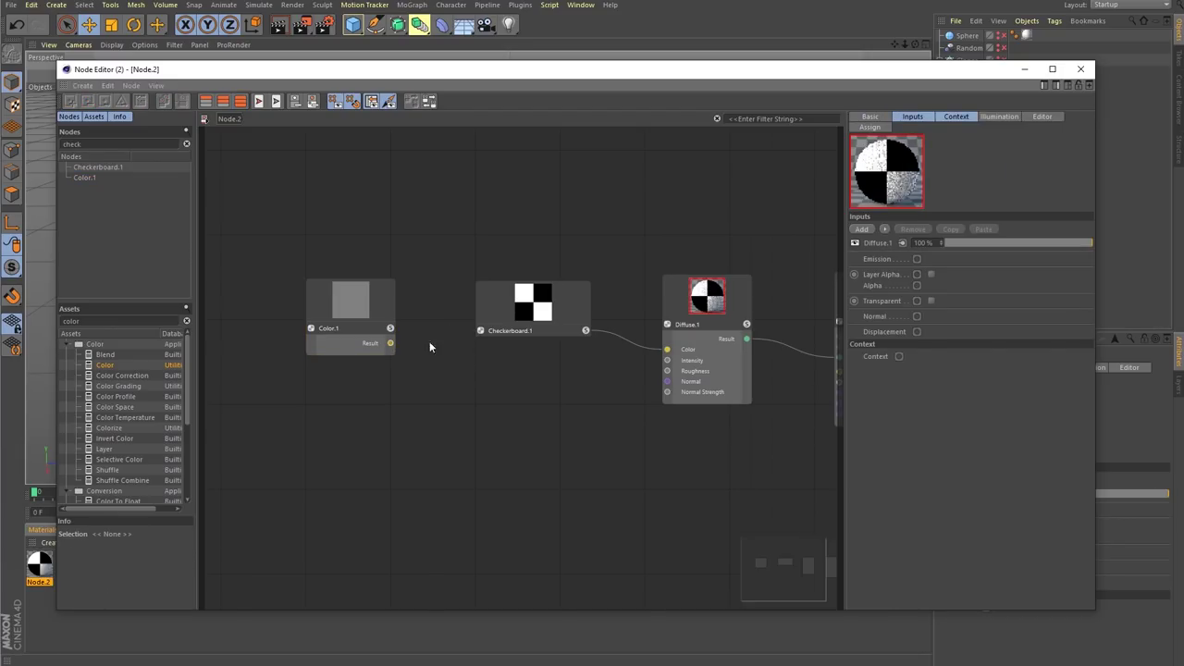
# - Reconnect the Color node's Result to the Checkerboard's Color 1 input and remove that wire again
pyautogui.moveTo(391, 343); pyautogui.dragTo(445, 359)
pyautogui.click(517, 339)
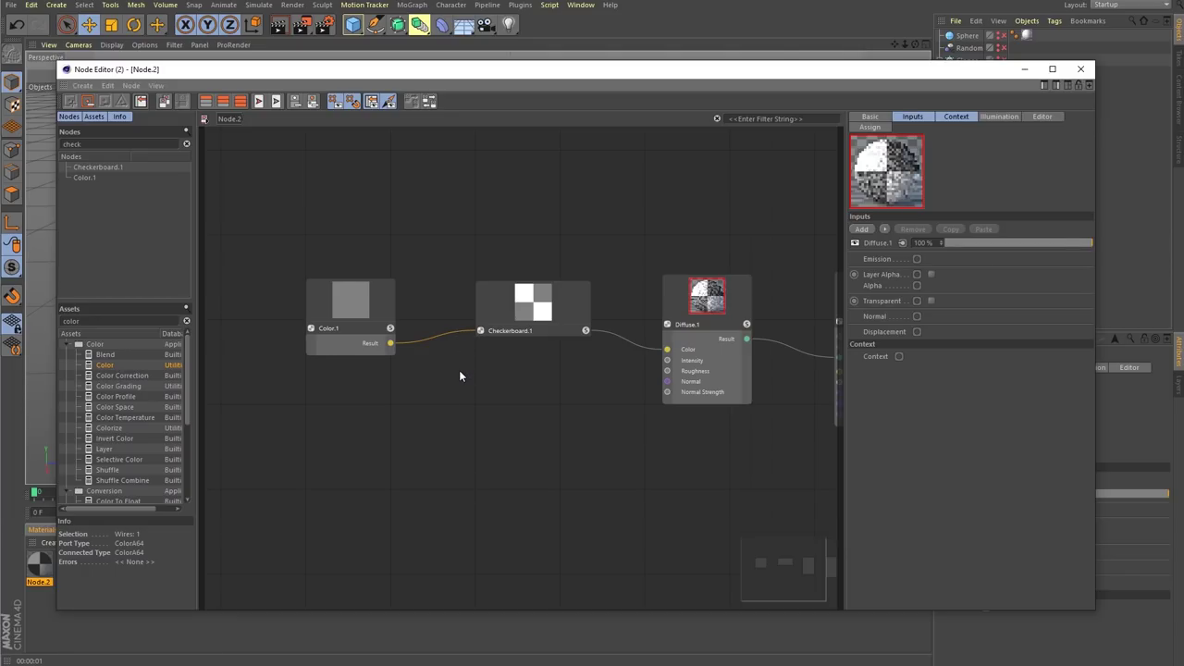
pyautogui.press('Delete')
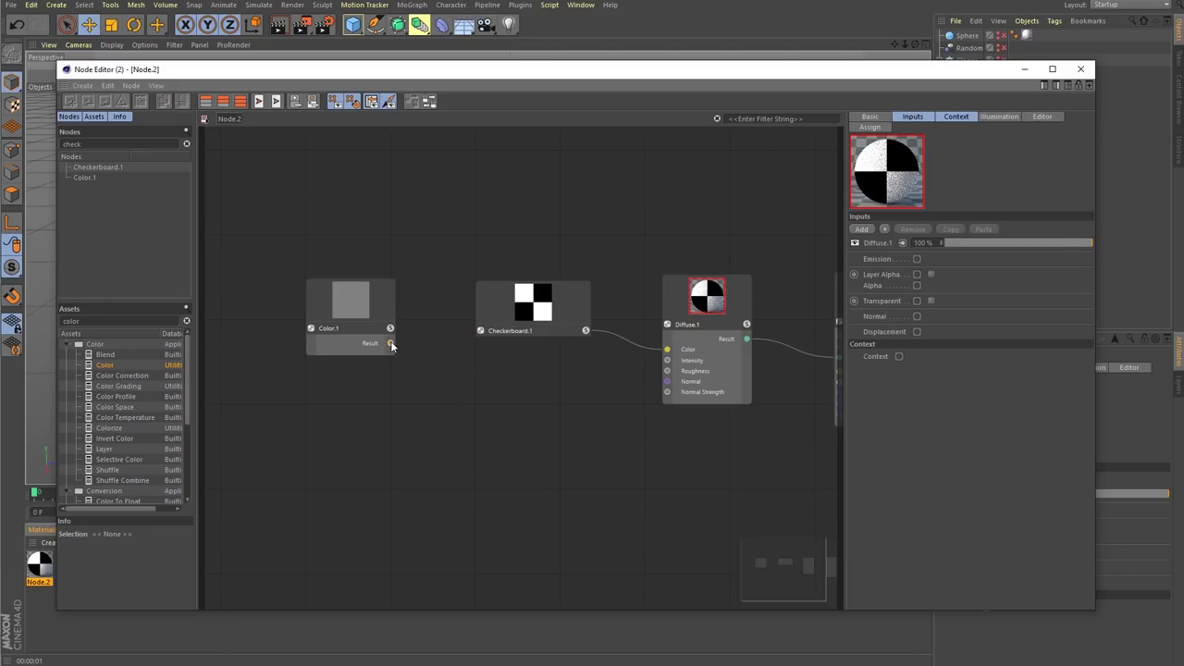
# - Connect the Color node to the Checkerboard's Color 1 input once more and show only the Checkerboard's connected ports
pyautogui.moveTo(392, 343); pyautogui.dragTo(504, 333)
pyautogui.click(504, 333)
pyautogui.rightClick(562, 307)
pyautogui.click(612, 413)
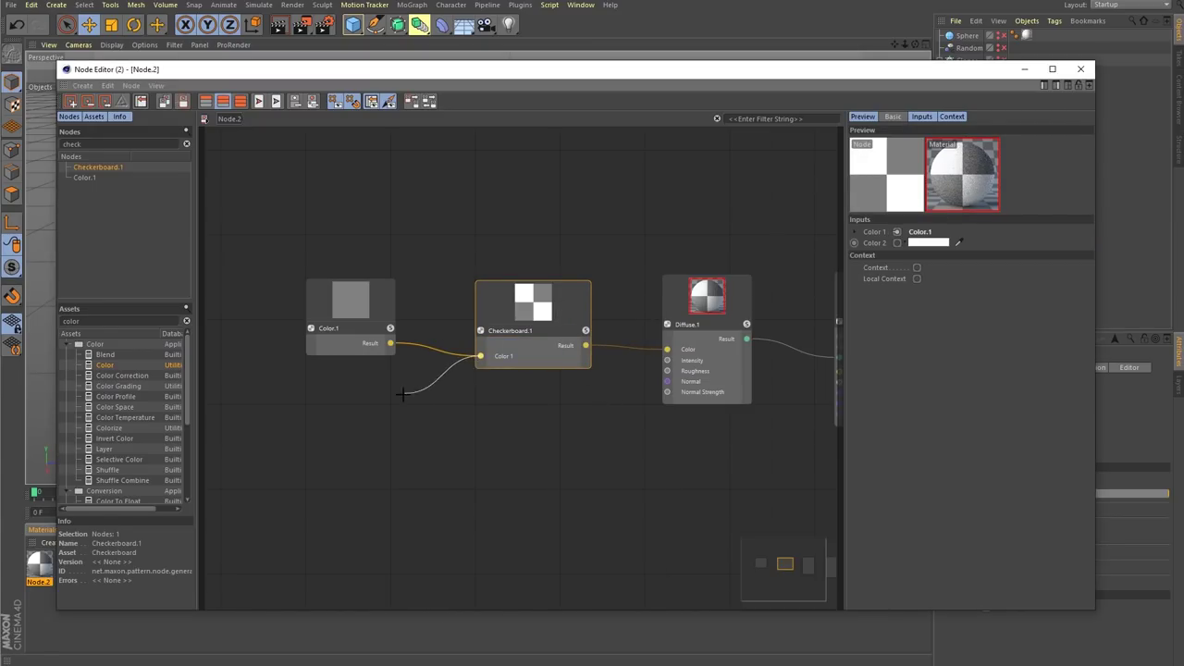
# - Remove the wire leading into the Checkerboard's displayed Color 1 port
pyautogui.click(464, 361)
pyautogui.click(452, 363)
pyautogui.press('Delete')
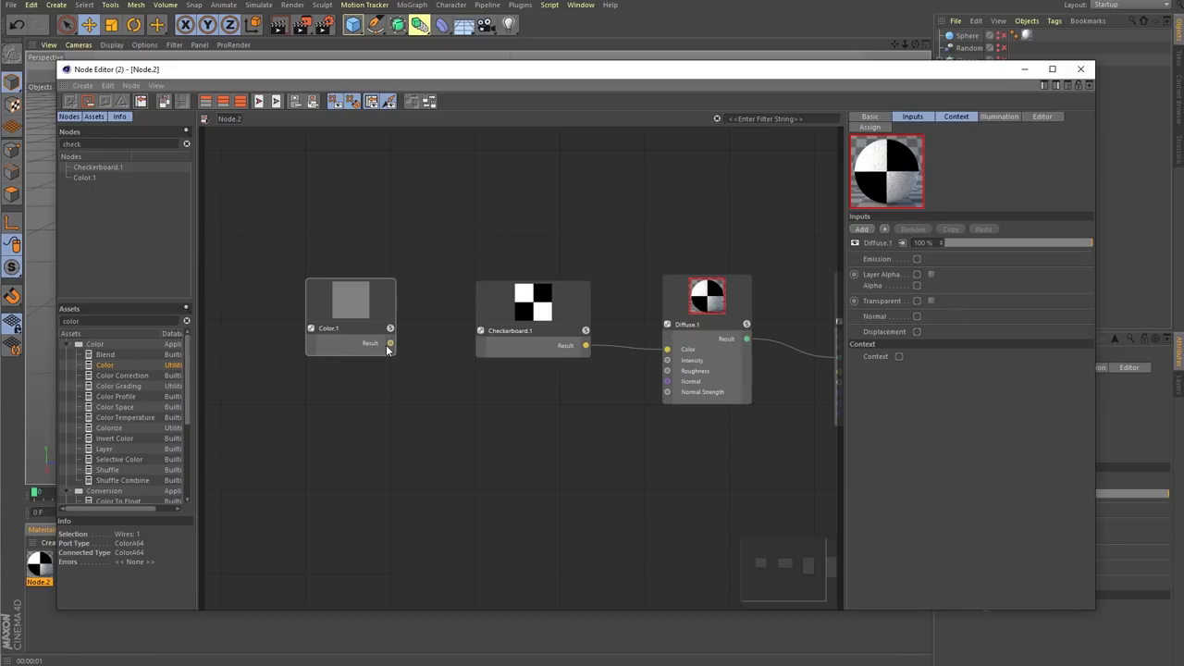
# - Connect the Color node's Result to the Checkerboard's Color 1 input and place the Color node below and left of the Checkerboard
pyautogui.moveTo(354, 301); pyautogui.dragTo(373, 323)
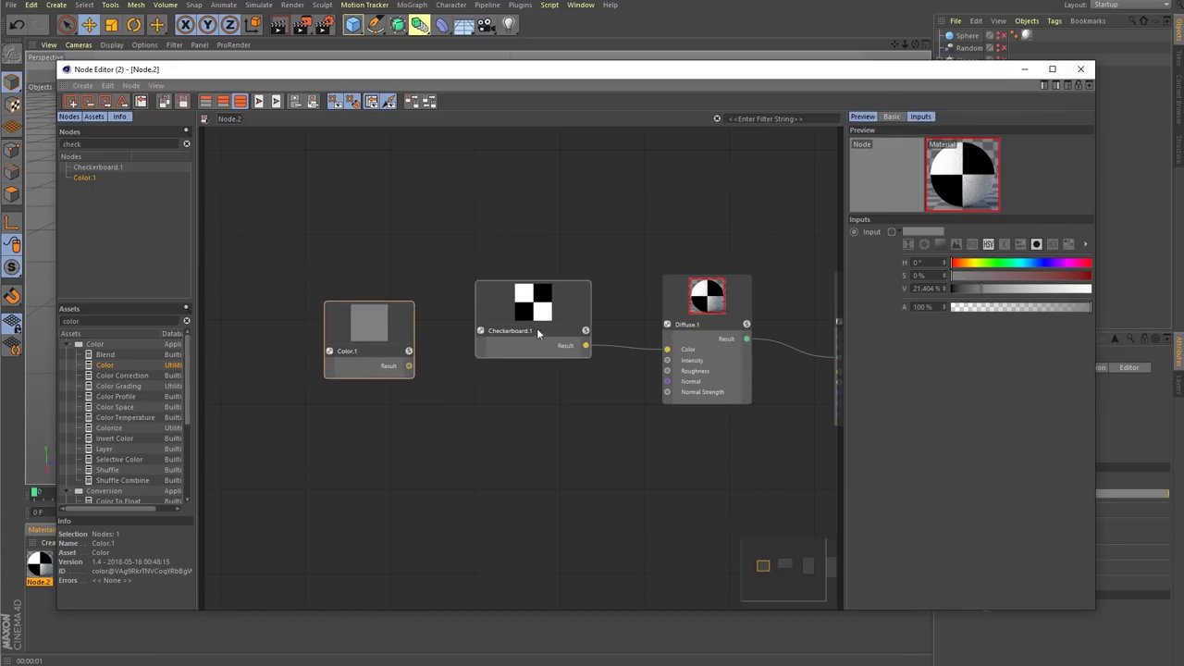
pyautogui.moveTo(408, 366); pyautogui.dragTo(532, 333)
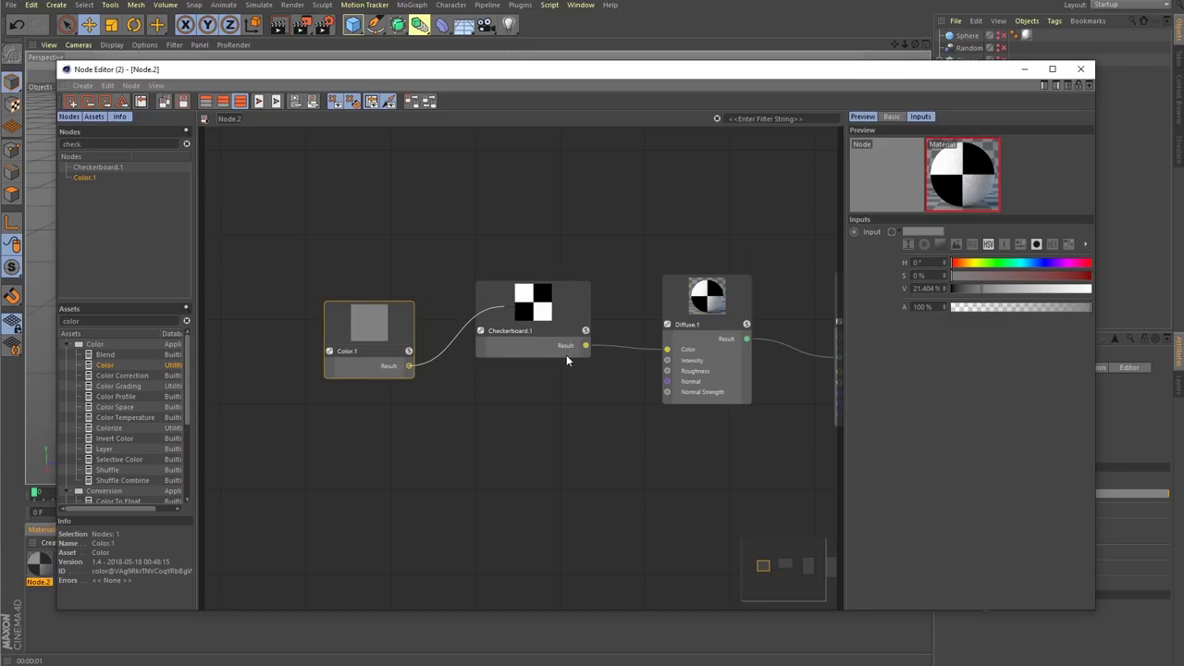
pyautogui.moveTo(404, 359); pyautogui.dragTo(376, 352)
# - Paste a copy of the Color node above the original and set its color to red with 82% saturation and 89% value
pyautogui.hotkey('ctrl', 'v')
pyautogui.moveTo(542, 352); pyautogui.dragTo(367, 233)
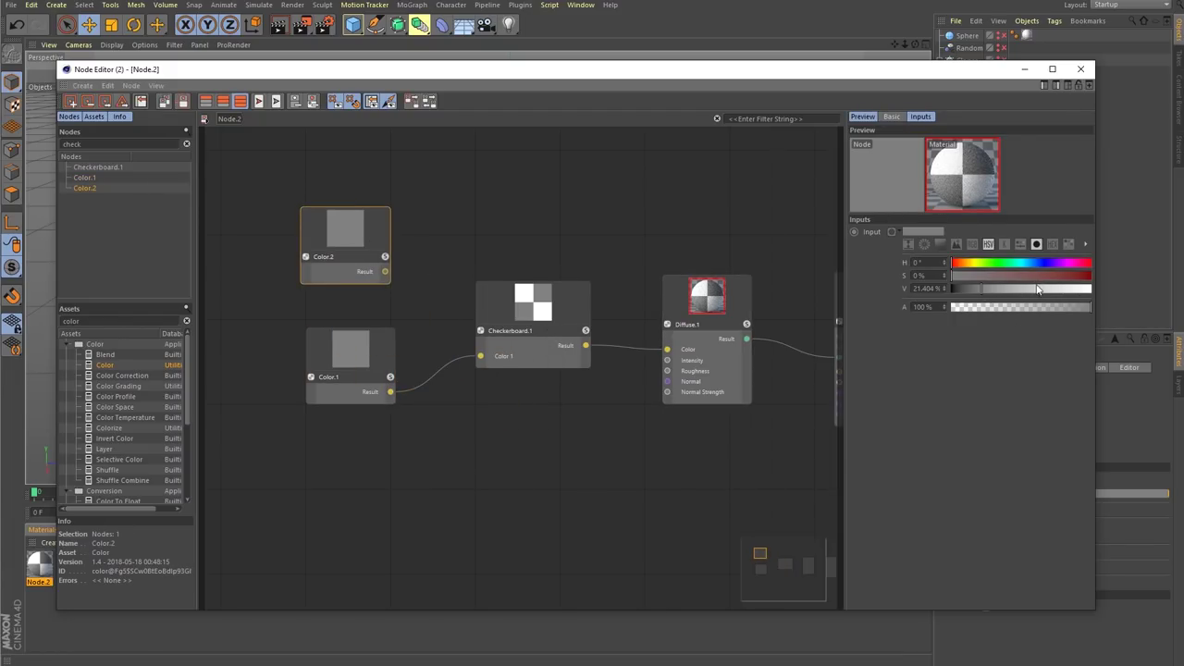
pyautogui.click(1057, 289)
pyautogui.click(1066, 276)
pyautogui.moveTo(1071, 291); pyautogui.dragTo(1076, 289)
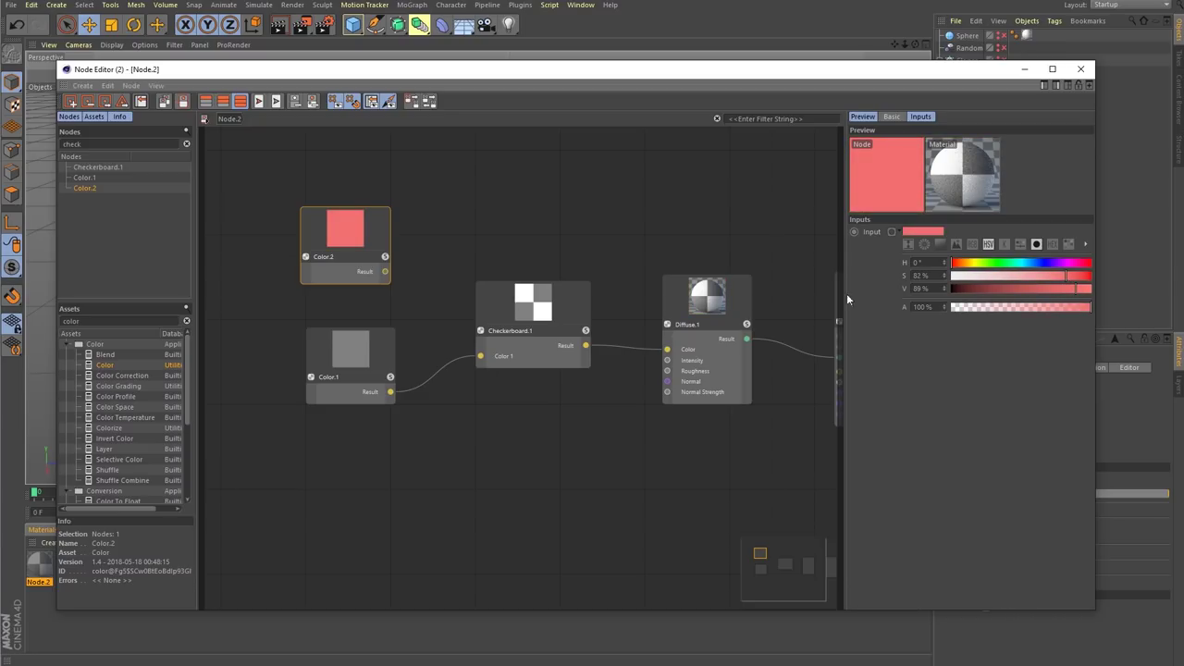
# - Connect the red Color node to the Checkerboard's Color 2 input and hide all ports on the Checkerboard node
pyautogui.moveTo(386, 272); pyautogui.dragTo(509, 313)
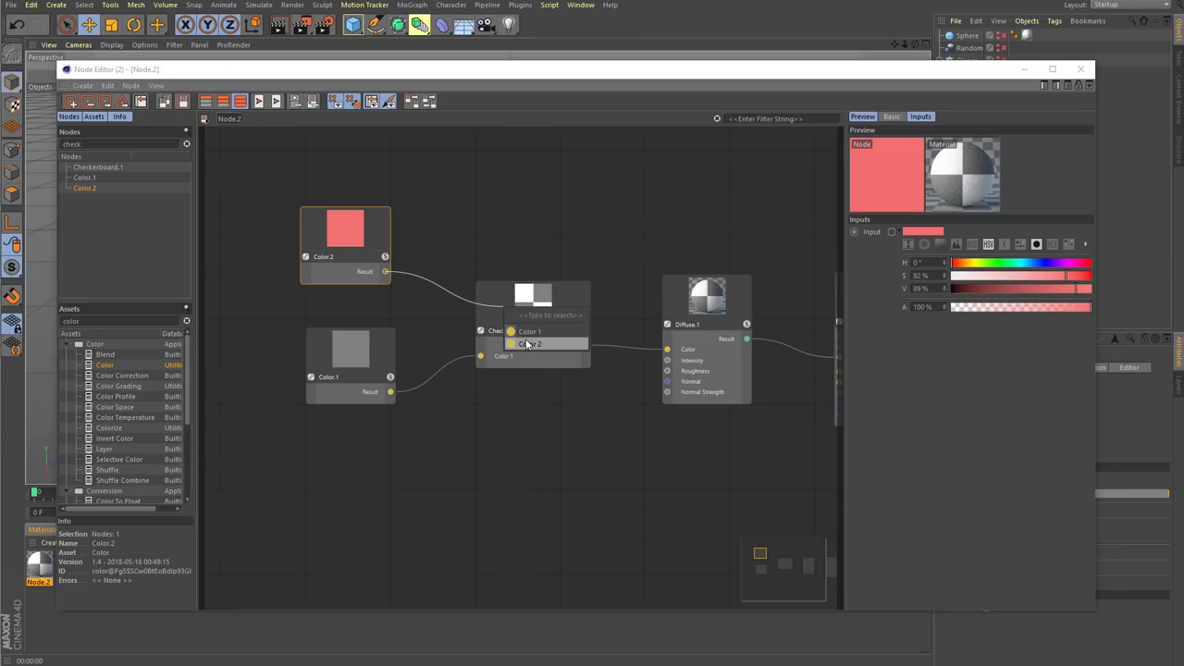
pyautogui.click(530, 338)
pyautogui.rightClick(553, 304)
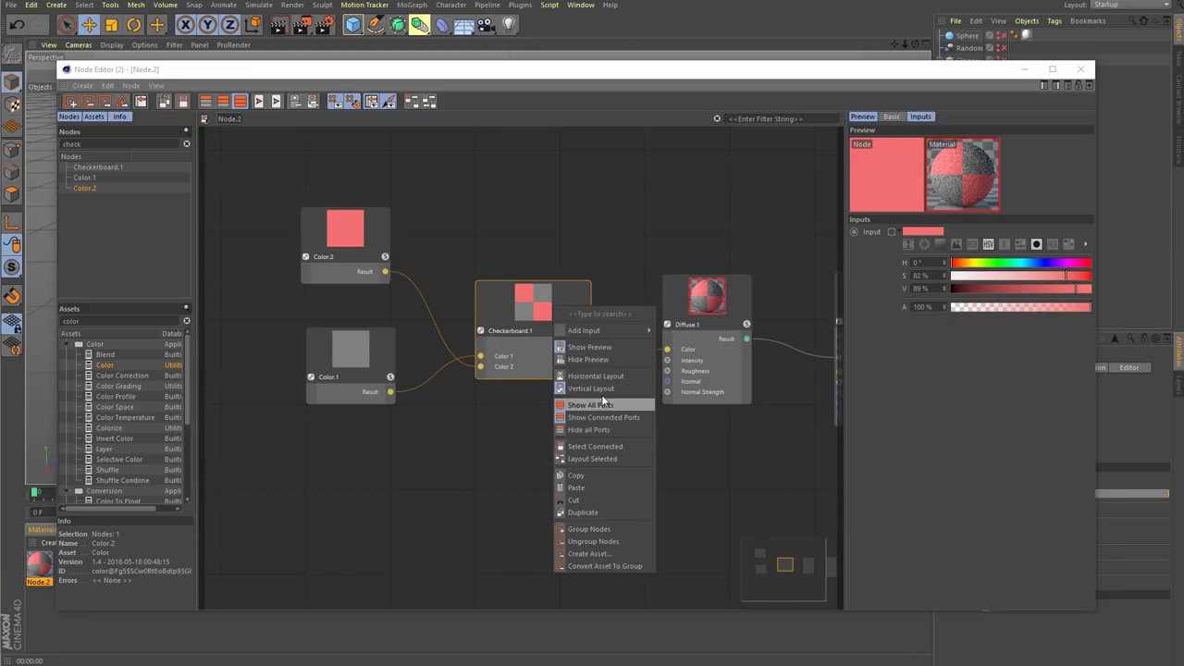
pyautogui.click(599, 430)
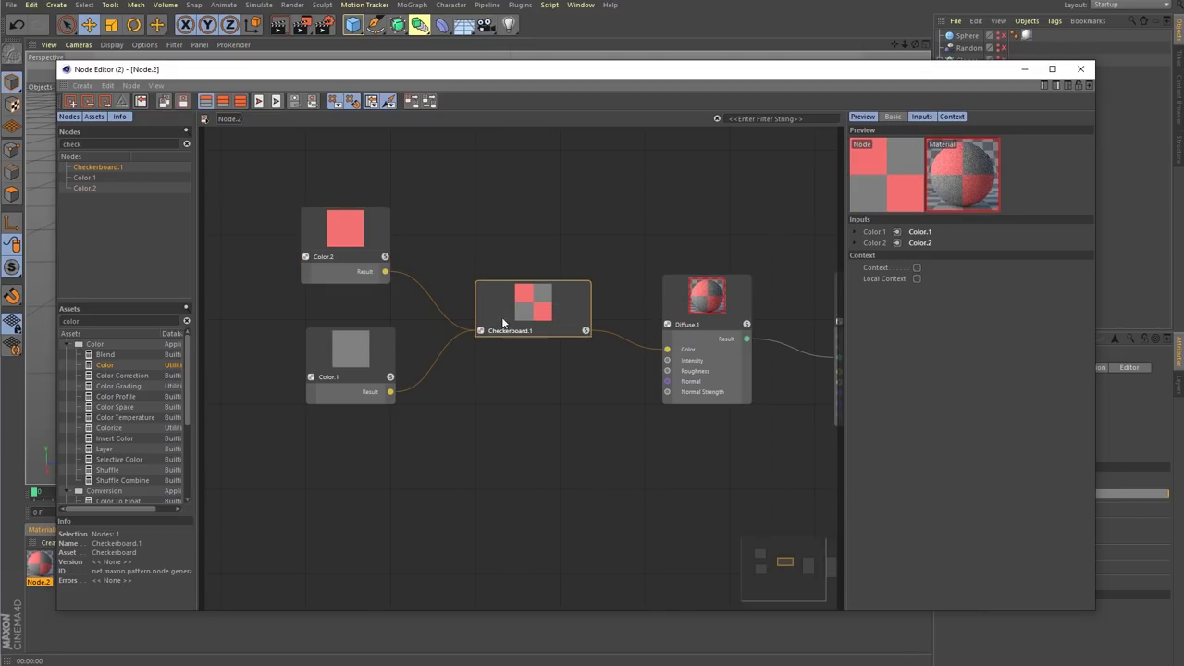
pyautogui.moveTo(546, 309)
pyautogui.mouseDown()
pyautogui.moveTo(546, 326)
pyautogui.moveTo(537, 307)
pyautogui.moveTo(547, 304)
pyautogui.mouseUp()
# - Group the two Color nodes with the Checkerboard node and position the group level with the Diffuse node
pyautogui.moveTo(305, 161); pyautogui.dragTo(586, 533)
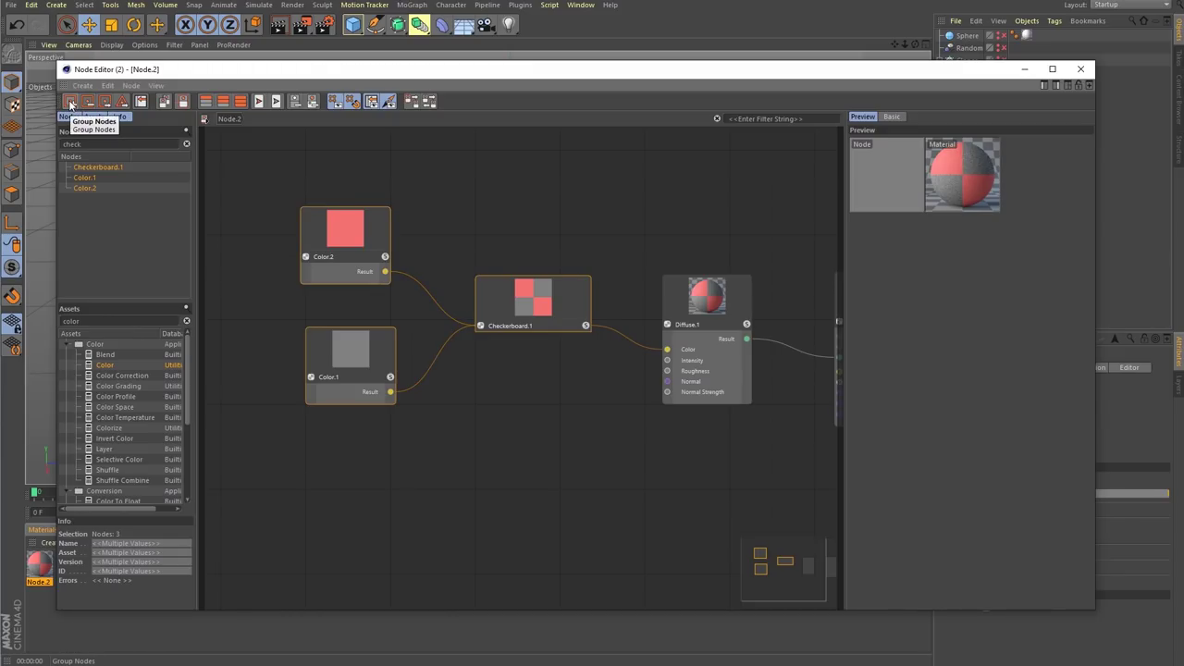
pyautogui.click(71, 104)
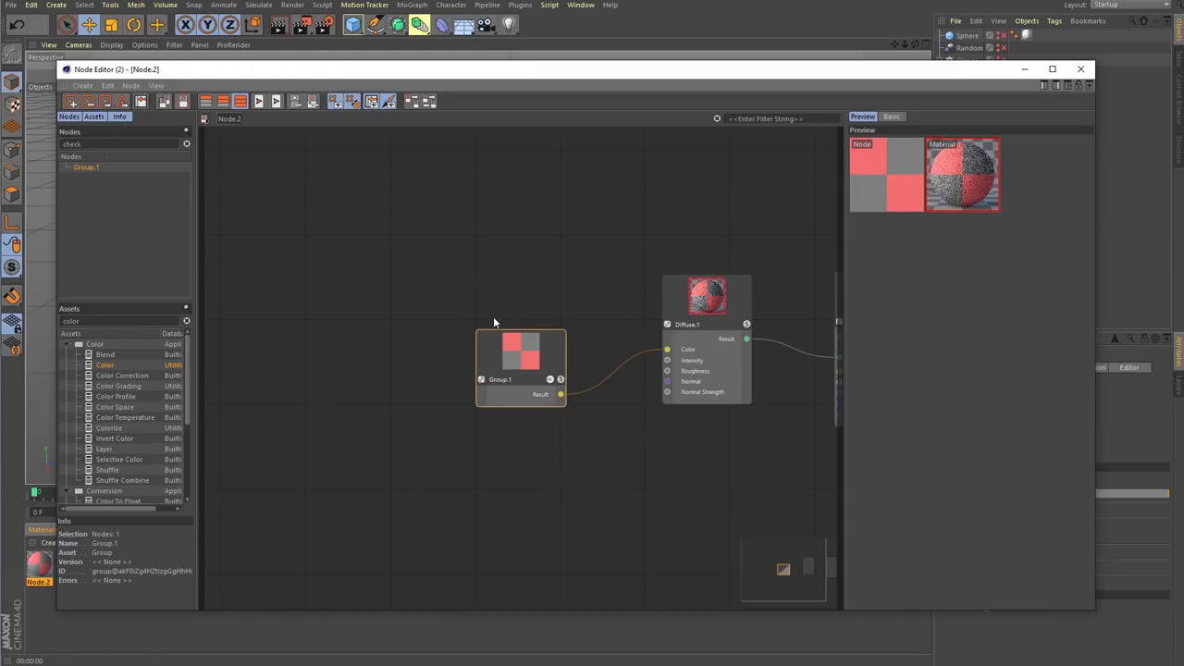
pyautogui.moveTo(495, 332); pyautogui.dragTo(453, 259)
pyautogui.moveTo(527, 291)
pyautogui.mouseDown()
pyautogui.moveTo(535, 321)
pyautogui.moveTo(532, 305)
pyautogui.mouseUp()
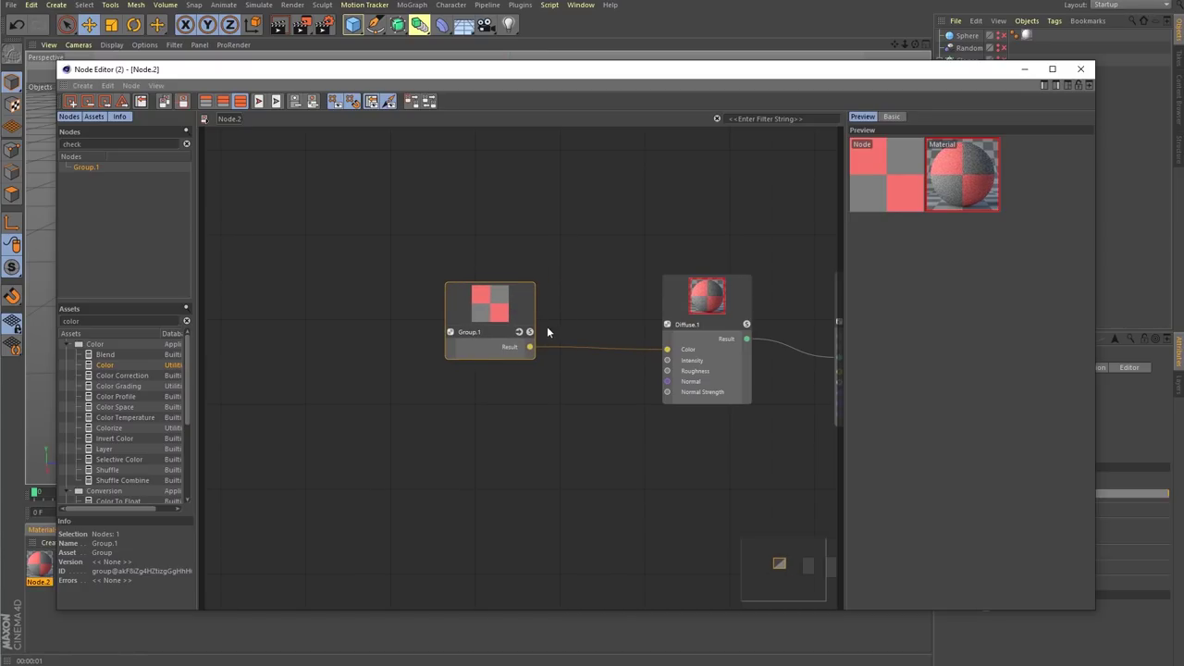
# - Open the group and bring its Color and Checkerboard nodes into view
pyautogui.doubleClick(521, 352)
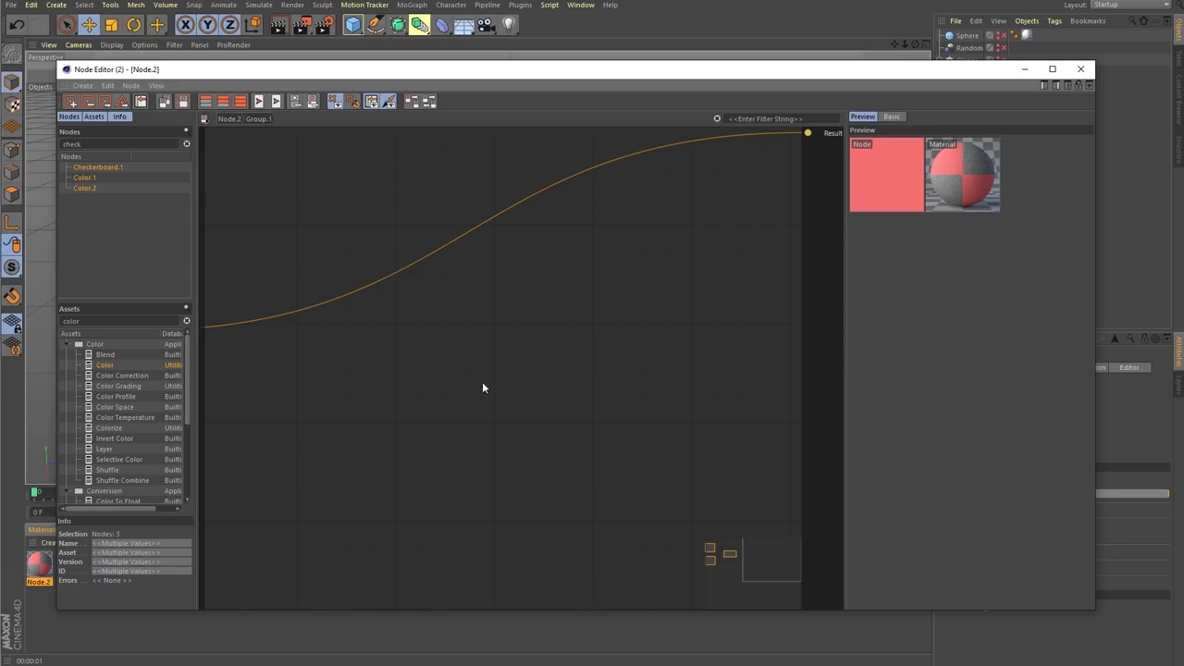
pyautogui.moveTo(766, 561); pyautogui.dragTo(715, 558)
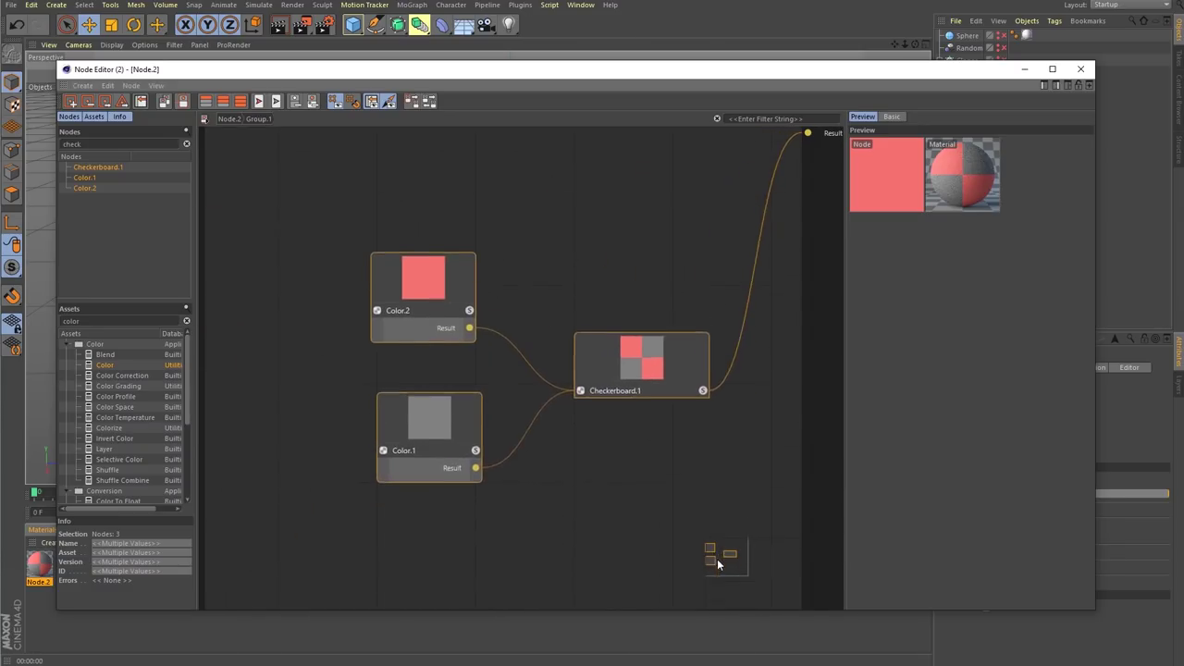
pyautogui.click(602, 470)
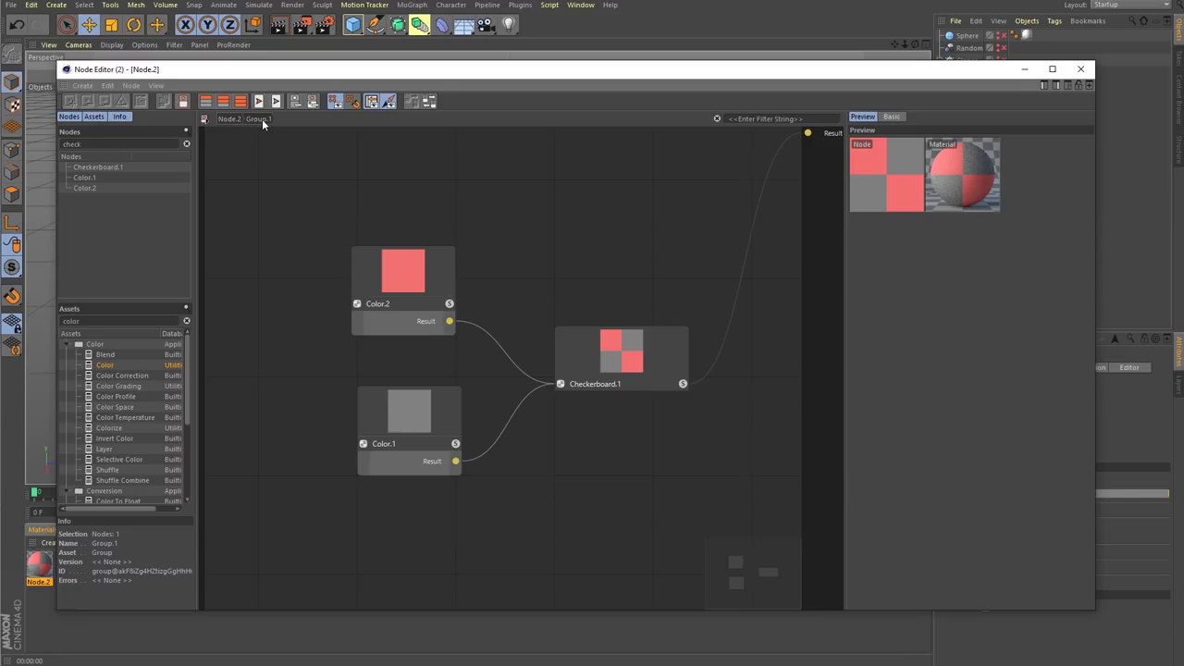
# - Return to the top-level Node.2 graph, enter the group again and go back to Node.2
pyautogui.click(227, 118)
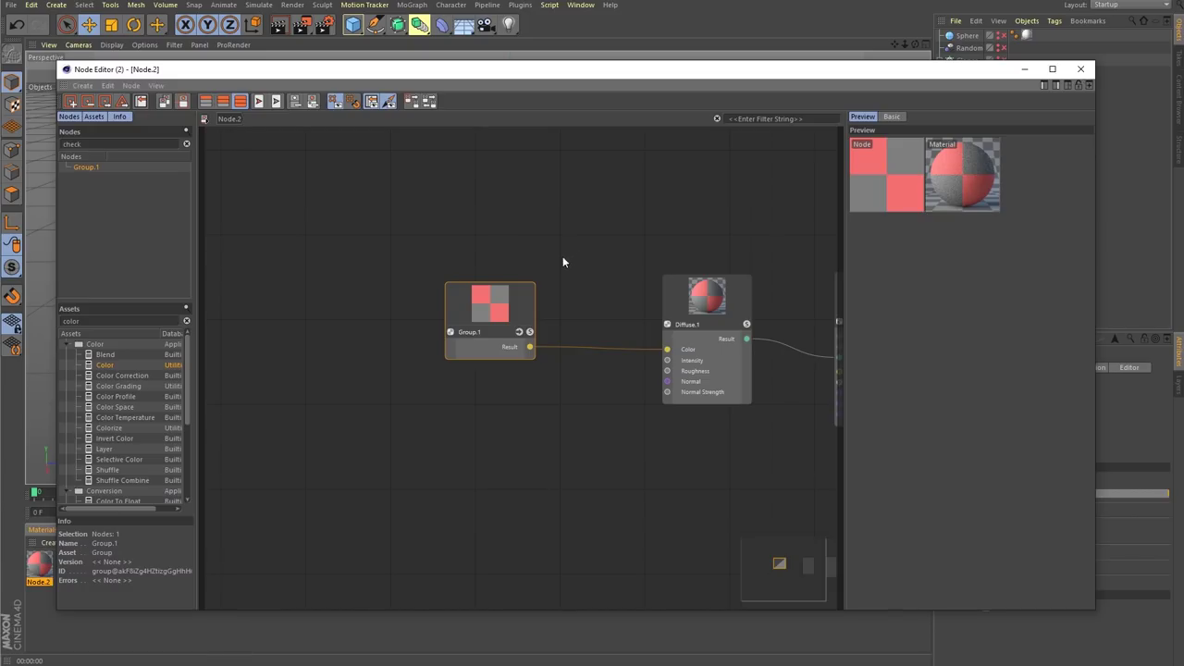
pyautogui.click(521, 332)
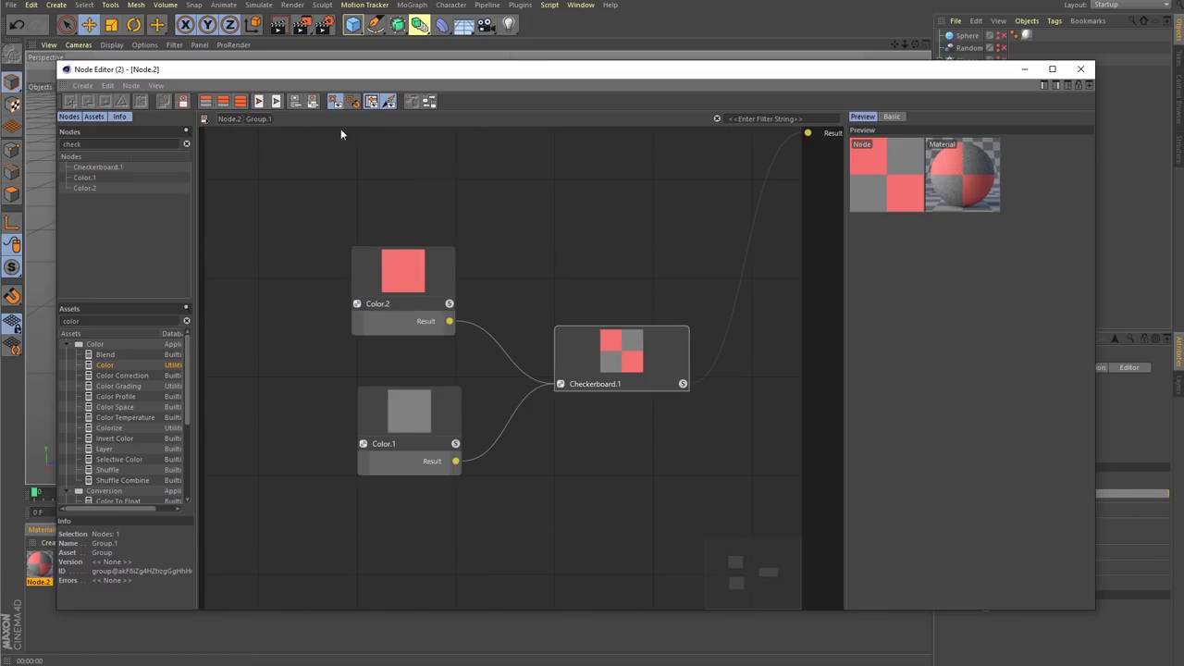
pyautogui.click(226, 118)
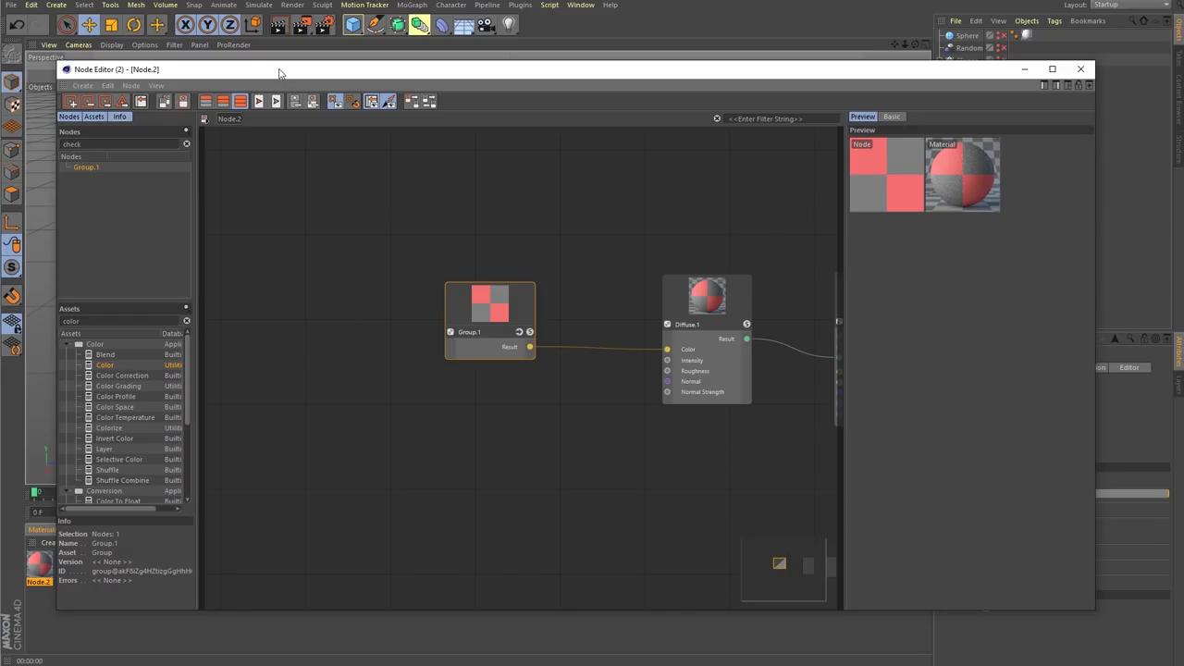
# - Shift the Node Editor window slightly and use the navigation history to jump between the Node.2 graph and the group, ending inside the group
pyautogui.moveTo(280, 73); pyautogui.dragTo(323, 71)
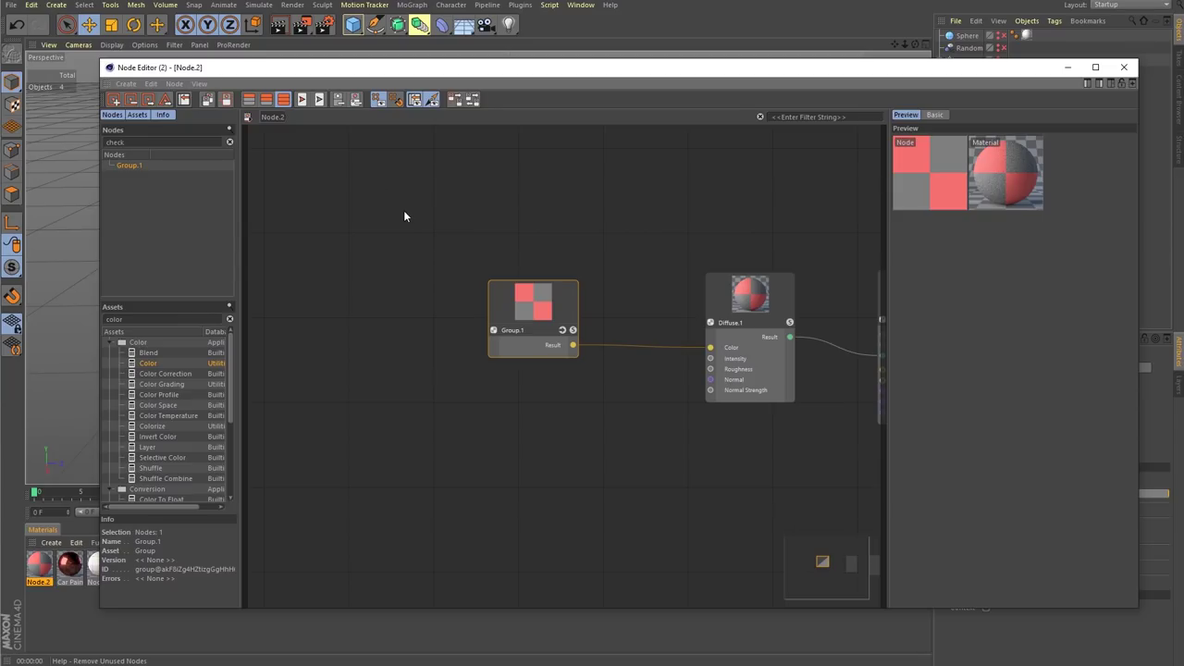
pyautogui.click(247, 121)
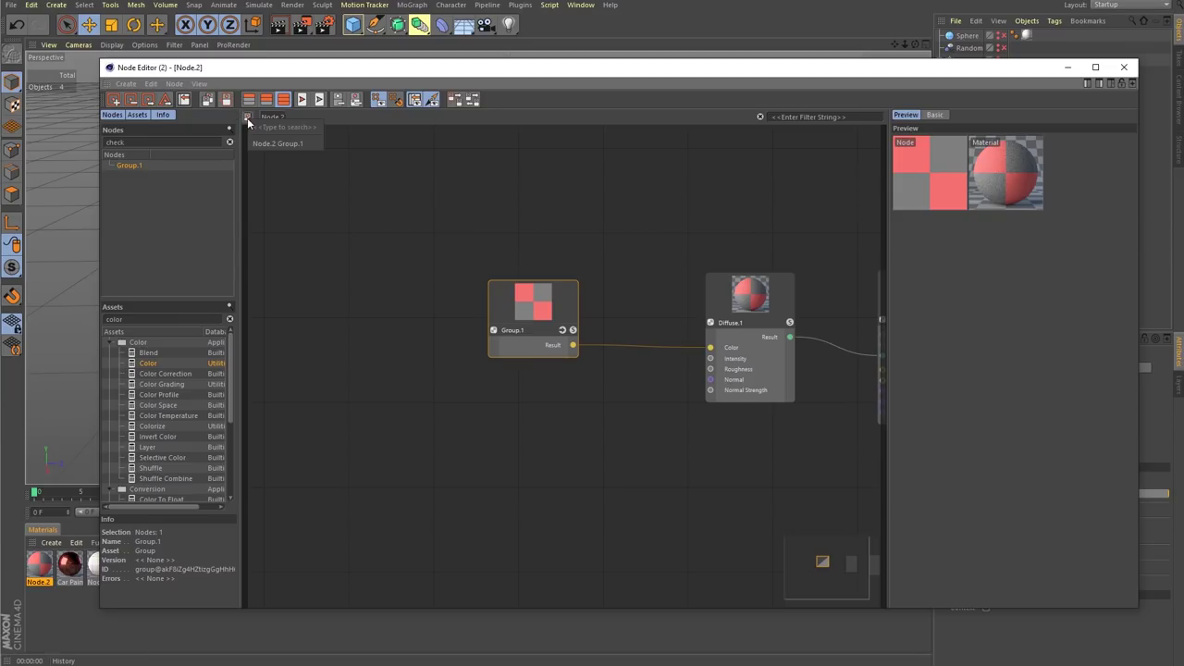
pyautogui.click(364, 246)
pyautogui.click(248, 117)
pyautogui.click(287, 139)
pyautogui.click(248, 118)
pyautogui.click(268, 142)
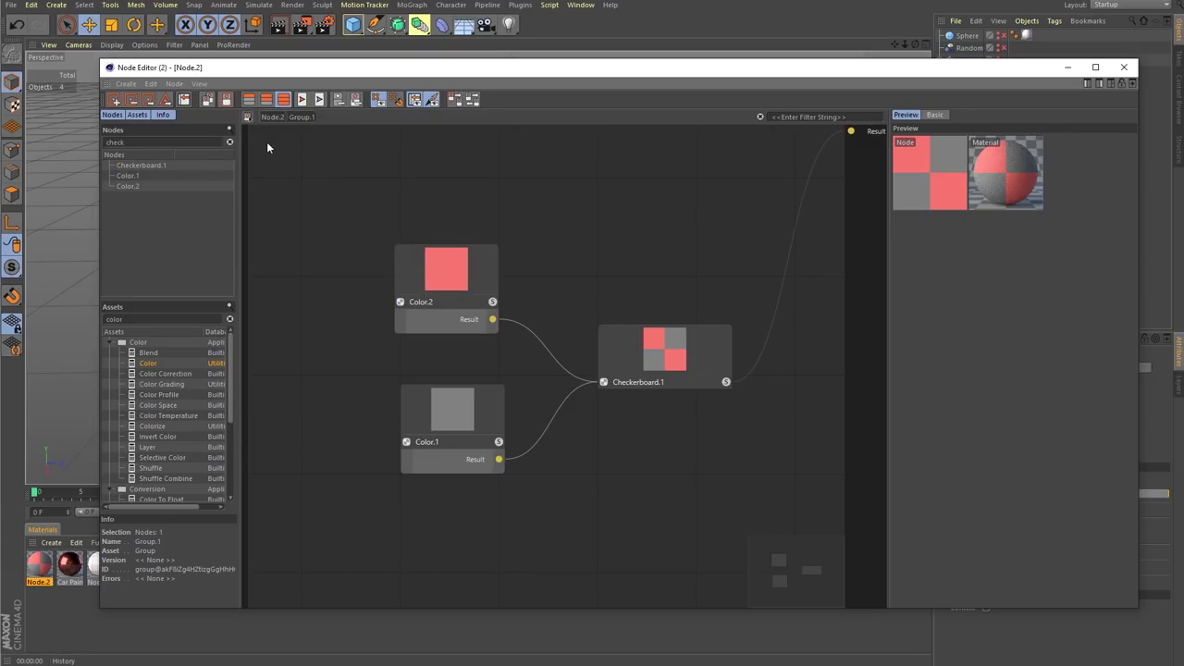
# - Show the Car Paint material's graph and return to the Node.2 graph through the navigation history
pyautogui.click(69, 567)
pyautogui.moveTo(602, 252); pyautogui.dragTo(614, 301)
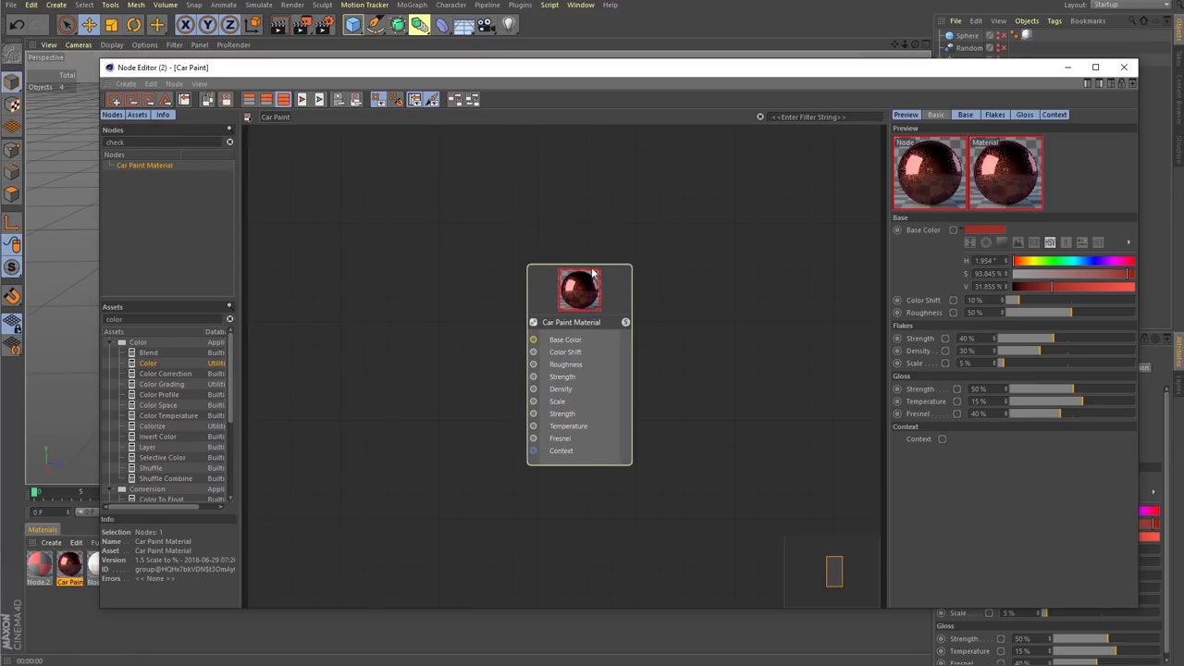
pyautogui.click(268, 123)
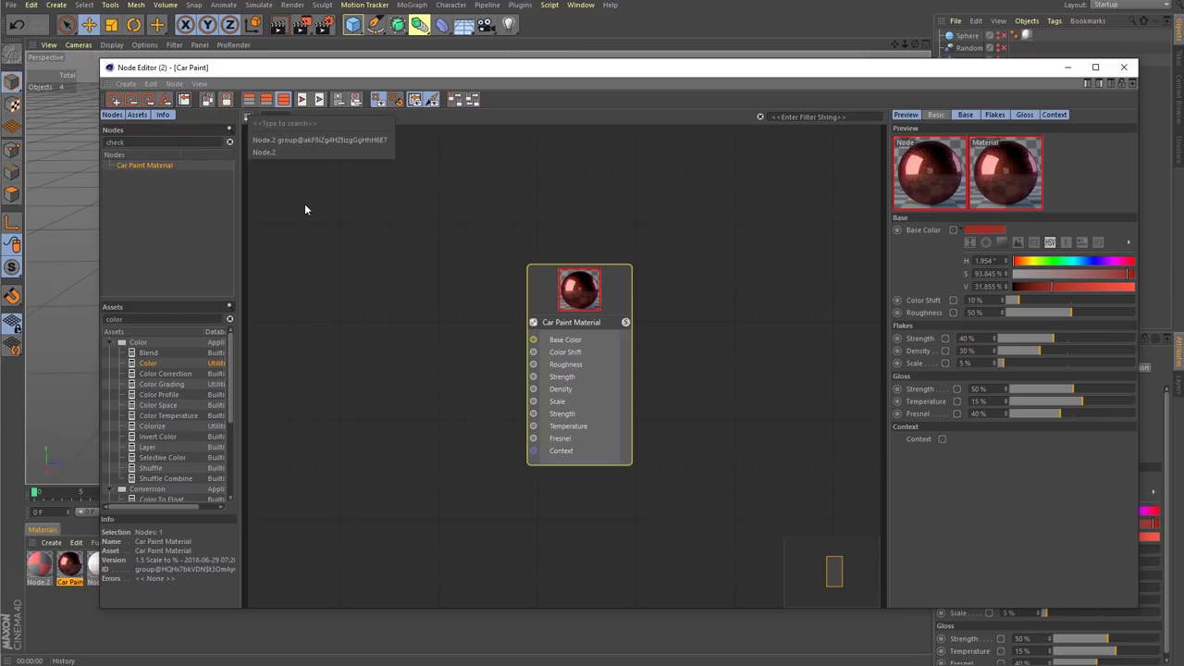
pyautogui.click(322, 257)
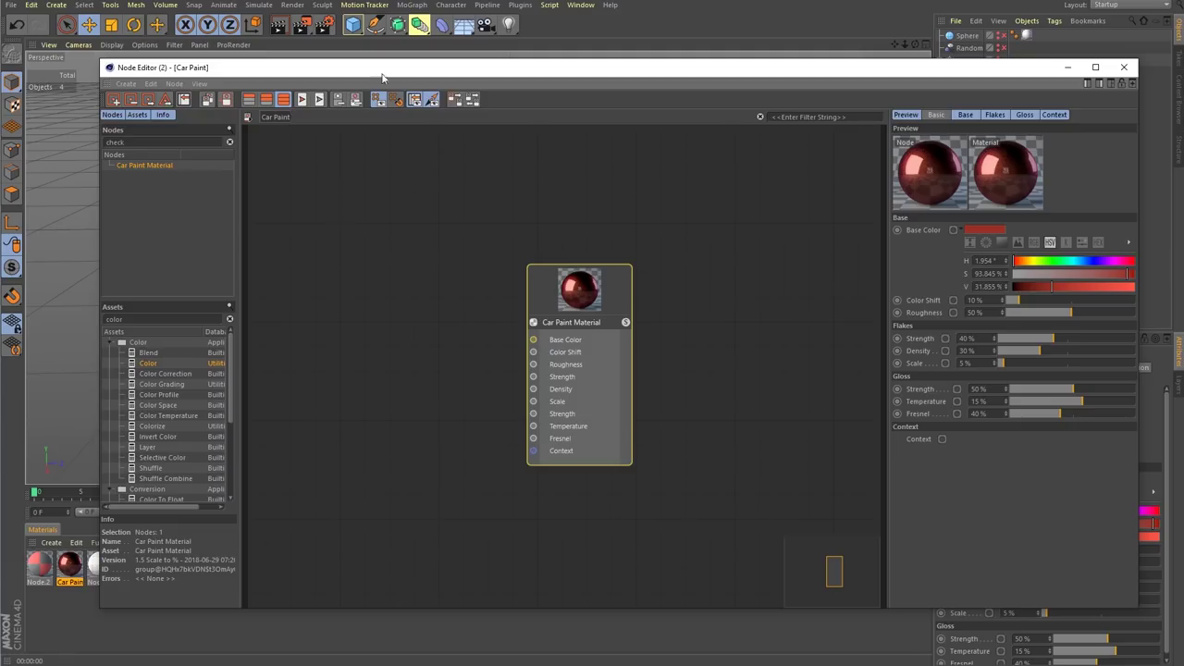
pyautogui.click(252, 118)
pyautogui.click(290, 149)
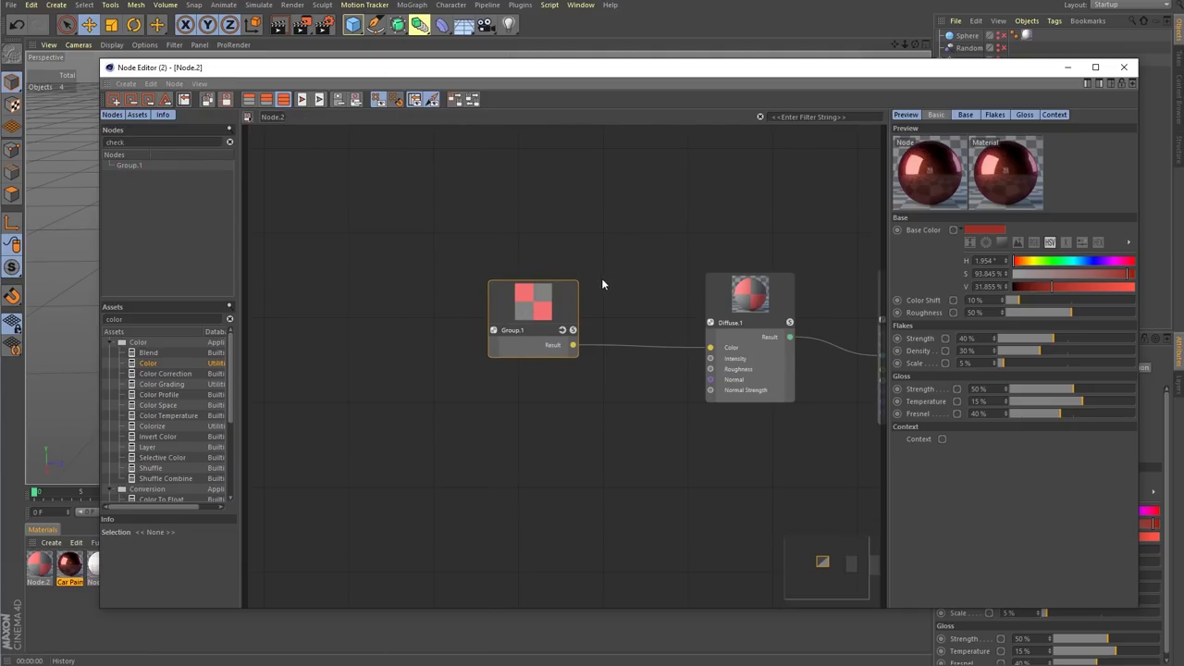
pyautogui.moveTo(606, 225)
pyautogui.mouseDown(button='middle')
pyautogui.moveTo(487, 256)
pyautogui.moveTo(439, 215)
pyautogui.mouseUp(button='middle')
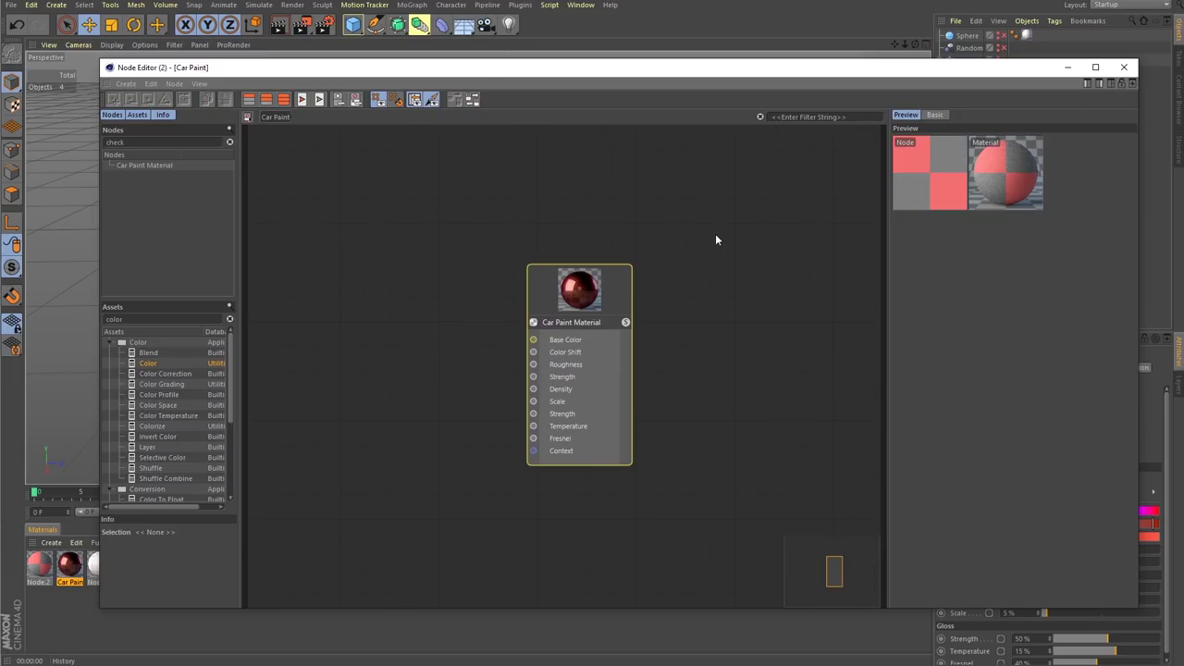
# - Use the navigation history to jump from Car Paint to Node.2's top level and into its group, selecting the Material node on the way
pyautogui.click(247, 119)
pyautogui.click(286, 149)
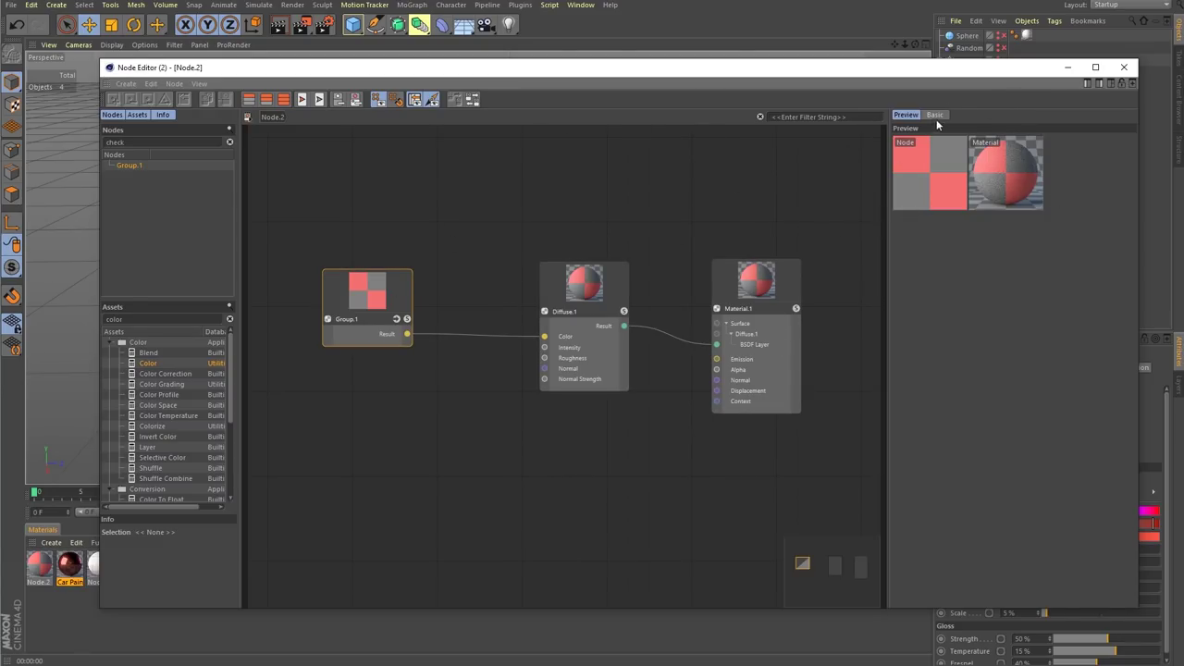
pyautogui.click(781, 285)
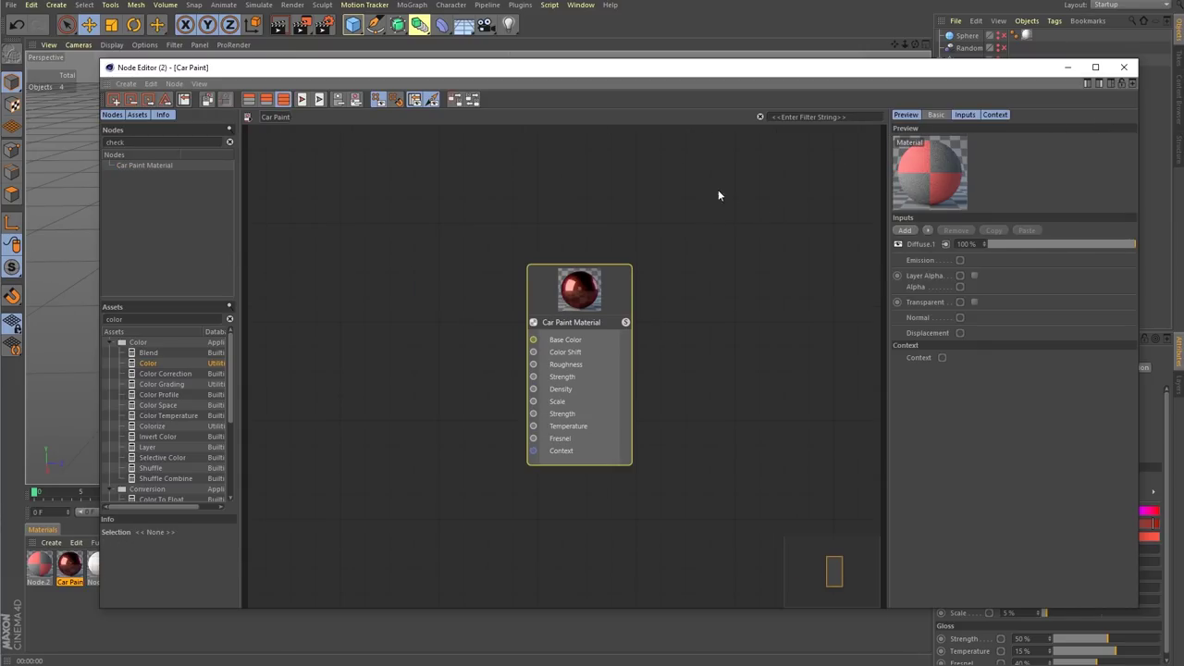
pyautogui.click(265, 118)
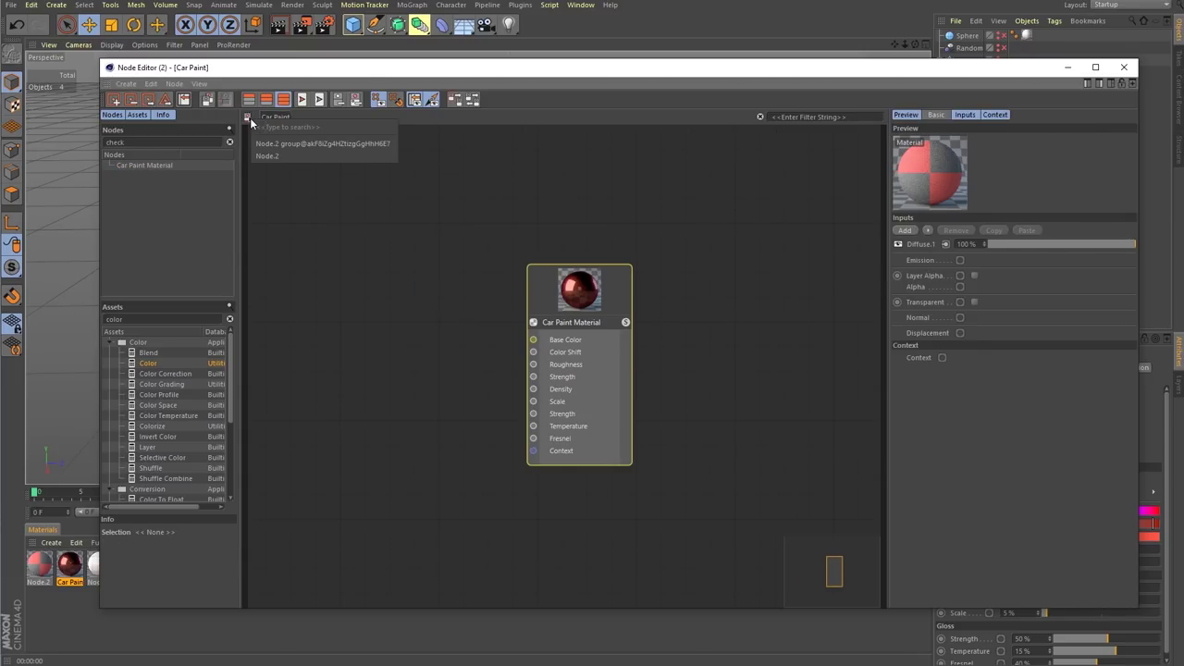
pyautogui.click(285, 144)
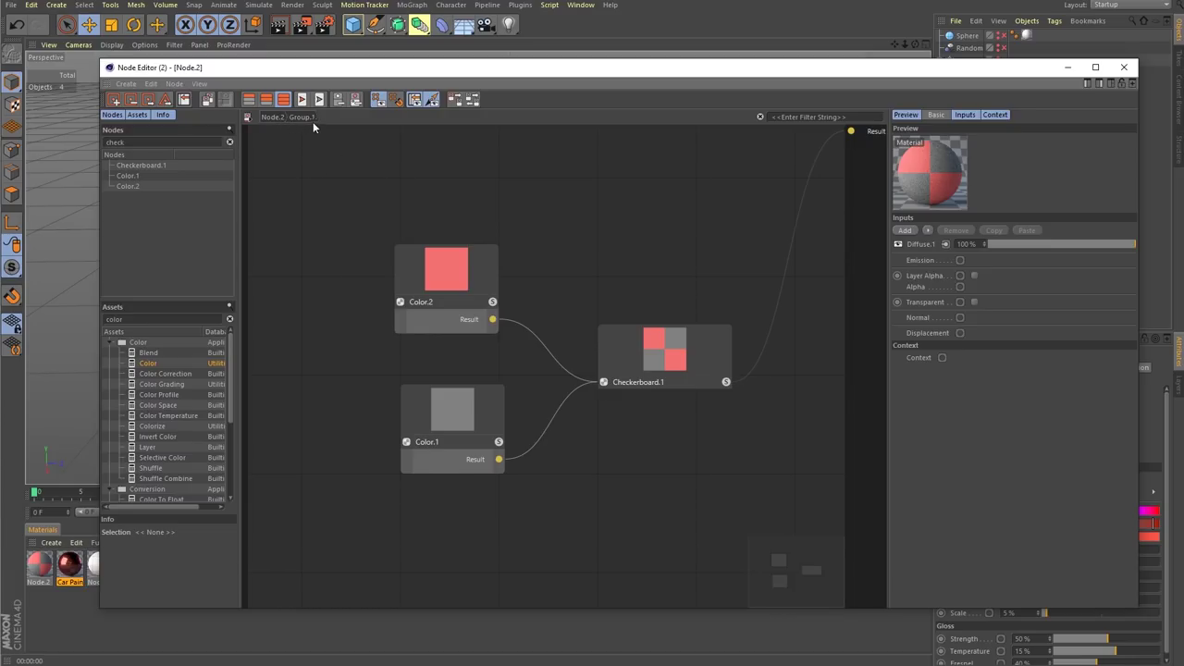
pyautogui.click(274, 118)
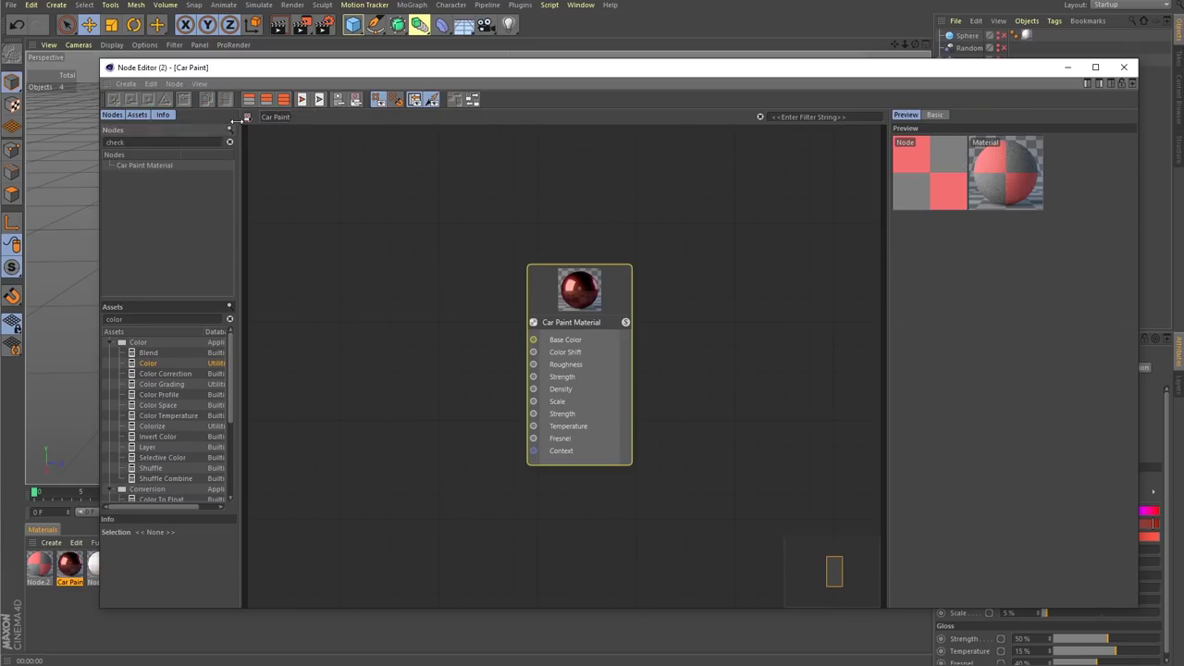
# - Move the Car Paint Material node toward the left edge of its graph and deselect it
pyautogui.click(248, 117)
pyautogui.click(270, 155)
pyautogui.click(608, 276)
pyautogui.moveTo(610, 287)
pyautogui.mouseDown()
pyautogui.moveTo(586, 249)
pyautogui.moveTo(464, 197)
pyautogui.moveTo(587, 249)
pyautogui.moveTo(346, 301)
pyautogui.mouseUp()
pyautogui.click(677, 253)
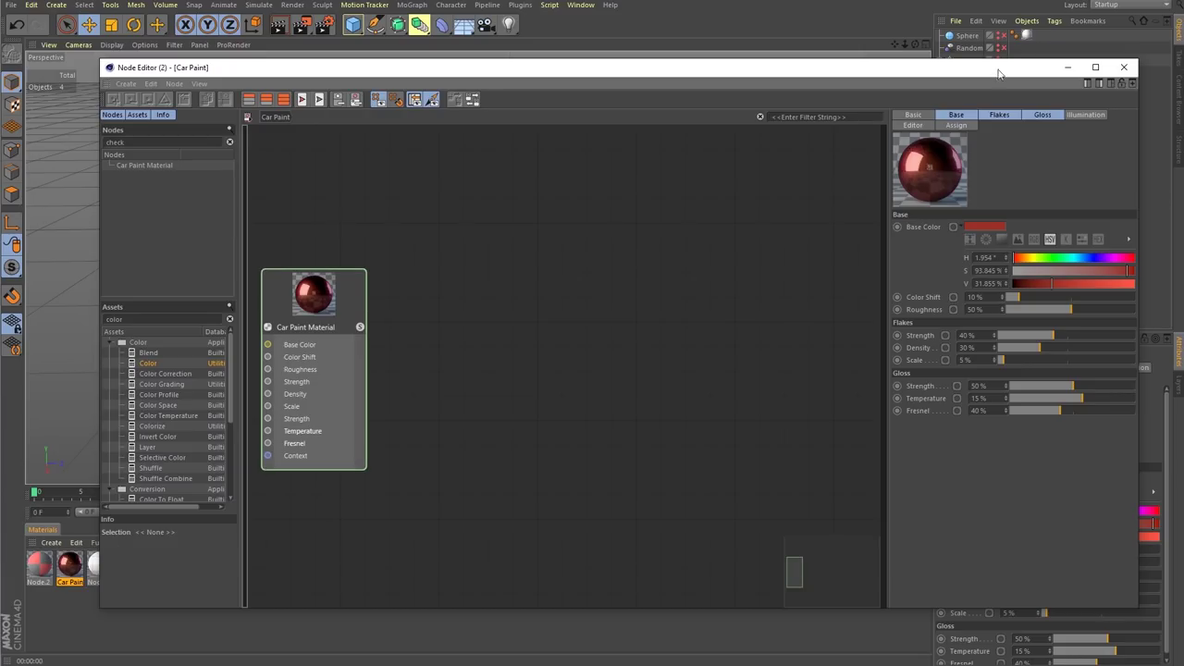
# - Close the Node Editor and reopen it for the Node.2 material, centring its graph
pyautogui.click(1125, 67)
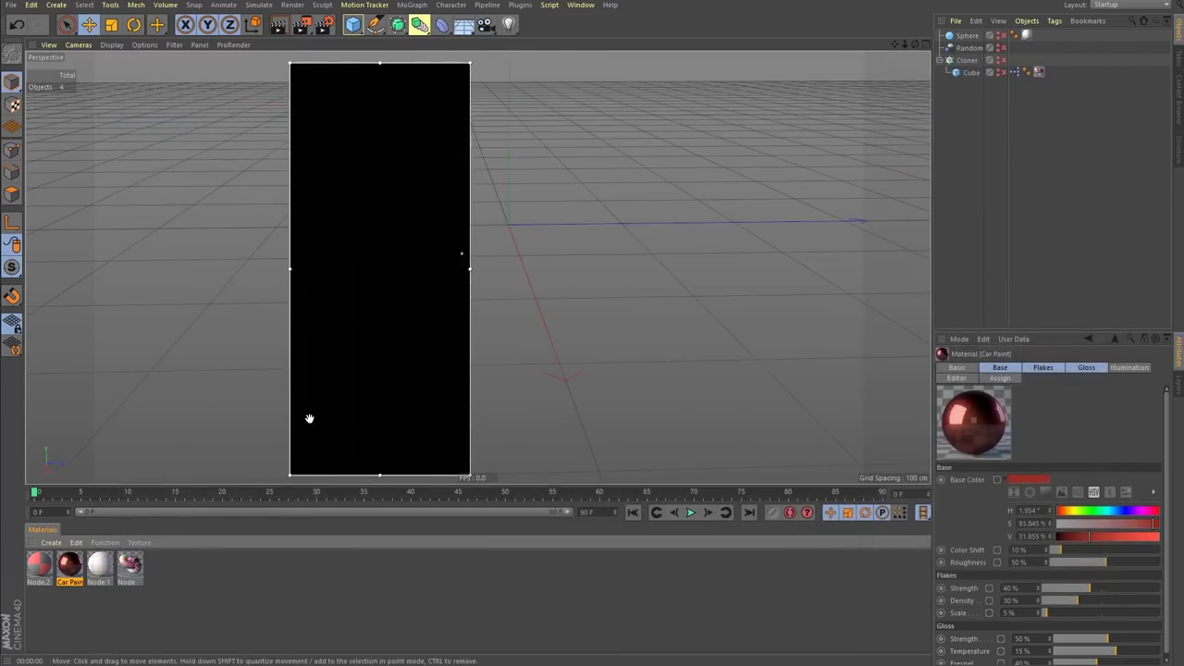
pyautogui.doubleClick(39, 565)
pyautogui.moveTo(521, 296); pyautogui.dragTo(537, 46)
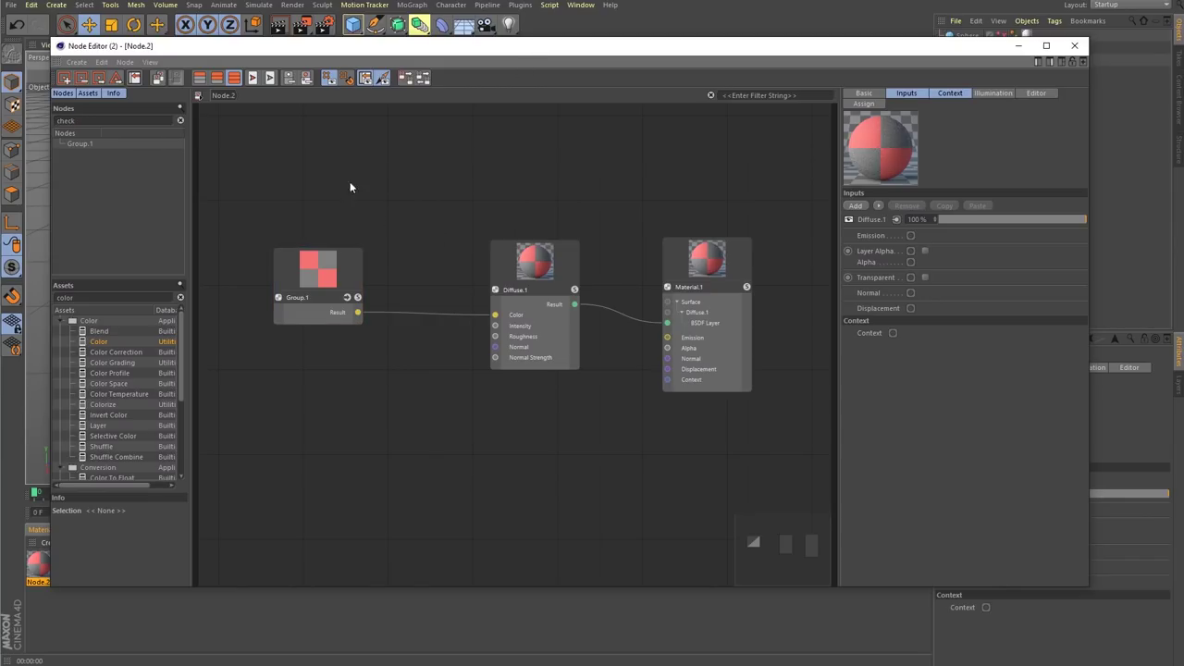
# - Rearrange the group, Diffuse and Material nodes into a tighter row with their tops roughly aligned
pyautogui.moveTo(348, 269); pyautogui.dragTo(390, 243)
pyautogui.moveTo(553, 257); pyautogui.dragTo(546, 238)
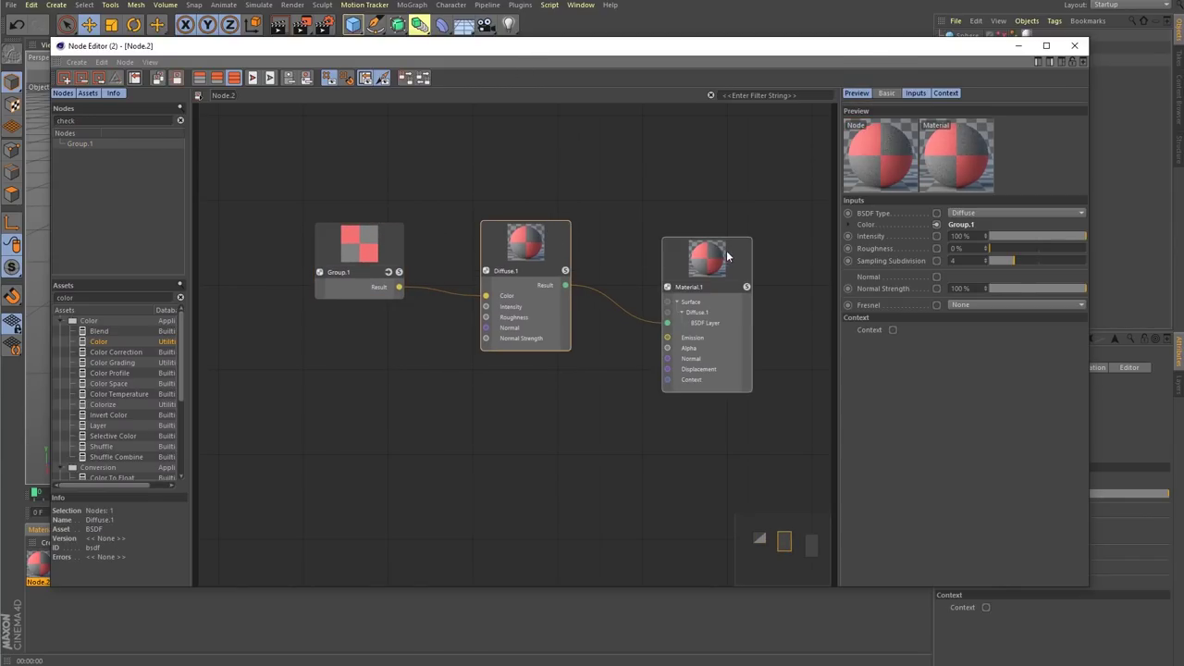
pyautogui.moveTo(724, 250); pyautogui.dragTo(707, 234)
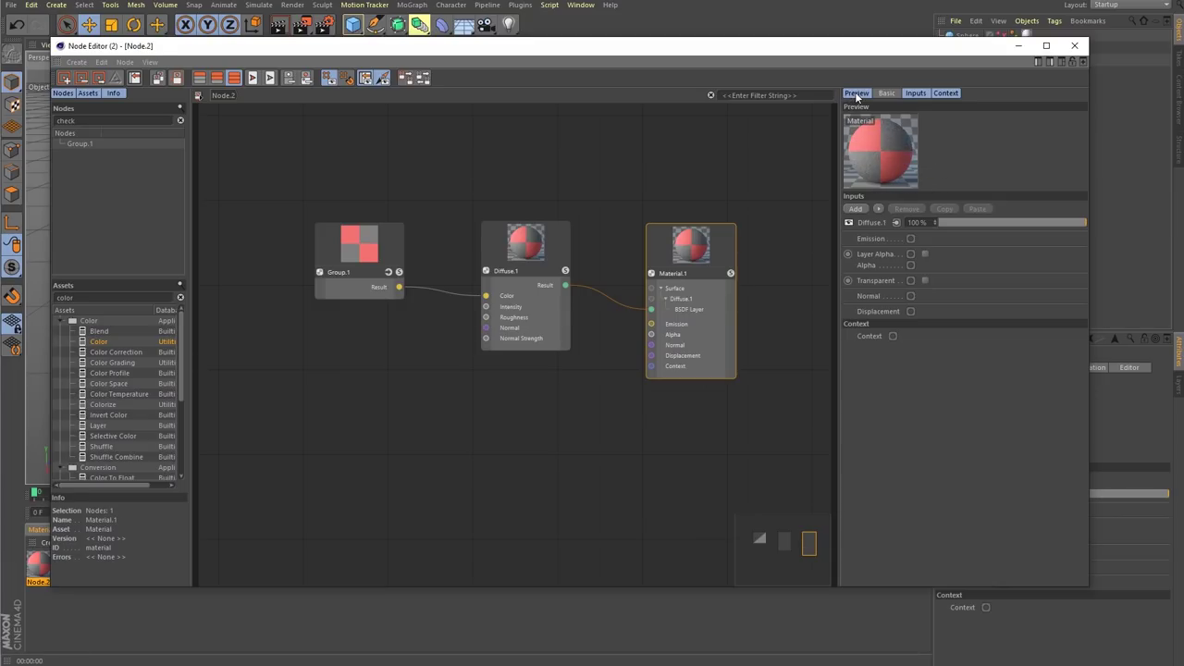
# - View the Material node's attribute sections individually and display Basic, Inputs and Context together
pyautogui.click(885, 95)
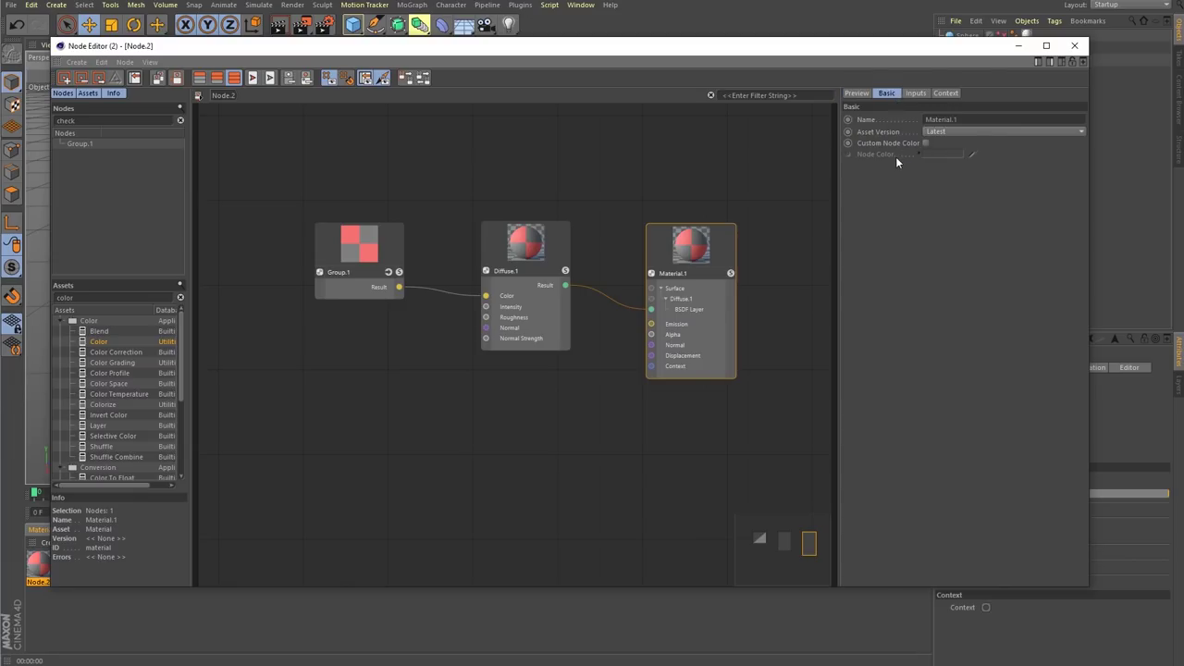
pyautogui.click(921, 94)
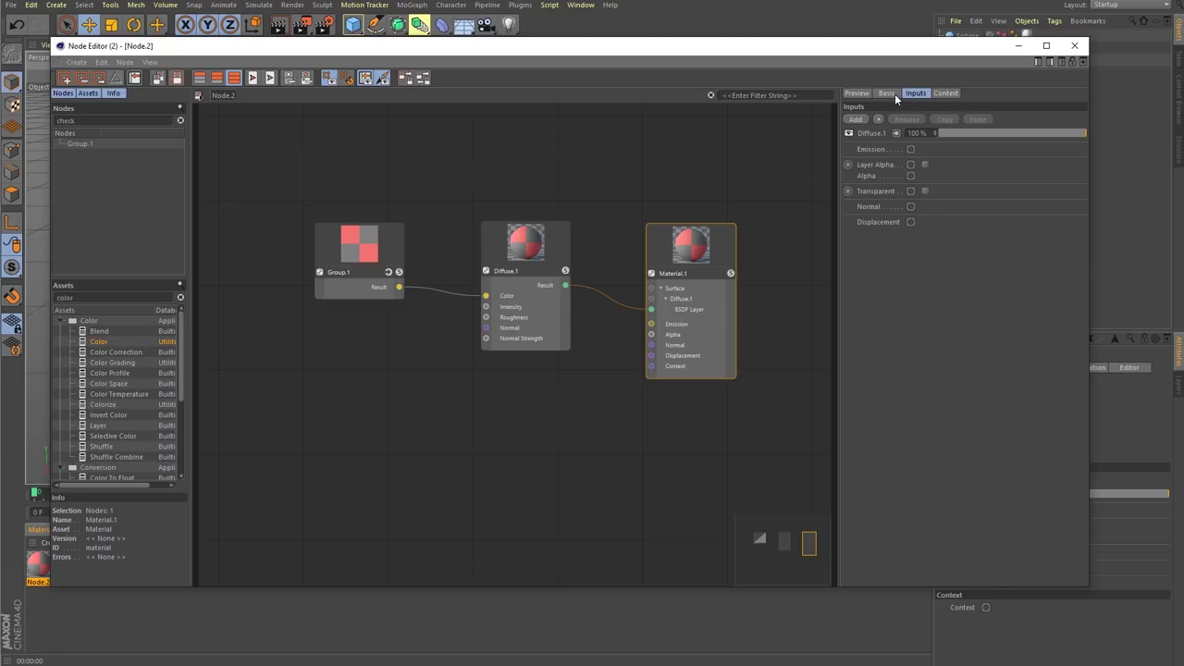
pyautogui.keyDown('shift'); pyautogui.click(893, 94); pyautogui.keyUp('shift')
pyautogui.keyDown('shift'); pyautogui.click(953, 93); pyautogui.keyUp('shift')
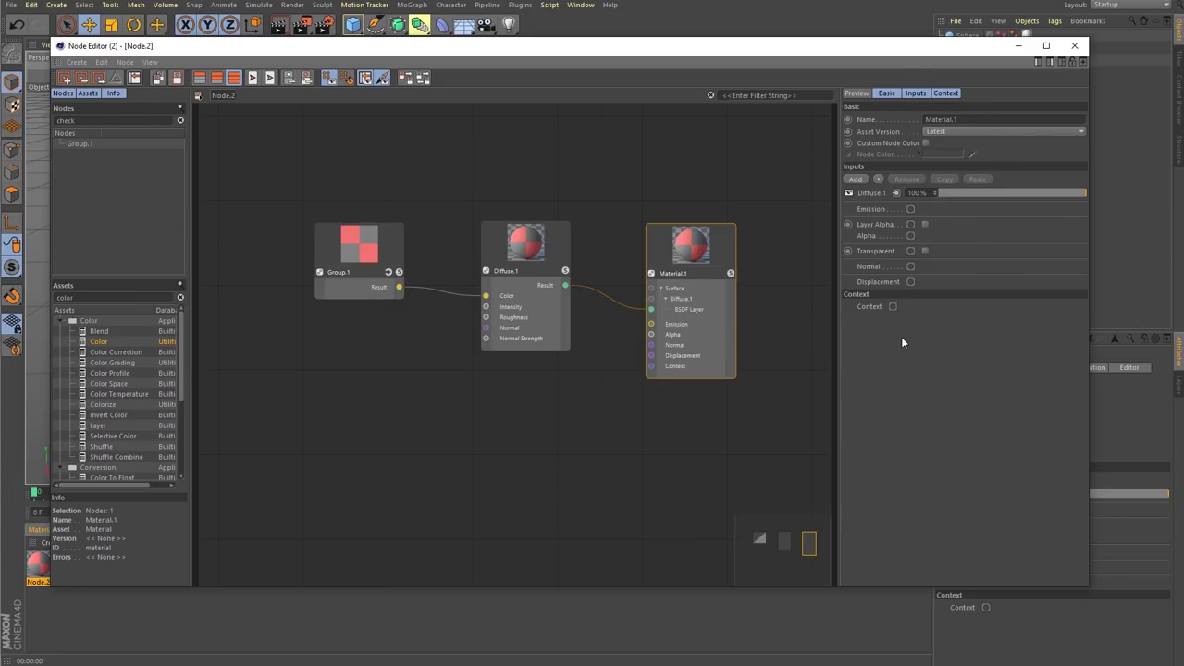
pyautogui.click(857, 94)
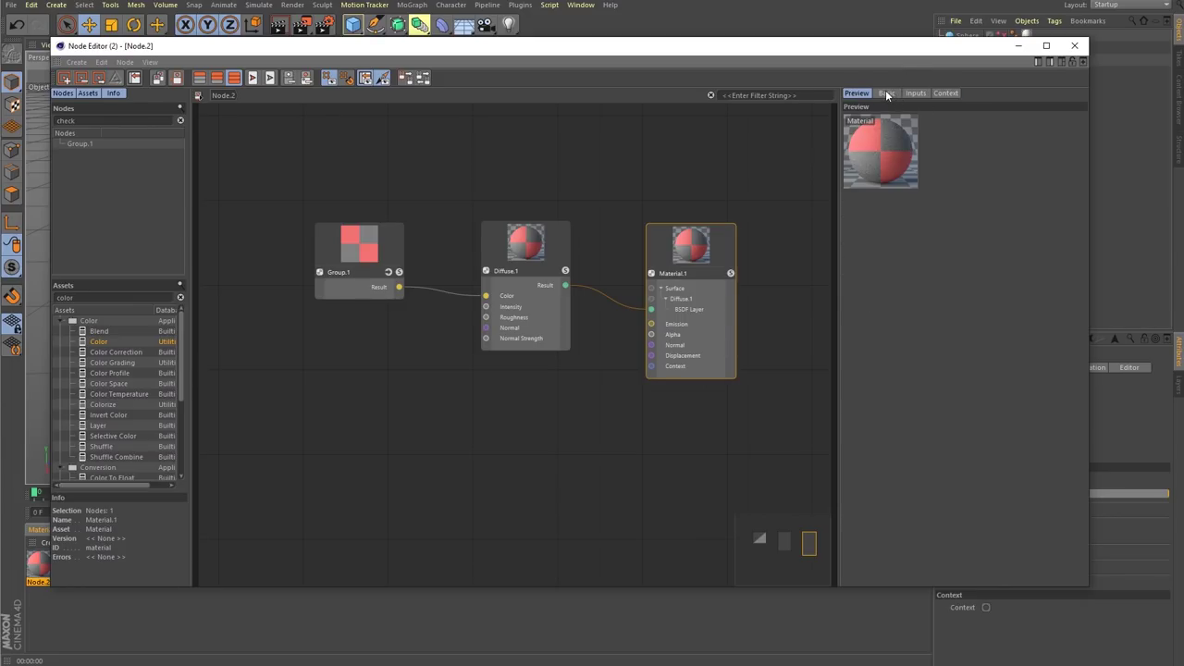
pyautogui.click(887, 94)
pyautogui.keyDown('shift'); pyautogui.click(916, 94); pyautogui.keyUp('shift')
pyautogui.keyDown('shift'); pyautogui.click(944, 94); pyautogui.keyUp('shift')
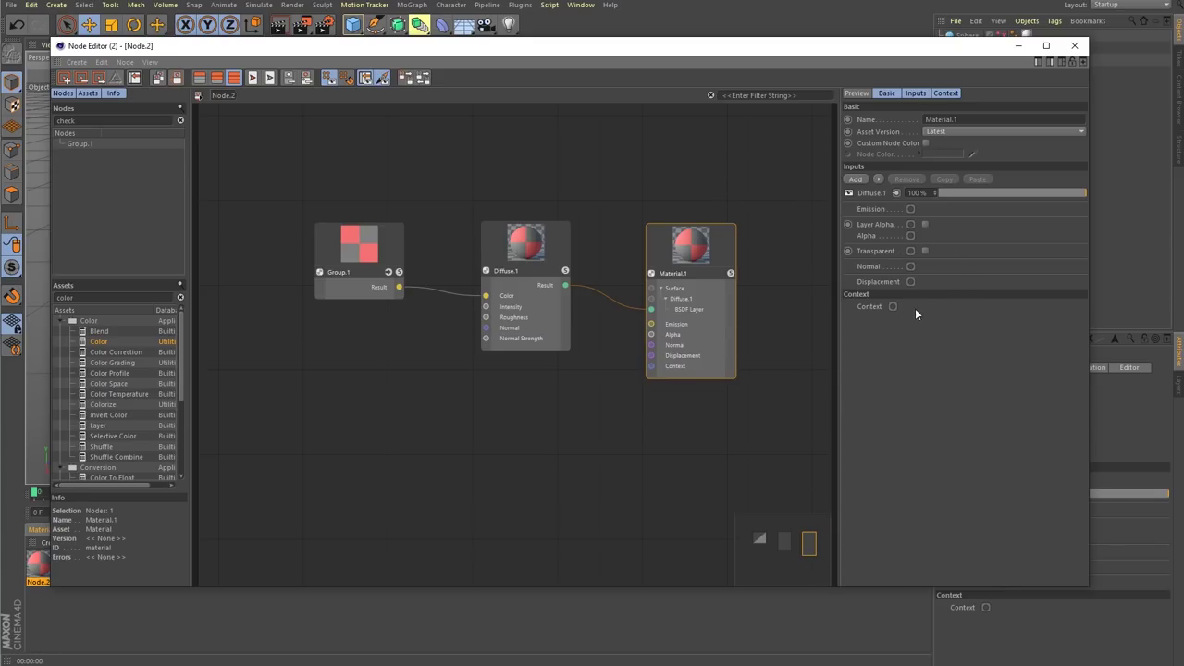
# - Examine the Diffuse node's attributes and the connection options of its Intensity input
pyautogui.click(541, 243)
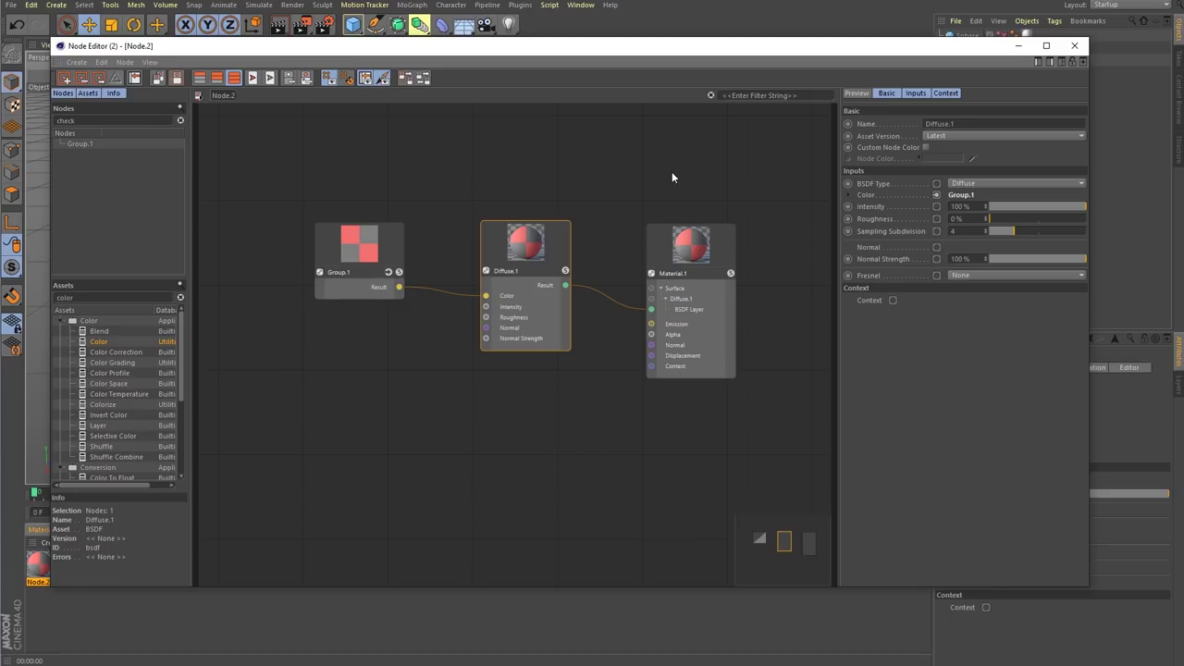
pyautogui.click(937, 208)
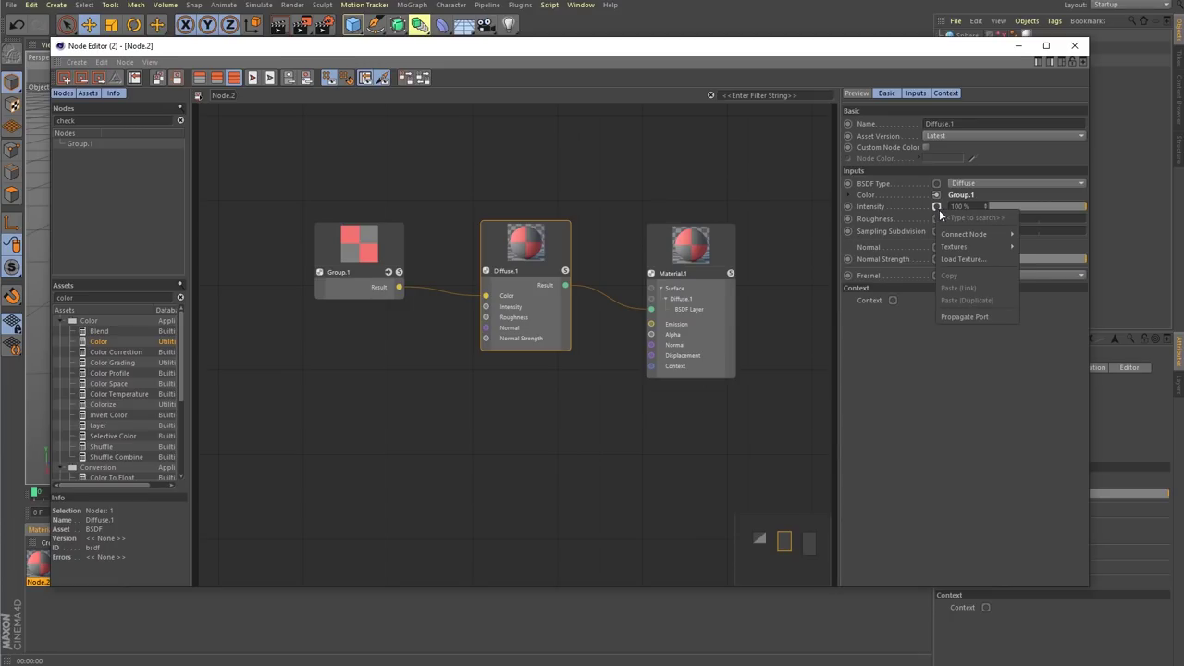
pyautogui.moveTo(954, 237)
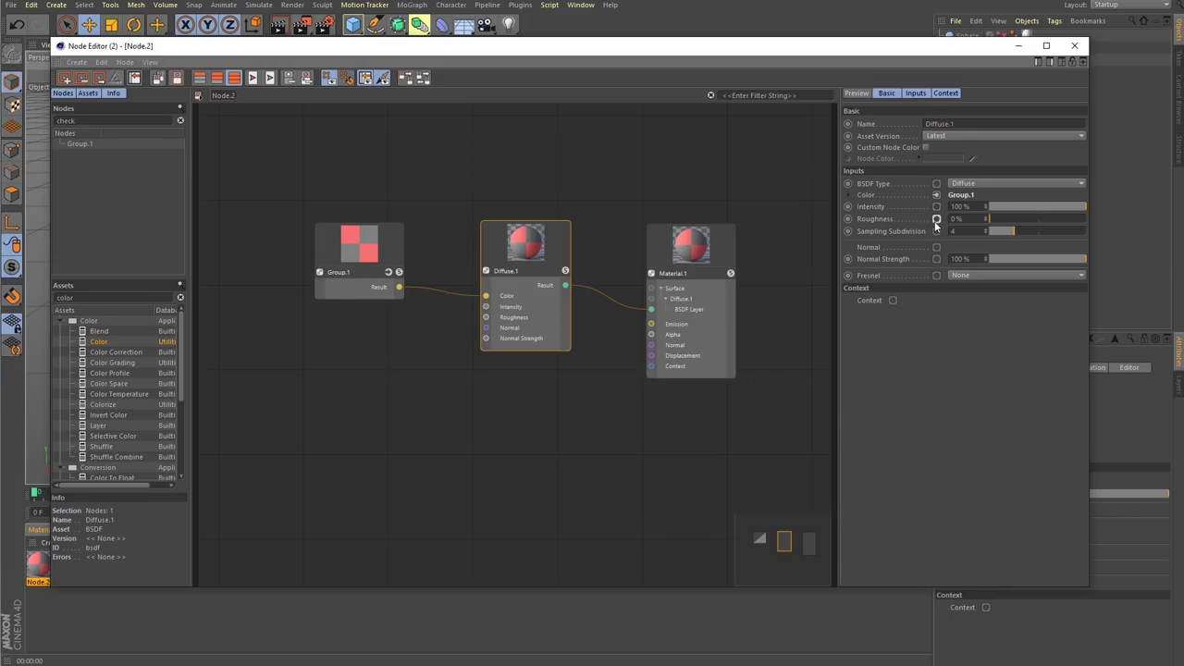
pyautogui.click(414, 221)
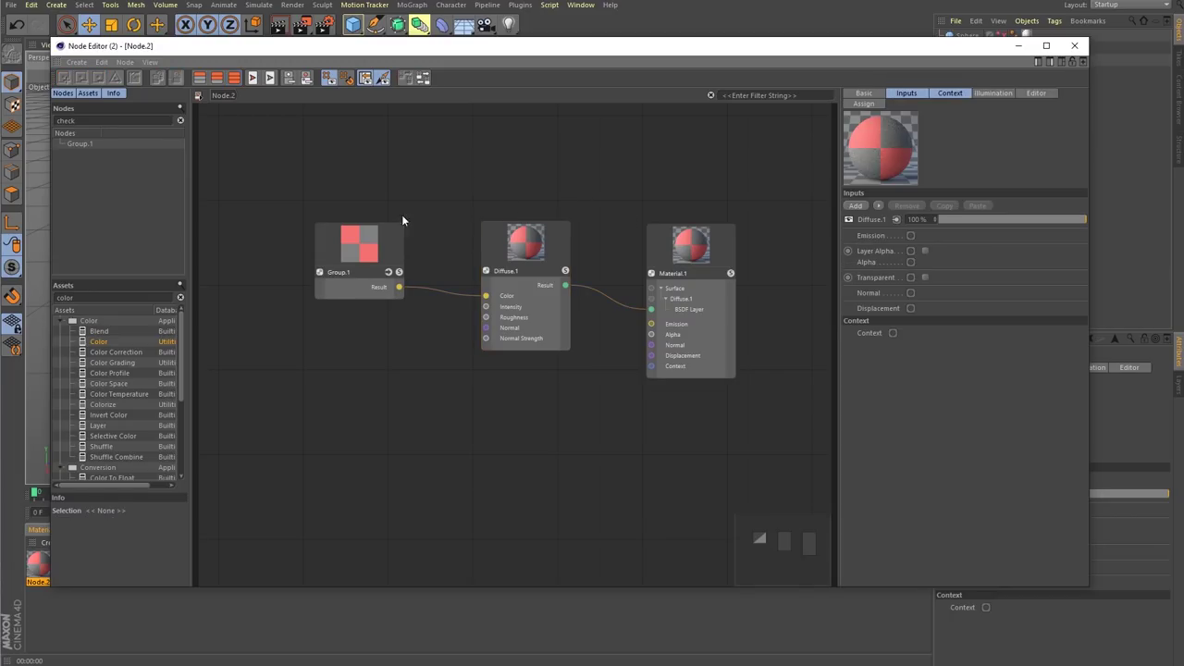
# - Replace the group with a new Checkerboard node and connect its Result to the Diffuse node's Color input
pyautogui.click(376, 295)
pyautogui.press('Delete')
pyautogui.doubleClick(394, 316)
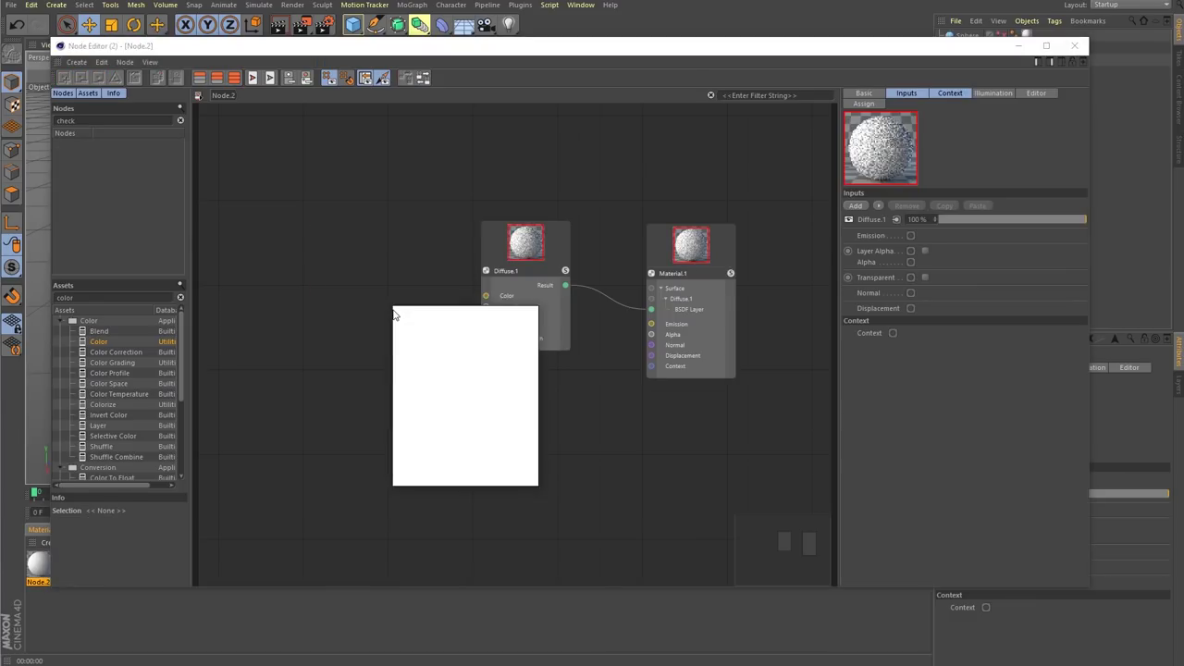
pyautogui.write('chec')
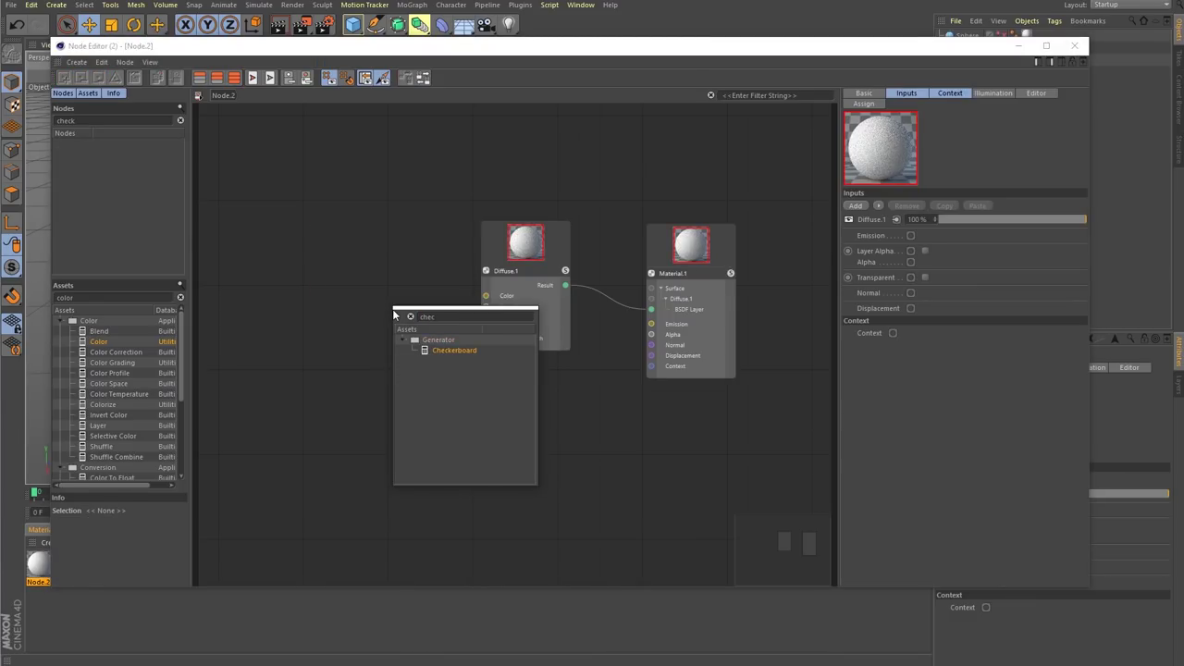
pyautogui.press('Return')
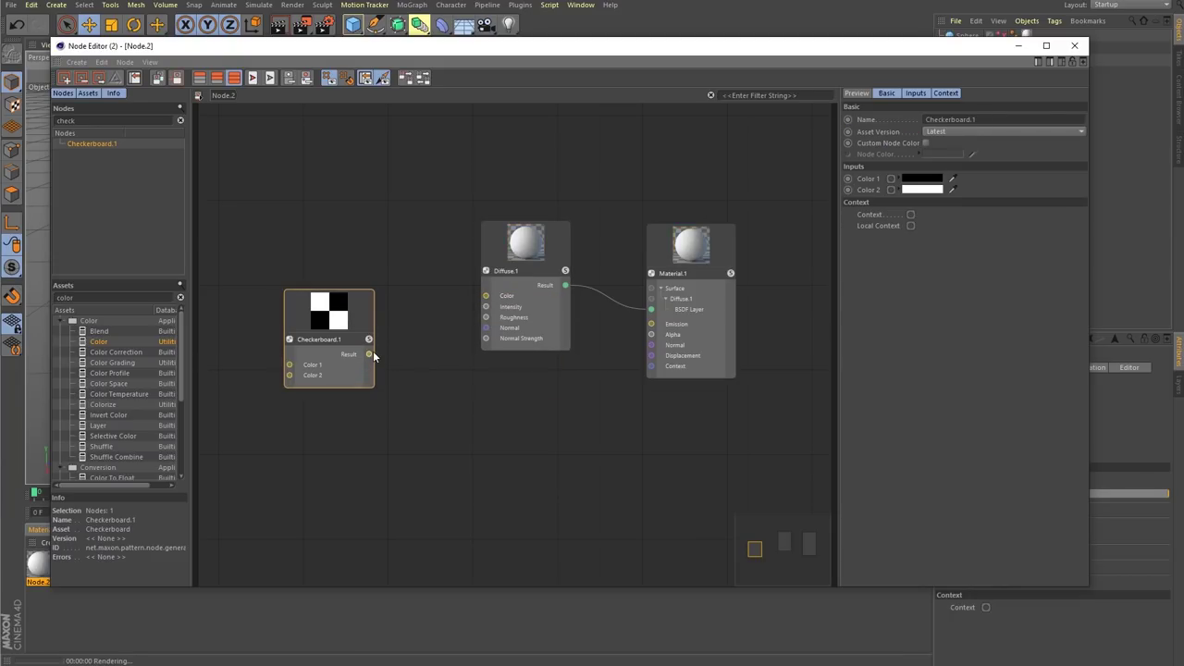
pyautogui.moveTo(370, 354); pyautogui.dragTo(480, 299)
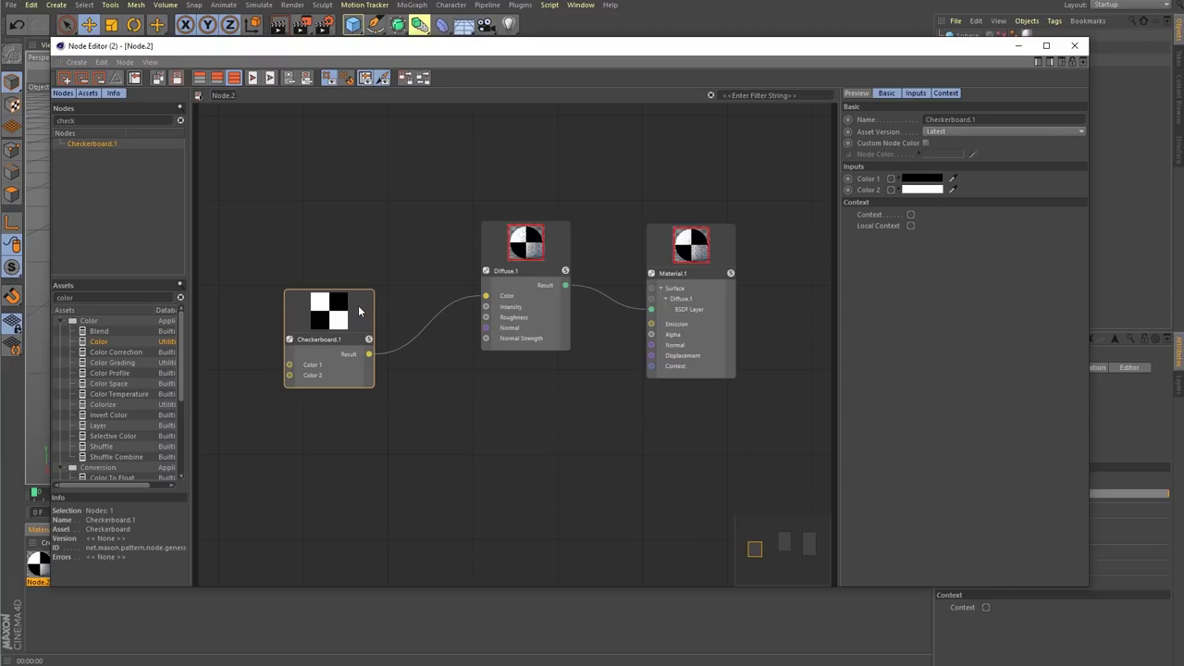
# - Connect a new Complex Noise generator to the Checkerboard's Color 1 input, space the Checkerboard away from it and select the noise node
pyautogui.click(892, 179)
pyautogui.moveTo(927, 205)
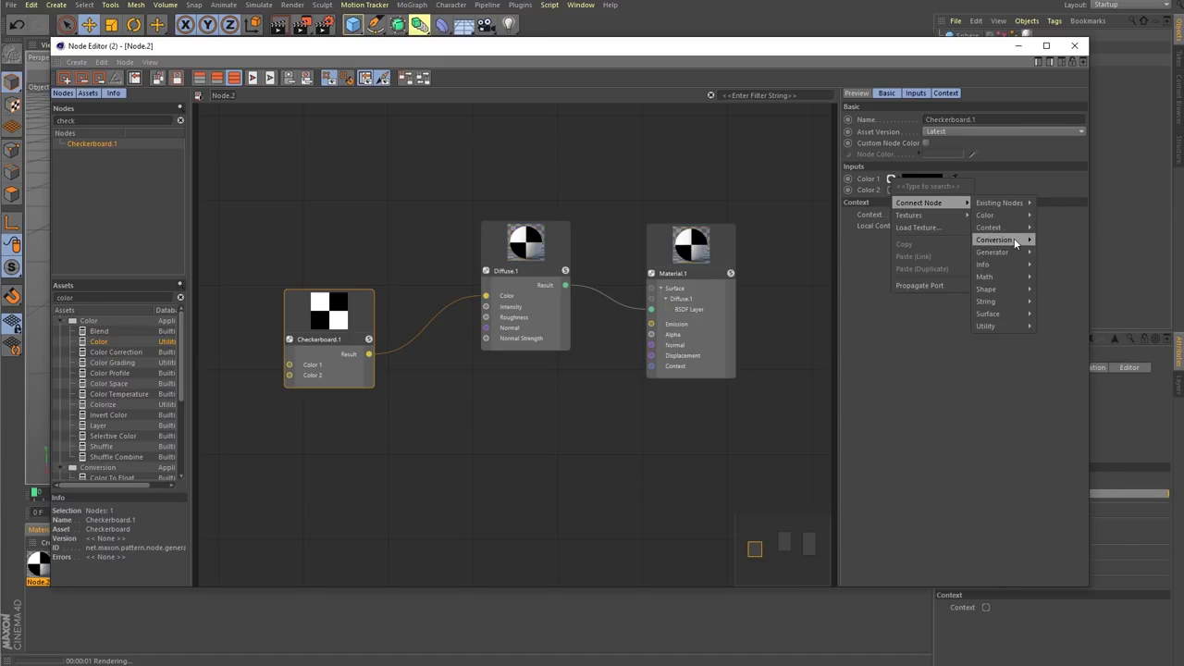
pyautogui.moveTo(1011, 254)
pyautogui.moveTo(1014, 218)
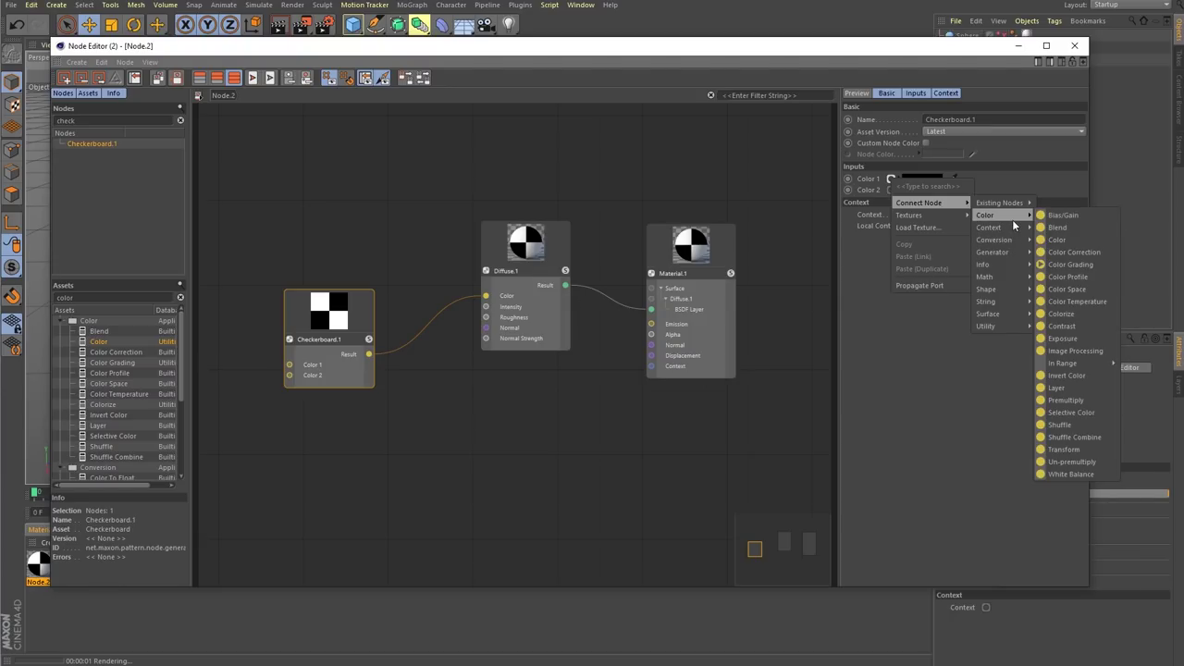
pyautogui.moveTo(1006, 280)
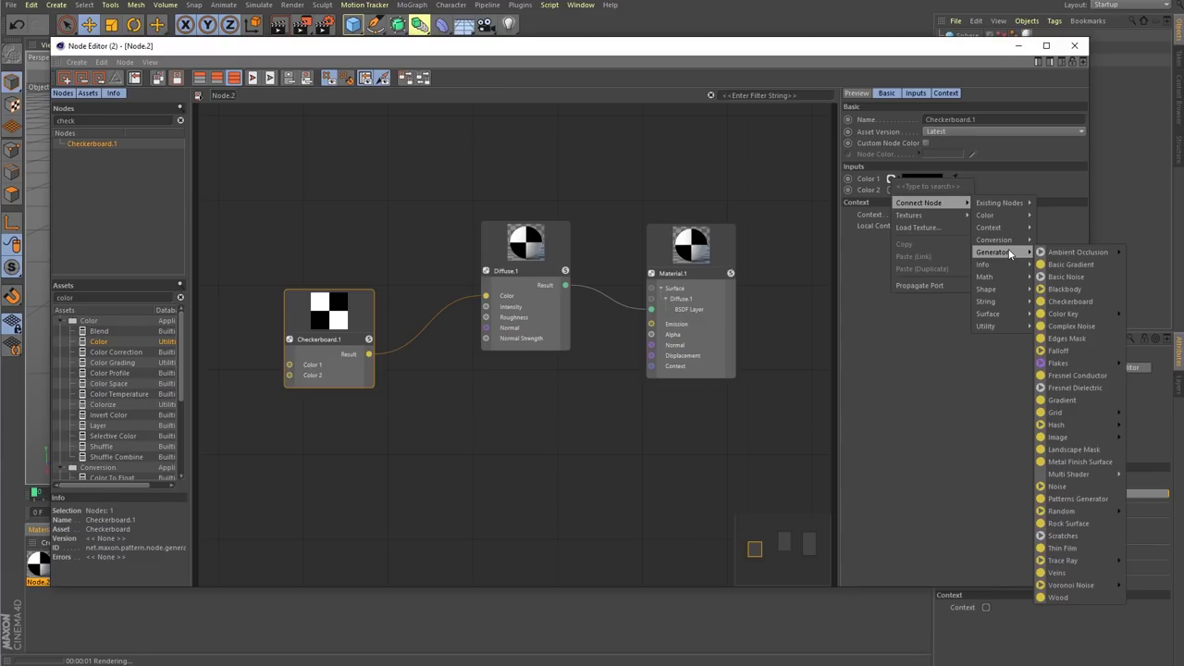
pyautogui.click(1101, 326)
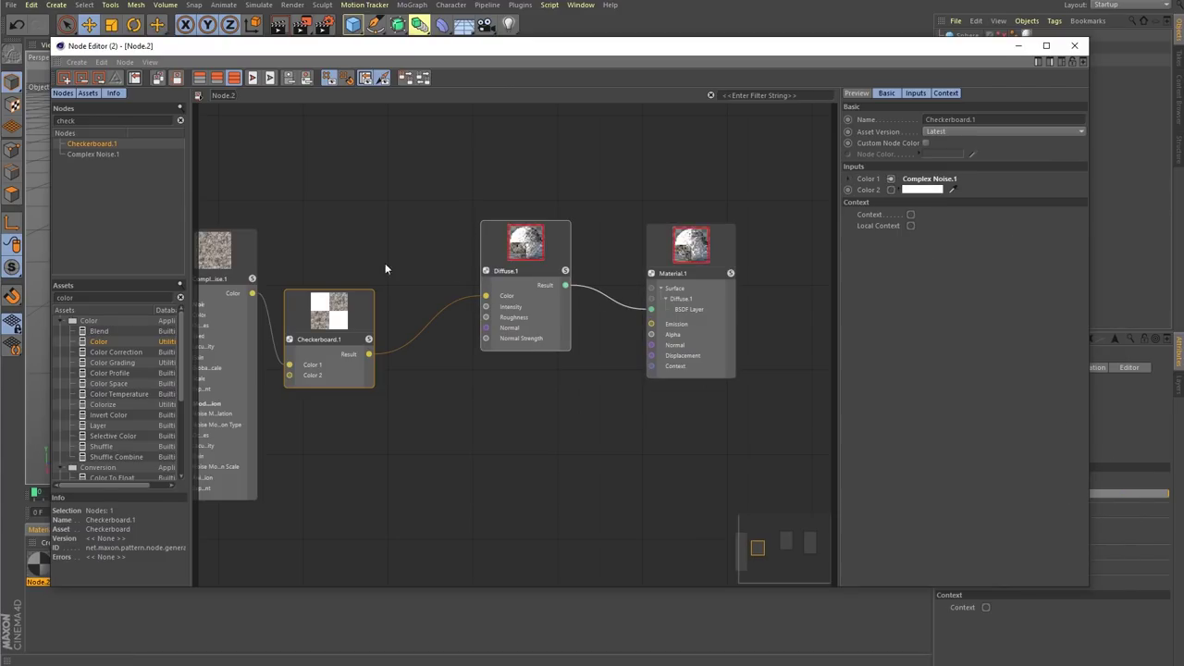
pyautogui.moveTo(366, 305); pyautogui.dragTo(393, 277)
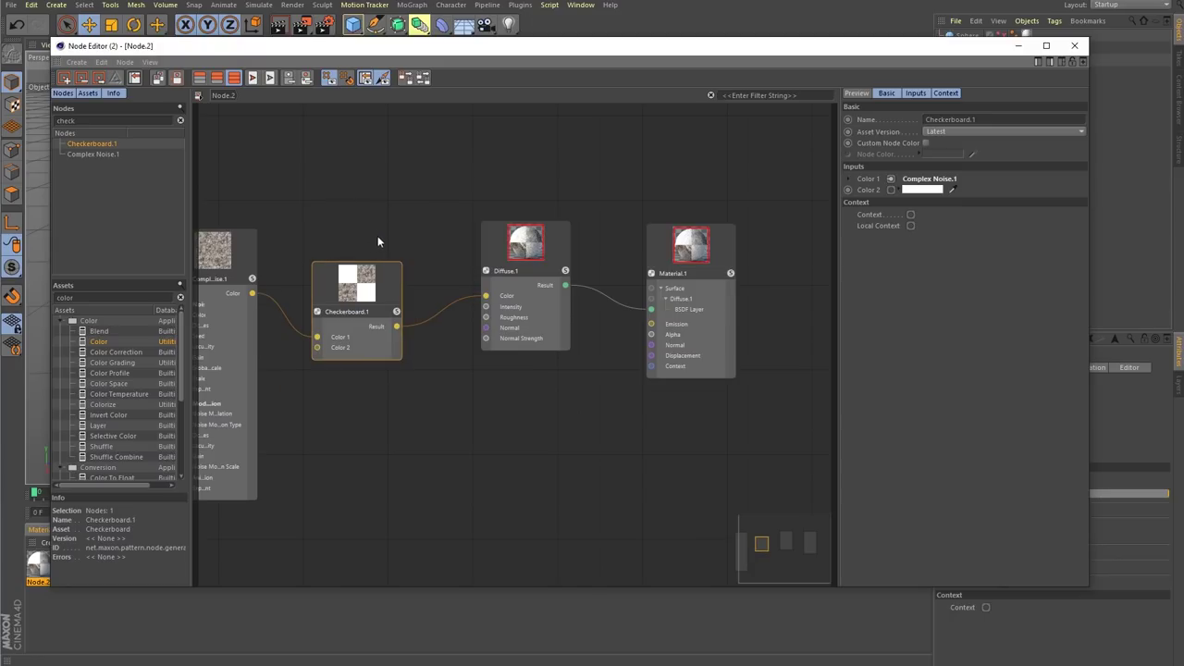
pyautogui.click(229, 265)
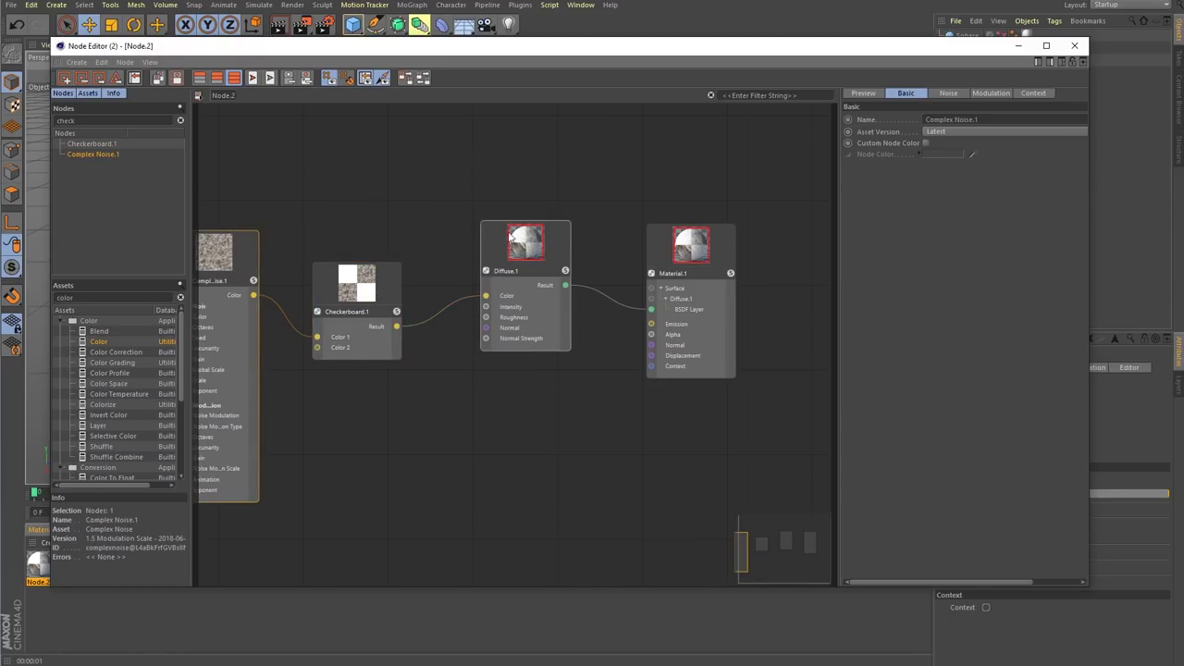
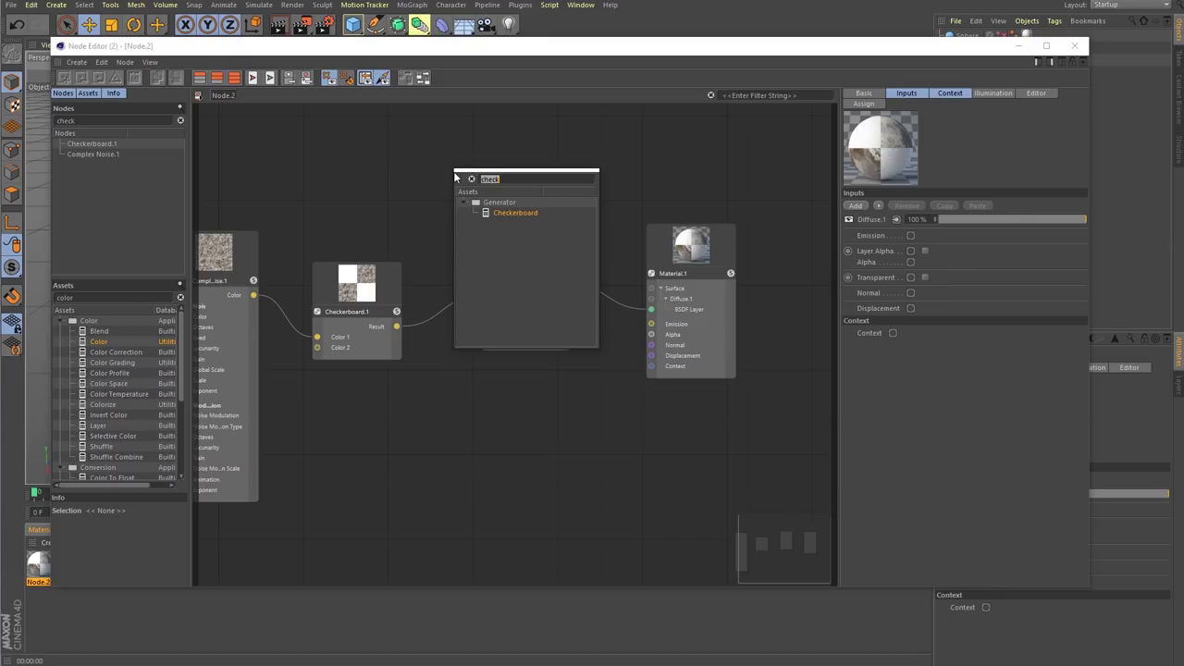
# - Add a Noise node to the graph and place it below the Checkerboard node, leaving it unconnected and unselected
pyautogui.write('noi')
pyautogui.press('Return')
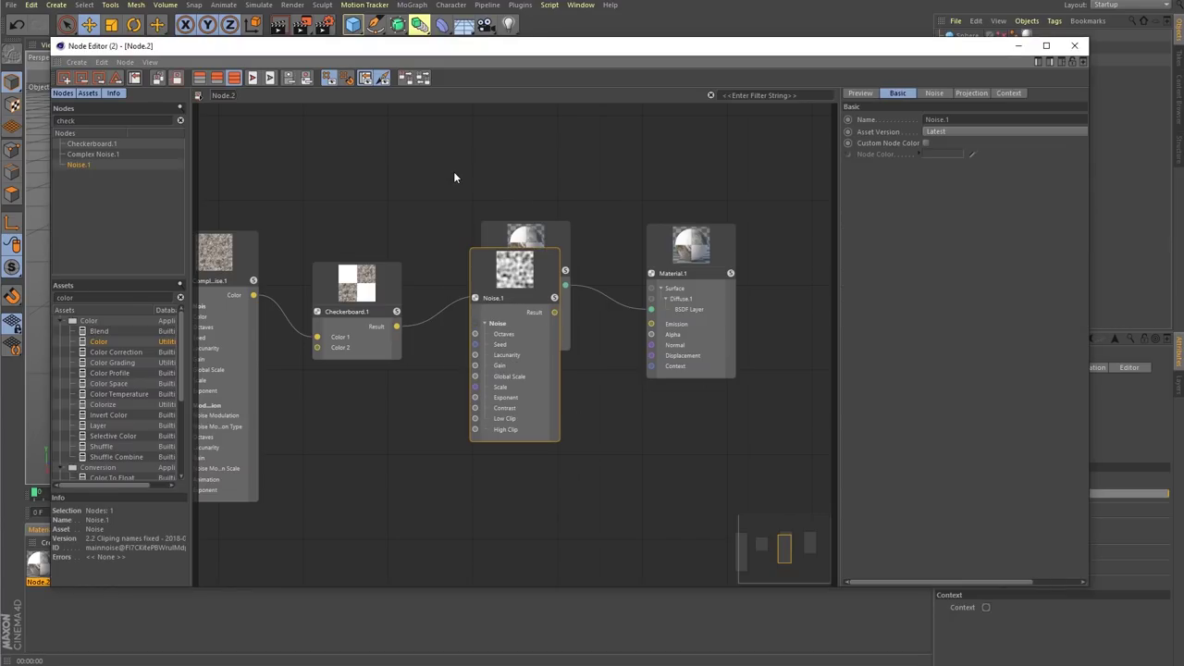
pyautogui.moveTo(539, 285); pyautogui.dragTo(377, 444)
pyautogui.moveTo(494, 419); pyautogui.dragTo(370, 417)
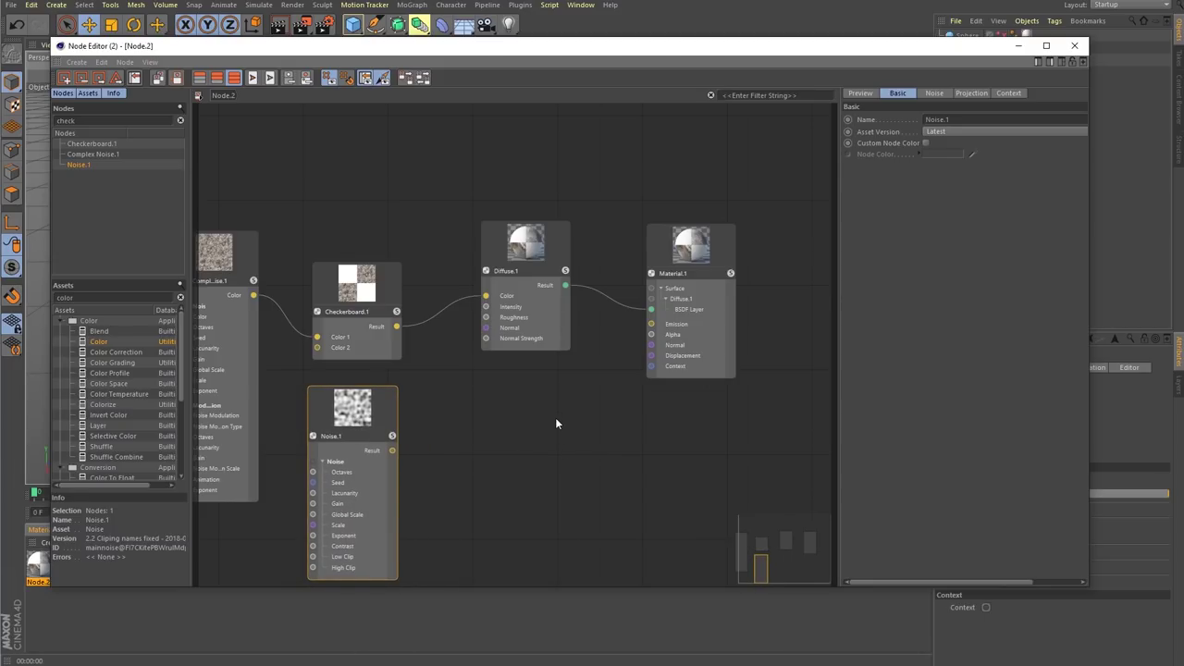
pyautogui.click(538, 467)
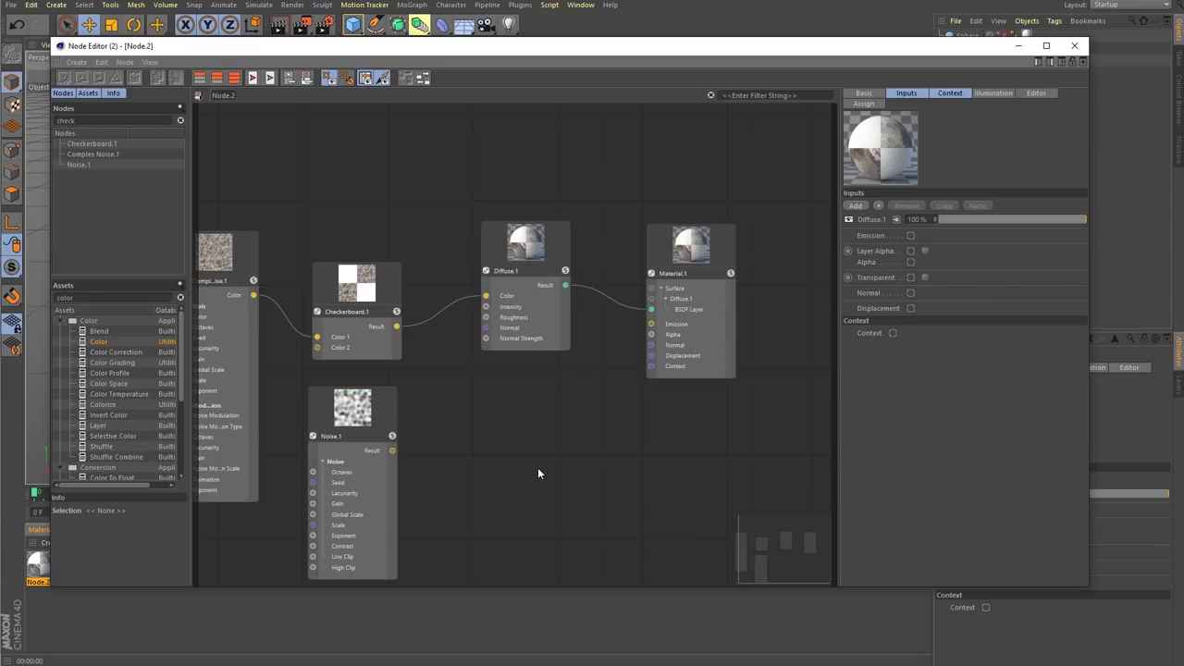
# - Filter the node graph by "noi" to highlight the noise nodes
pyautogui.click(796, 96)
pyautogui.write('lig')
pyautogui.press('BackSpace')
pyautogui.press('BackSpace')
pyautogui.press('BackSpace')
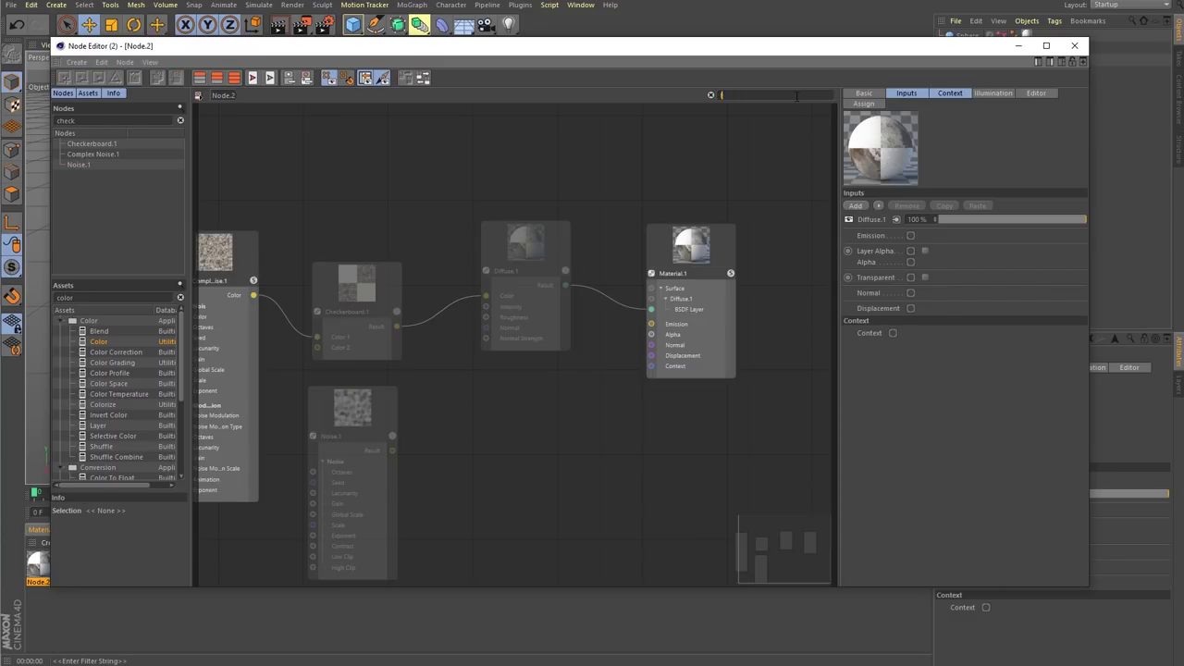
pyautogui.write('no')
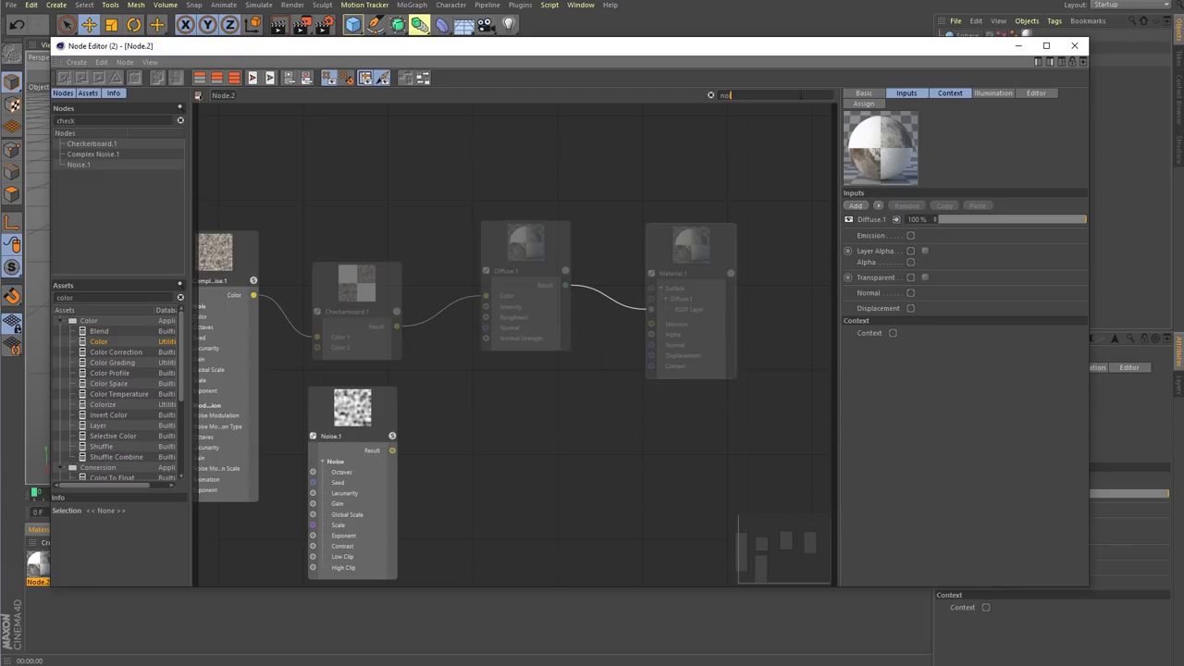
# - Reposition the dimmed Diffuse and Material nodes closer together, then clear the graph filter and the selection
pyautogui.moveTo(560, 277); pyautogui.dragTo(533, 273)
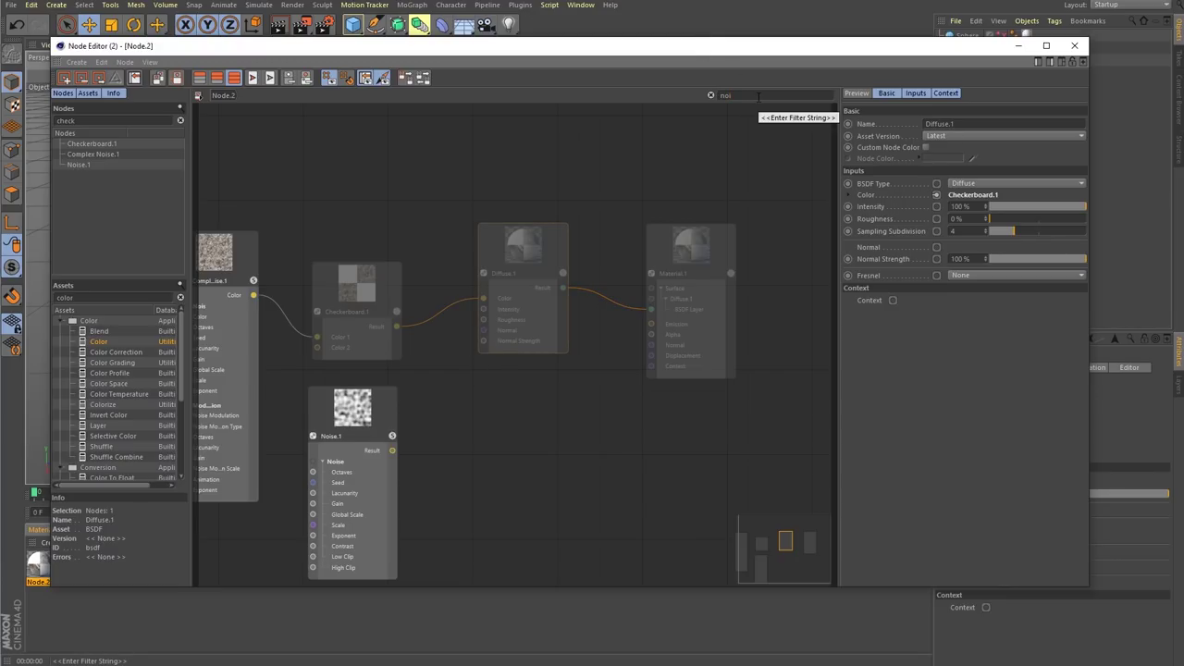
pyautogui.click(375, 417)
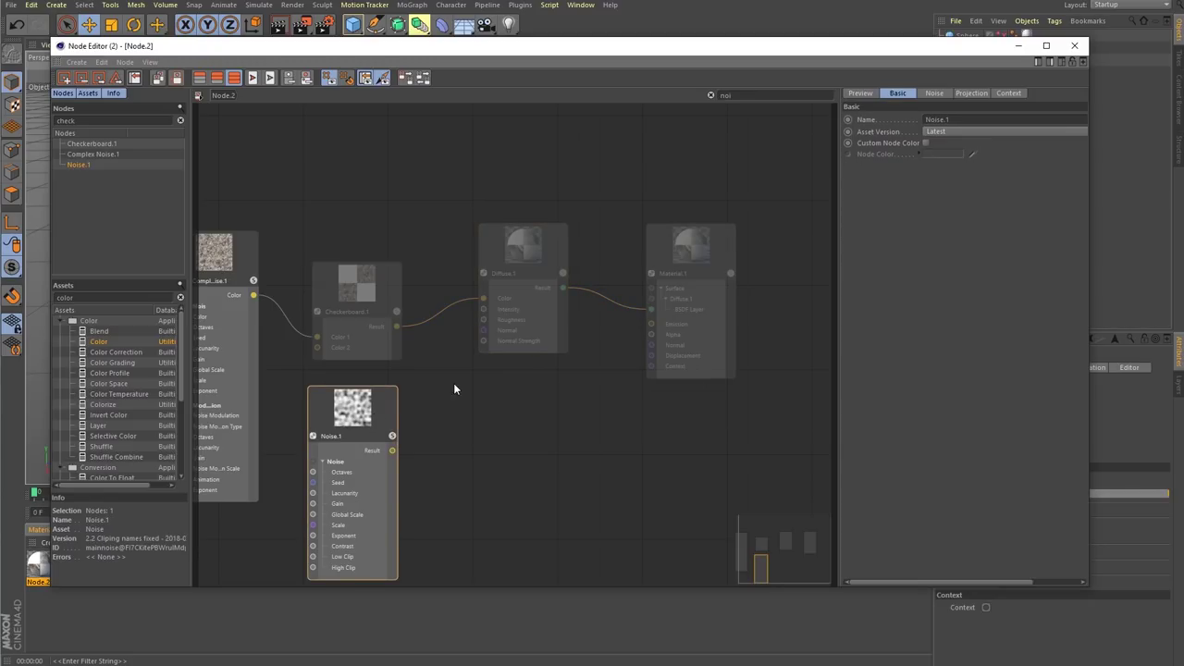
pyautogui.click(699, 259)
pyautogui.moveTo(700, 257); pyautogui.dragTo(683, 236)
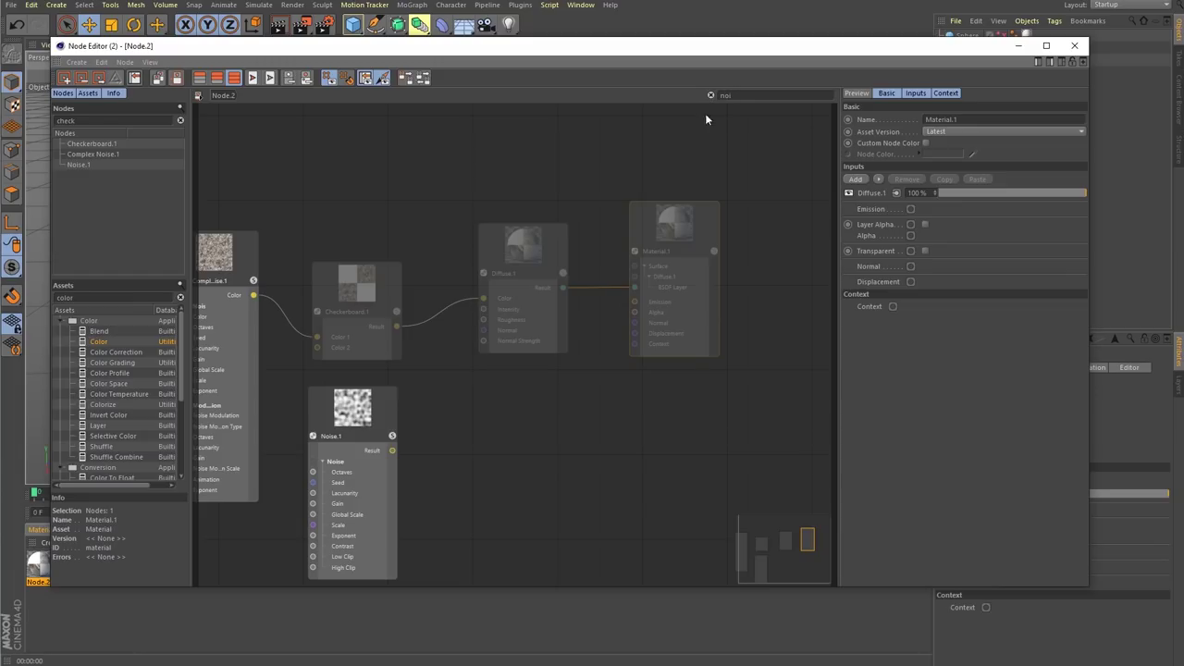
pyautogui.moveTo(692, 211); pyautogui.dragTo(672, 230)
pyautogui.click(711, 95)
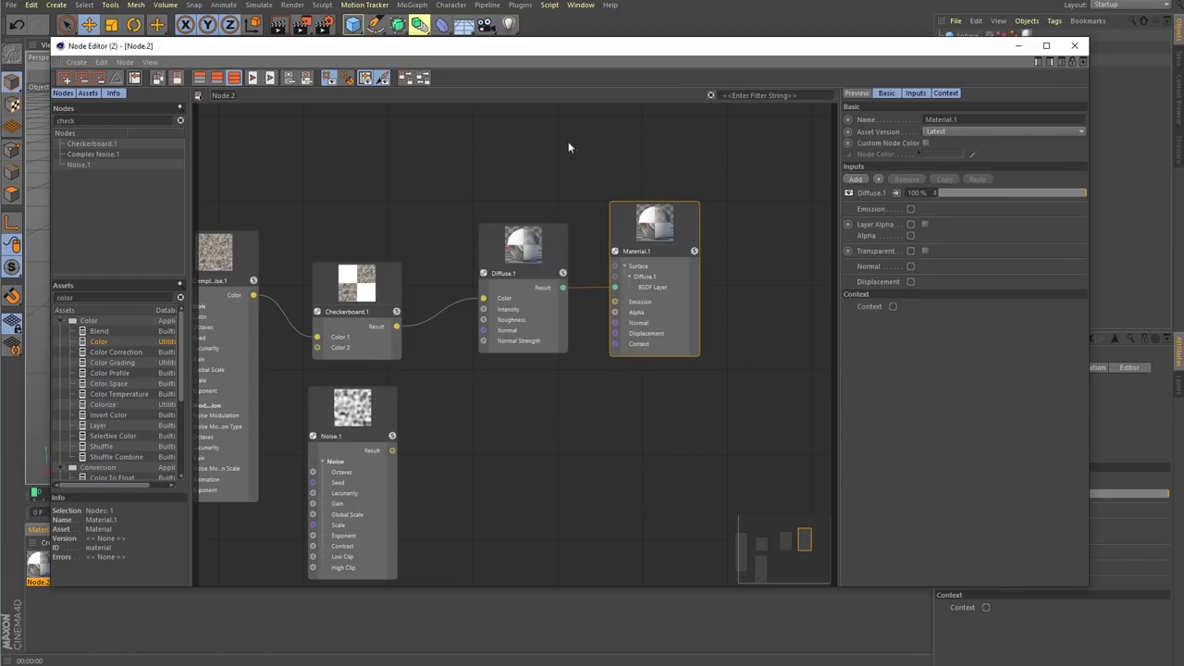
pyautogui.click(605, 177)
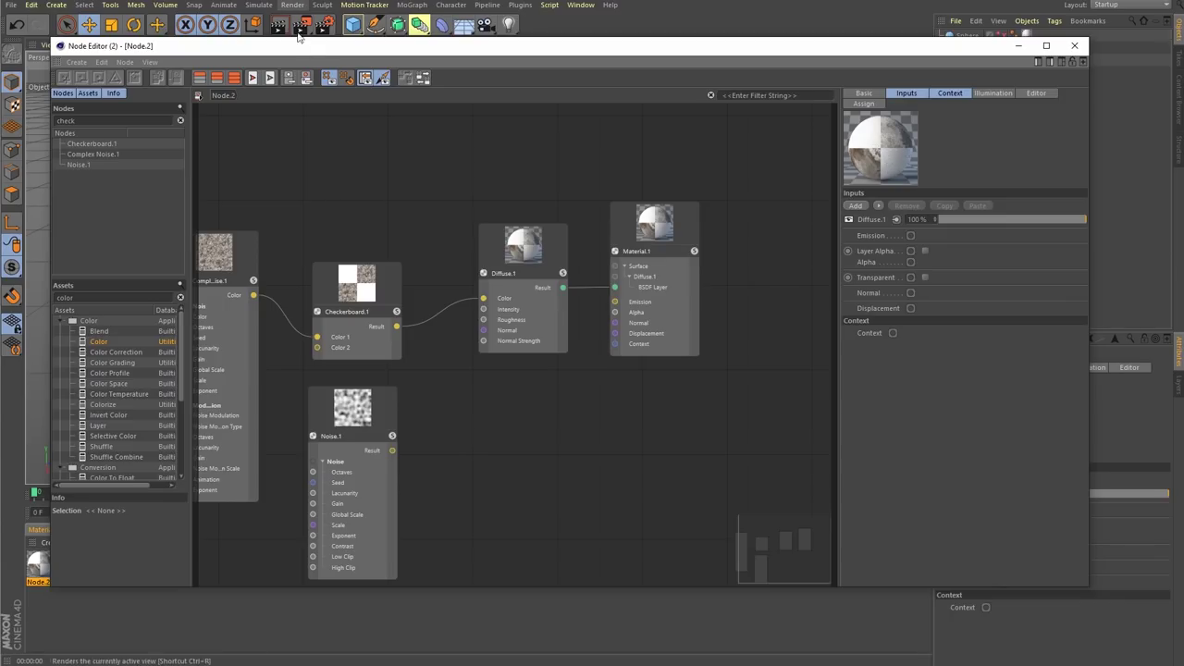
# - Dock the floating Node Editor beside the Materials manager and increase the height of that area
pyautogui.moveTo(301, 51); pyautogui.dragTo(756, 58)
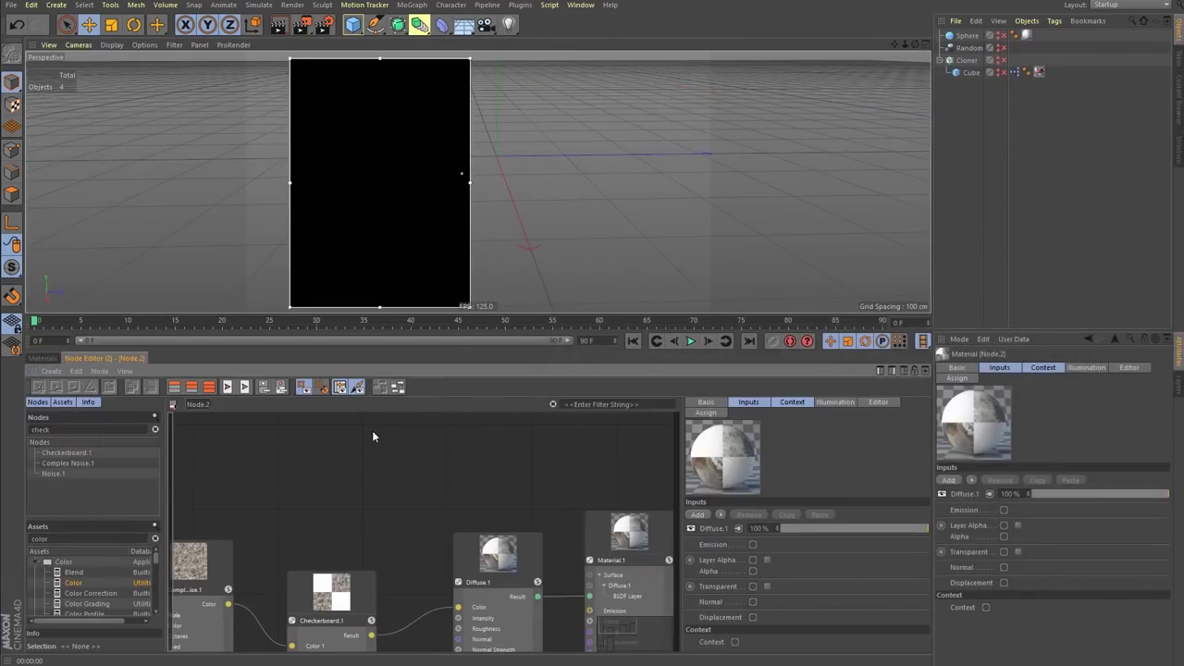
pyautogui.moveTo(565, 316); pyautogui.dragTo(565, 261)
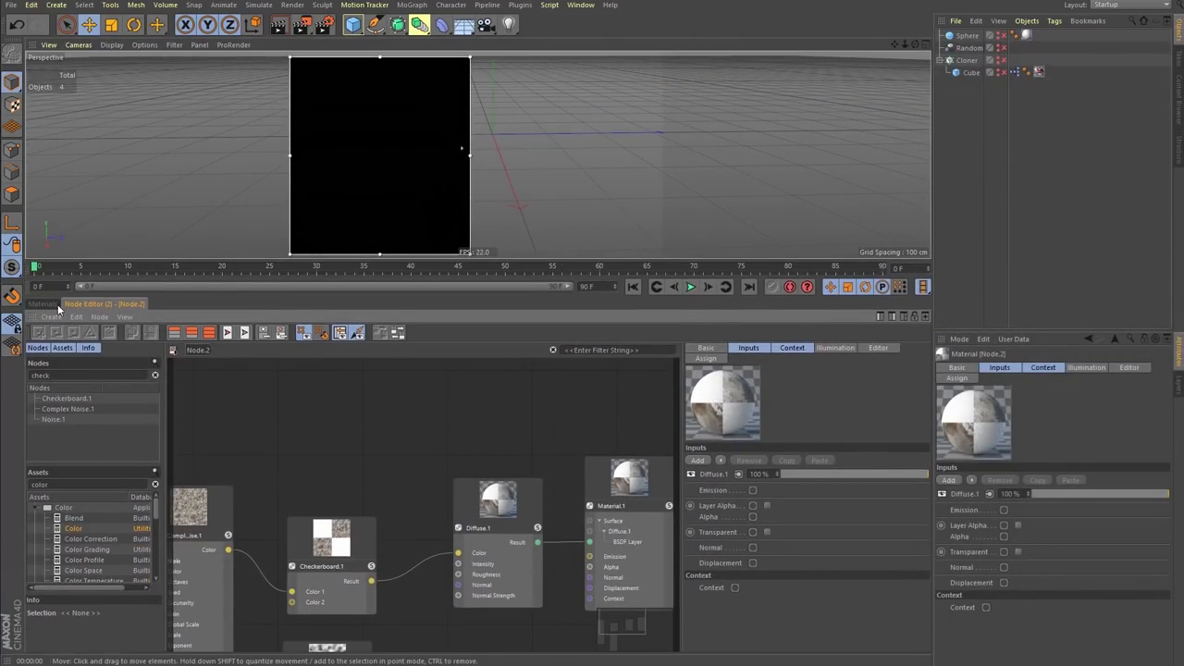
# - Create a new node material and open it in the Node Editor
pyautogui.click(42, 303)
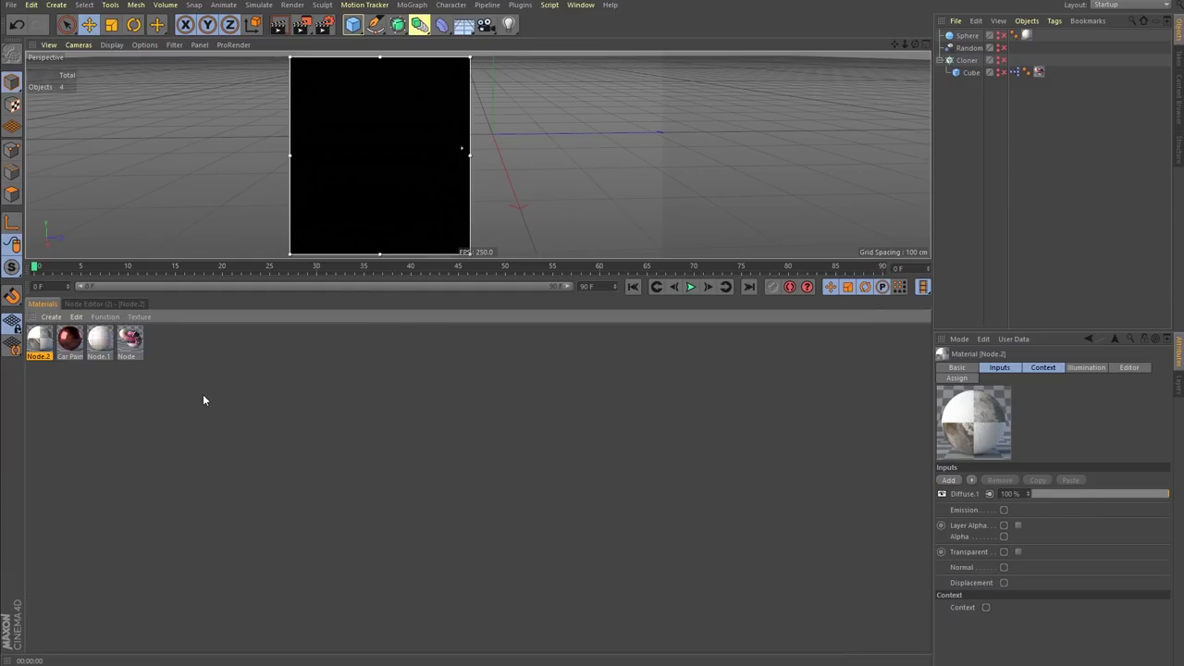
pyautogui.click(51, 317)
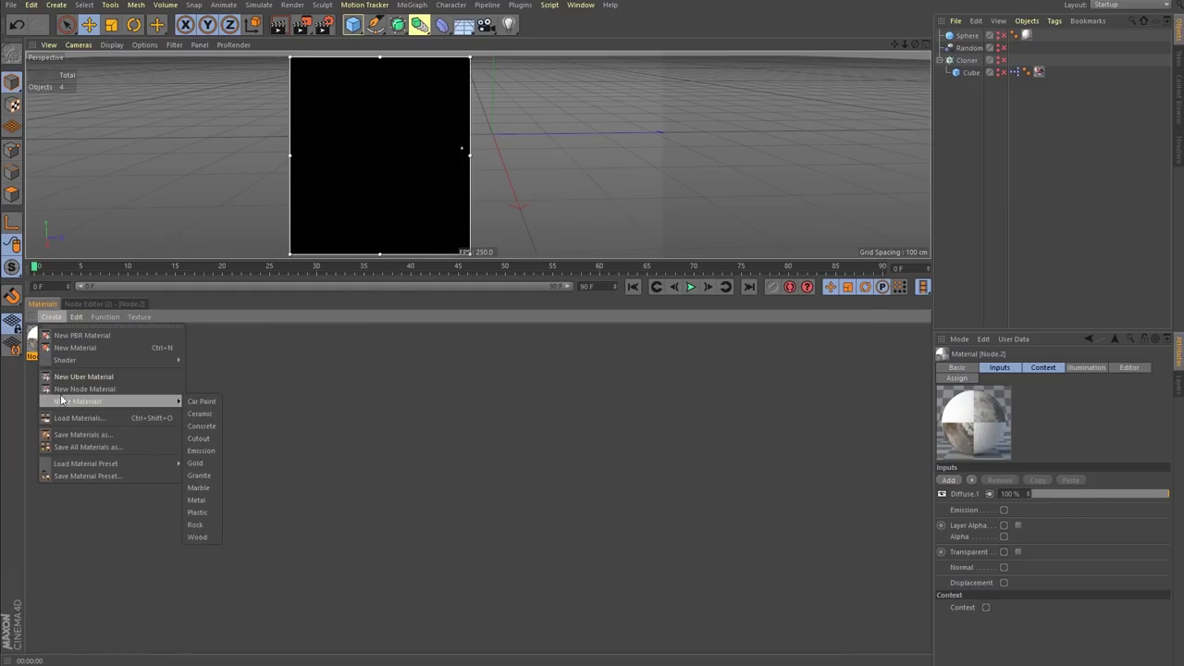
pyautogui.click(74, 388)
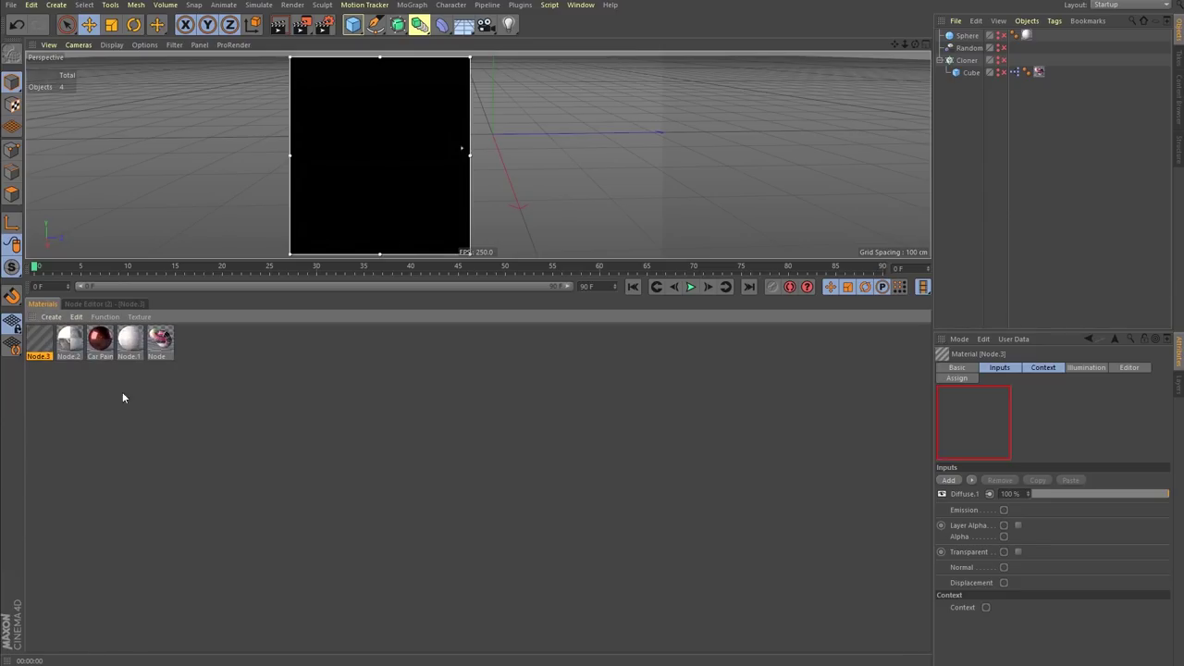
pyautogui.doubleClick(45, 345)
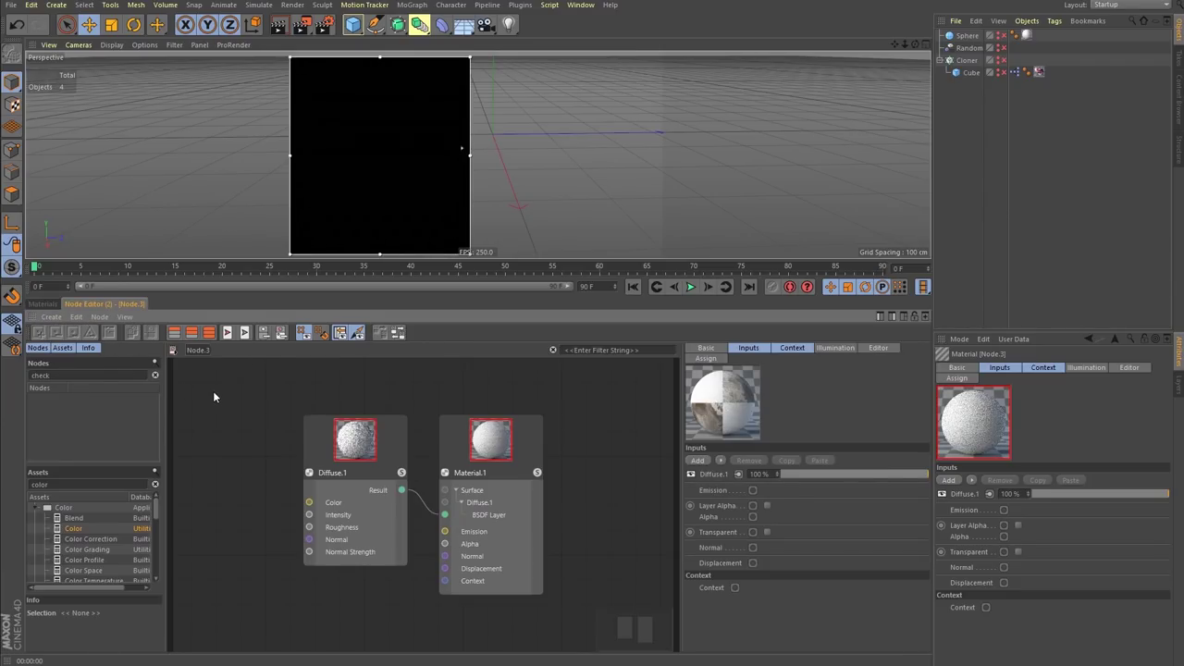
# - Rearrange the new material's two nodes so the Diffuse node sits below and to the left of the Material node
pyautogui.moveTo(519, 438); pyautogui.dragTo(580, 433)
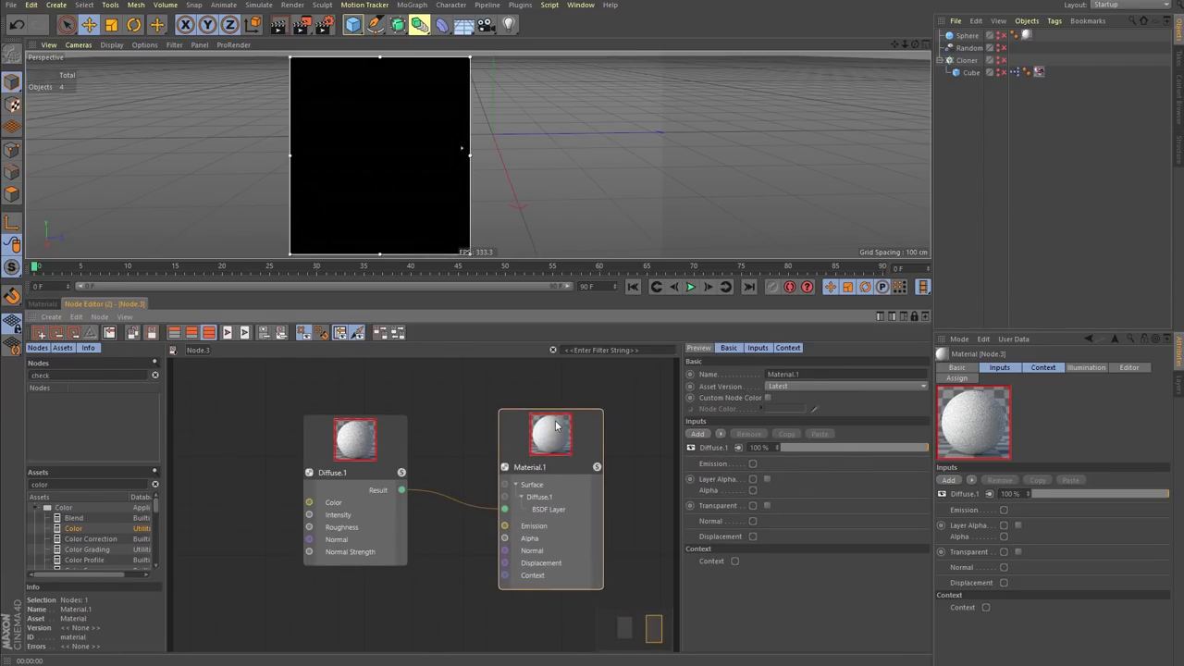
pyautogui.click(397, 431)
pyautogui.moveTo(394, 439); pyautogui.dragTo(428, 413)
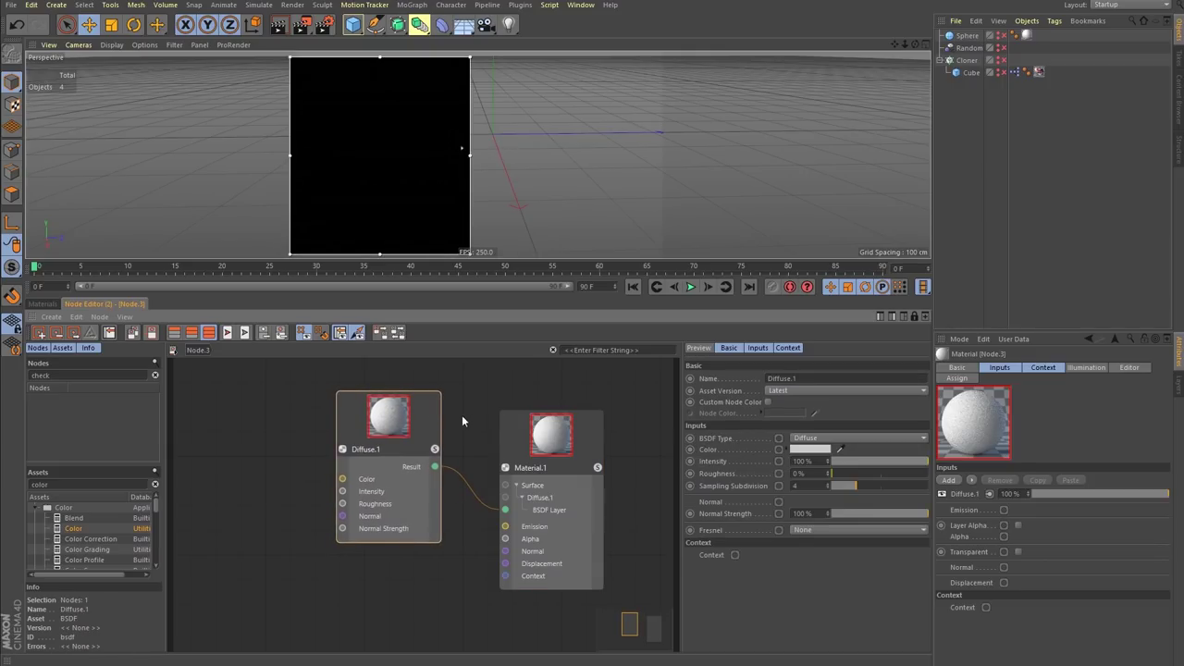
pyautogui.moveTo(580, 413); pyautogui.dragTo(559, 389)
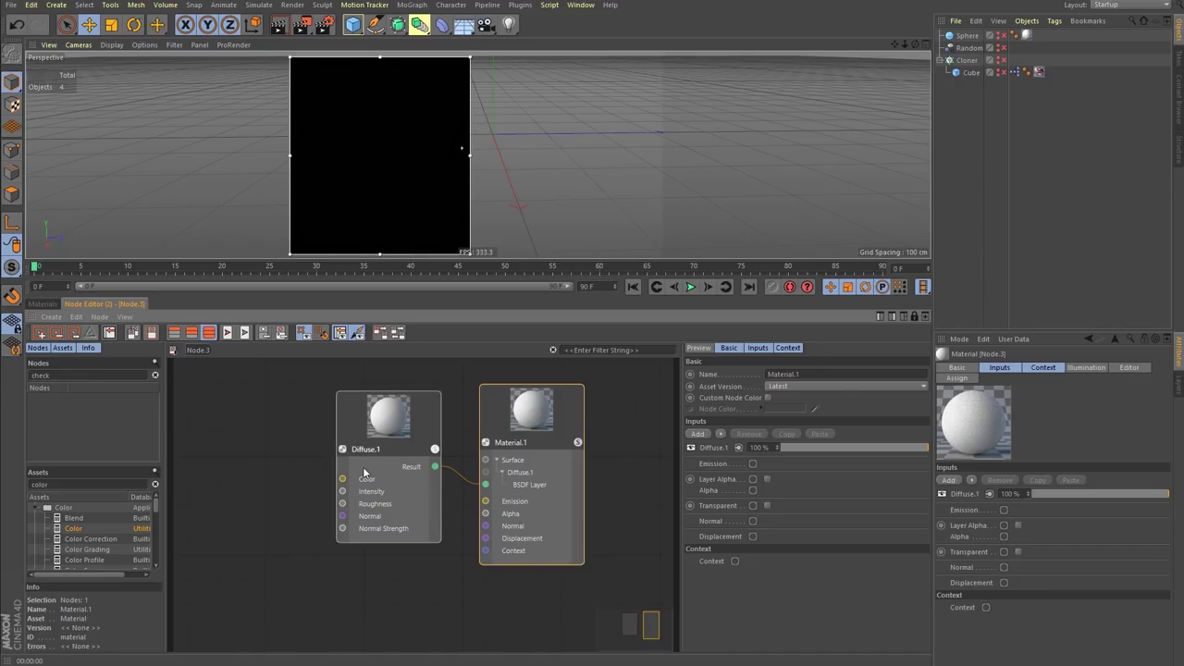
pyautogui.moveTo(417, 437); pyautogui.dragTo(374, 432)
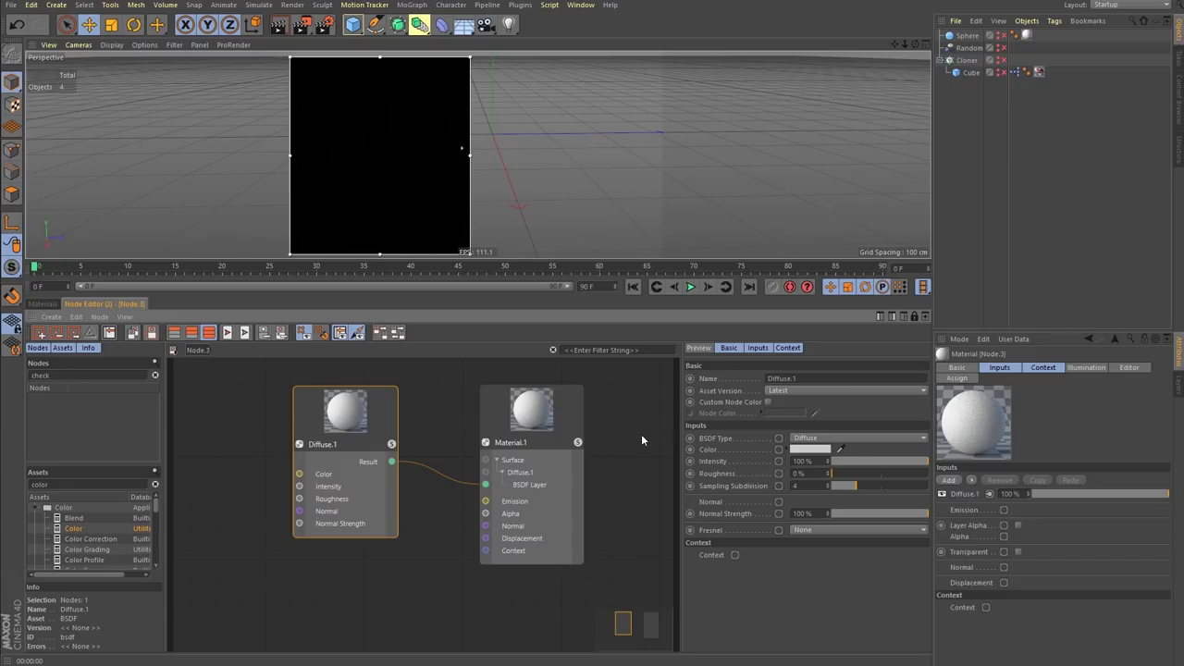
pyautogui.moveTo(386, 419)
pyautogui.mouseDown()
pyautogui.moveTo(385, 436)
pyautogui.moveTo(400, 428)
pyautogui.mouseUp()
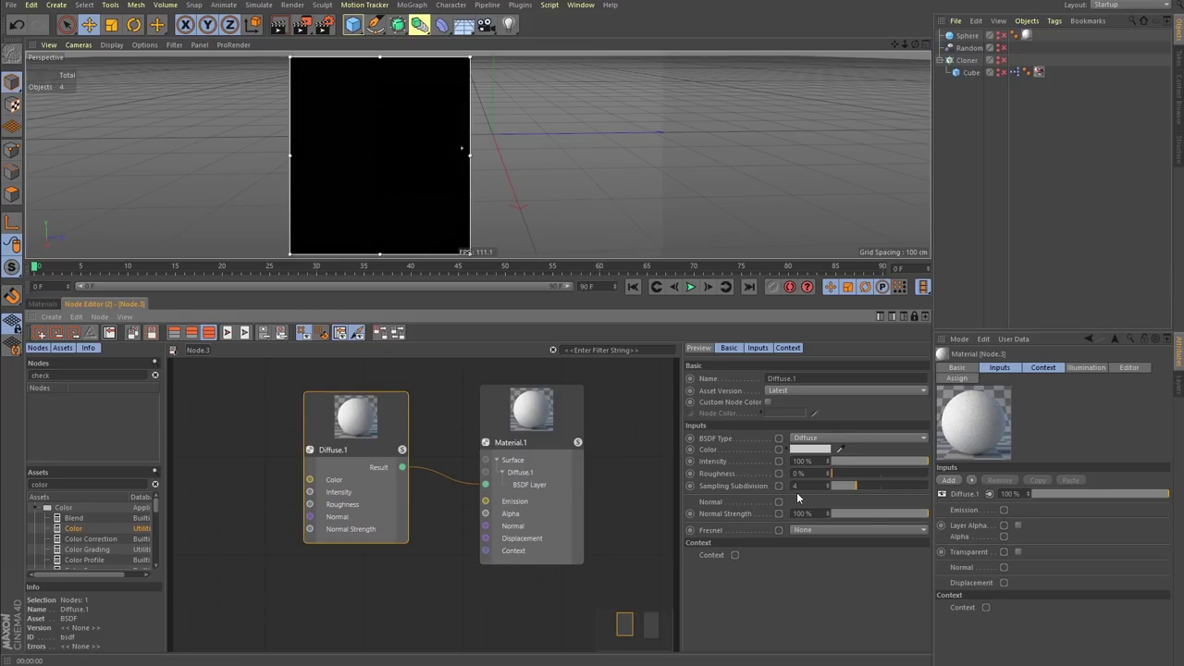
pyautogui.moveTo(395, 429); pyautogui.dragTo(423, 428)
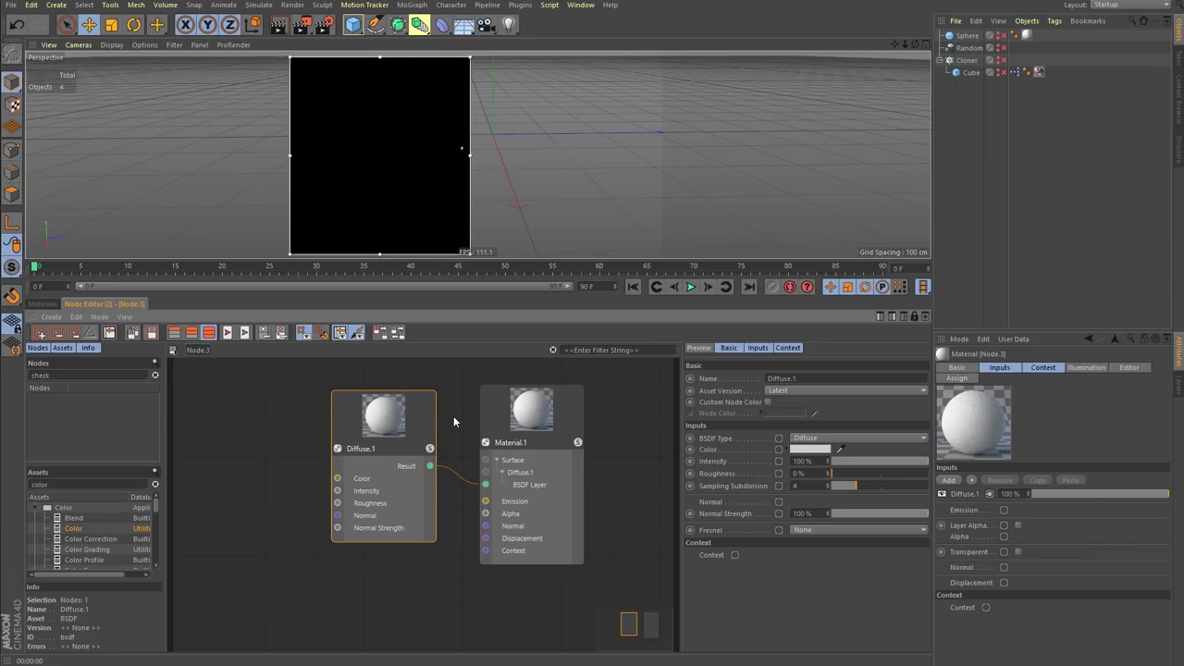
pyautogui.moveTo(426, 416); pyautogui.dragTo(409, 469)
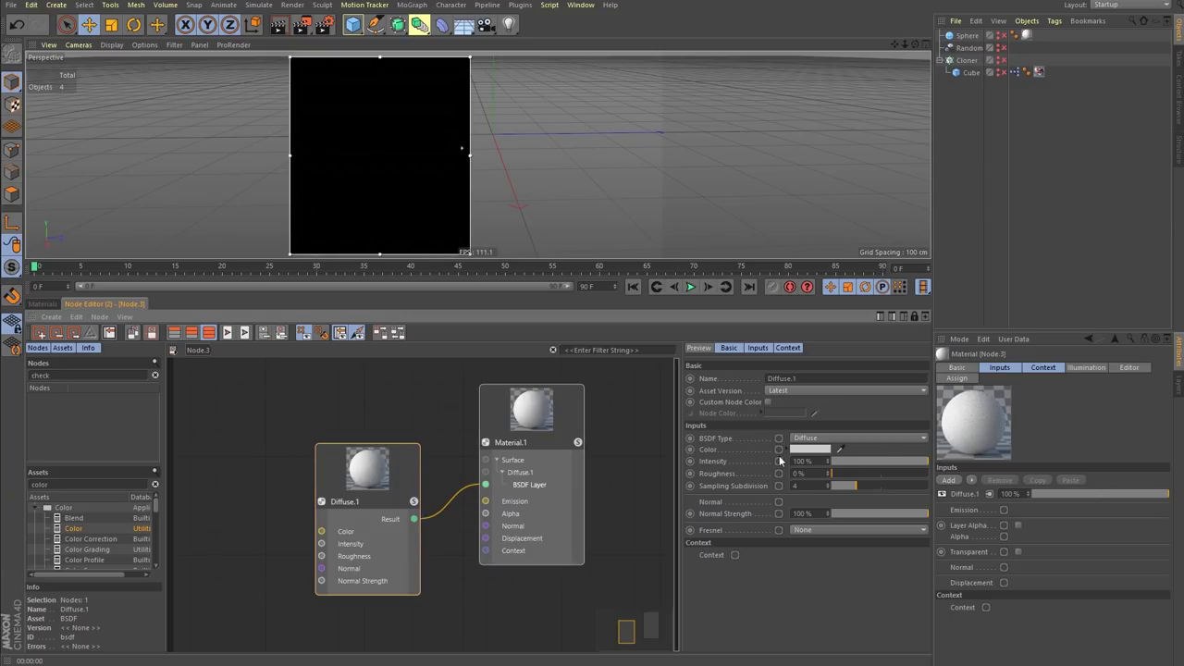
# - Try the GGX BSDF type with Dielectric Fresnel on the Diffuse node
pyautogui.click(855, 438)
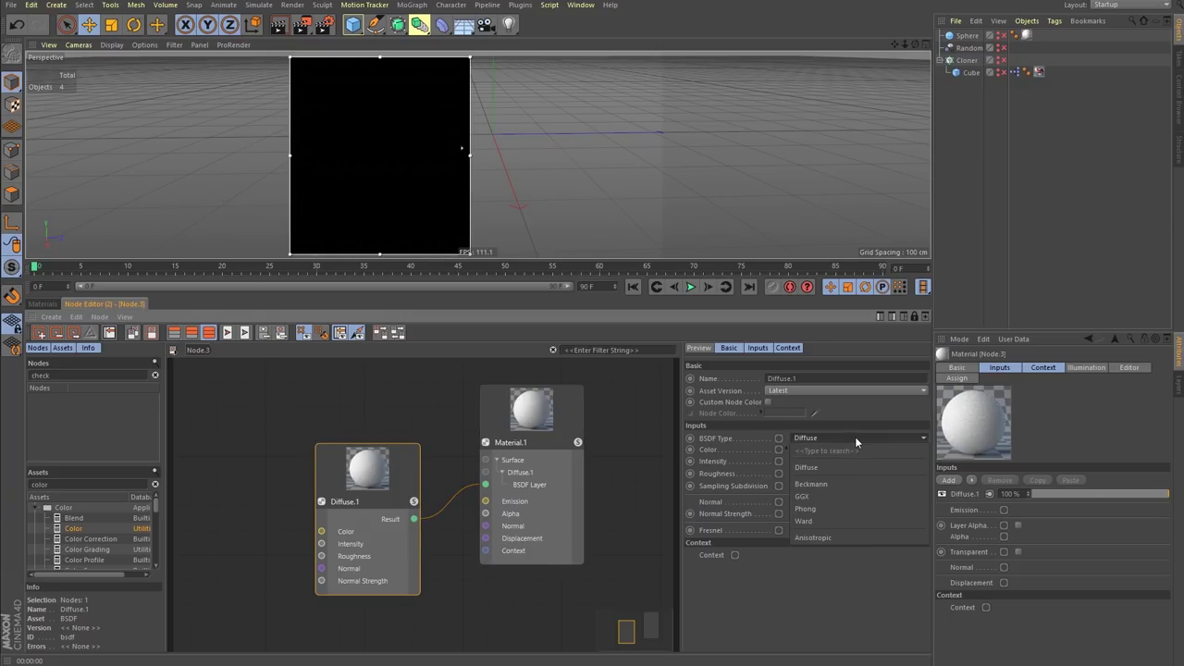
pyautogui.click(825, 498)
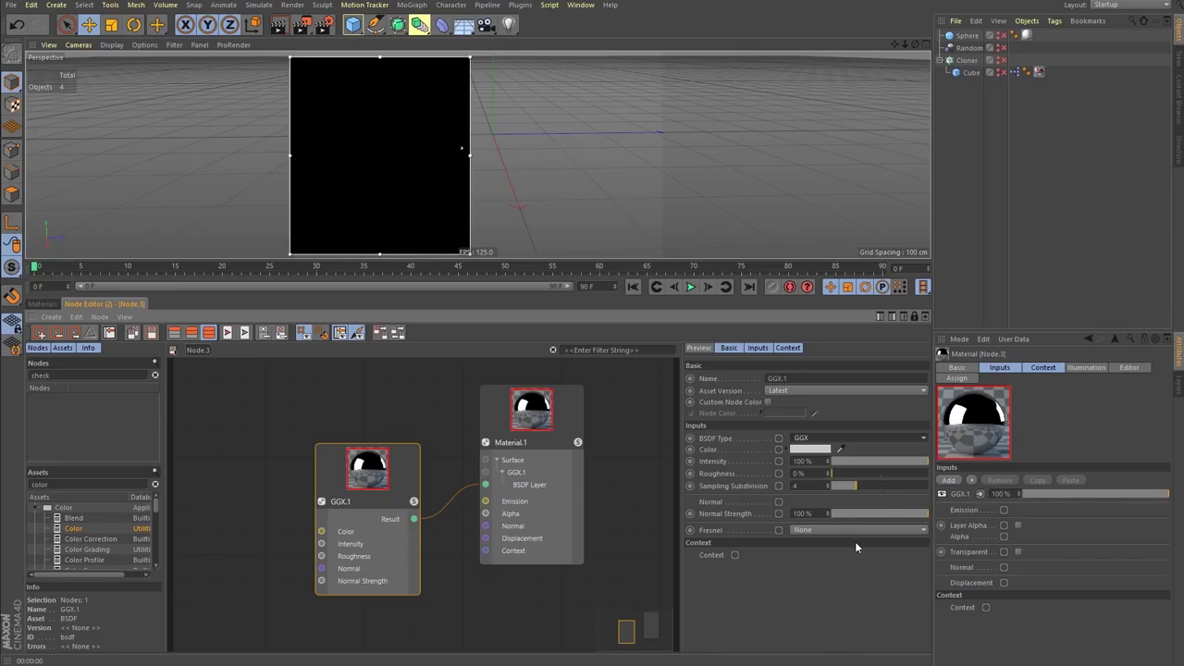
pyautogui.click(813, 531)
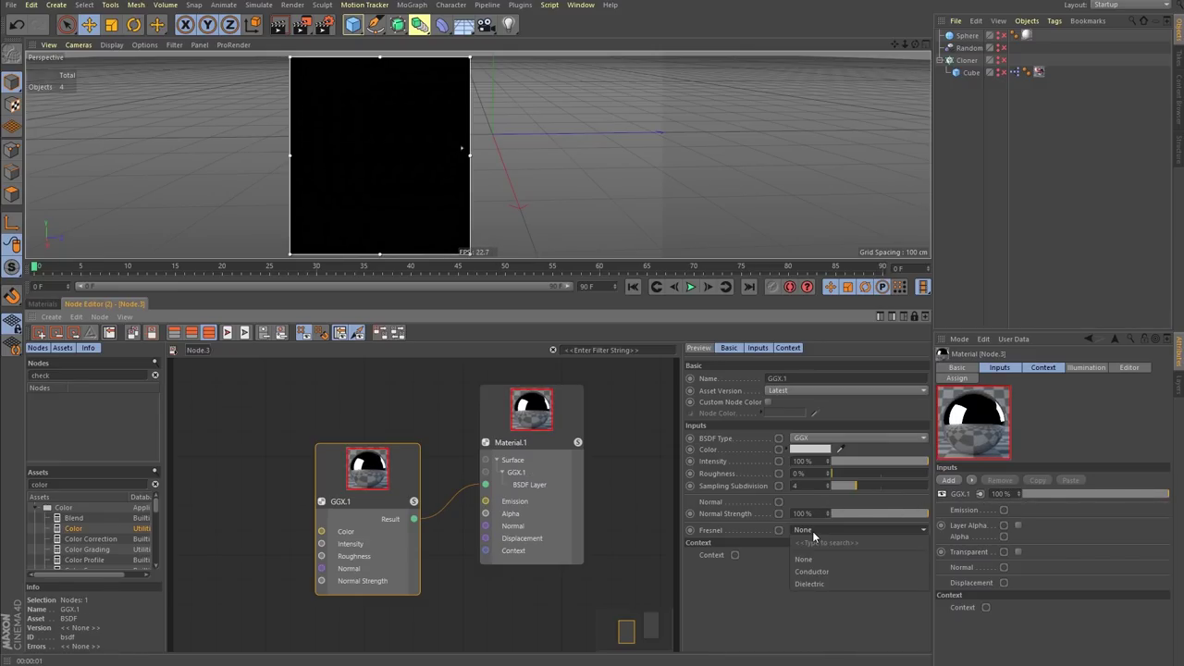
pyautogui.click(829, 584)
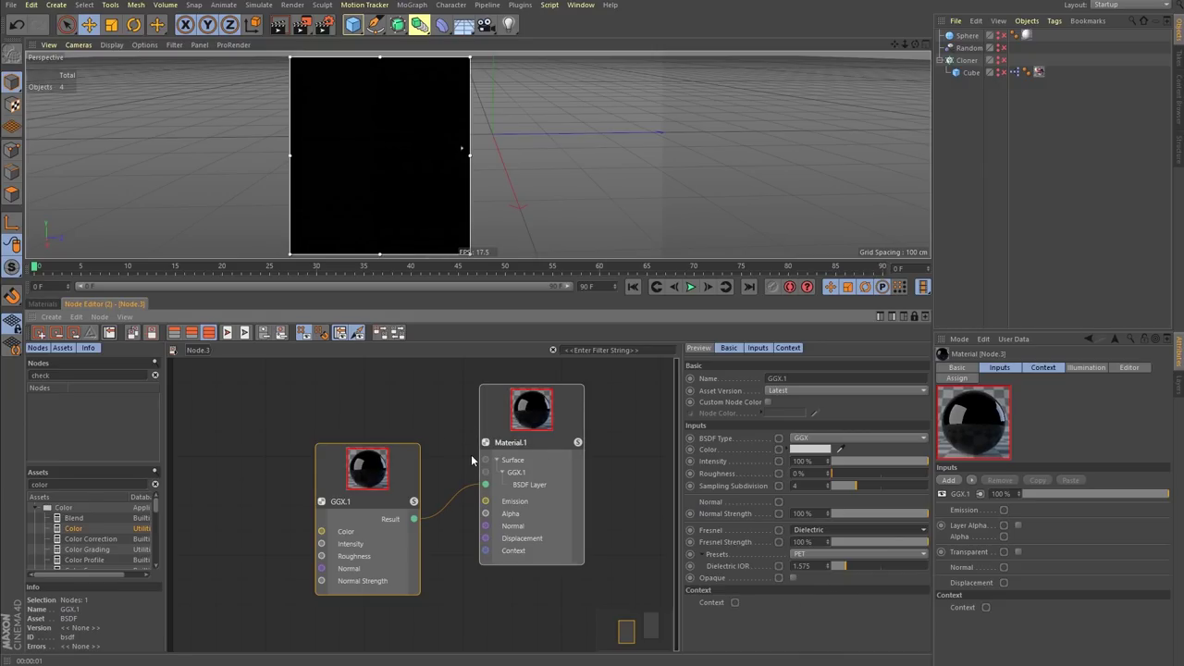
# - Undo the Fresnel and BSDF type changes on the node connected to the Material
pyautogui.click(525, 464)
pyautogui.hotkey('ctrl', 'z')
pyautogui.hotkey('ctrl', 'z')
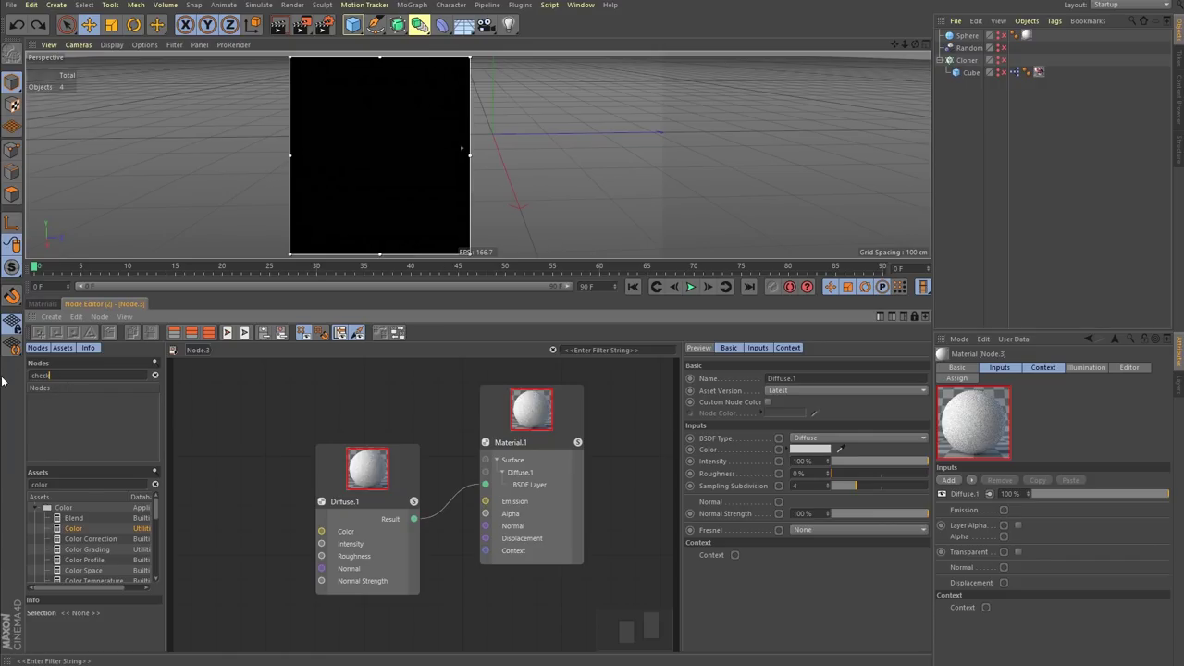
# - Filter both the material's node list and the asset library by "bsdf"
pyautogui.click(156, 377)
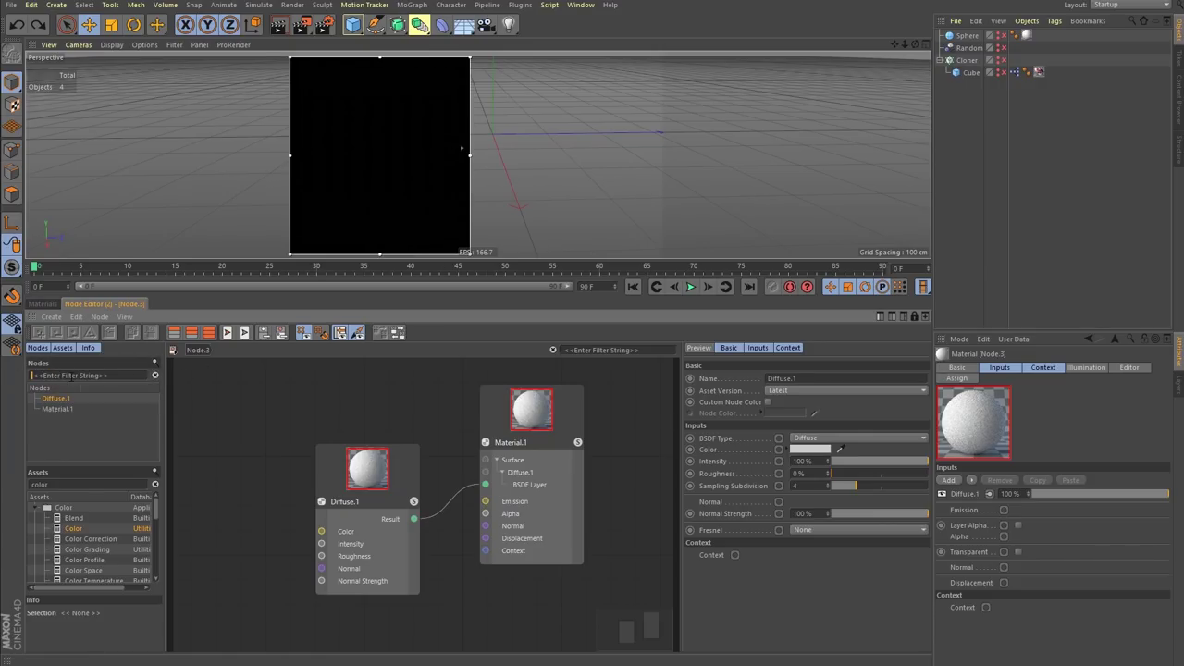
pyautogui.write('bsdf')
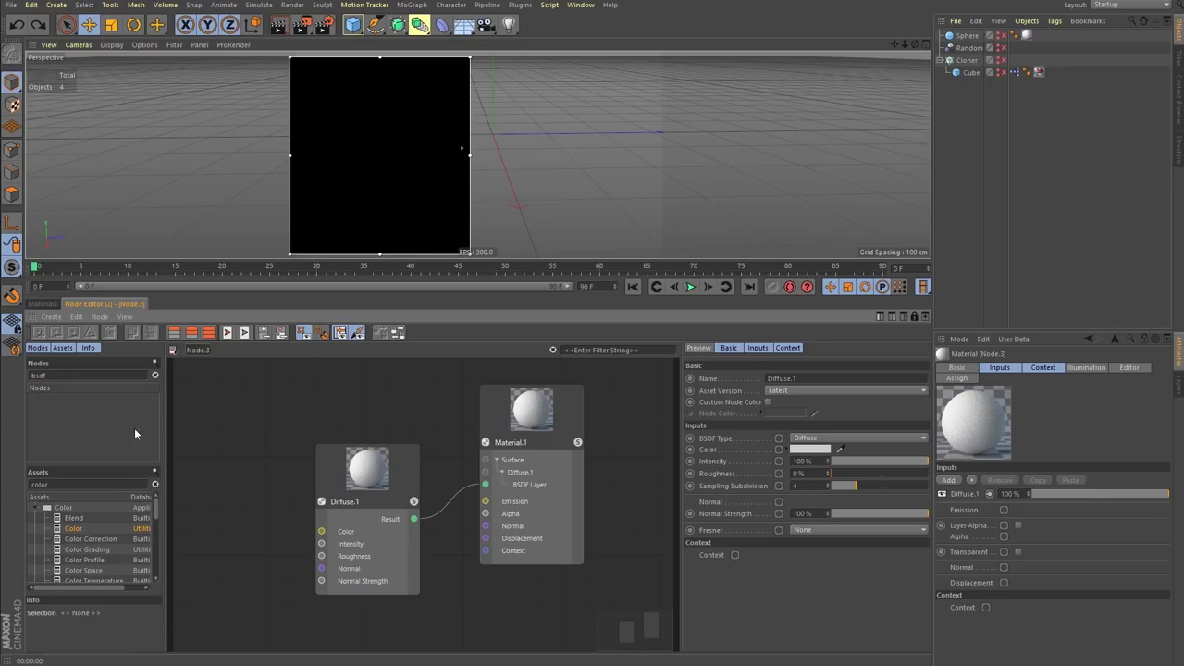
pyautogui.doubleClick(96, 485)
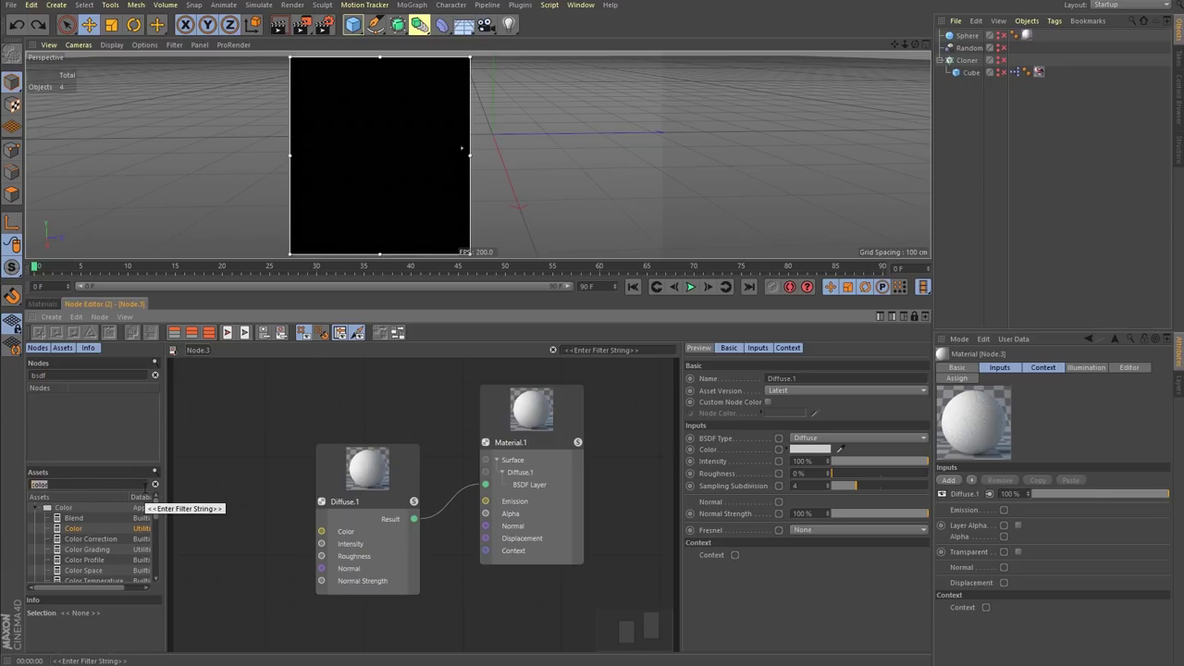
pyautogui.write('bsdf')
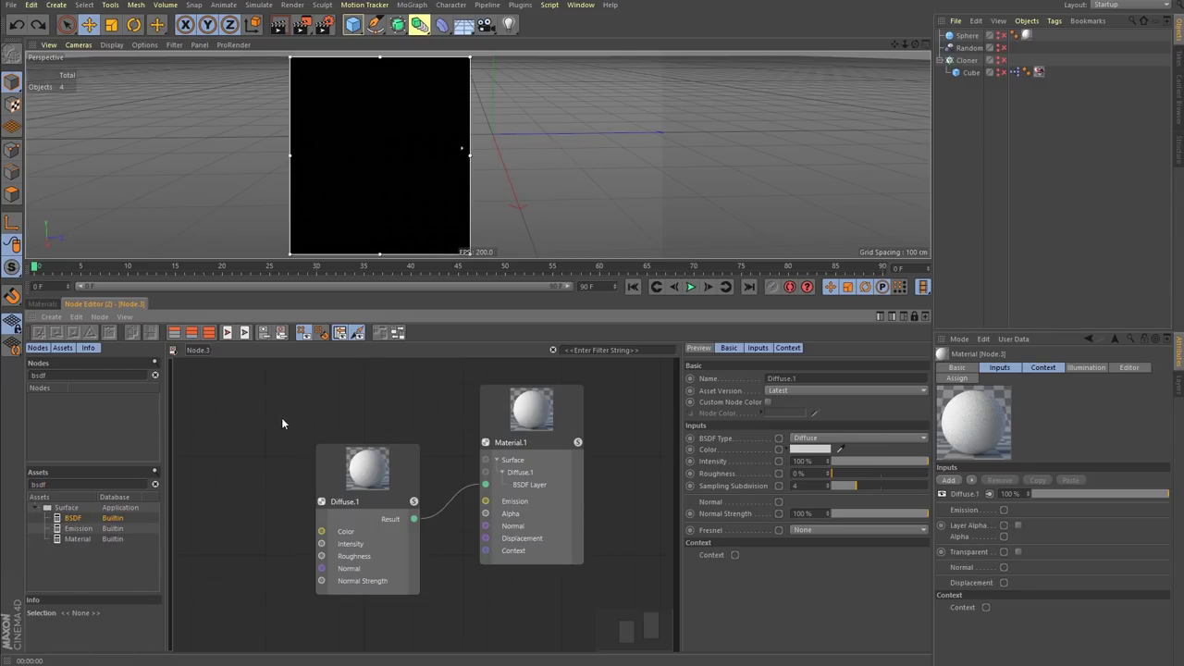
# - Add a second BSDF node from the assets and stack it above the existing Diffuse node
pyautogui.press('Return')
pyautogui.moveTo(320, 371); pyautogui.dragTo(284, 404)
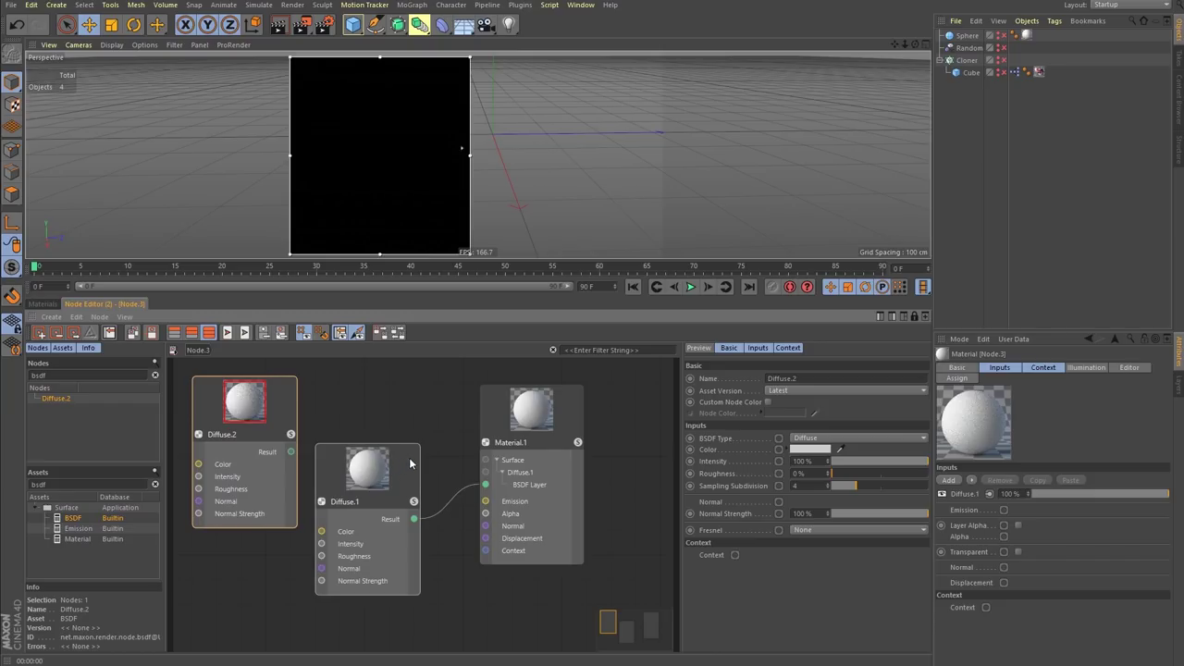
pyautogui.moveTo(411, 462); pyautogui.dragTo(383, 519)
pyautogui.moveTo(277, 417); pyautogui.dragTo(377, 379)
# - Set the newly added node's BSDF type to GGX
pyautogui.click(860, 435)
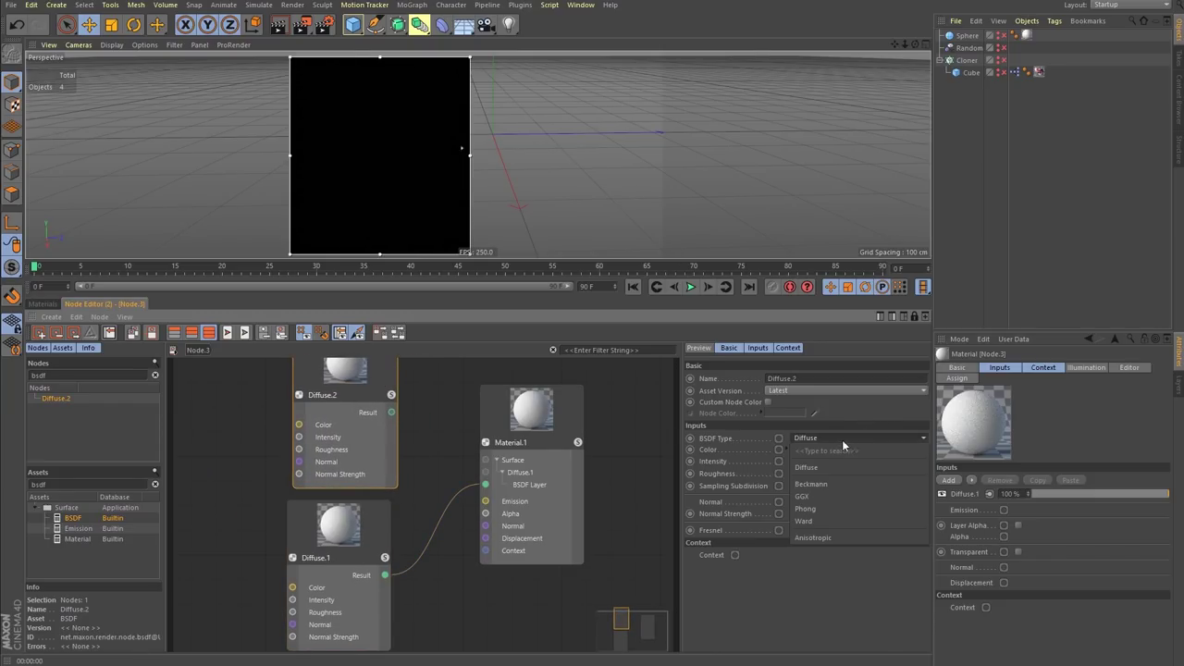
pyautogui.click(821, 497)
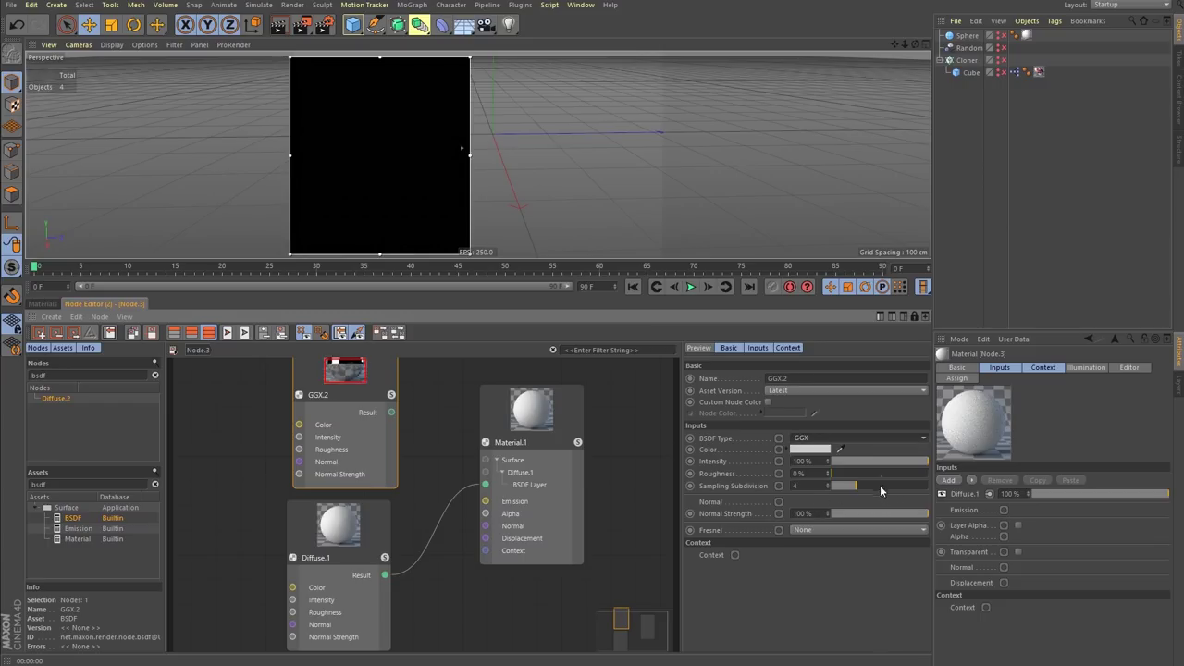
# - Set the GGX node's Fresnel to Dielectric and connect its result to a second BSDF layer added to the Material node
pyautogui.click(820, 530)
pyautogui.click(819, 584)
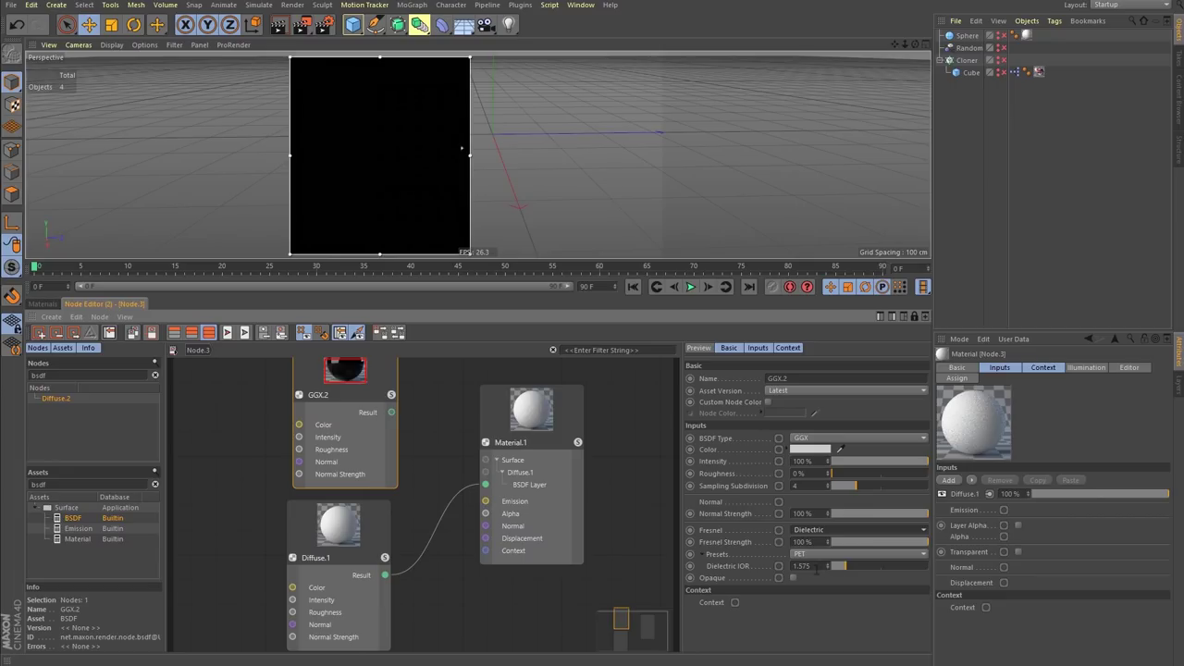
pyautogui.click(546, 426)
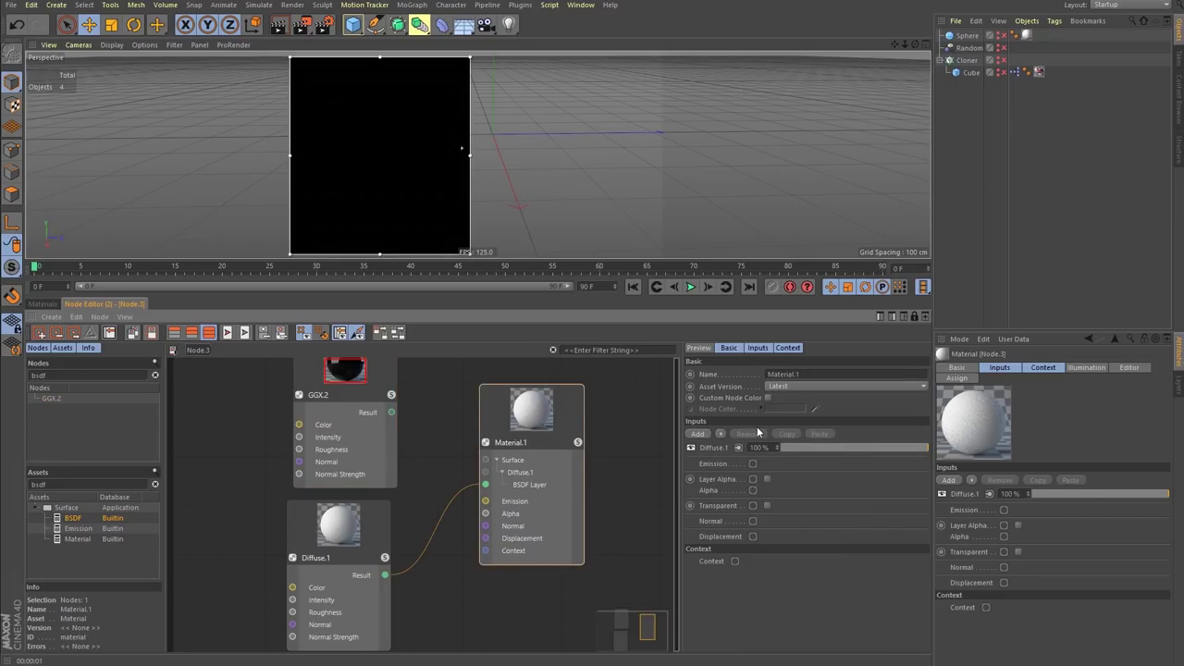
pyautogui.click(698, 434)
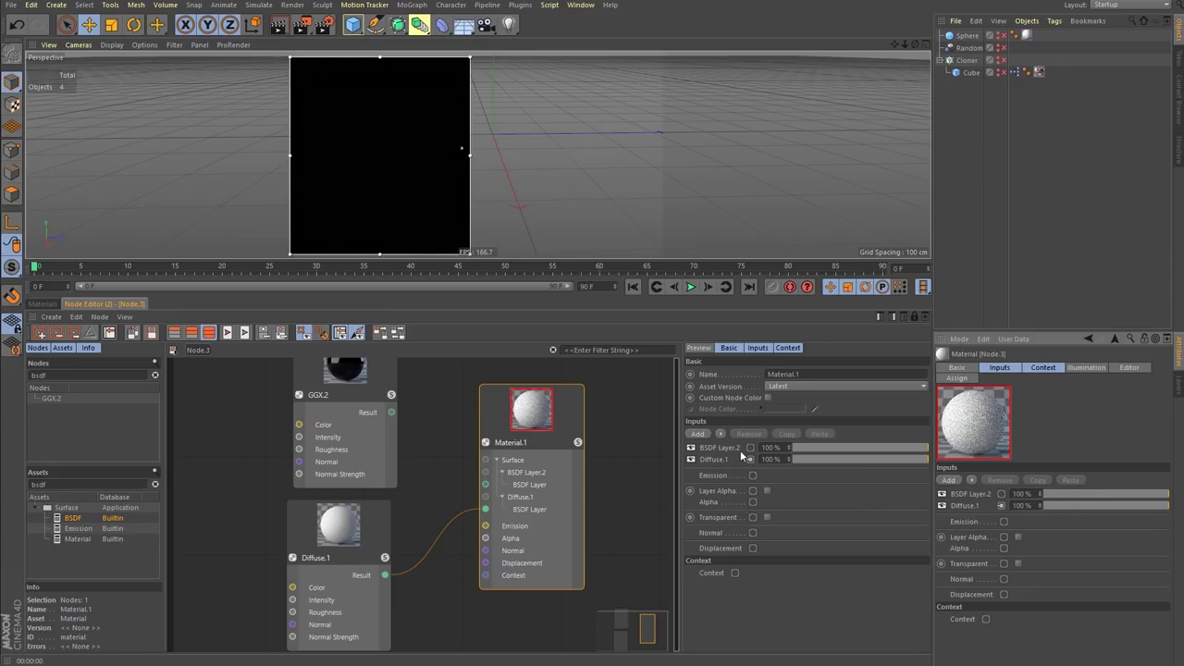
pyautogui.moveTo(392, 413); pyautogui.dragTo(486, 484)
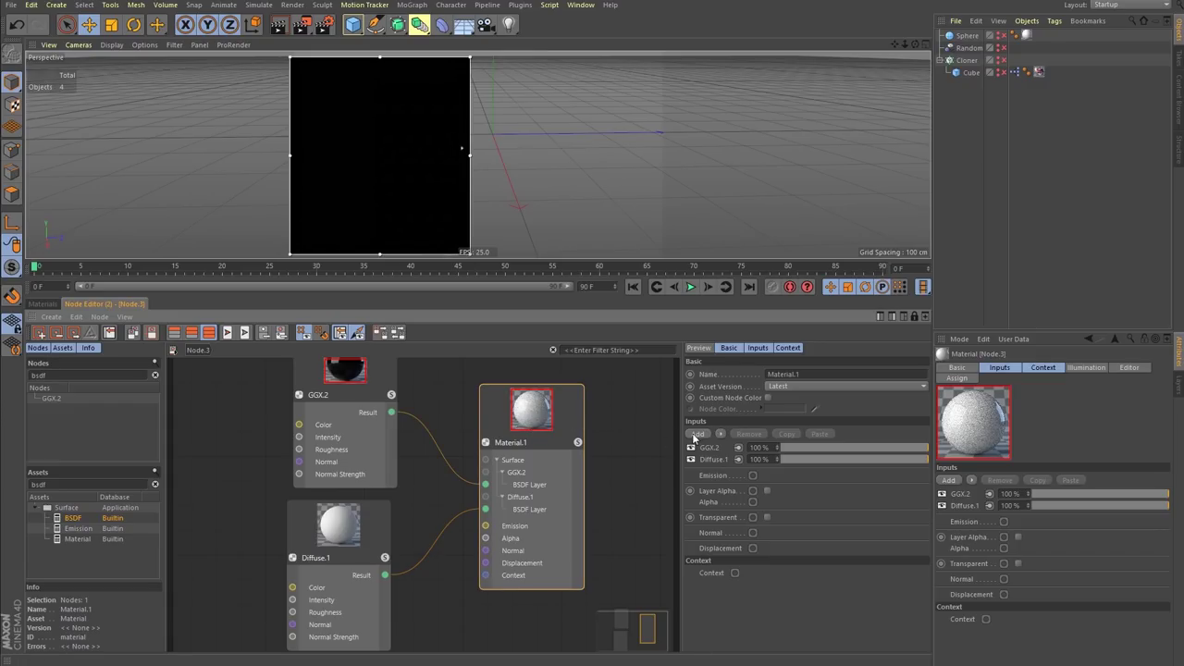
pyautogui.press('h')
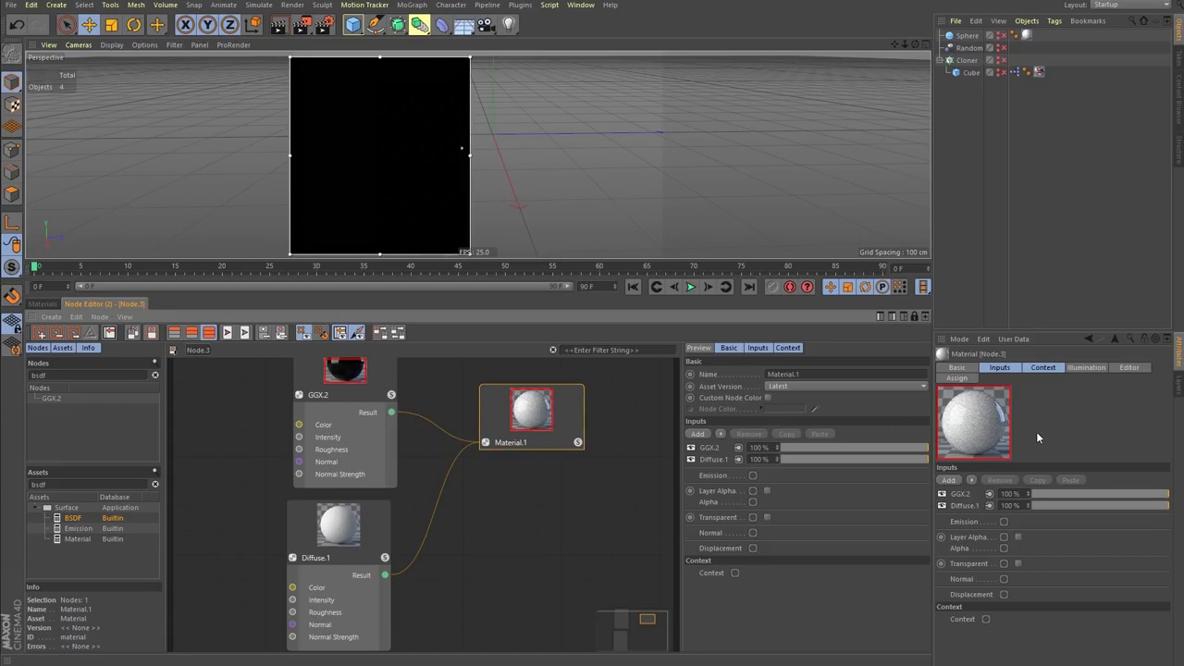
pyautogui.doubleClick(528, 417)
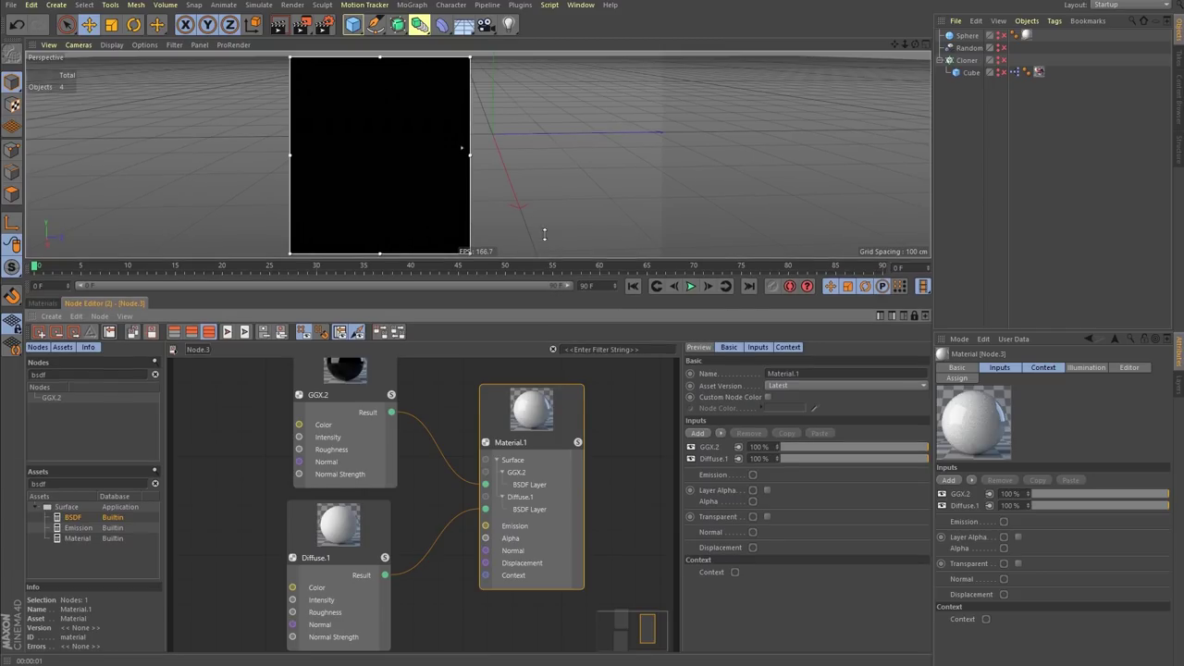
# - Delete the GGX node and move the Diffuse node up beside the Material node
pyautogui.moveTo(546, 258); pyautogui.dragTo(547, 230)
pyautogui.scroll(-2, 366, 451)
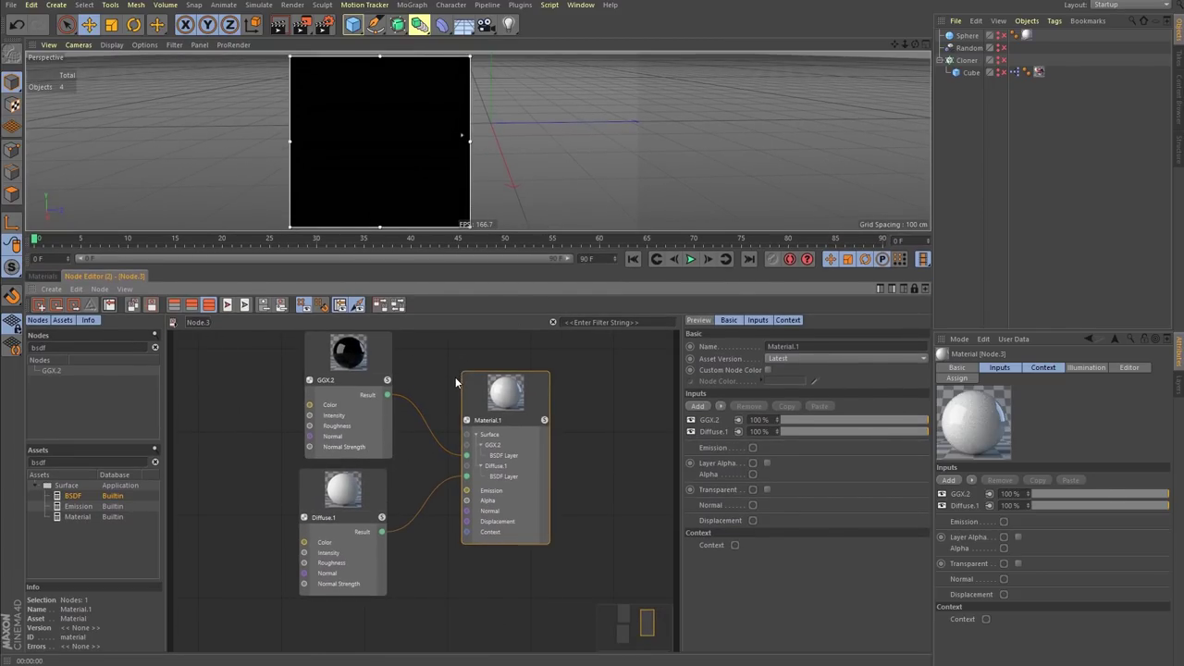
pyautogui.moveTo(455, 377); pyautogui.dragTo(540, 408, button='middle')
pyautogui.click(454, 391)
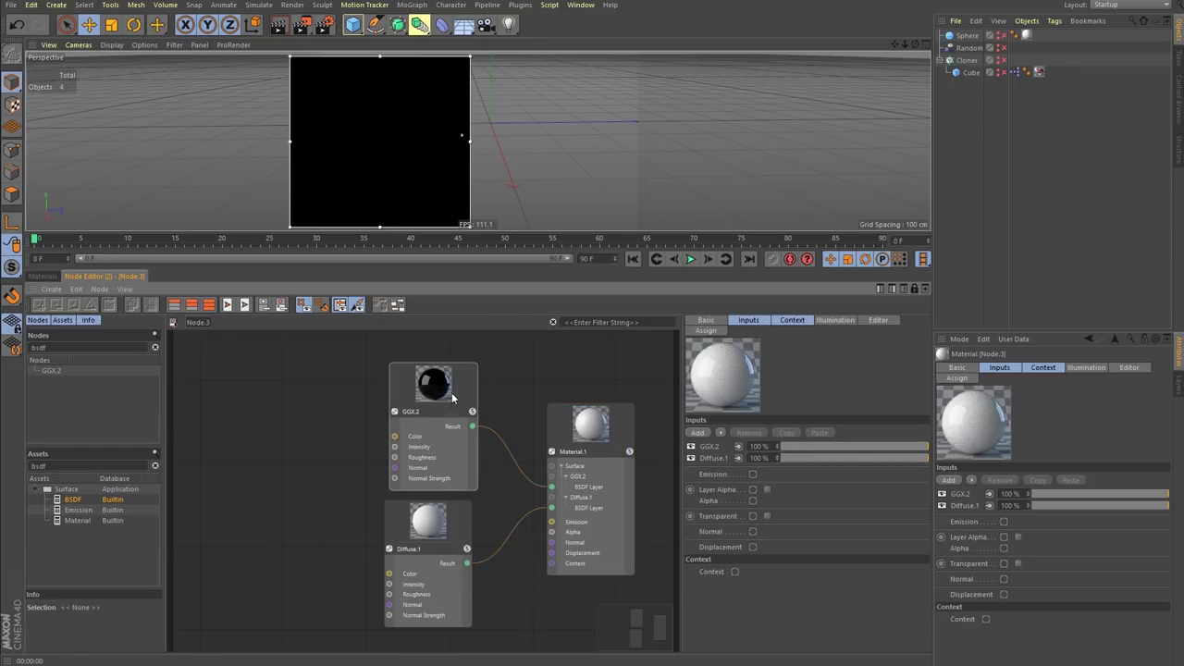
pyautogui.press('Delete')
pyautogui.moveTo(463, 521); pyautogui.dragTo(490, 445)
# - Add a cube to the scene and set its X, Y and Z sizes to 50 cm
pyautogui.moveTo(352, 24); pyautogui.dragTo(467, 42)
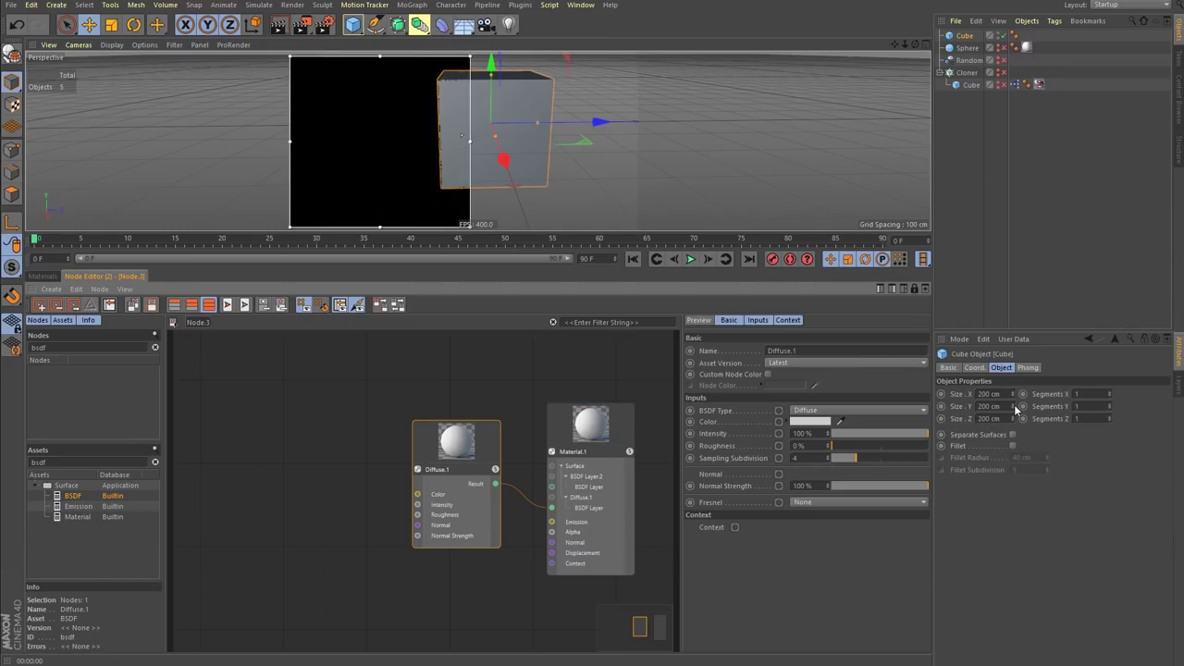
pyautogui.write('50')
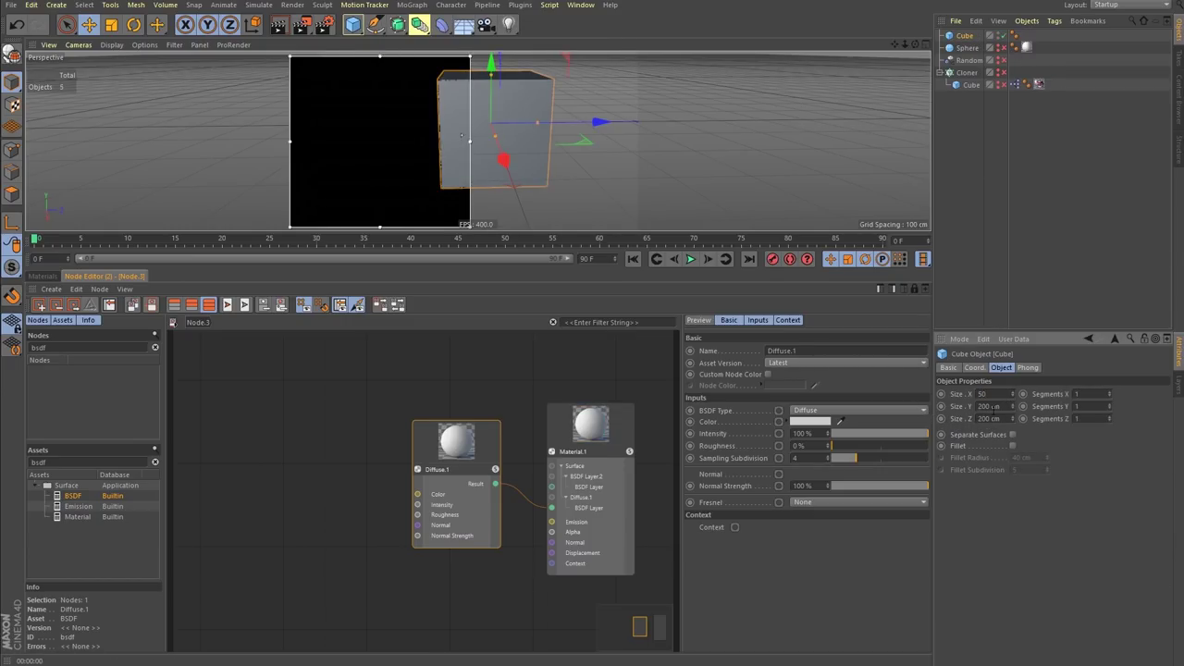
pyautogui.press('Tab')
pyautogui.write('50')
pyautogui.press('Tab')
pyautogui.write('50')
pyautogui.press('Return')
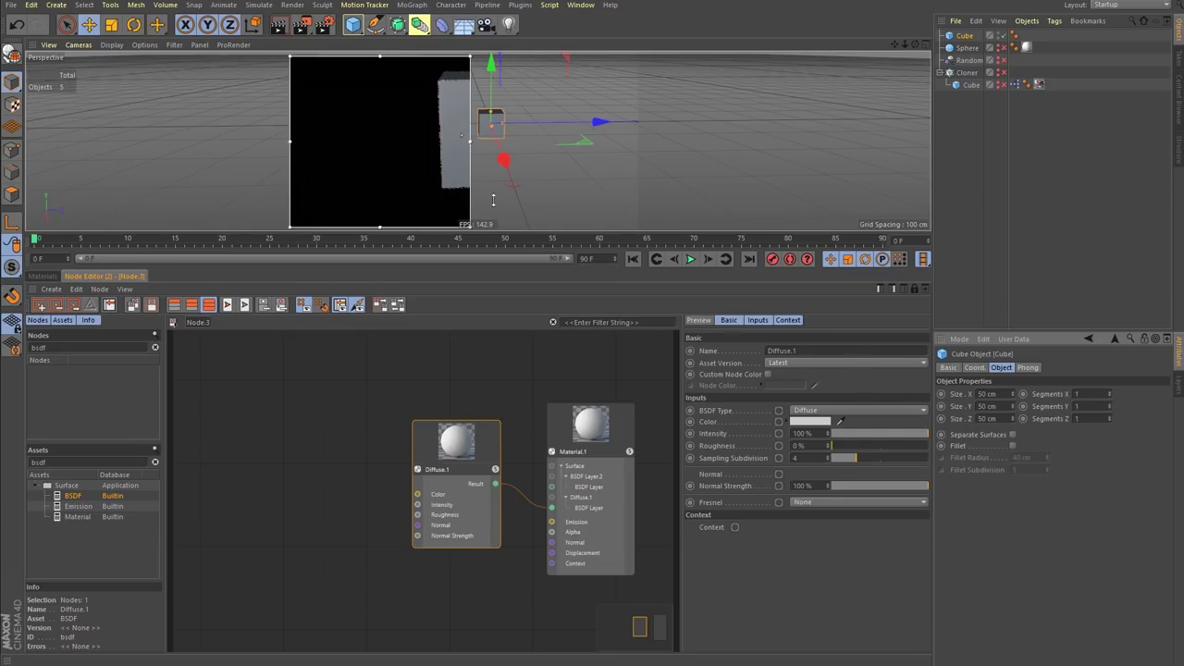
# - Move the cube along its Z axis into the interactive render region and frame it at a three-quarter angle
pyautogui.moveTo(585, 126); pyautogui.dragTo(558, 132)
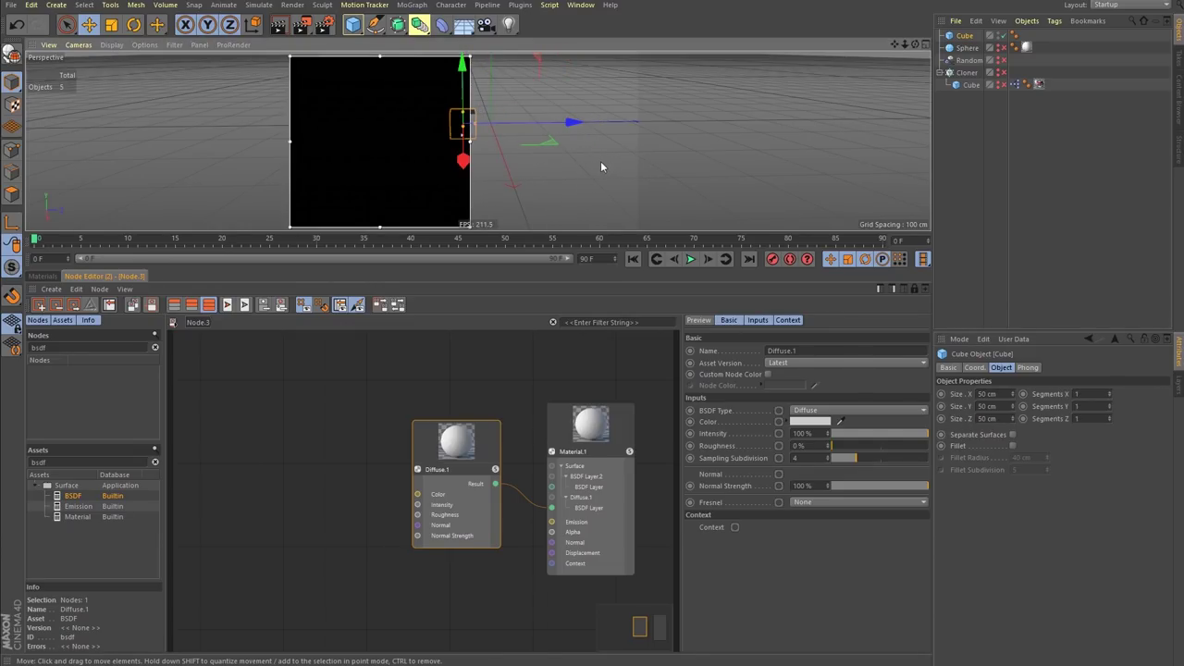
pyautogui.keyDown('alt'); pyautogui.moveTo(548, 201); pyautogui.dragTo(648, 208); pyautogui.keyUp('alt')
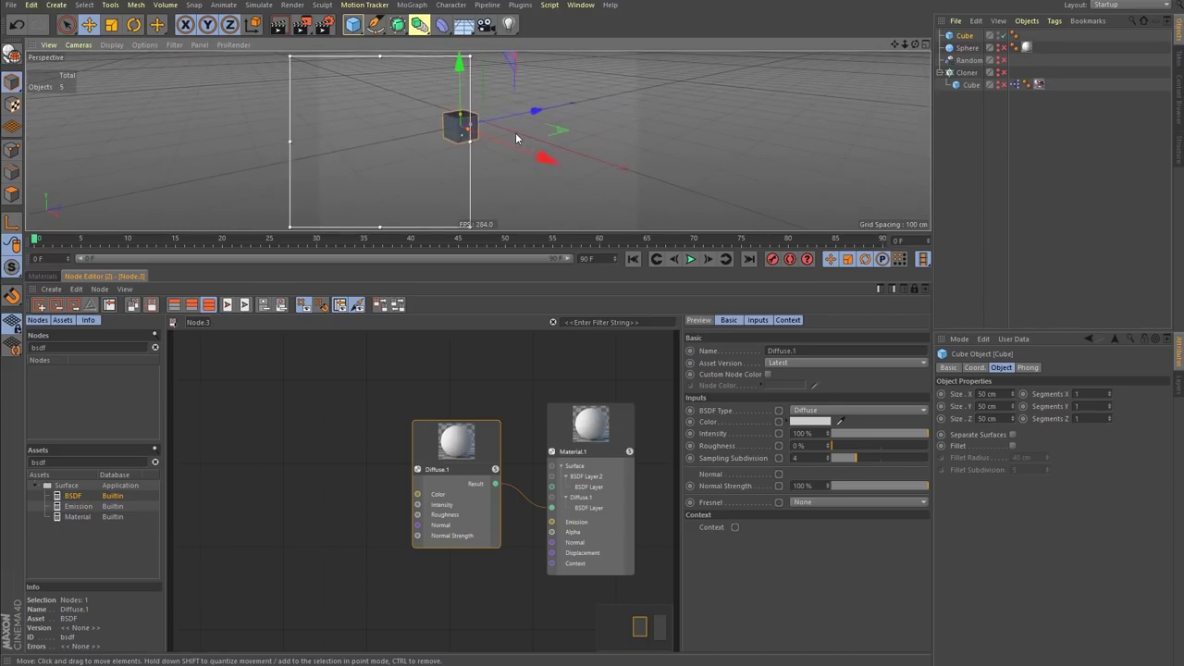
pyautogui.scroll(5, 516, 138)
pyautogui.scroll(-2, 514, 129)
pyautogui.keyDown('alt'); pyautogui.moveTo(509, 122); pyautogui.dragTo(595, 132); pyautogui.keyUp('alt')
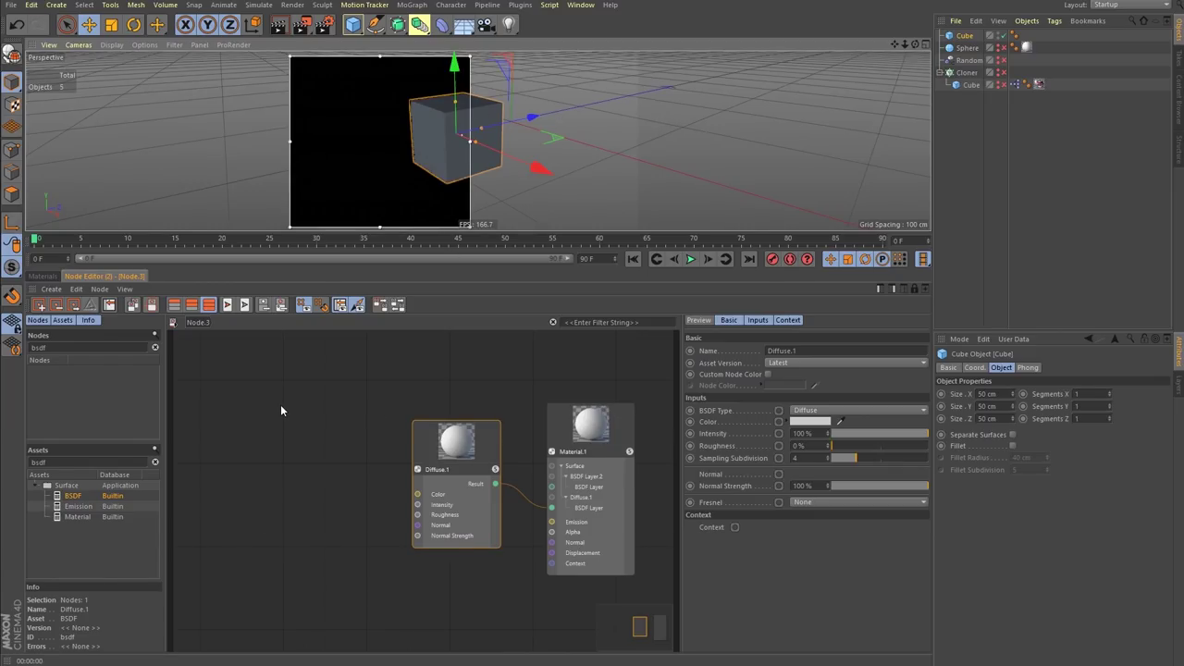
# - Apply the Node.3 material to the new cube and align the Diffuse node with the Material in its node graph
pyautogui.click(42, 275)
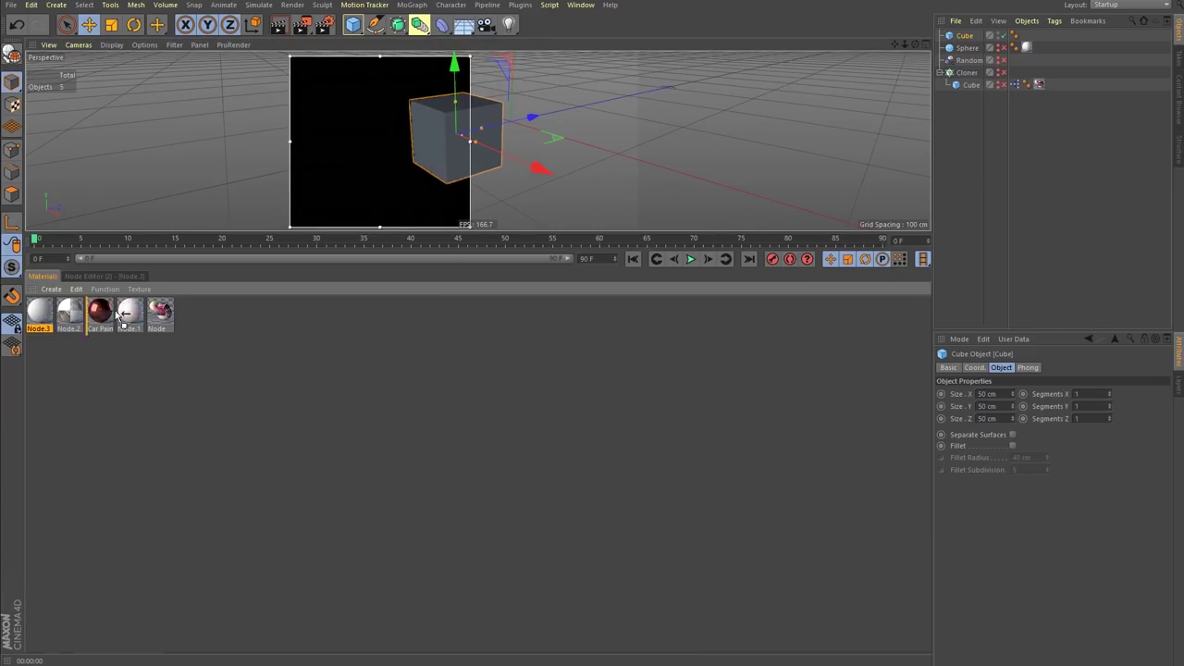
pyautogui.moveTo(119, 314); pyautogui.dragTo(428, 135)
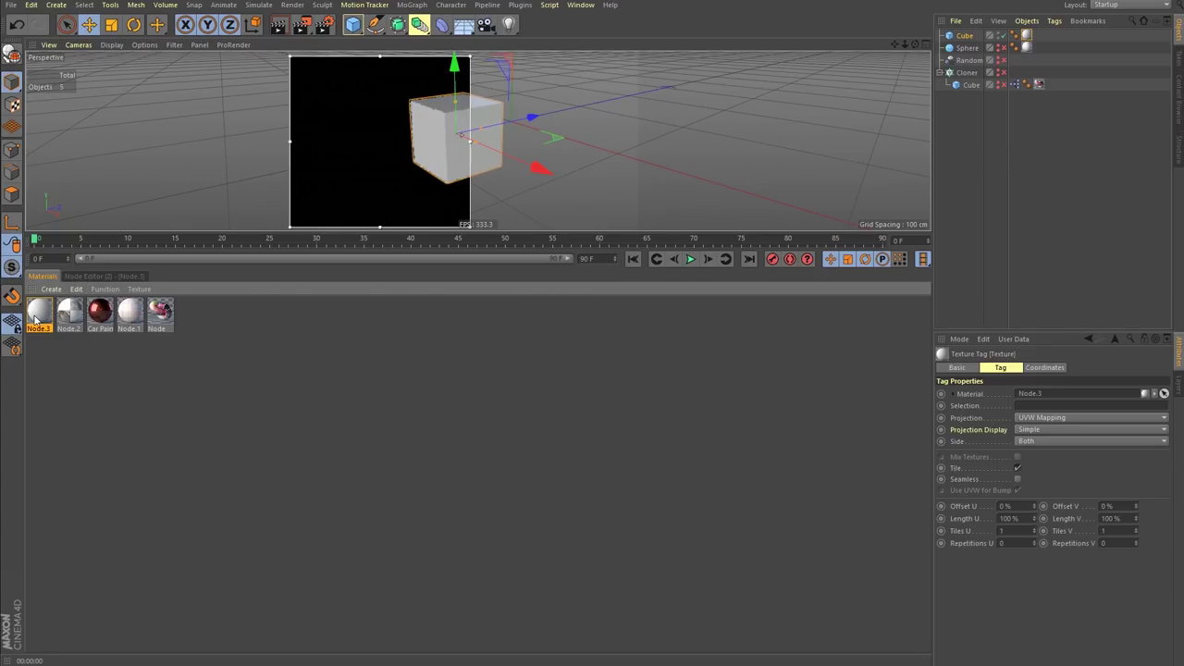
pyautogui.click(97, 277)
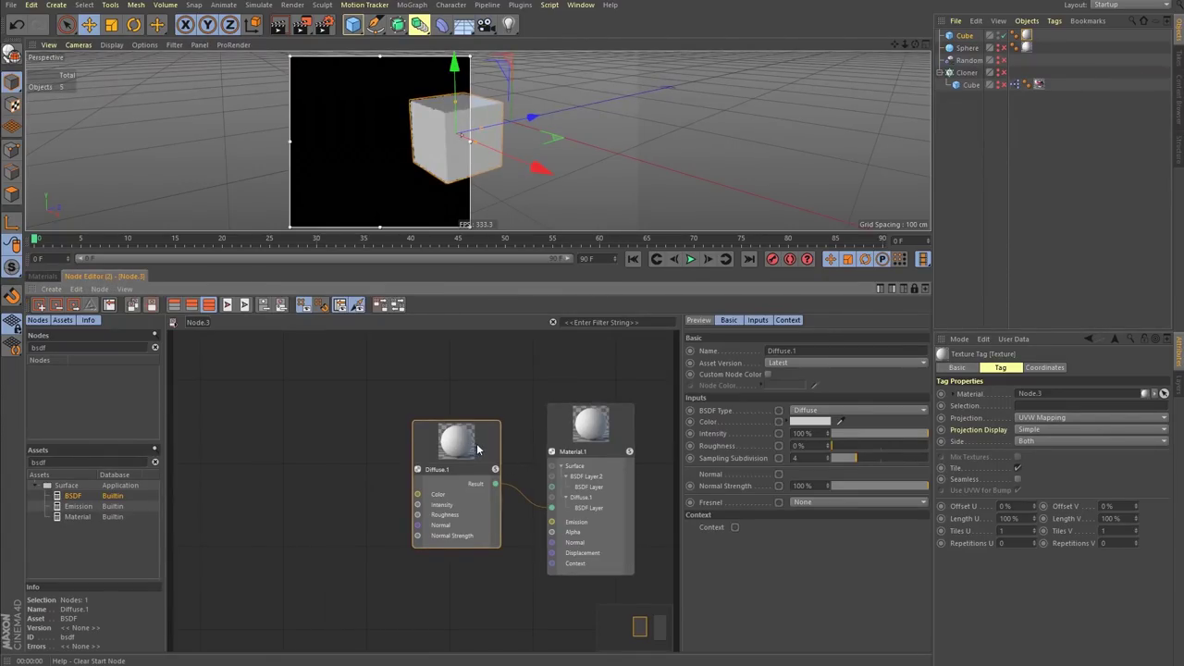
pyautogui.moveTo(478, 449); pyautogui.dragTo(480, 431)
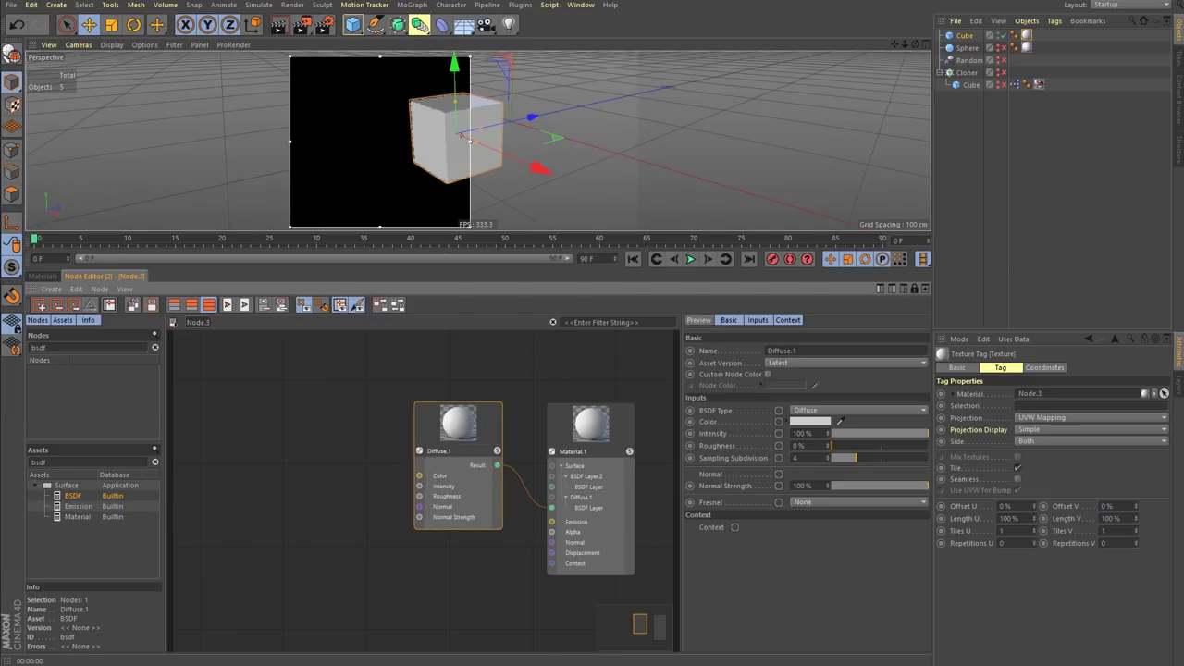
# - Switch to File Explorer and open the tex folder in the GSG R20 Node First Impressions project's 01_Projects > 01_C4D folder
pyautogui.hotkey('alt', 'Tab')
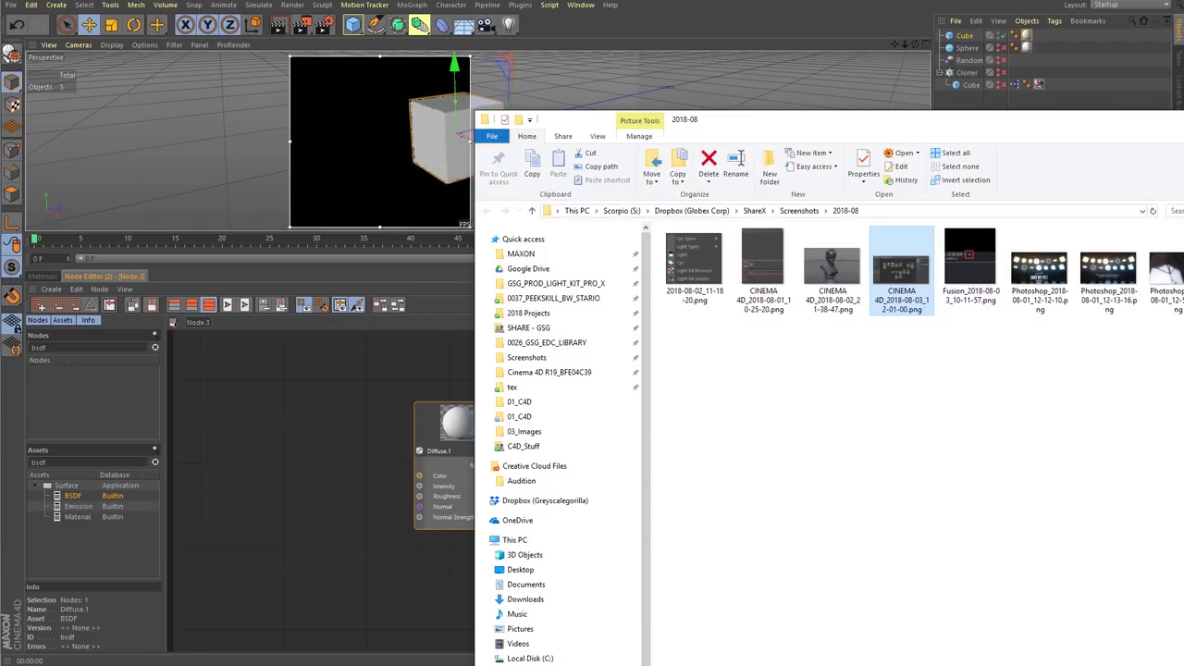
pyautogui.hotkey('alt', 'Tab')
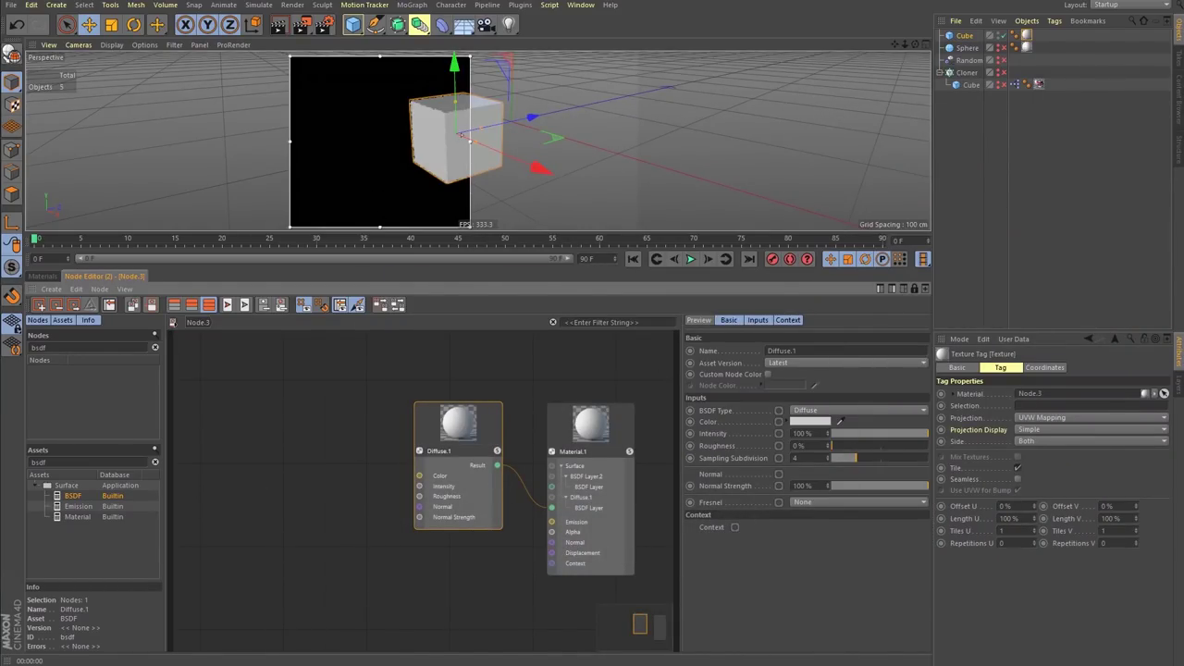
pyautogui.hotkey('alt', 'Tab')
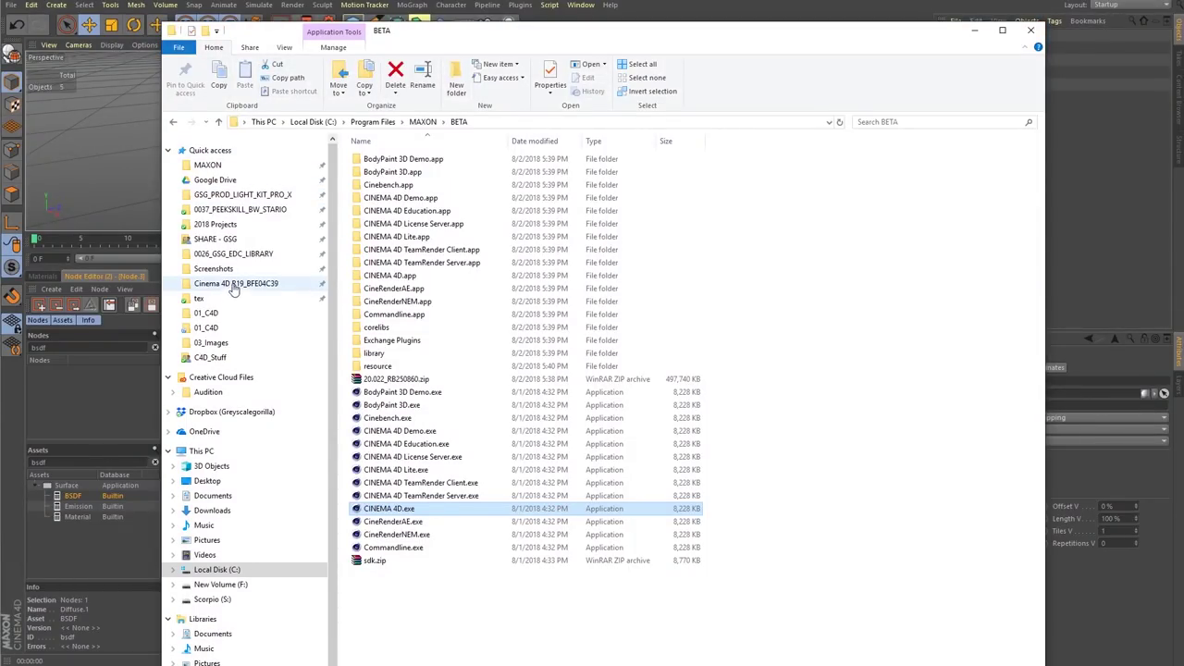
pyautogui.click(231, 412)
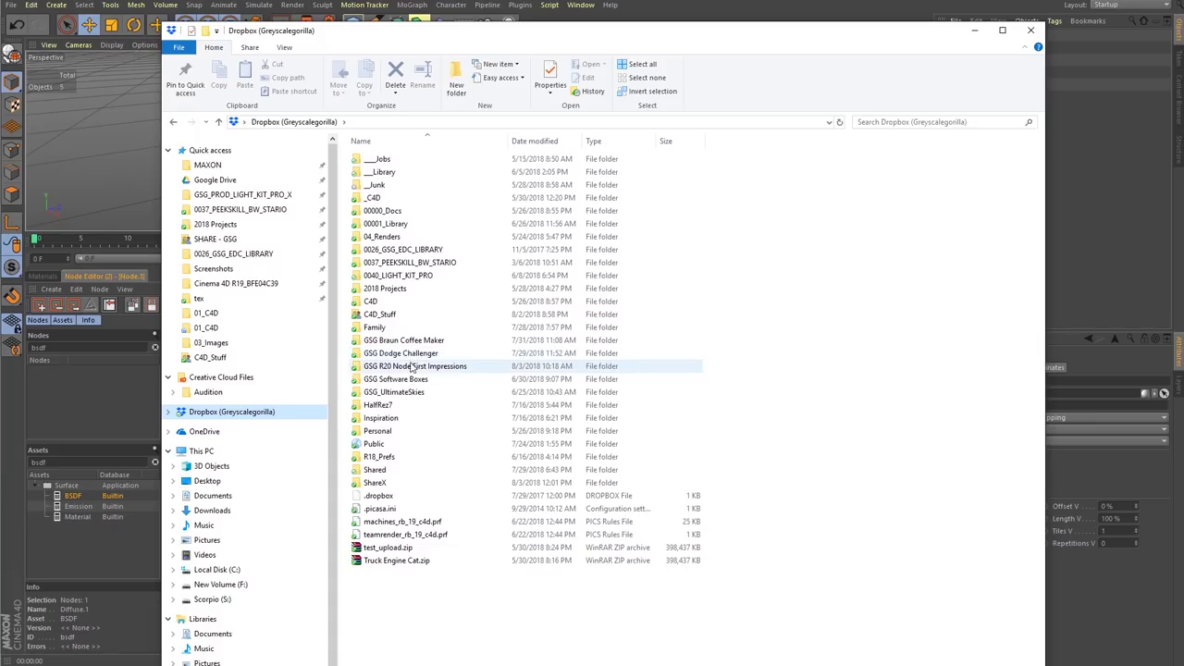
pyautogui.doubleClick(413, 367)
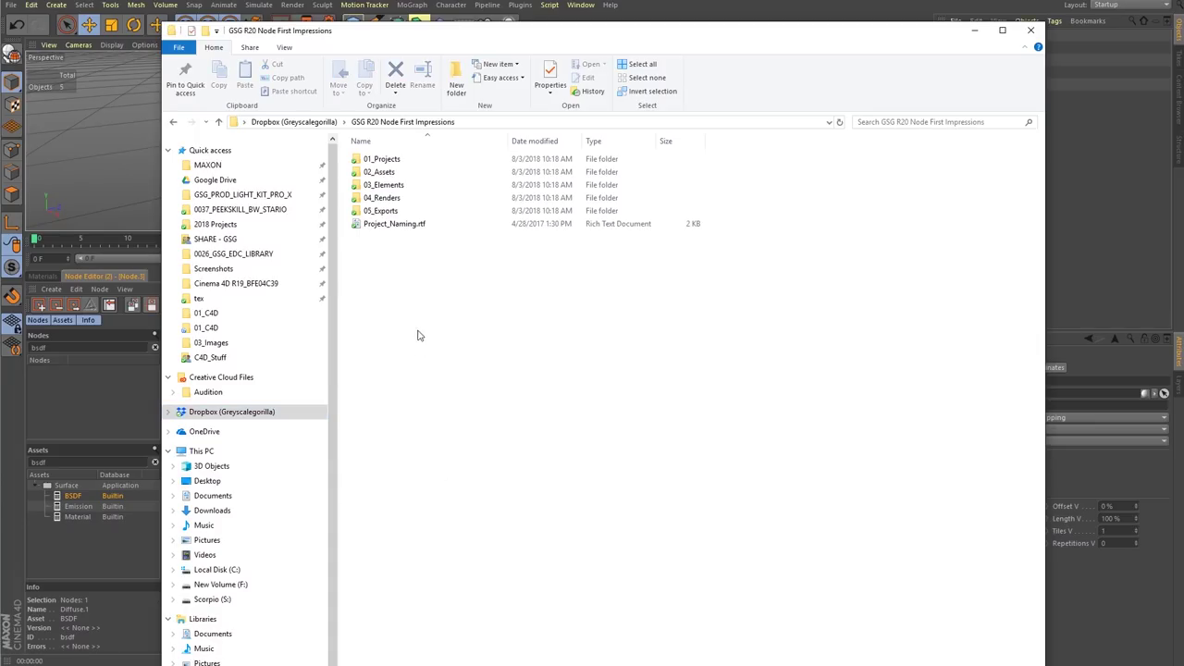
pyautogui.doubleClick(394, 185)
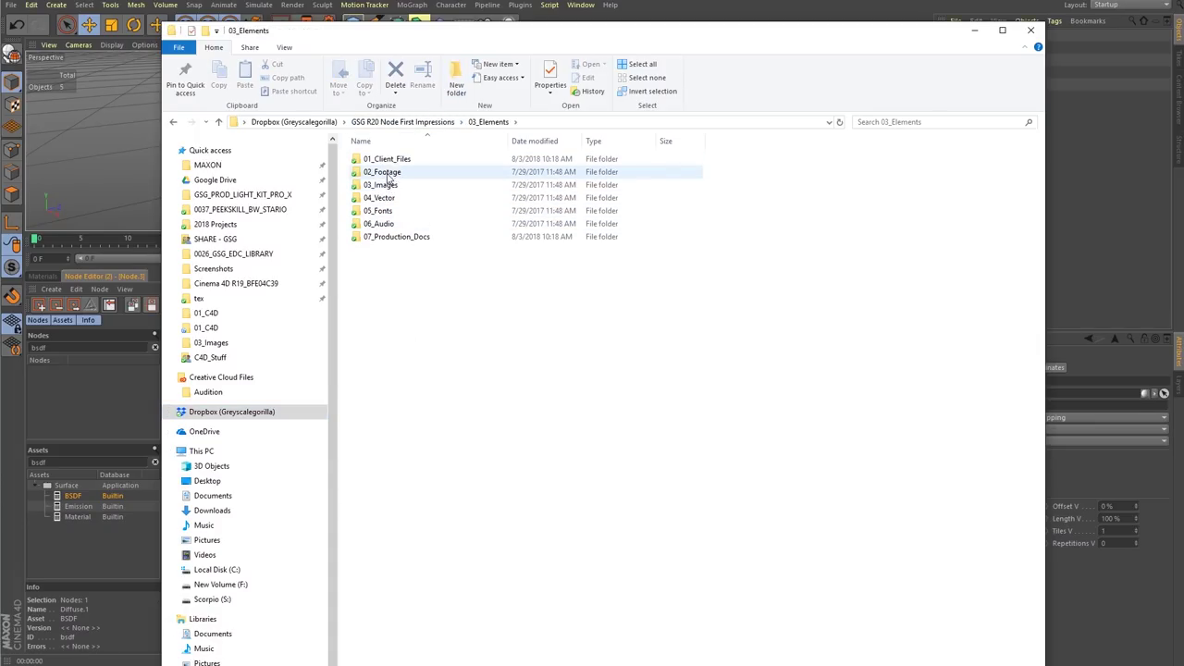
pyautogui.hotkey('alt', 'Left')
pyautogui.doubleClick(397, 161)
pyautogui.doubleClick(397, 161)
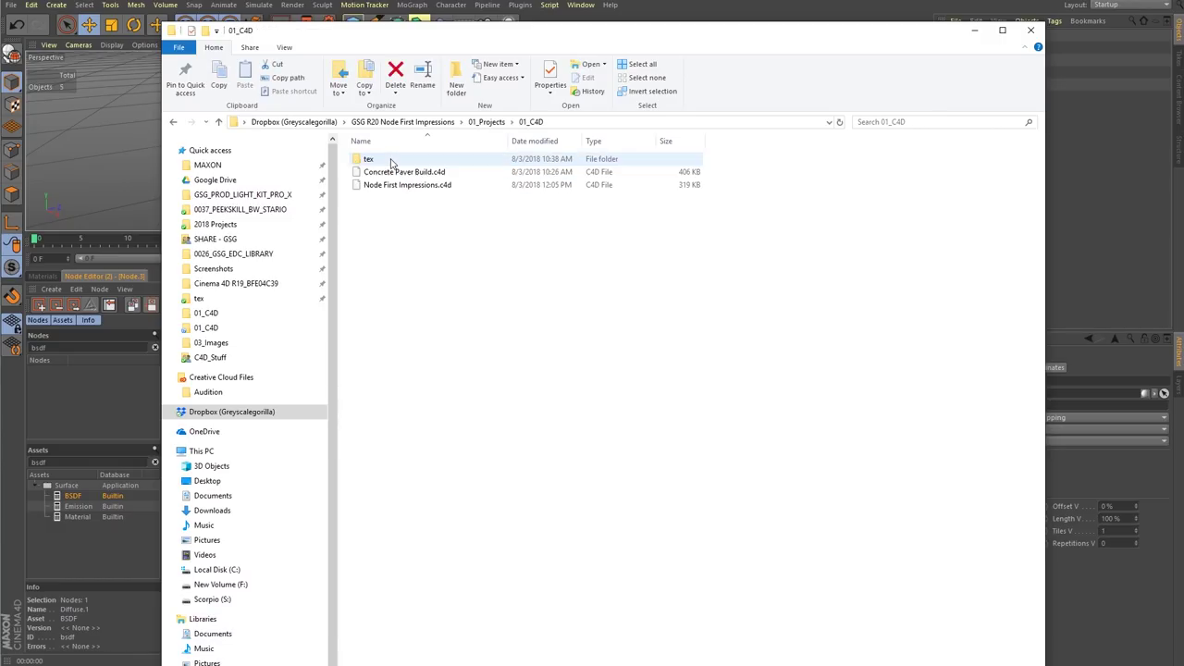
pyautogui.doubleClick(389, 161)
pyautogui.moveTo(571, 28); pyautogui.dragTo(900, 145)
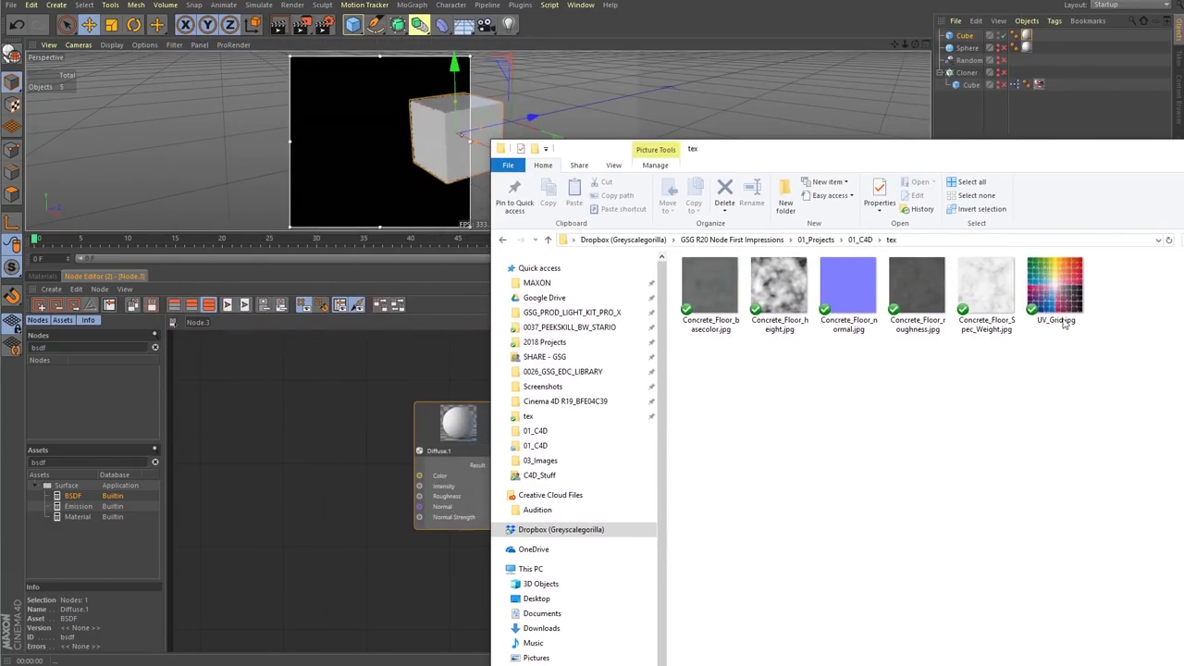
# - Try to bring UV_Grid.jpg from the tex folder into the Node.3 node graph as a texture
pyautogui.moveTo(1055, 294); pyautogui.dragTo(245, 468)
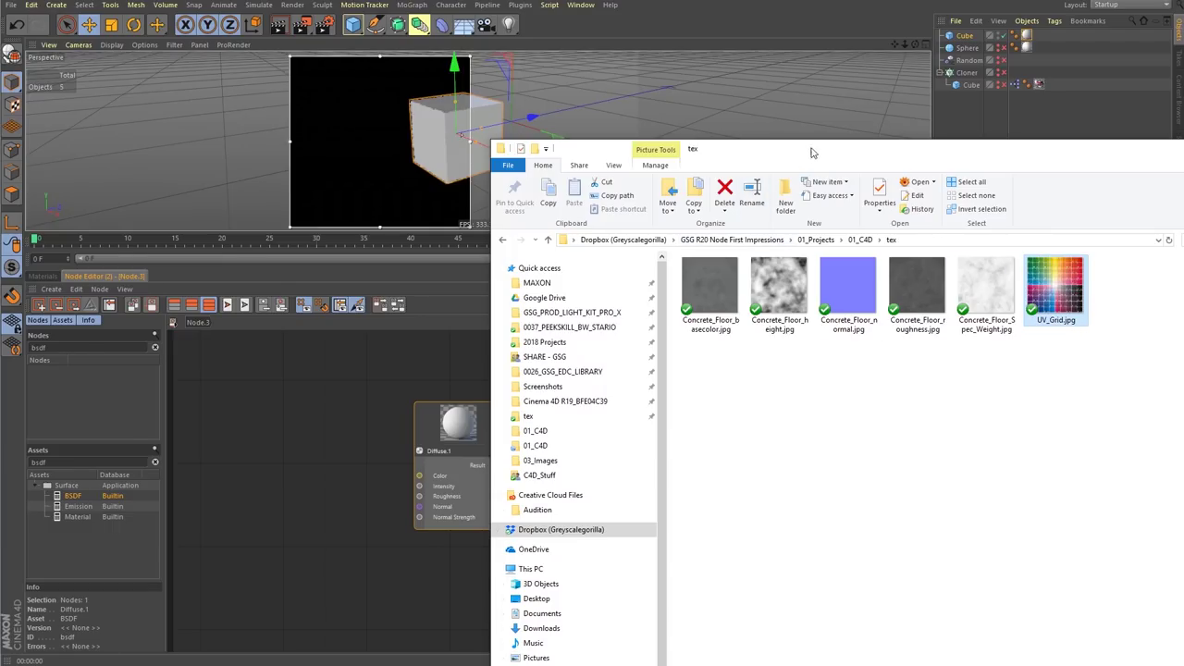
pyautogui.moveTo(814, 148); pyautogui.dragTo(1087, 177)
pyautogui.moveTo(297, 517); pyautogui.dragTo(290, 510)
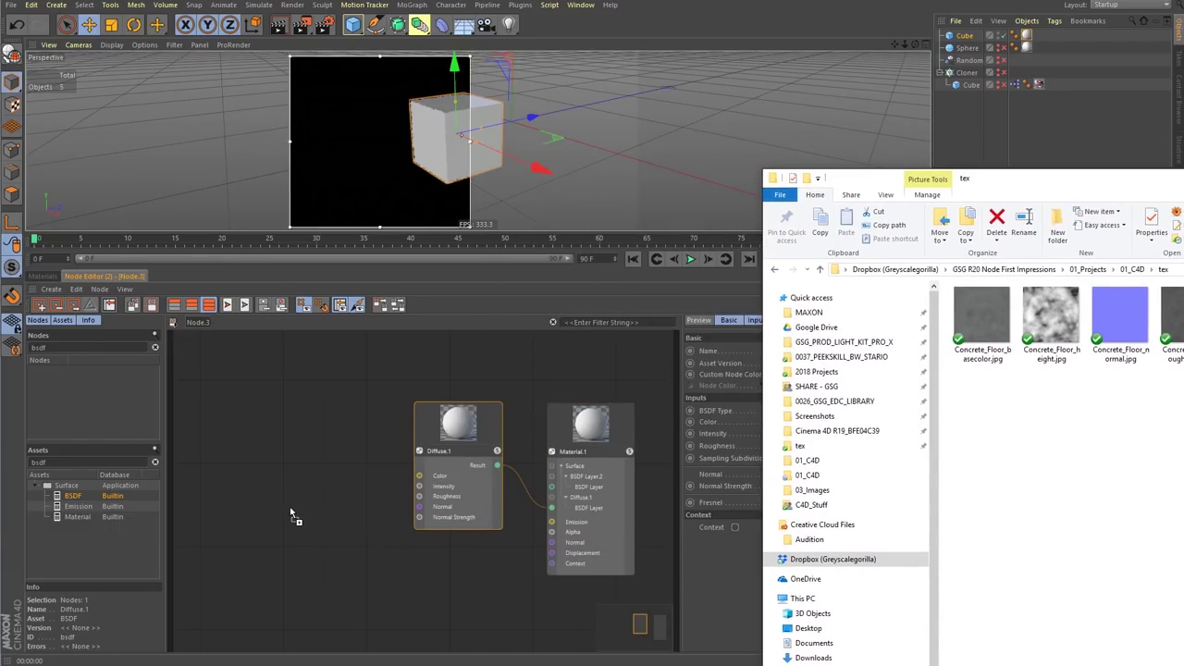
pyautogui.click(328, 491)
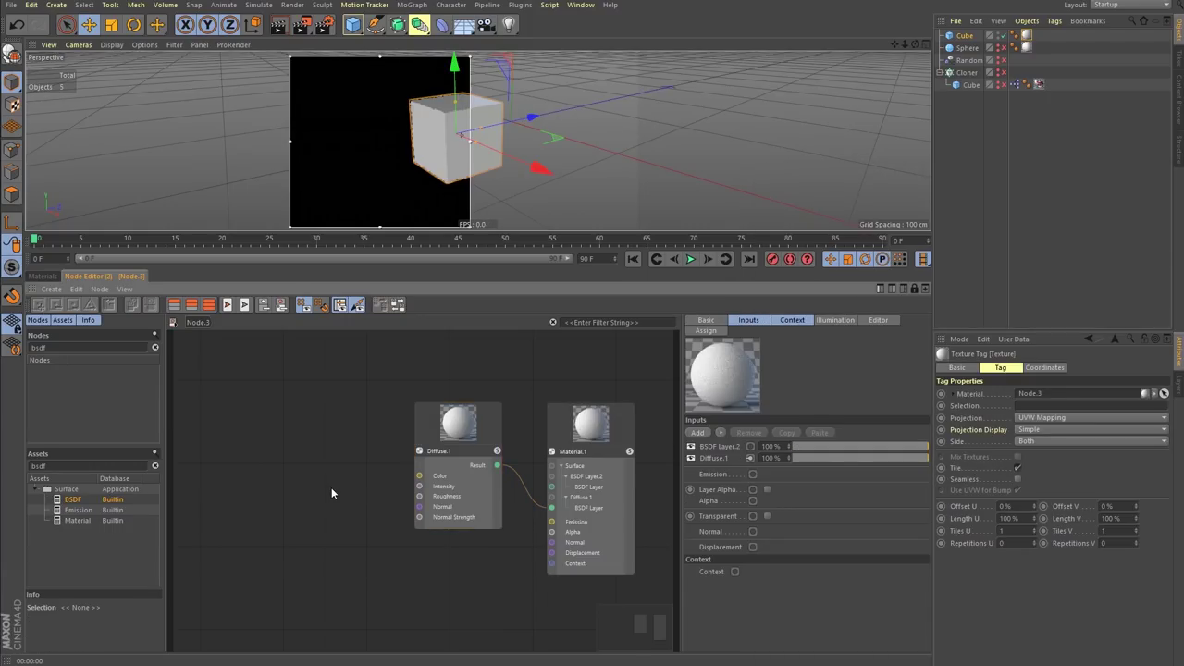
pyautogui.hotkey('alt', 'Tab')
pyautogui.moveTo(1088, 182); pyautogui.dragTo(969, 605)
pyautogui.moveTo(1148, 661); pyautogui.dragTo(294, 450)
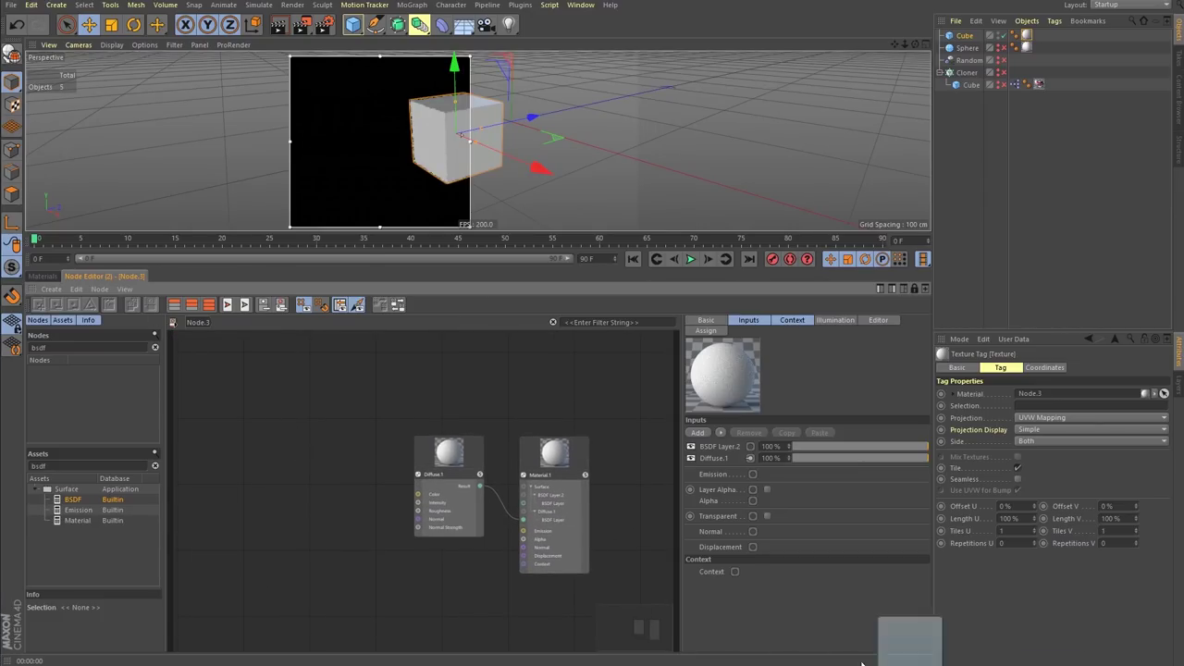
# - Undock the Node Editor into a floating window and clear the filters on its node and asset lists
pyautogui.click(34, 288)
pyautogui.click(54, 292)
pyautogui.moveTo(289, 278); pyautogui.dragTo(382, 164)
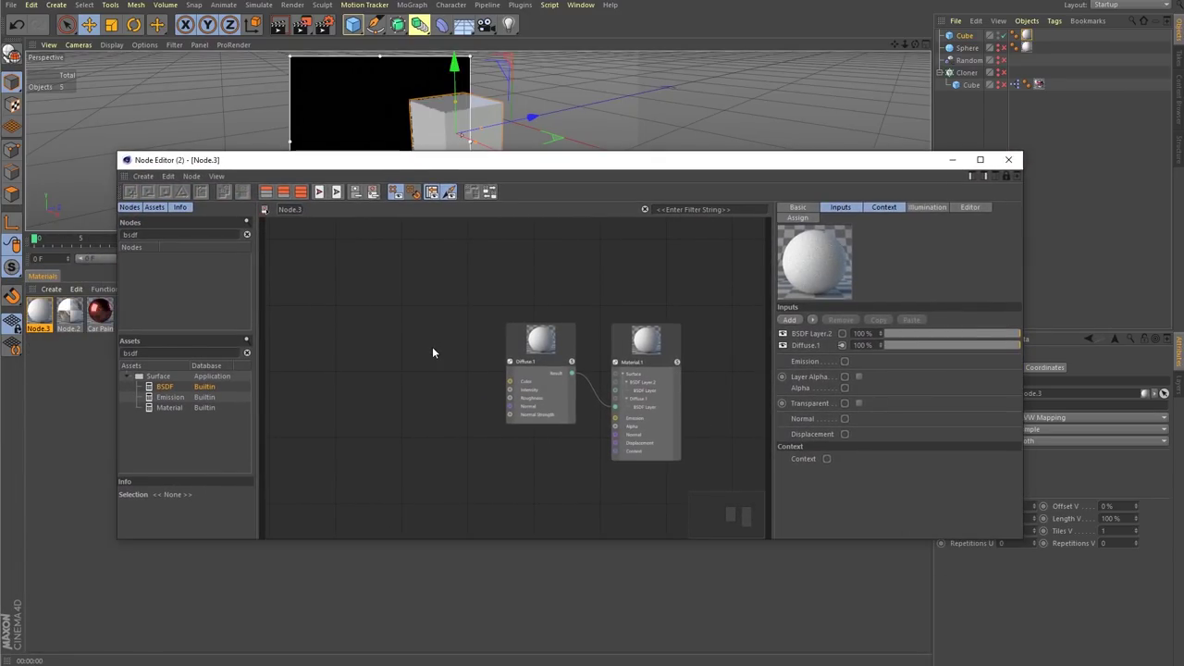
pyautogui.click(247, 353)
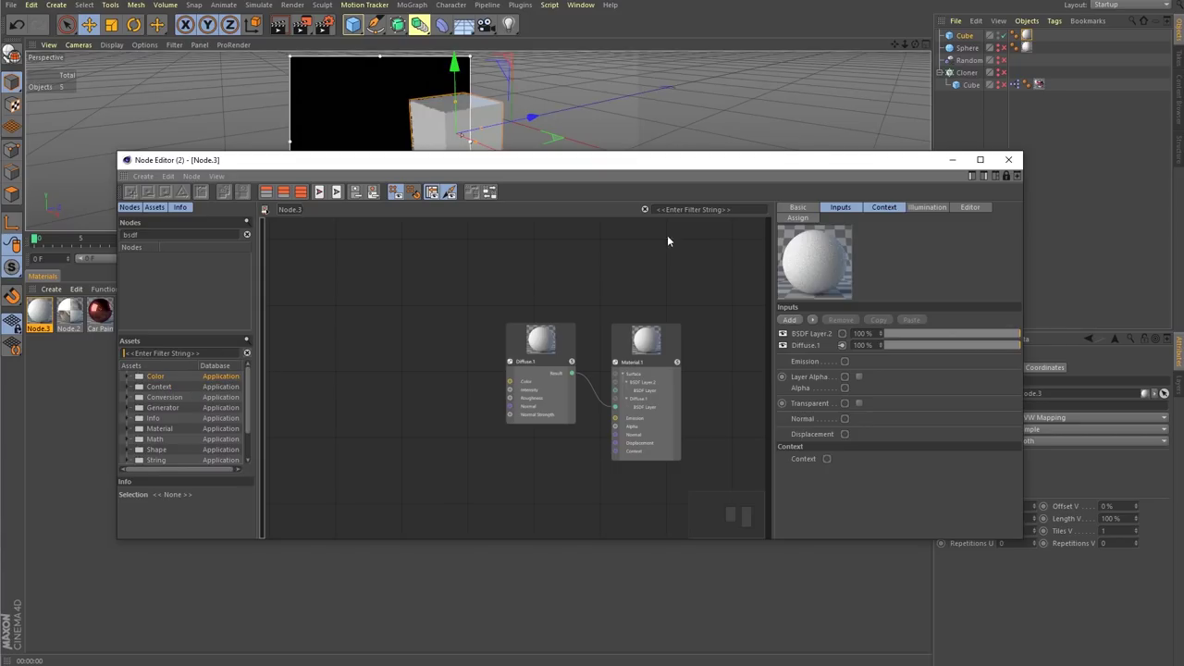
pyautogui.click(248, 235)
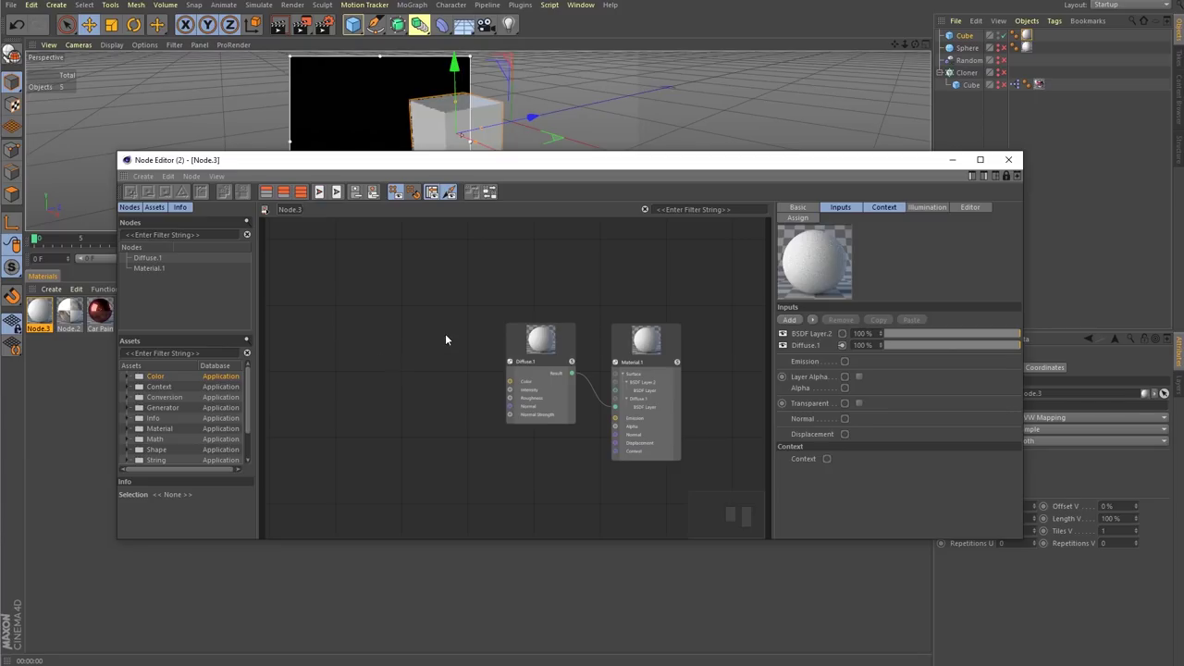
# - Close the floating Node.3 Node Editor and create a new node material
pyautogui.click(1009, 160)
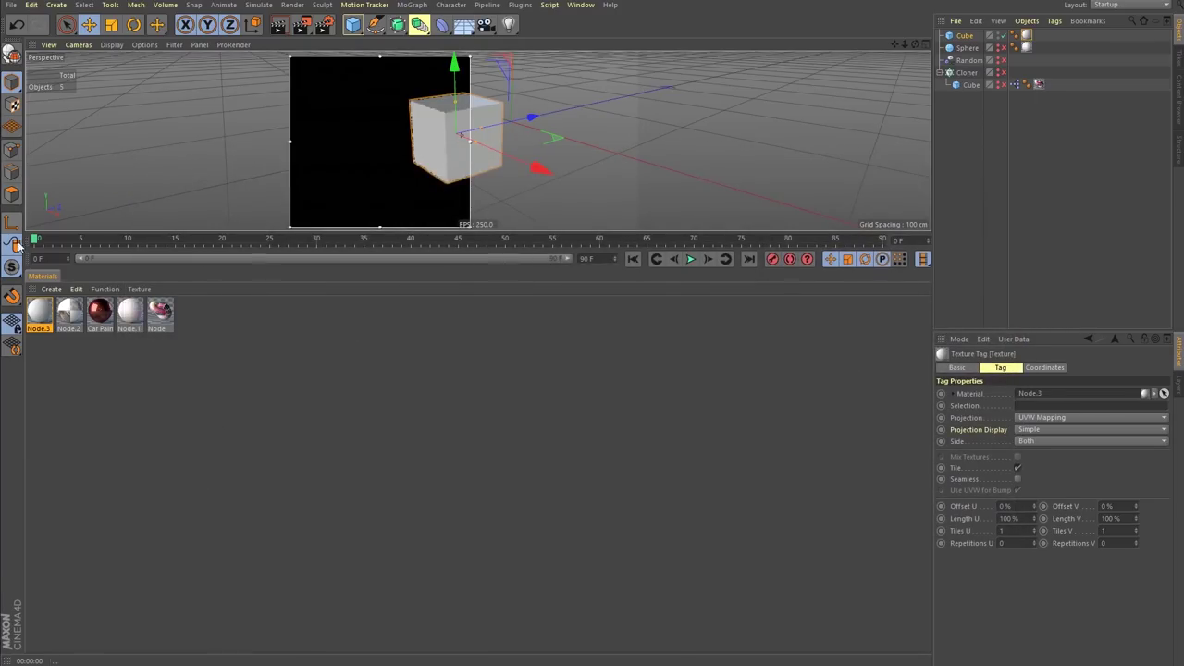
pyautogui.click(50, 288)
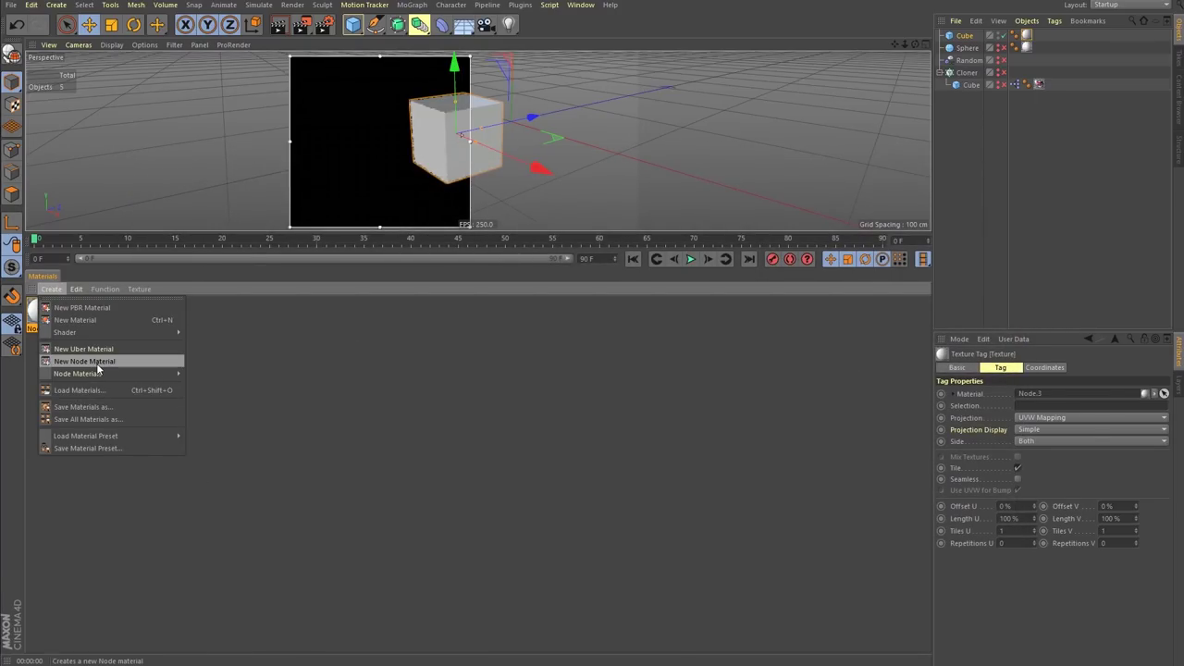
pyautogui.click(93, 361)
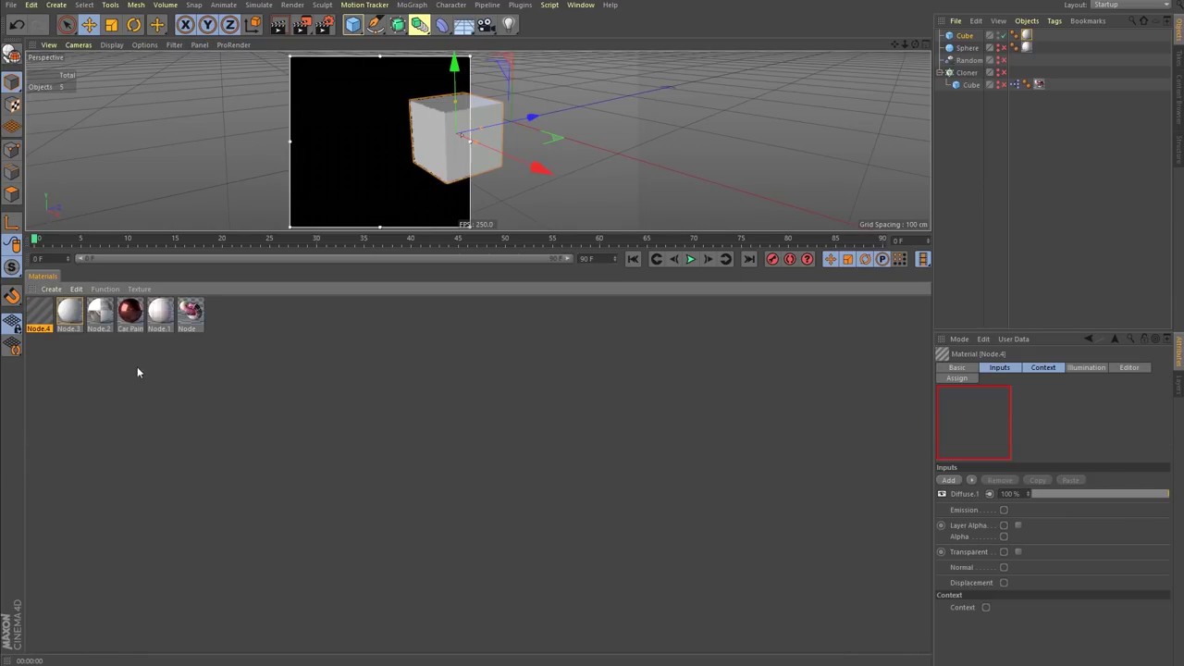
# - Open the Node.4 material's node graph and bring UV_Grid.jpg from the tex folder into it as an image node
pyautogui.doubleClick(45, 316)
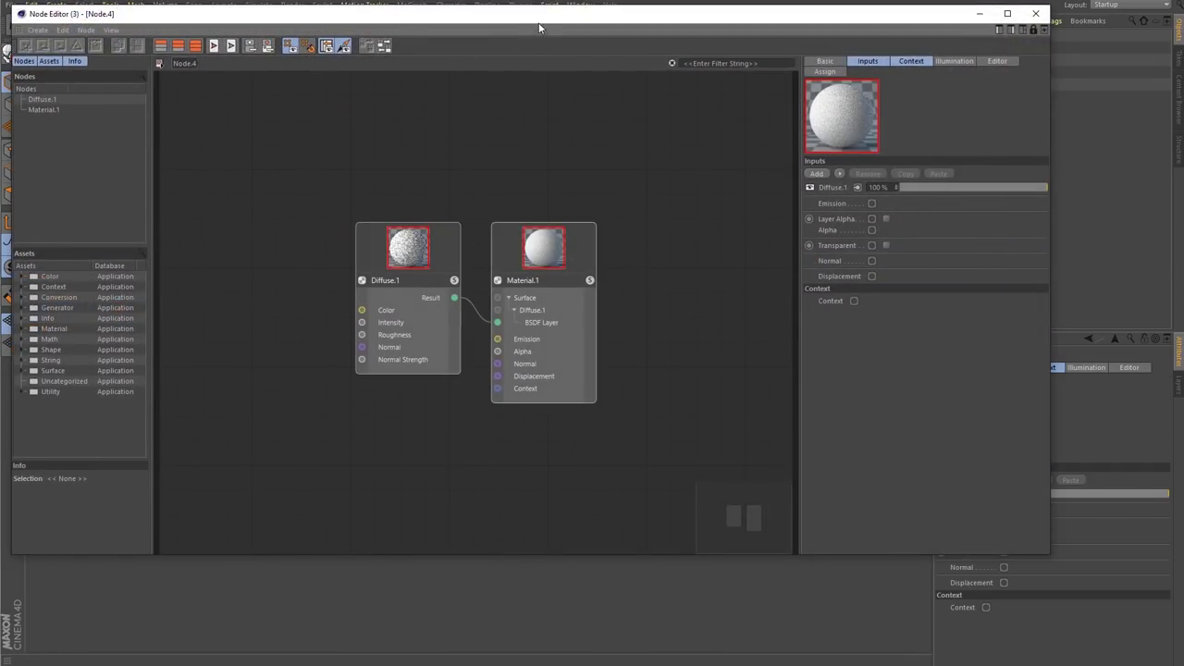
pyautogui.moveTo(539, 12); pyautogui.dragTo(623, 112)
pyautogui.moveTo(846, 552); pyautogui.dragTo(346, 275)
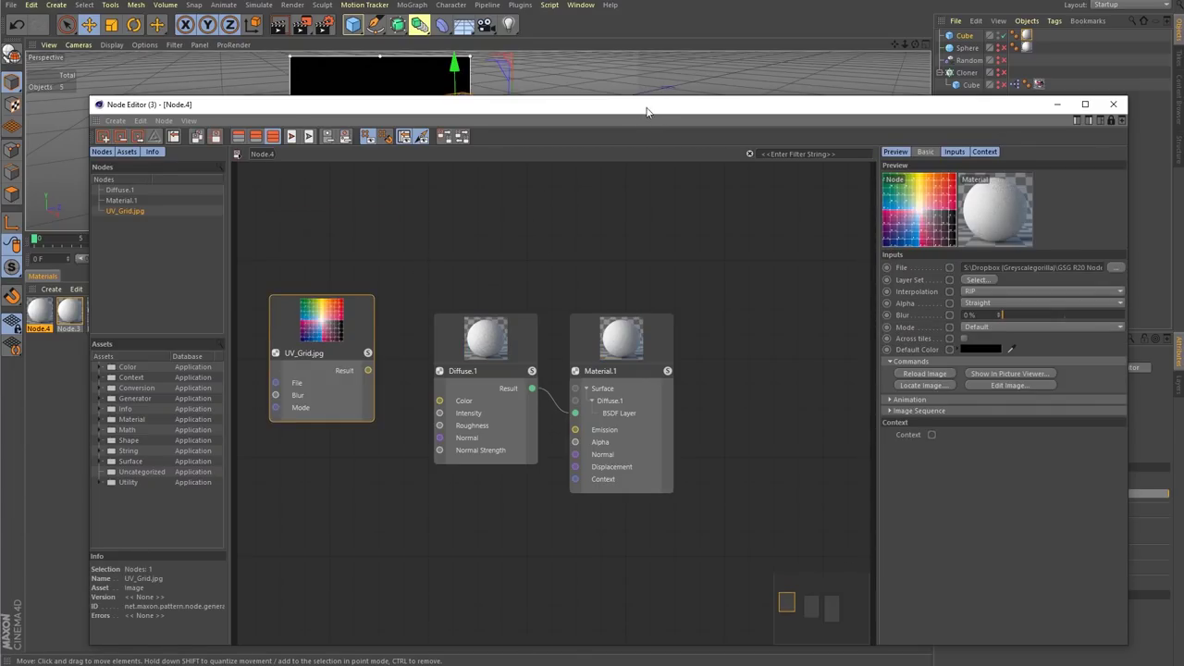
# - Apply the Node.4 material to the cube and dock the floating Node Editor alongside the material manager
pyautogui.moveTo(392, 104); pyautogui.dragTo(502, 292)
pyautogui.click(49, 317)
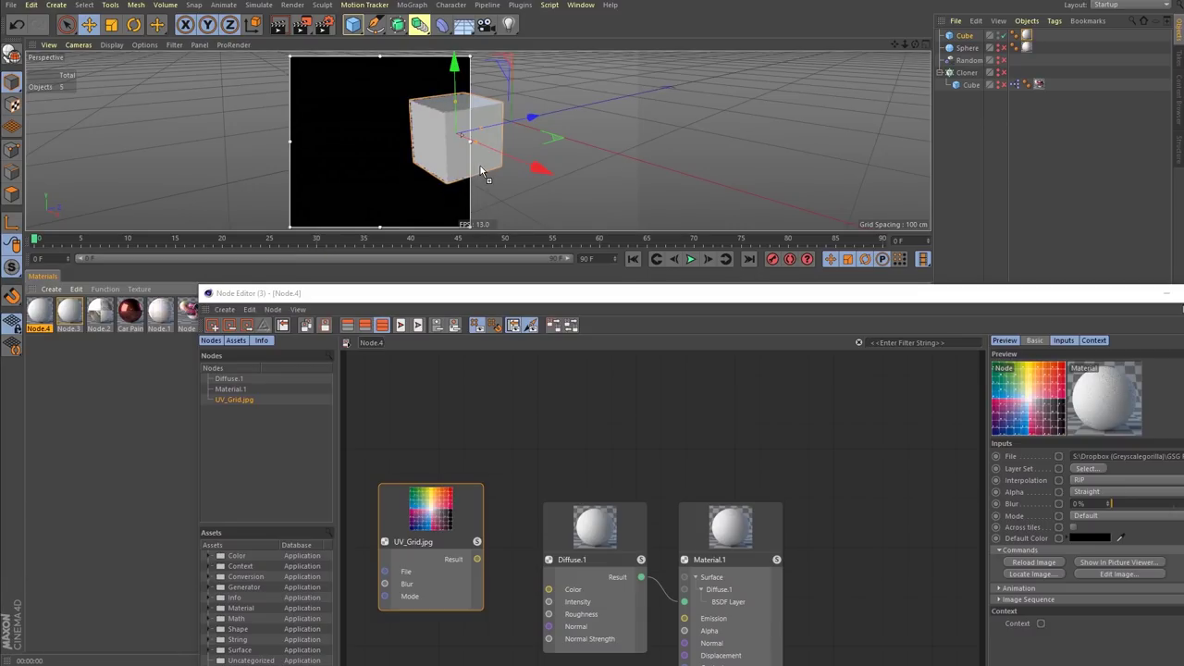
pyautogui.moveTo(209, 311); pyautogui.dragTo(38, 292)
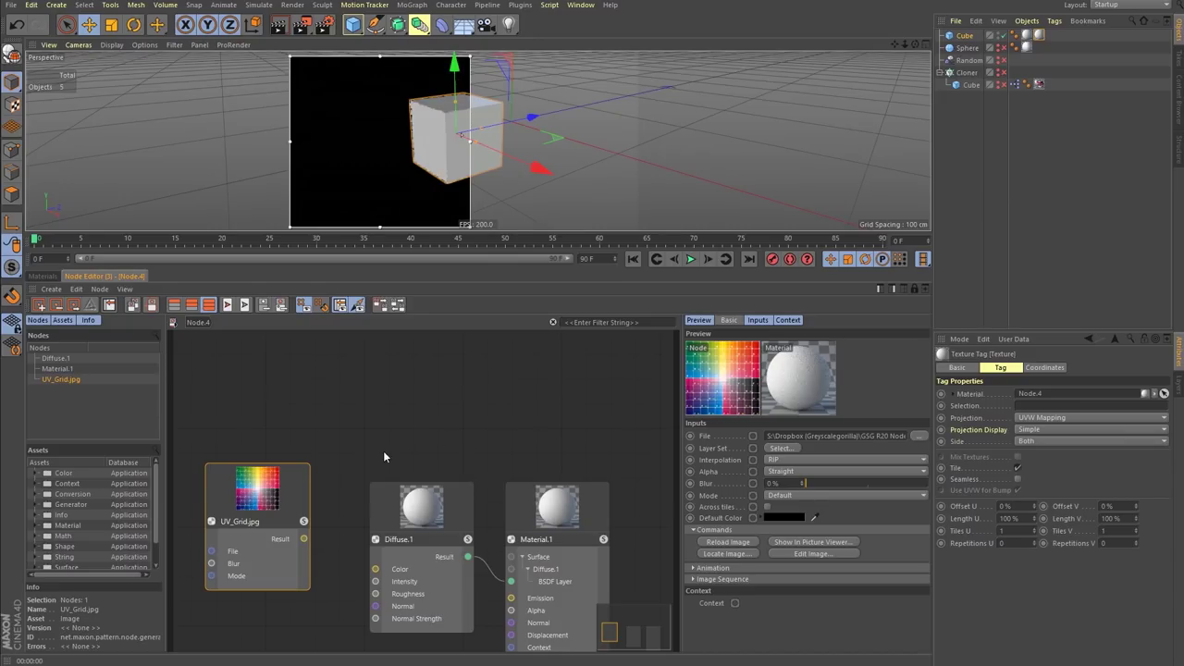
# - Connect the UV_Grid.jpg Result to the Diffuse node's Color input and check the Node.4 material thumbnail
pyautogui.moveTo(384, 457); pyautogui.dragTo(387, 391, button='middle')
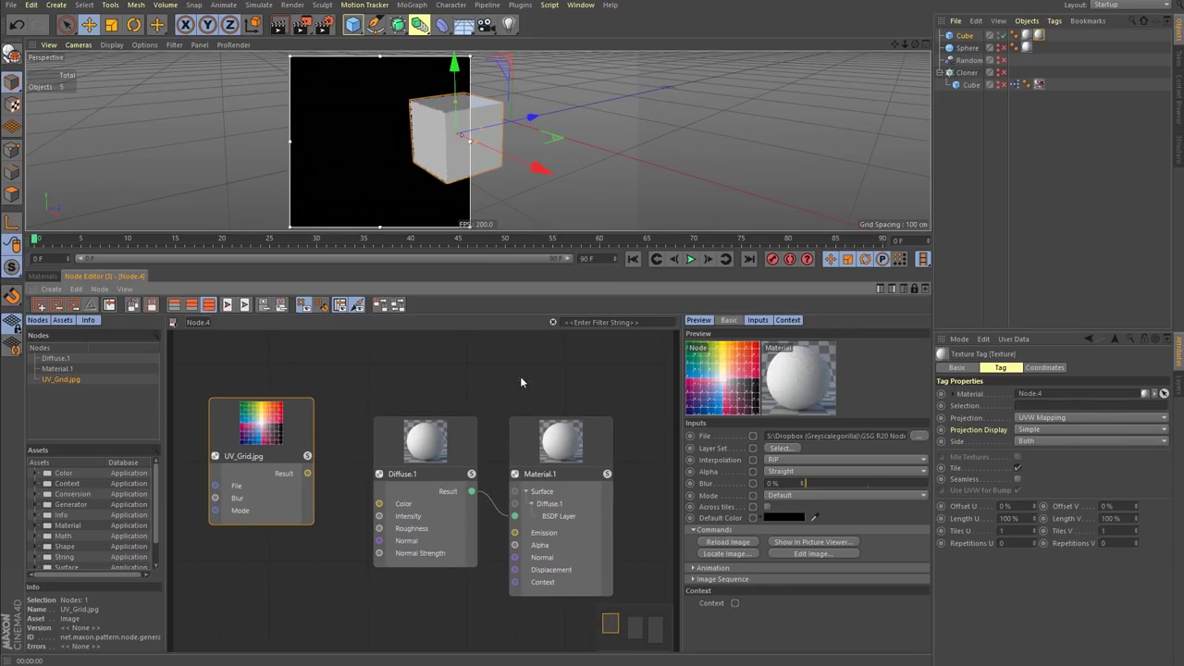
pyautogui.click(353, 592)
pyautogui.moveTo(291, 437); pyautogui.dragTo(379, 503)
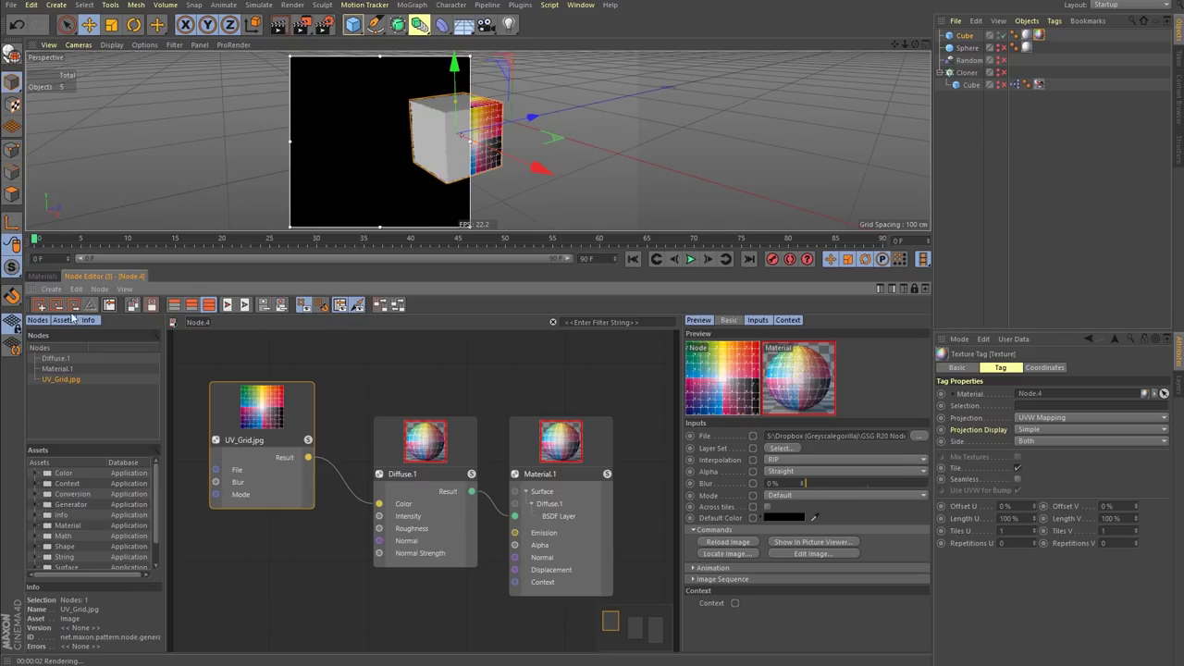
pyautogui.click(42, 276)
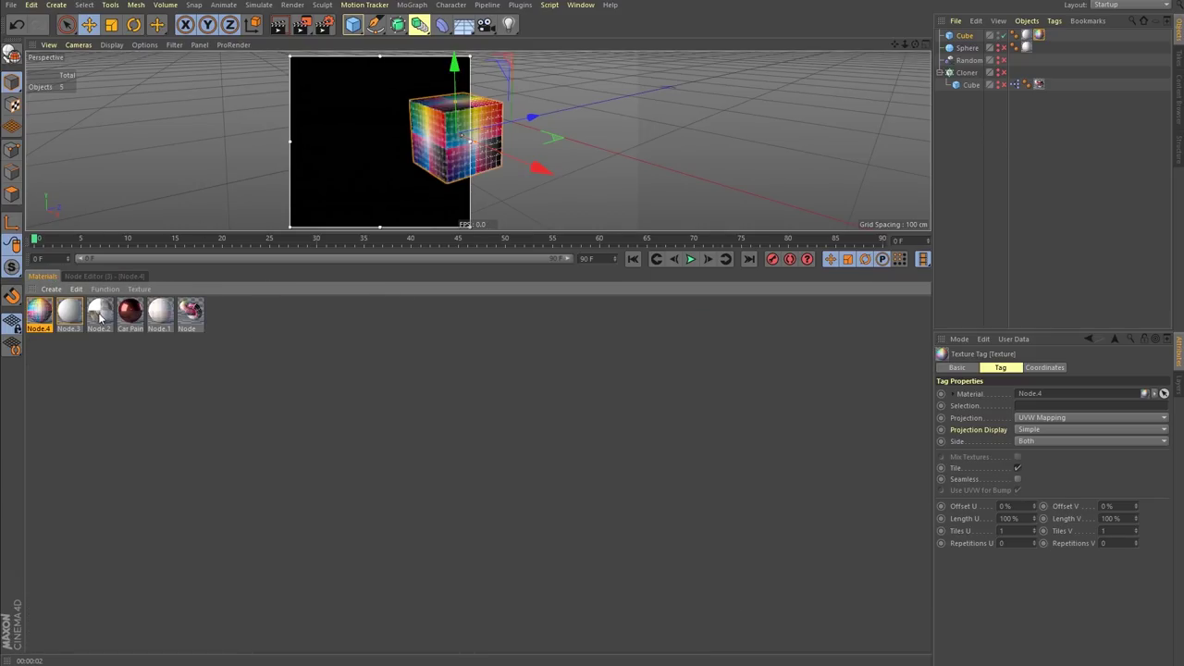
pyautogui.click(102, 276)
# - Rearrange the graph by shifting the Diffuse node up beside the image node and raising UV_Grid.jpg above it
pyautogui.moveTo(278, 405)
pyautogui.mouseDown()
pyautogui.moveTo(282, 434)
pyautogui.moveTo(281, 407)
pyautogui.mouseUp()
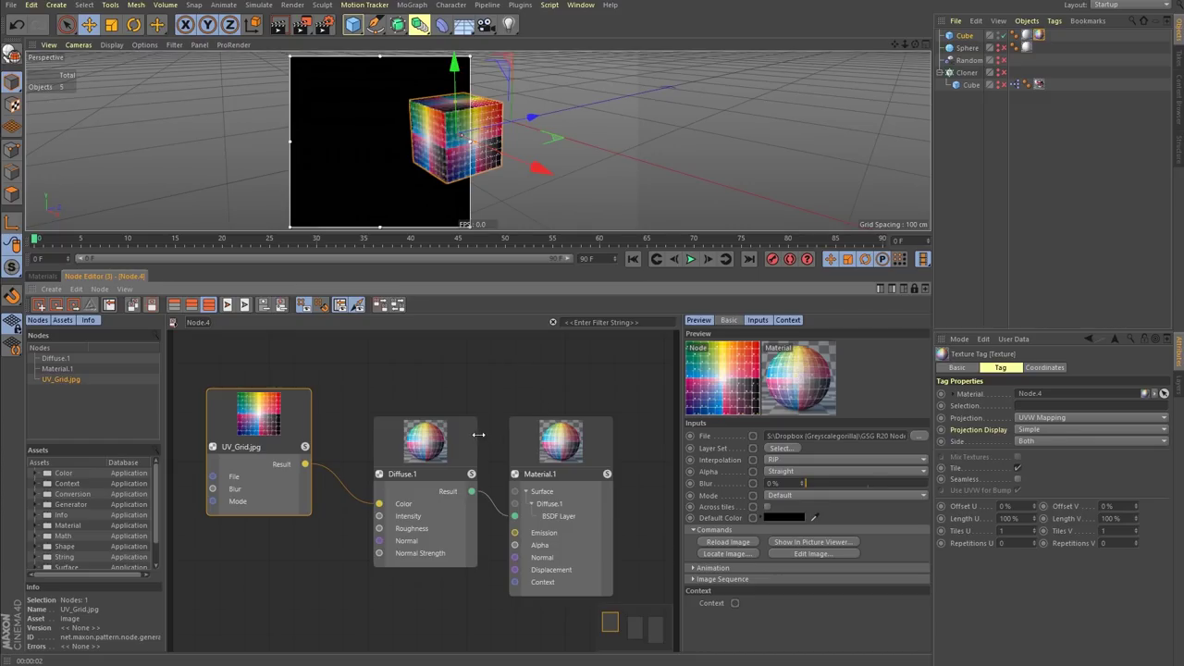
pyautogui.moveTo(478, 434); pyautogui.dragTo(460, 412)
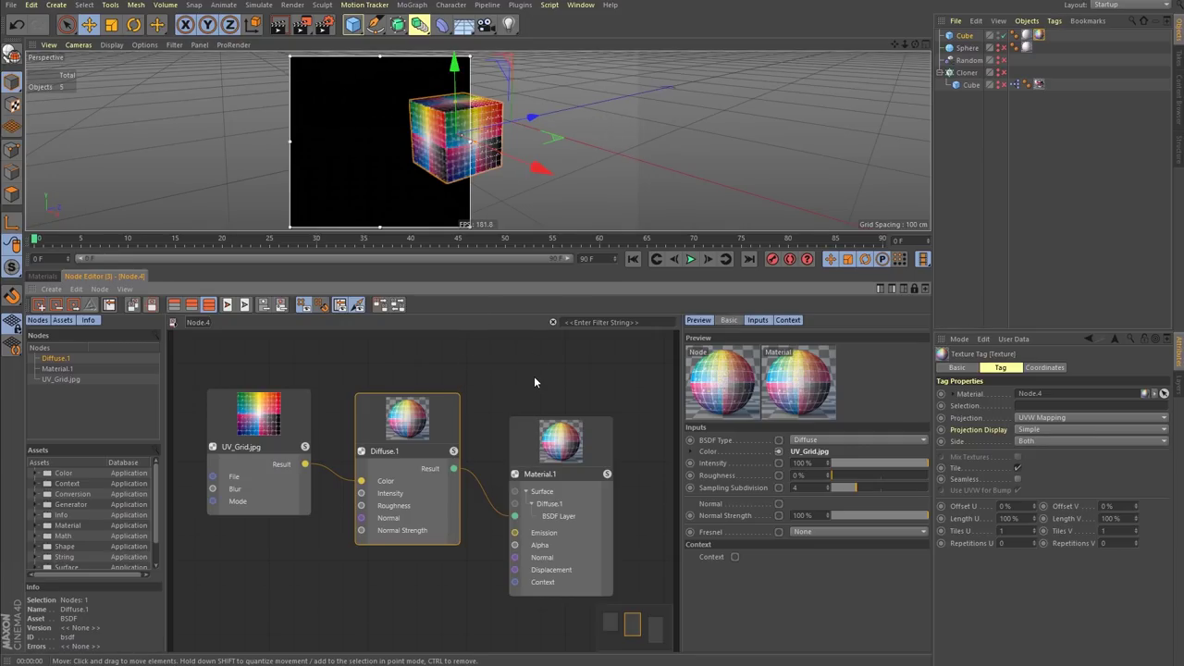
pyautogui.moveTo(536, 377); pyautogui.dragTo(555, 392)
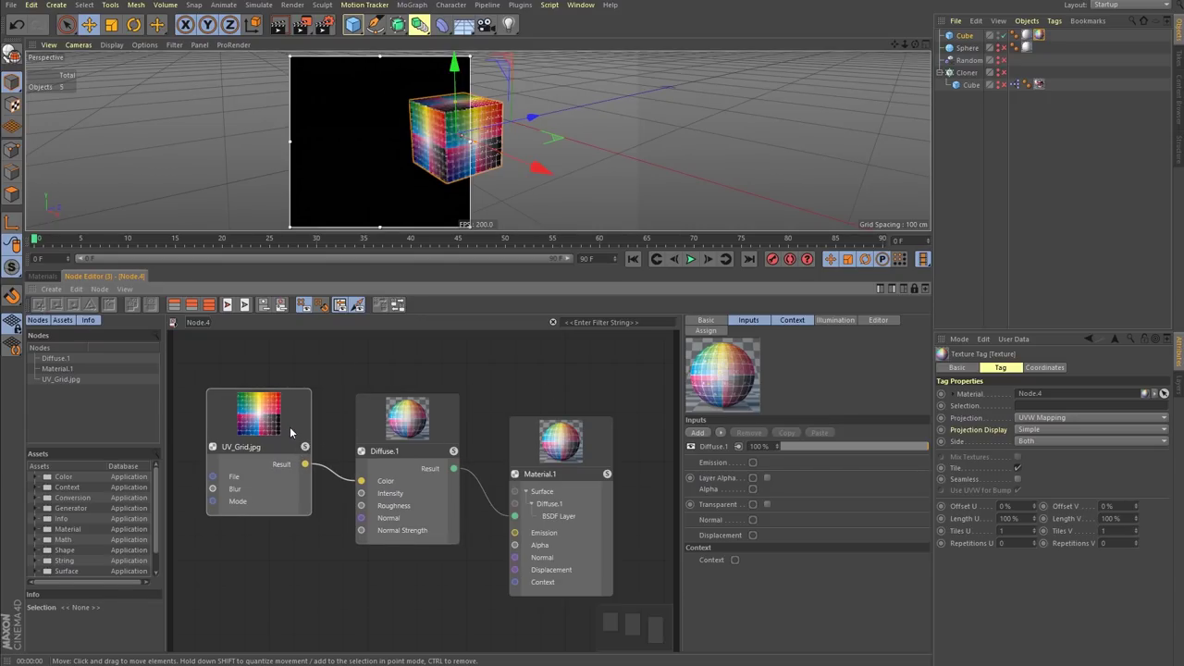
pyautogui.moveTo(290, 426); pyautogui.dragTo(289, 381)
# - Add a Checkerboard node to the Node.4 graph and place it directly below the UV_Grid.jpg node
pyautogui.click(302, 533)
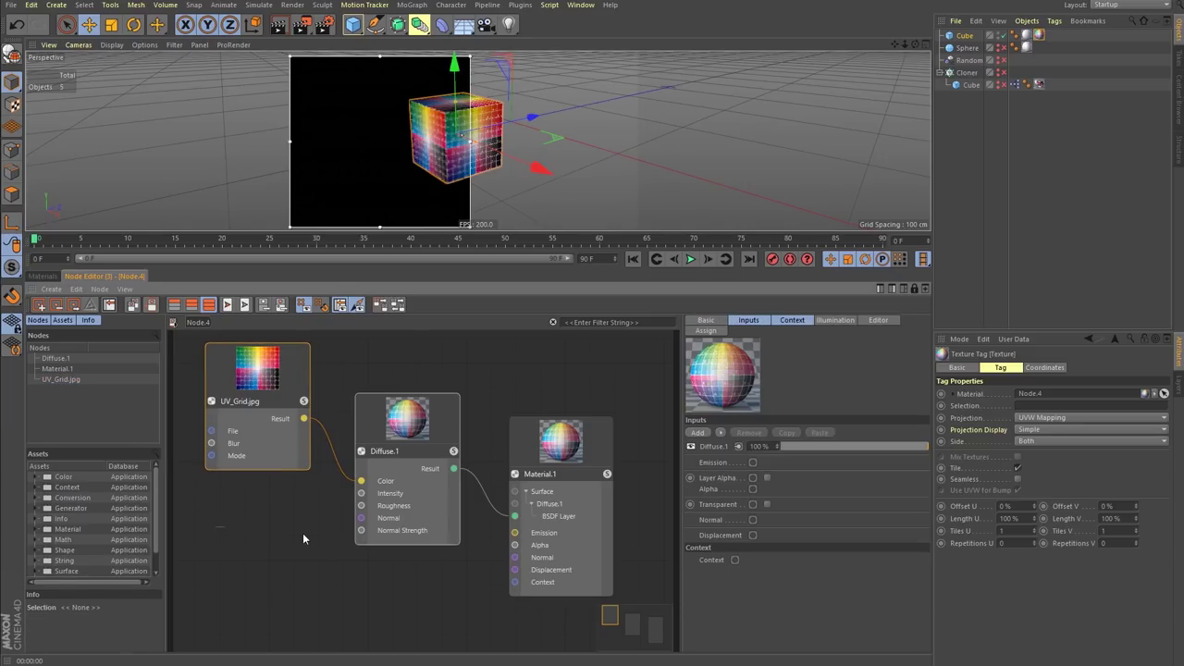
pyautogui.doubleClick(312, 533)
pyautogui.write('noiche')
pyautogui.press('Return')
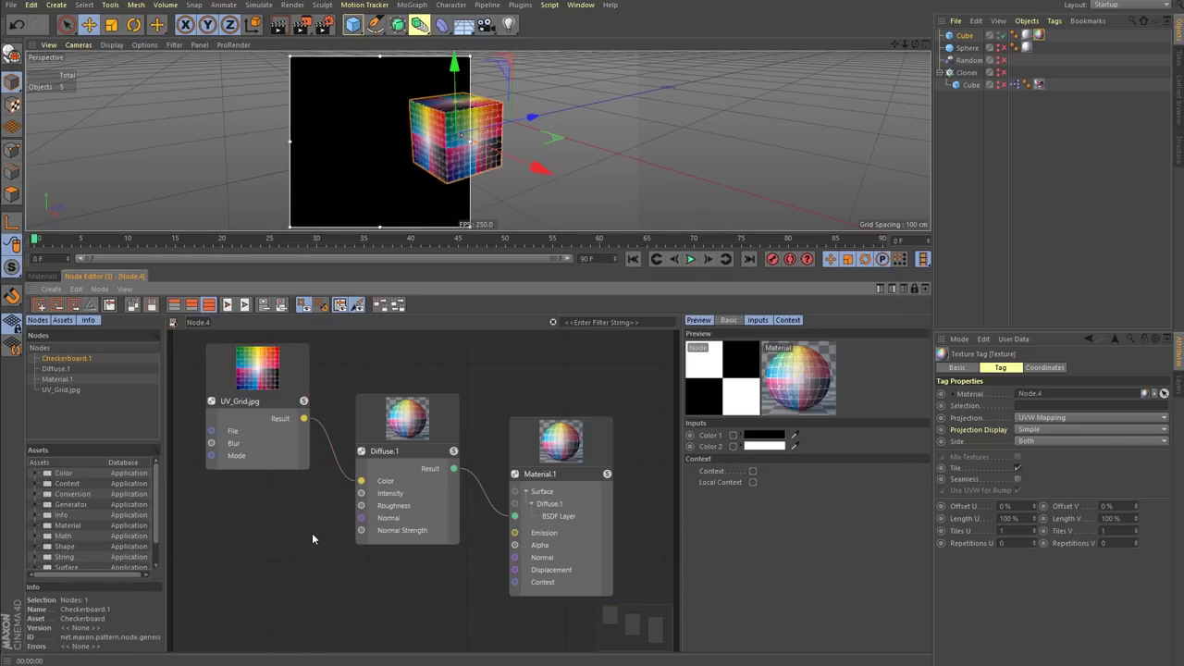
pyautogui.moveTo(431, 475); pyautogui.dragTo(270, 543)
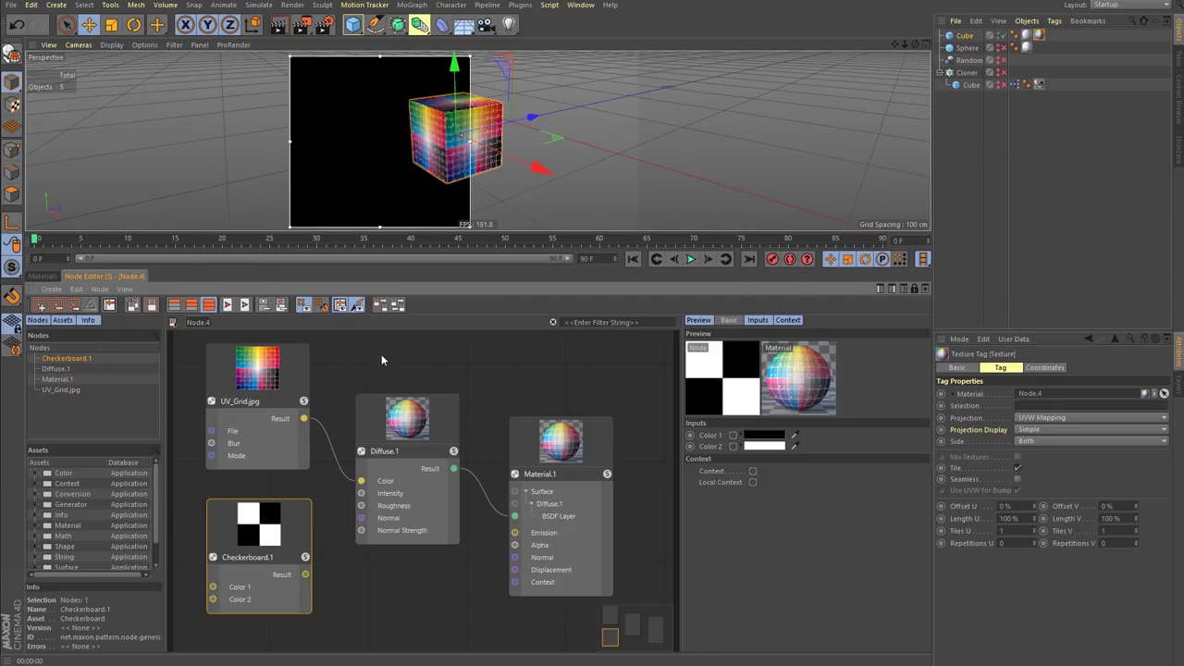
pyautogui.scroll(5, 496, 143)
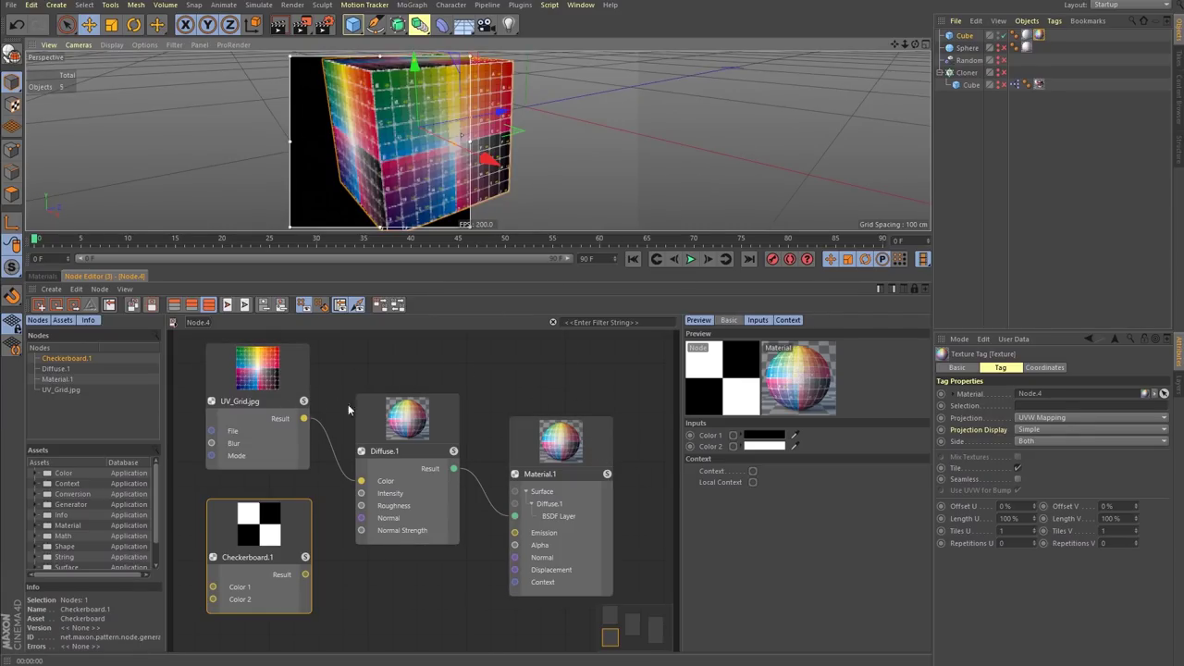
pyautogui.moveTo(291, 530); pyautogui.dragTo(285, 533)
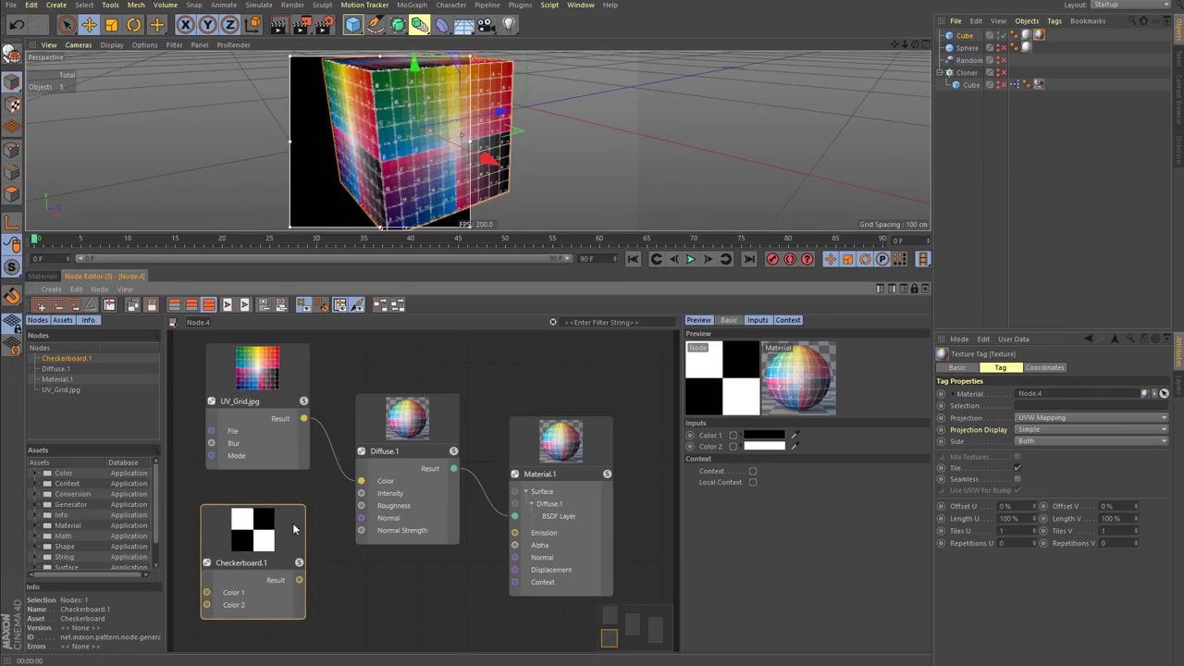
pyautogui.click(386, 609)
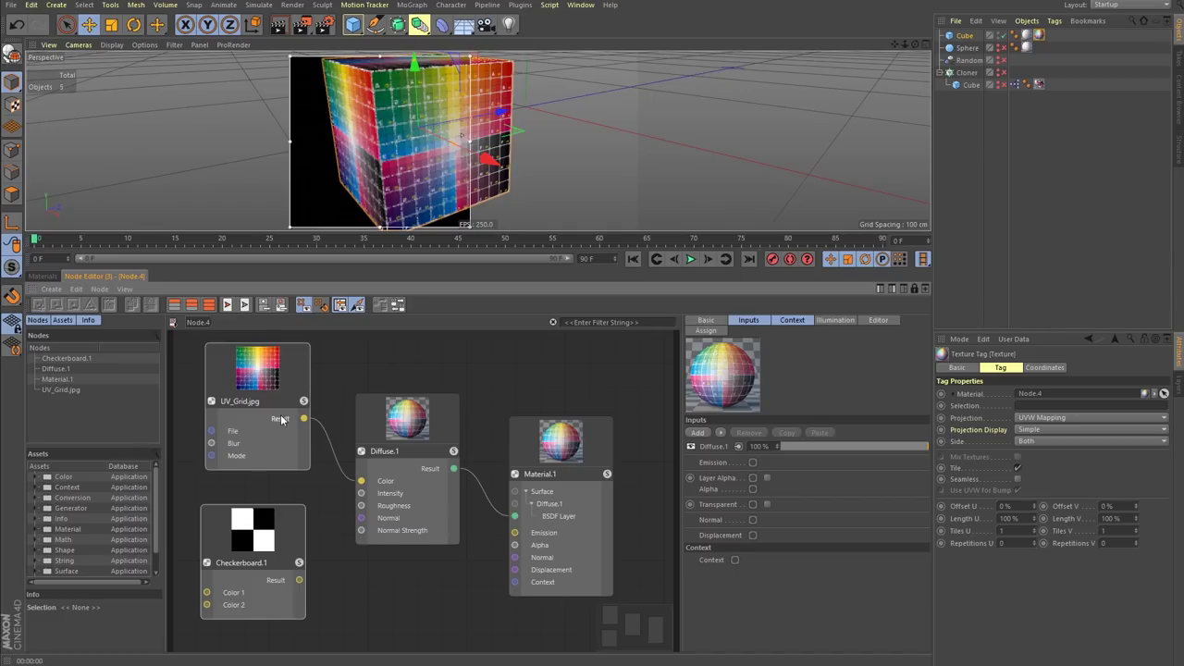
pyautogui.click(77, 290)
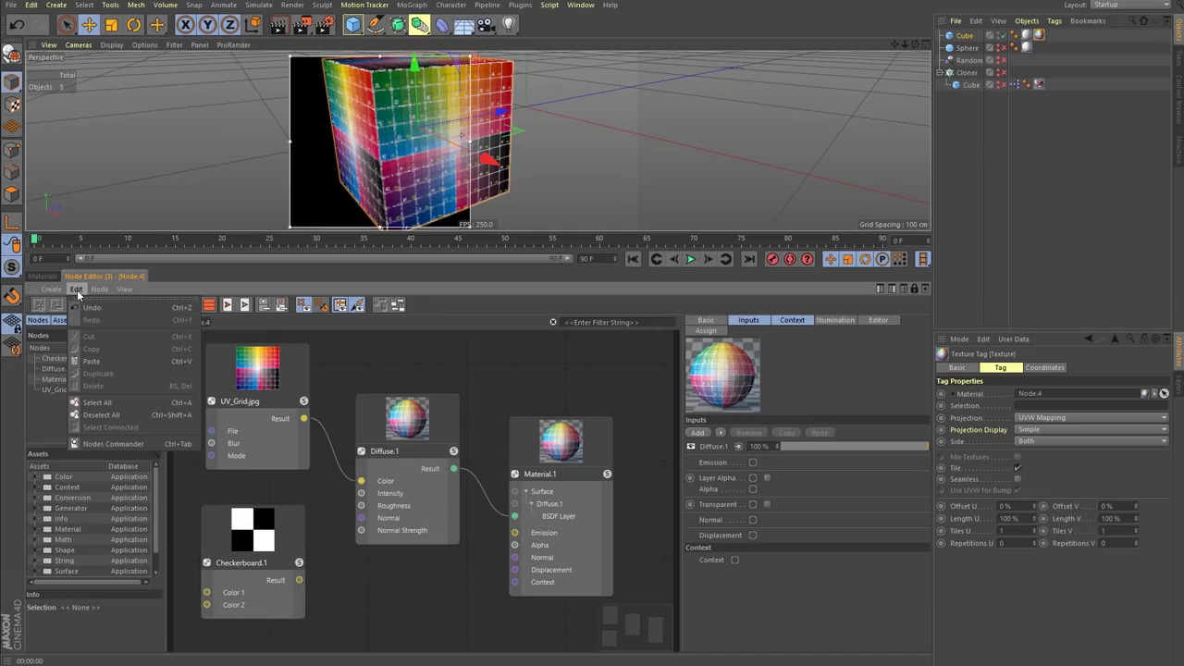
pyautogui.click(125, 289)
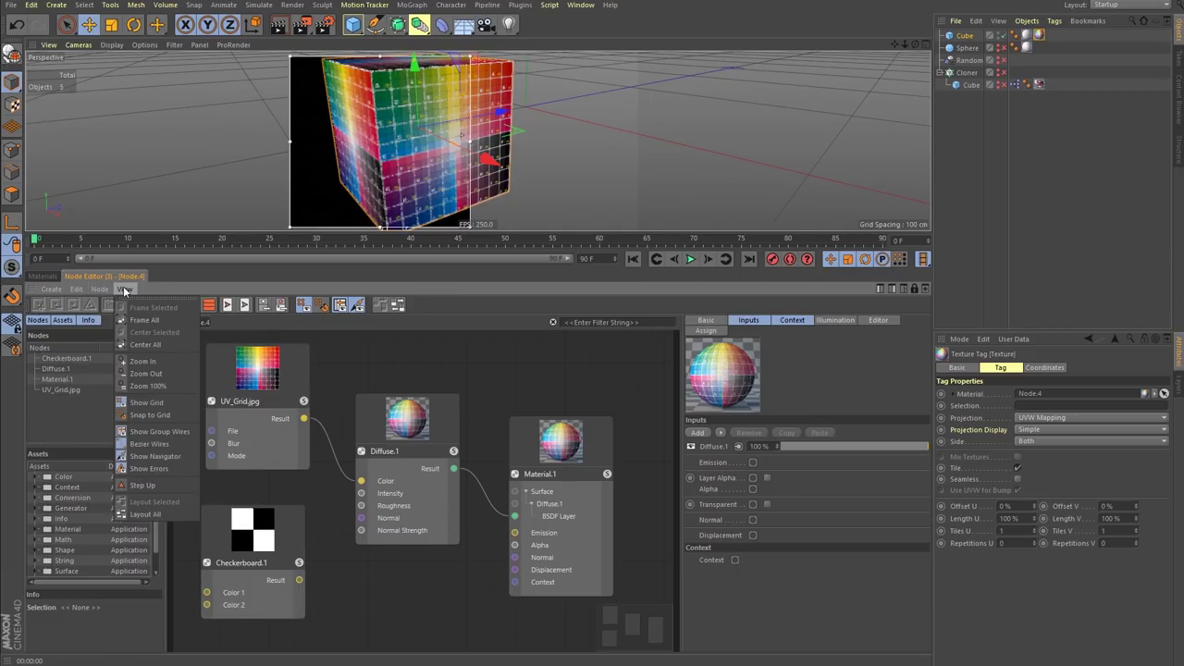
pyautogui.click(58, 290)
pyautogui.moveTo(72, 291)
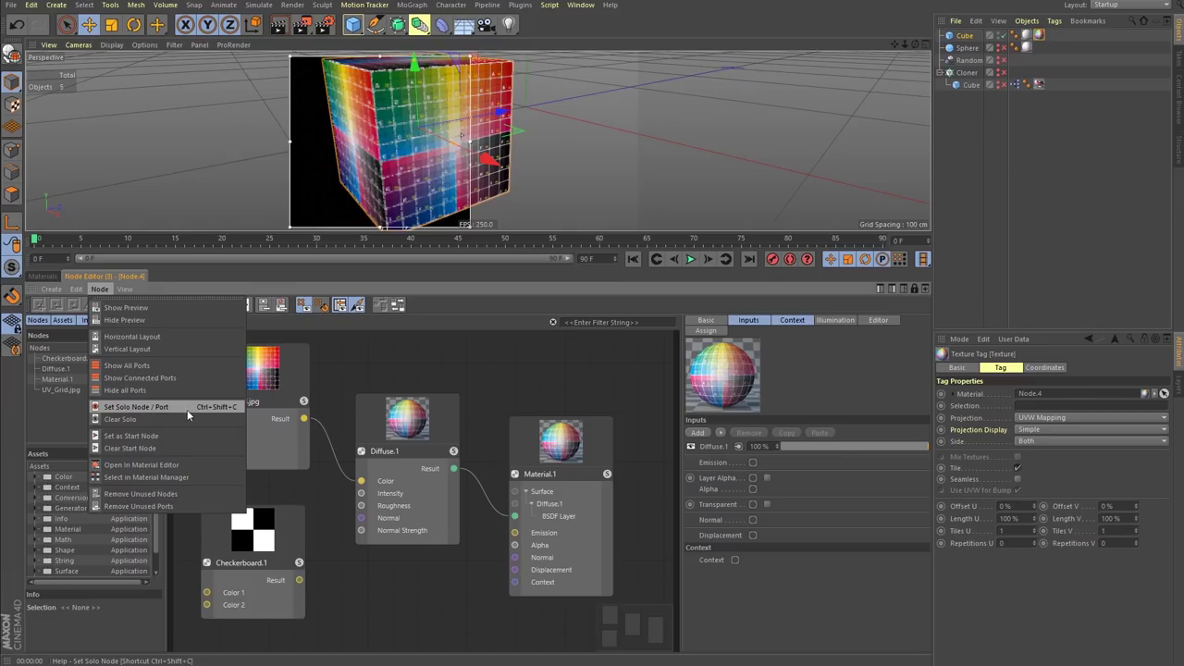
pyautogui.click(363, 371)
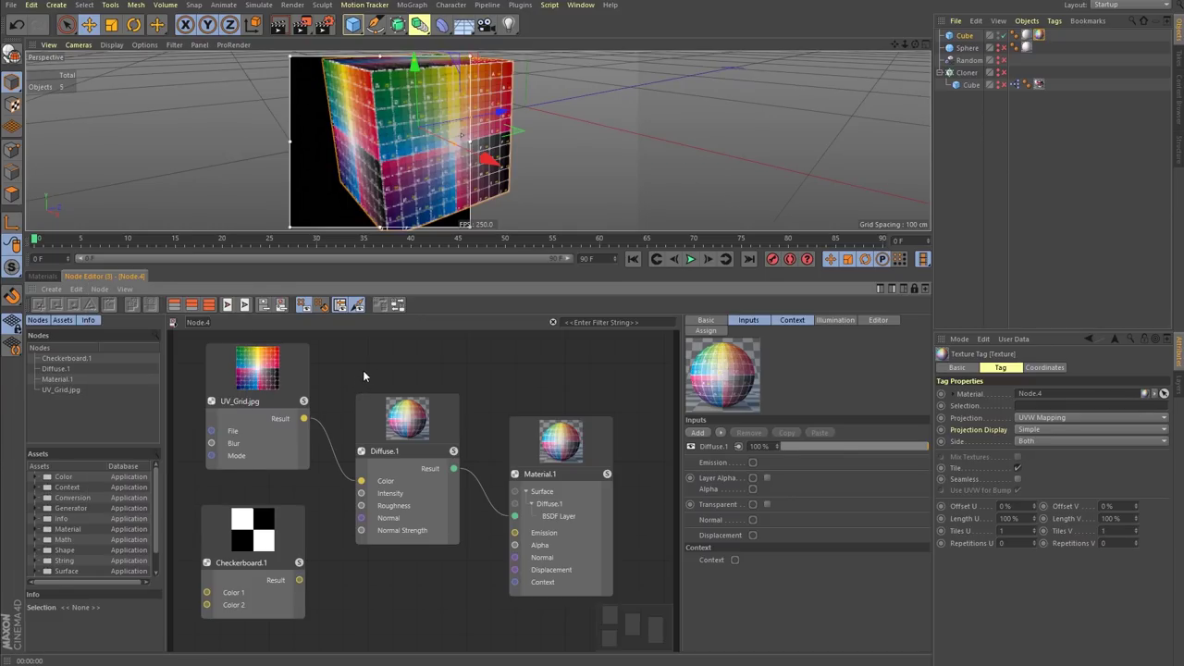
# - Solo the UV_Grid.jpg and Checkerboard nodes alternately to preview each texture on the cube
pyautogui.click(304, 402)
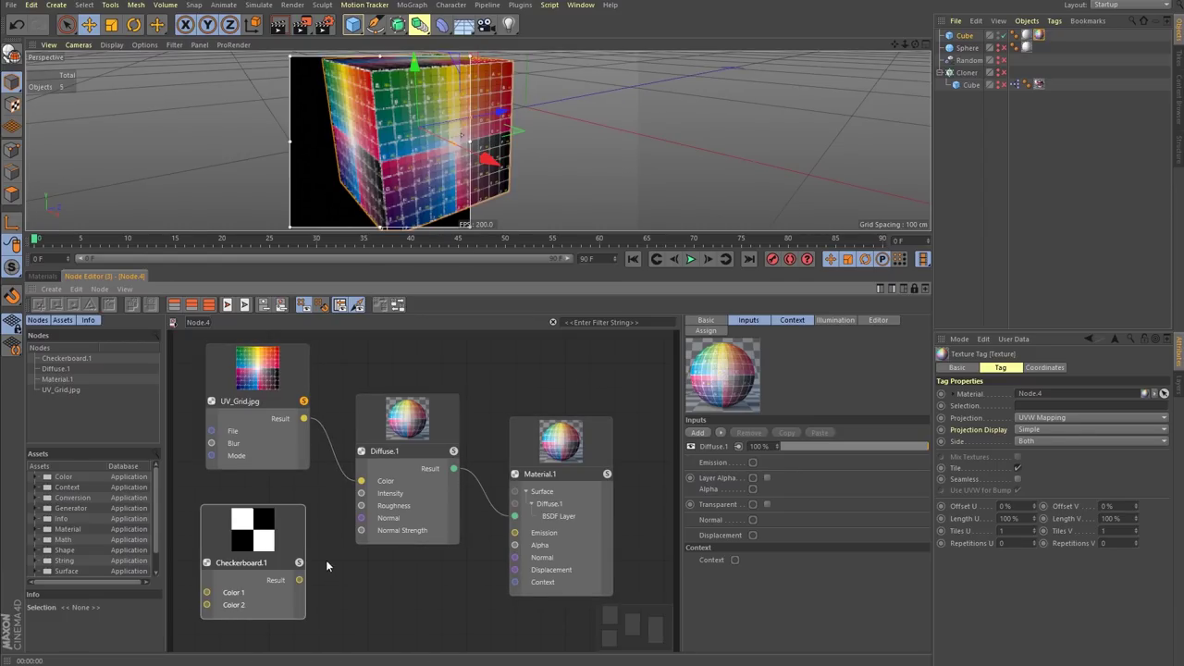
pyautogui.click(299, 563)
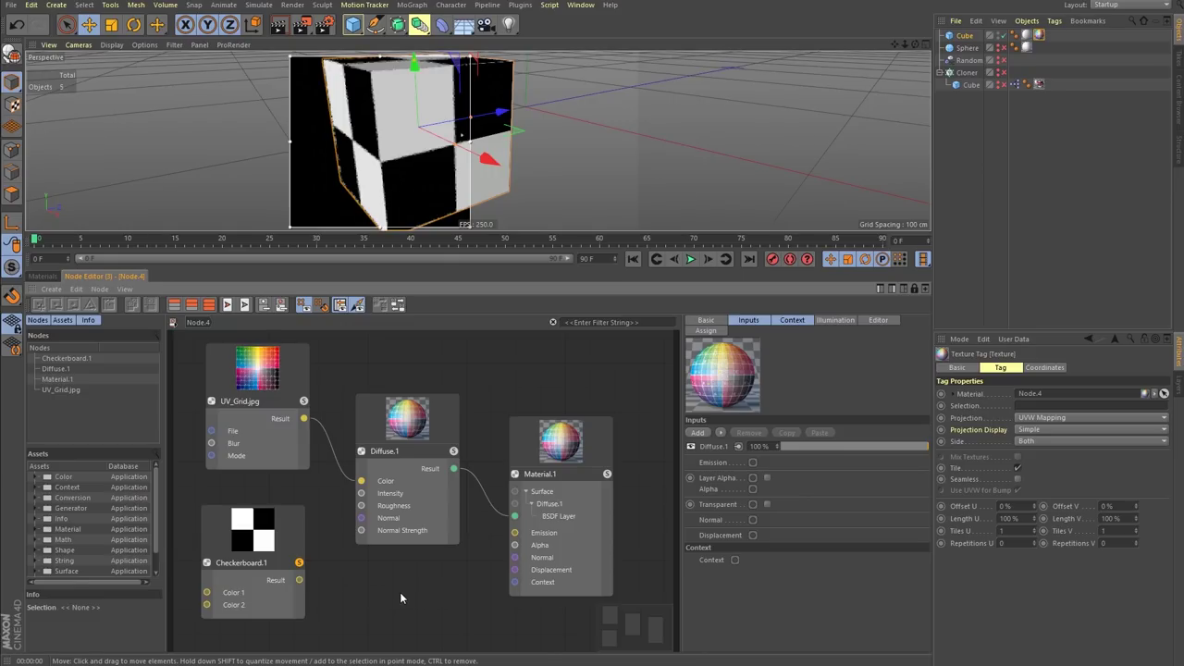
pyautogui.click(289, 396)
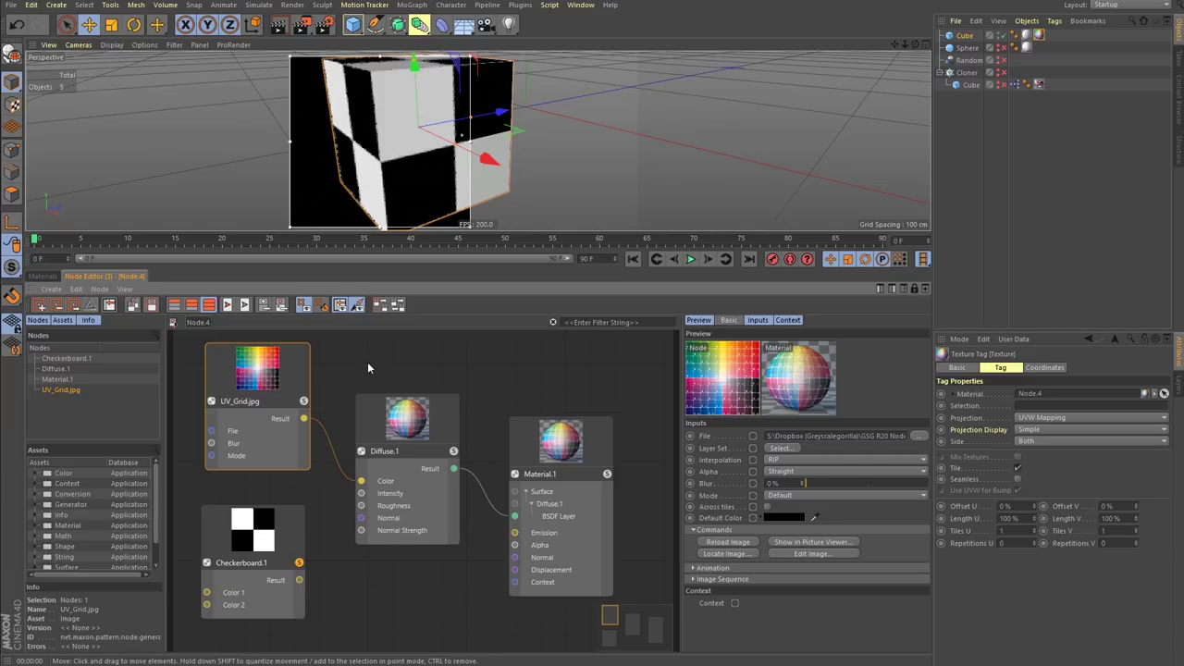
# - Nudge the Diffuse node up and solo the Material, Checkerboard and UV_Grid.jpg nodes in turn, leaving UV_Grid.jpg soloed
pyautogui.click(443, 422)
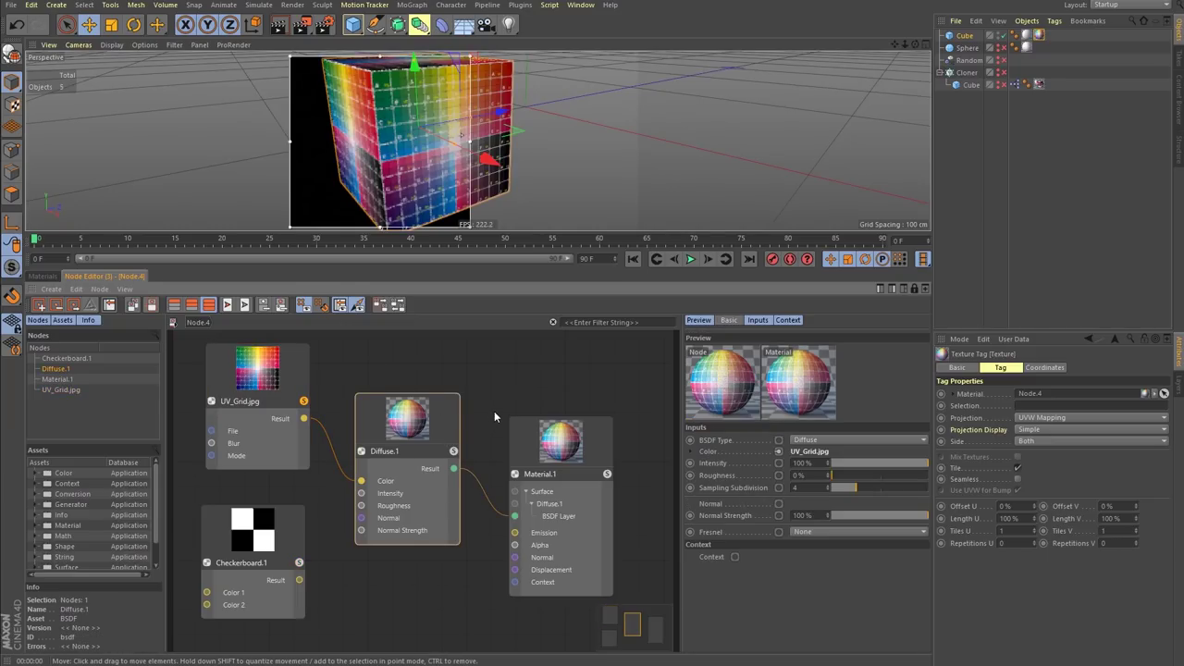
pyautogui.moveTo(437, 428); pyautogui.dragTo(439, 421)
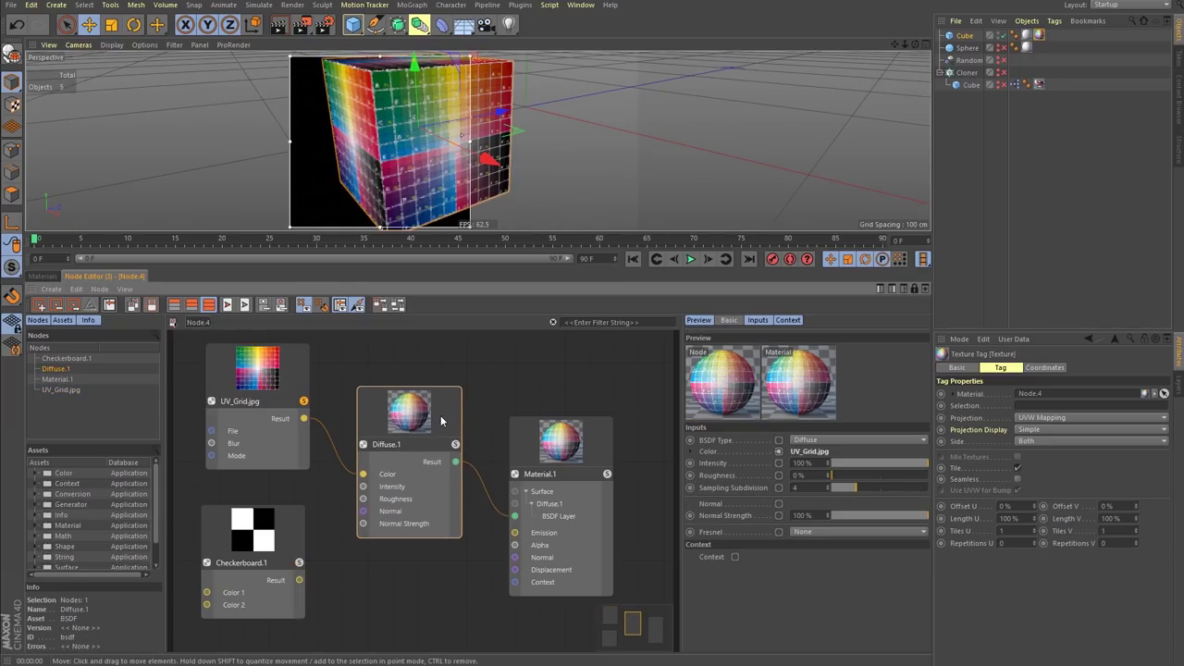
pyautogui.click(569, 416)
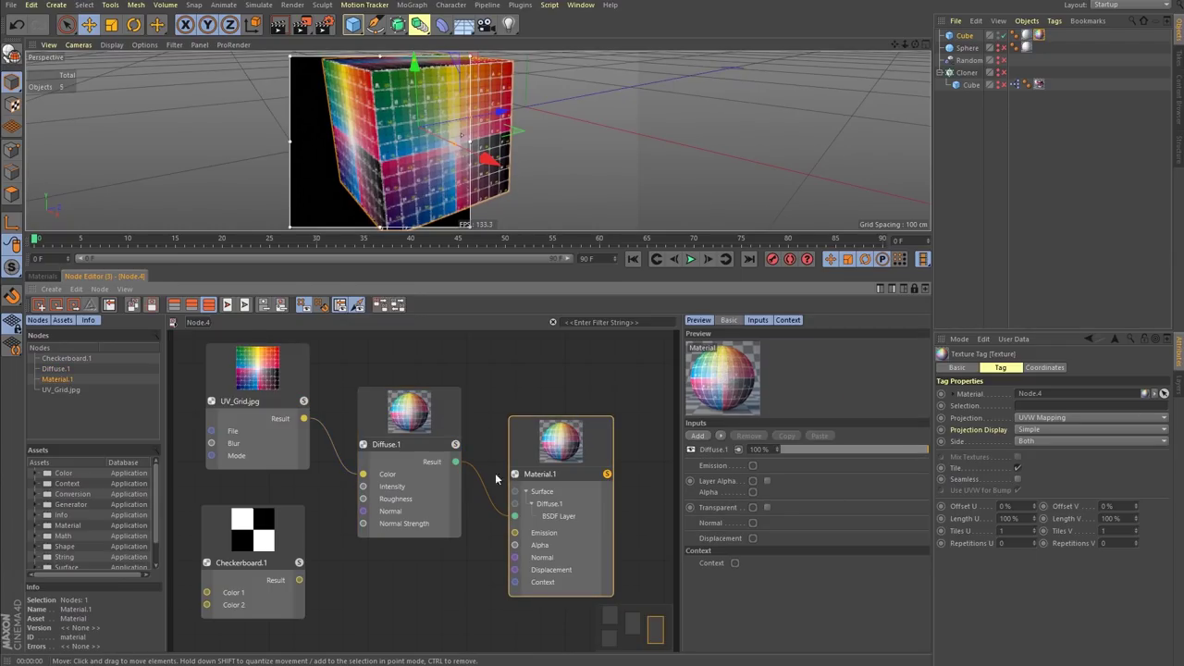
pyautogui.click(297, 528)
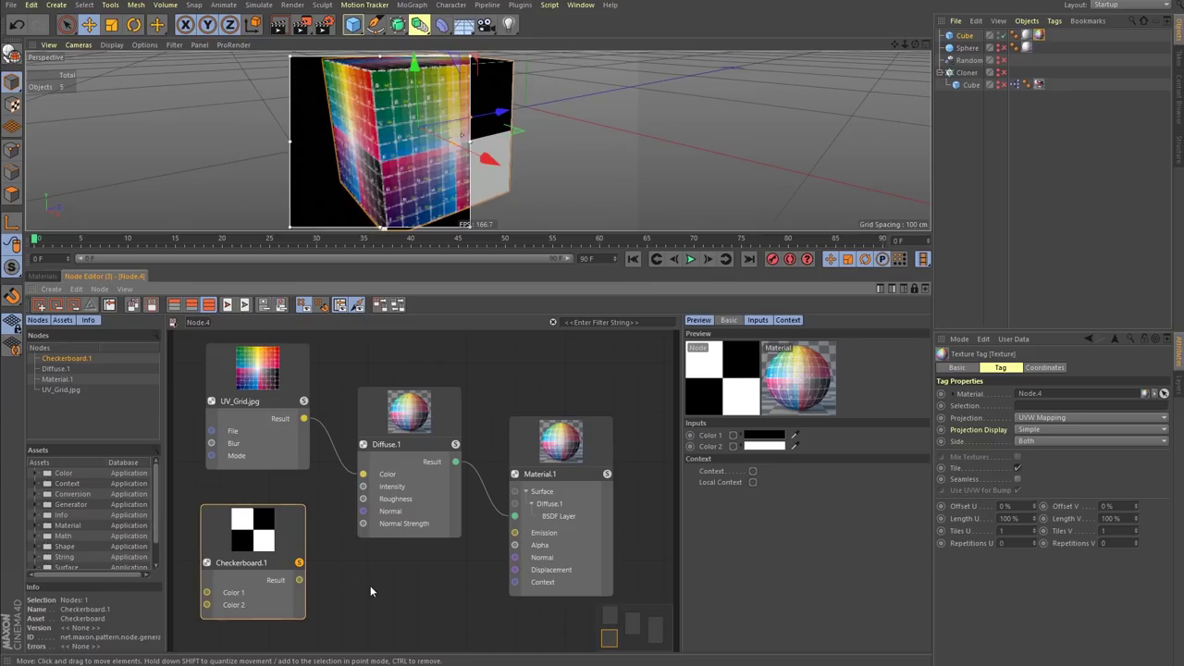
pyautogui.click(294, 376)
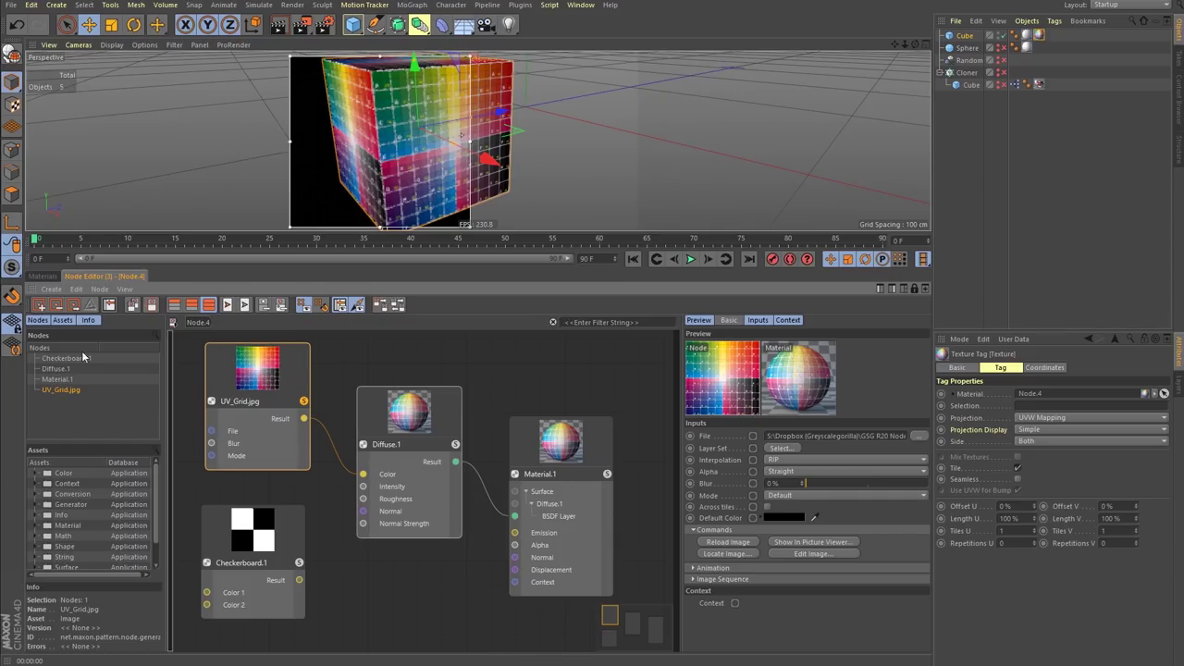
# - Enlarge the asset list and examine the ways to find nodes, including the node search and the Context and Conversion categories
pyautogui.moveTo(129, 444); pyautogui.dragTo(125, 388)
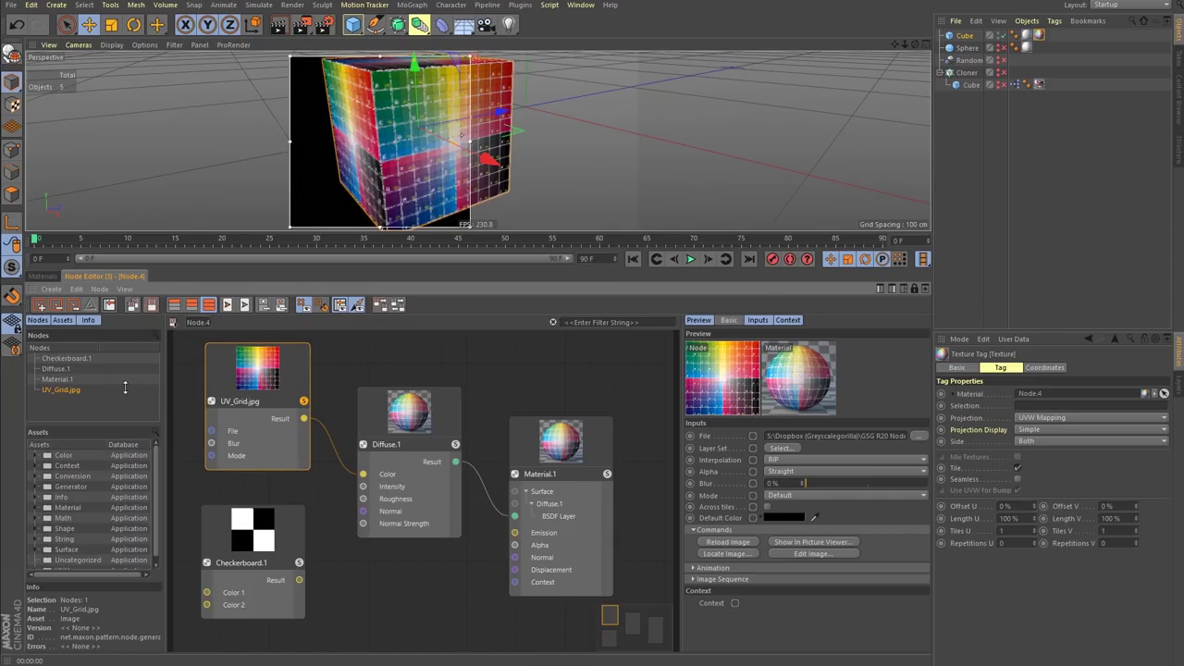
pyautogui.click(515, 380)
pyautogui.doubleClick(515, 380)
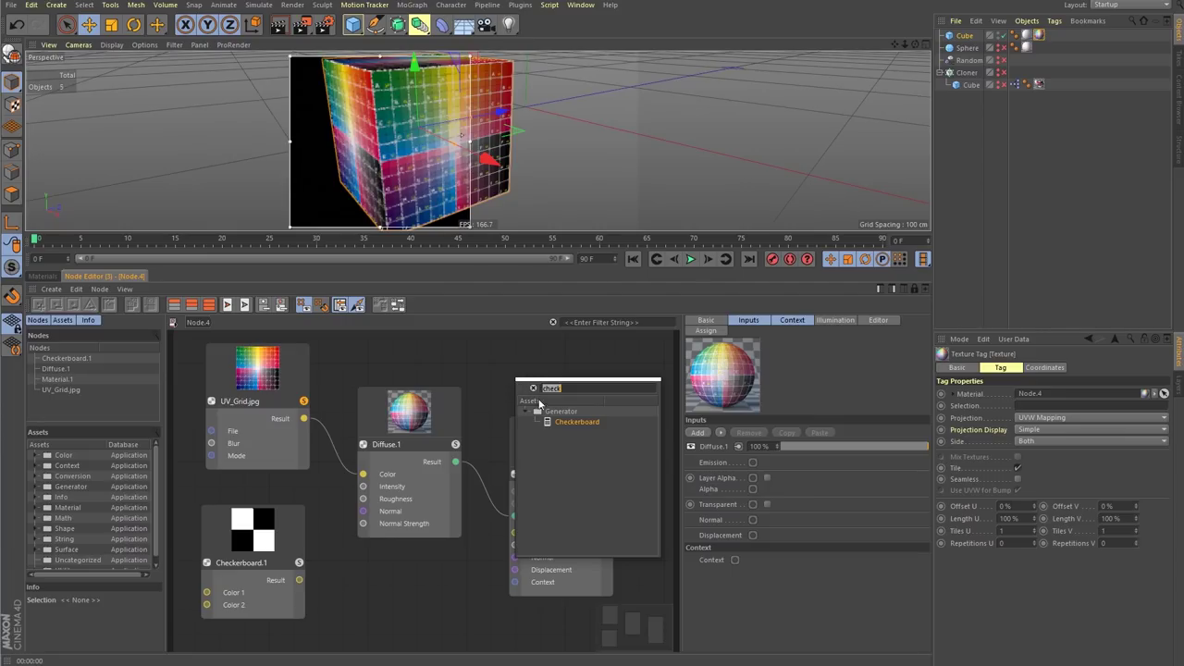
pyautogui.click(497, 380)
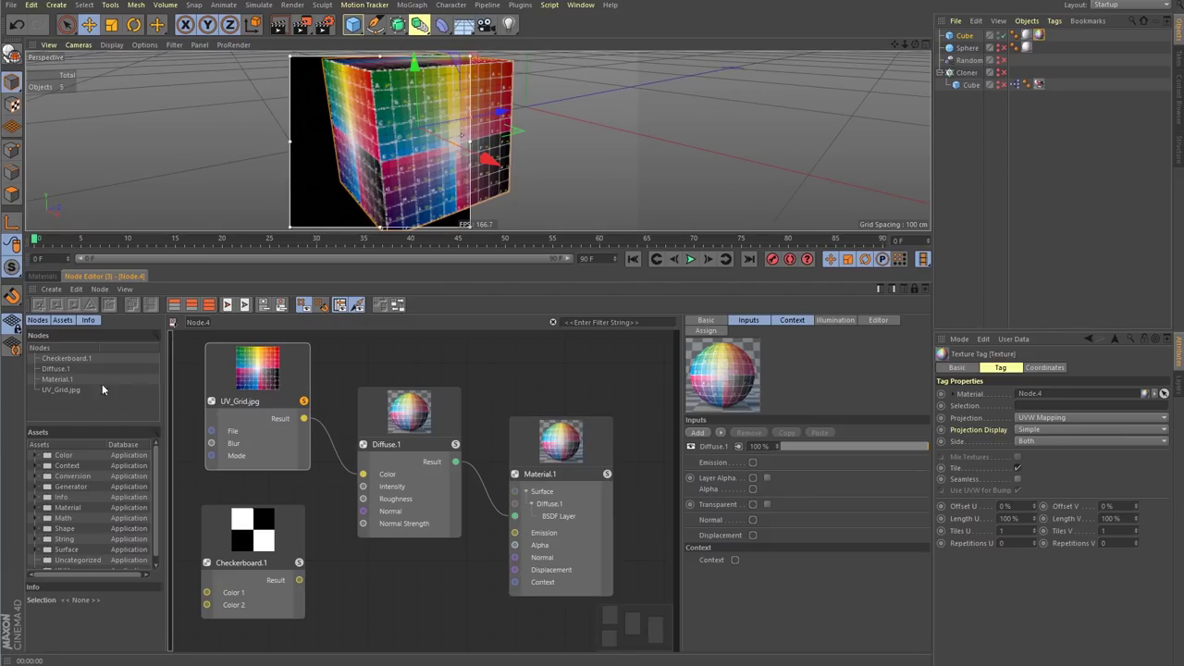
pyautogui.click(35, 466)
pyautogui.click(34, 466)
pyautogui.click(35, 476)
pyautogui.click(34, 475)
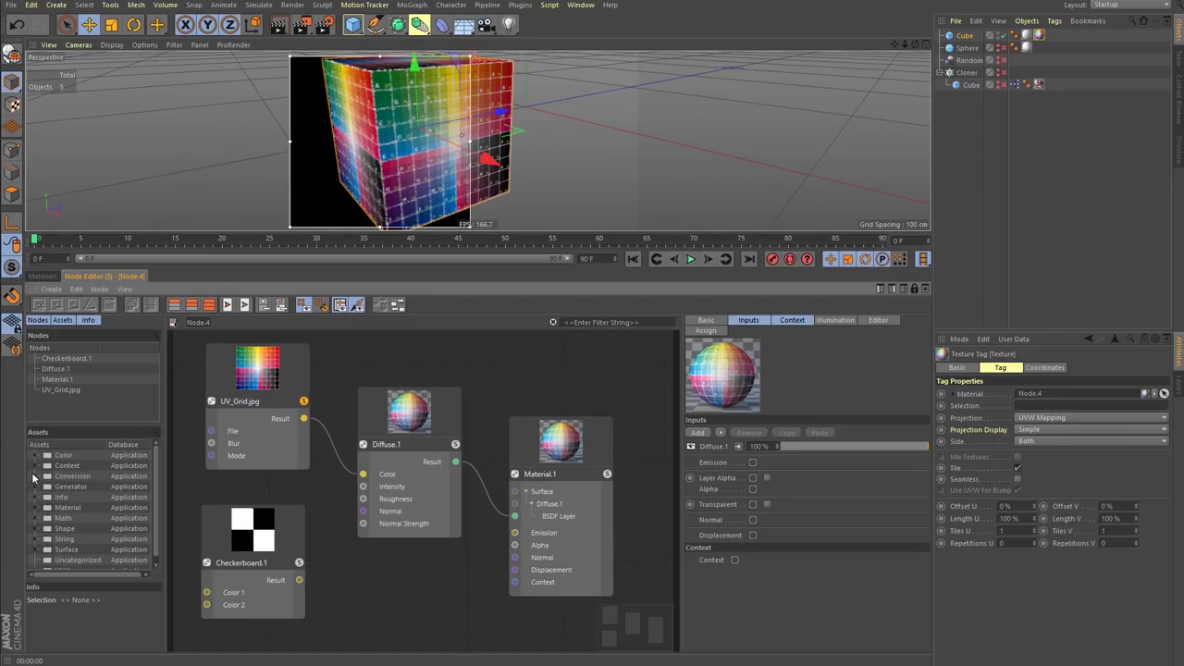
# - Browse the Generator and Color asset categories and search the node assets for check
pyautogui.click(34, 487)
pyautogui.click(34, 487)
pyautogui.click(35, 455)
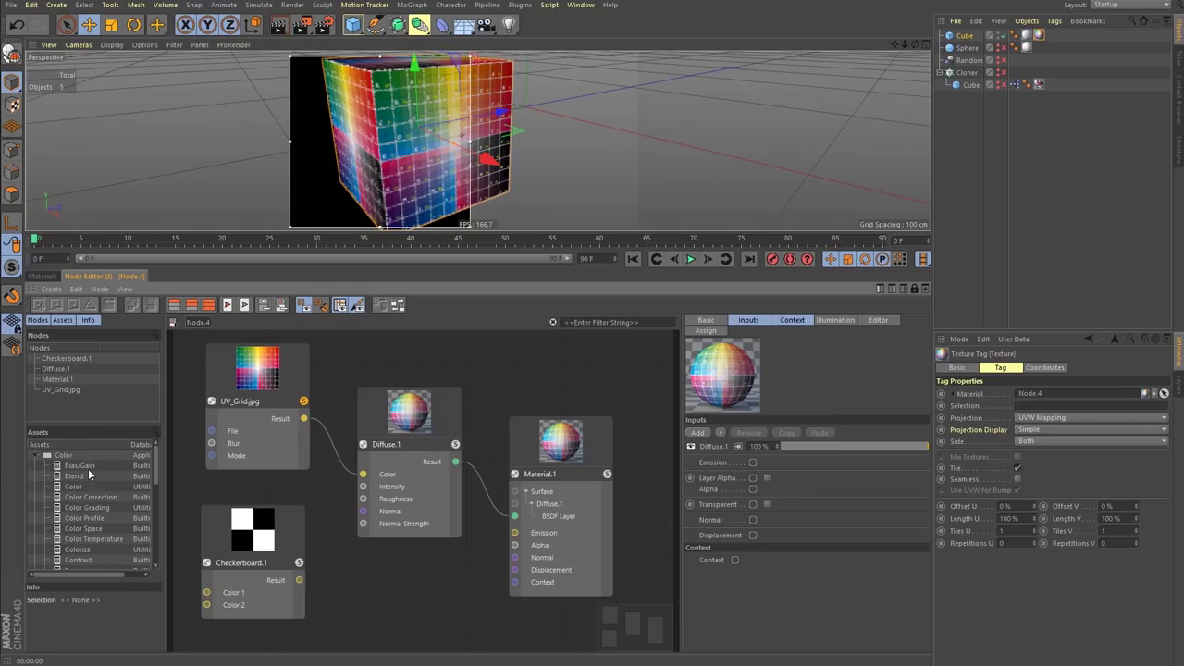
pyautogui.click(34, 455)
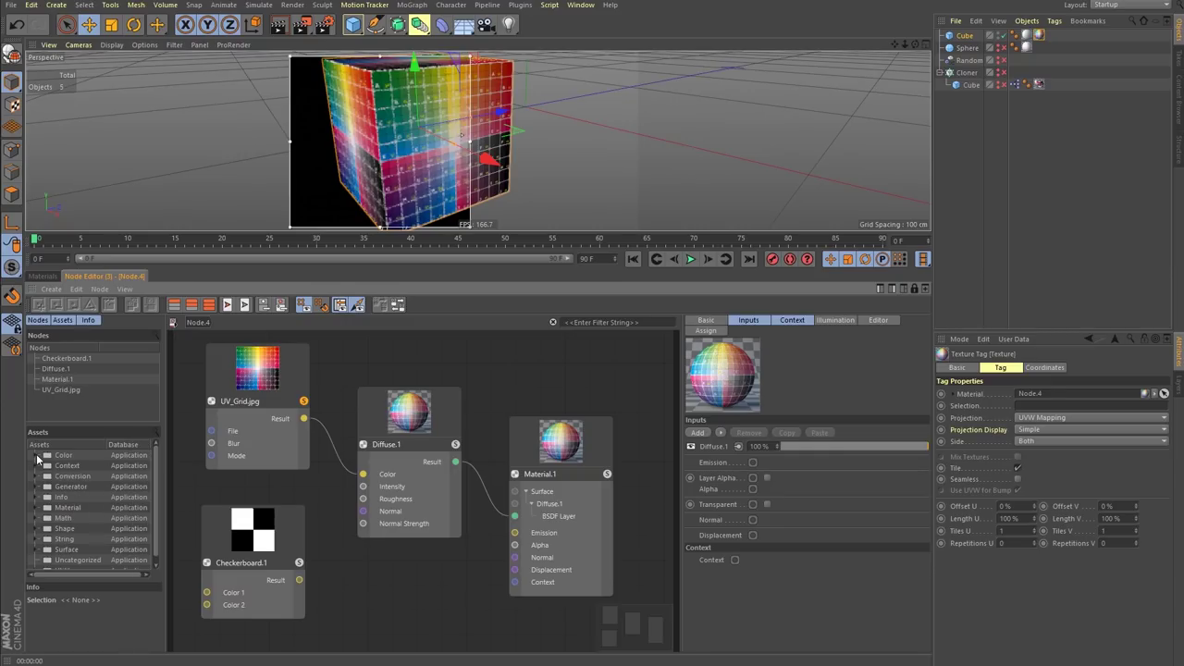
pyautogui.doubleClick(440, 353)
pyautogui.write('check')
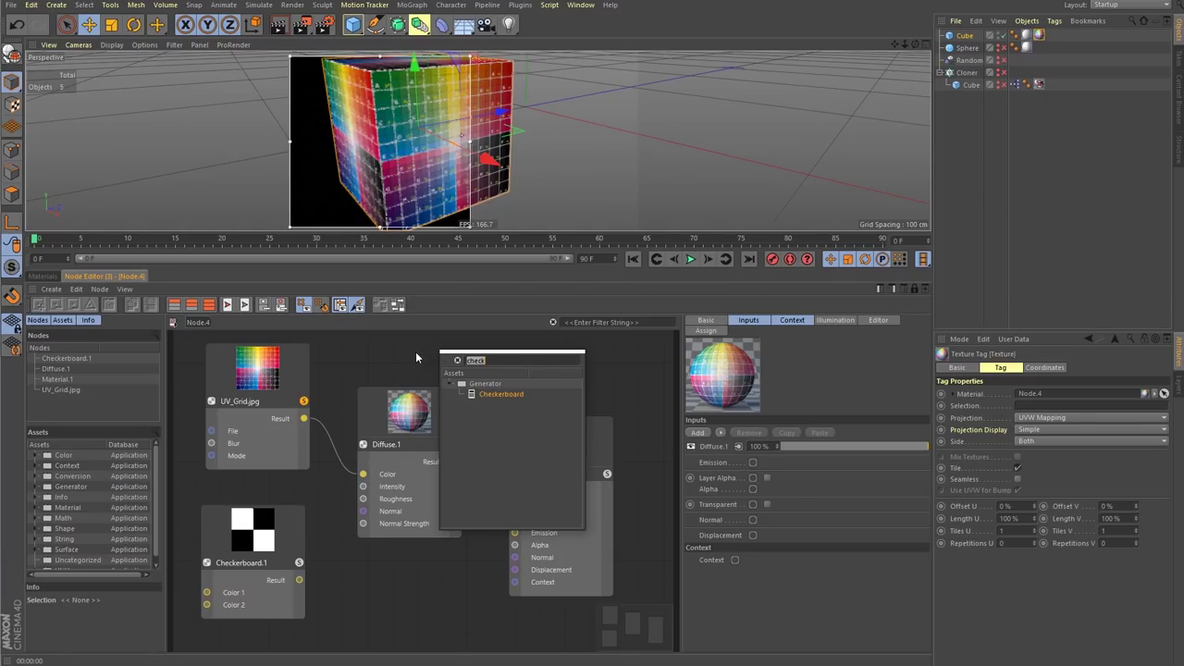
pyautogui.press('Escape')
# - Move the UV_Grid.jpg and Checkerboard nodes left and the Diffuse and Material nodes right to open a gap between them
pyautogui.moveTo(444, 426); pyautogui.dragTo(452, 455)
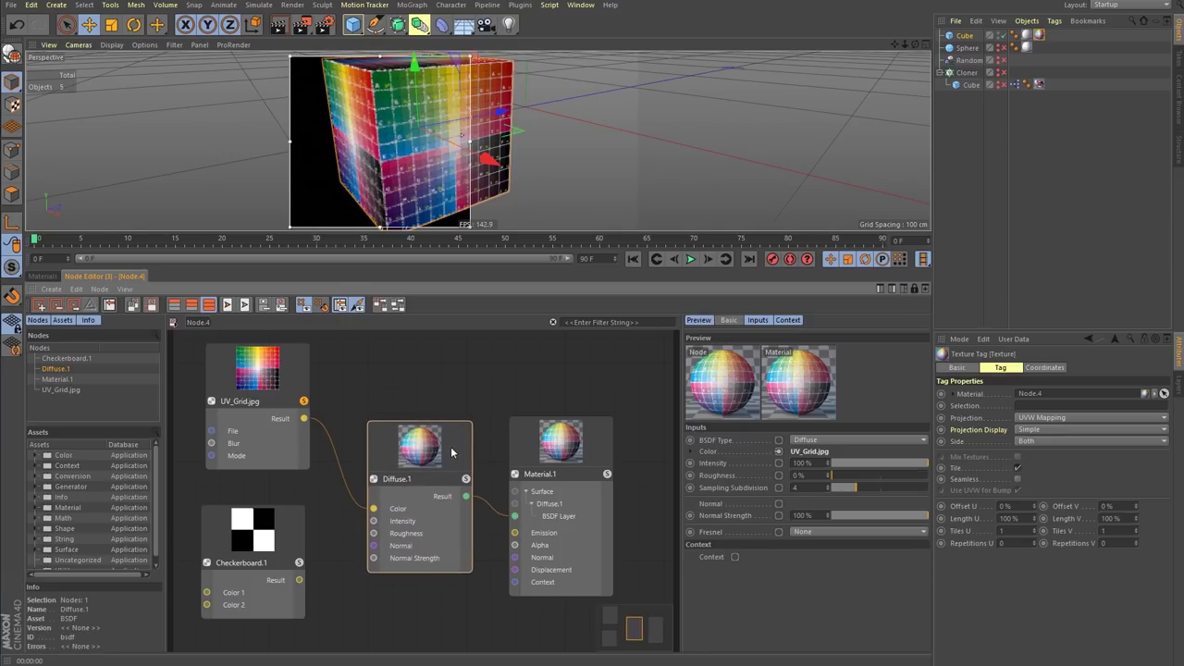
pyautogui.moveTo(280, 382); pyautogui.dragTo(231, 387)
pyautogui.moveTo(284, 526); pyautogui.dragTo(242, 526)
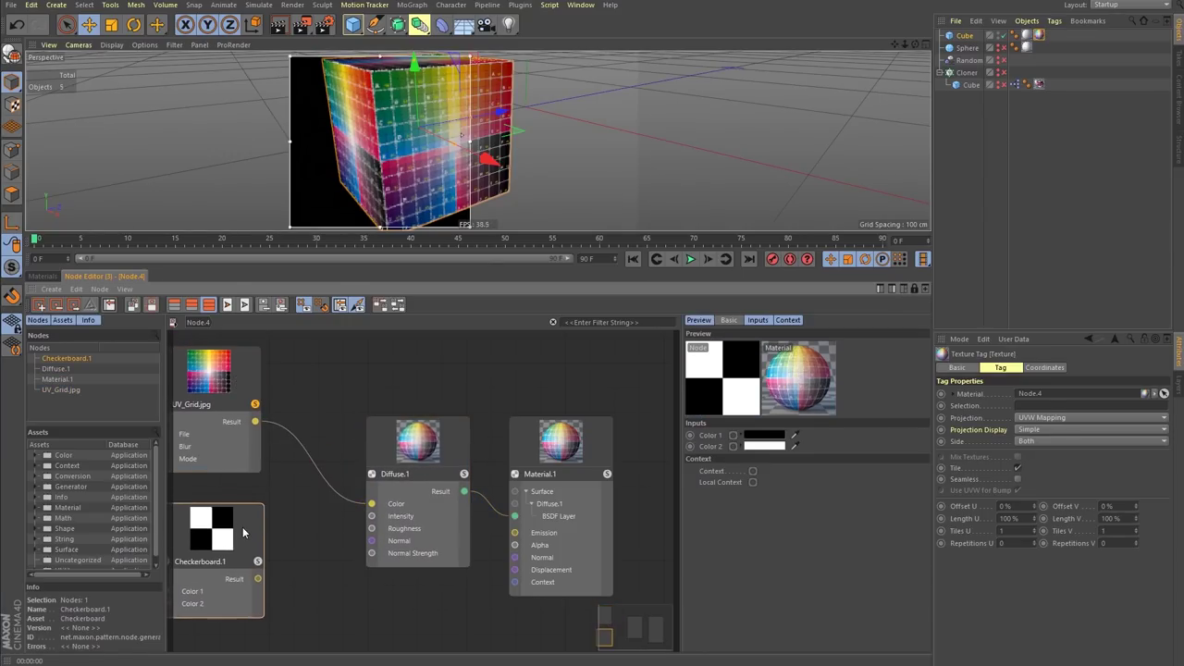
pyautogui.click(245, 412)
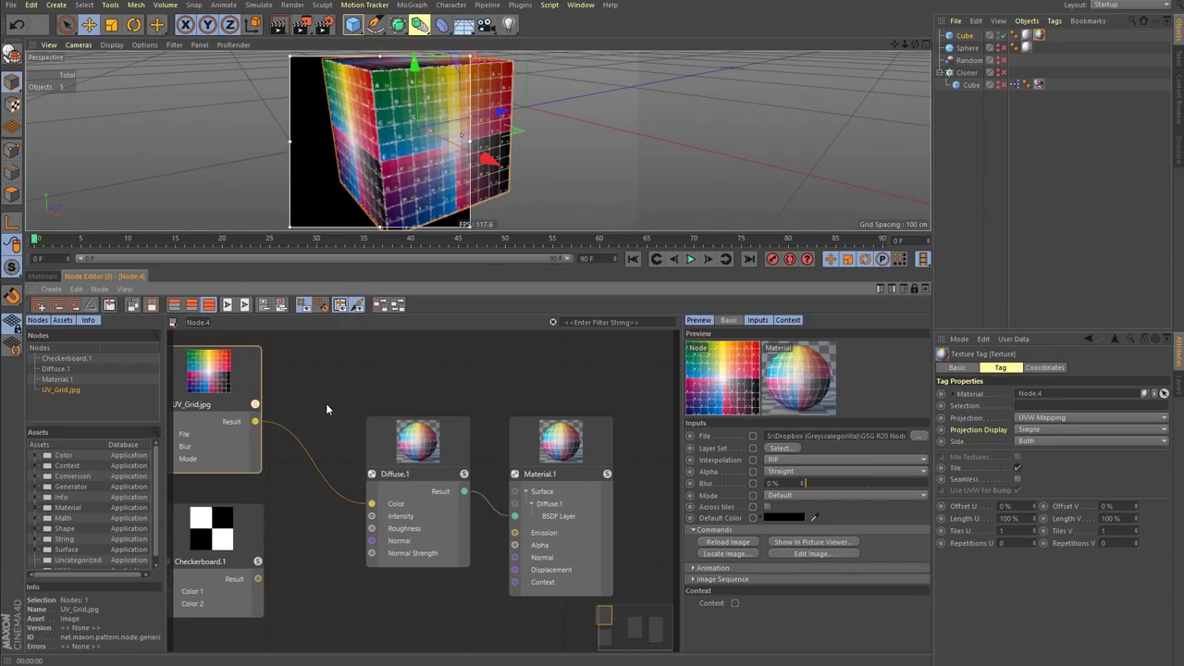
pyautogui.moveTo(444, 373); pyautogui.dragTo(541, 470)
pyautogui.moveTo(443, 465); pyautogui.dragTo(546, 471)
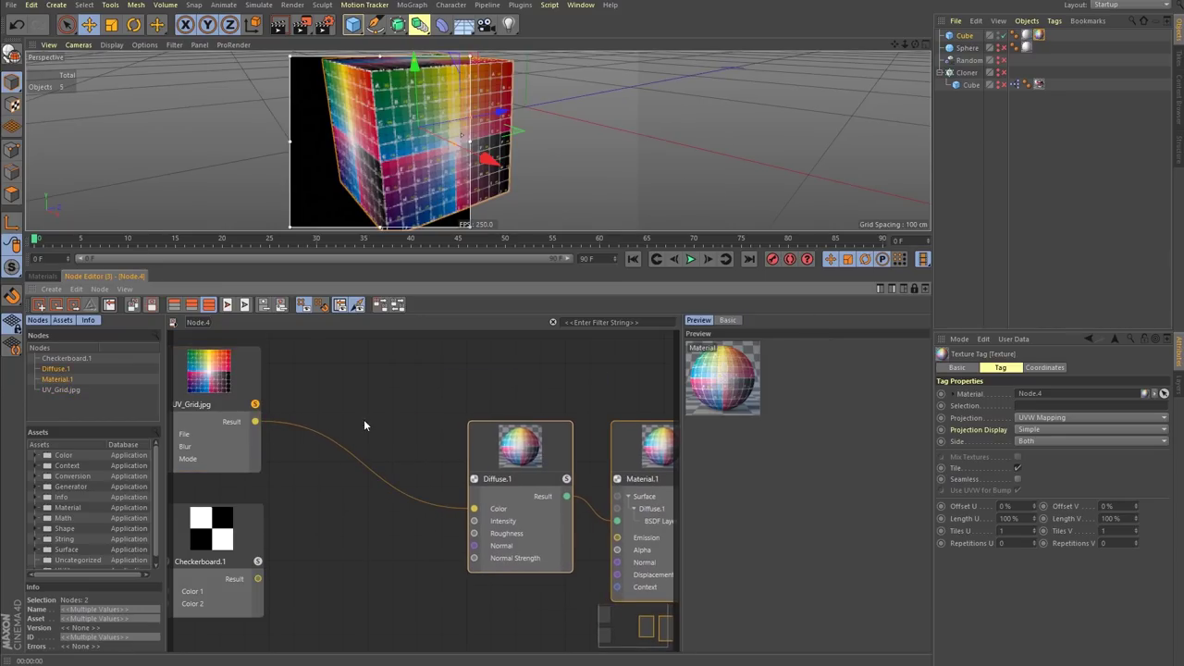
pyautogui.click(363, 385)
pyautogui.click(231, 443)
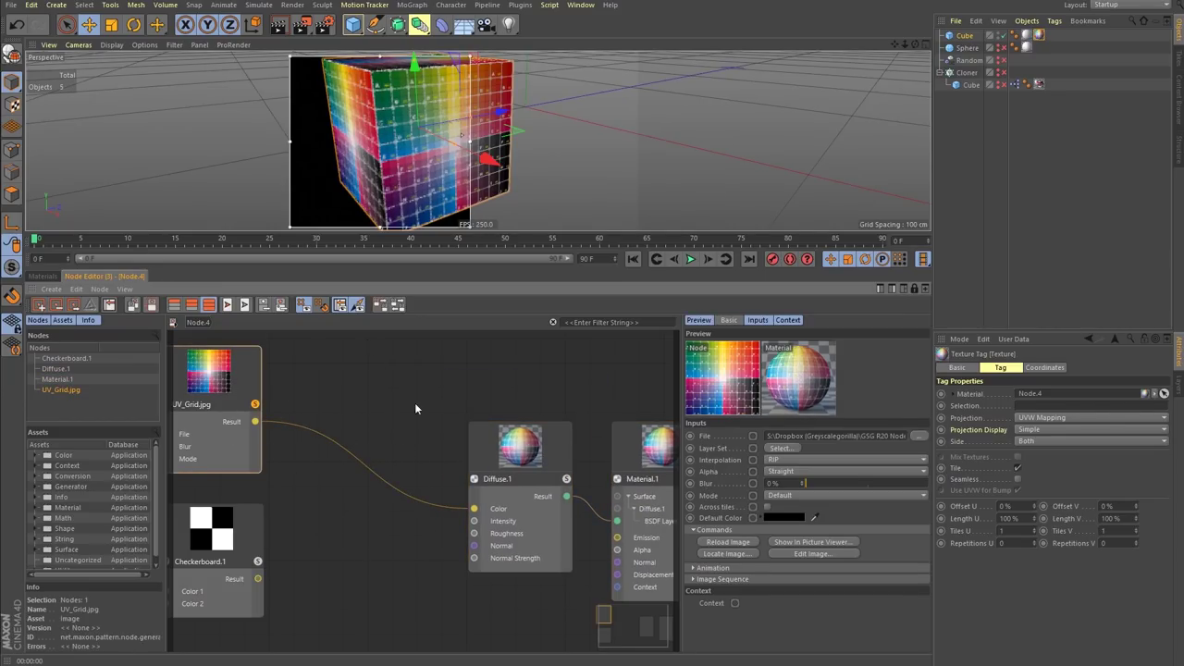
# - Try adding a Blend node by searching the assets for add, and delete the resulting Add Blend node
pyautogui.doubleClick(439, 408)
pyautogui.write('add')
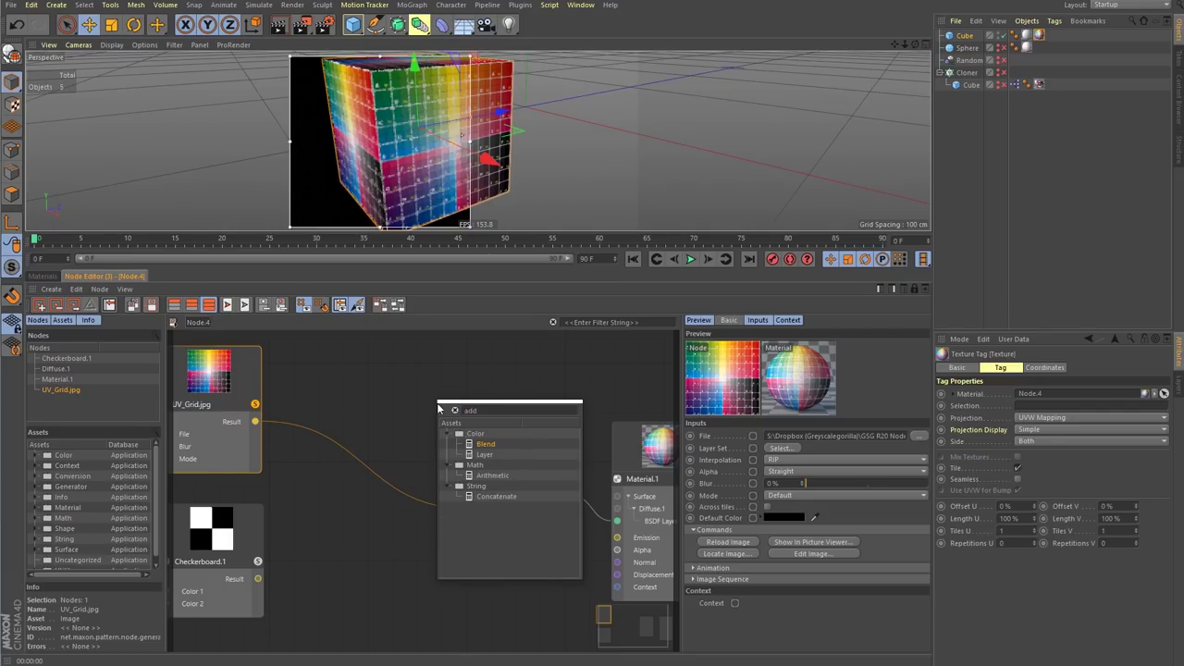
pyautogui.press('Return')
pyautogui.moveTo(440, 457); pyautogui.dragTo(396, 421)
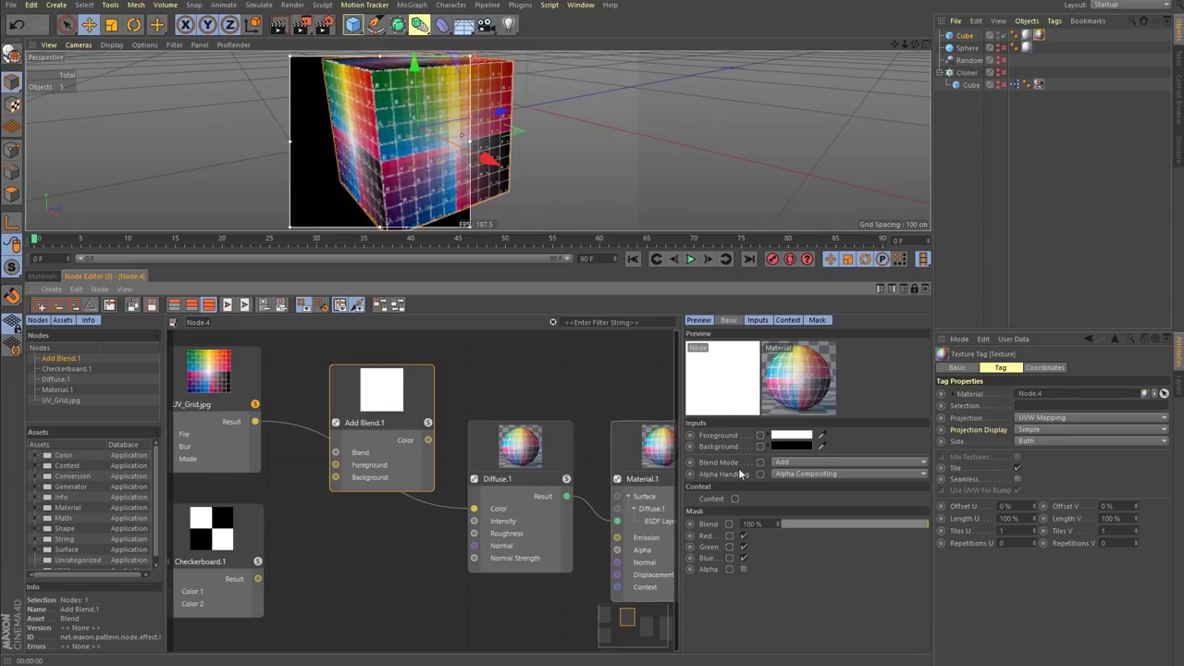
pyautogui.click(475, 399)
pyautogui.click(413, 404)
pyautogui.press('Delete')
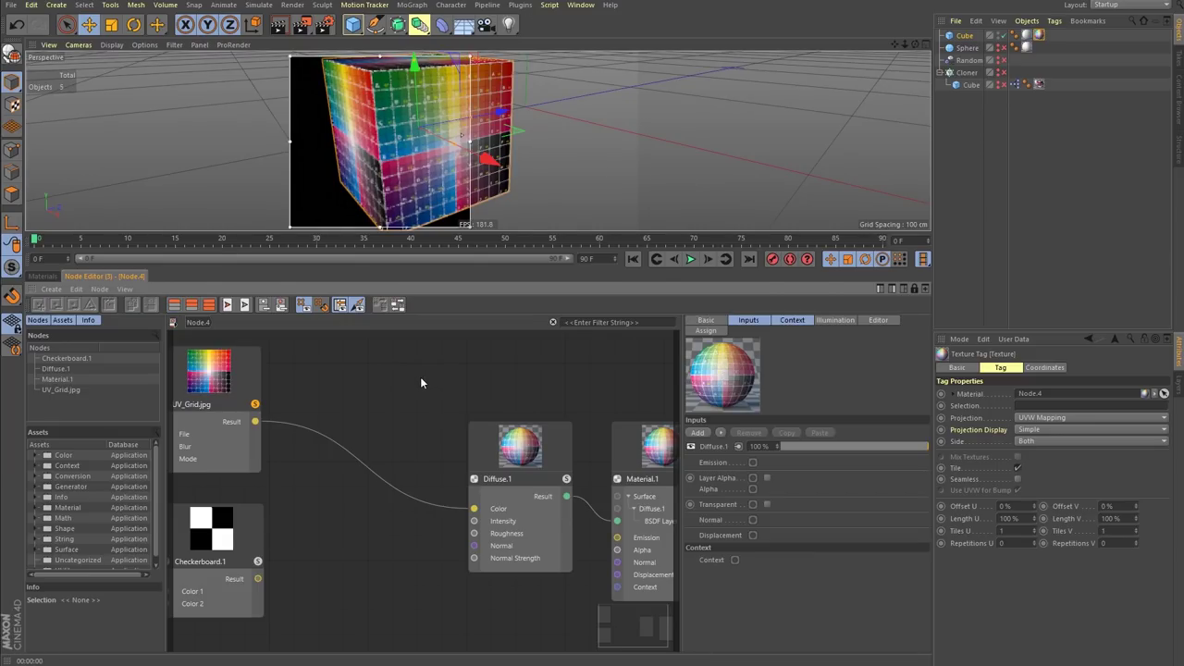
# - Try adding a Blend node by searching the assets for mult, and delete the resulting Multiply Blend node
pyautogui.doubleClick(420, 377)
pyautogui.write('mult')
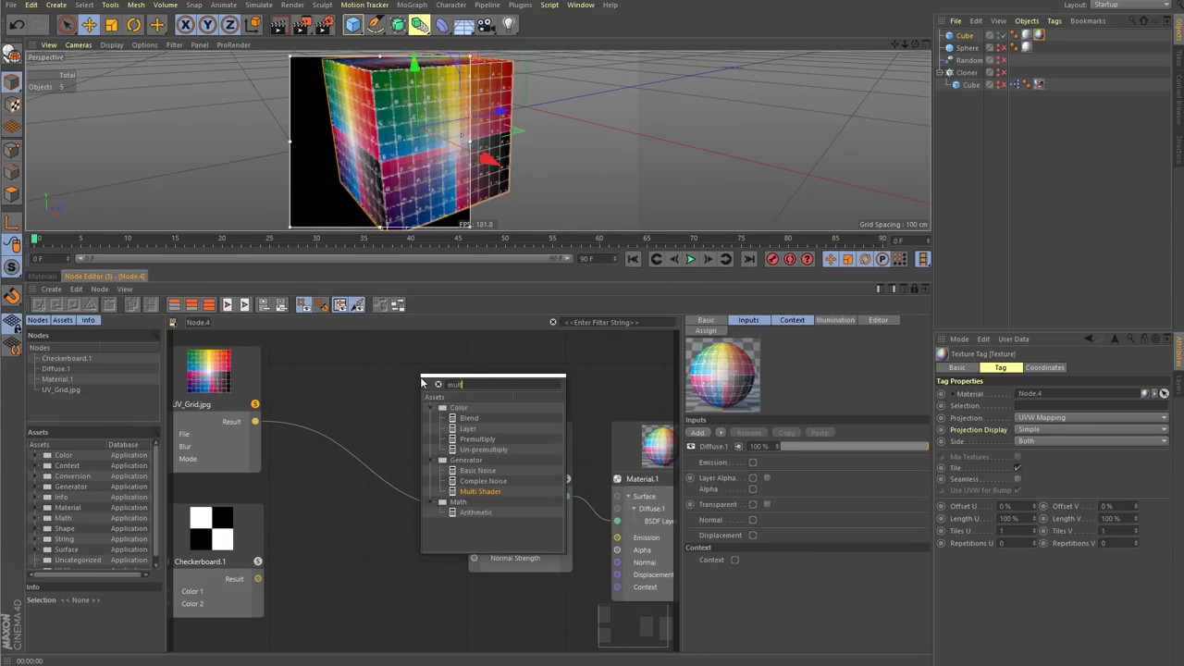
pyautogui.doubleClick(471, 418)
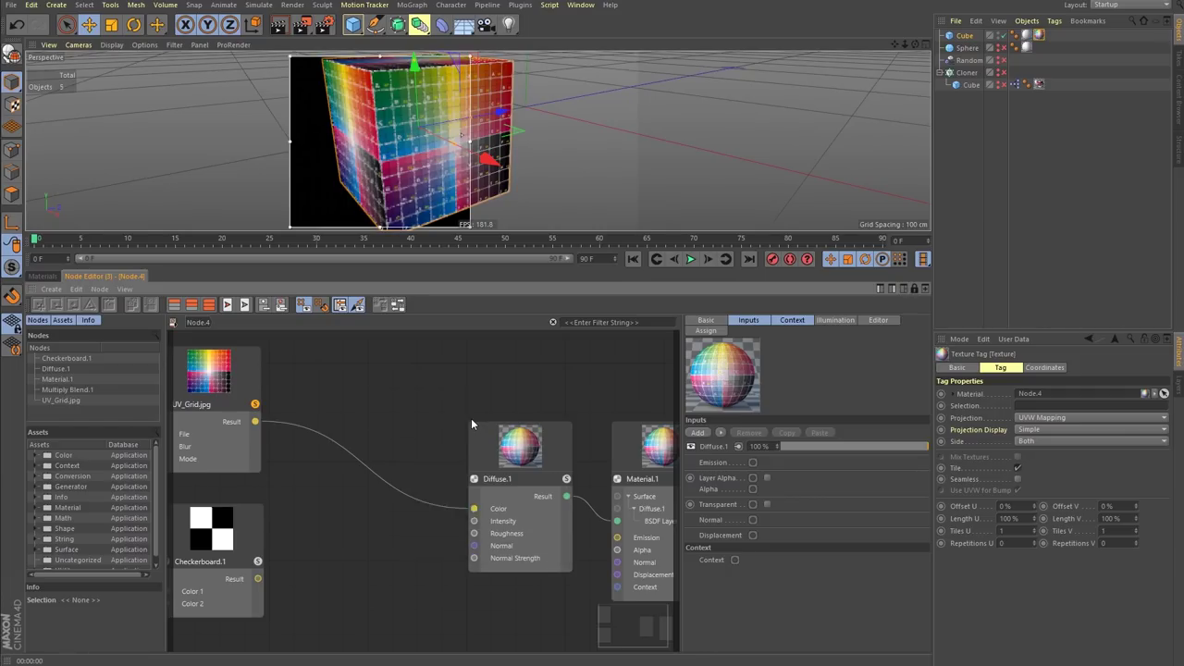
pyautogui.moveTo(447, 468); pyautogui.dragTo(400, 420)
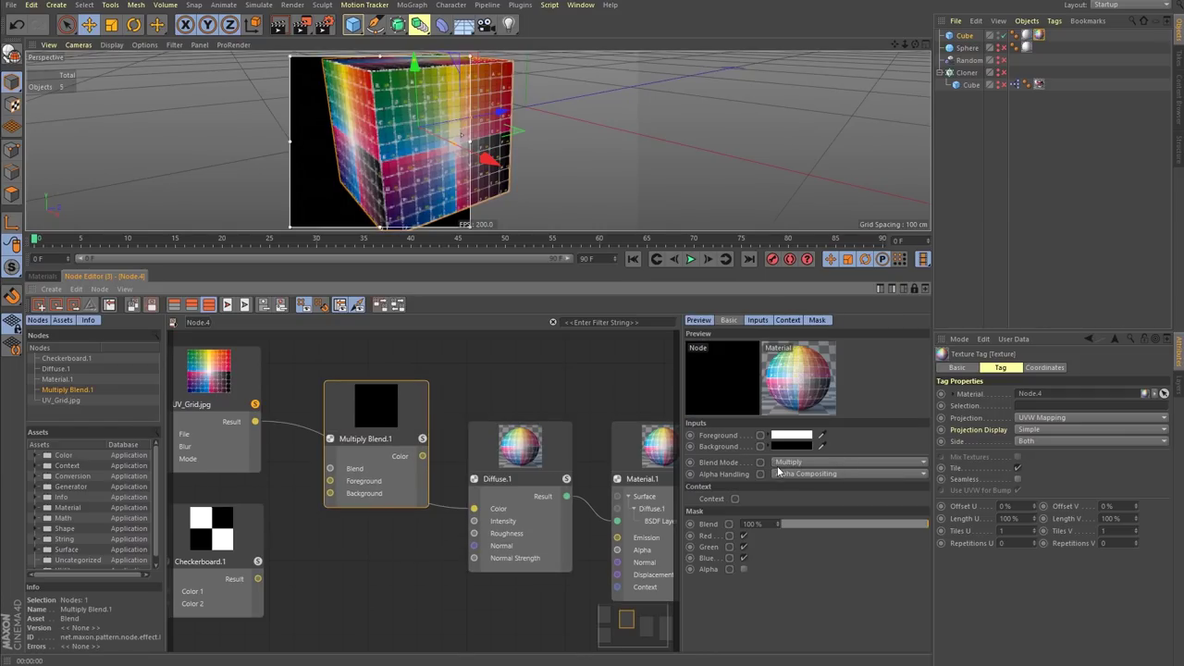
pyautogui.press('Delete')
# - Add a Blend node in Add mode with Checkerboard as the foreground and UV_Grid.jpg as the background
pyautogui.doubleClick(428, 396)
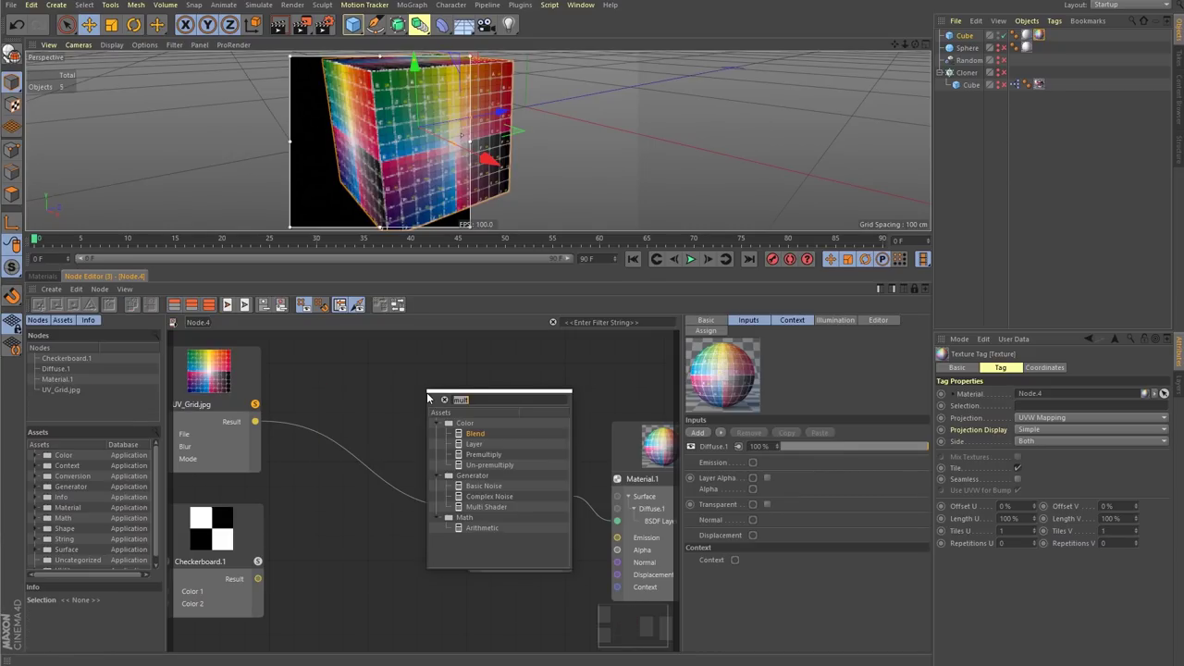
pyautogui.write('add')
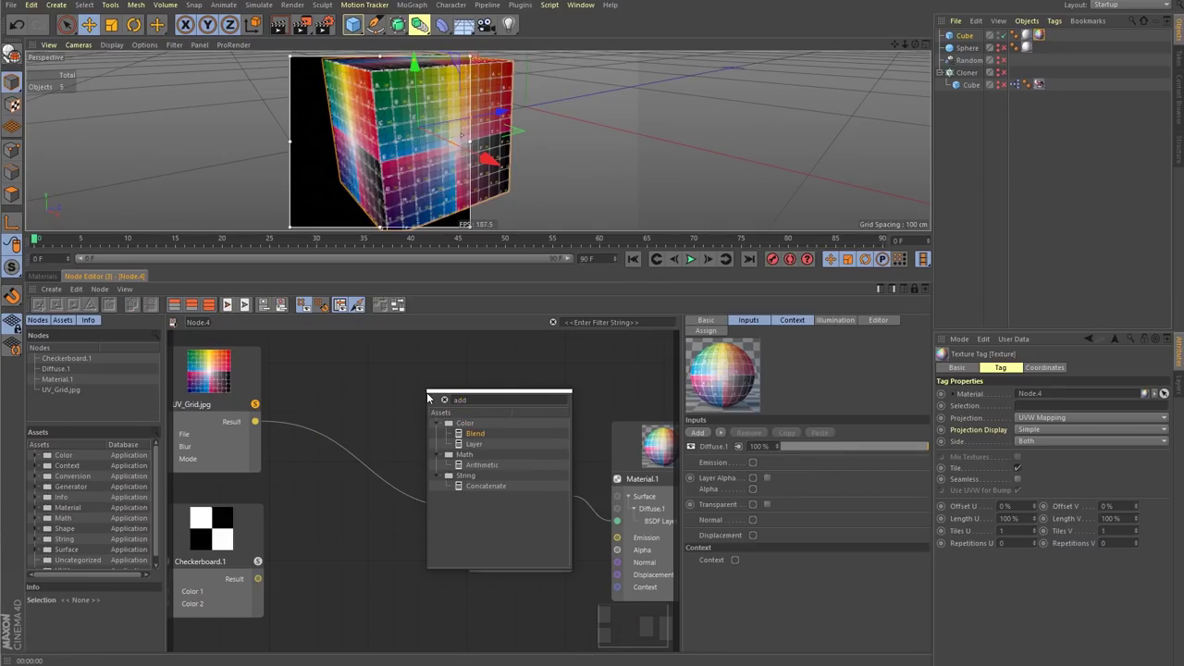
pyautogui.press('Return')
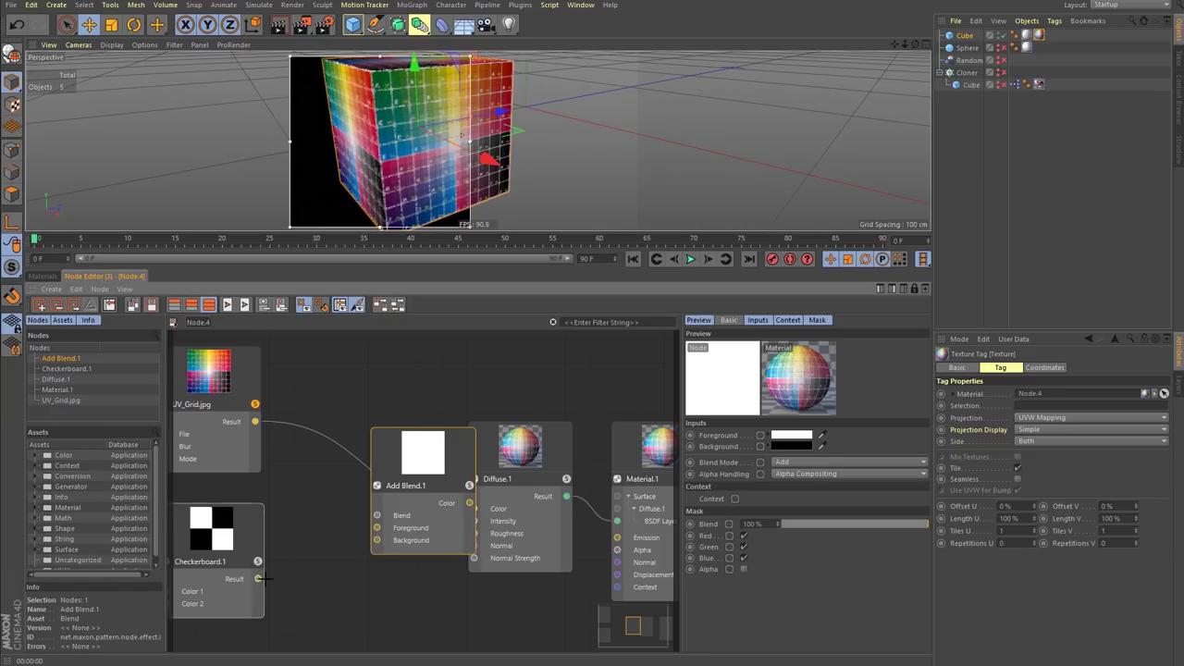
pyautogui.moveTo(258, 578); pyautogui.dragTo(377, 528)
pyautogui.moveTo(255, 422); pyautogui.dragTo(377, 541)
pyautogui.moveTo(448, 477); pyautogui.dragTo(390, 468)
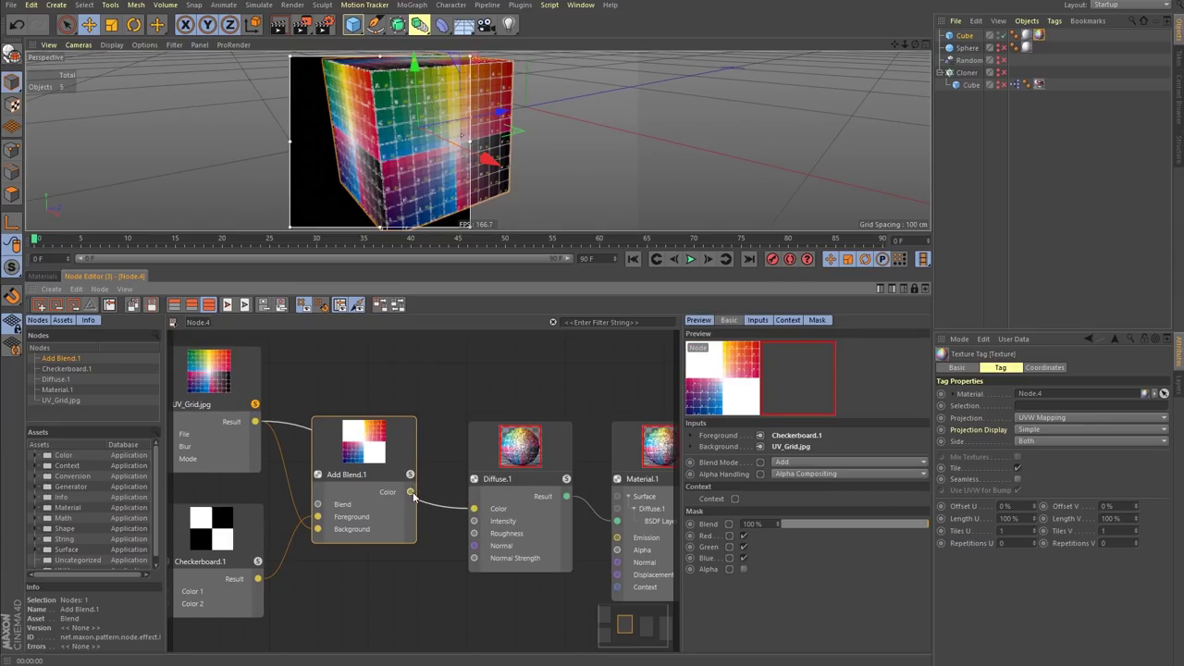
# - Connect the Add Blend color output to the Diffuse node's Color input and solo the Add Blend node
pyautogui.rightClick(432, 535)
pyautogui.click(432, 567)
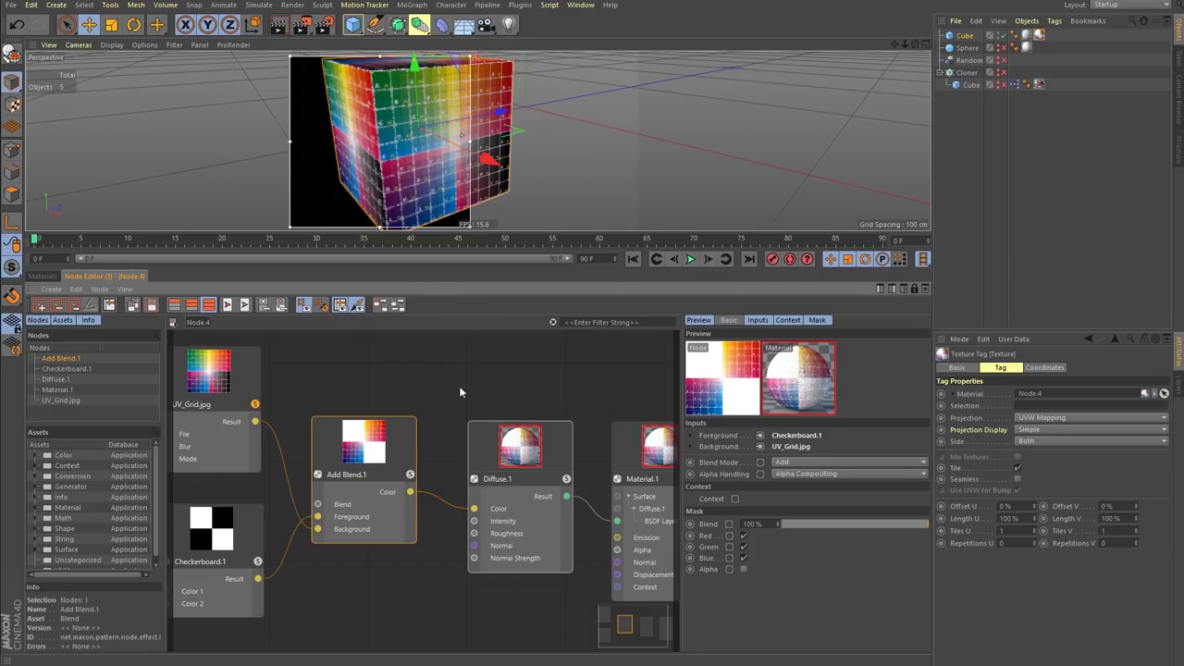
pyautogui.moveTo(396, 450); pyautogui.dragTo(424, 441)
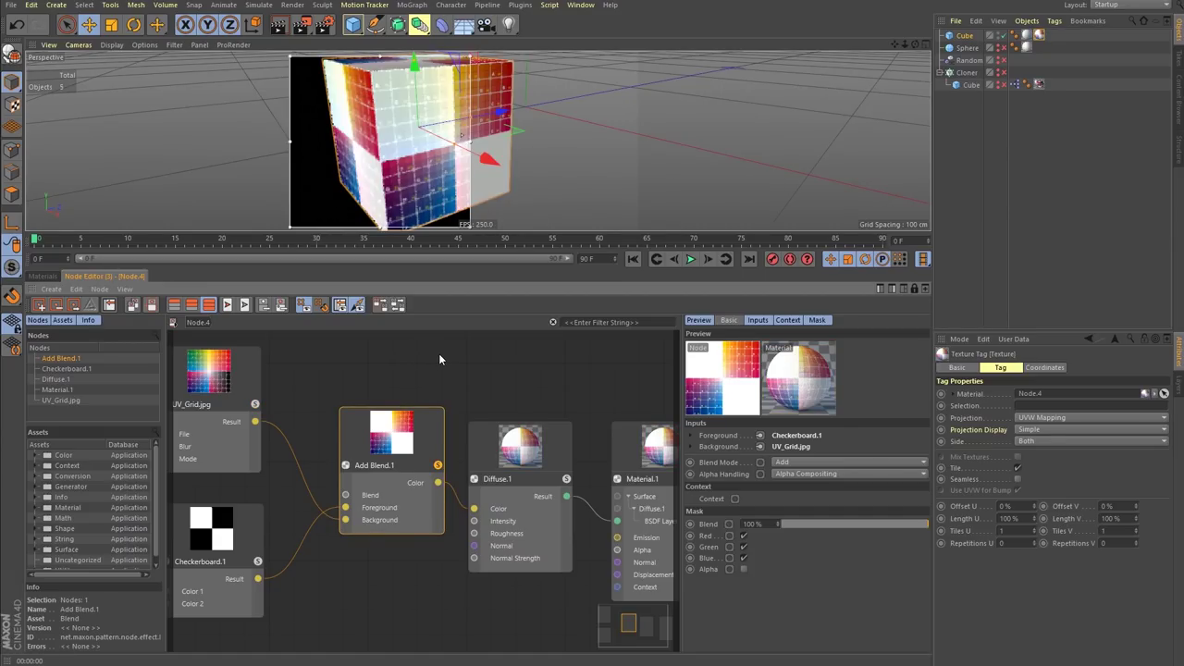
# - Solo the Material node to preview the blended material on the cube, and select the Checkerboard node
pyautogui.click(656, 446)
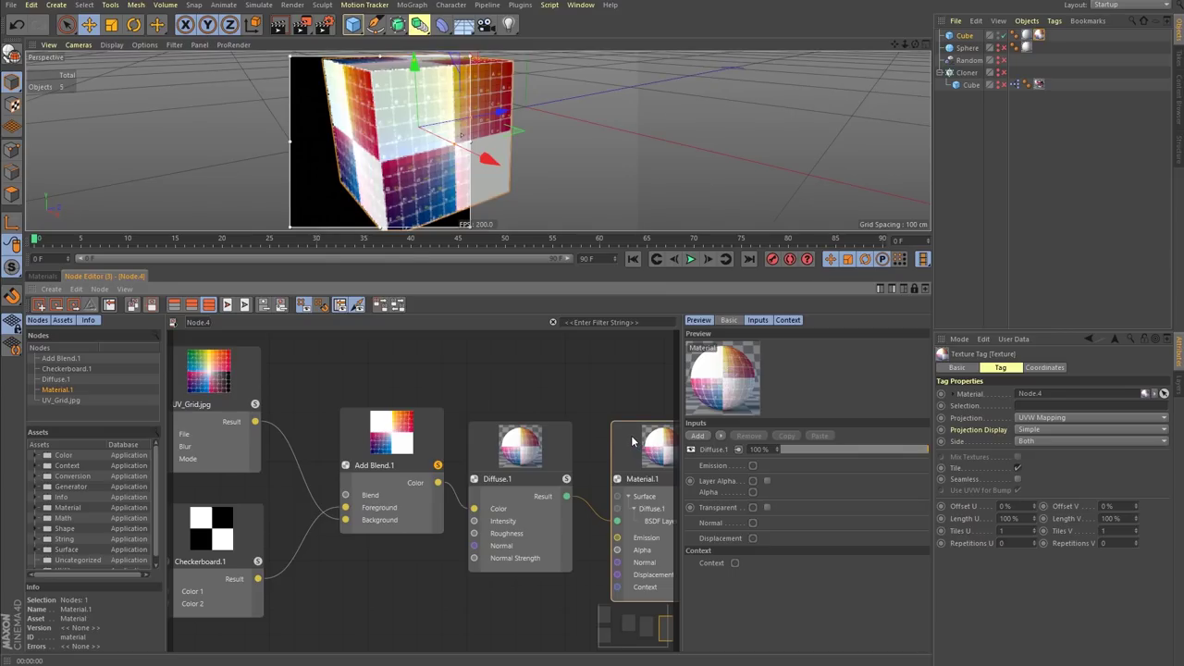
pyautogui.click(529, 385)
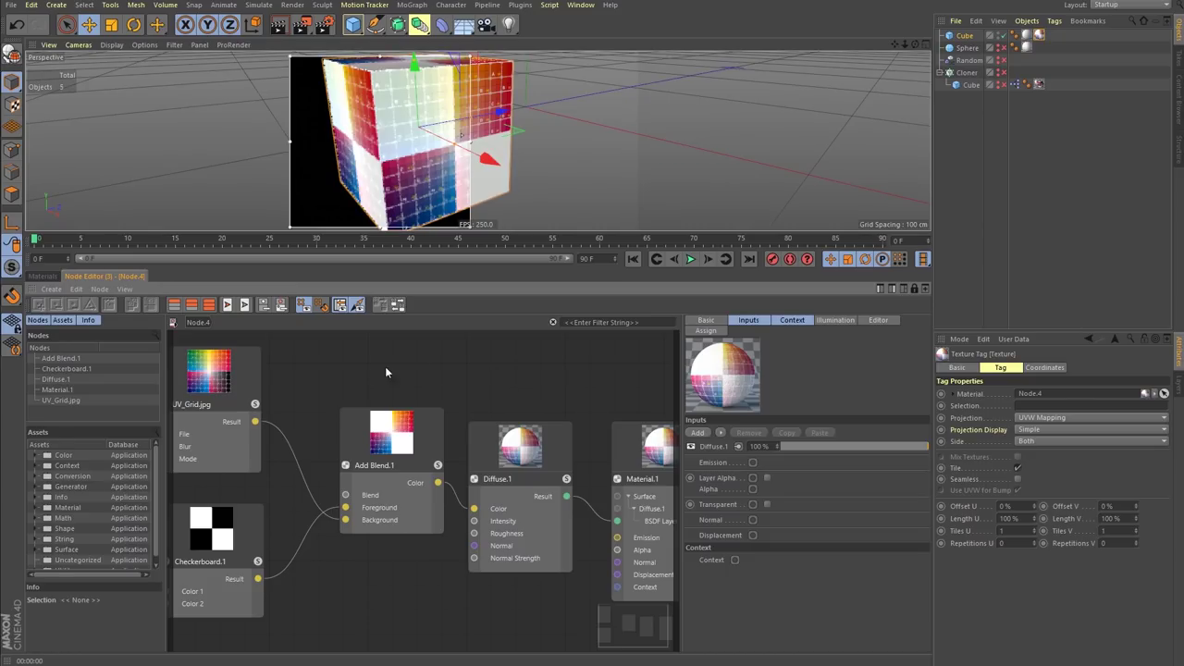
pyautogui.scroll(-3, 387, 372)
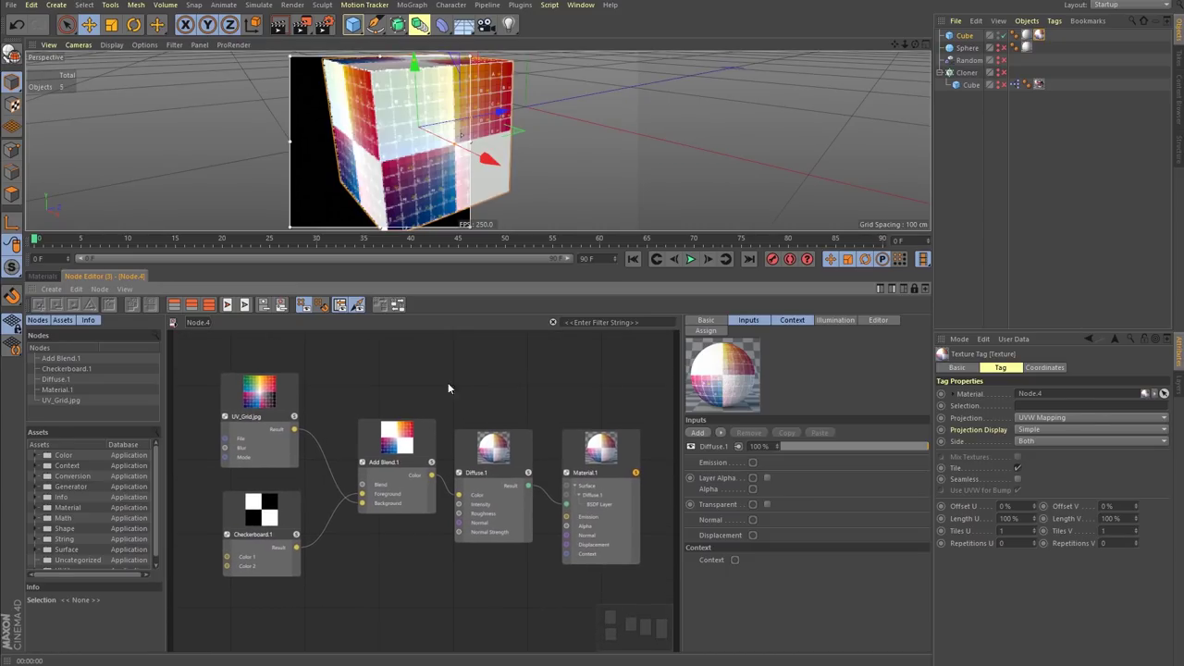
pyautogui.click(301, 505)
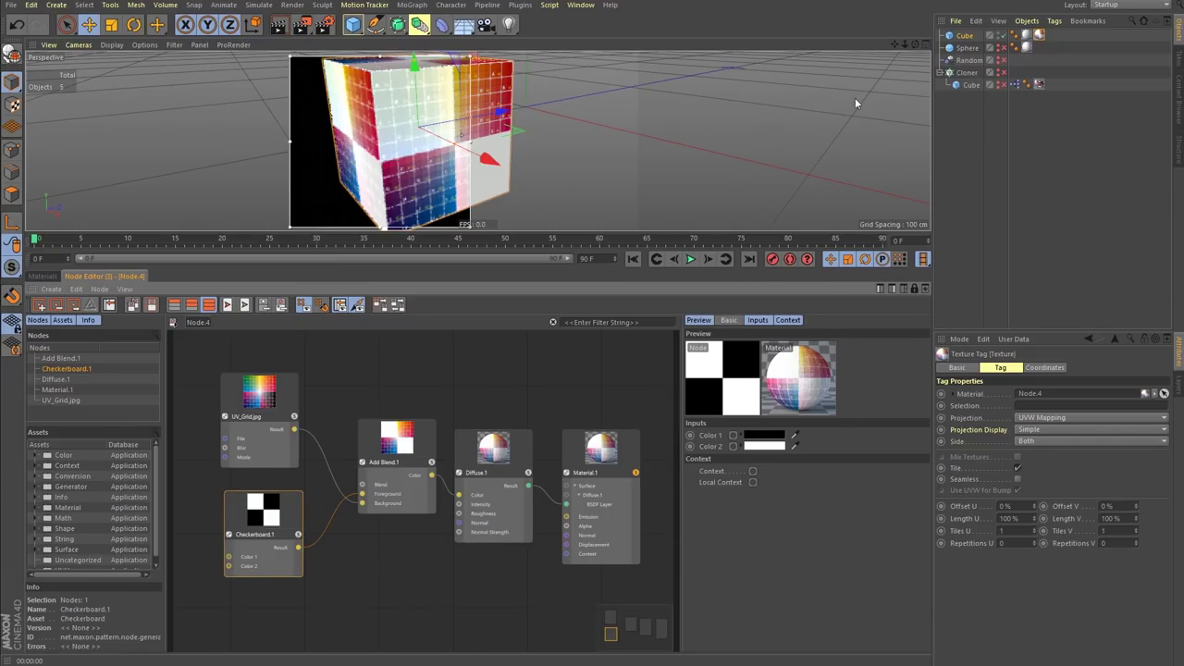
# - Add a MoGraph Cloner as the parent of the textured Cube and open the cloner's mode choices
pyautogui.click(412, 4)
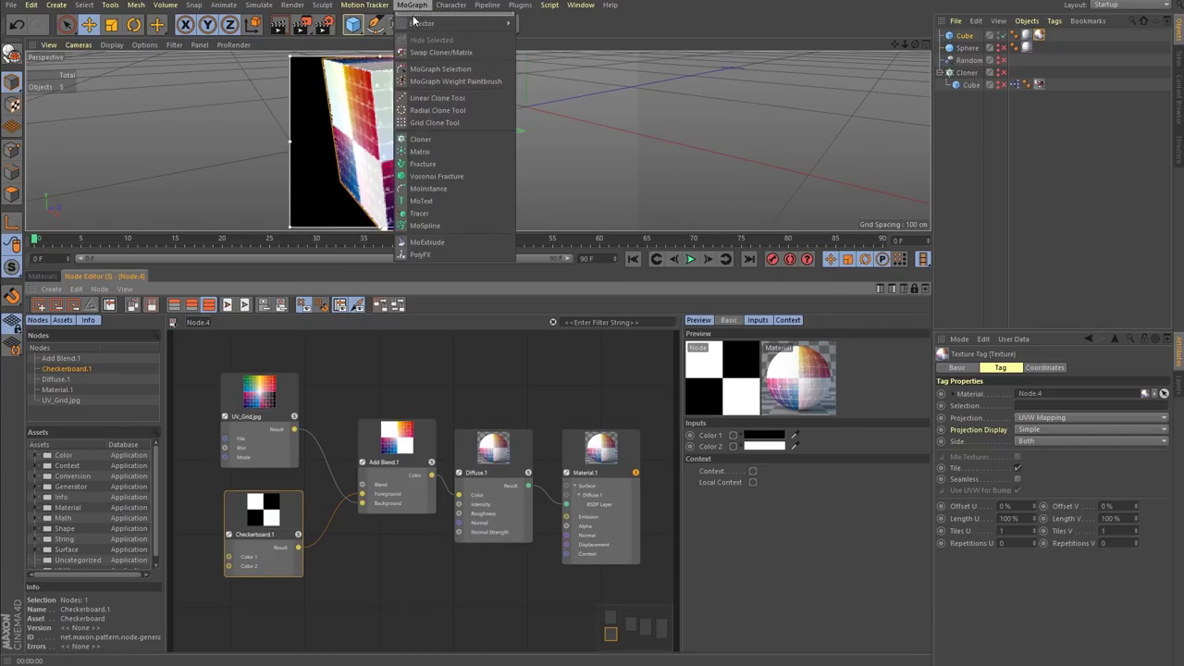
pyautogui.click(445, 137)
pyautogui.moveTo(969, 48); pyautogui.dragTo(969, 37)
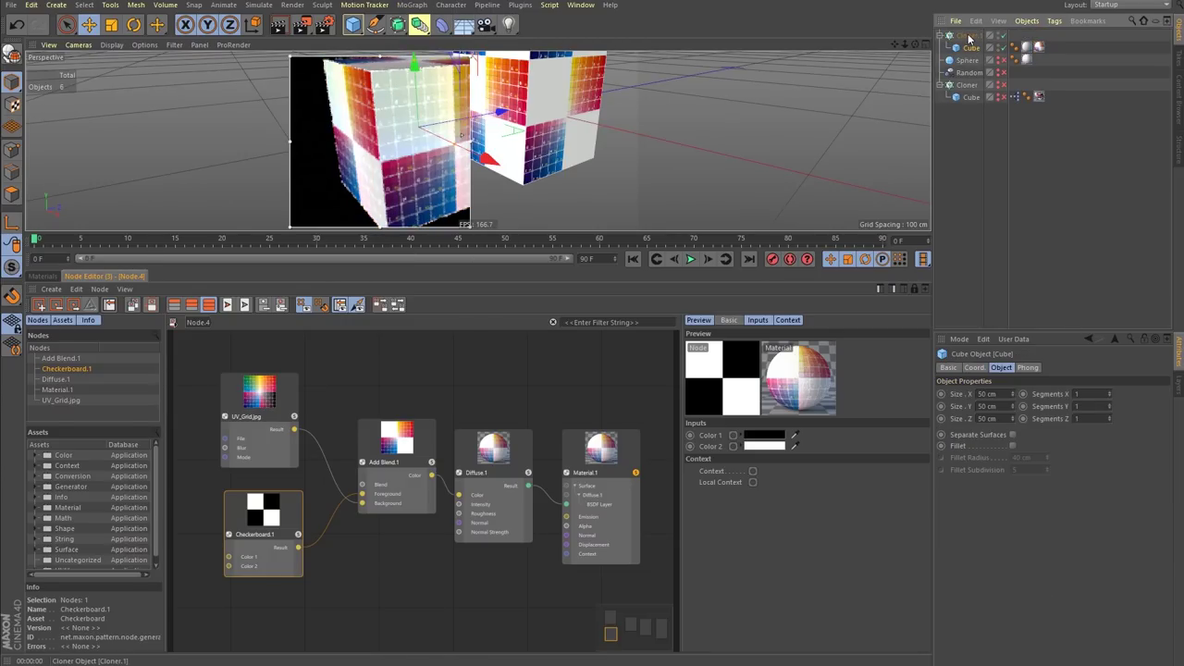
pyautogui.click(969, 36)
pyautogui.click(1015, 398)
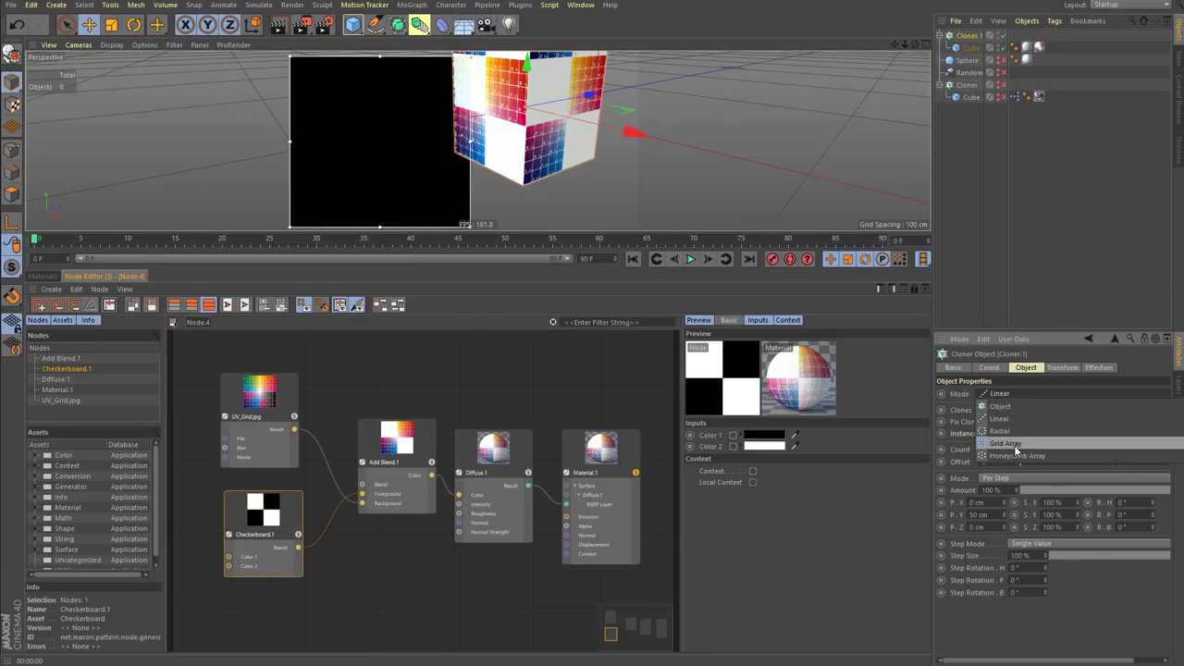
# - Set the active cloner's mode to Grid Array and frame the resulting cube clones
pyautogui.click(1014, 446)
pyautogui.scroll(-3, 495, 153)
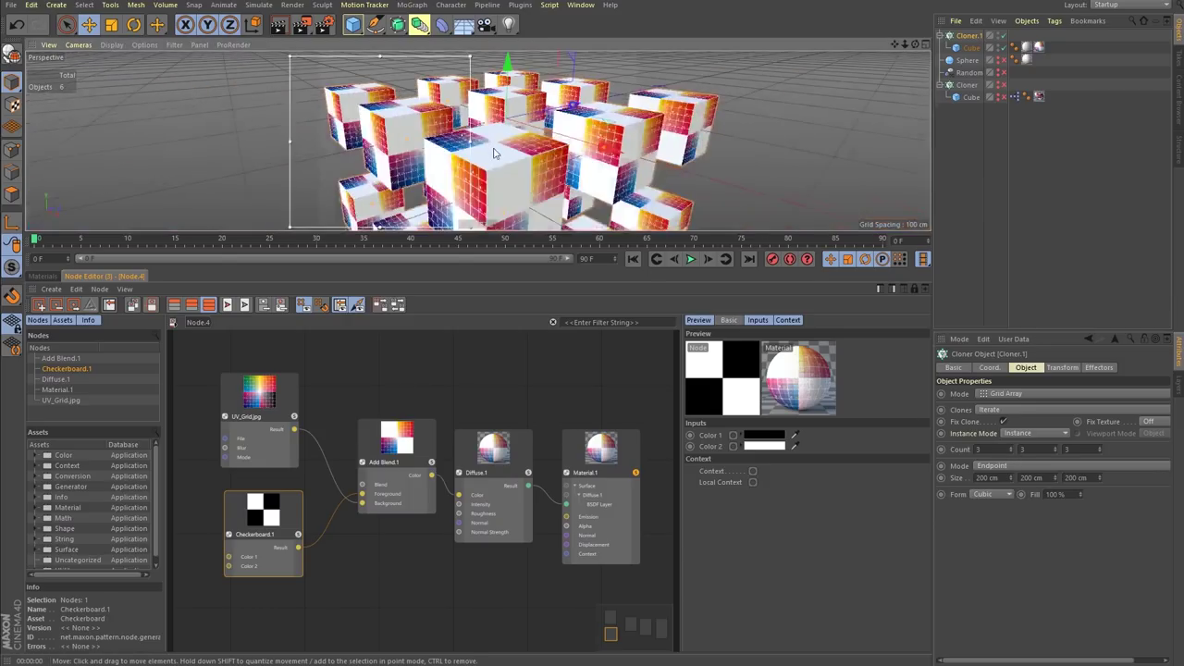
pyautogui.scroll(-3, 495, 152)
pyautogui.keyDown('alt'); pyautogui.moveTo(664, 179); pyautogui.dragTo(565, 171, button='middle'); pyautogui.keyUp('alt')
pyautogui.moveTo(566, 171)
pyautogui.keyDown('alt'); pyautogui.mouseDown()
pyautogui.moveTo(548, 155)
pyautogui.moveTo(642, 212)
pyautogui.moveTo(574, 154)
pyautogui.moveTo(618, 158)
pyautogui.moveTo(634, 177)
pyautogui.moveTo(632, 166)
pyautogui.mouseUp(); pyautogui.keyUp('alt')
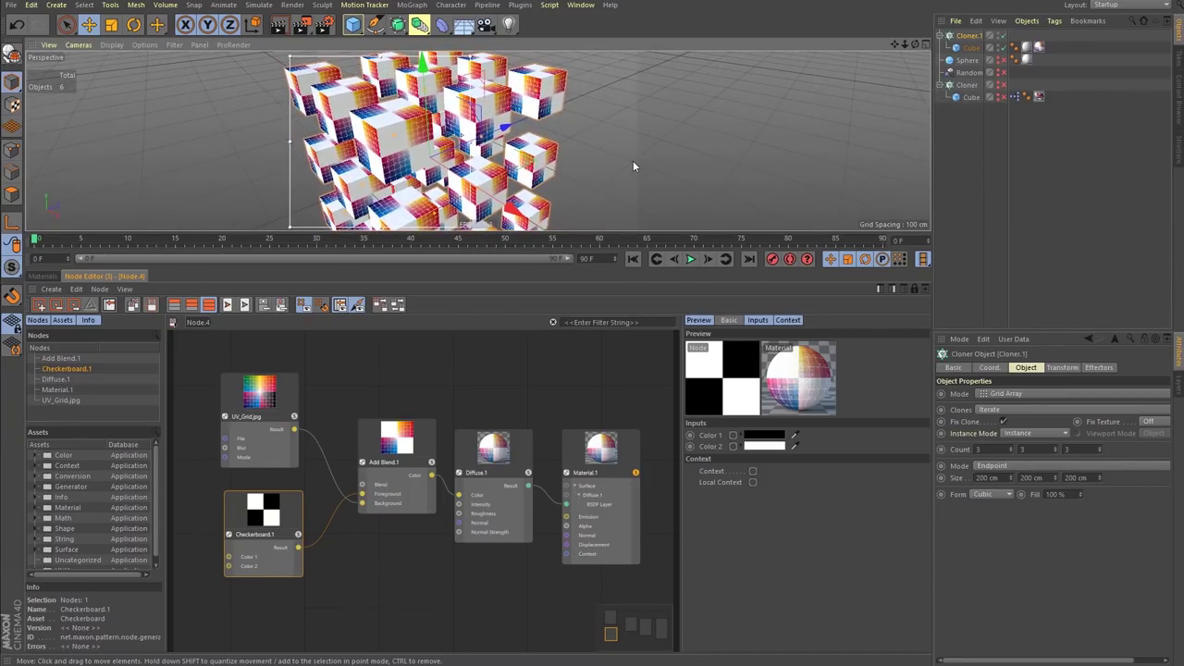
# - Delete the Checkerboard and Add Blend nodes so the UV_Grid.jpg image feeds the Diffuse color directly
pyautogui.click(532, 405)
pyautogui.click(287, 534)
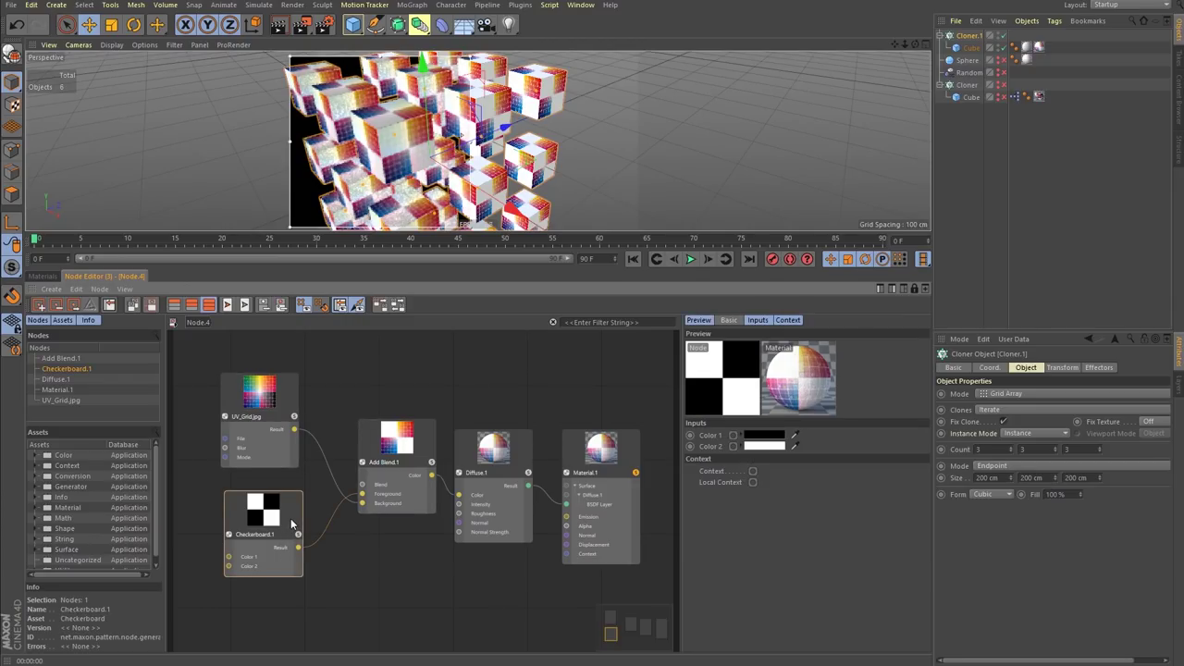
pyautogui.press('Delete')
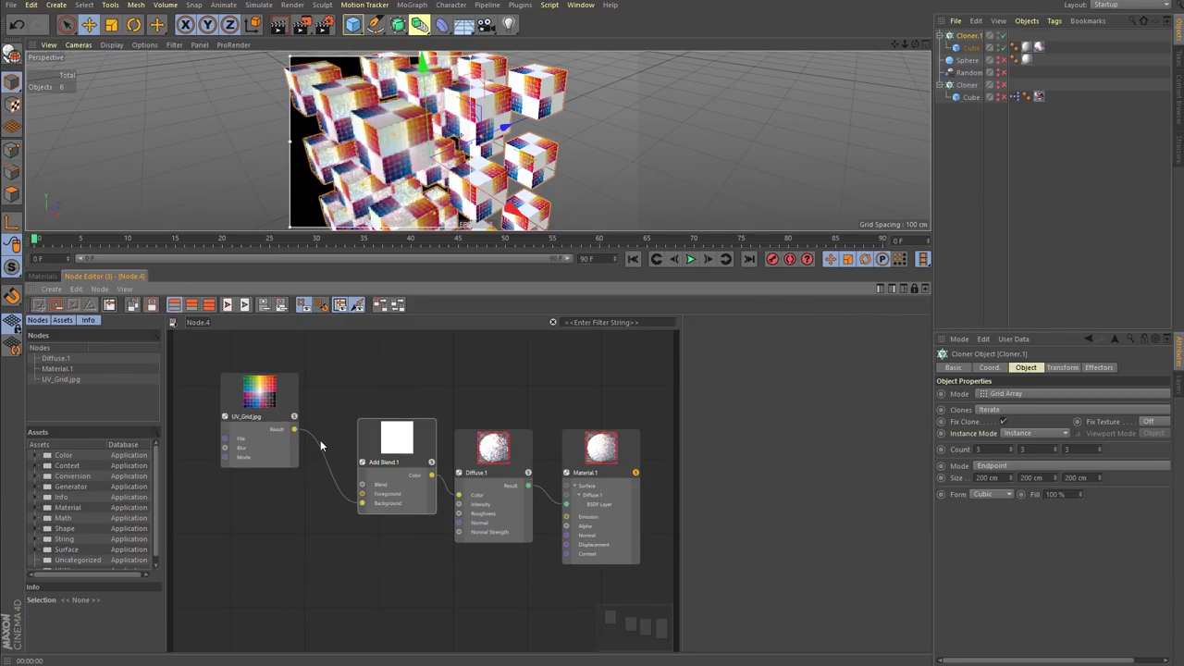
pyautogui.press('Delete')
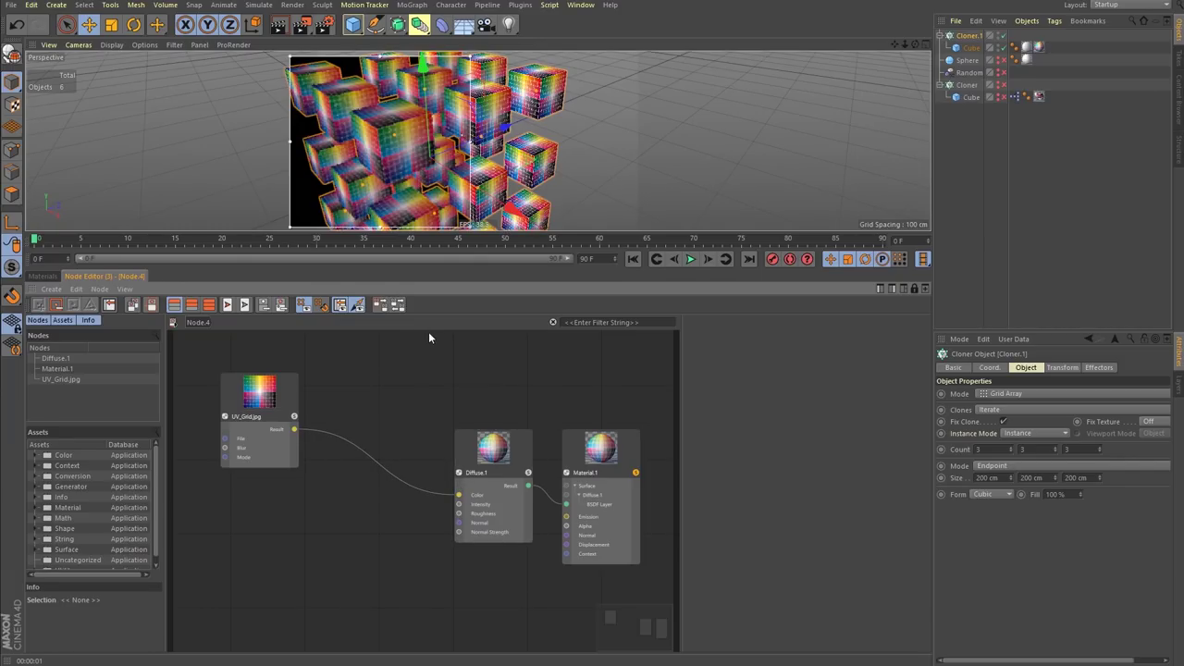
# - Move the UV_Grid.jpg node closer to the Diffuse node and add a UV Distorter node below it
pyautogui.moveTo(284, 402); pyautogui.dragTo(364, 411)
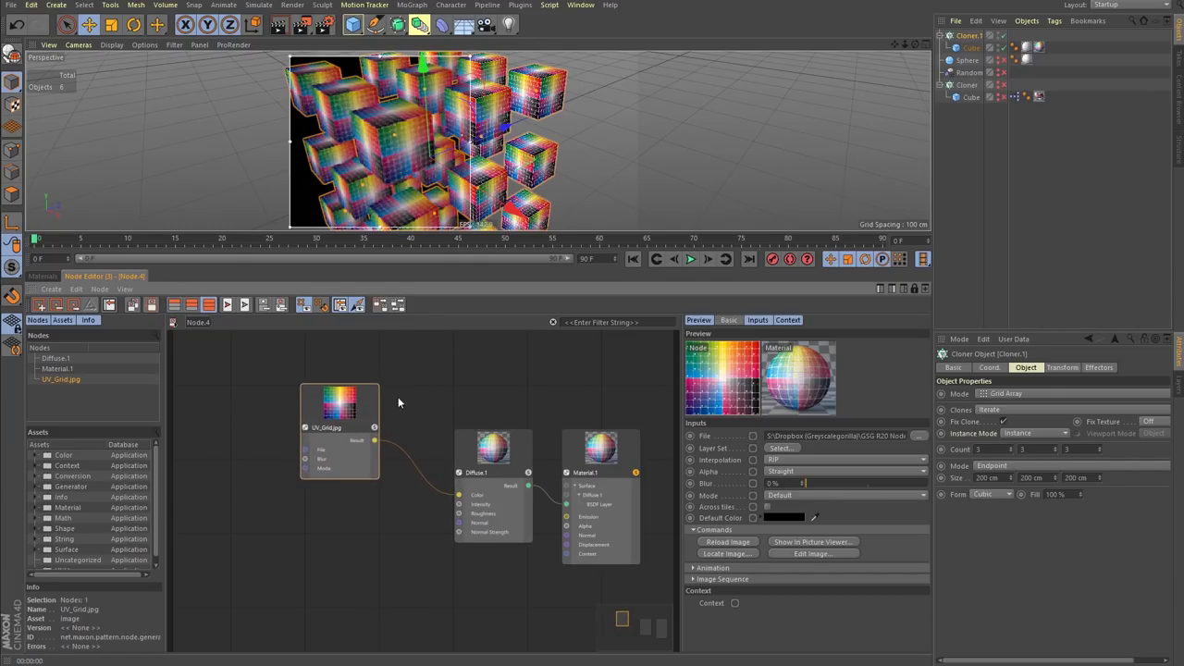
pyautogui.click(524, 371)
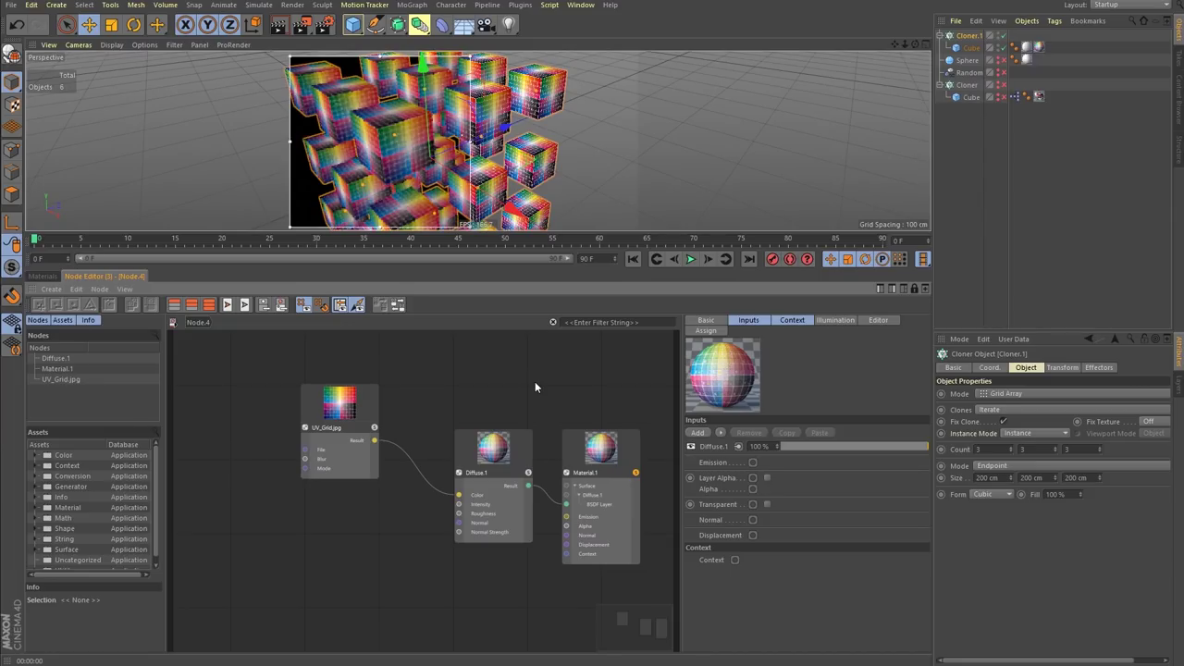
pyautogui.doubleClick(476, 387)
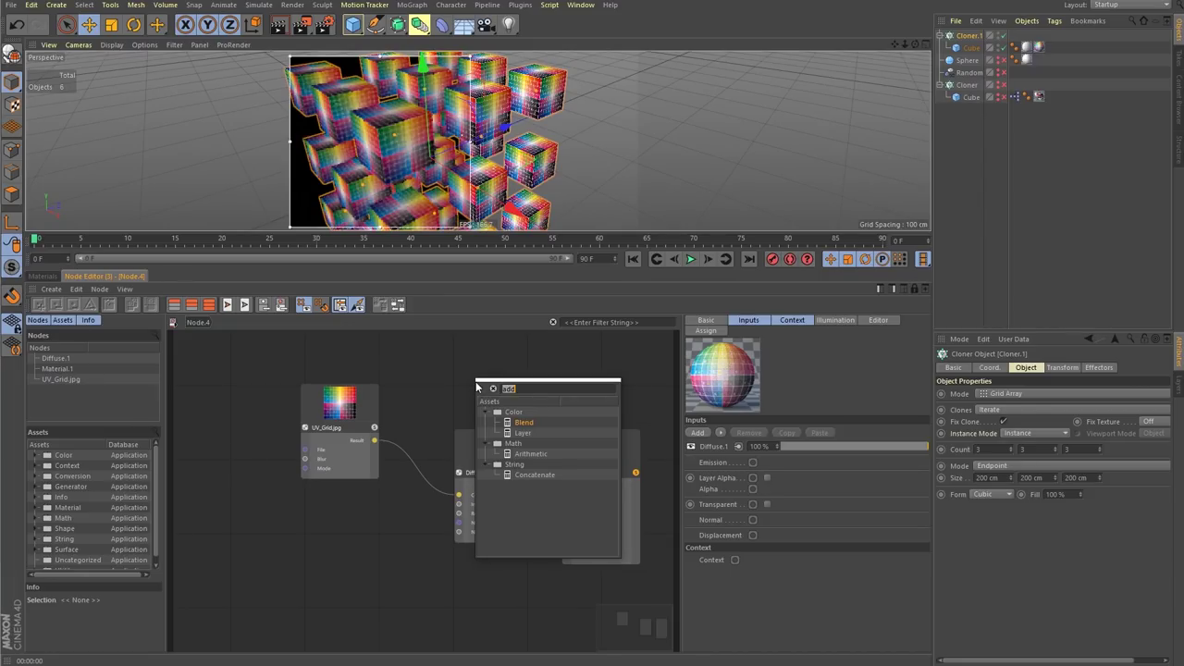
pyautogui.write('uv')
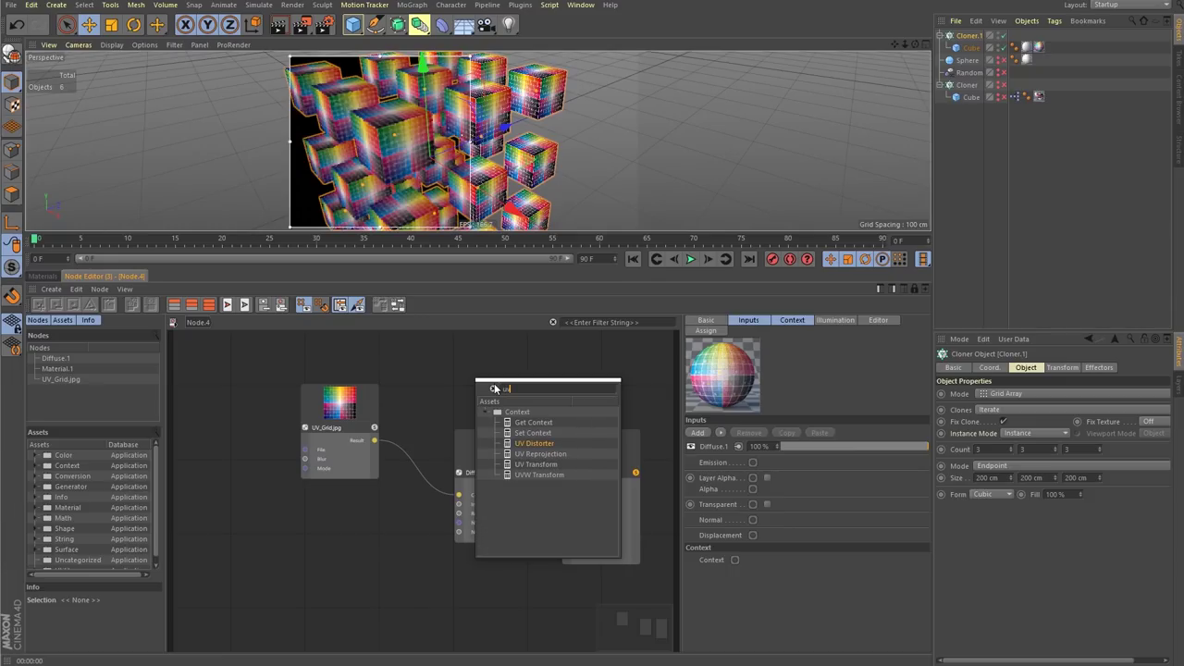
pyautogui.click(541, 445)
pyautogui.moveTo(440, 461); pyautogui.dragTo(292, 529)
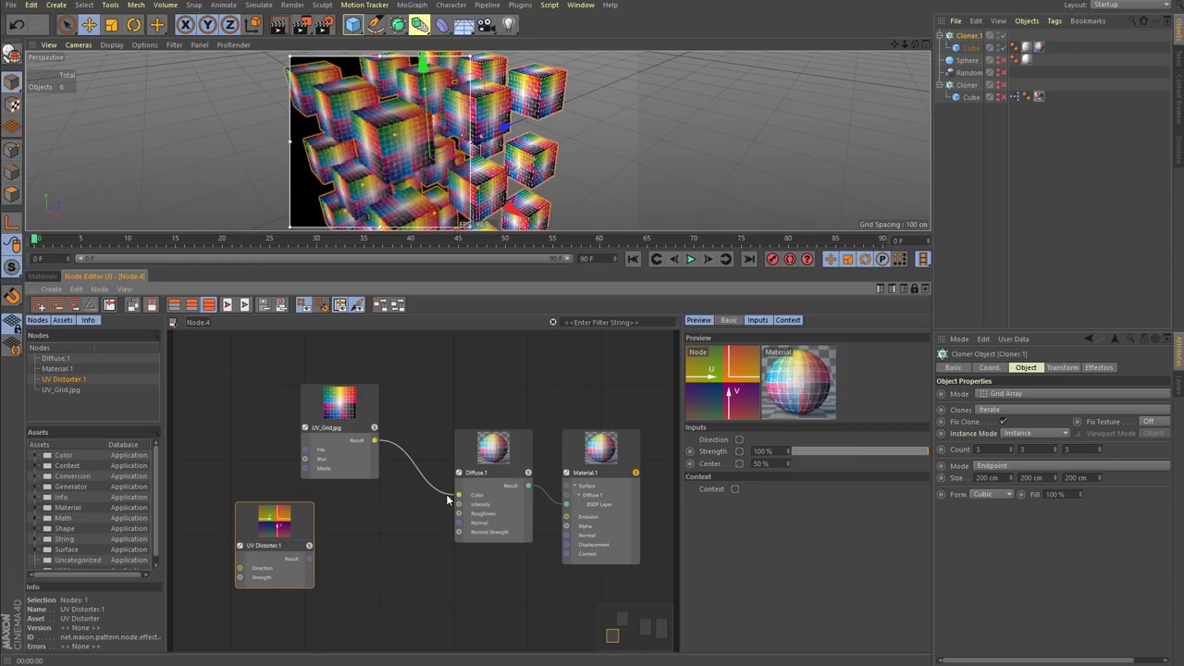
# - Connect the UV Distorter's Result to the Context input of the UV_Grid.jpg node and reposition the distorter with space around it
pyautogui.keyDown('alt'); pyautogui.moveTo(412, 160); pyautogui.dragTo(380, 160); pyautogui.keyUp('alt')
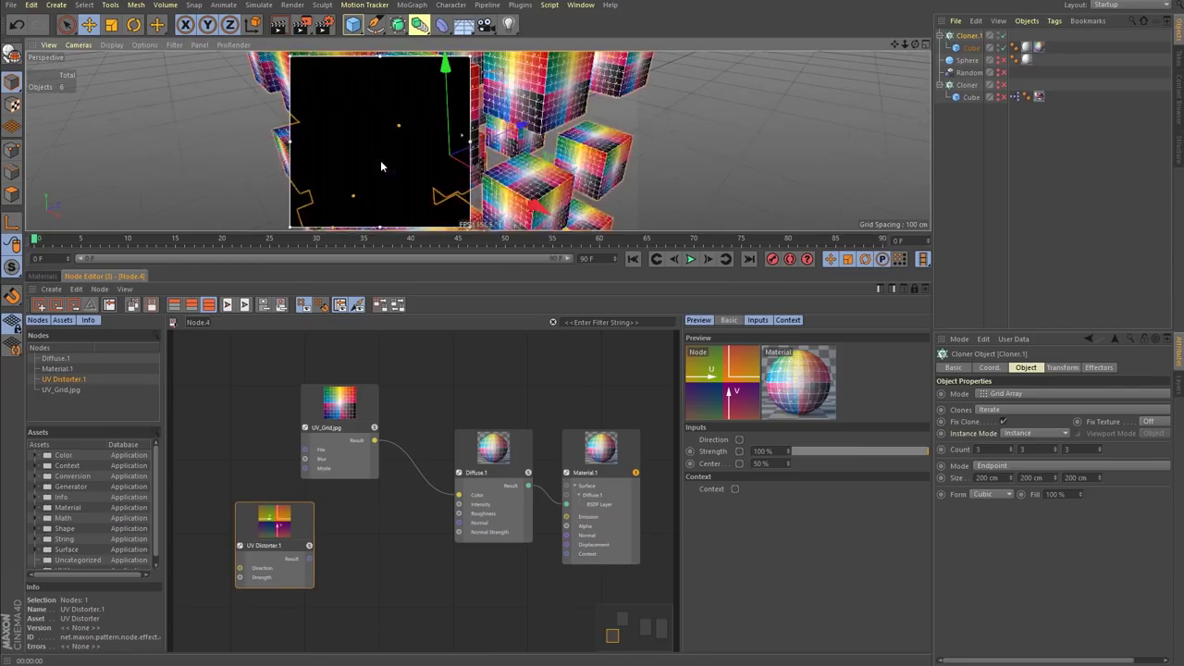
pyautogui.moveTo(576, 178)
pyautogui.keyDown('alt'); pyautogui.mouseDown()
pyautogui.moveTo(441, 160)
pyautogui.moveTo(610, 165)
pyautogui.mouseUp(); pyautogui.keyUp('alt')
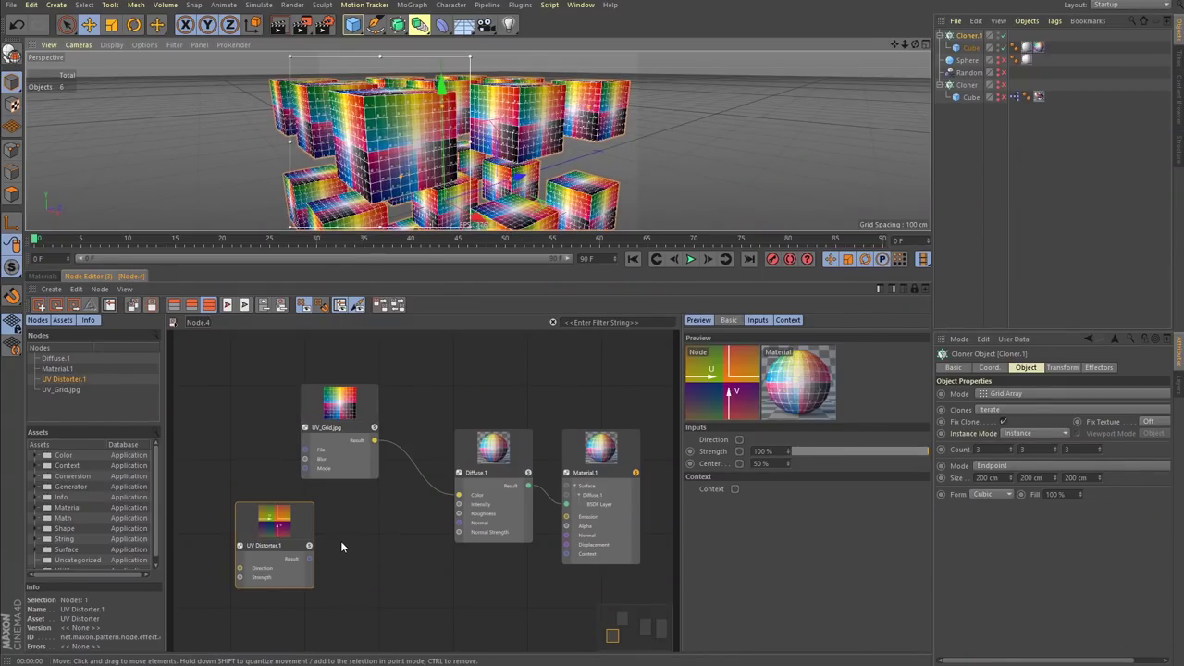
pyautogui.moveTo(306, 521); pyautogui.dragTo(317, 535)
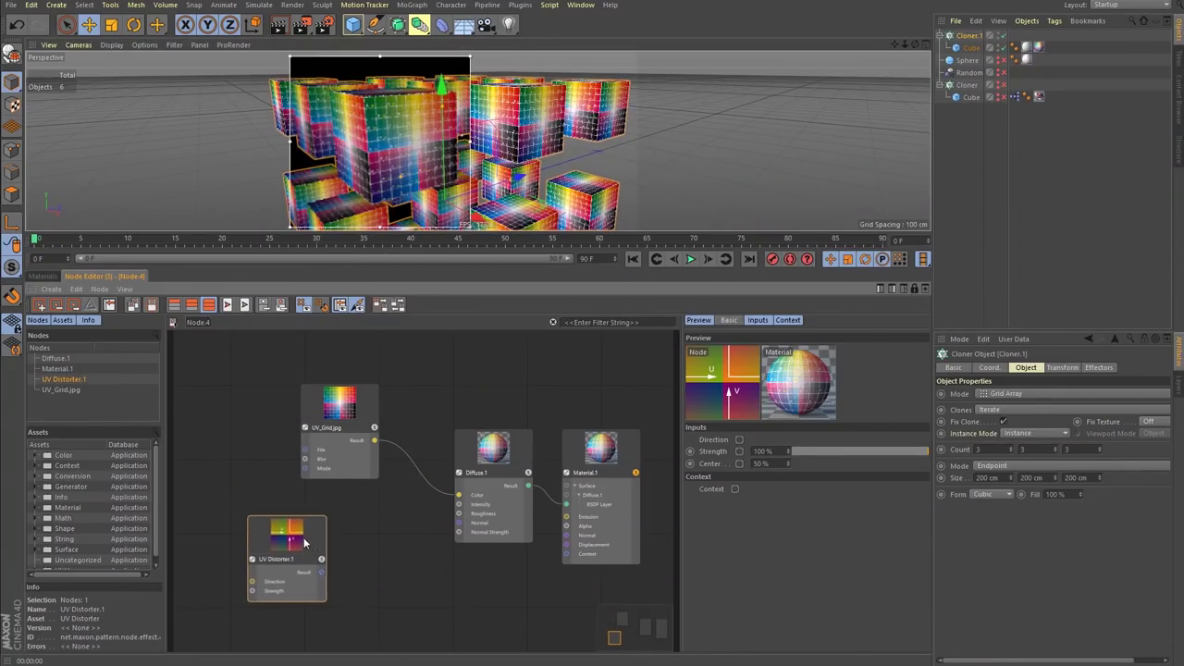
pyautogui.moveTo(326, 583); pyautogui.dragTo(320, 403)
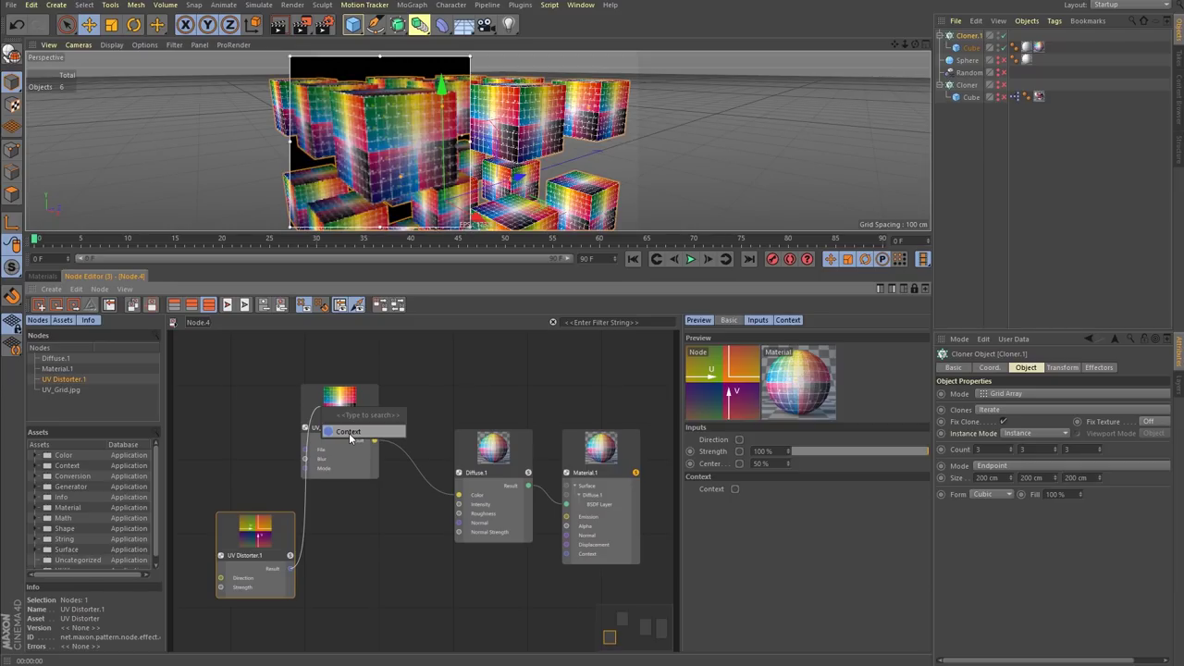
pyautogui.click(349, 433)
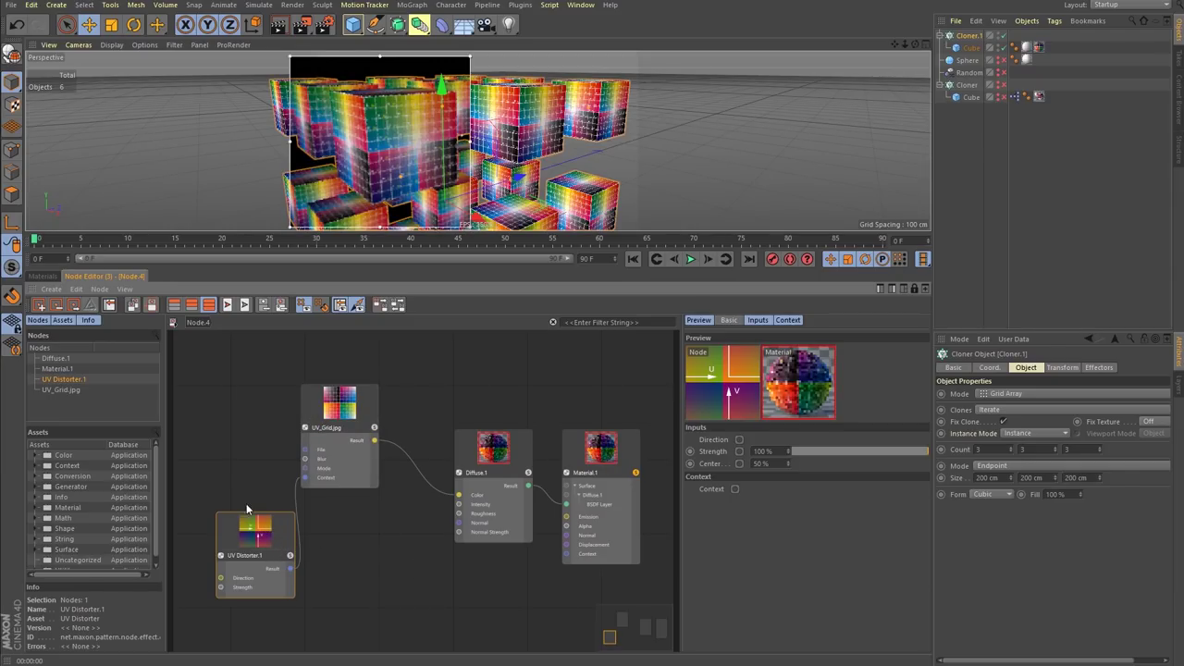
pyautogui.click(272, 524)
pyautogui.moveTo(234, 493); pyautogui.dragTo(247, 544)
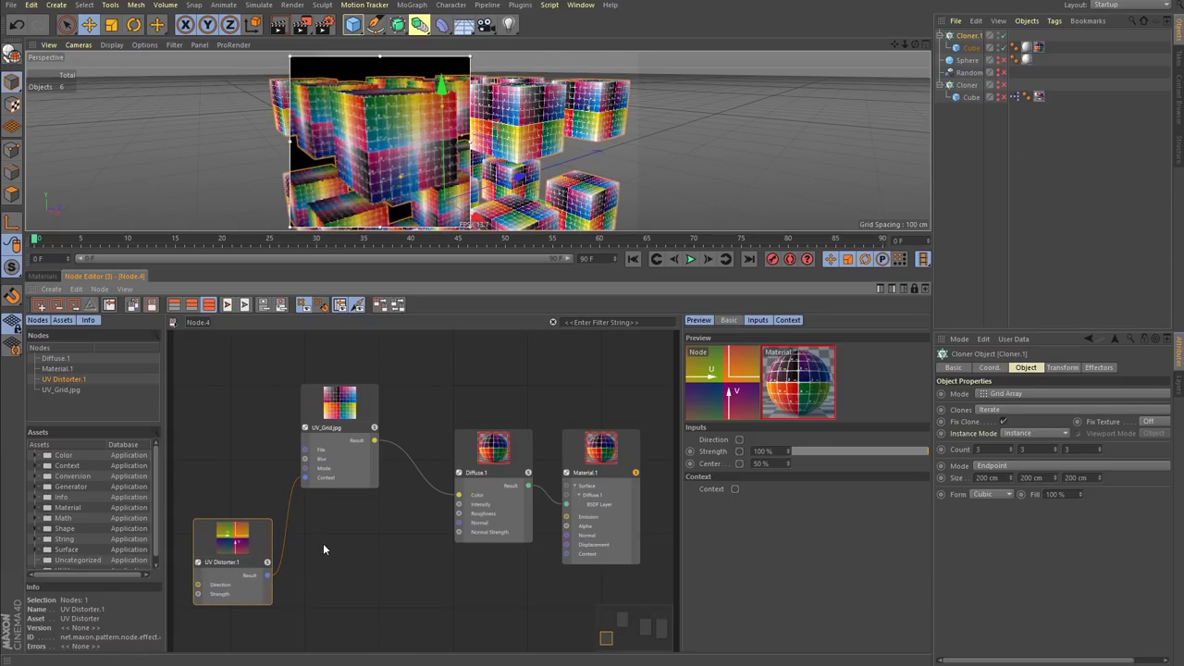
pyautogui.keyDown('alt'); pyautogui.moveTo(302, 543); pyautogui.dragTo(452, 545, button='middle'); pyautogui.keyUp('alt')
pyautogui.moveTo(390, 547)
pyautogui.mouseDown()
pyautogui.moveTo(353, 524)
pyautogui.moveTo(386, 550)
pyautogui.mouseUp()
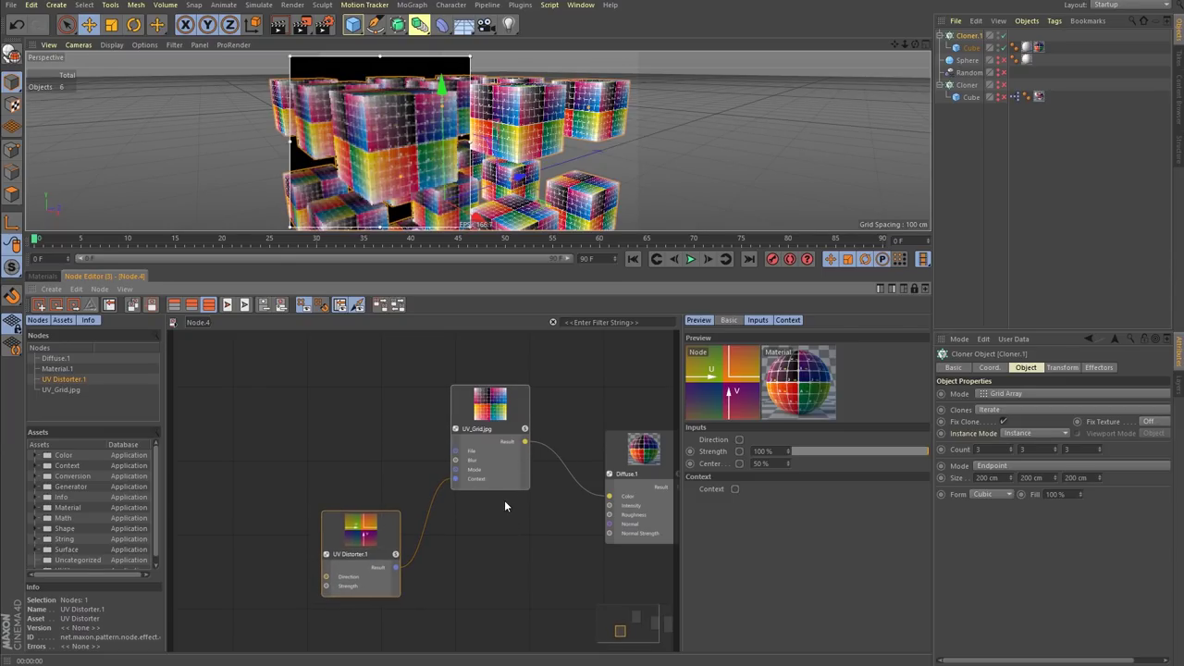
# - Add a Gradient node and place it to the left of the UV Distorter node
pyautogui.click(306, 453)
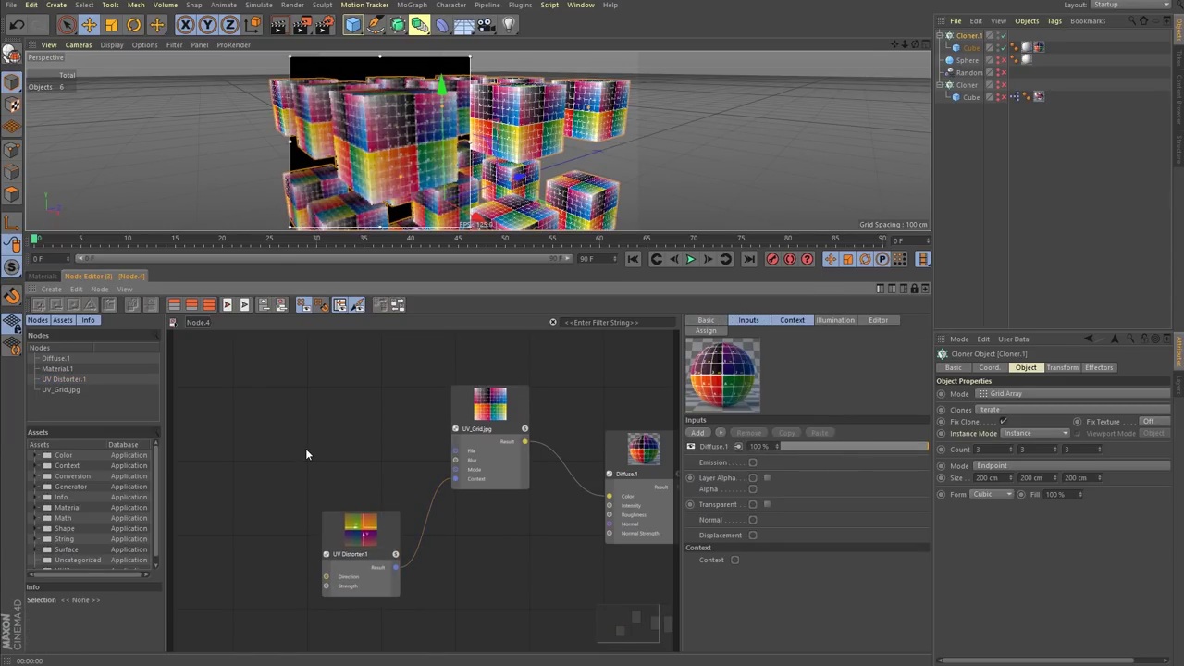
pyautogui.doubleClick(305, 453)
pyautogui.write('ram')
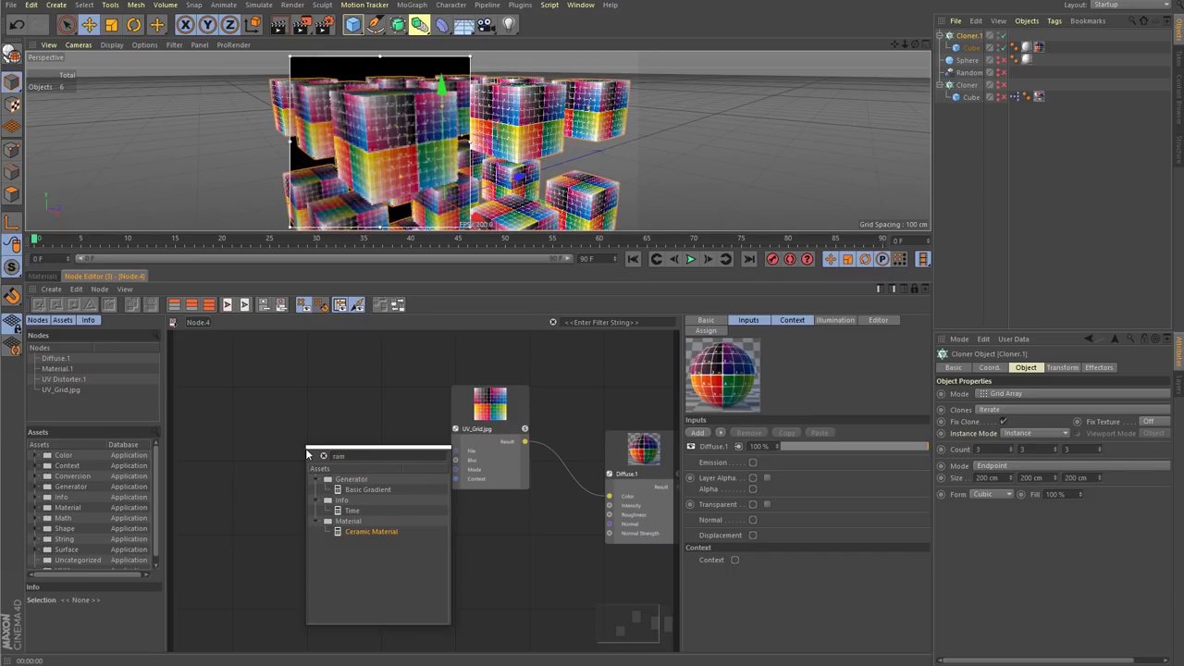
pyautogui.press('BackSpace')
pyautogui.press('BackSpace')
pyautogui.press('BackSpace')
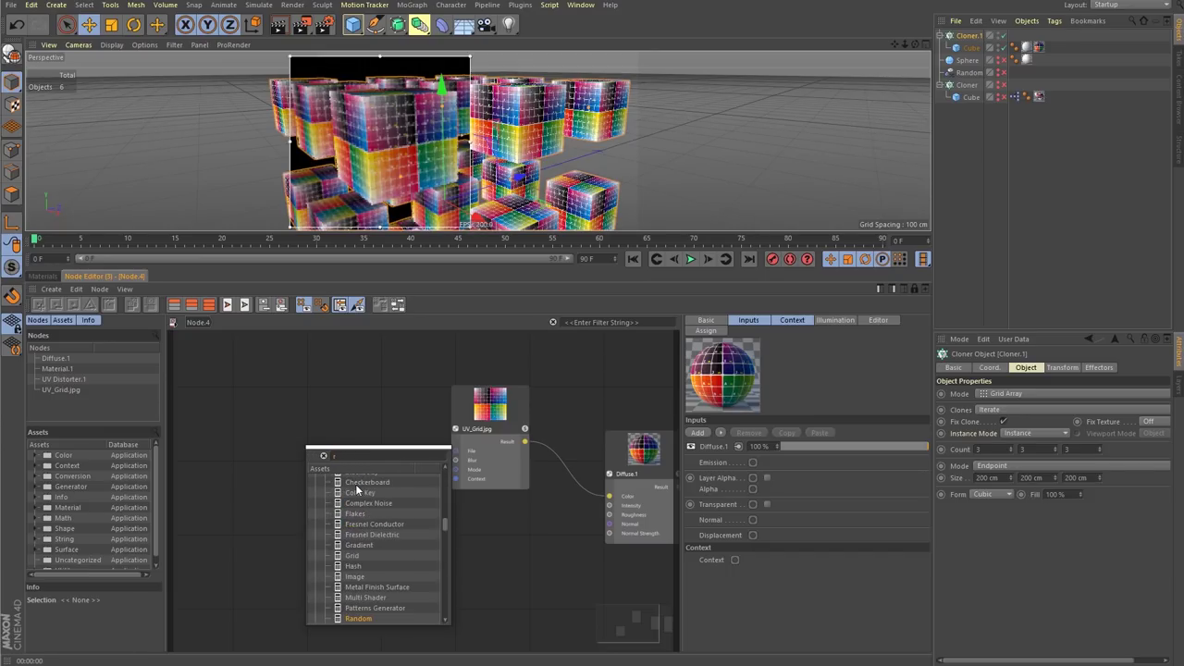
pyautogui.write('grad')
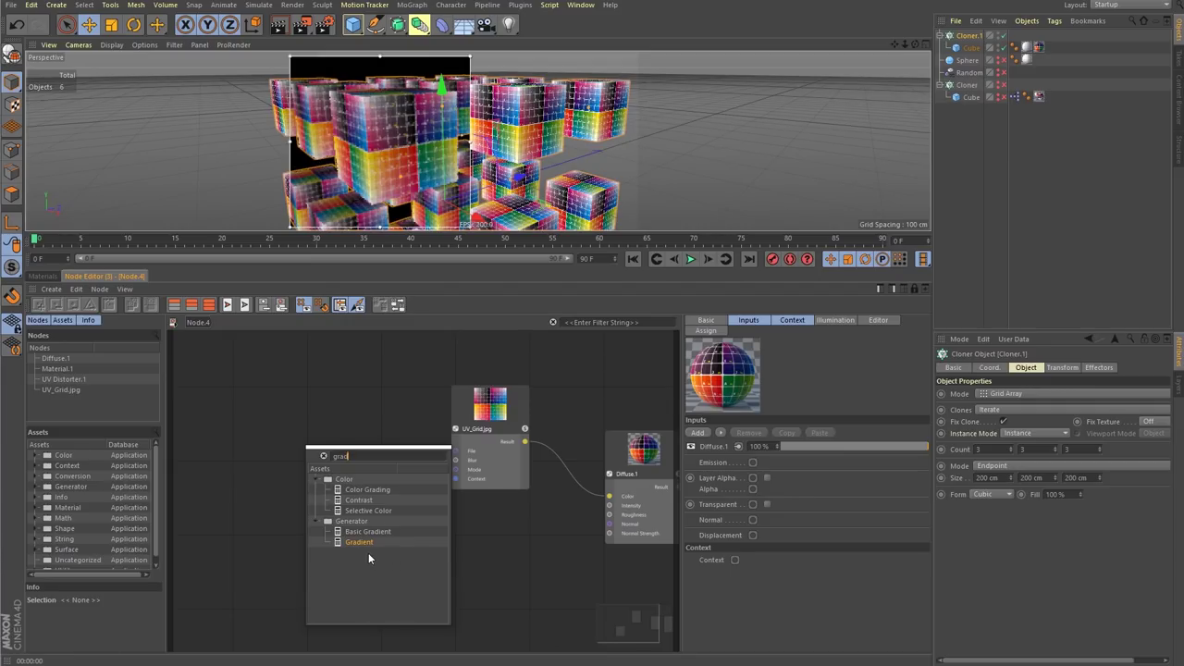
pyautogui.moveTo(363, 546); pyautogui.dragTo(521, 567)
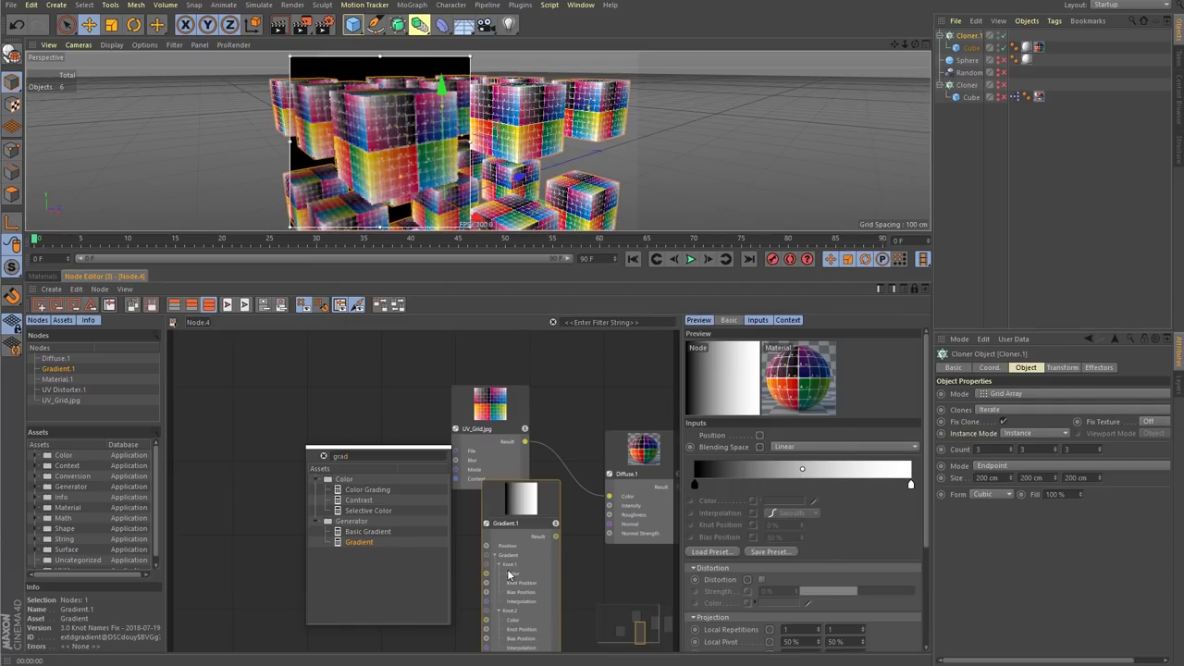
pyautogui.moveTo(544, 515); pyautogui.dragTo(268, 441)
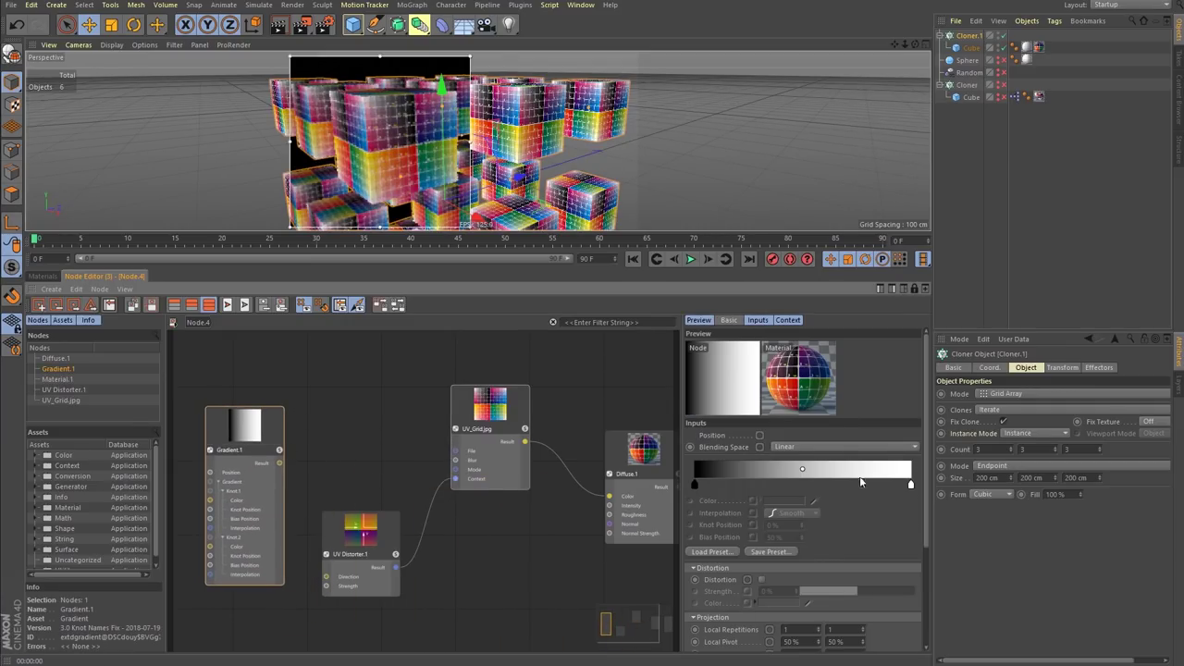
# - Set the Gradient node's projection mode to Circular
pyautogui.click(828, 444)
pyautogui.click(828, 445)
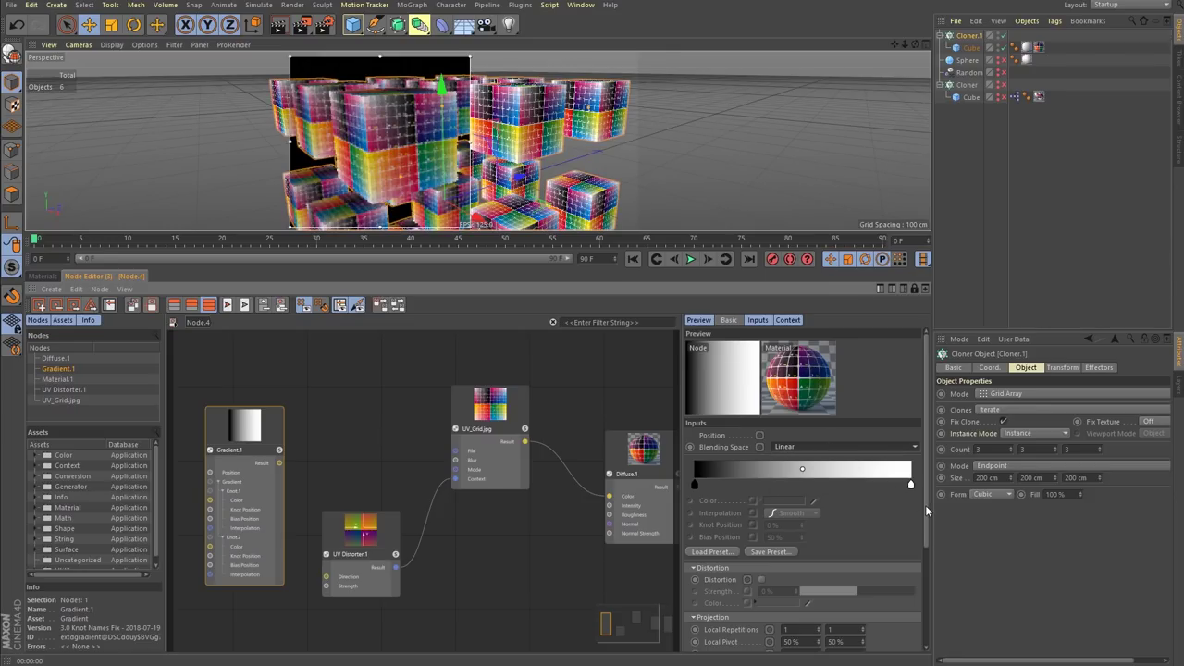
pyautogui.moveTo(925, 505); pyautogui.dragTo(937, 585)
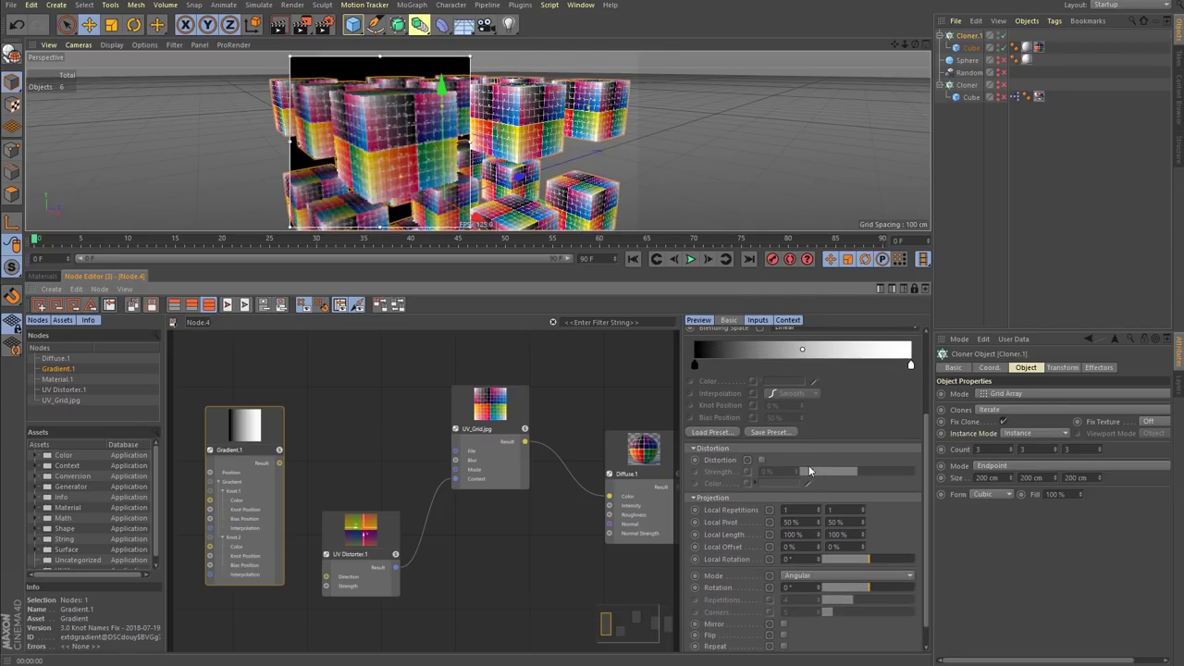
pyautogui.click(838, 575)
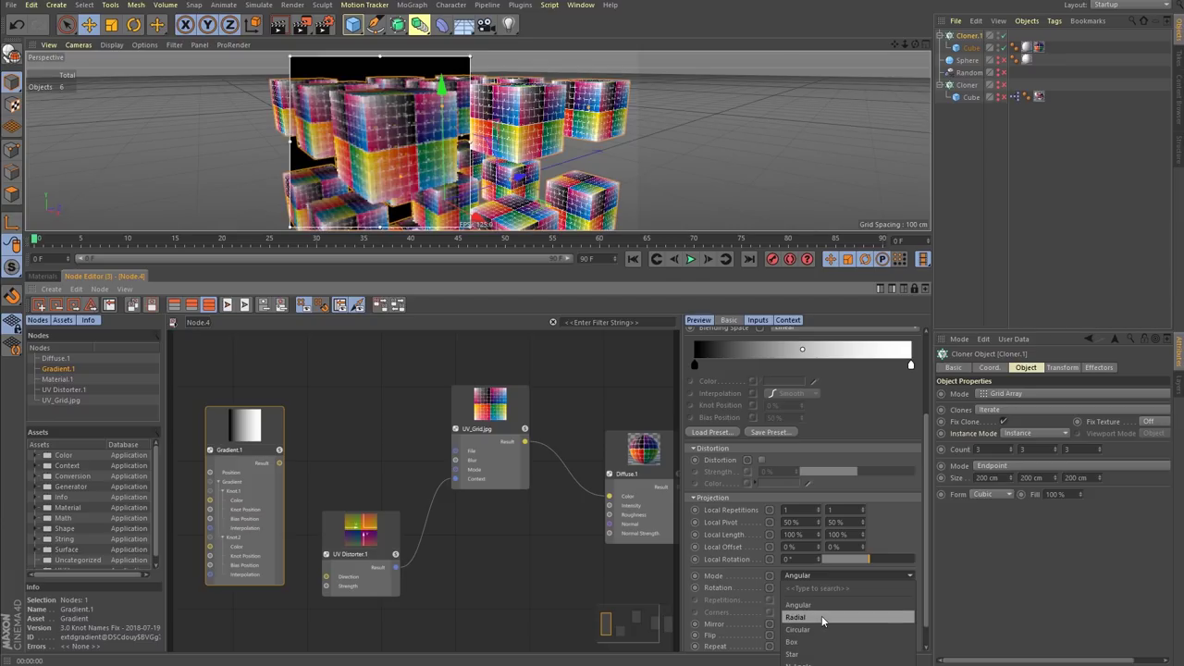
pyautogui.click(822, 630)
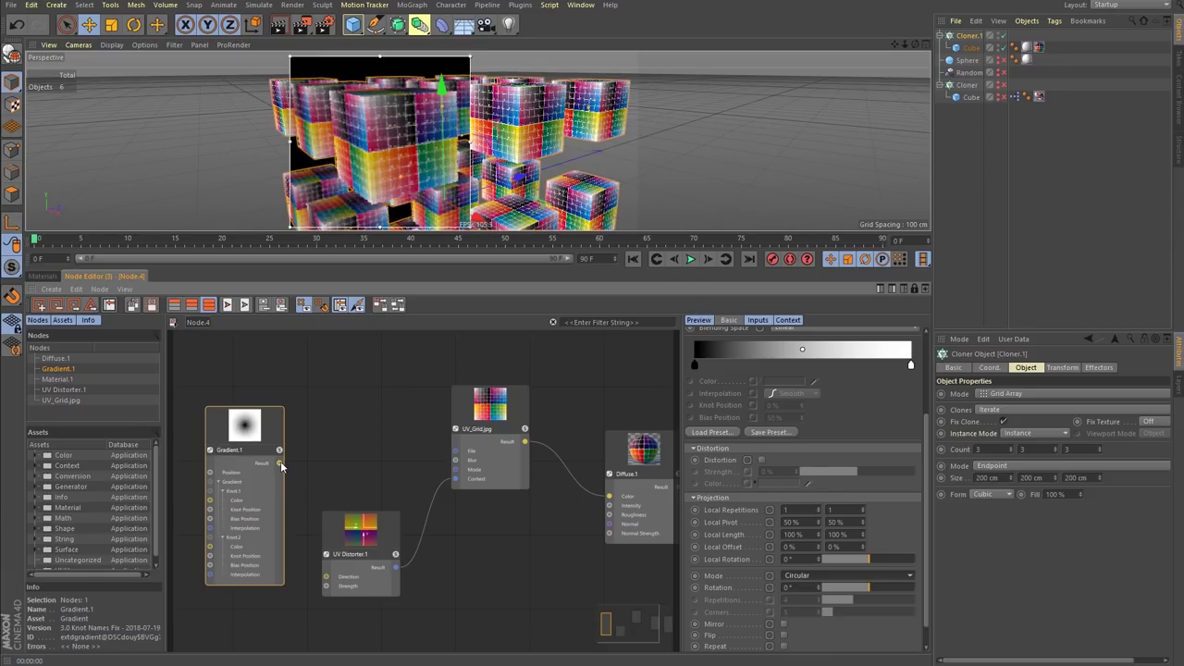
# - Connect the Gradient's Result to the UV Distorter's Direction input and inspect the distorted image on the cubes
pyautogui.moveTo(281, 464); pyautogui.dragTo(326, 576)
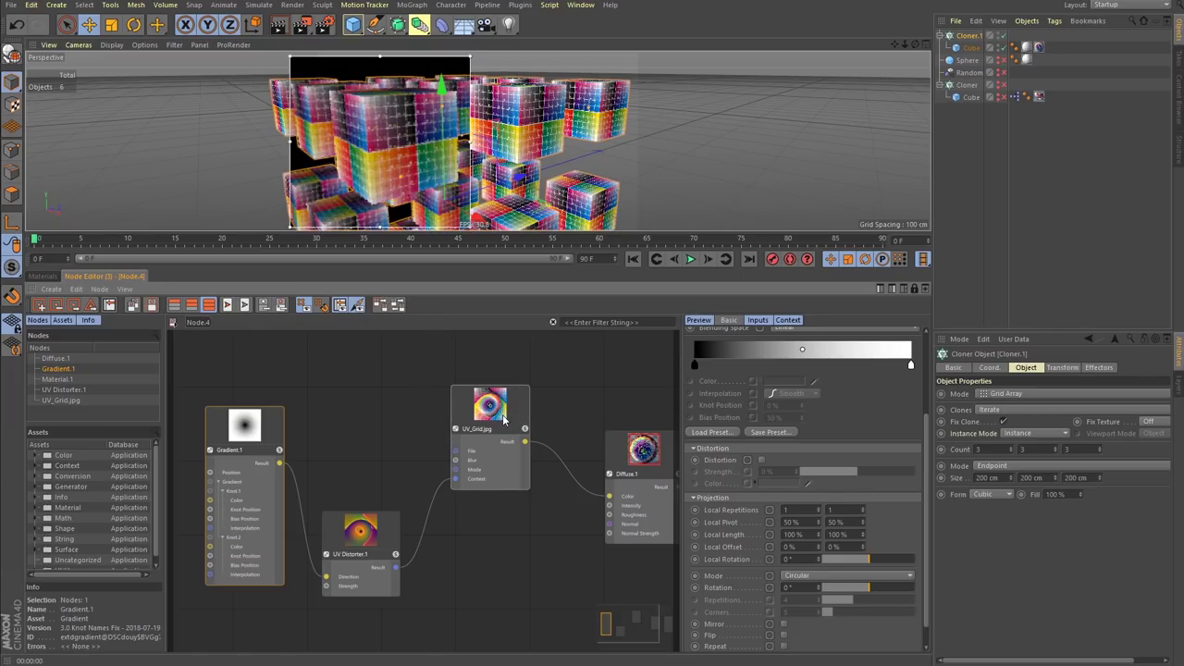
pyautogui.scroll(2, 500, 418)
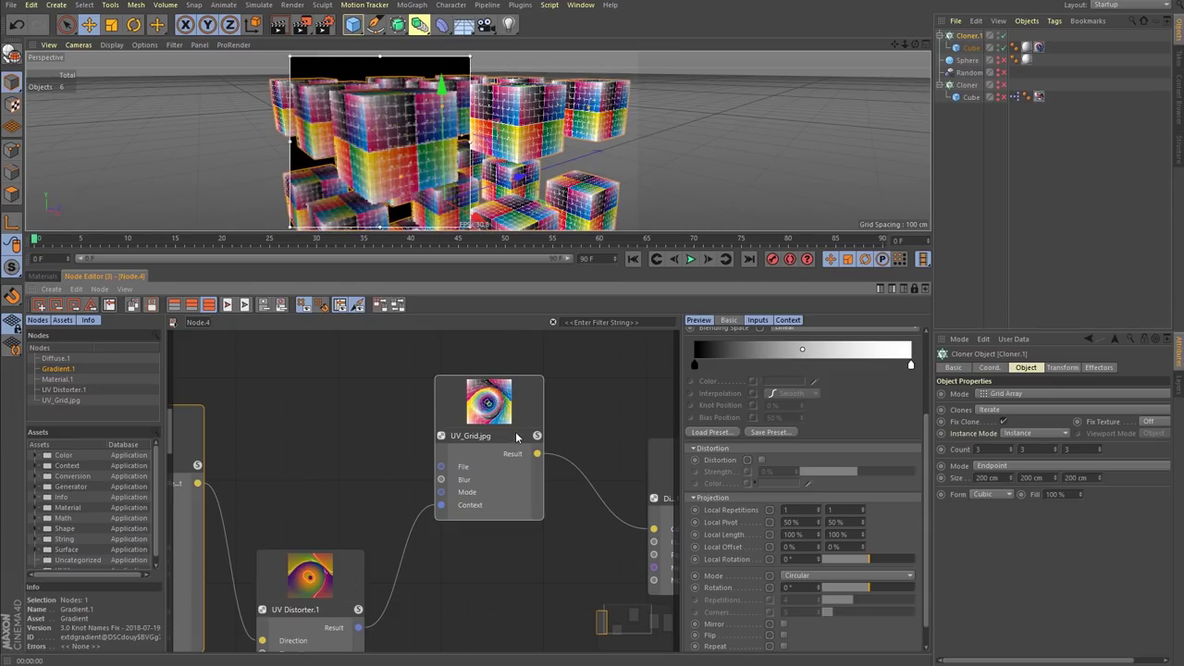
pyautogui.click(346, 463)
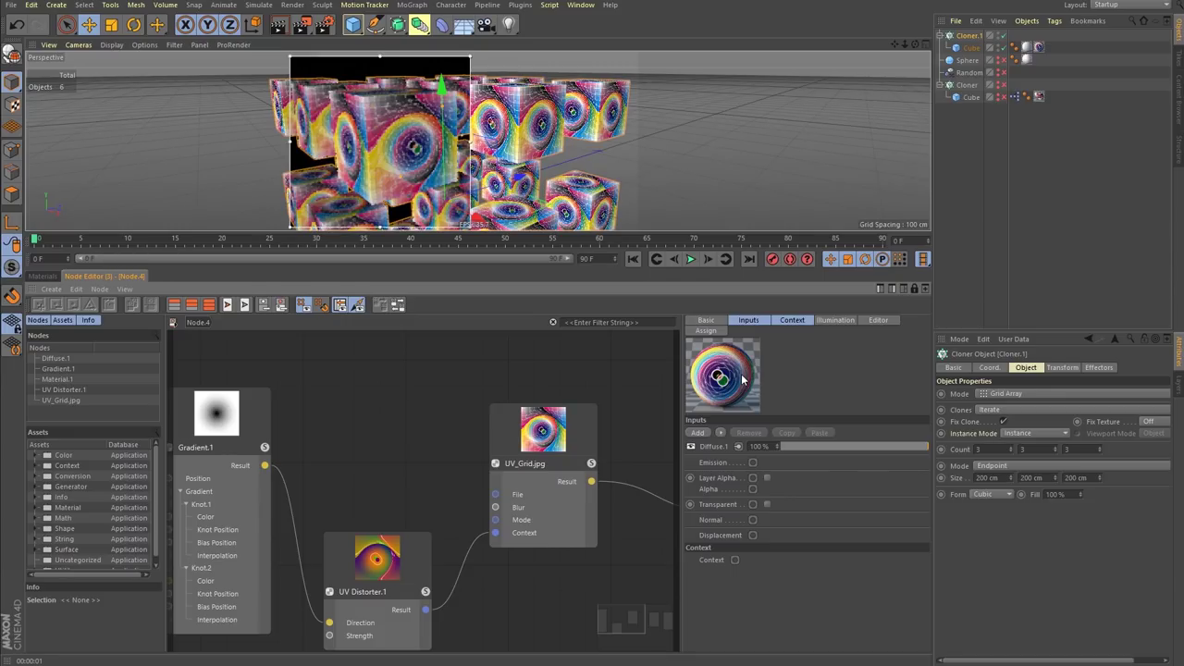
pyautogui.click(754, 320)
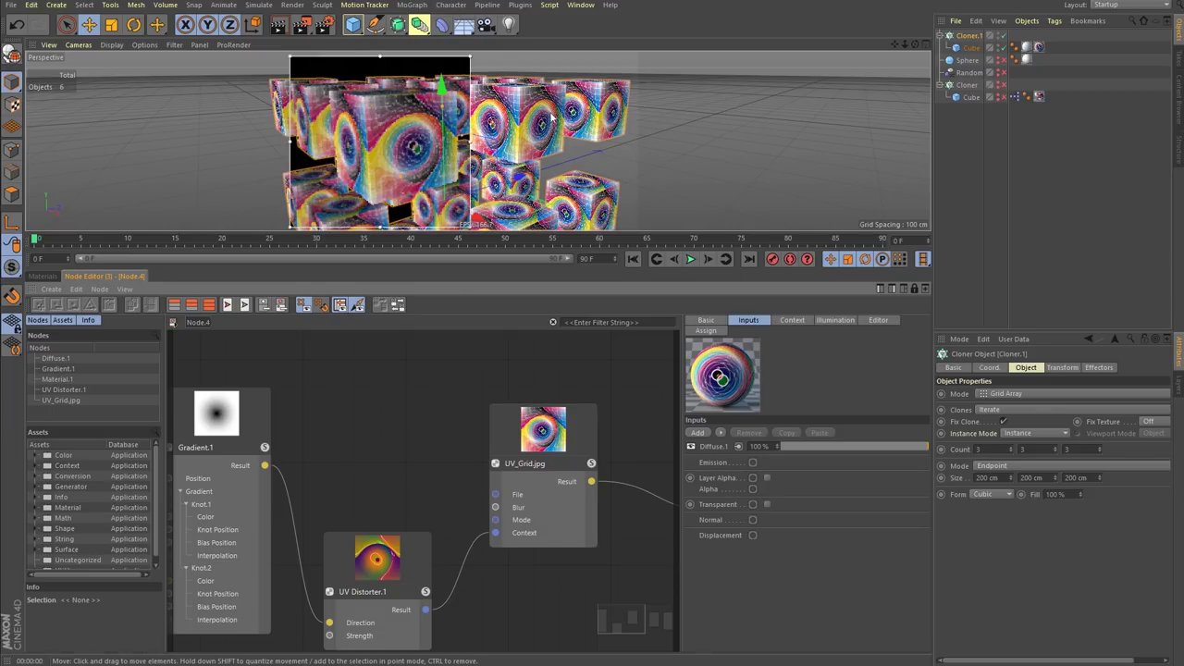
# - Invert the Gradient node's color ramp
pyautogui.click(251, 454)
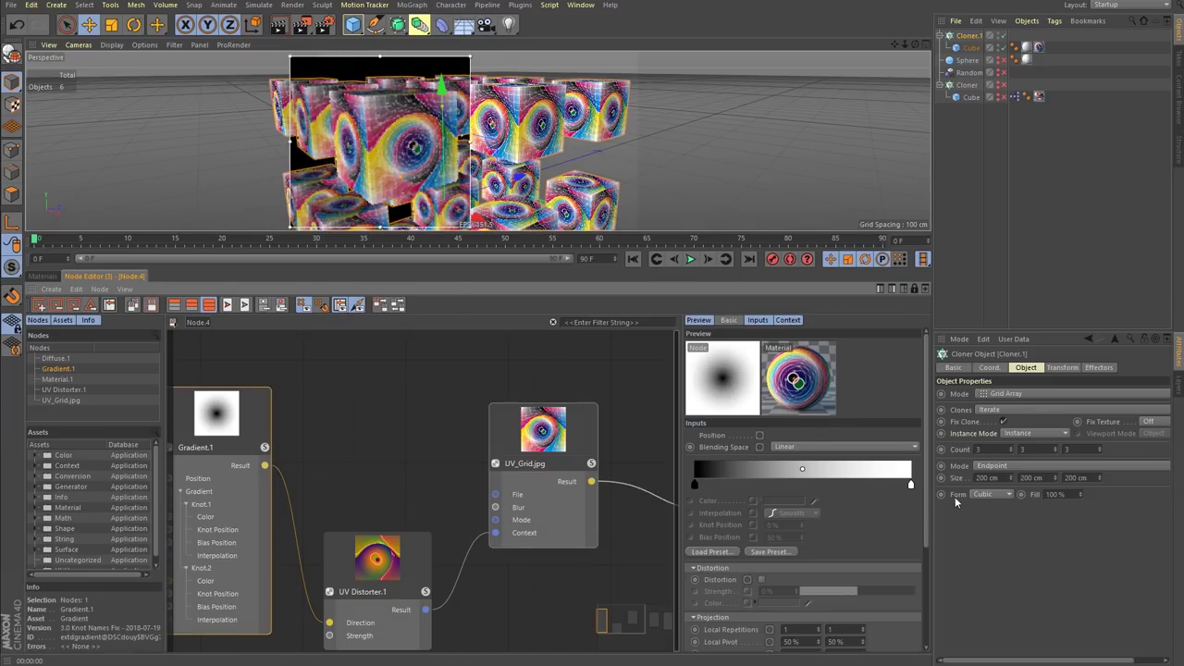
pyautogui.rightClick(740, 485)
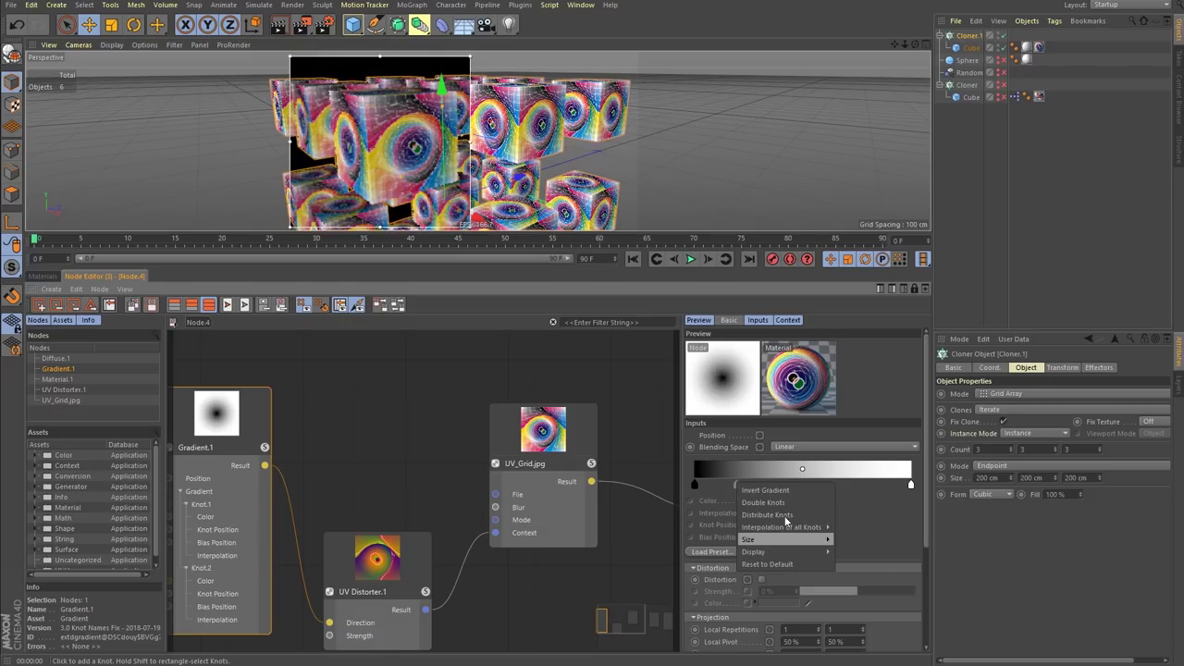
pyautogui.click(785, 489)
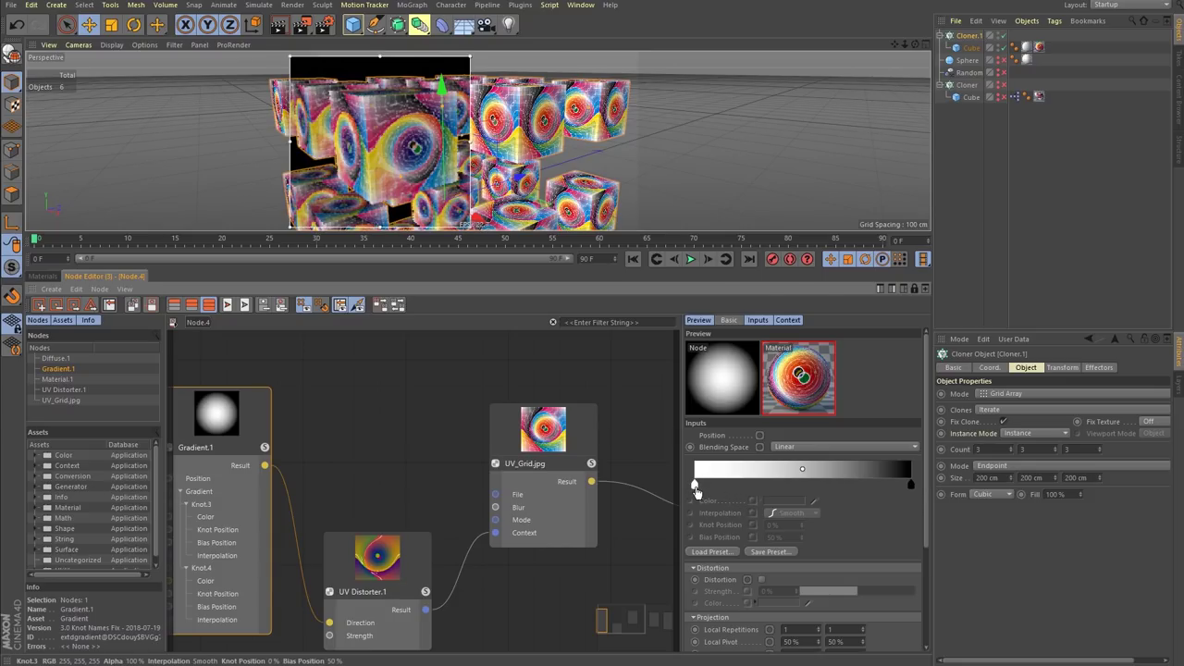
# - Set the brightness of the gradient's start knot to a 41% gray
pyautogui.doubleClick(695, 484)
pyautogui.moveTo(818, 516); pyautogui.dragTo(701, 524)
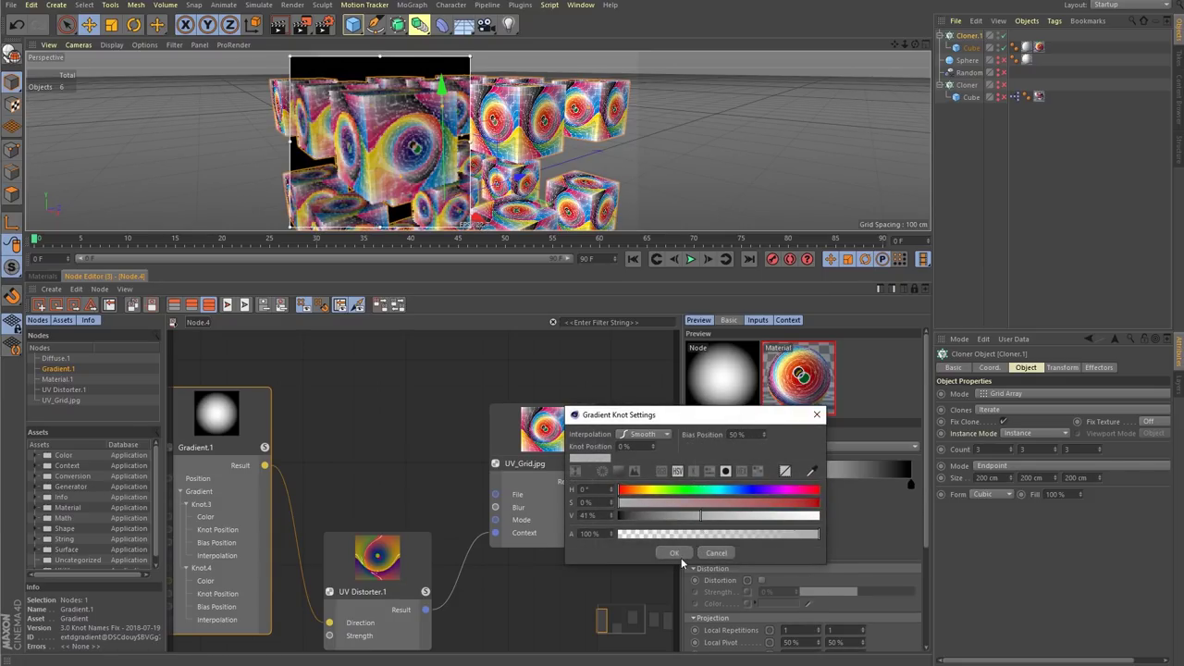
pyautogui.click(674, 553)
# - Lighten the gradient's black end knot to a gray with about 24% brightness
pyautogui.click(911, 484)
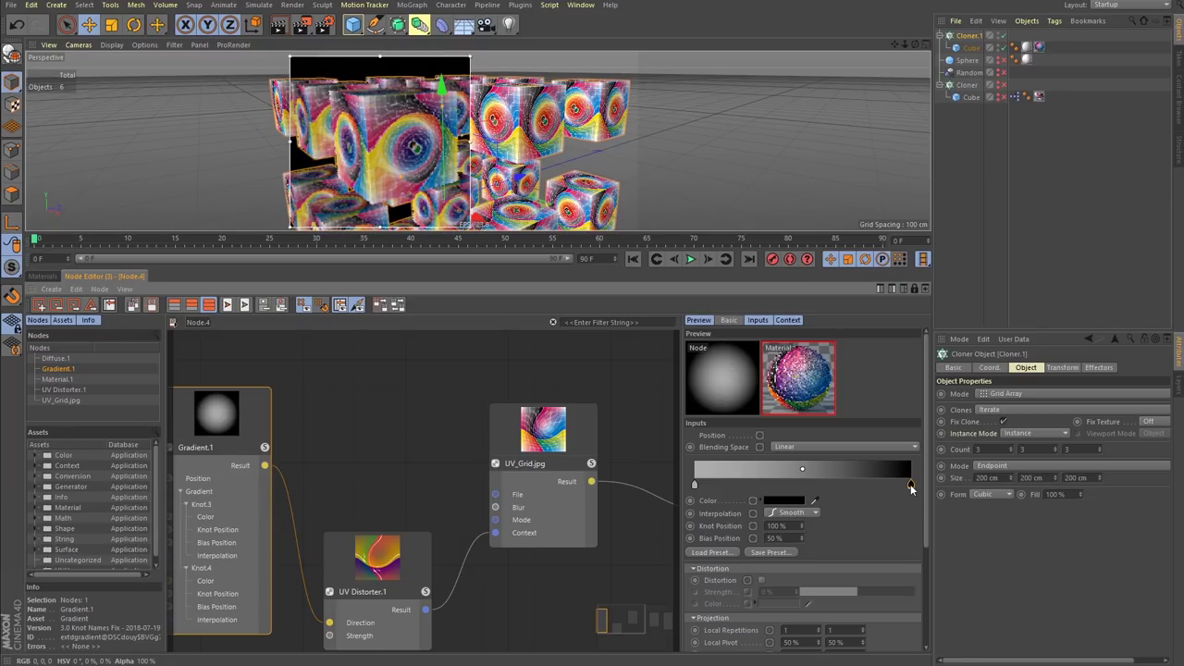
pyautogui.doubleClick(910, 486)
pyautogui.moveTo(928, 428); pyautogui.dragTo(578, 471)
pyautogui.moveTo(561, 528); pyautogui.dragTo(481, 532)
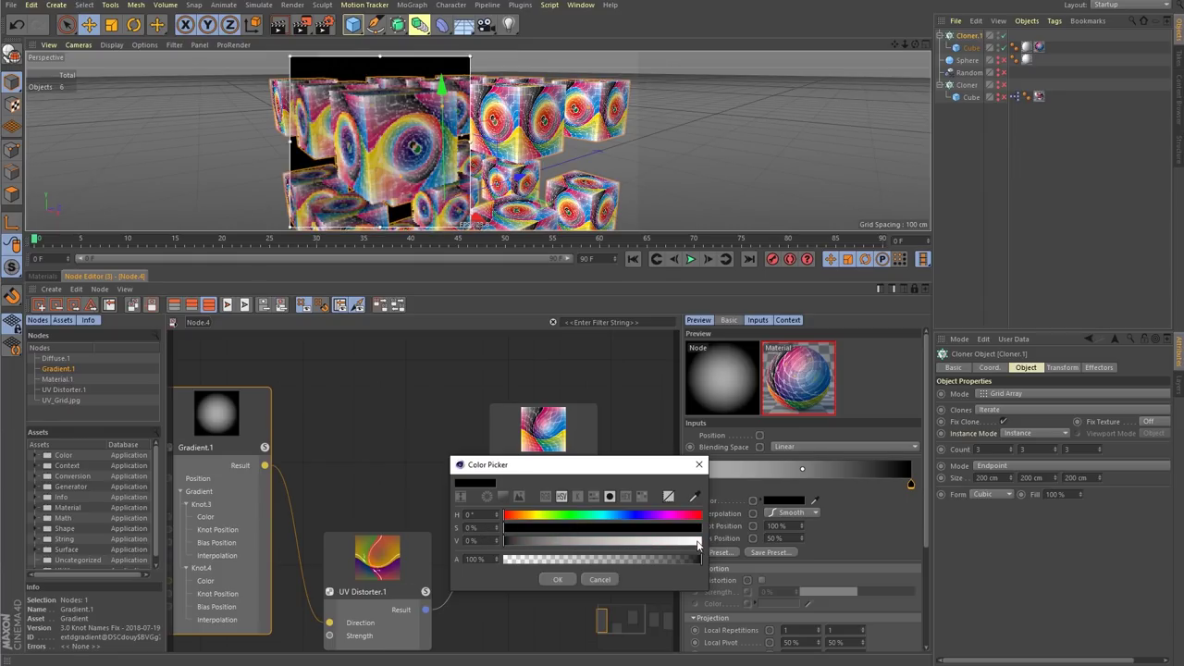
pyautogui.moveTo(639, 539); pyautogui.dragTo(566, 546)
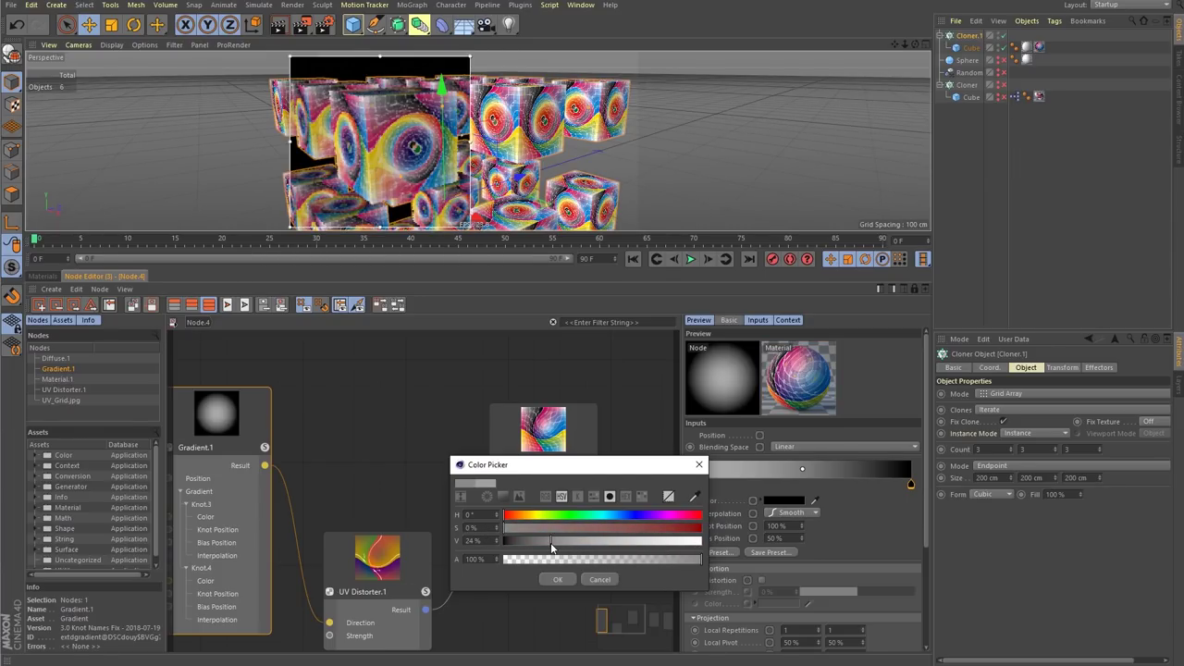
pyautogui.click(557, 579)
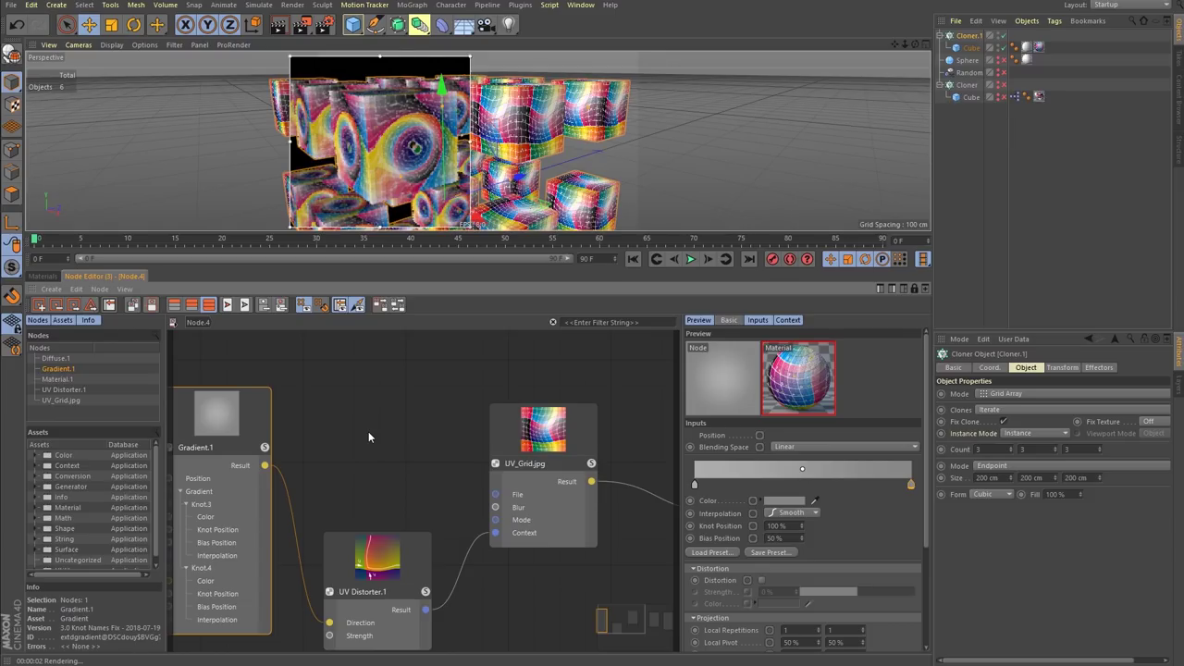
# - Add a Noise node beside the Gradient node and connect its Result to the UV Distorter's Direction input
pyautogui.press('c')
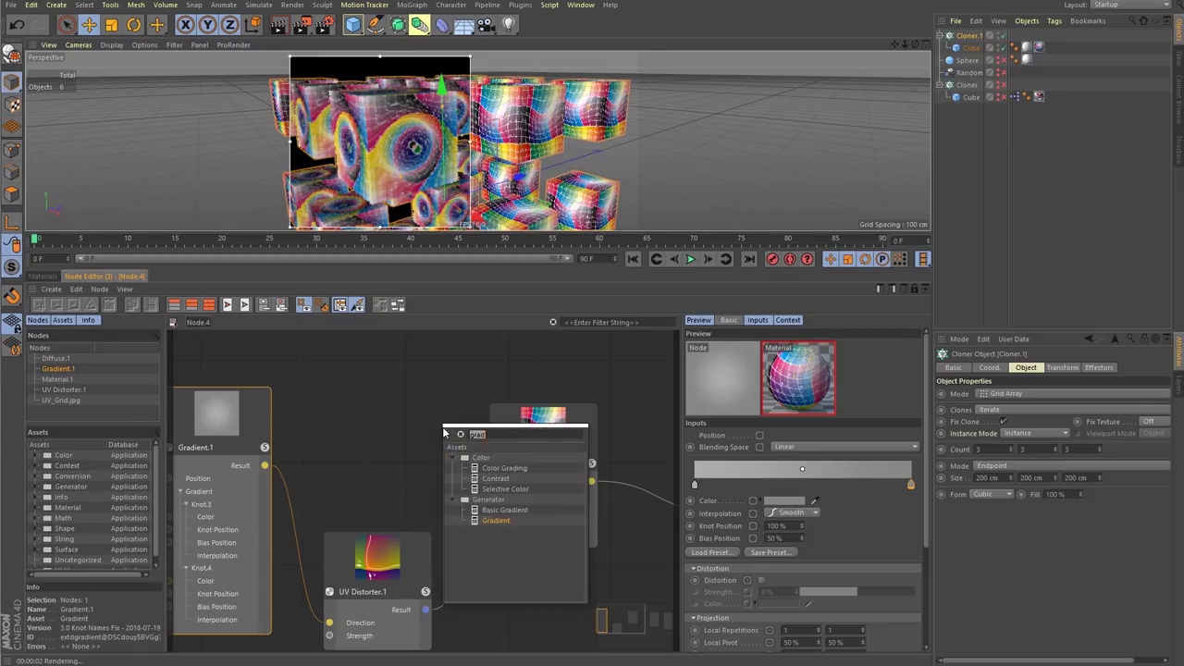
pyautogui.click(431, 421)
pyautogui.doubleClick(432, 421)
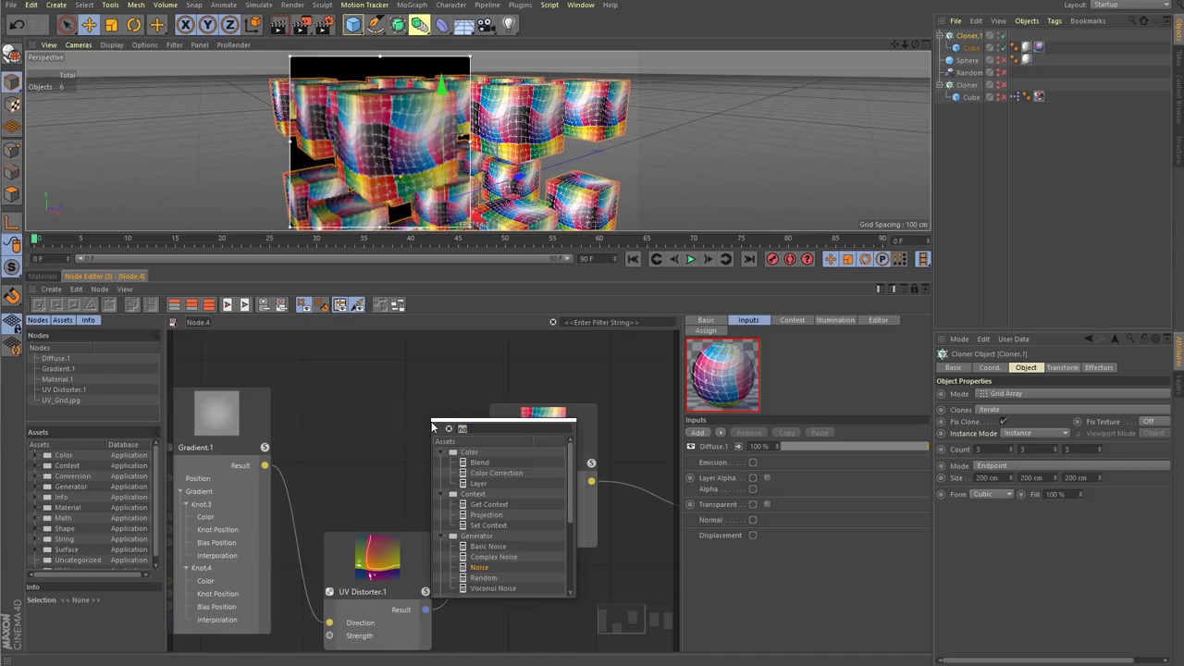
pyautogui.write('noise')
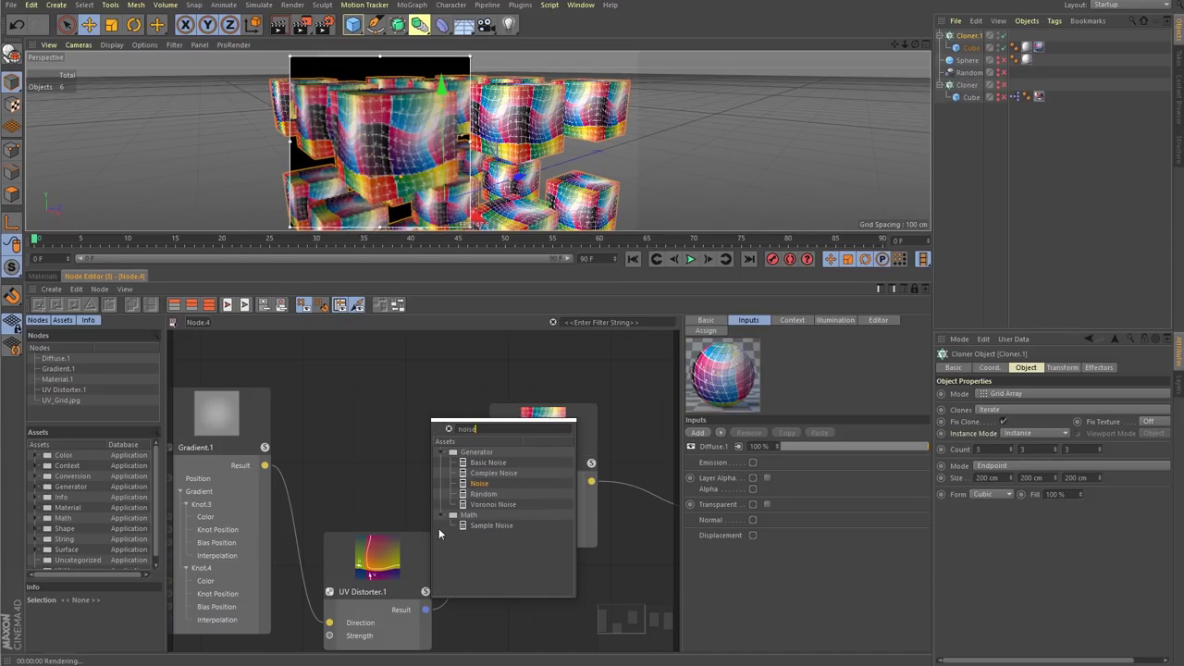
pyautogui.doubleClick(478, 485)
pyautogui.moveTo(459, 407); pyautogui.dragTo(238, 446)
pyautogui.moveTo(251, 490); pyautogui.dragTo(329, 623)
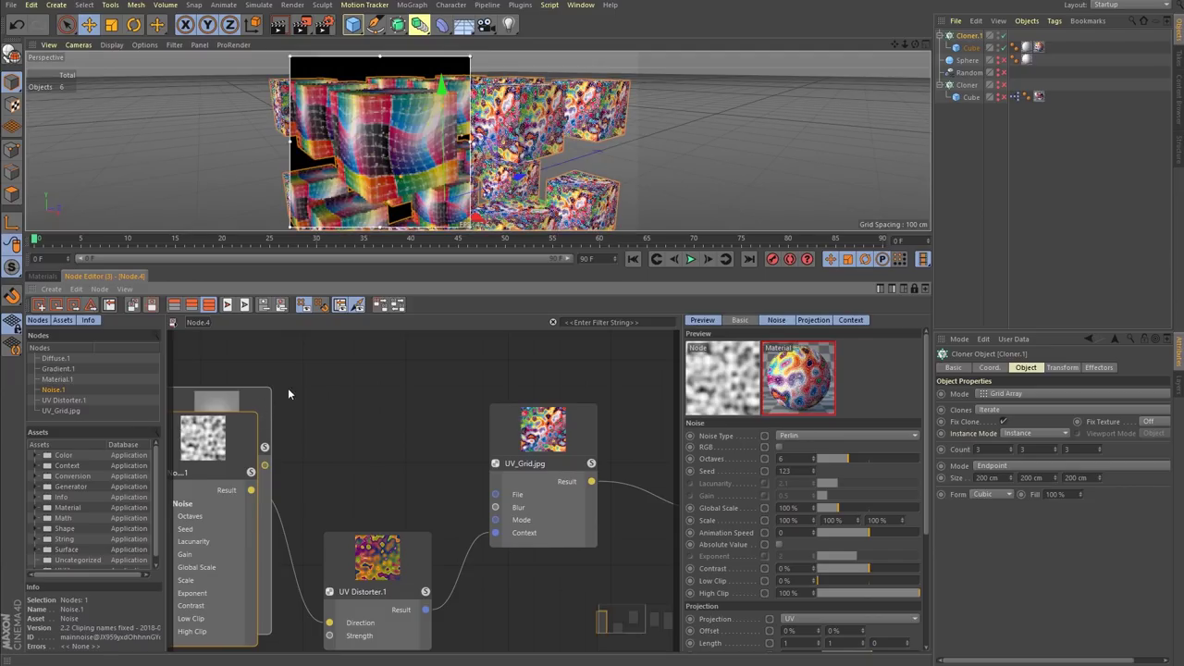
# - Move the Gradient node clear, reconnect its Result to the UV Distorter's Direction, and connect the Noise Result to Strength
pyautogui.moveTo(259, 401); pyautogui.dragTo(361, 424)
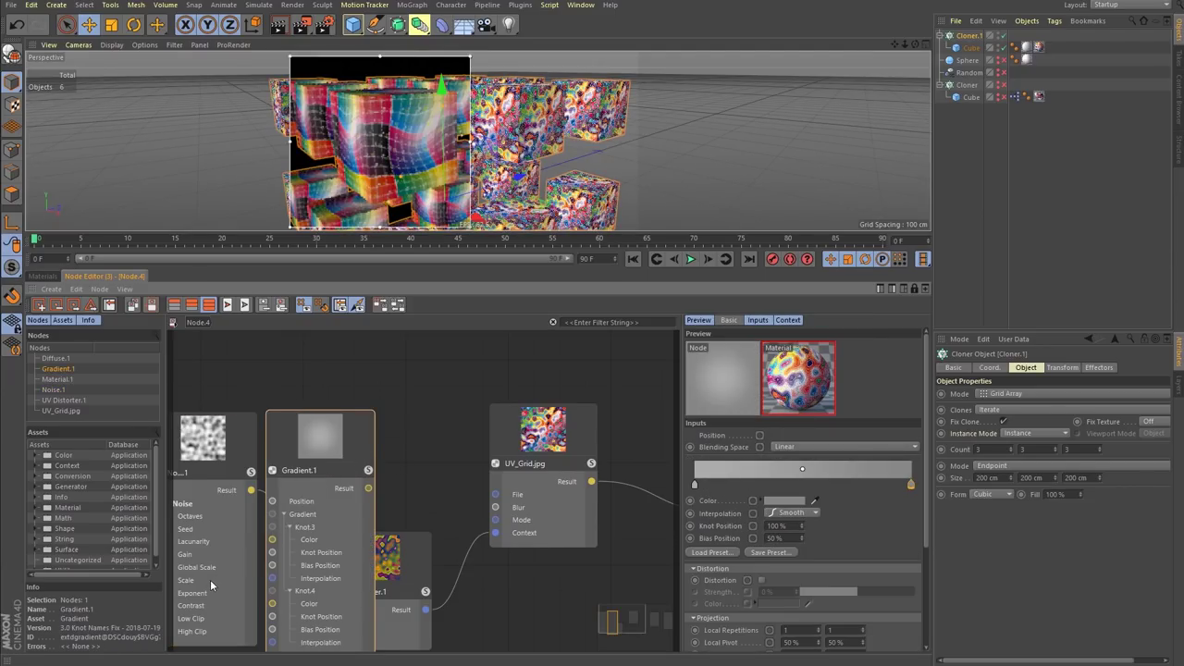
pyautogui.moveTo(210, 579); pyautogui.dragTo(201, 574)
pyautogui.moveTo(208, 619); pyautogui.dragTo(329, 622)
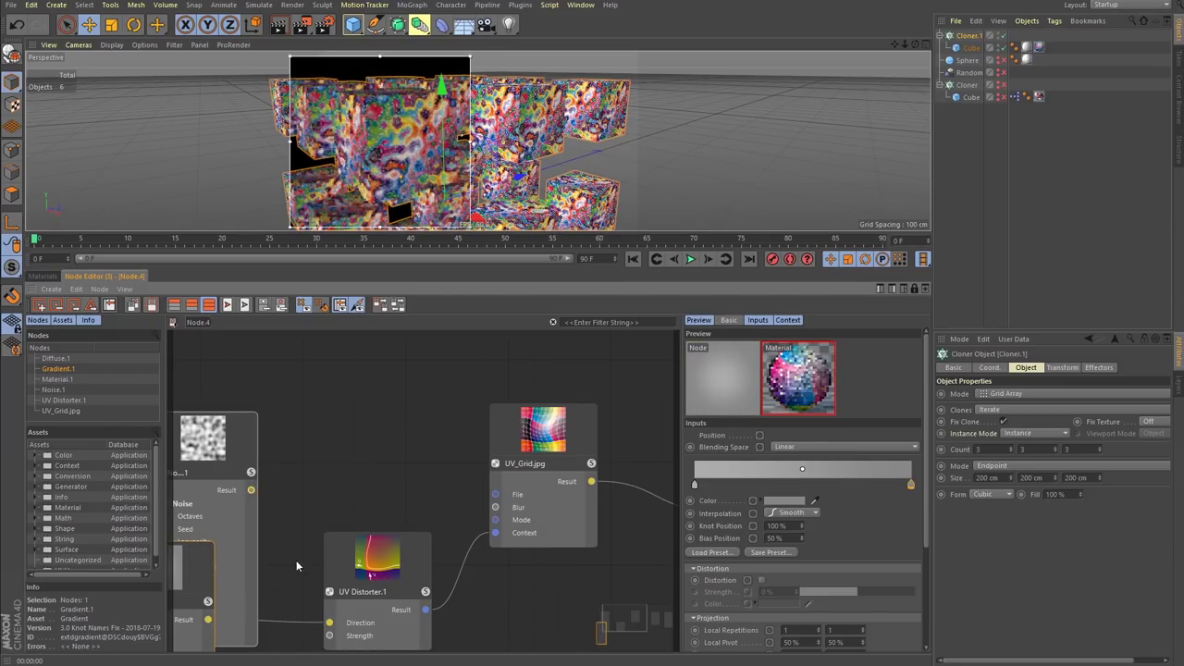
pyautogui.moveTo(330, 637); pyautogui.dragTo(330, 636)
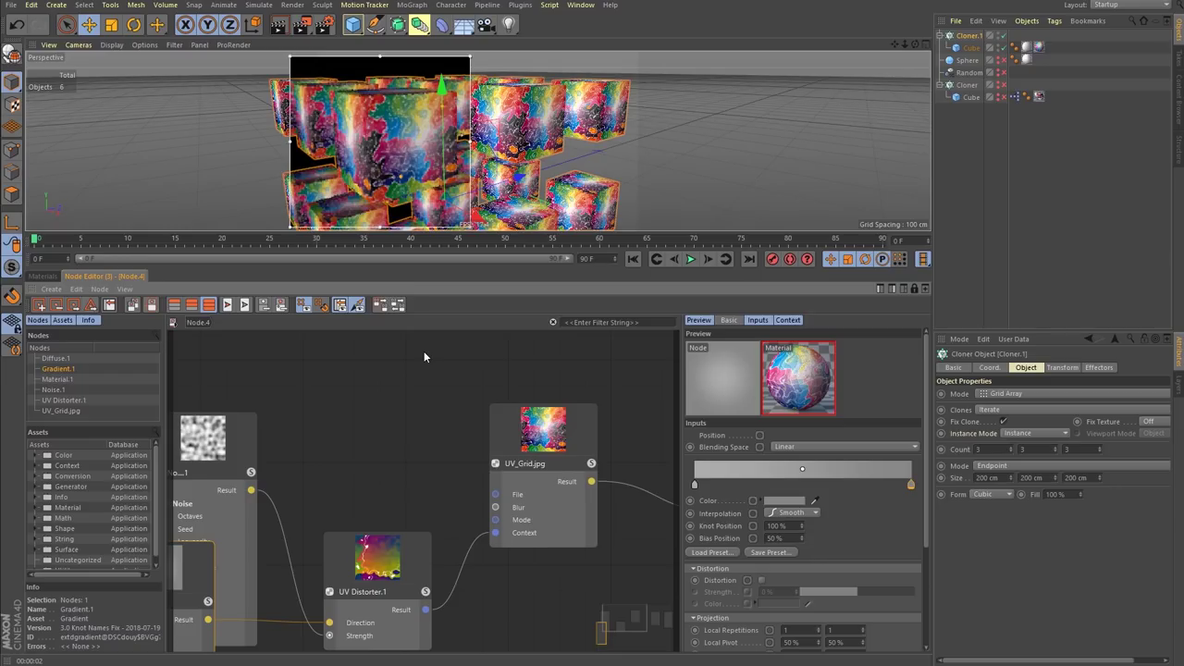
# - Delete the Noise and Gradient nodes feeding the UV Distorter
pyautogui.click(376, 401)
pyautogui.moveTo(204, 377); pyautogui.dragTo(243, 593)
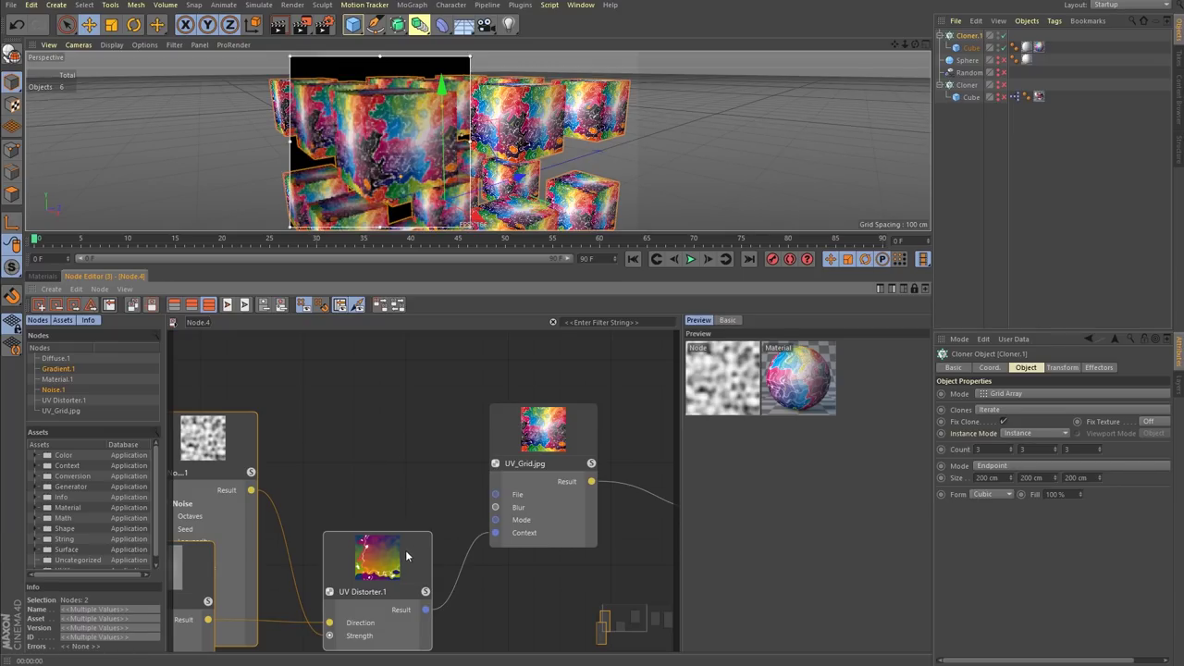
pyautogui.click(346, 472)
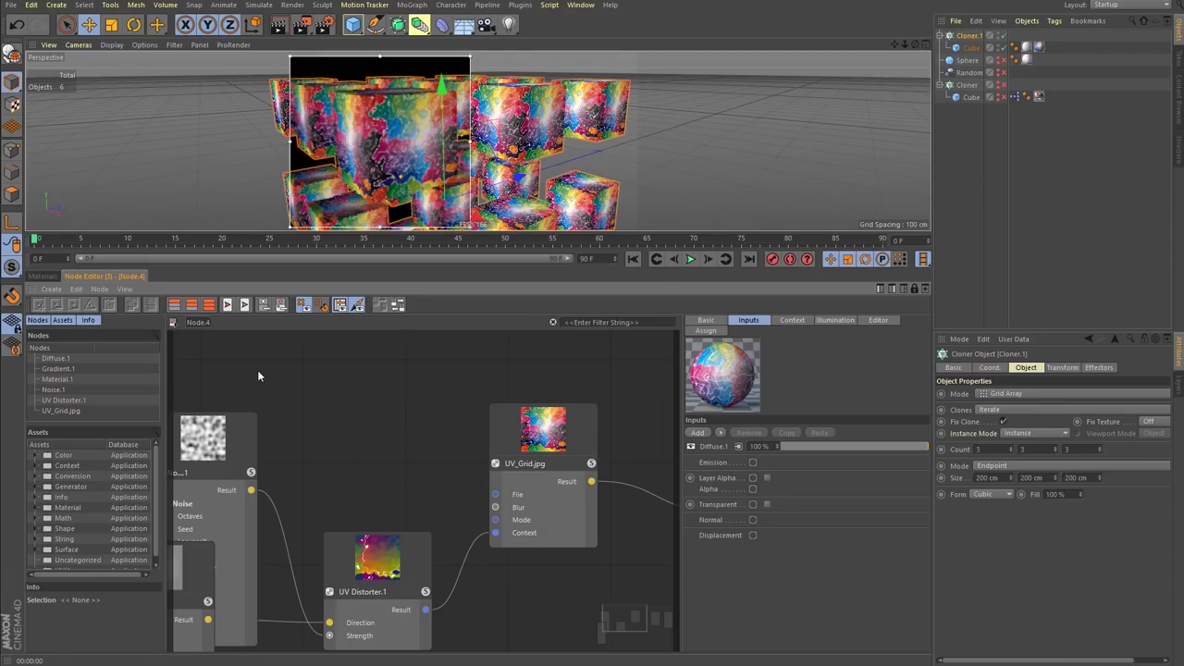
pyautogui.moveTo(187, 380); pyautogui.dragTo(274, 592)
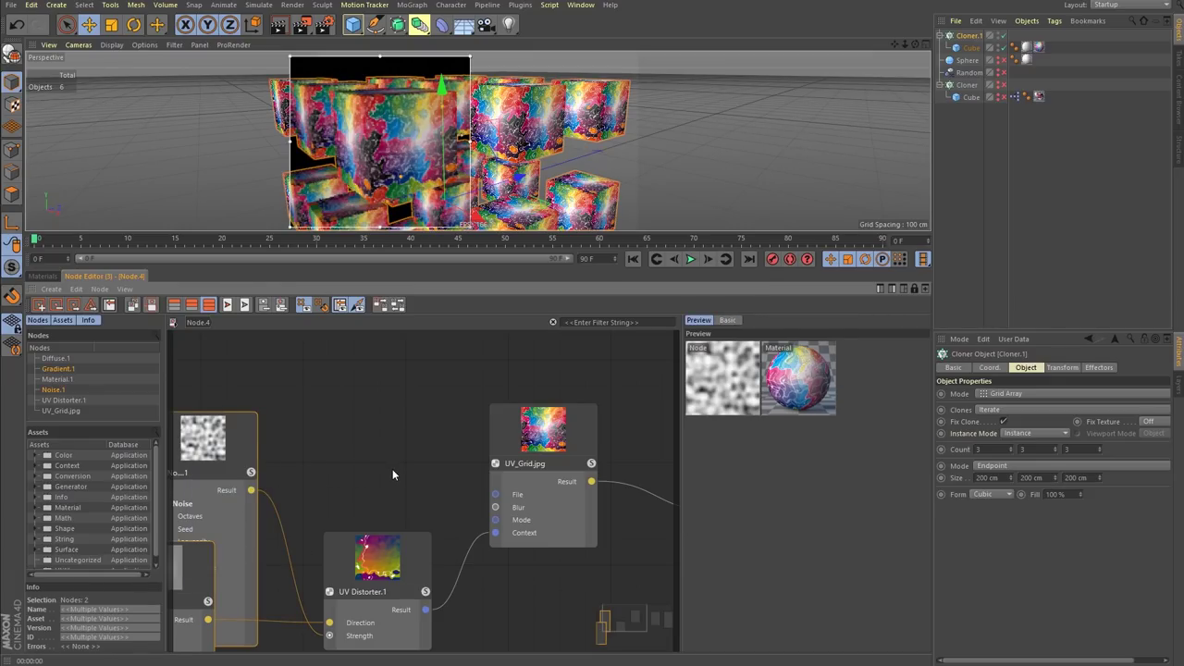
pyautogui.press('Delete')
# - Rearrange the graph so the UV Distorter node sits below and to the left of the UV_Grid.jpg node
pyautogui.click(403, 566)
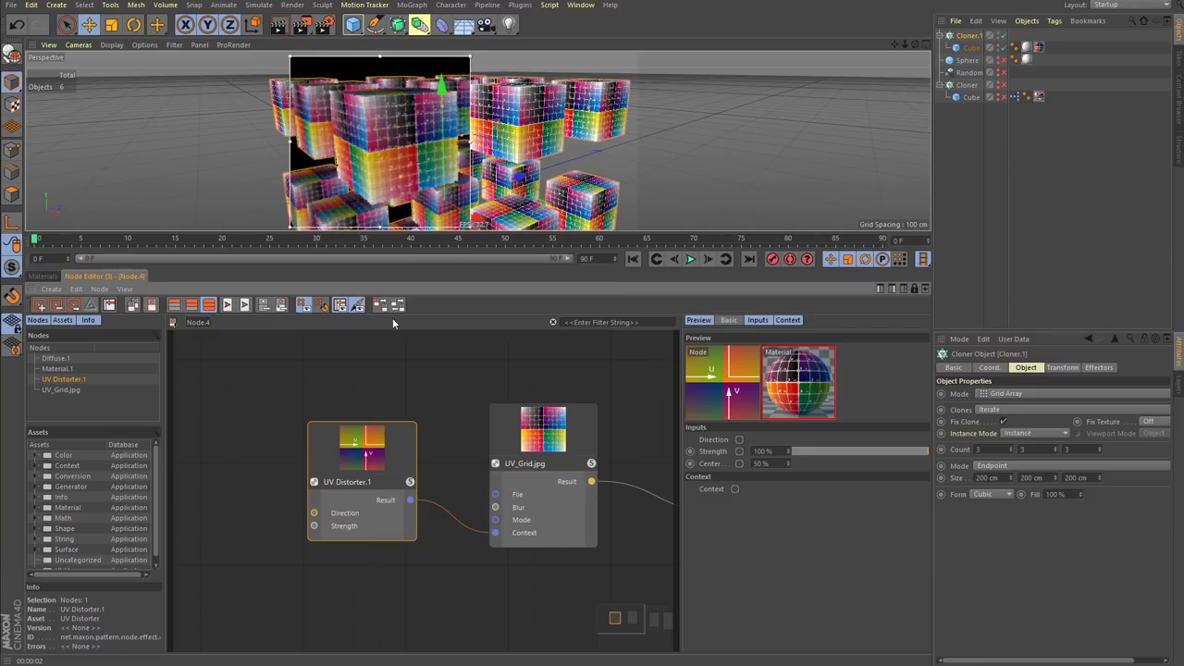
pyautogui.moveTo(376, 492); pyautogui.dragTo(374, 585)
pyautogui.scroll(-2, 592, 466)
pyautogui.keyDown('alt'); pyautogui.moveTo(598, 521); pyautogui.dragTo(503, 521, button='middle'); pyautogui.keyUp('alt')
pyautogui.moveTo(490, 457); pyautogui.dragTo(511, 432)
pyautogui.moveTo(355, 541); pyautogui.dragTo(364, 568)
pyautogui.click(532, 417)
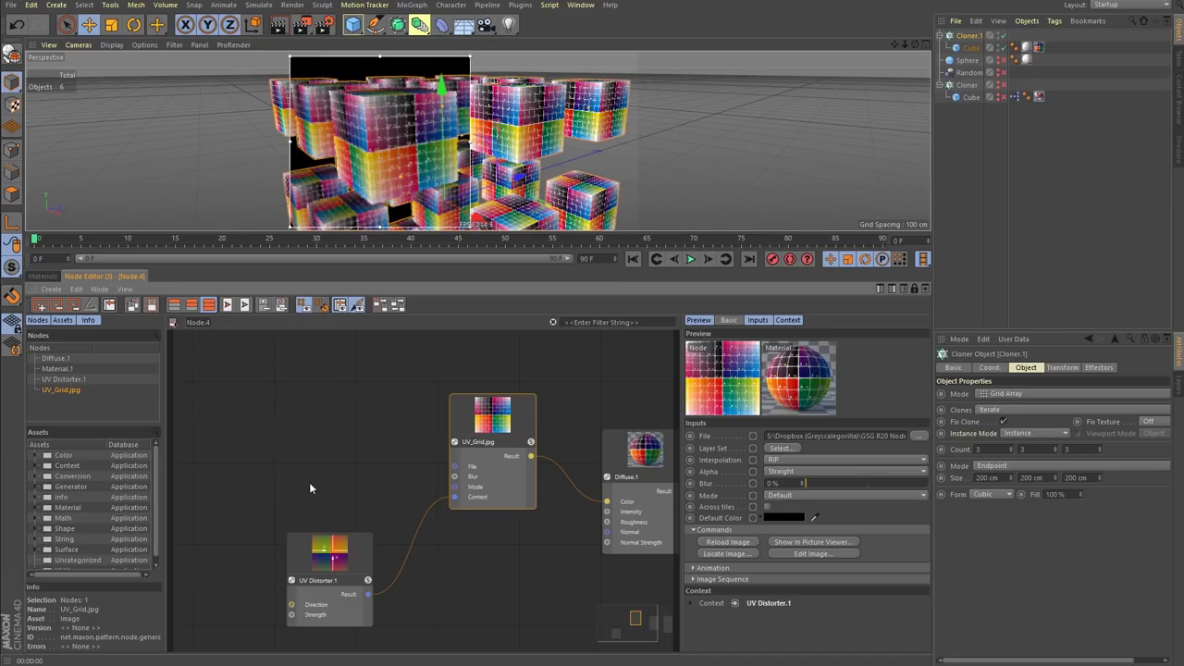
# - Delete the UV Distorter node connected to the UV_Grid.jpg node's Context input
pyautogui.click(370, 622)
pyautogui.press('Delete')
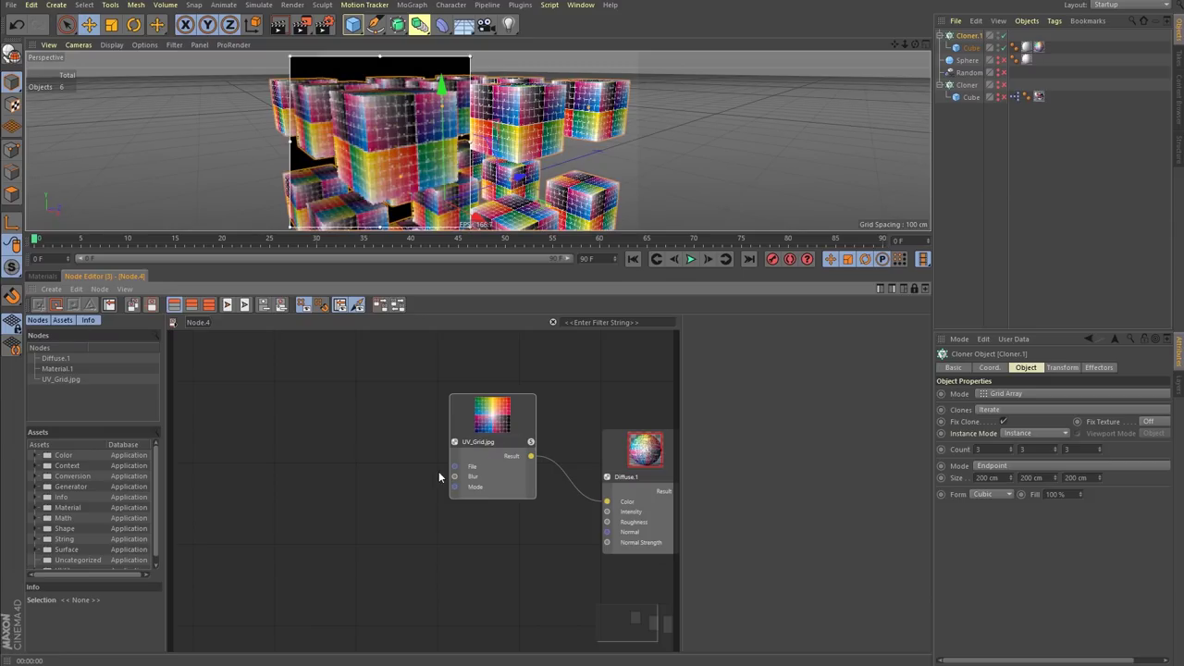
pyautogui.hotkey('ctrl', 'z')
pyautogui.hotkey('ctrl', 'z')
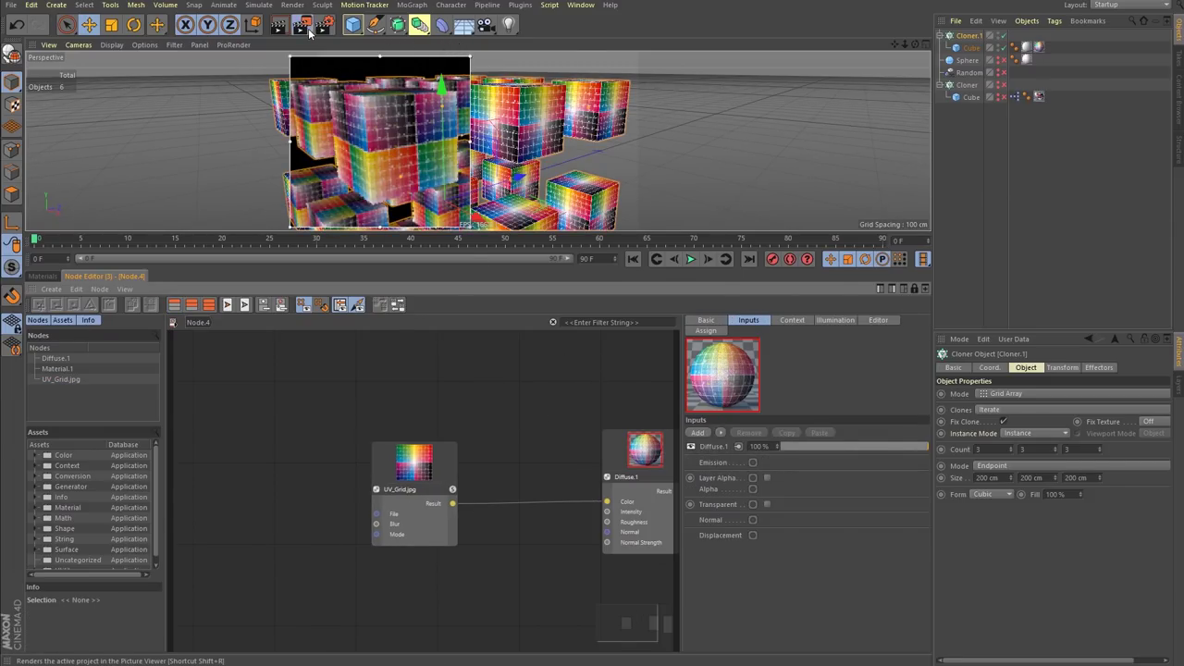
# - Turn off the Interactive Render Region in the perspective view
pyautogui.click(306, 26)
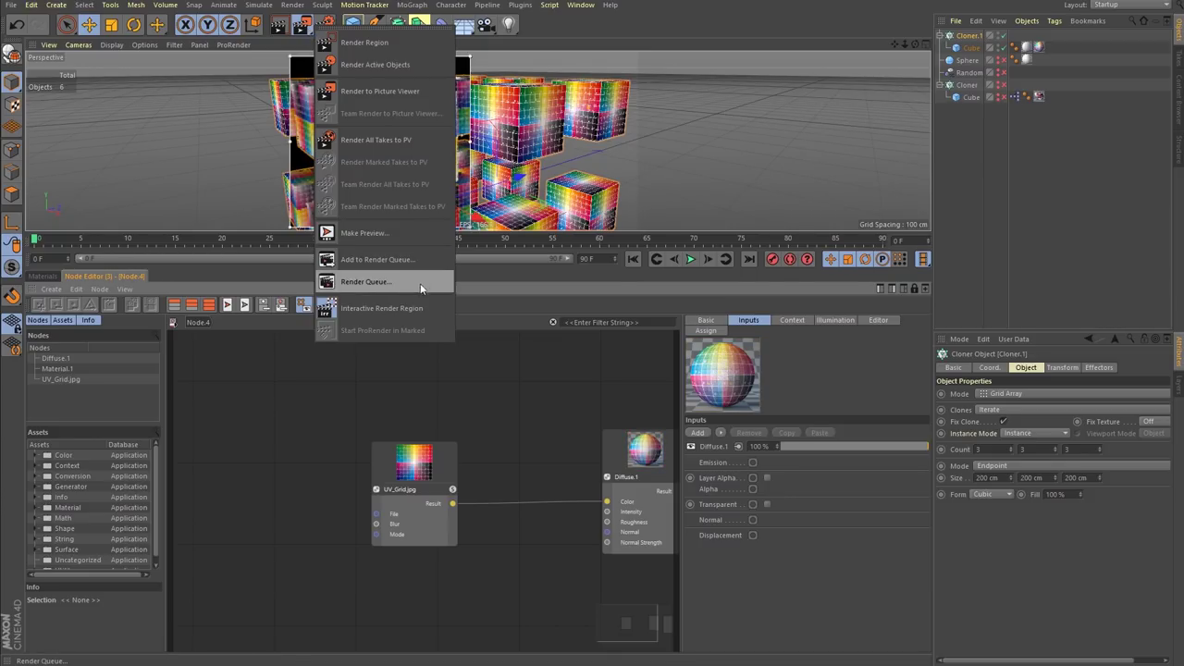
pyautogui.click(381, 308)
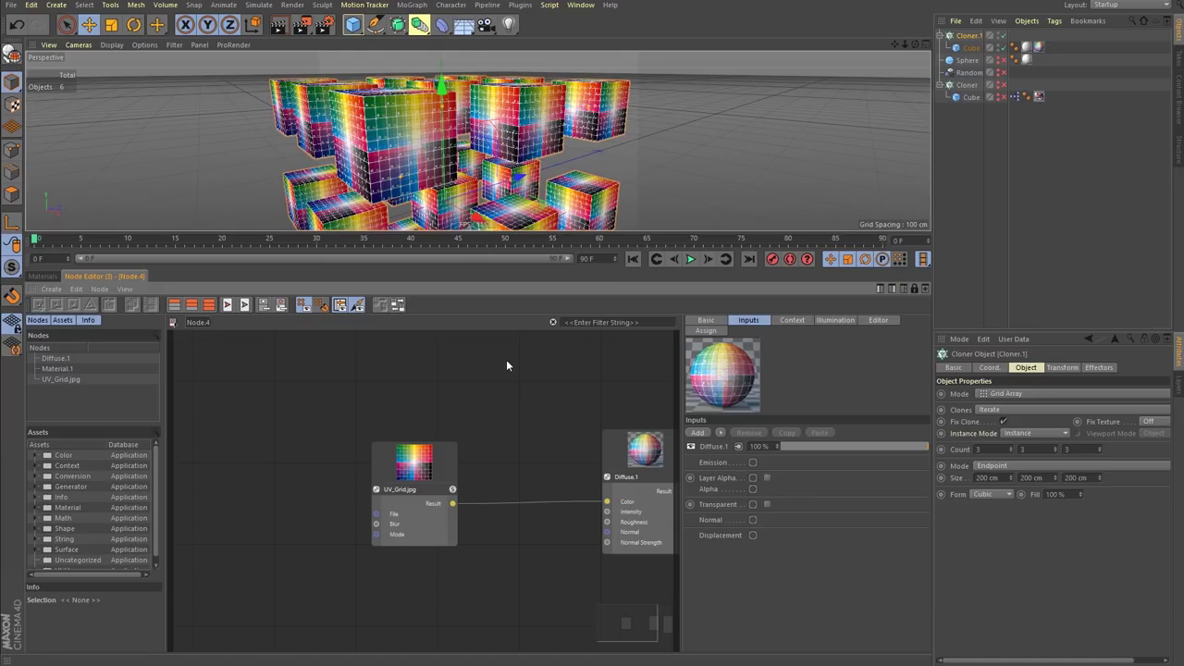
# - Move the UV_Grid.jpg node lower in the graph and place a new MoGraph node above and to its left
pyautogui.moveTo(412, 500); pyautogui.dragTo(456, 554)
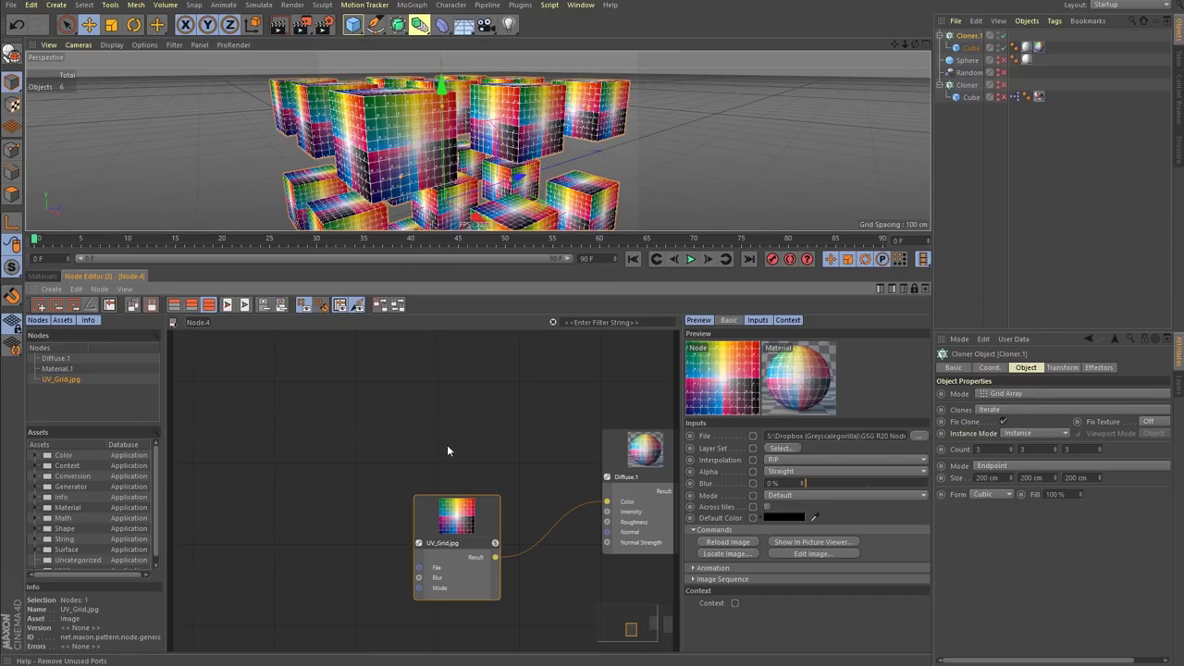
pyautogui.click(506, 417)
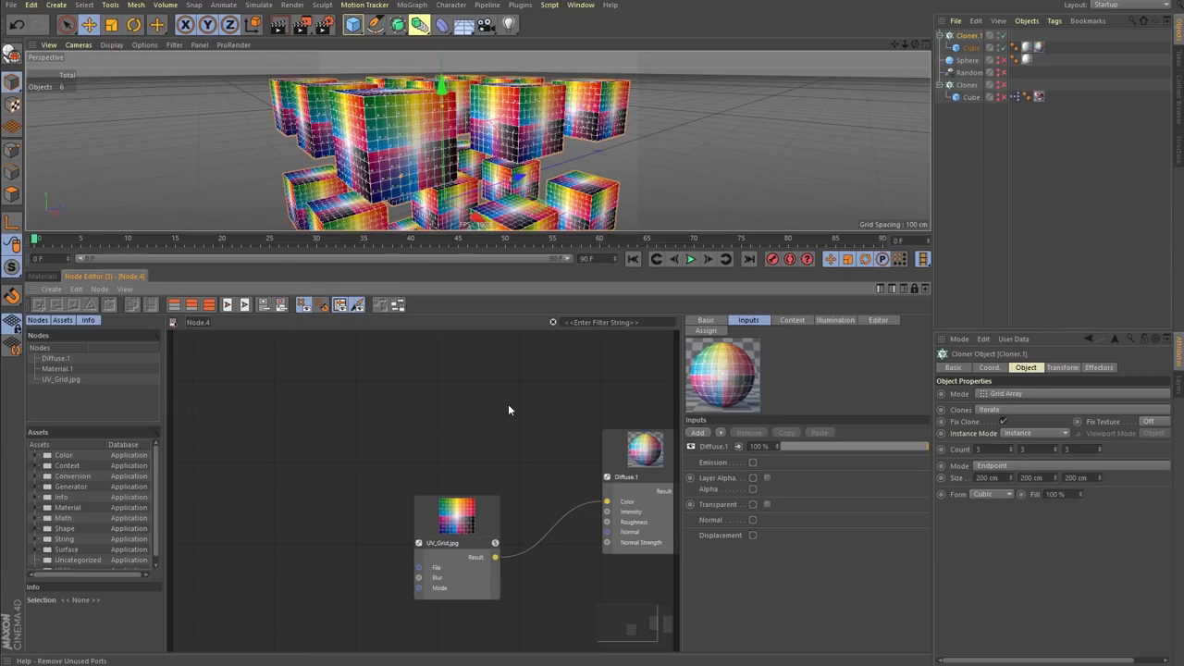
pyautogui.doubleClick(409, 402)
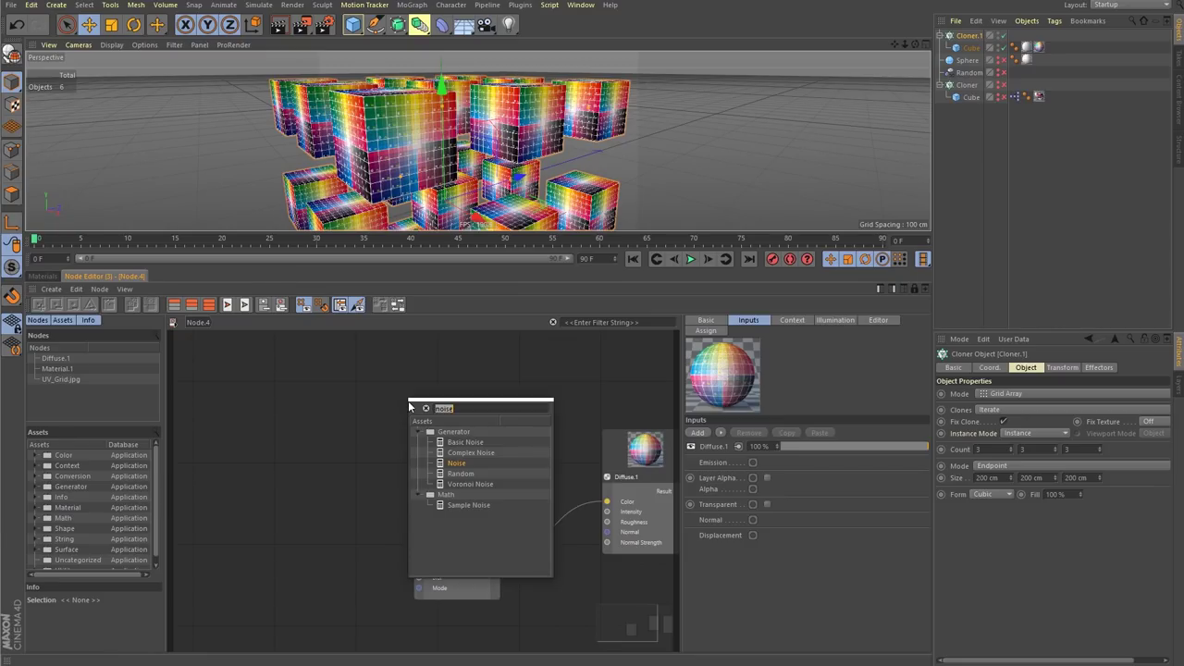
pyautogui.write('mogr')
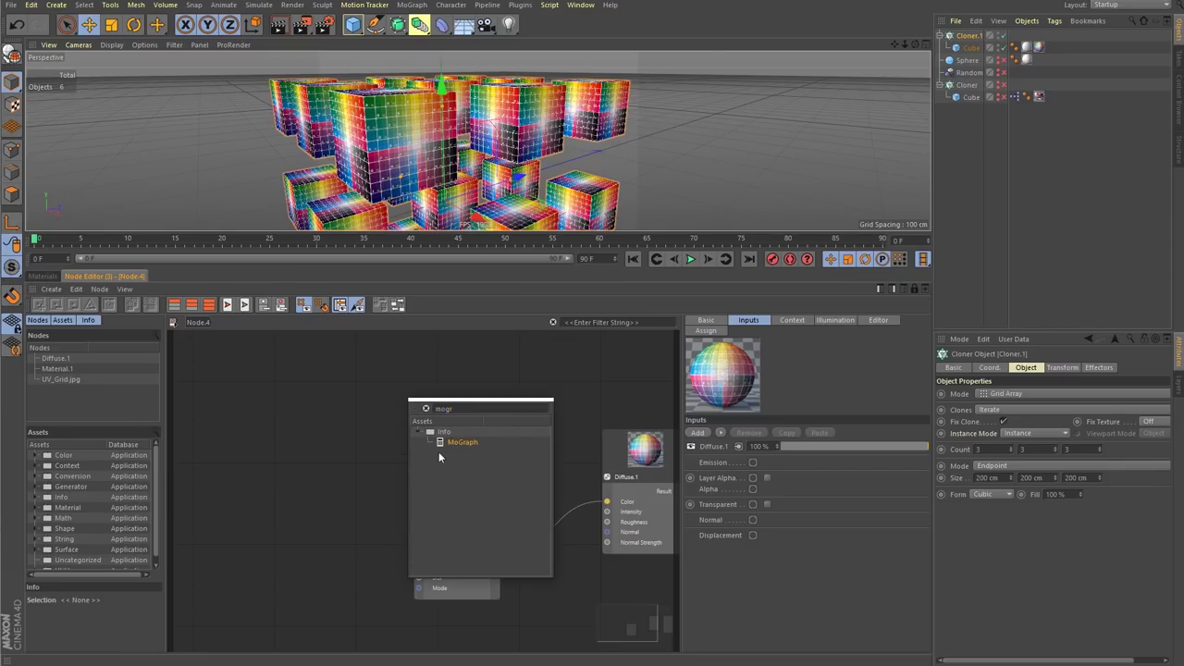
pyautogui.doubleClick(464, 441)
pyautogui.moveTo(458, 468); pyautogui.dragTo(391, 390)
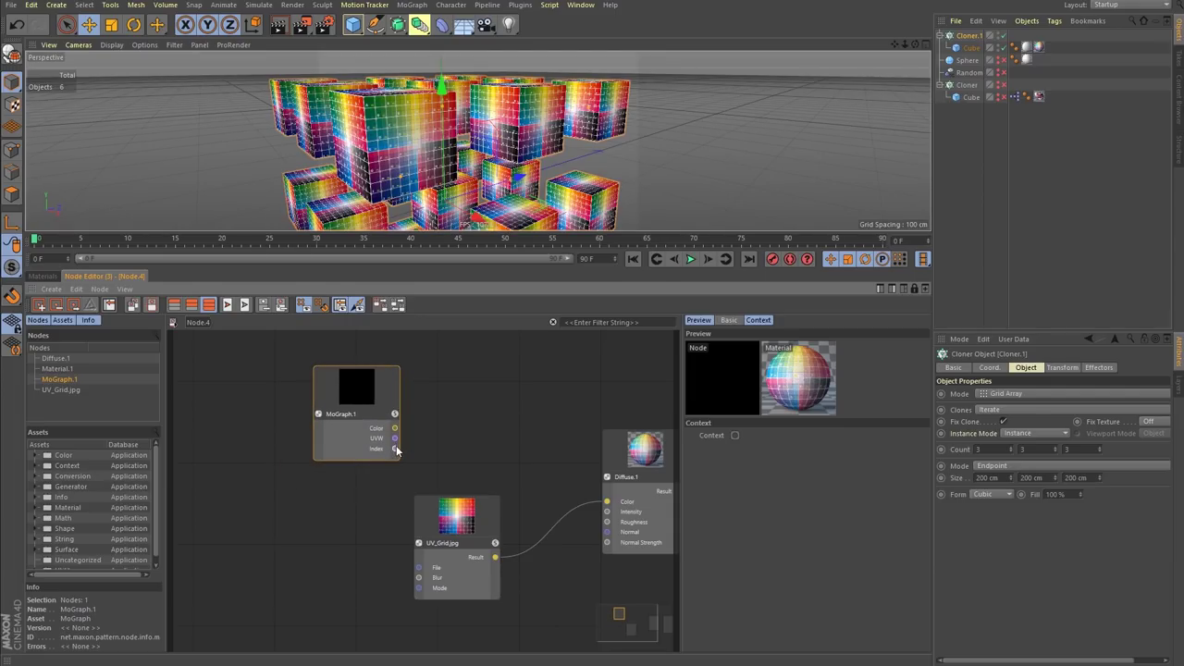
pyautogui.moveTo(390, 394); pyautogui.dragTo(362, 433)
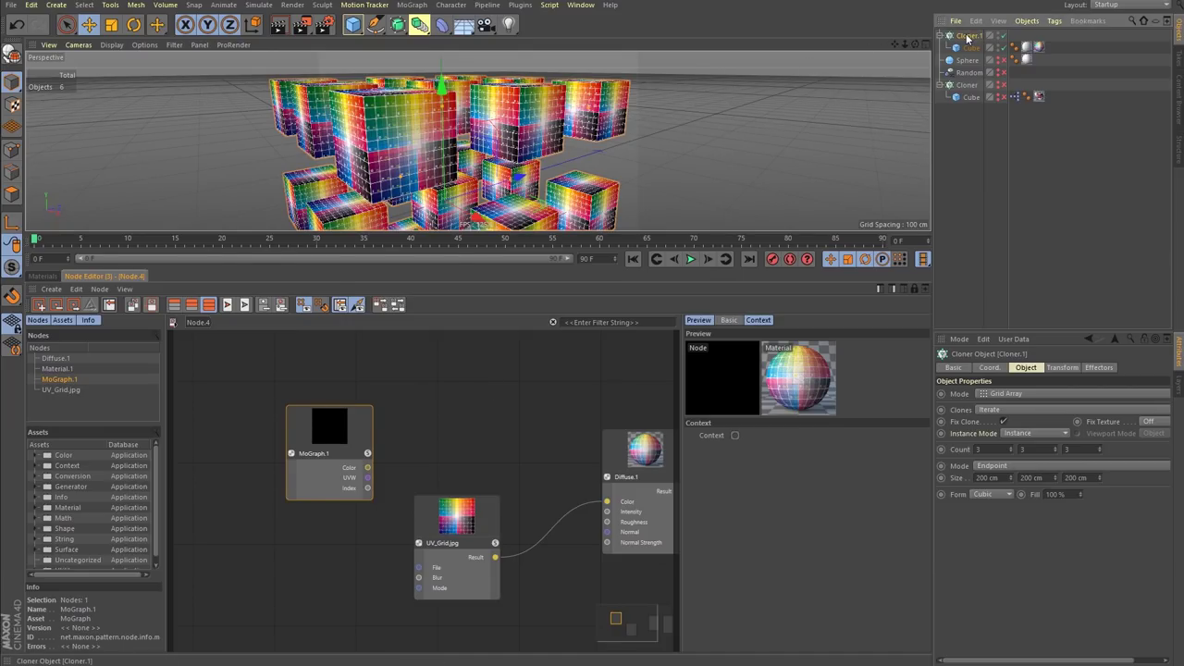
# - Add a Random effector to the selected Cloner.1 and disable its Position transform
pyautogui.click(412, 4)
pyautogui.moveTo(435, 24)
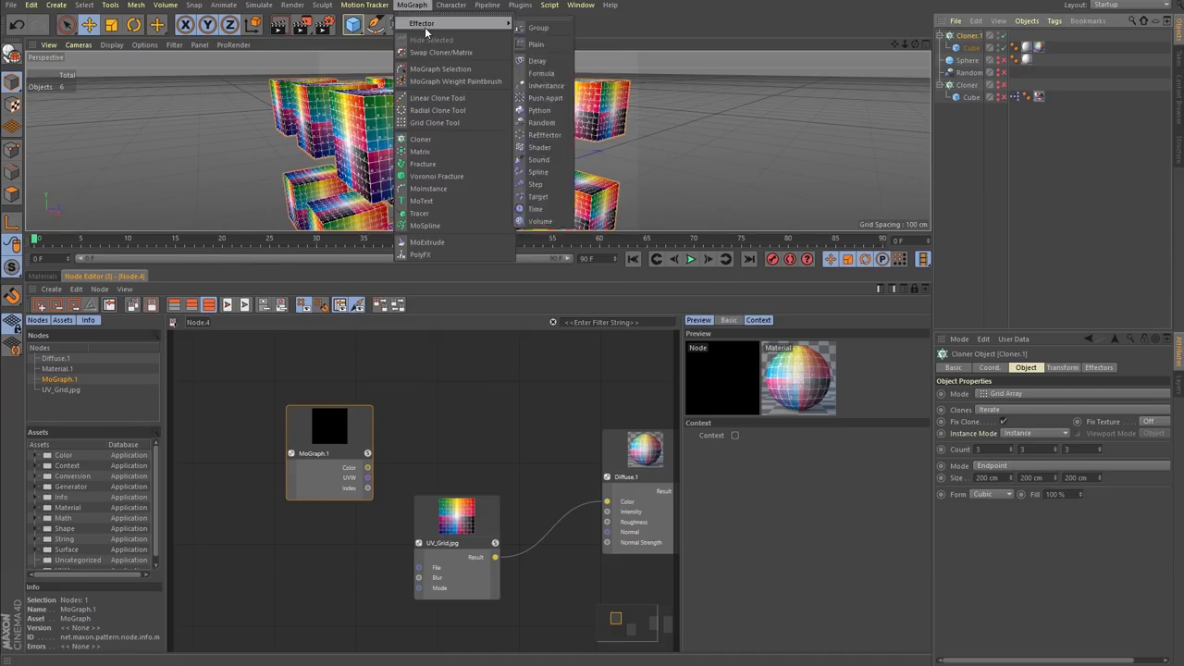
pyautogui.click(542, 122)
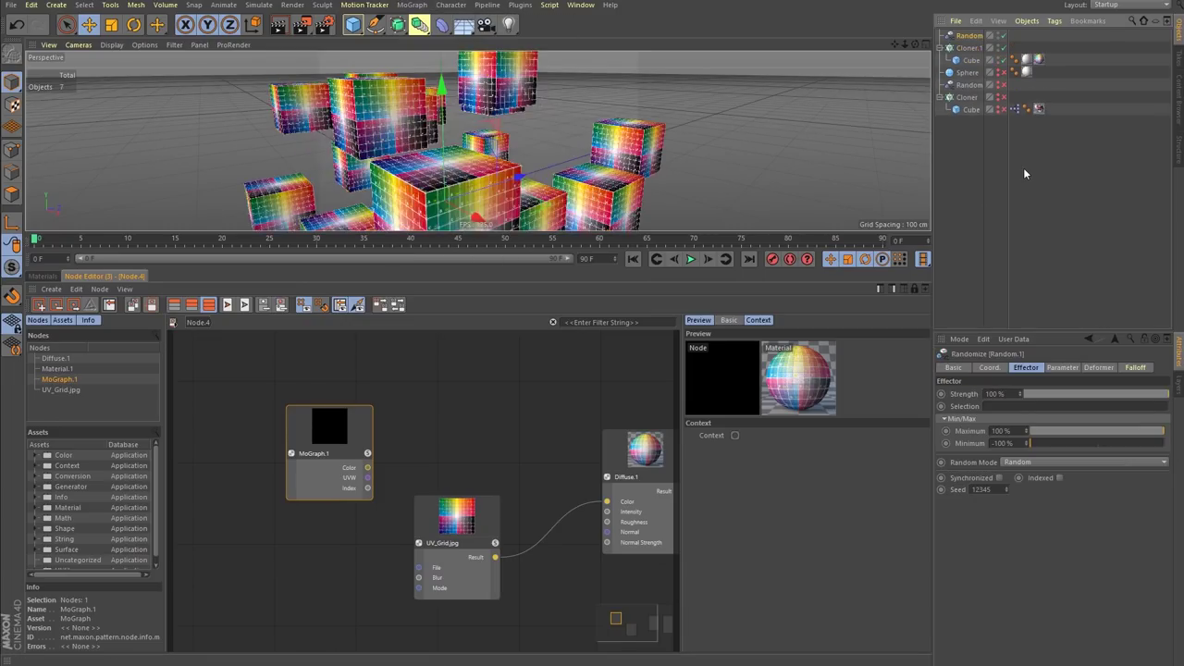
pyautogui.click(1063, 367)
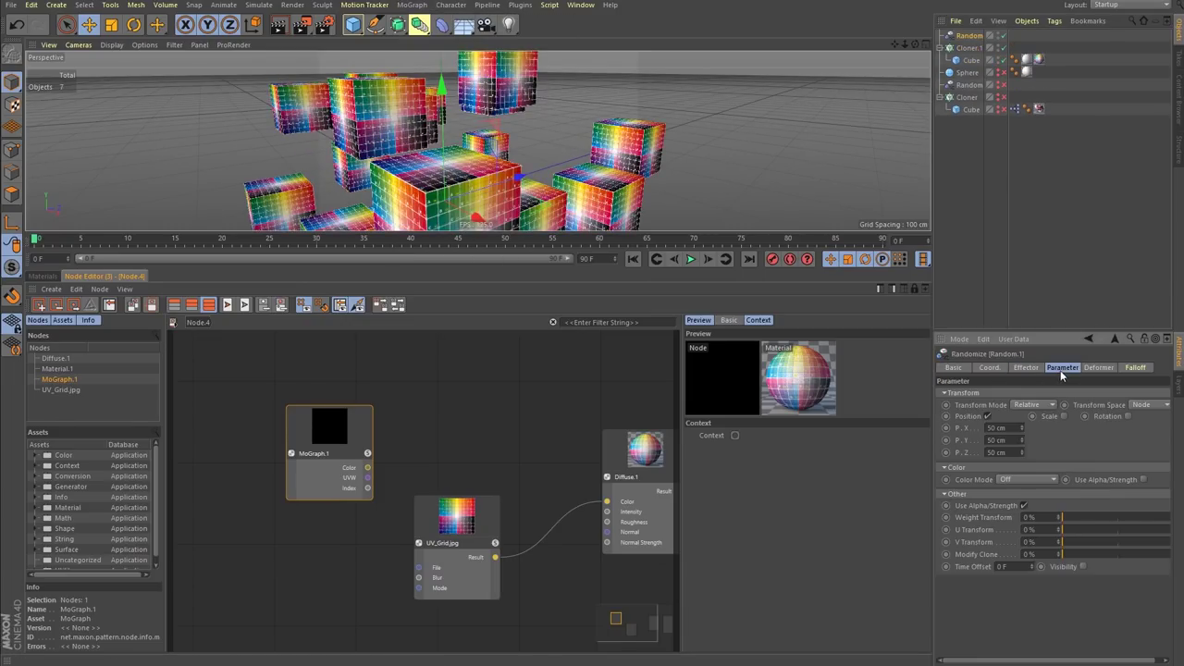
pyautogui.click(987, 416)
# - Set the Random effector's Color Mode to Effector Color, enable Use Alpha/Strength for color, and check the available blending modes
pyautogui.click(1027, 442)
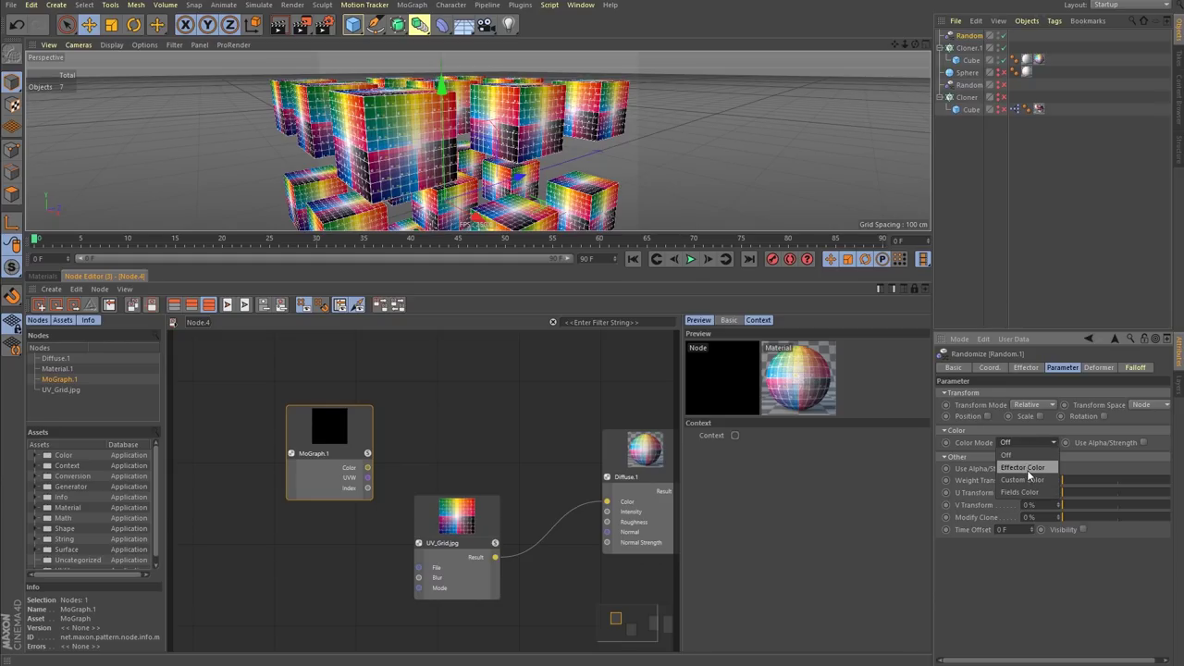
pyautogui.click(1022, 466)
pyautogui.click(1144, 443)
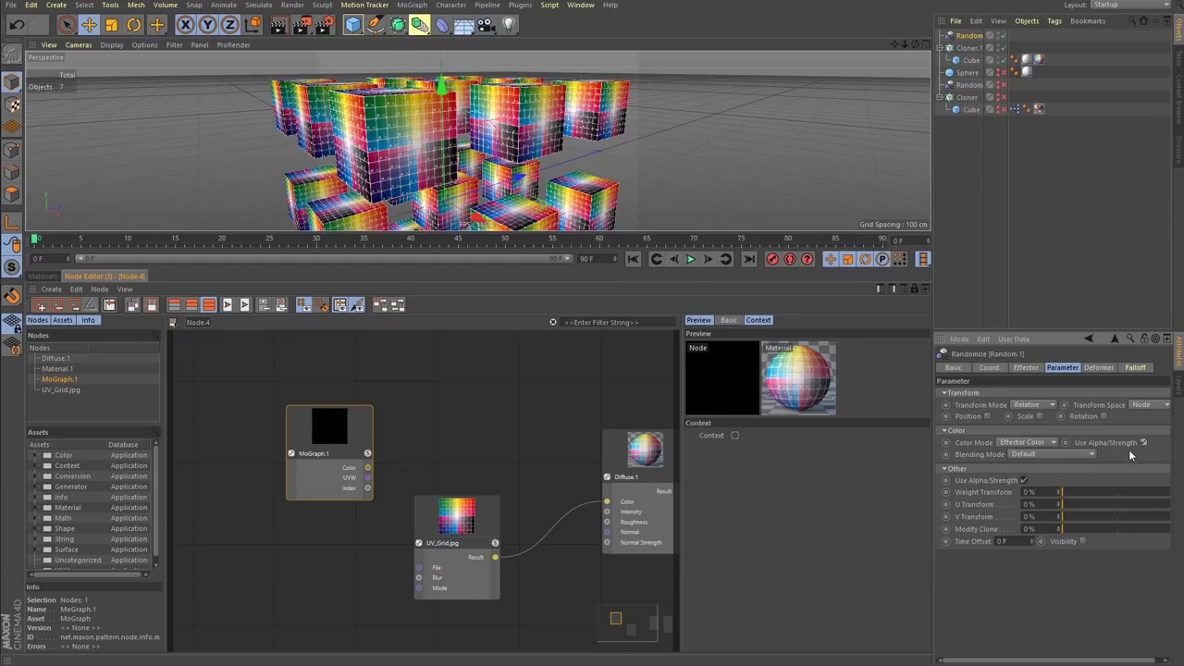
pyautogui.click(1094, 369)
pyautogui.click(1061, 369)
pyautogui.click(1043, 457)
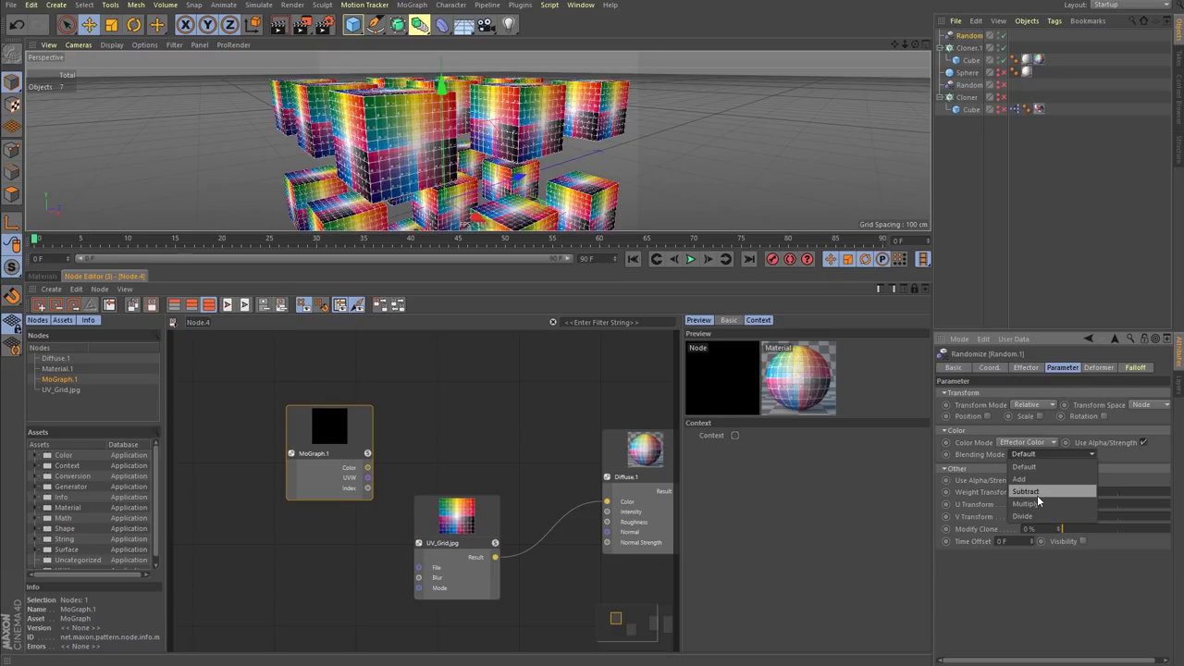
pyautogui.click(1147, 457)
# - Set the Random effector's Maximum to 100% and Minimum to 0%
pyautogui.click(1026, 368)
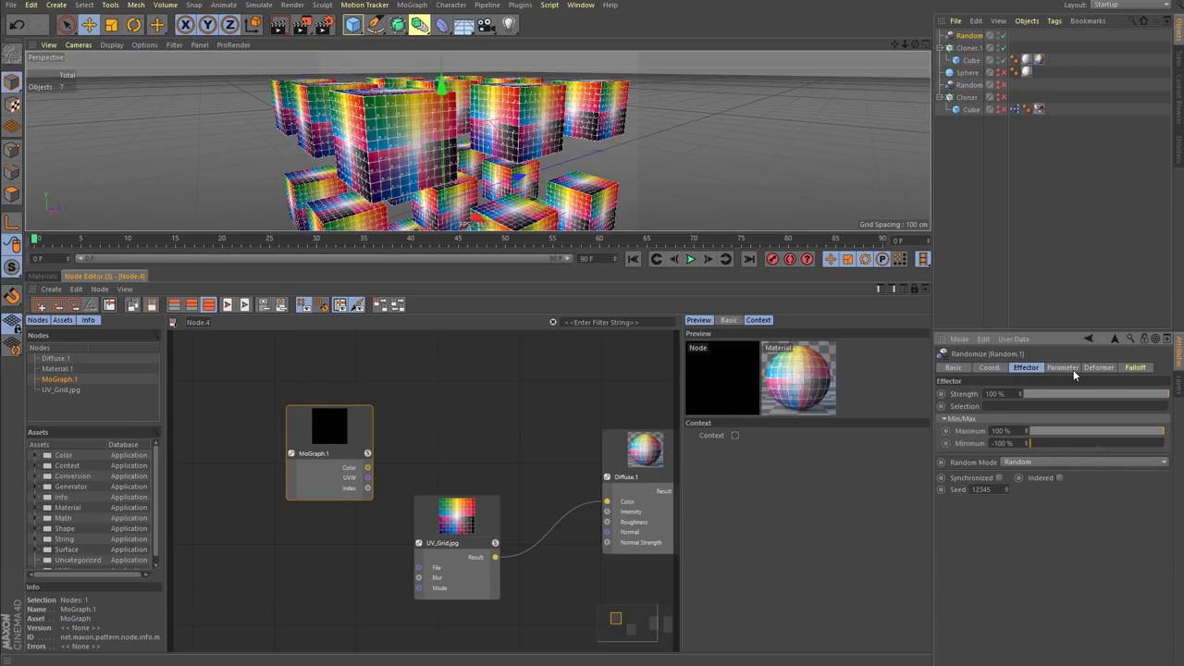
pyautogui.click(1003, 430)
pyautogui.write('0')
pyautogui.press('Return')
pyautogui.click(999, 430)
pyautogui.write('100')
pyautogui.press('Return')
pyautogui.click(1003, 443)
pyautogui.write('0')
pyautogui.press('Return')
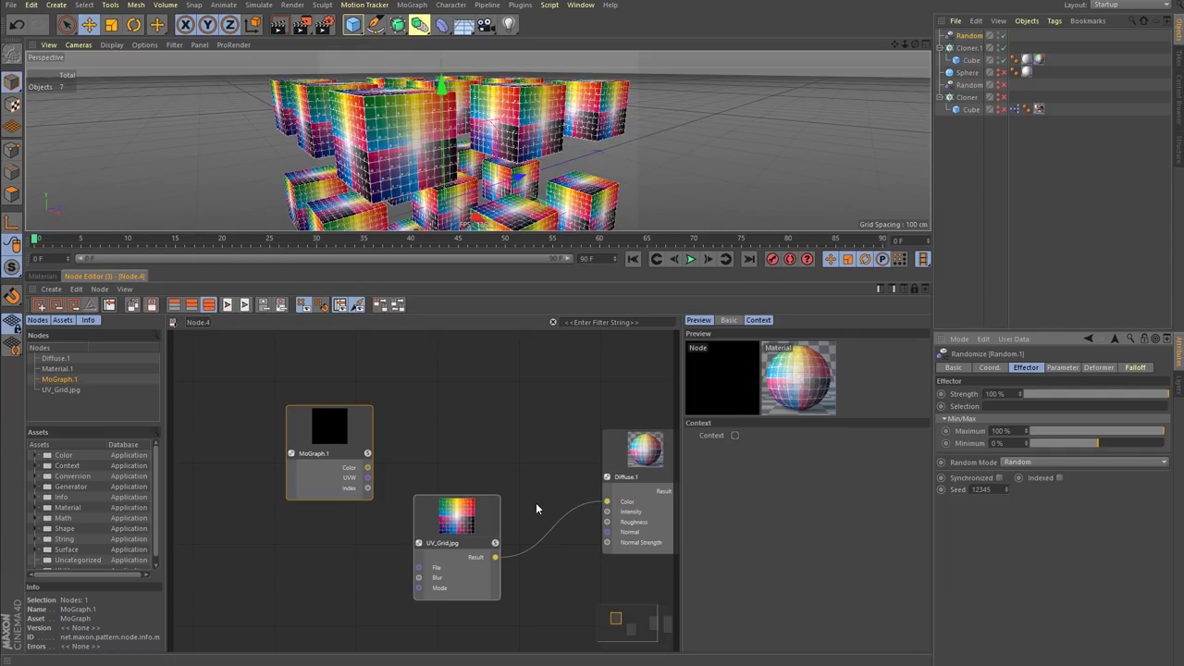
# - Disconnect UV_Grid.jpg from the Diffuse node's Color and feed it from the MoGraph node's Color output instead
pyautogui.click(576, 512)
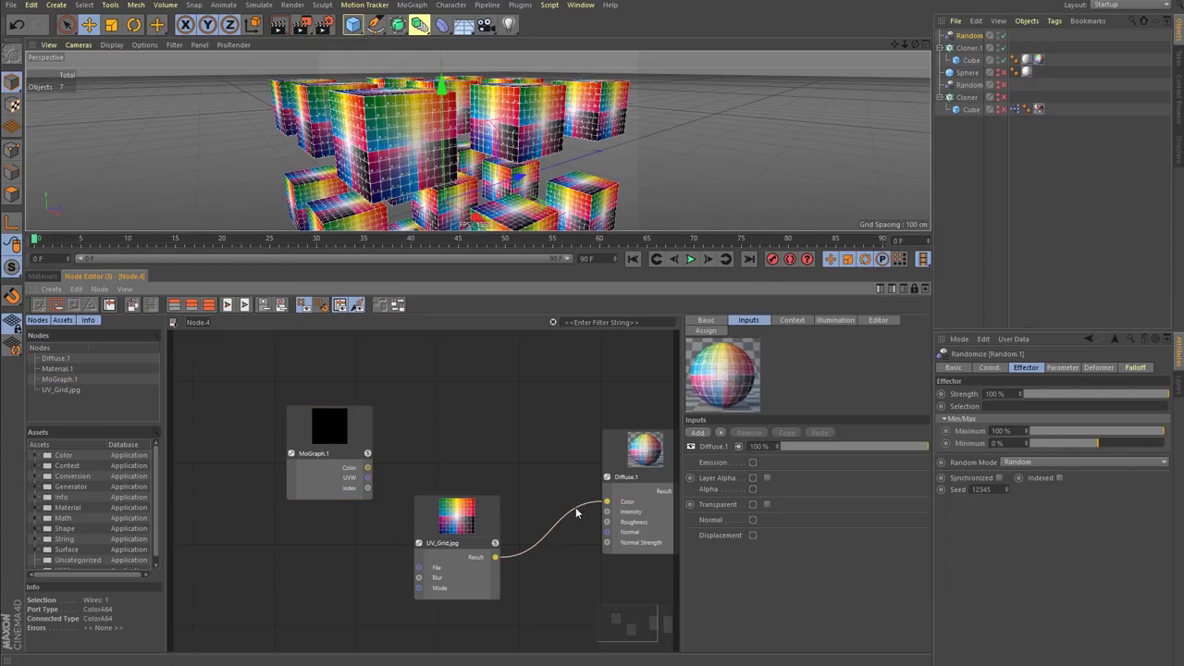
pyautogui.press('Delete')
pyautogui.moveTo(368, 467); pyautogui.dragTo(607, 502)
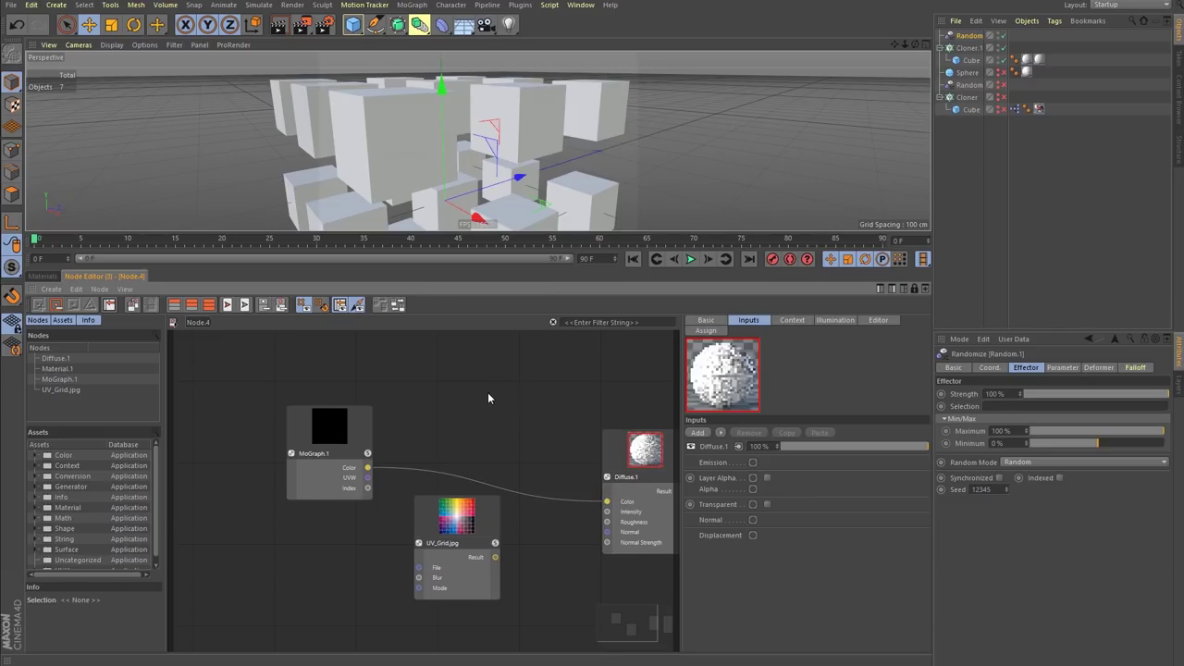
# - Set the Transform color of Cloner.1 to black
pyautogui.click(969, 48)
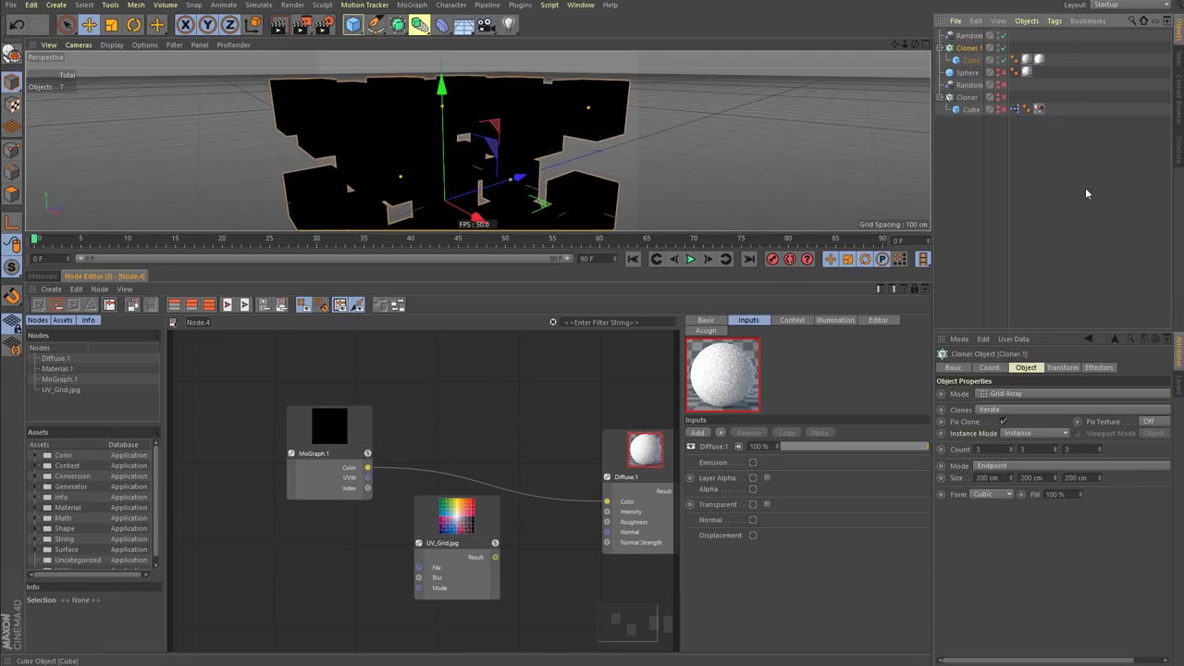
pyautogui.click(970, 36)
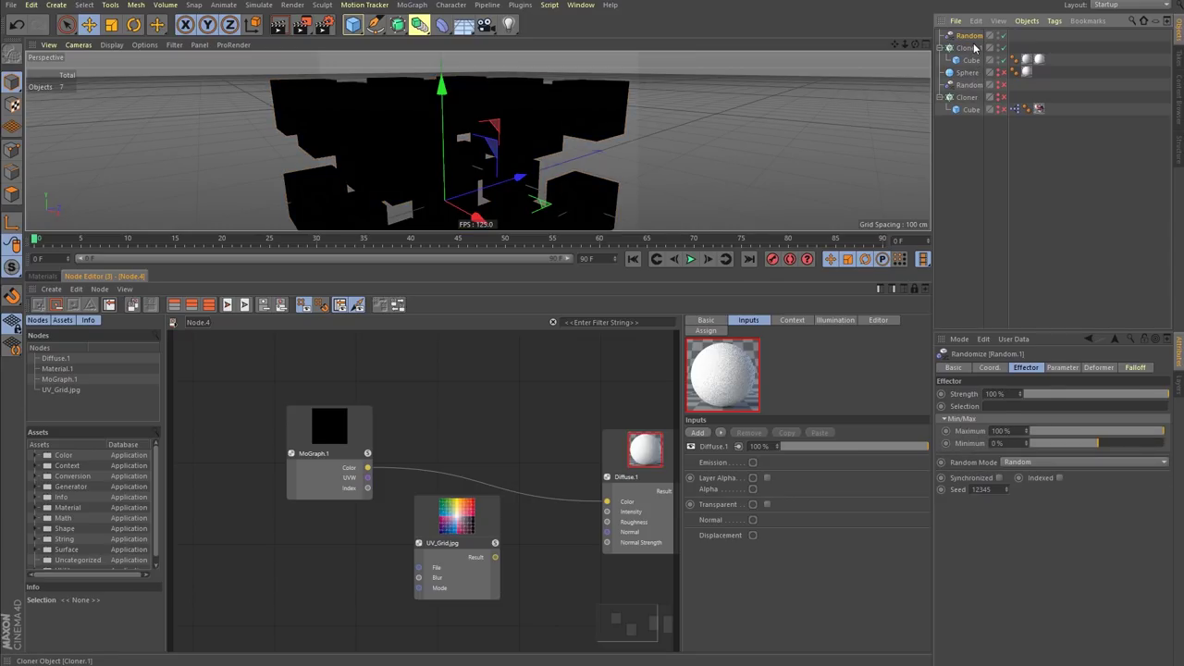
pyautogui.click(969, 47)
pyautogui.click(1062, 367)
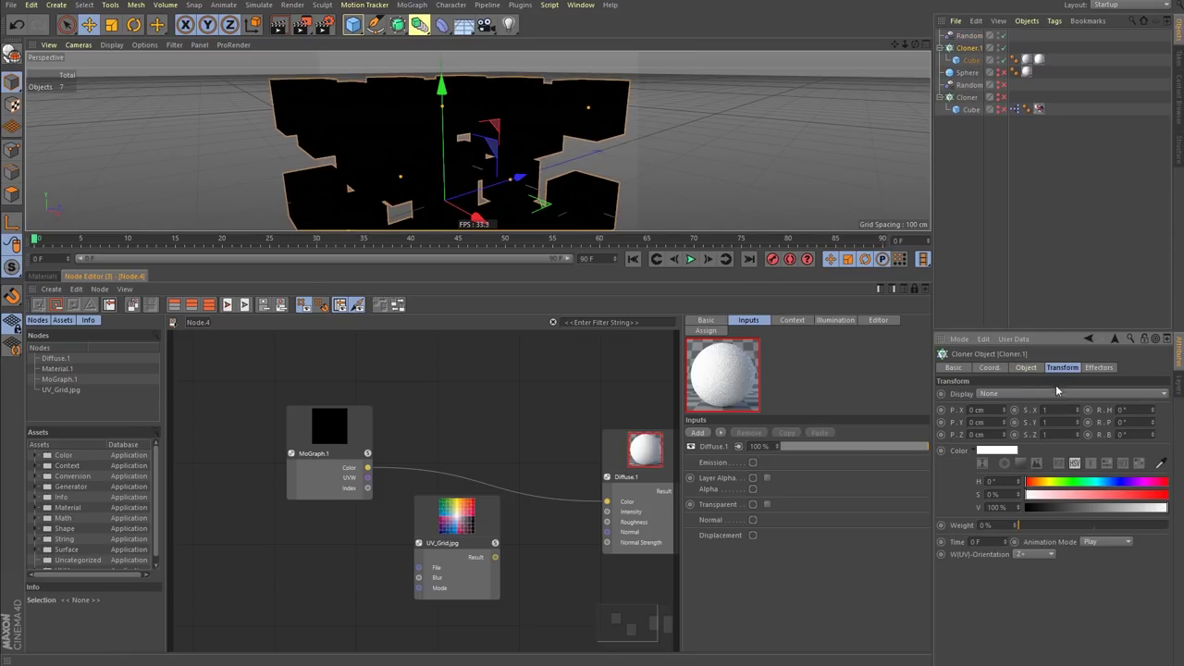
pyautogui.moveTo(1052, 507); pyautogui.dragTo(972, 504)
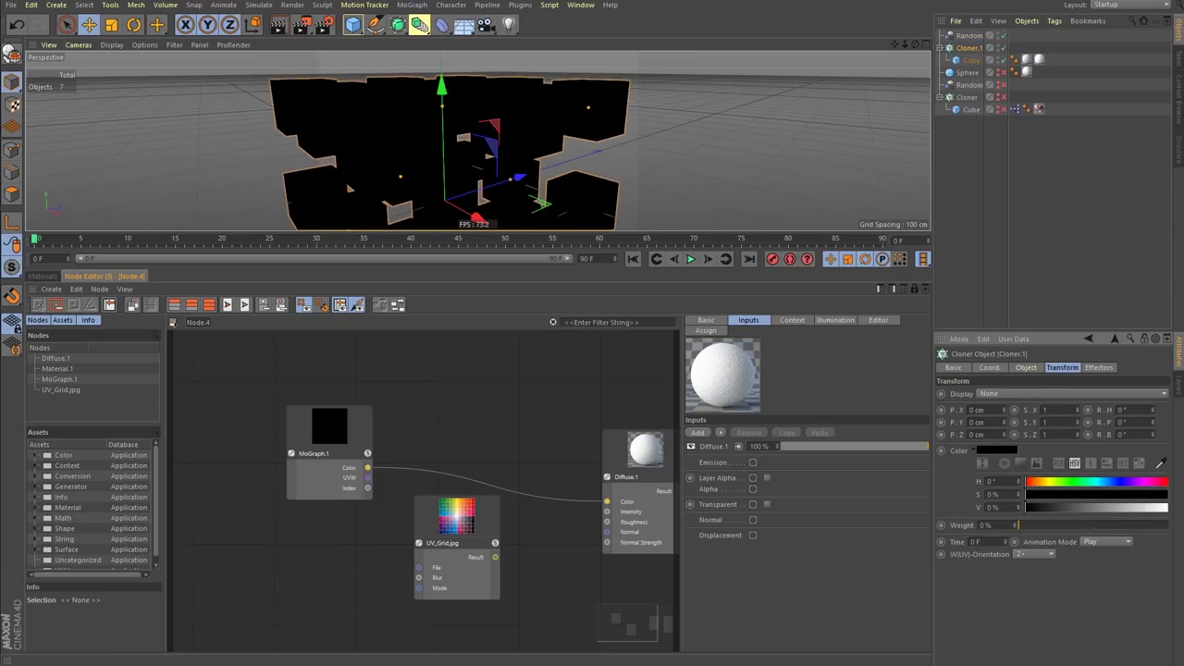
# - Review the Random effector's color parameters and its available blending modes
pyautogui.click(970, 37)
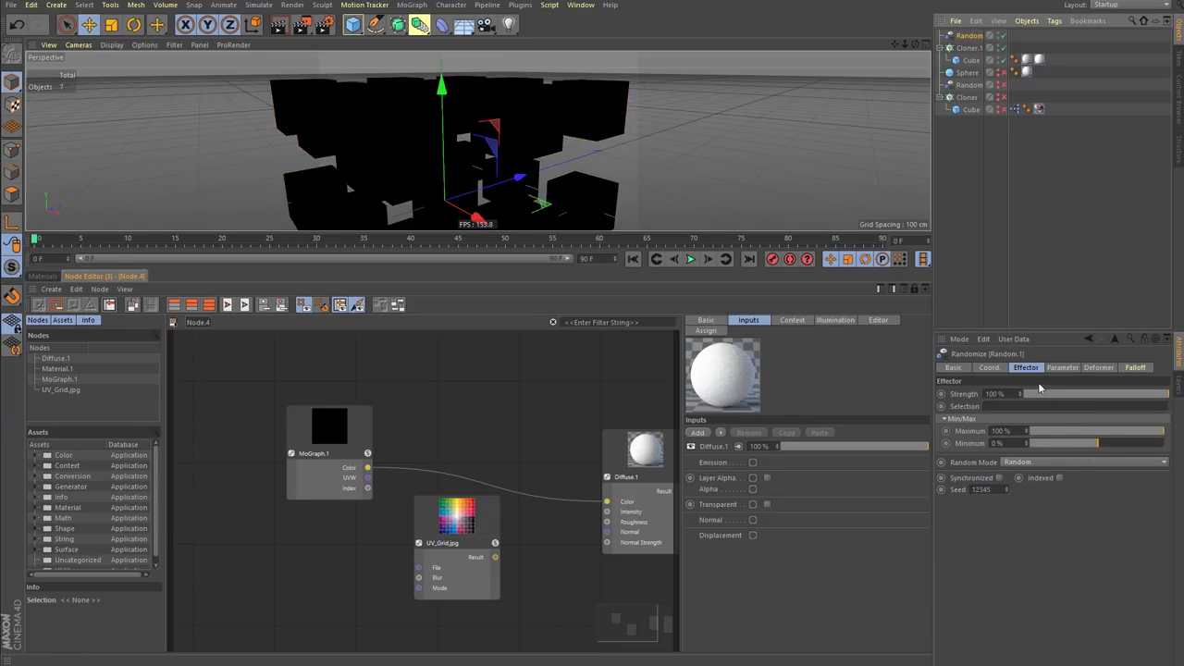
pyautogui.click(1071, 369)
pyautogui.click(1078, 456)
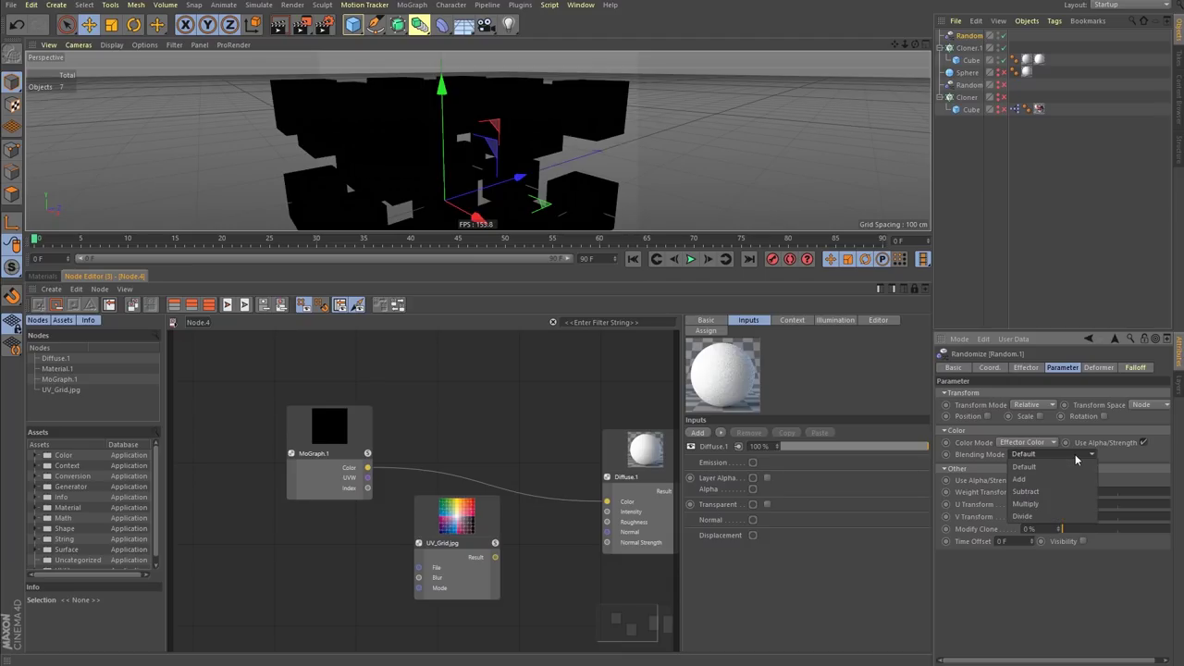
pyautogui.click(1131, 465)
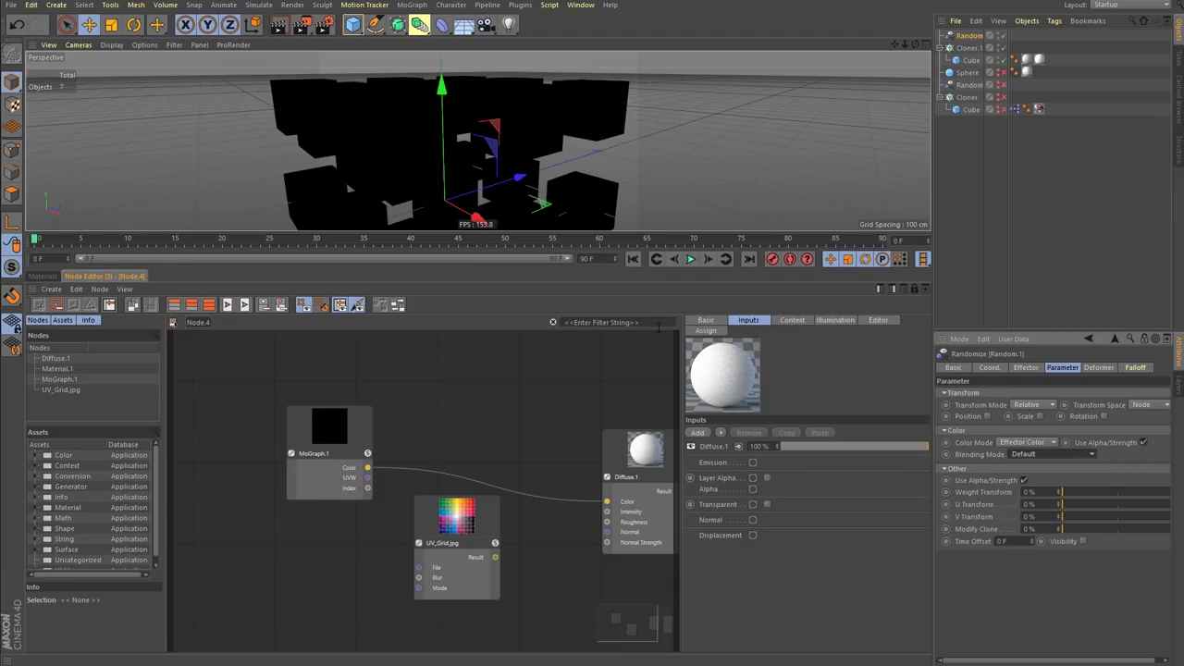
# - Enable the Interactive Render Region and widen it across the cloned cubes, shifting the MoGraph node up and to the right
pyautogui.moveTo(565, 384); pyautogui.dragTo(505, 374, button='middle')
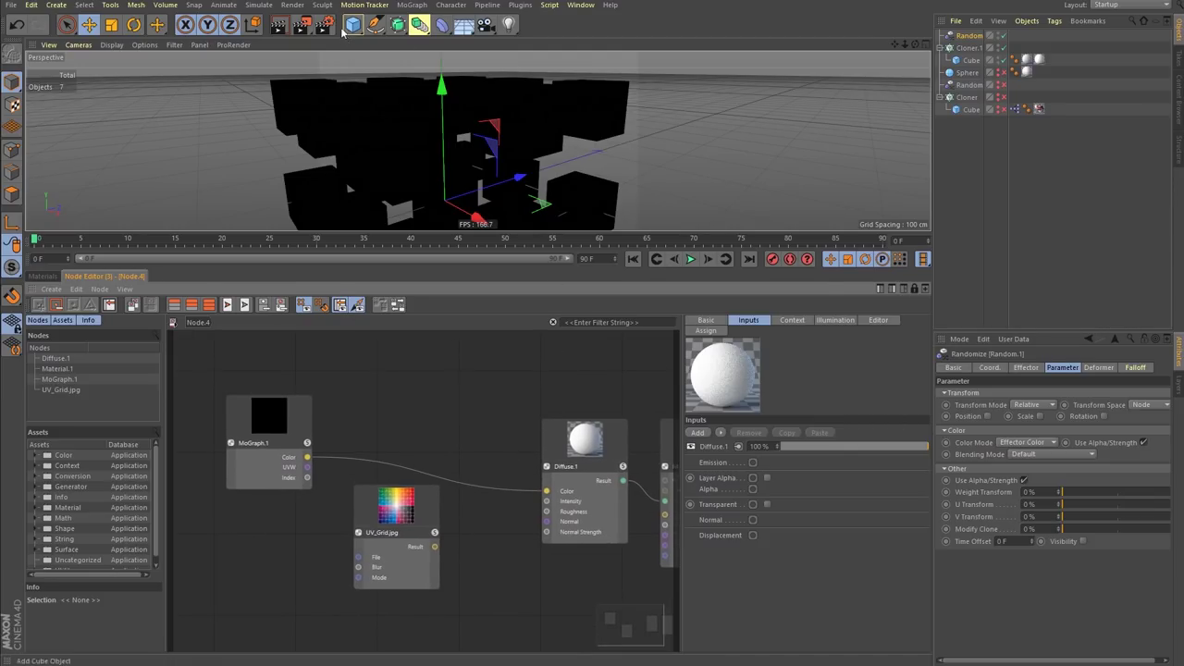
pyautogui.click(306, 26)
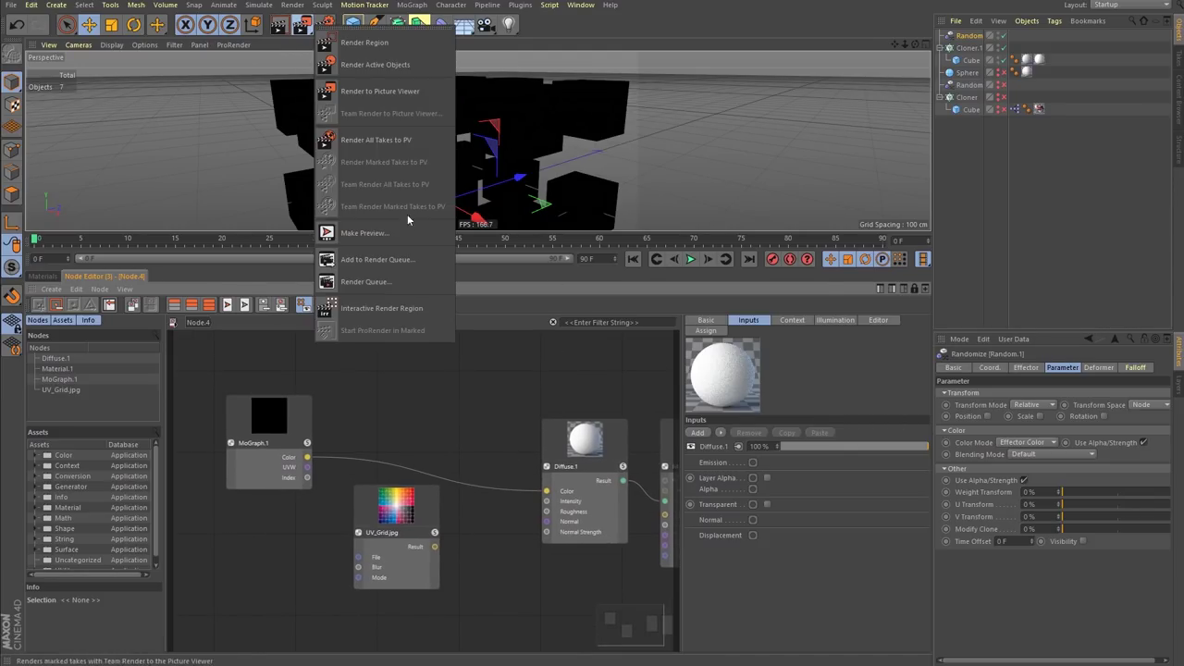
pyautogui.click(399, 310)
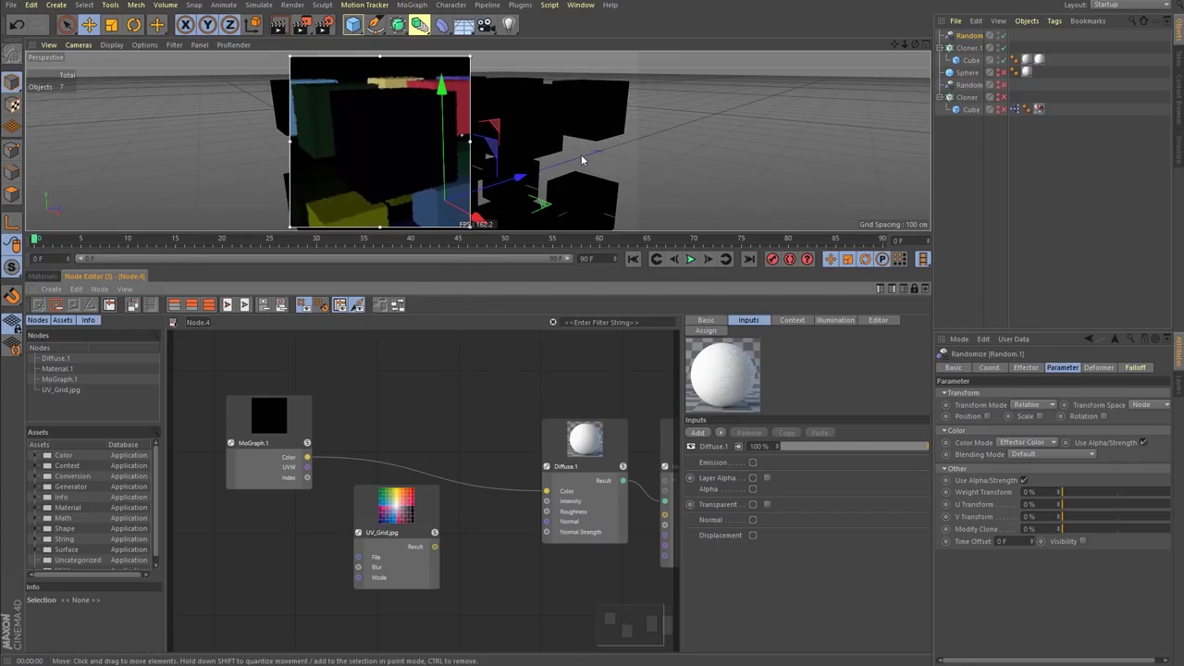
pyautogui.click(311, 428)
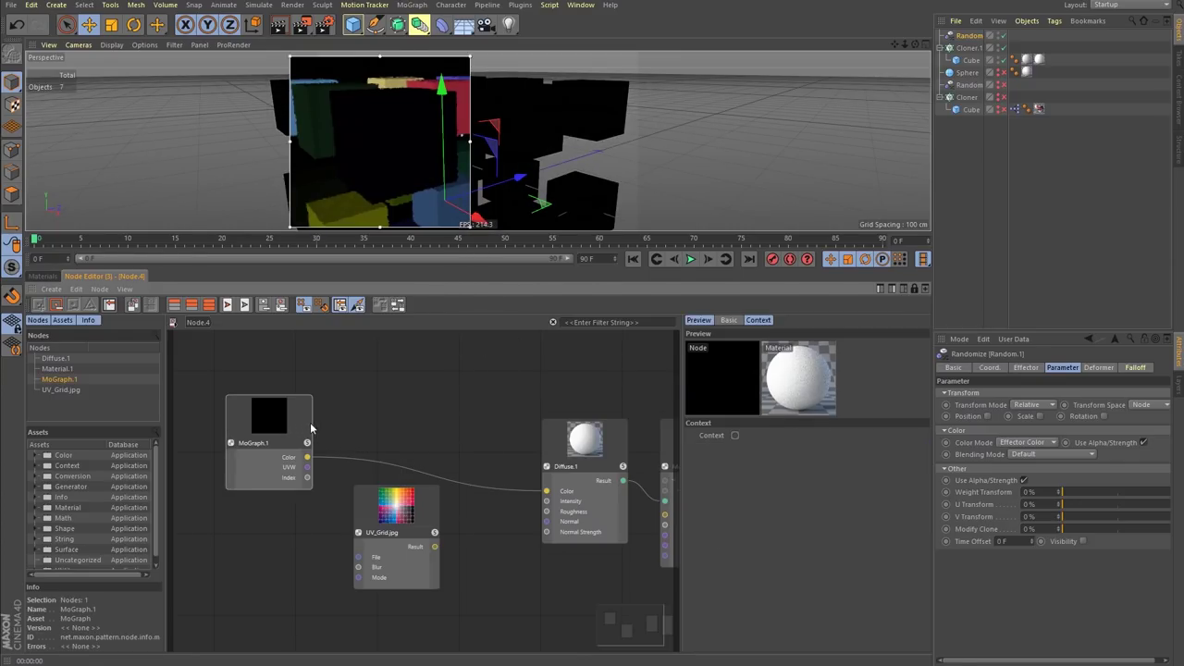
pyautogui.moveTo(310, 428); pyautogui.dragTo(381, 388)
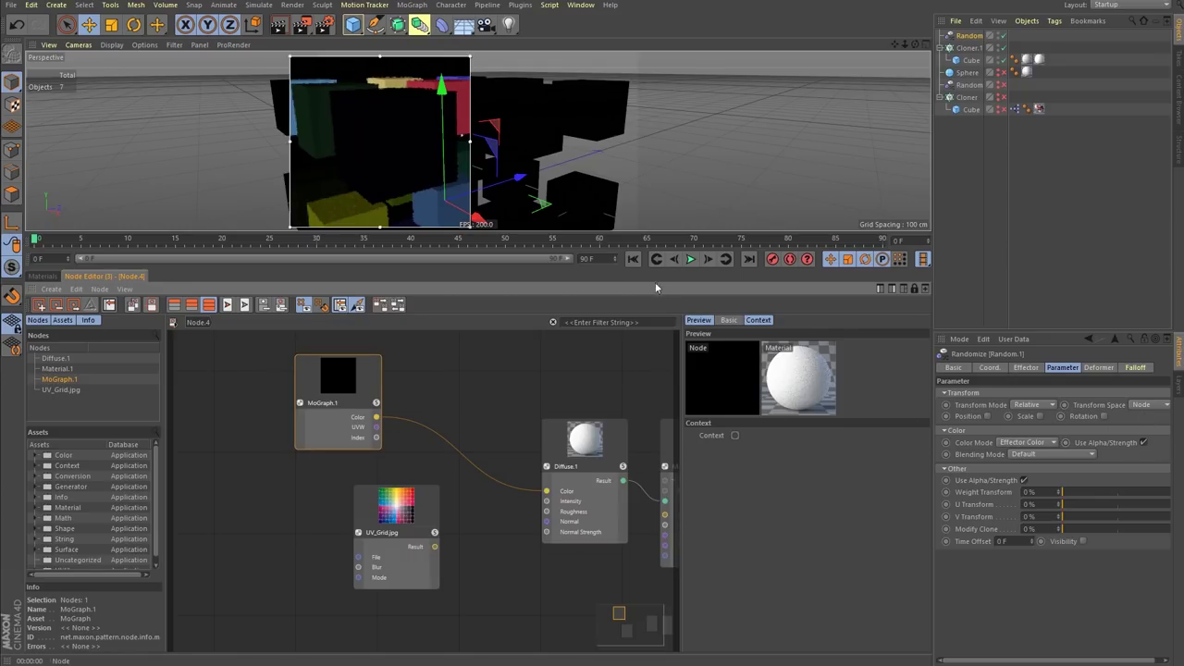
pyautogui.moveTo(470, 158); pyautogui.dragTo(661, 162)
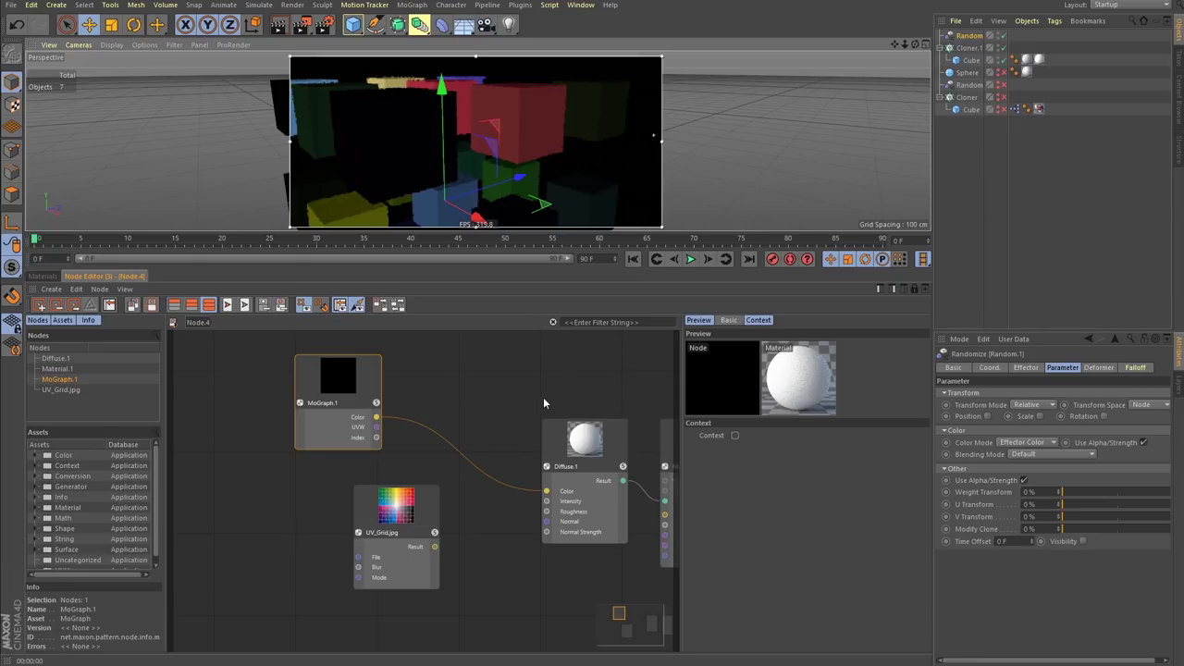
pyautogui.click(473, 413)
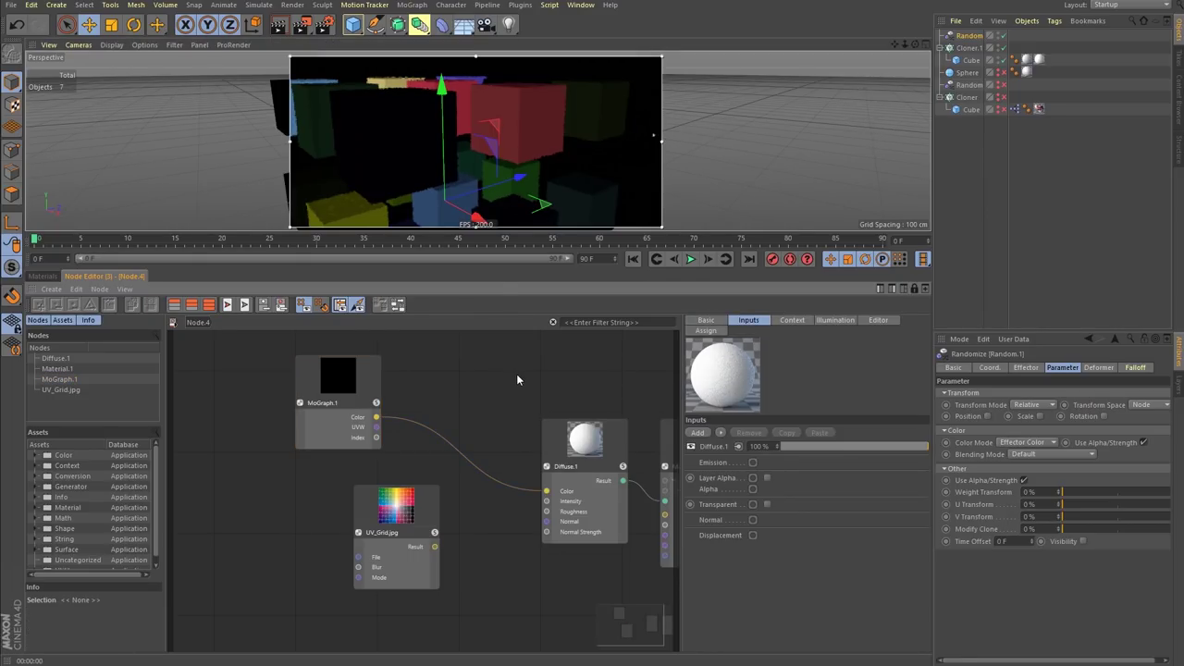
# - Spread the MoGraph and UV_Grid.jpg nodes apart and add a UV Transform node to the left of UV_Grid.jpg
pyautogui.moveTo(368, 384); pyautogui.dragTo(341, 392)
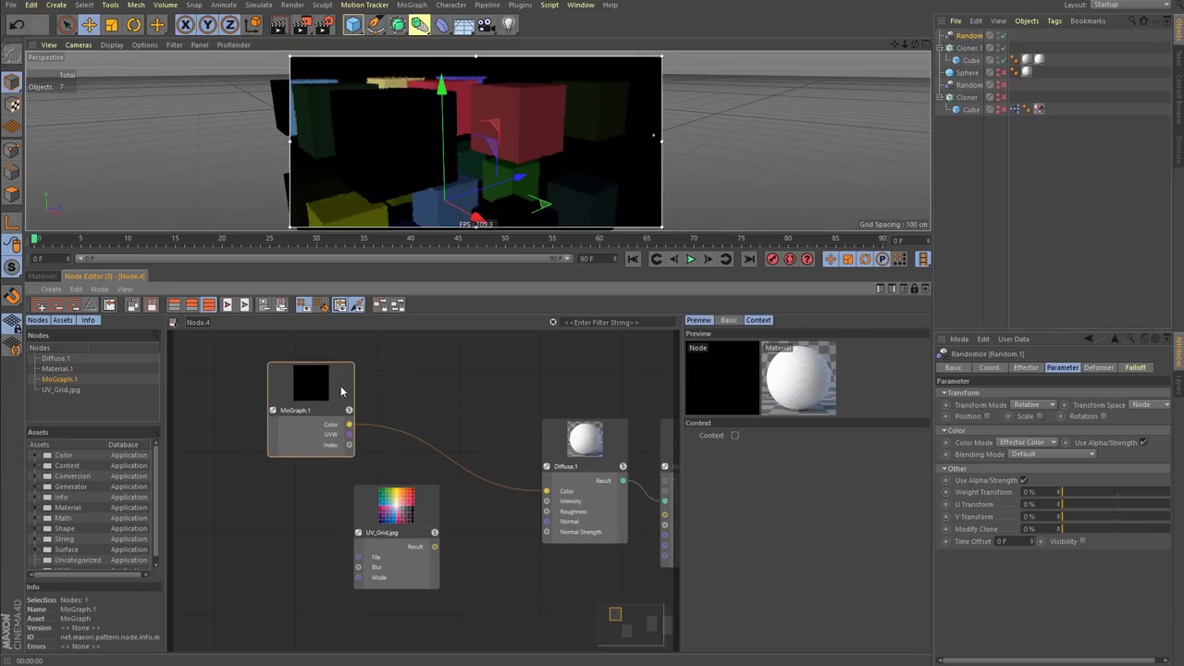
pyautogui.moveTo(444, 518); pyautogui.dragTo(476, 530)
pyautogui.doubleClick(297, 537)
pyautogui.write('mogr')
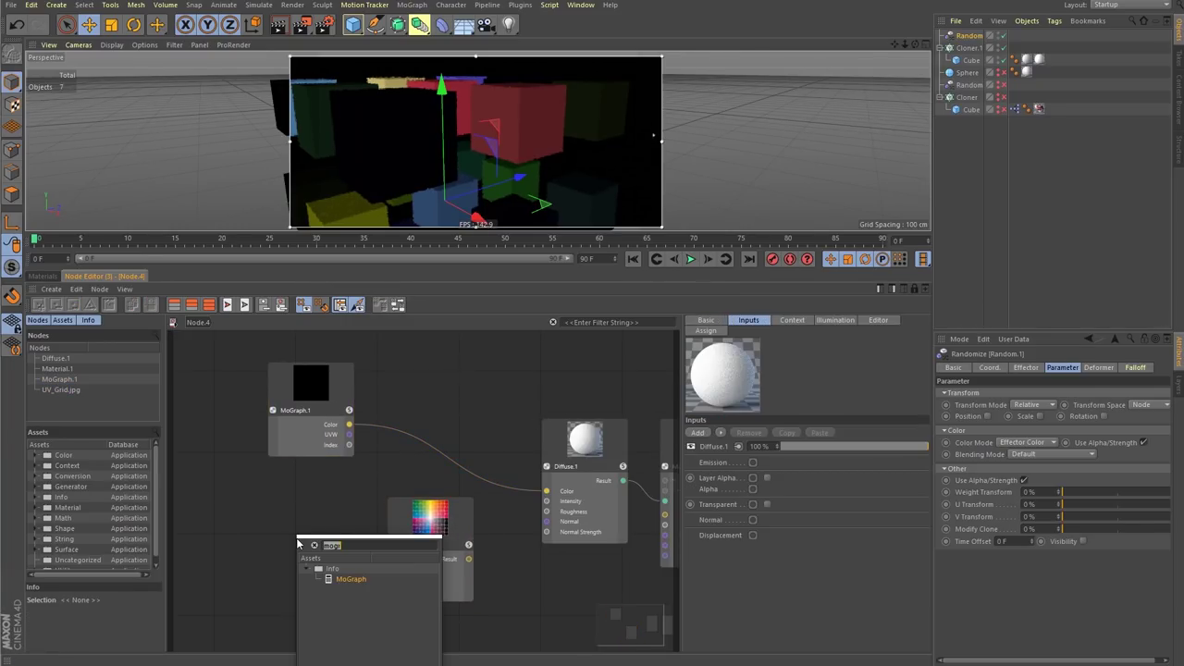
pyautogui.write('uv')
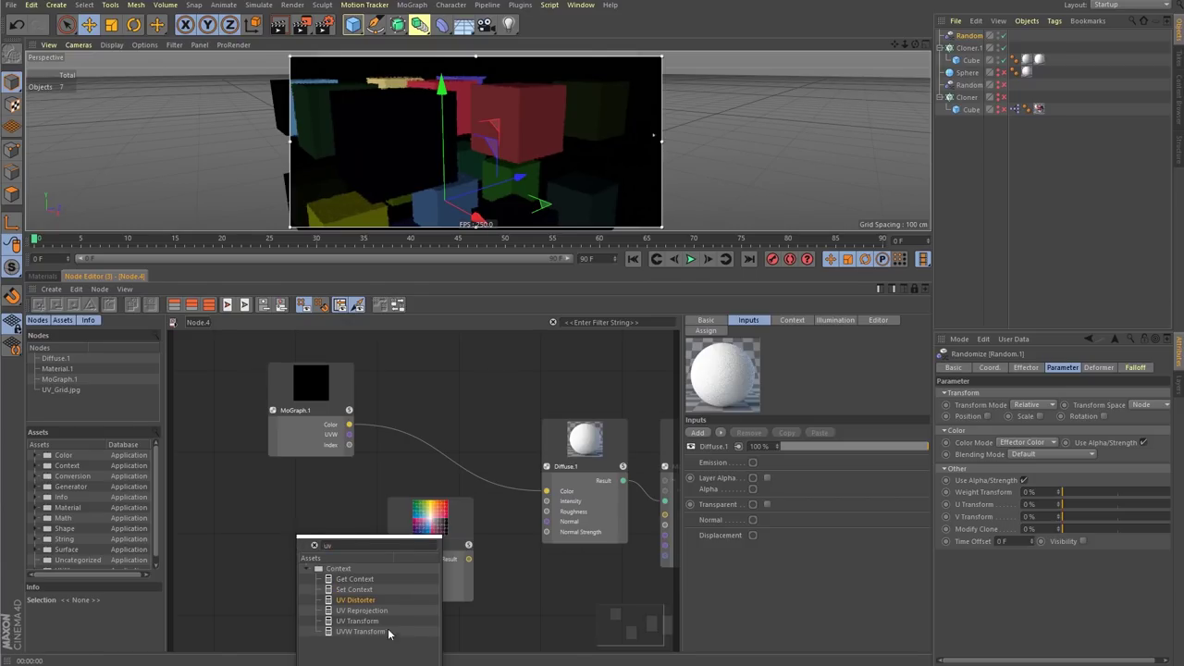
pyautogui.click(357, 621)
pyautogui.moveTo(445, 462); pyautogui.dragTo(330, 539)
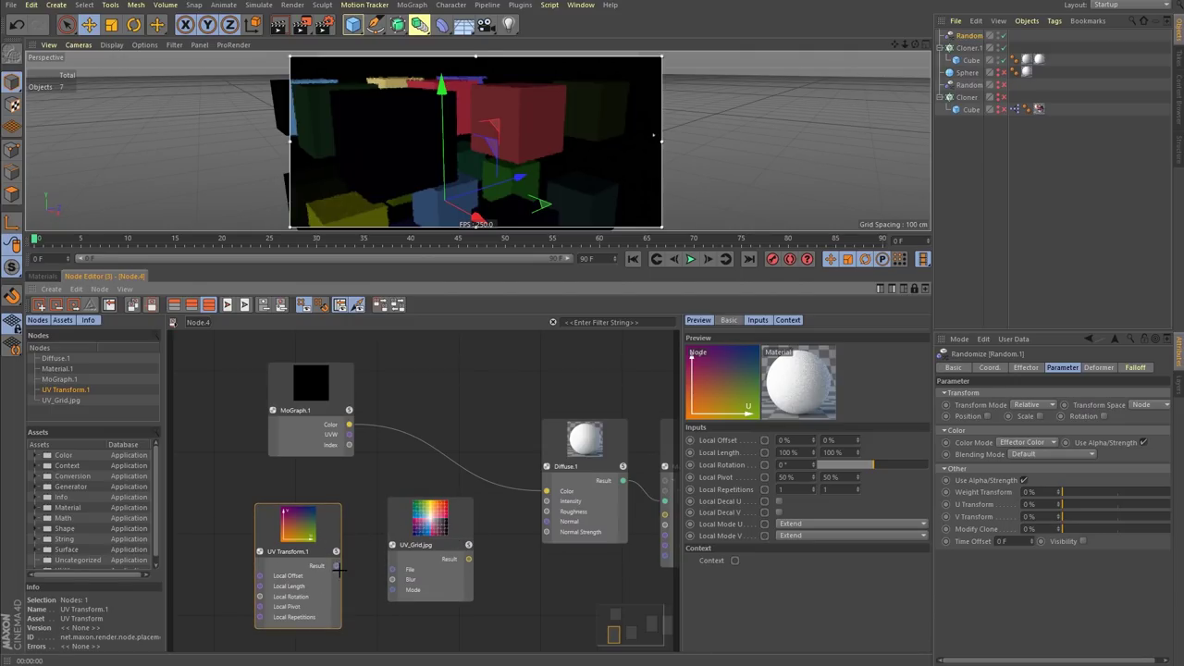
# - Link UV Transform to UV_Grid.jpg's Context and the image's Result to Diffuse Color, and tidy the node layout
pyautogui.moveTo(336, 566); pyautogui.dragTo(546, 490)
pyautogui.click(455, 538)
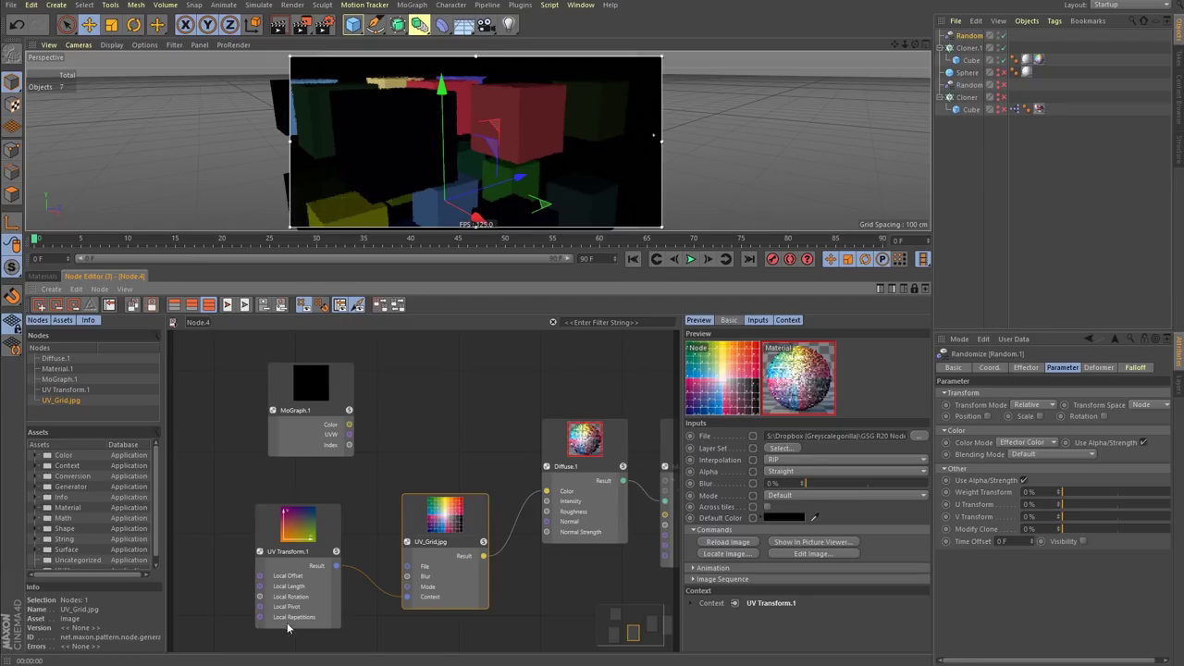
pyautogui.click(296, 556)
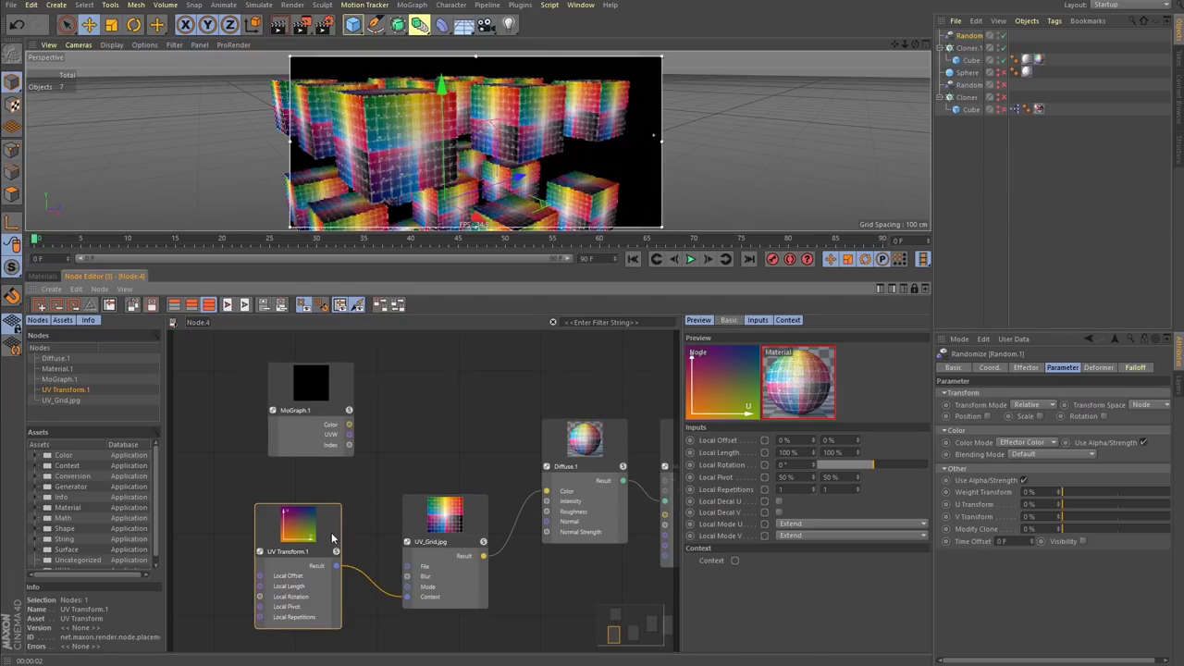
pyautogui.moveTo(322, 532); pyautogui.dragTo(360, 518)
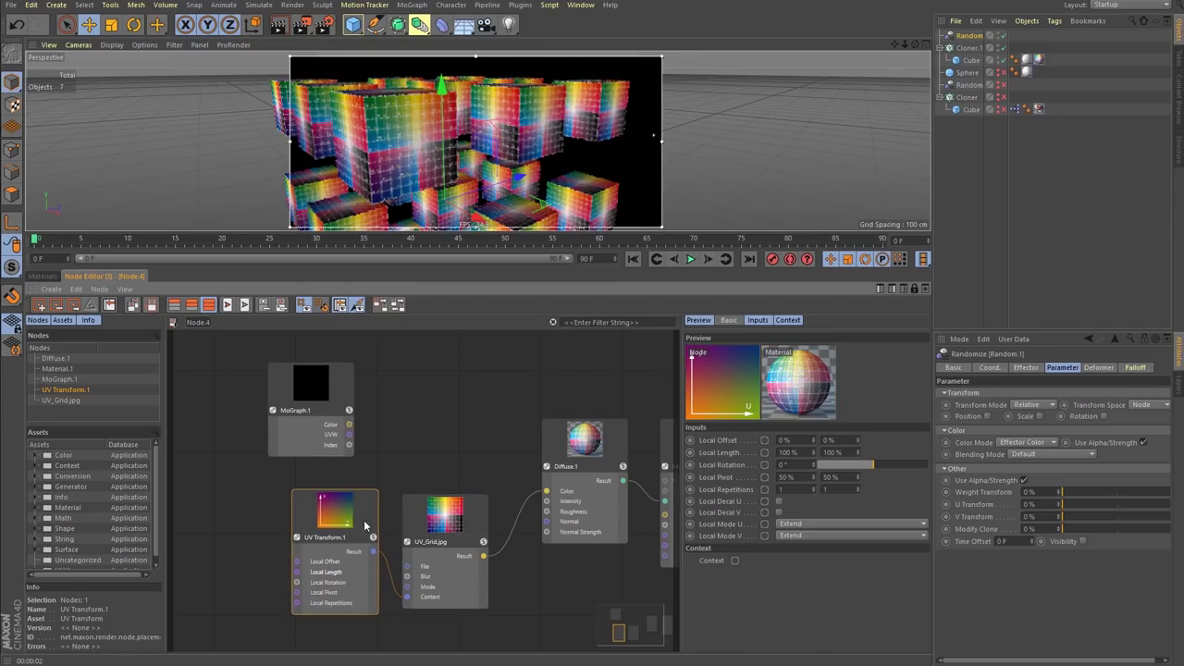
pyautogui.moveTo(341, 404); pyautogui.dragTo(276, 404)
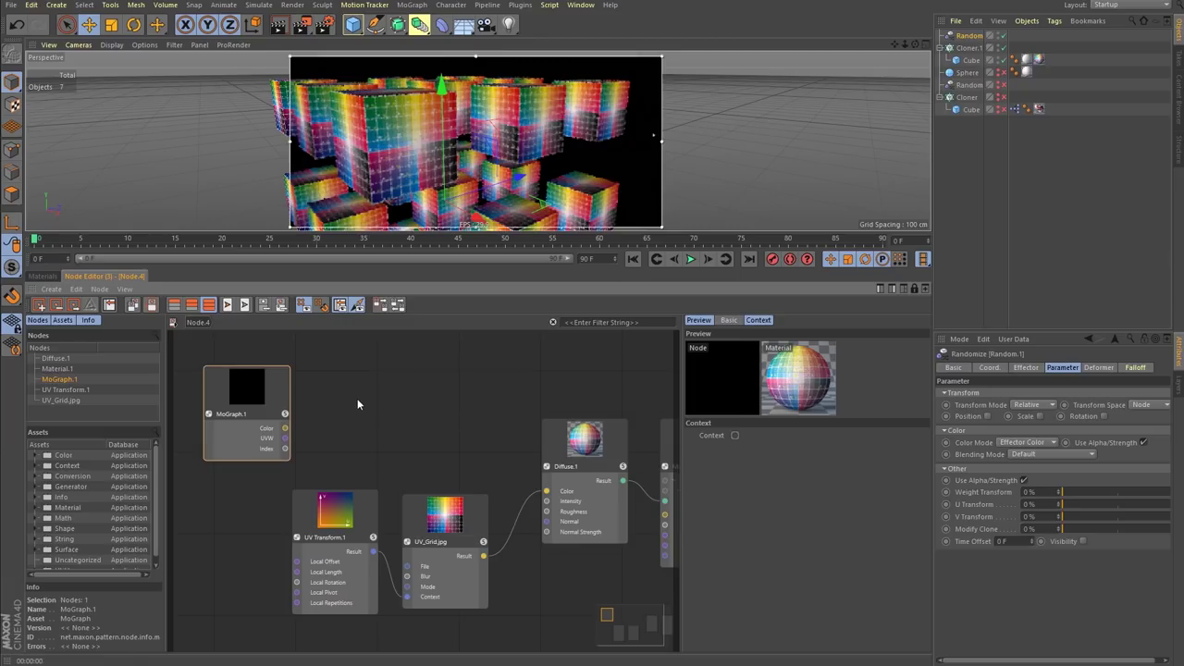
# - Solo the MoGraph node and check the input settings of the UV Transform node
pyautogui.click(285, 414)
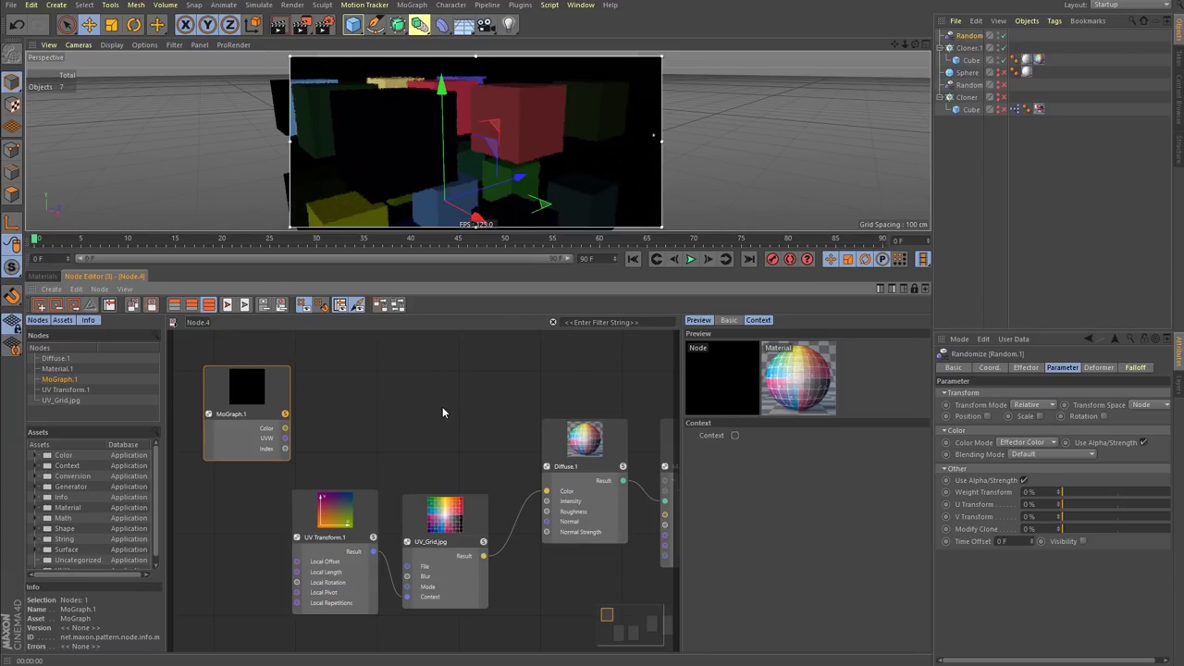
pyautogui.click(340, 505)
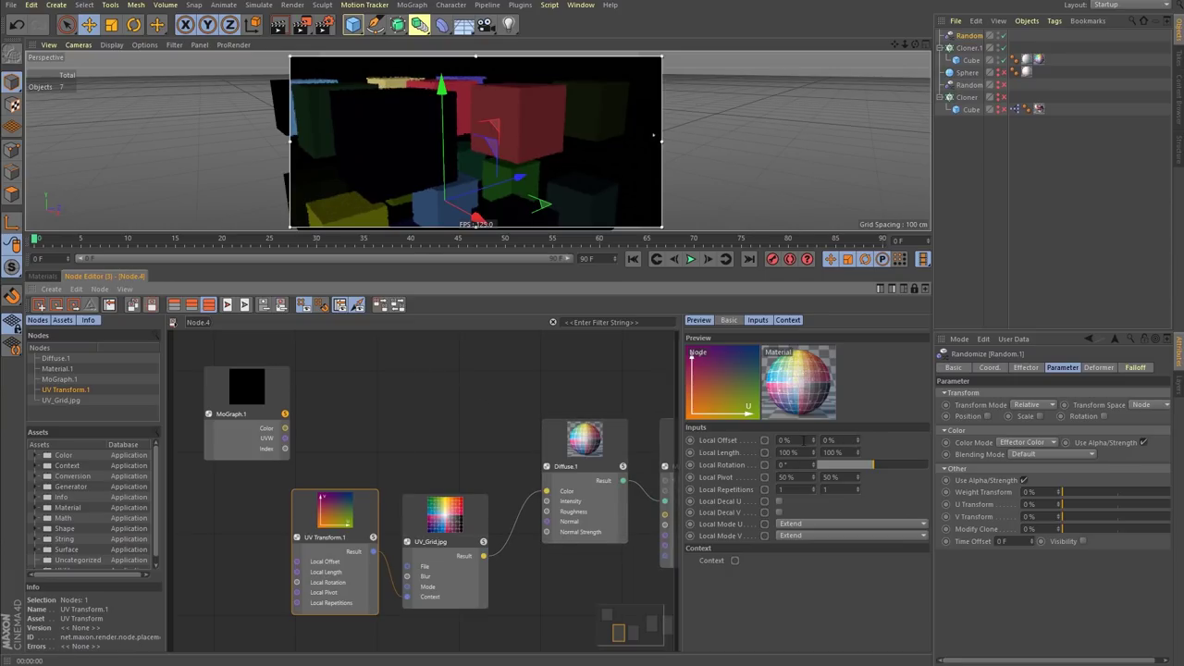
pyautogui.click(386, 421)
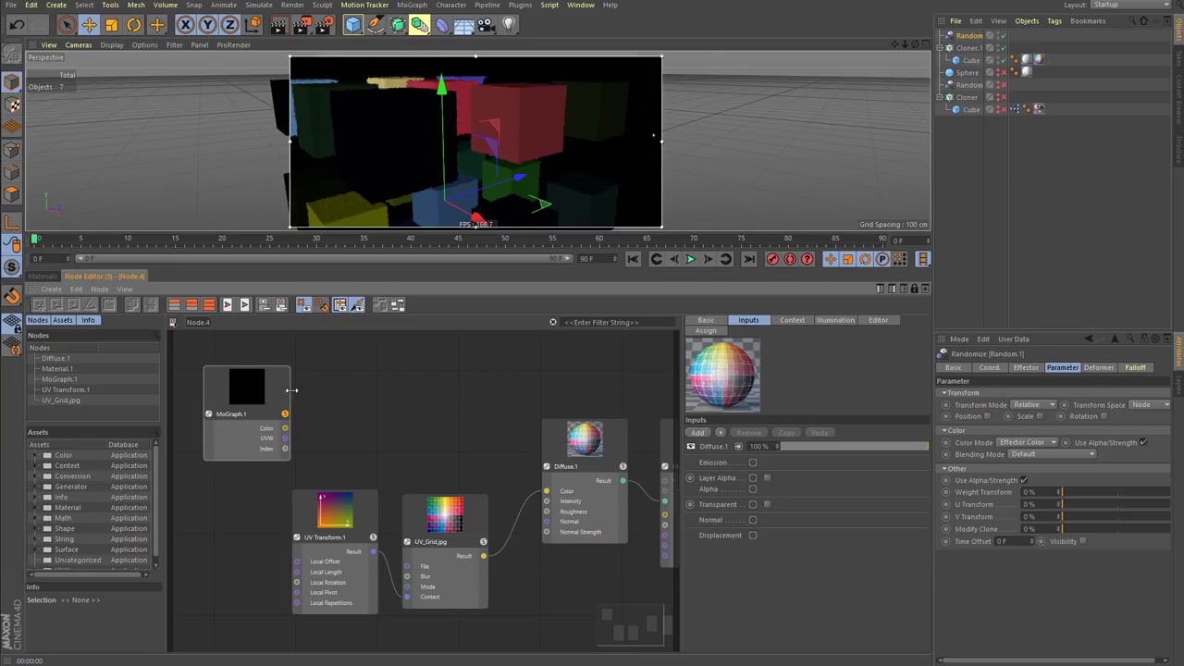
pyautogui.moveTo(291, 390); pyautogui.dragTo(294, 380)
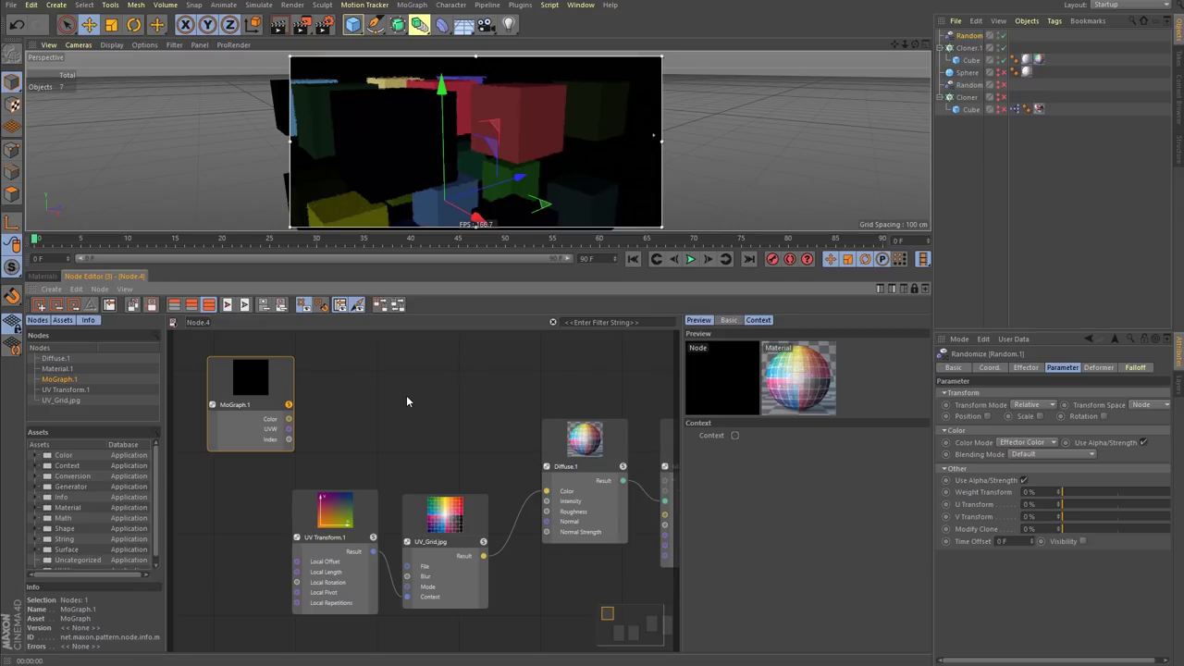
# - Add a Range Mapper node to the graph
pyautogui.doubleClick(407, 399)
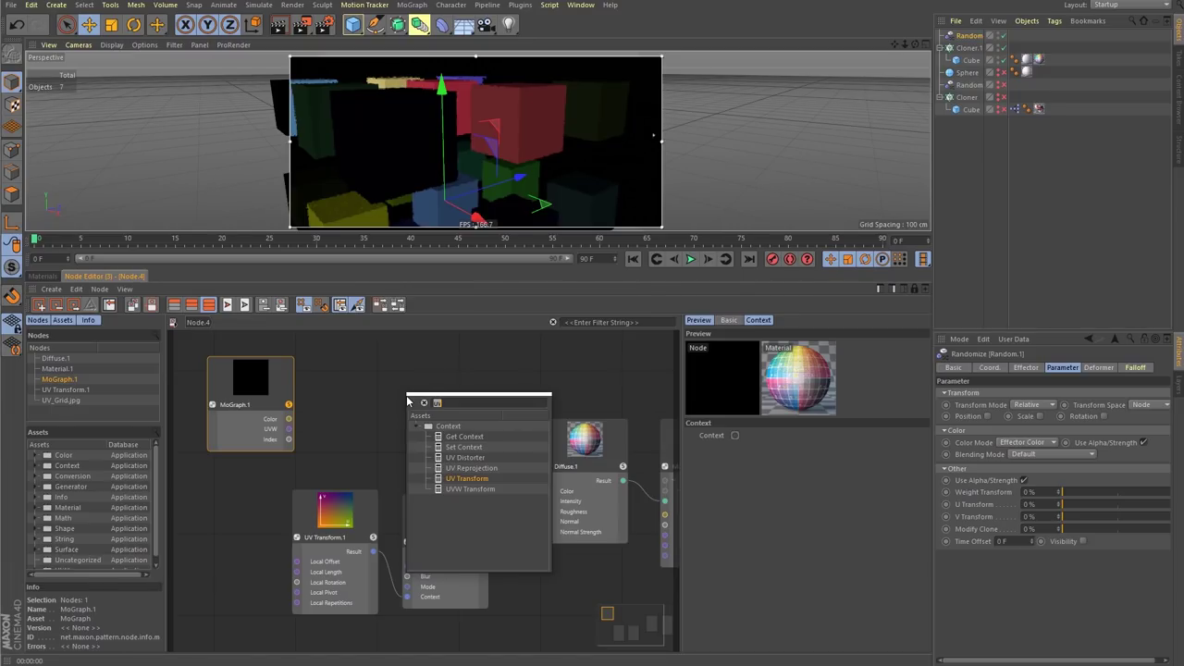
pyautogui.write('mag')
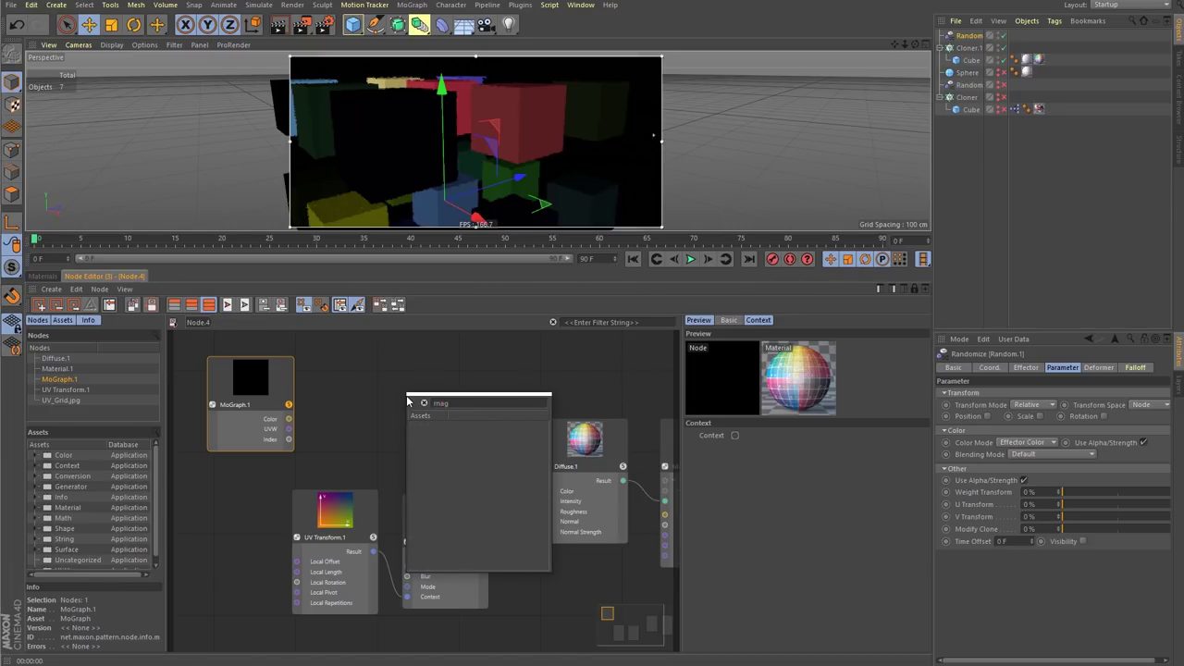
pyautogui.press('BackSpace')
pyautogui.press('BackSpace')
pyautogui.press('BackSpace')
pyautogui.write('ang')
pyautogui.press('Return')
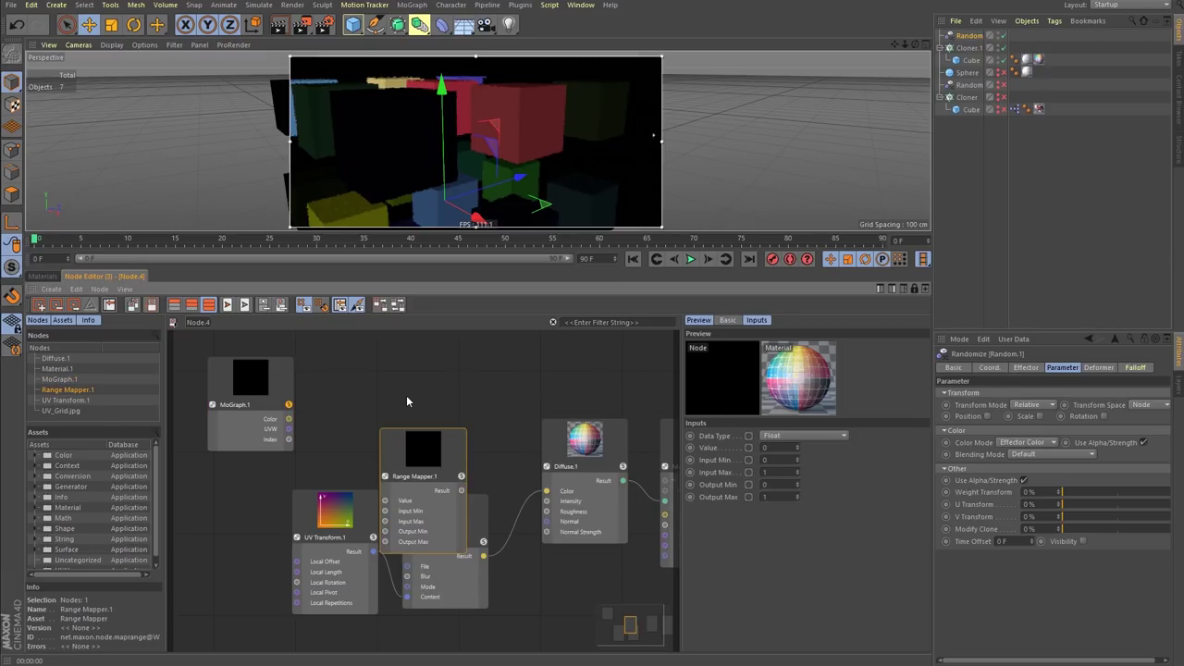
# - Place the Range Mapper beside the MoGraph node, feed MoGraph's Color into its Value, and solo the Range Mapper
pyautogui.moveTo(416, 444); pyautogui.dragTo(401, 368)
pyautogui.moveTo(289, 419); pyautogui.dragTo(369, 425)
pyautogui.moveTo(414, 379); pyautogui.dragTo(408, 376)
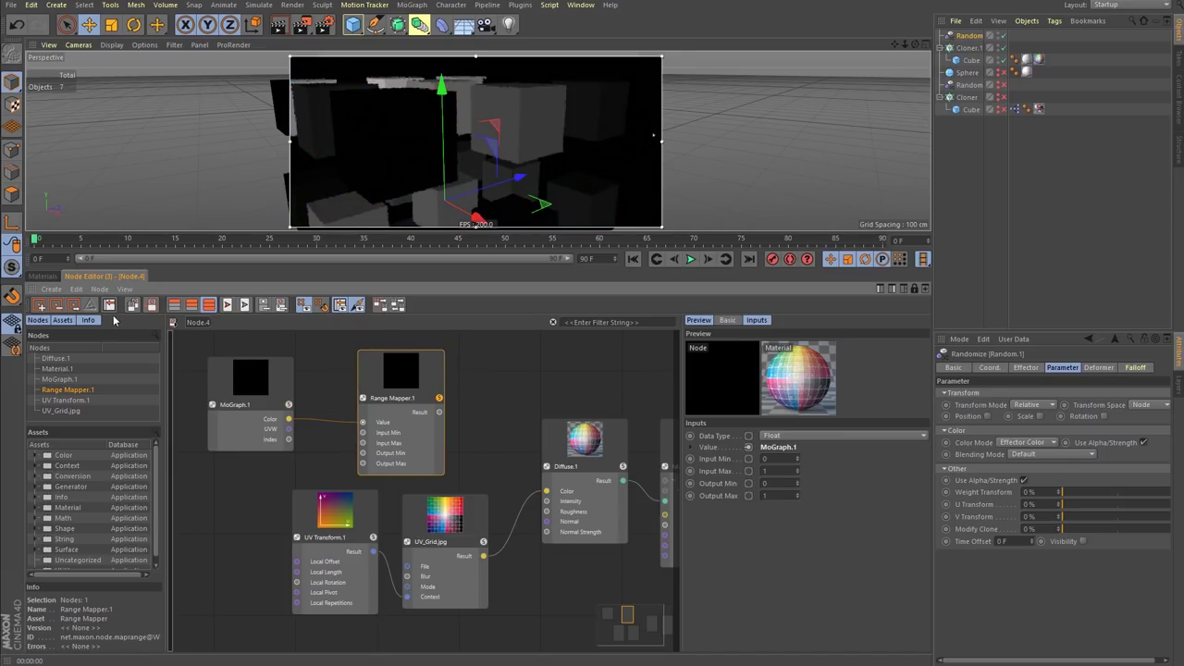
pyautogui.click(77, 290)
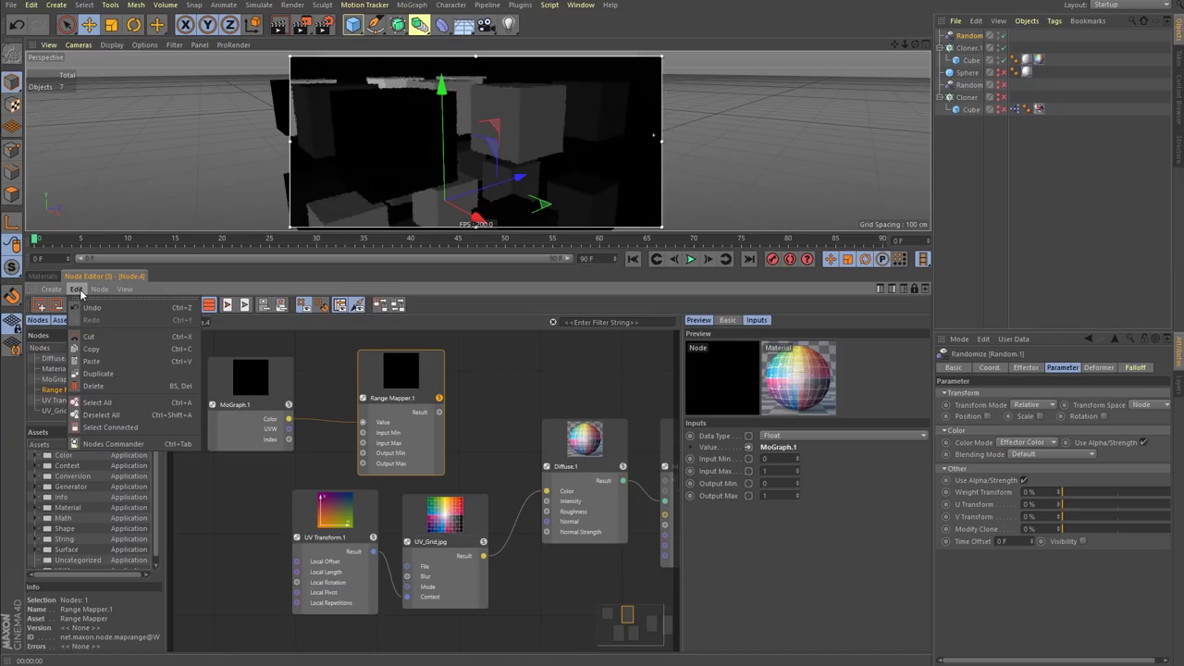
pyautogui.moveTo(101, 292)
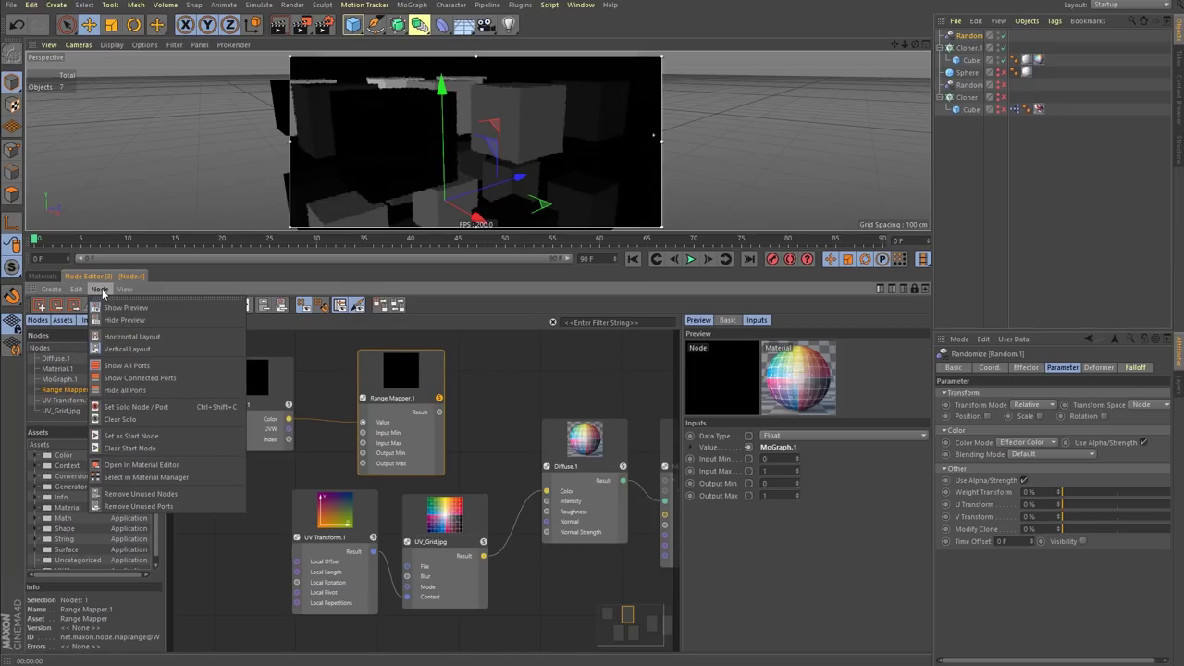
pyautogui.click(541, 388)
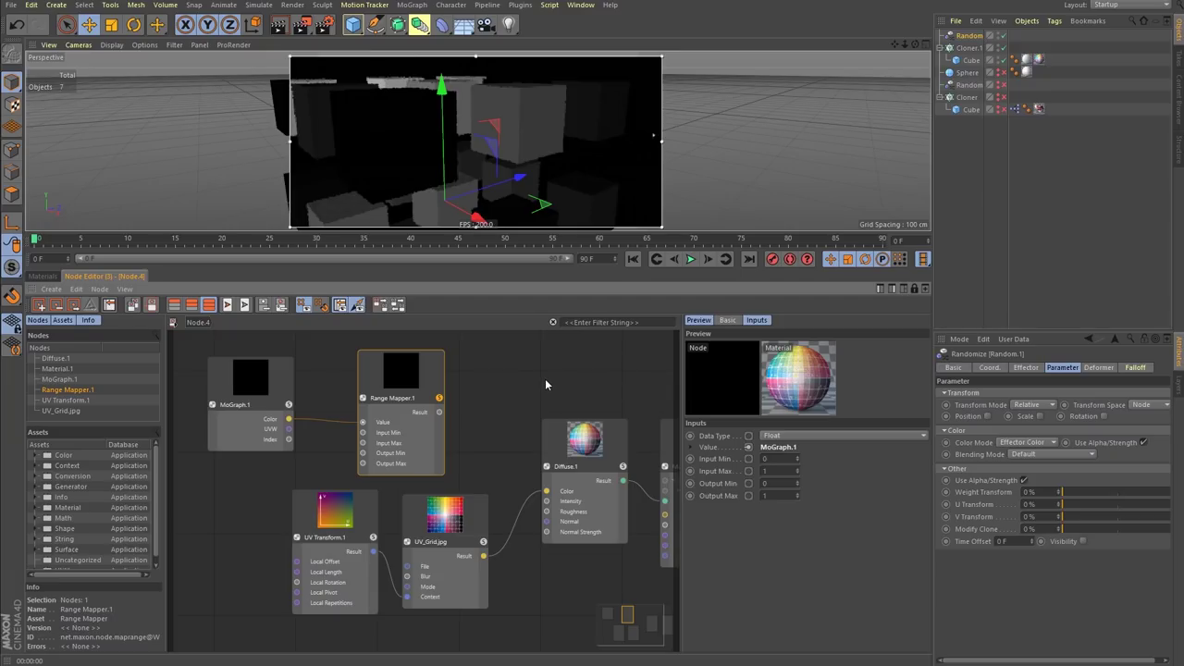
# - Move the MoGraph and Range Mapper nodes up and away from the UV Transform node to tidy the graph
pyautogui.moveTo(397, 380); pyautogui.dragTo(379, 376)
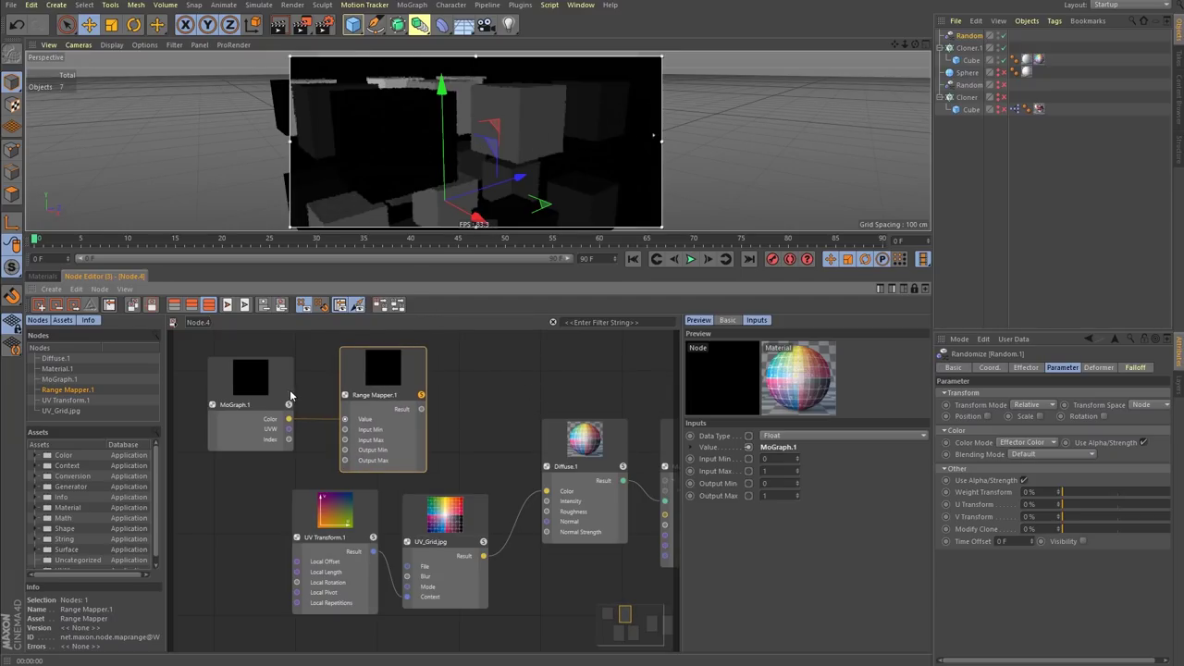
pyautogui.moveTo(291, 396); pyautogui.dragTo(264, 385)
pyautogui.moveTo(400, 362); pyautogui.dragTo(374, 354)
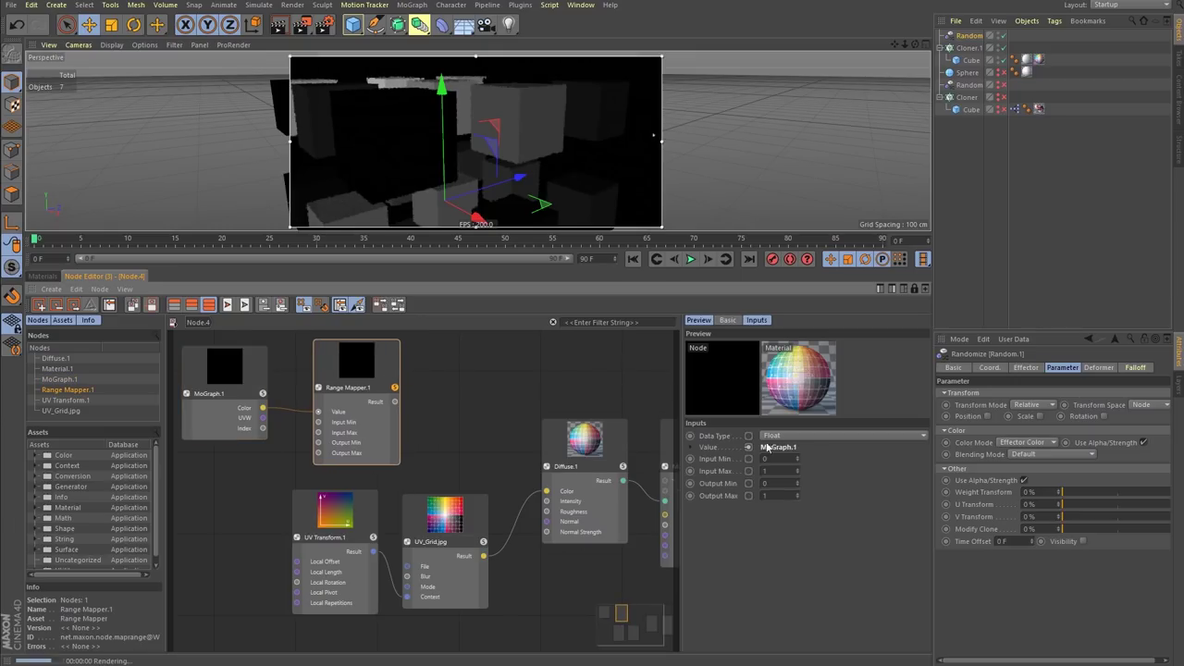
# - Set the Range Mapper's Output Max to 1.5 and feed its Result into the UV Transform's Local Offset
pyautogui.click(364, 516)
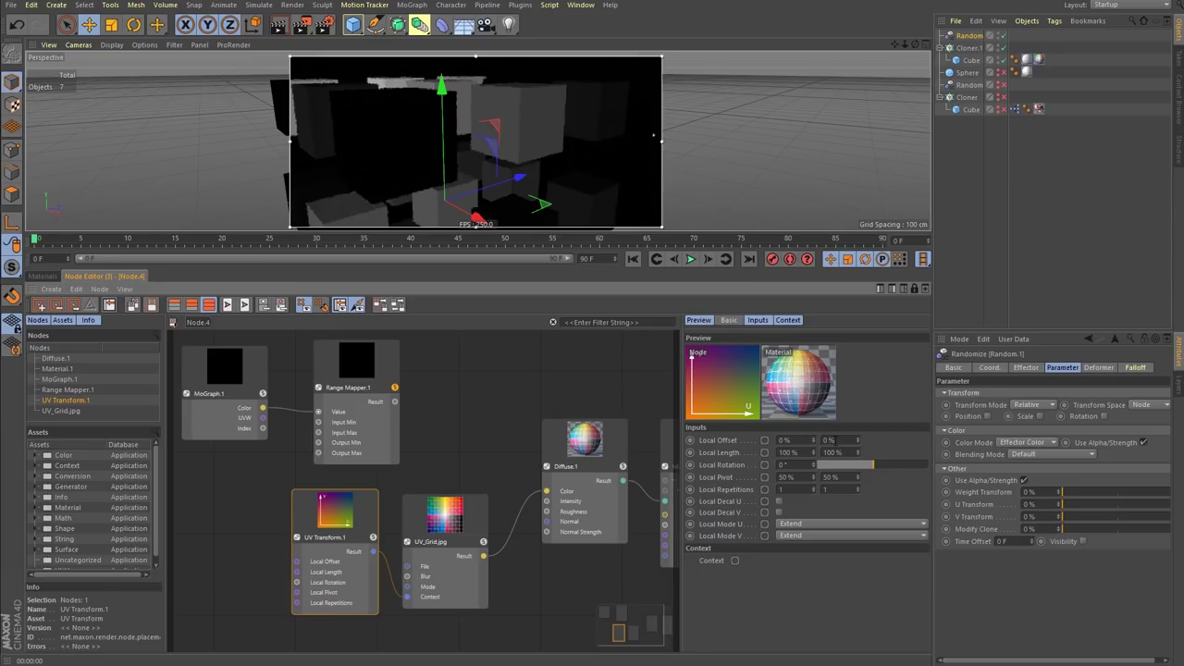
pyautogui.click(391, 372)
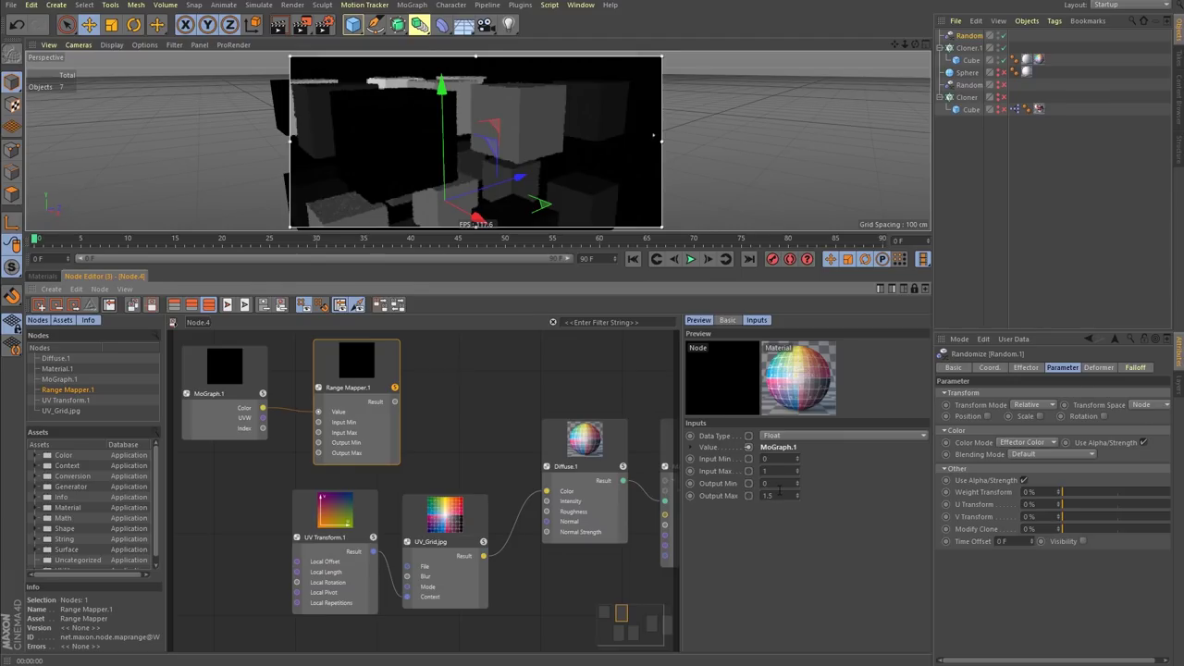
pyautogui.moveTo(395, 402); pyautogui.dragTo(296, 562)
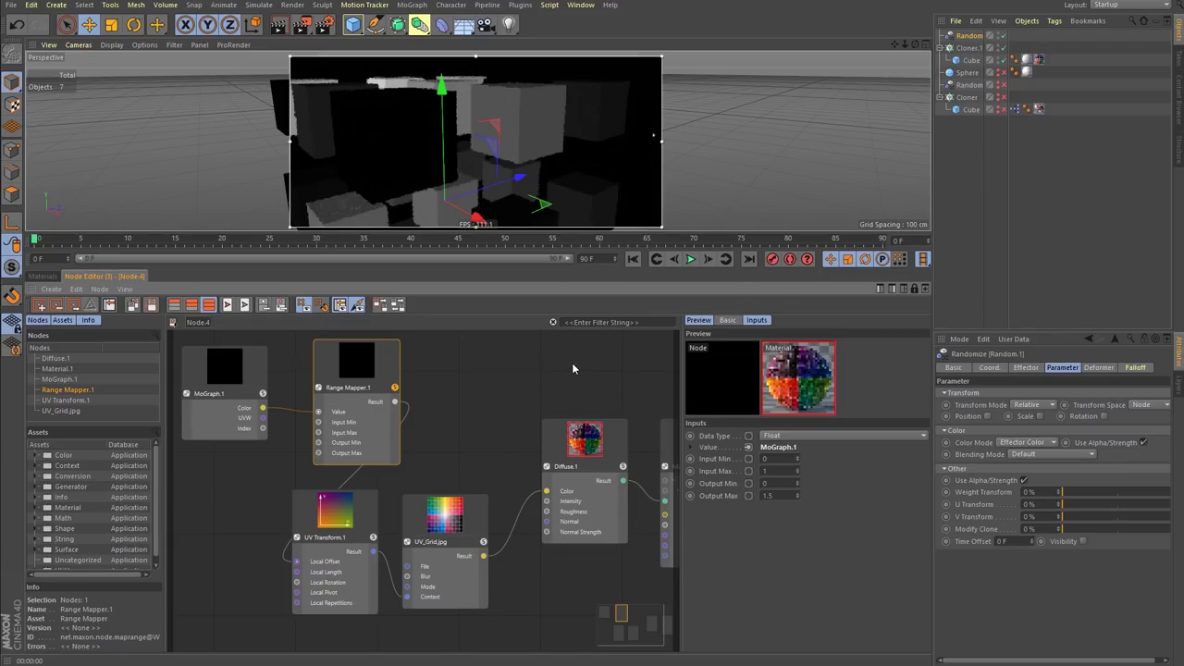
# - Solo the UV_Grid.jpg node and enlarge the viewport and its interactive render region to preview more of the cloned cubes
pyautogui.click(477, 520)
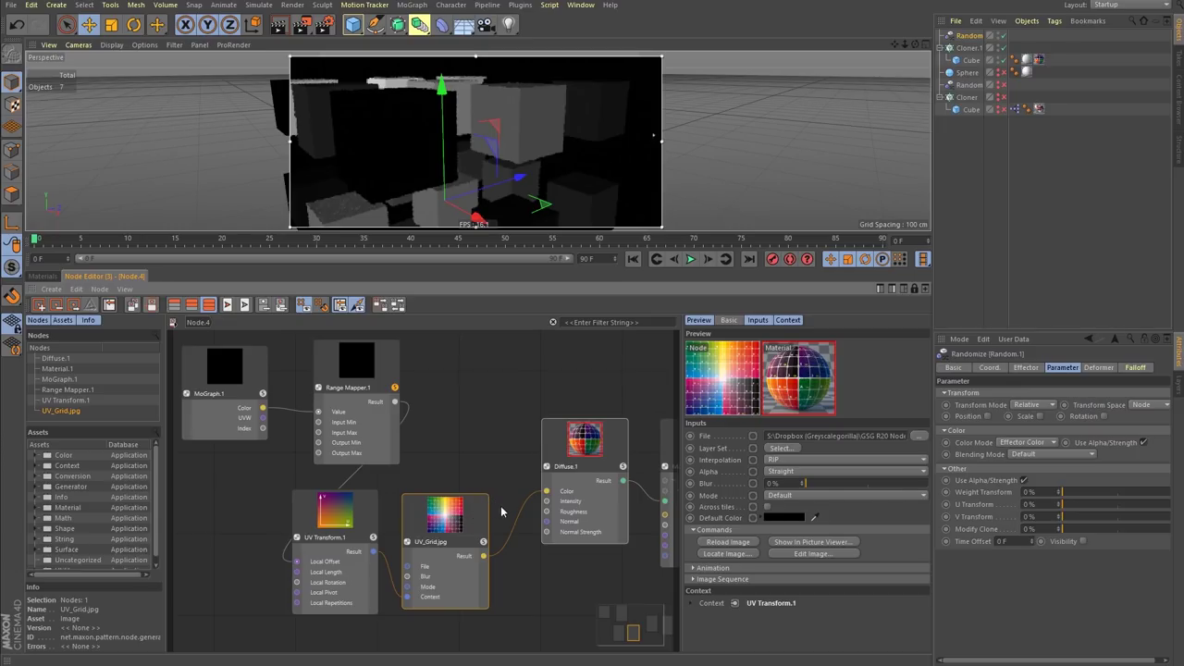
pyautogui.moveTo(472, 517); pyautogui.dragTo(500, 514)
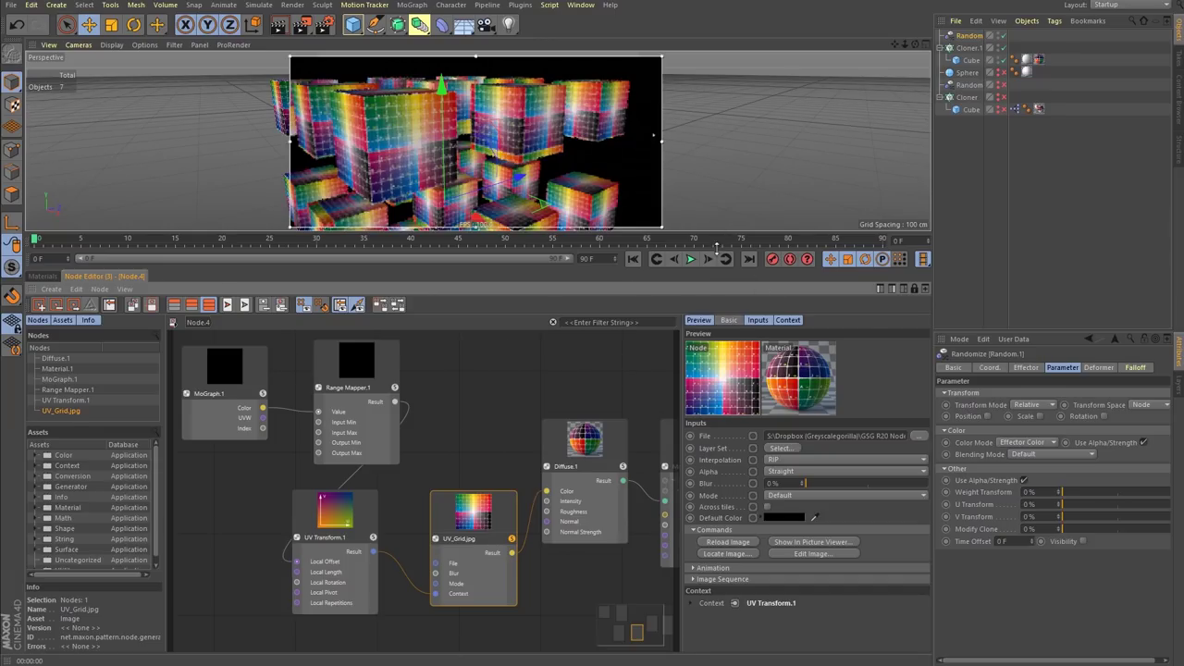
pyautogui.moveTo(718, 268); pyautogui.dragTo(661, 335)
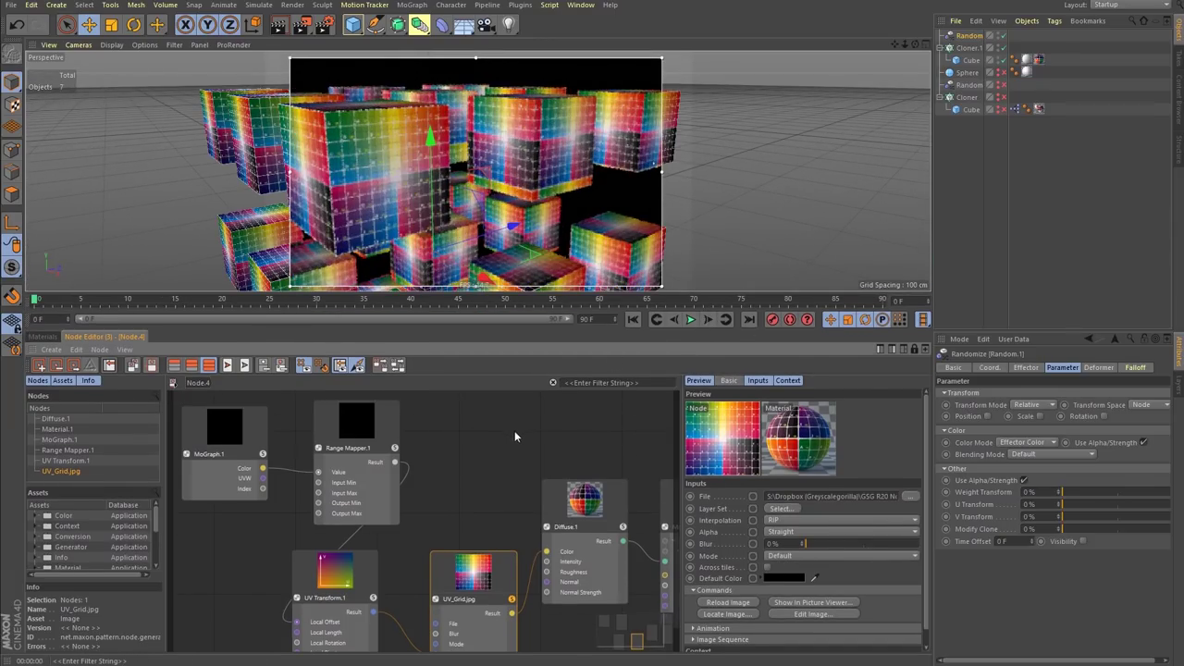
pyautogui.scroll(-3, 544, 182)
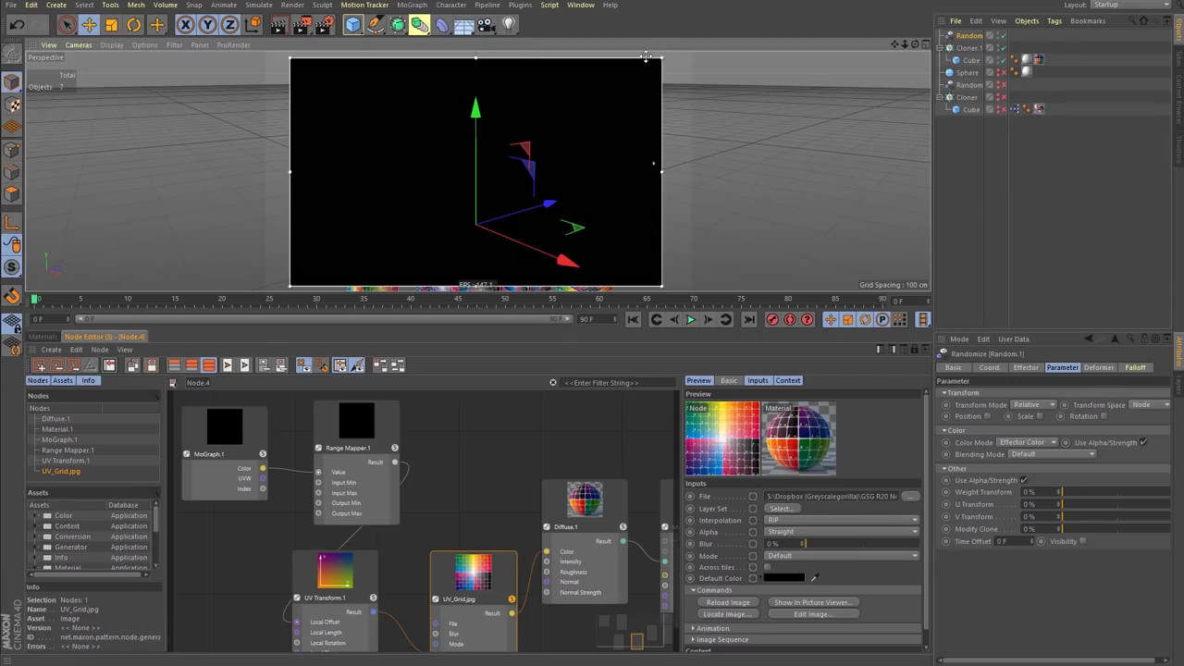
pyautogui.moveTo(291, 58)
pyautogui.mouseDown()
pyautogui.moveTo(509, 80)
pyautogui.moveTo(275, 66)
pyautogui.mouseUp()
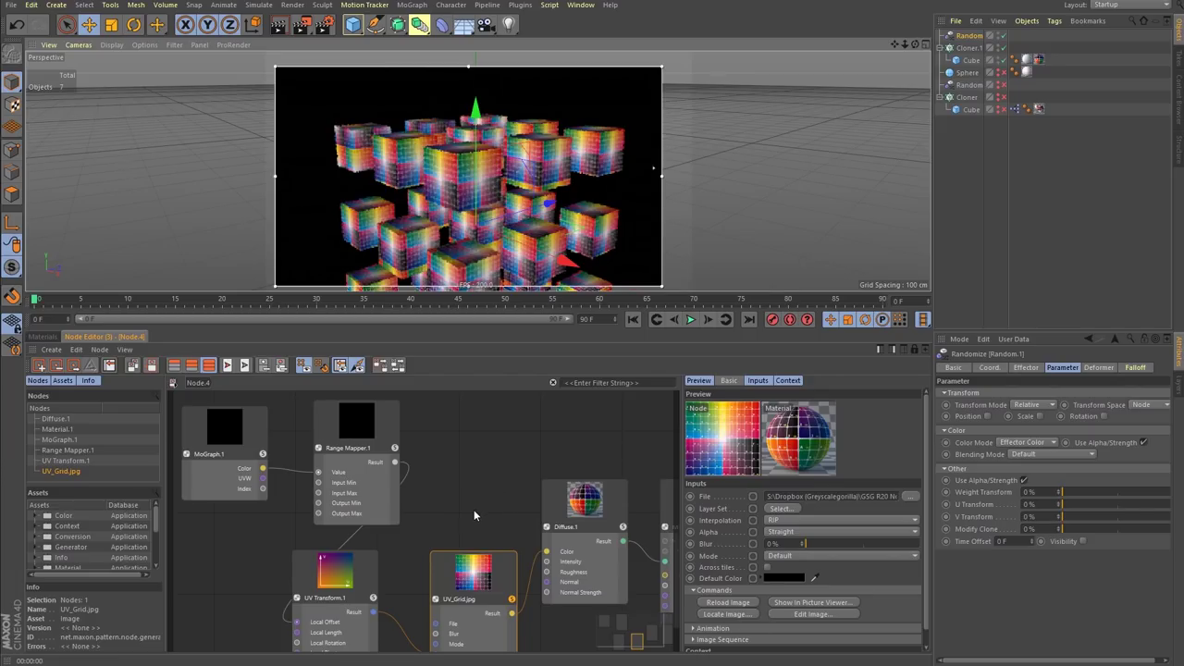
# - Line up MoGraph and Range Mapper in one row ahead of UV Transform, and show the UV Transform's inputs
pyautogui.scroll(-1, 492, 505)
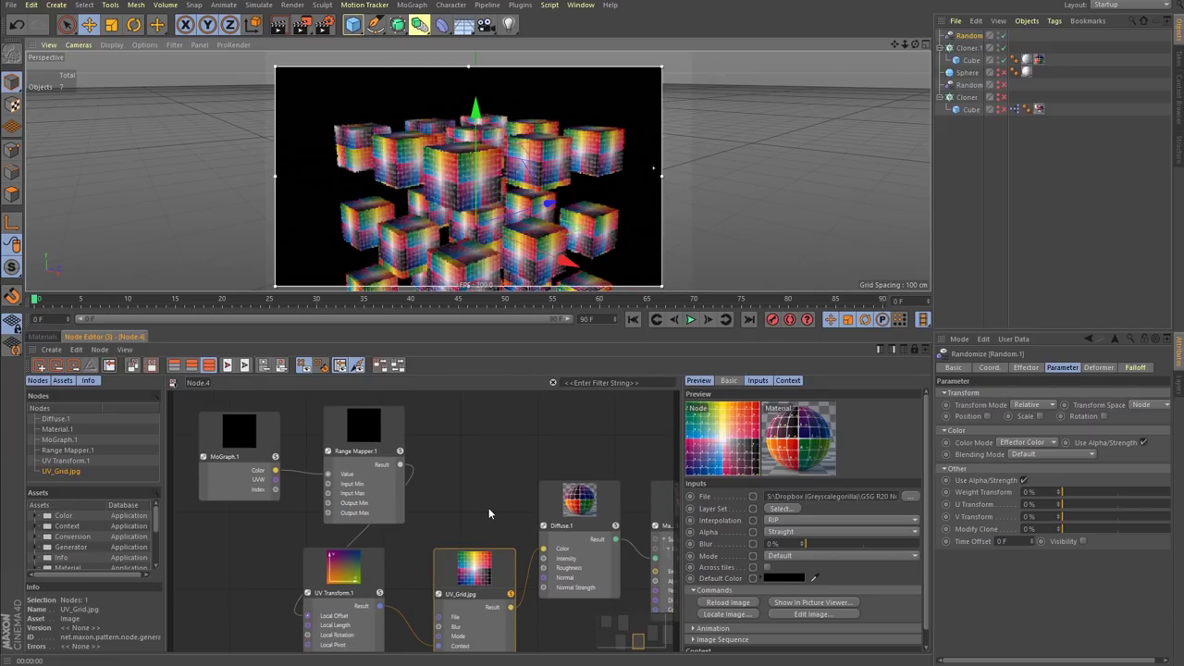
pyautogui.moveTo(472, 521); pyautogui.dragTo(595, 512, button='middle')
pyautogui.moveTo(240, 455); pyautogui.dragTo(394, 535)
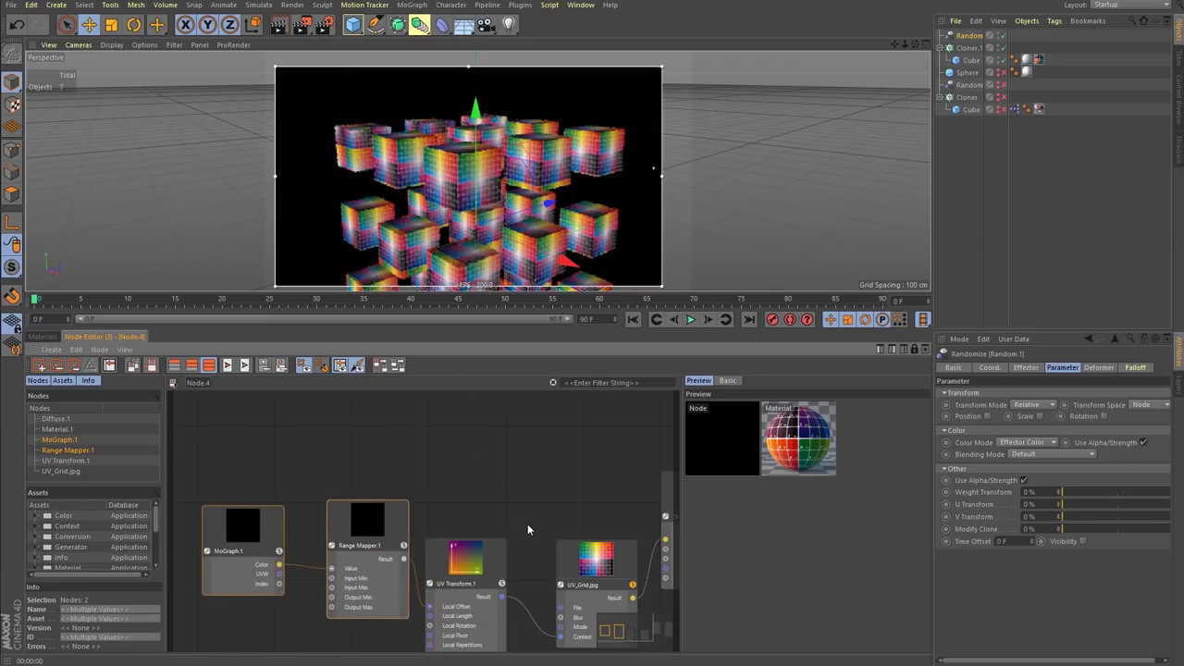
pyautogui.press('h')
pyautogui.moveTo(484, 500); pyautogui.dragTo(496, 468)
pyautogui.click(397, 368)
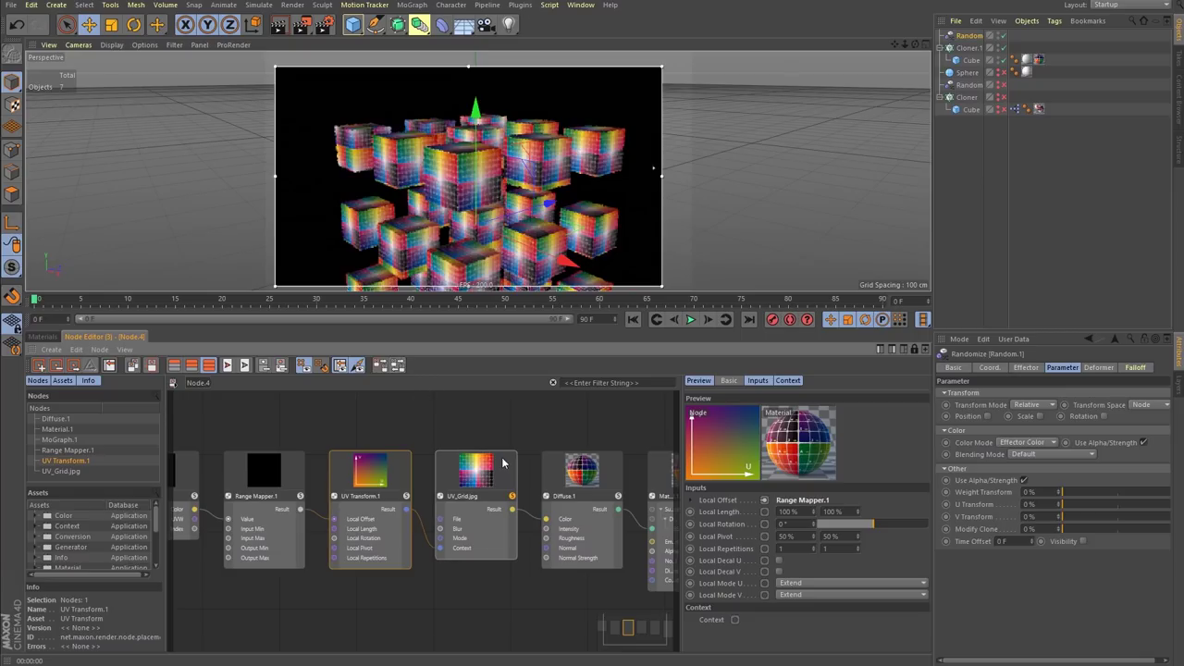
# - Nudge the MoGraph node and set the Random effector's Seed to 12342 for a different variation
pyautogui.scroll(5, 439, 572)
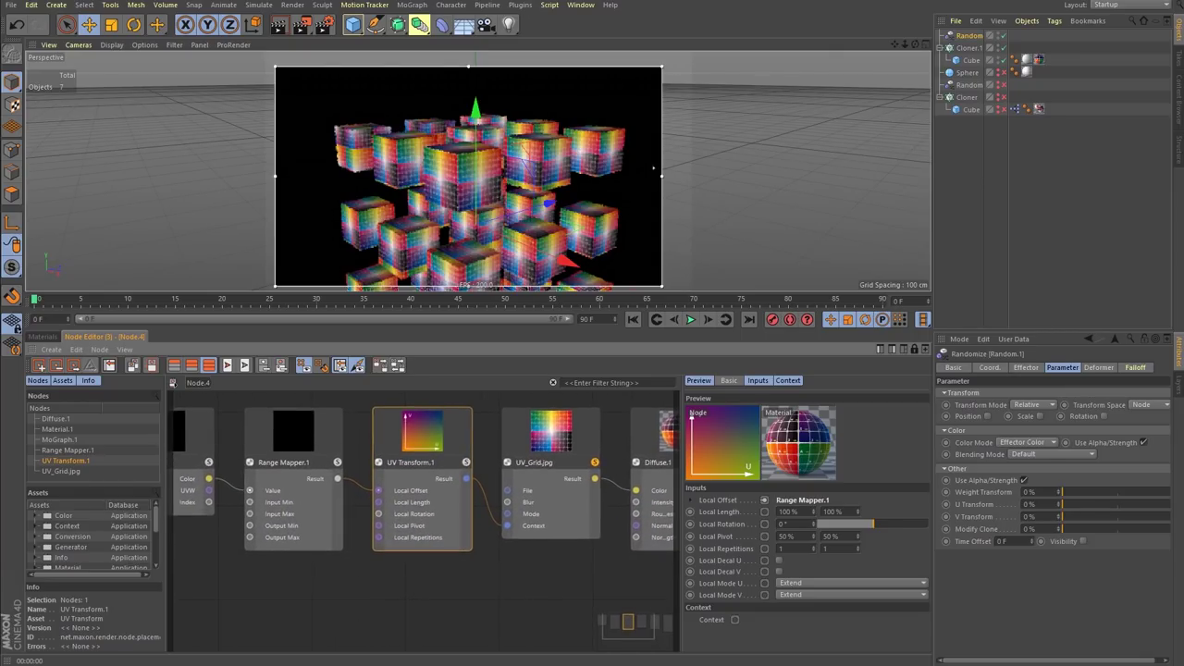
pyautogui.keyDown('alt'); pyautogui.moveTo(546, 433); pyautogui.dragTo(536, 487, button='middle'); pyautogui.keyUp('alt')
pyautogui.click(466, 422)
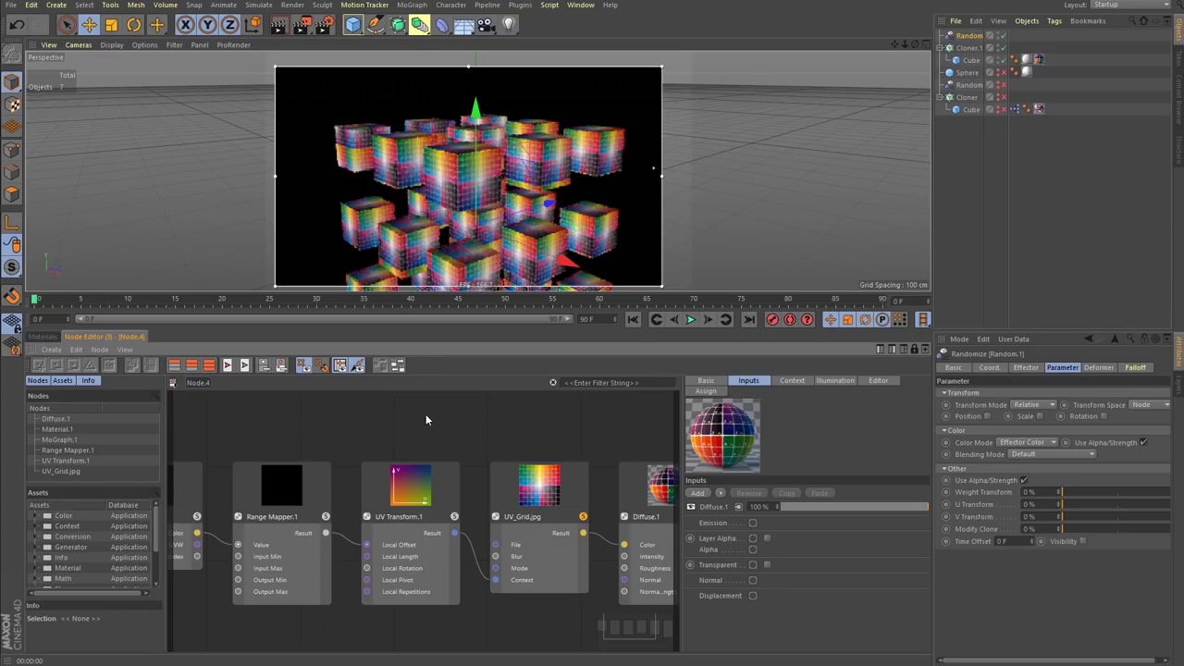
pyautogui.keyDown('alt'); pyautogui.moveTo(383, 423); pyautogui.dragTo(494, 477, button='middle'); pyautogui.keyUp('alt')
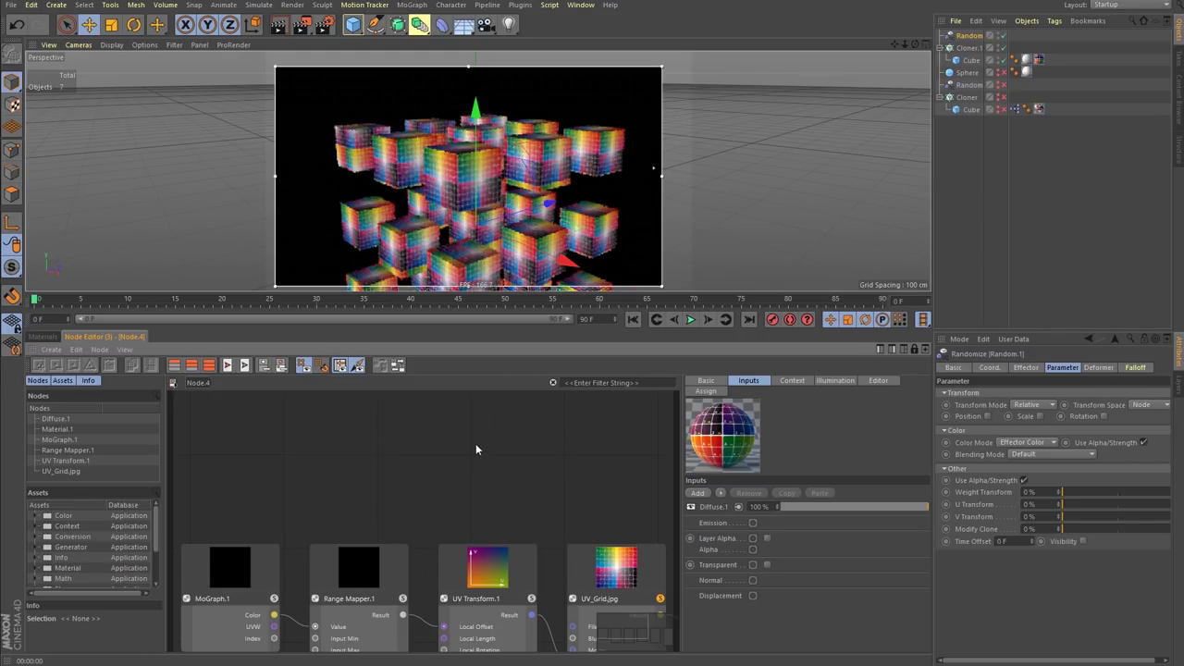
pyautogui.moveTo(230, 574); pyautogui.dragTo(229, 563)
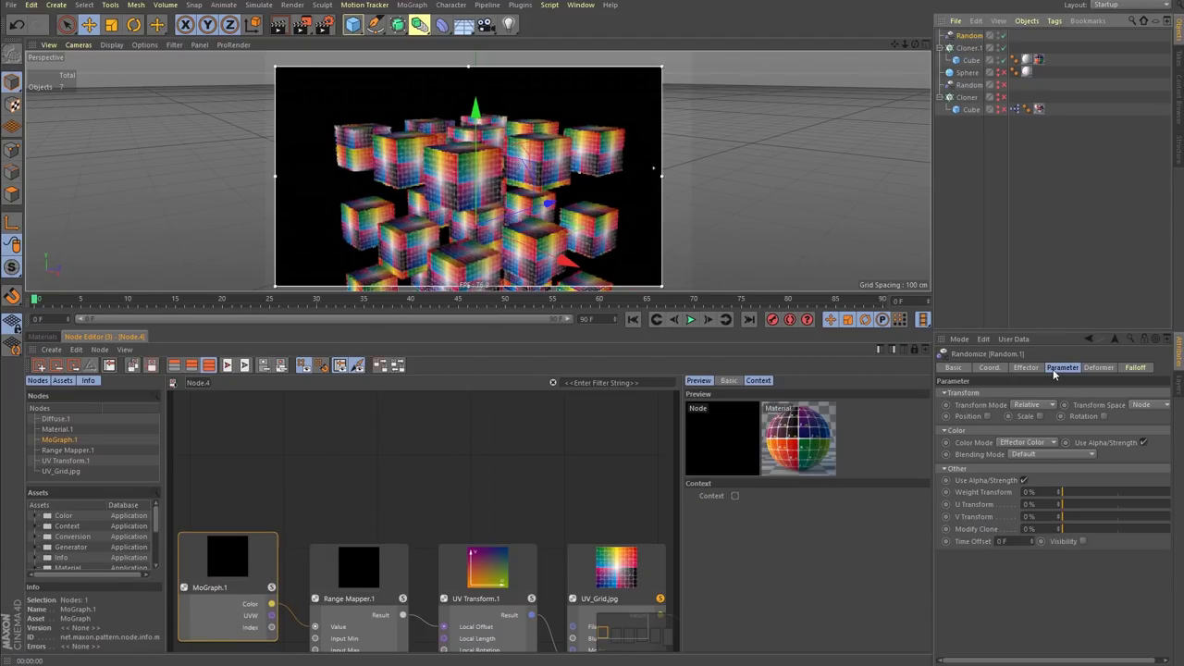
pyautogui.click(1026, 368)
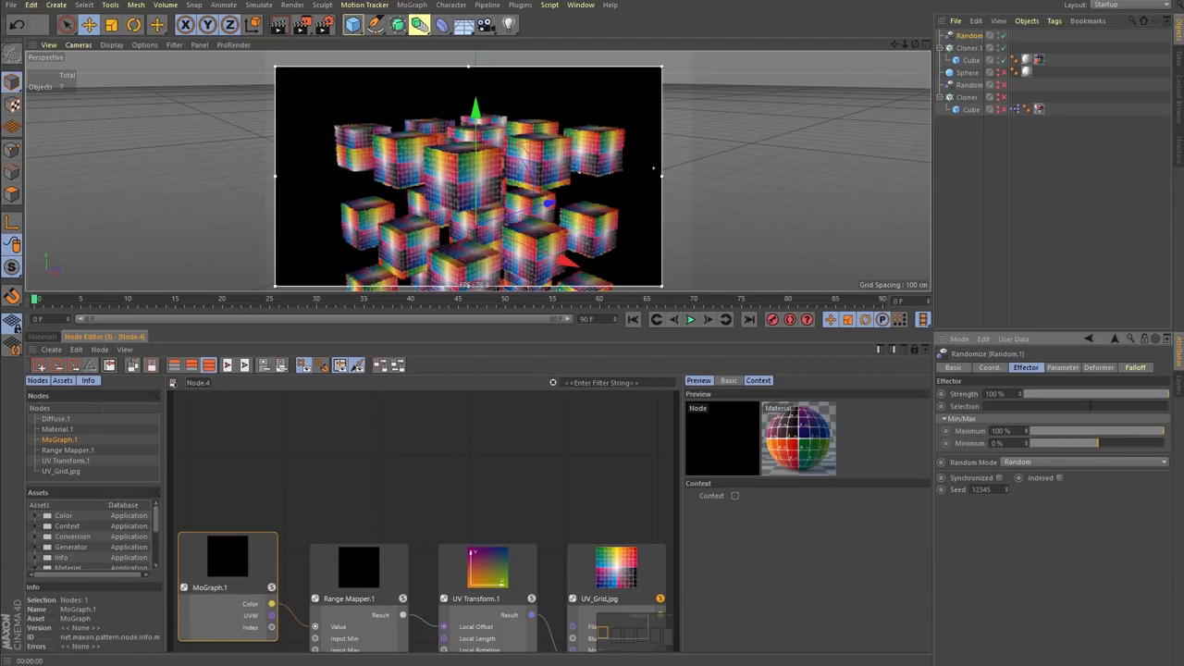
pyautogui.click(1007, 492)
pyautogui.click(1007, 492)
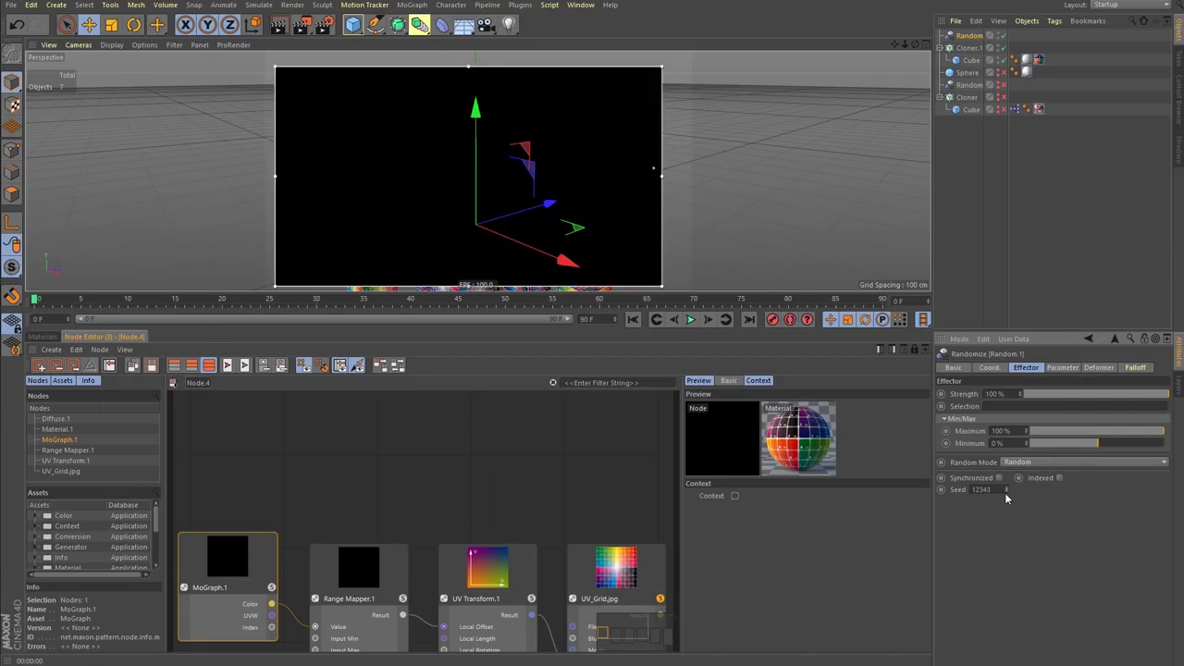
pyautogui.click(1007, 493)
# - Set the Range Mapper's Output Max to 2
pyautogui.click(383, 582)
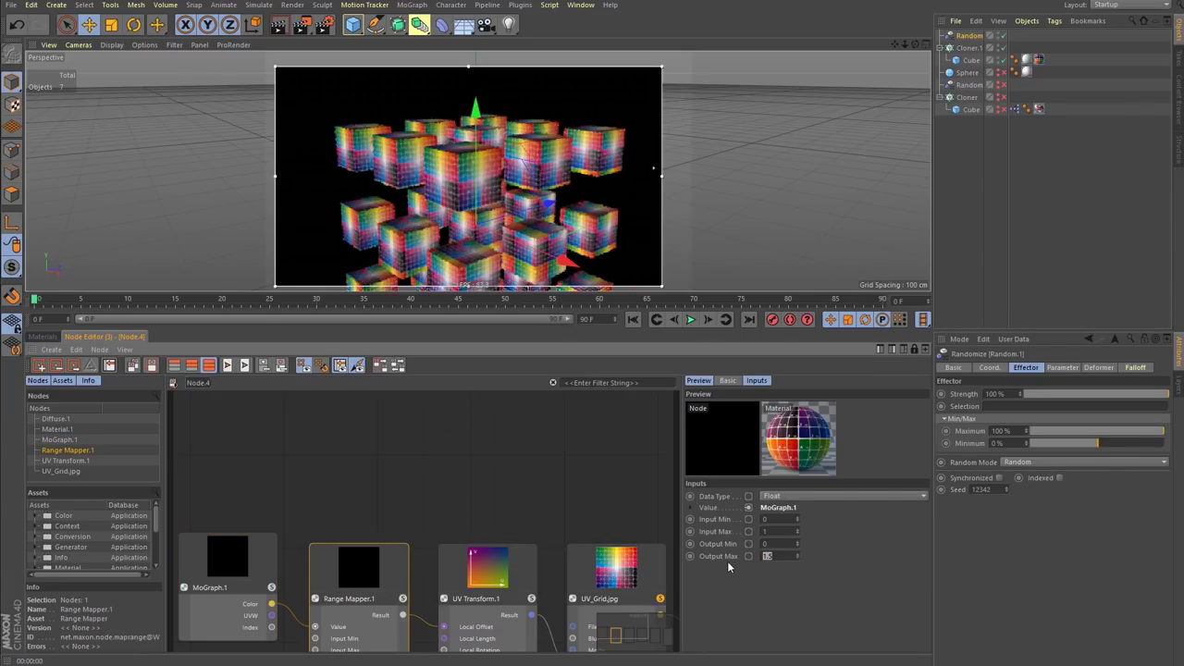
pyautogui.write('2')
pyautogui.press('Return')
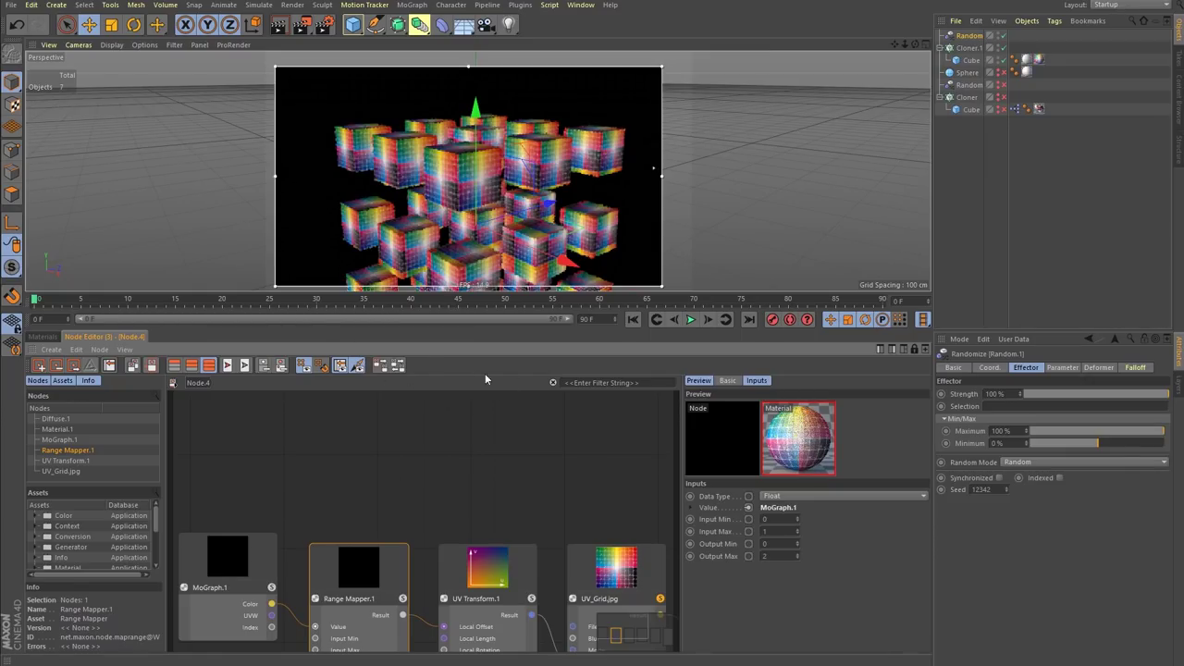
pyautogui.moveTo(503, 414); pyautogui.dragTo(529, 428)
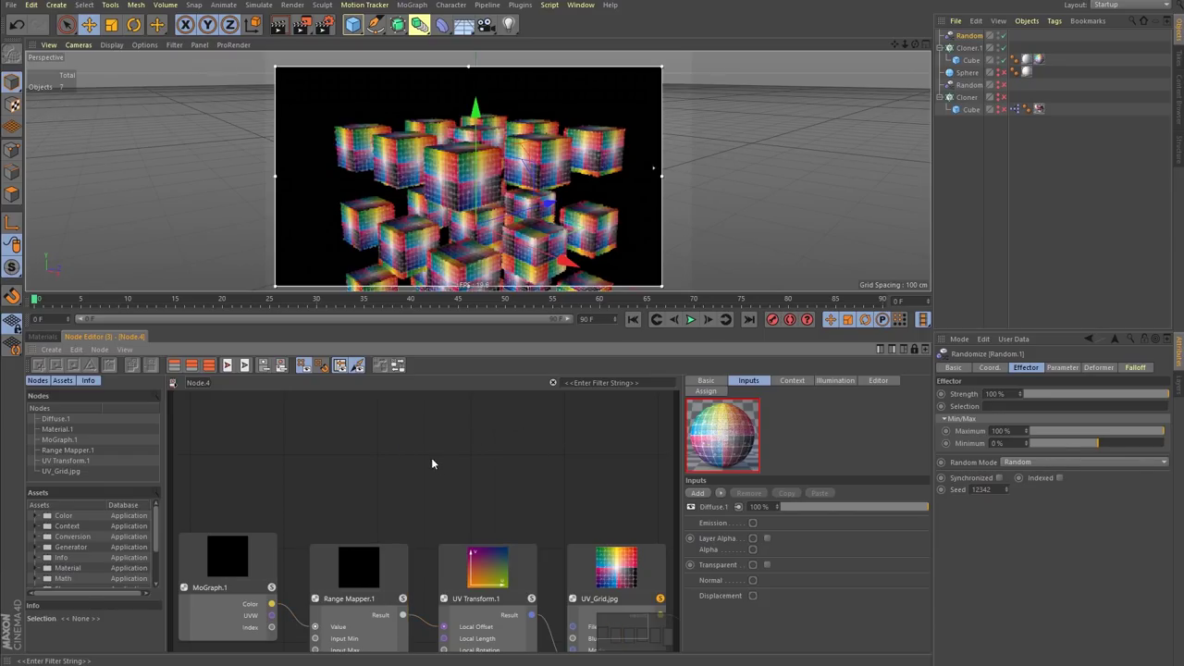
# - Add a Multi Shader node, place it above the MoGraph node, and review its Mode options, keeping Random
pyautogui.click(238, 533)
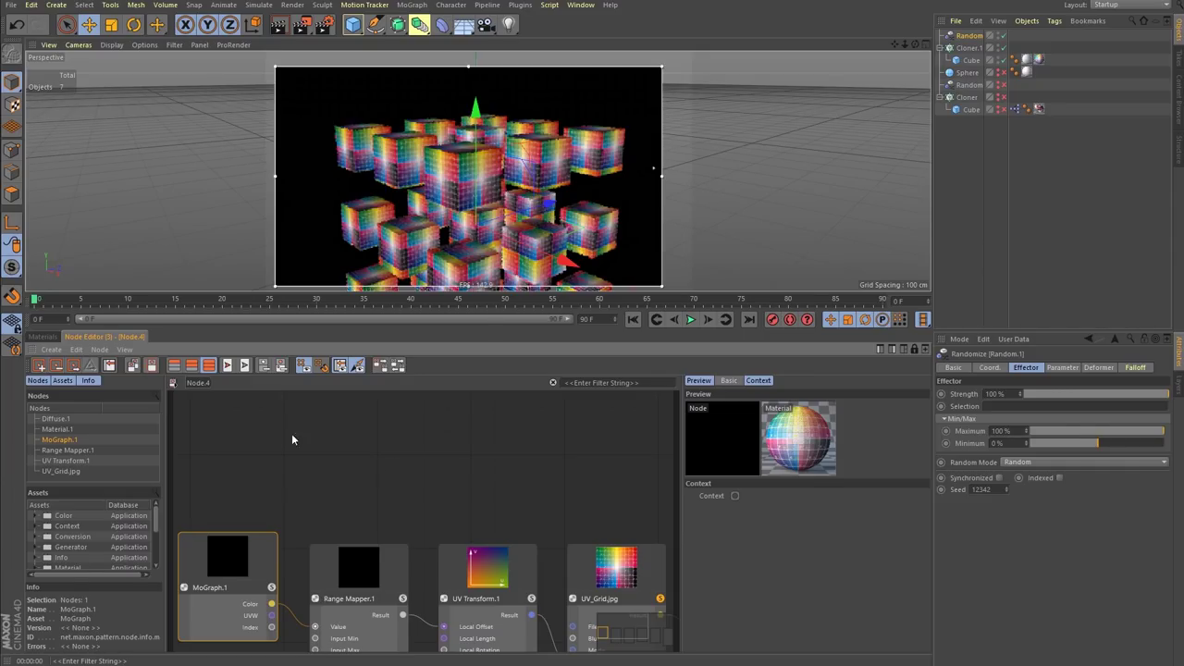
pyautogui.click(353, 458)
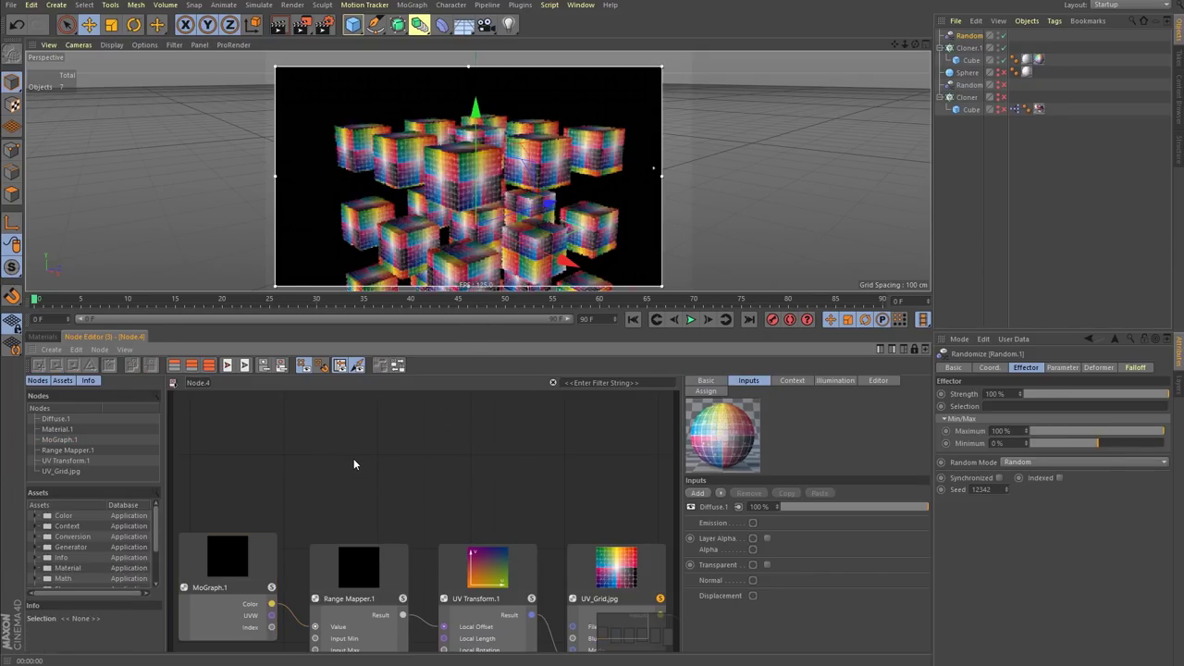
pyautogui.doubleClick(360, 452)
pyautogui.write('mult')
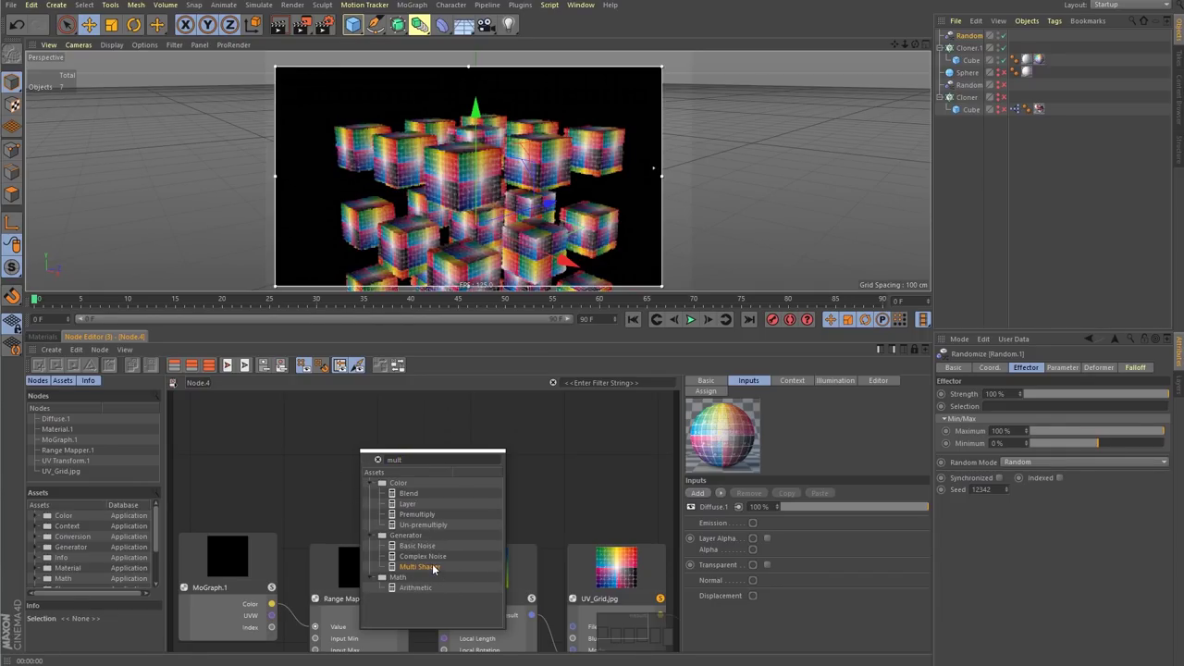
pyautogui.doubleClick(433, 566)
pyautogui.moveTo(653, 537); pyautogui.dragTo(221, 452)
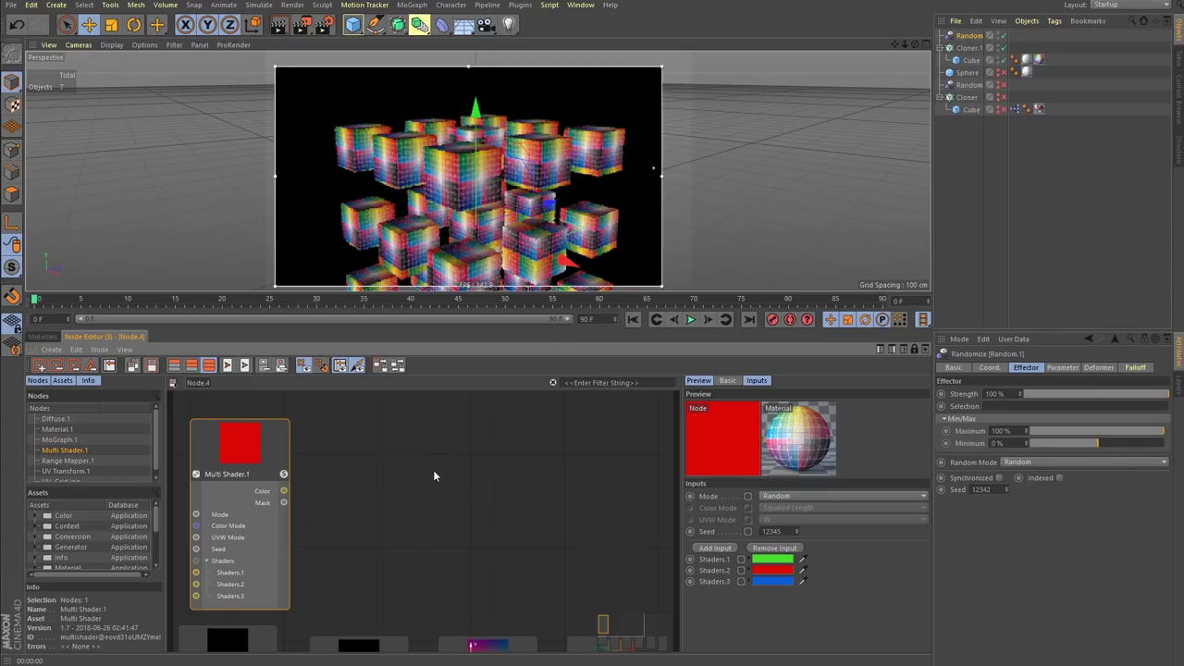
pyautogui.click(790, 496)
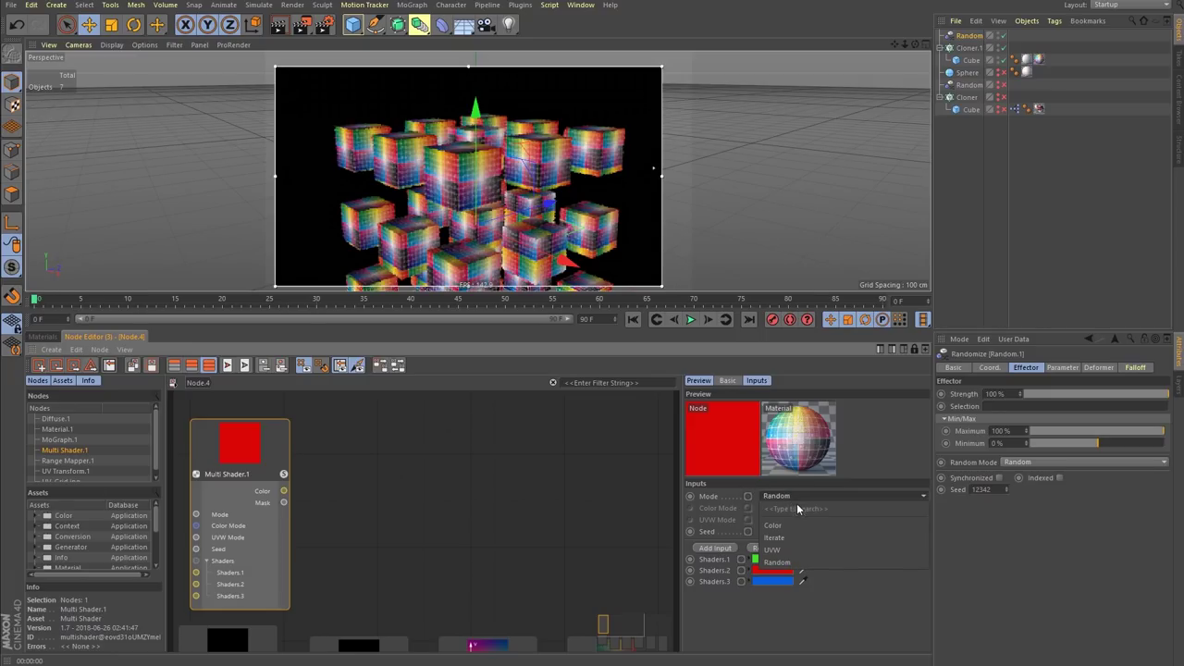
pyautogui.click(857, 640)
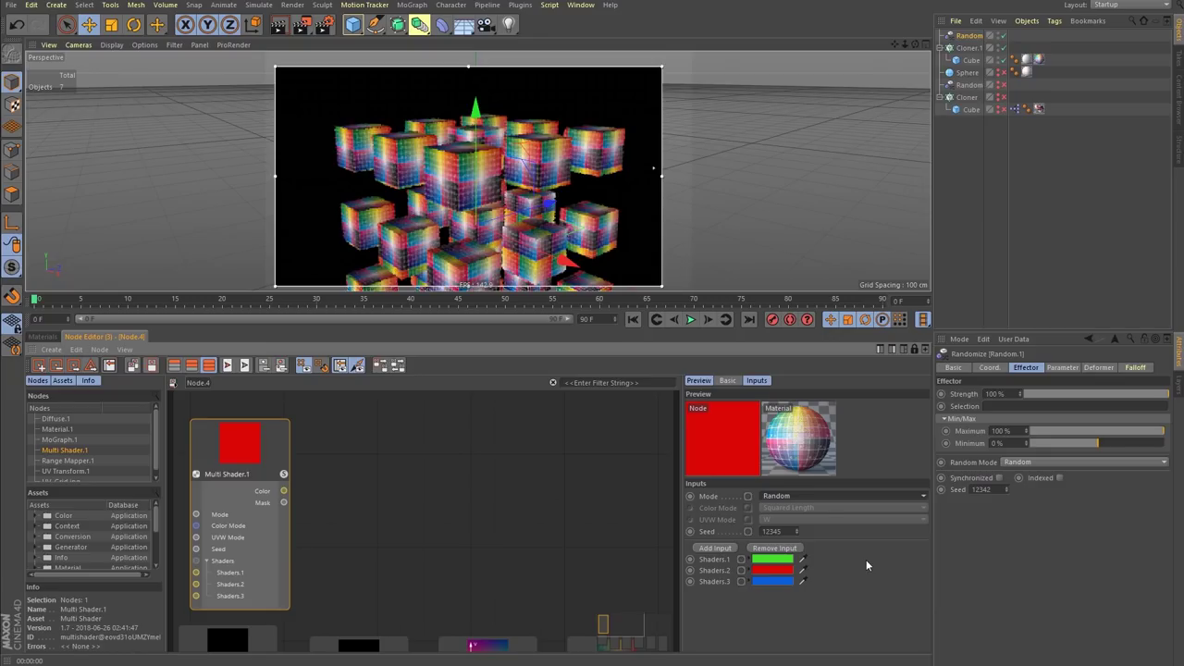
# - Change the Multi Shader's Shaders.1 color to near white and its Shaders.3 color to black
pyautogui.moveTo(367, 552); pyautogui.dragTo(413, 536, button='middle')
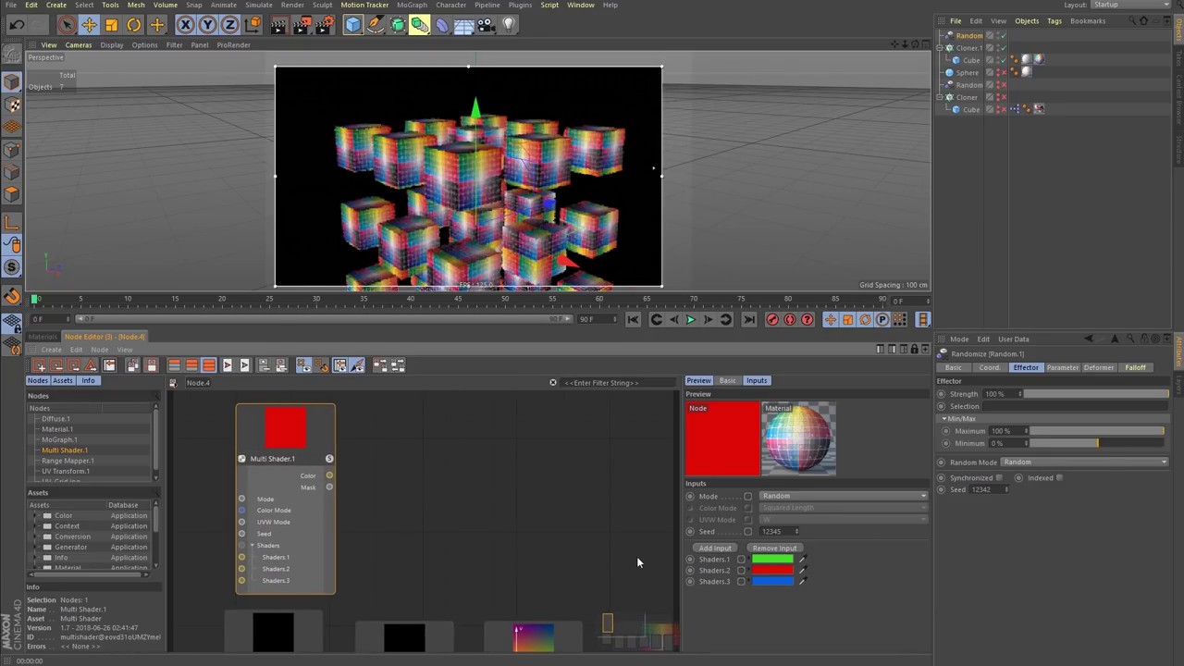
pyautogui.click(767, 561)
pyautogui.click(700, 574)
pyautogui.click(739, 603)
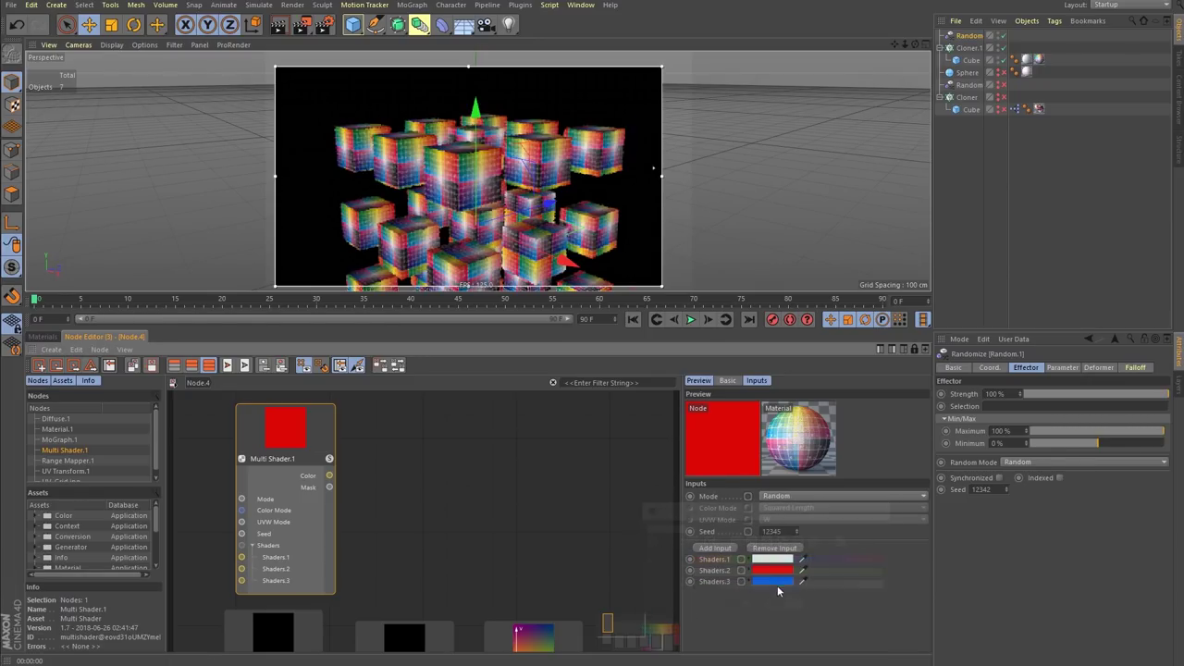
pyautogui.click(774, 581)
pyautogui.moveTo(757, 610); pyautogui.dragTo(695, 611)
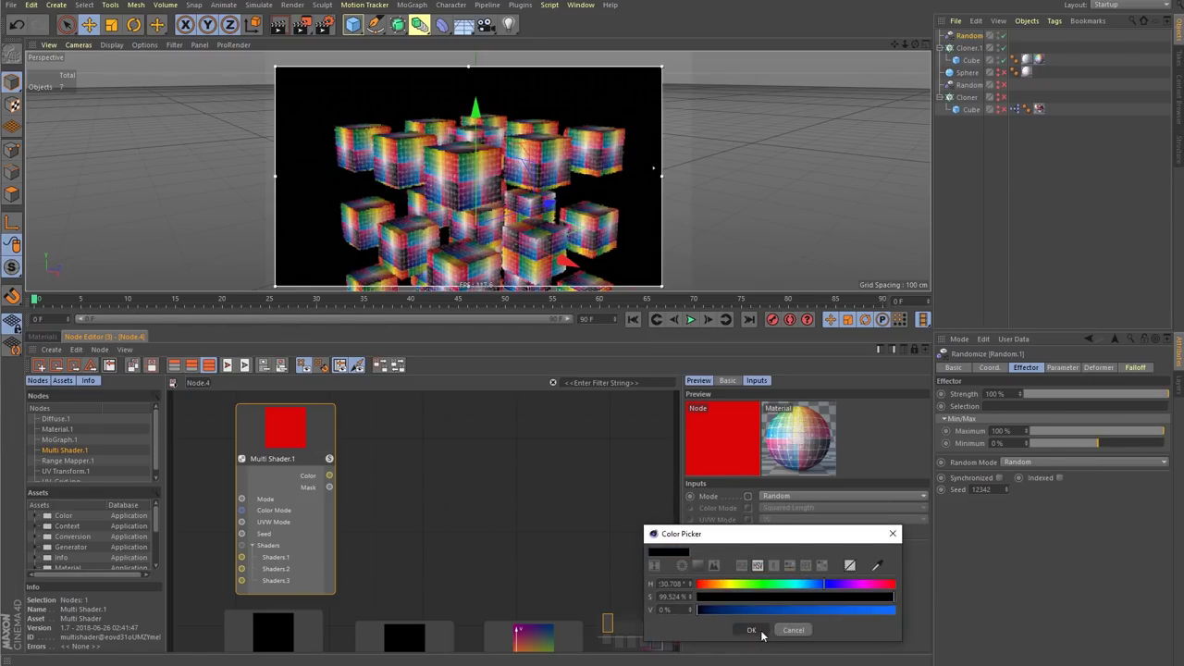
pyautogui.click(760, 631)
# - Try black for the Multi Shader's Shaders.2 color, and change it to light grey
pyautogui.click(770, 571)
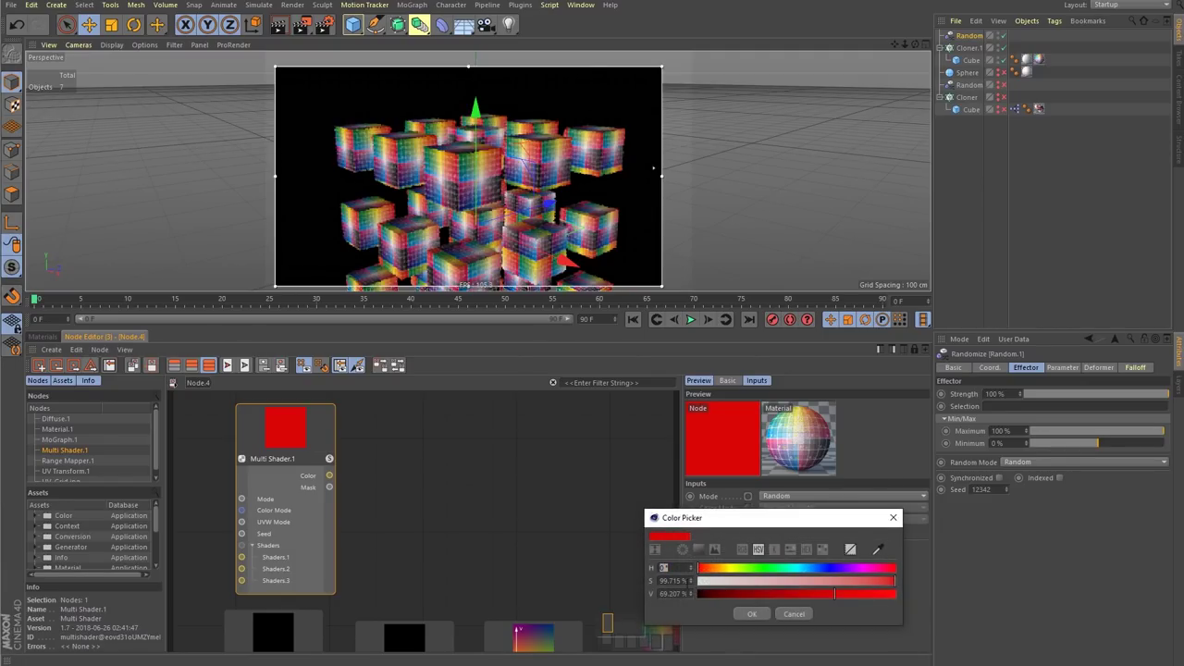
pyautogui.moveTo(707, 601); pyautogui.dragTo(672, 600)
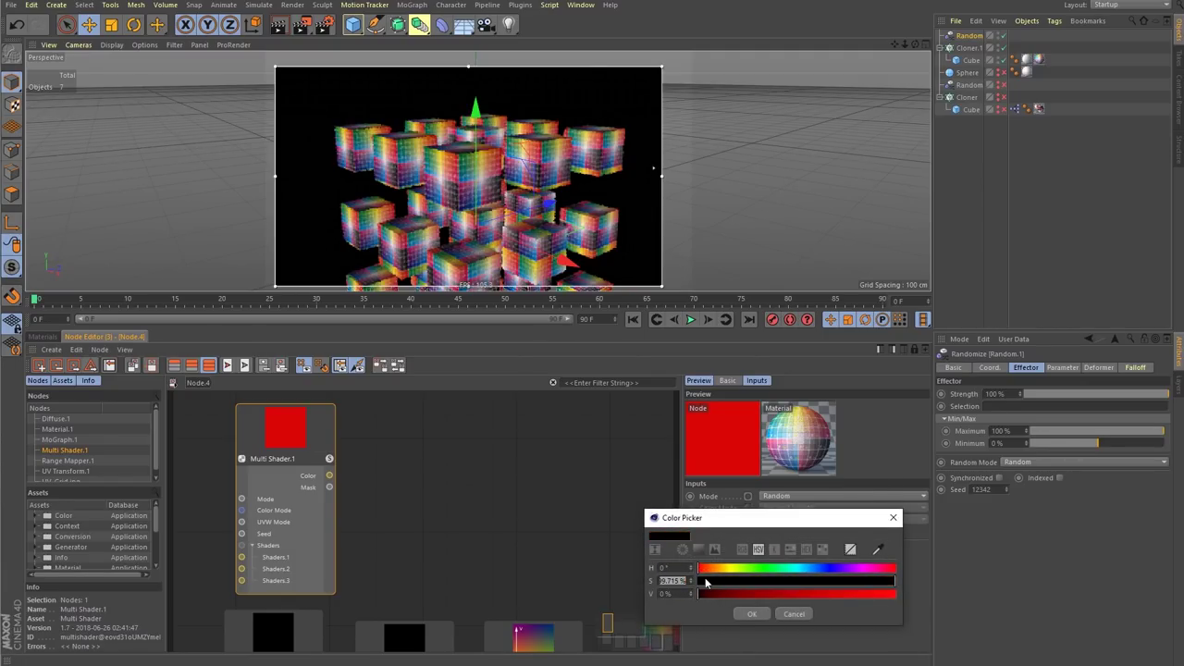
pyautogui.press('Return')
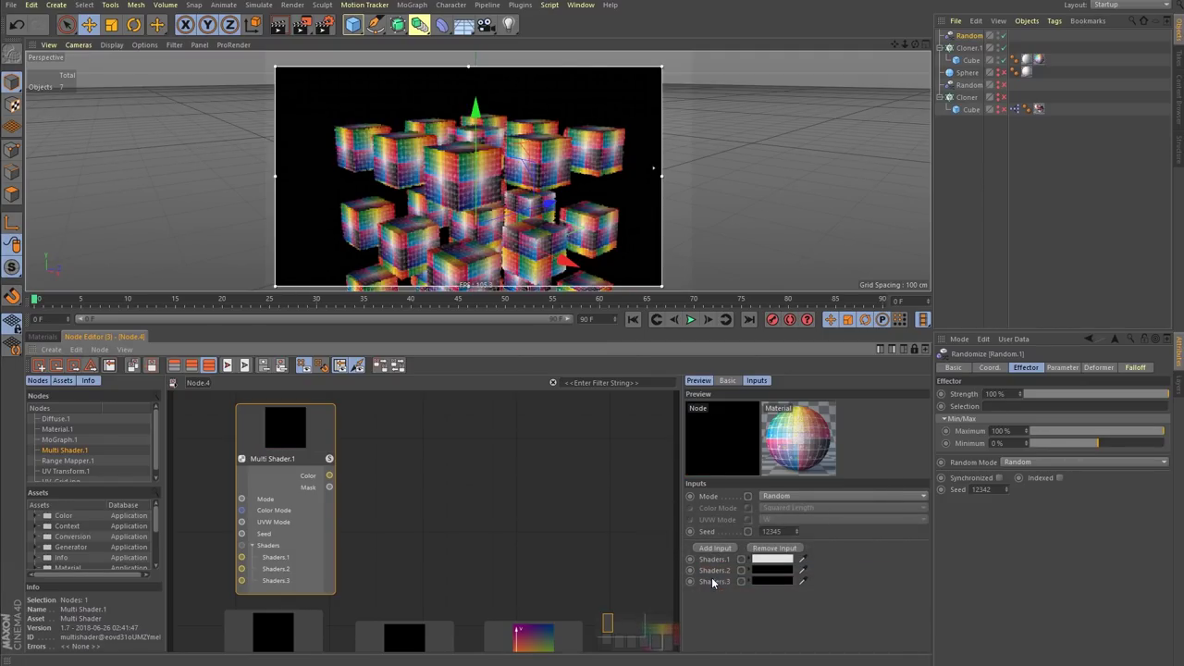
pyautogui.click(787, 581)
pyautogui.press('Return')
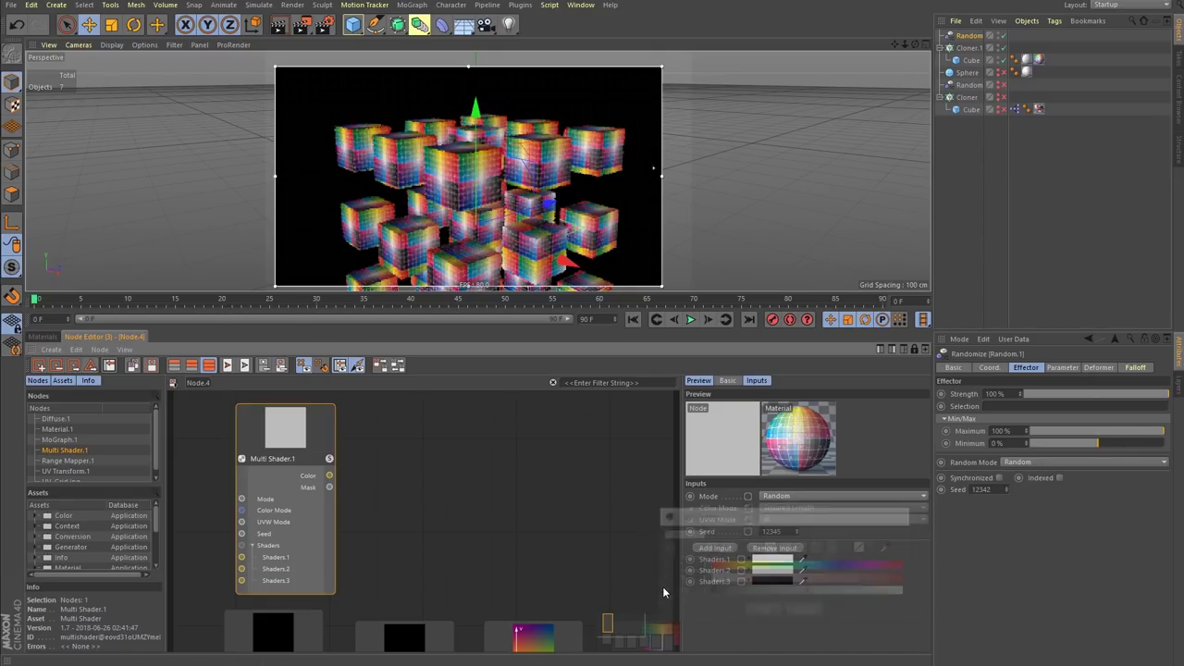
# - Set the Multi Shader's Shaders.1 color to pure white, keeping the Multi Shader node selected
pyautogui.click(778, 560)
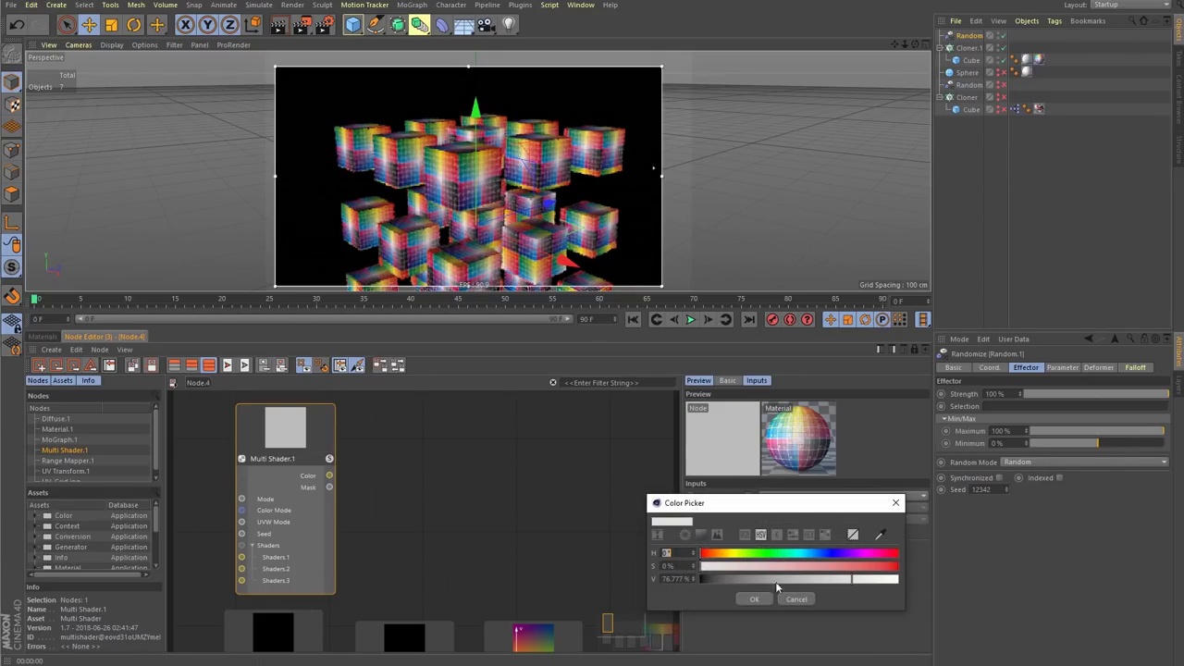
pyautogui.moveTo(866, 580); pyautogui.dragTo(931, 583)
pyautogui.click(750, 599)
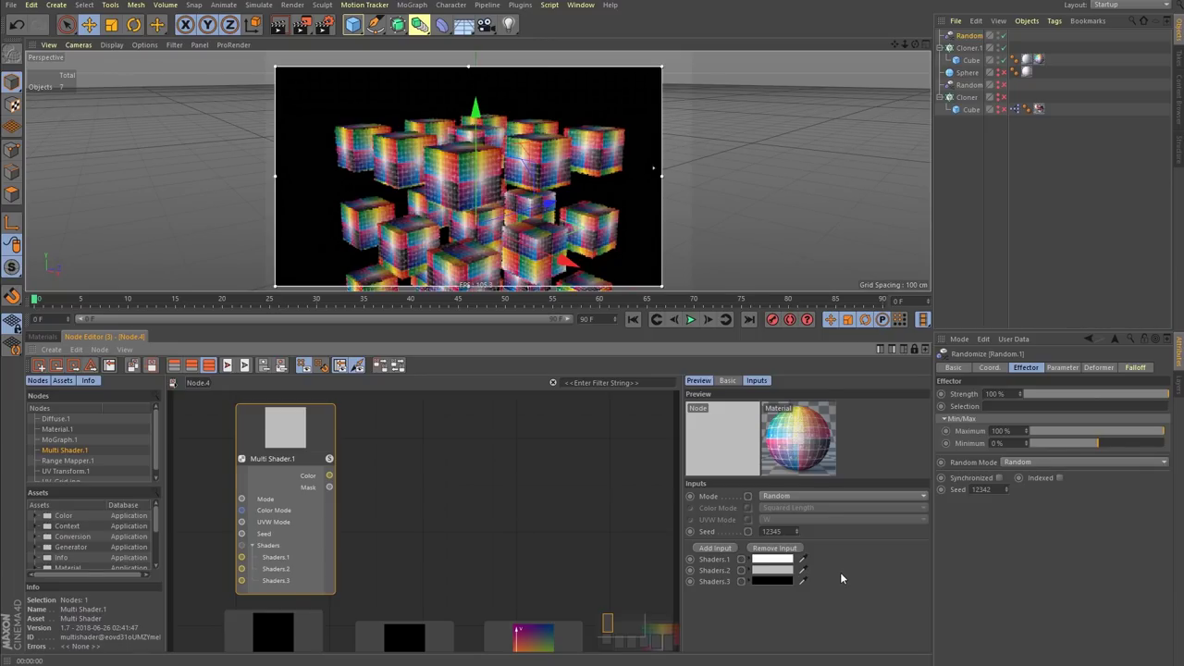
pyautogui.click(398, 516)
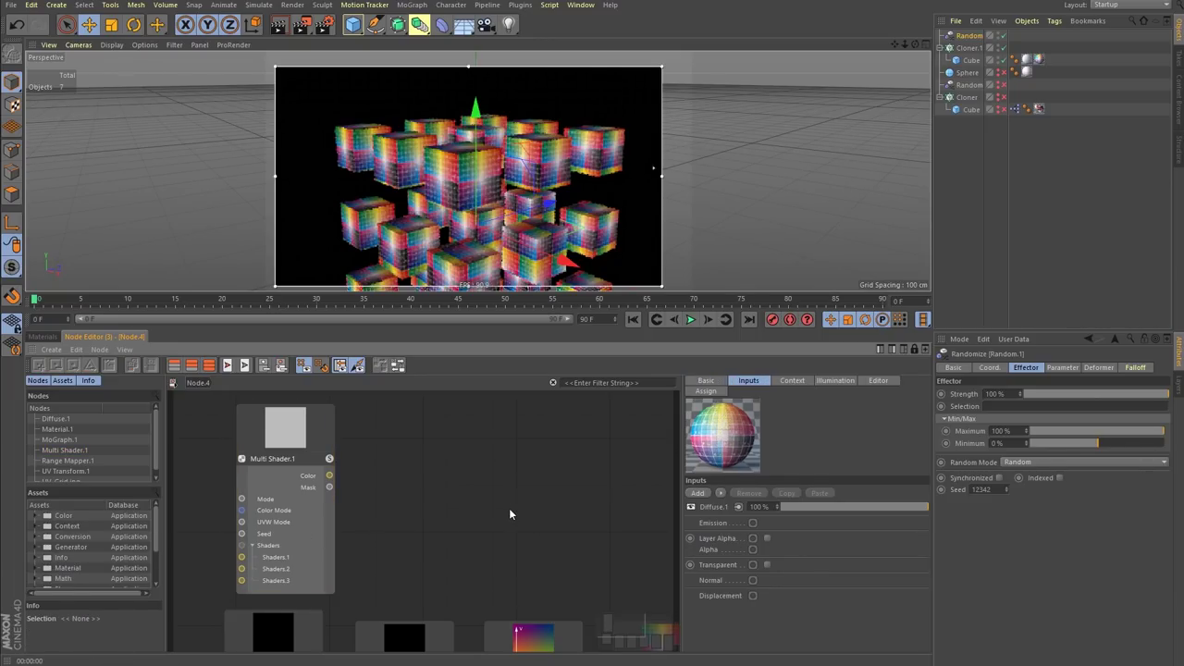
pyautogui.click(332, 444)
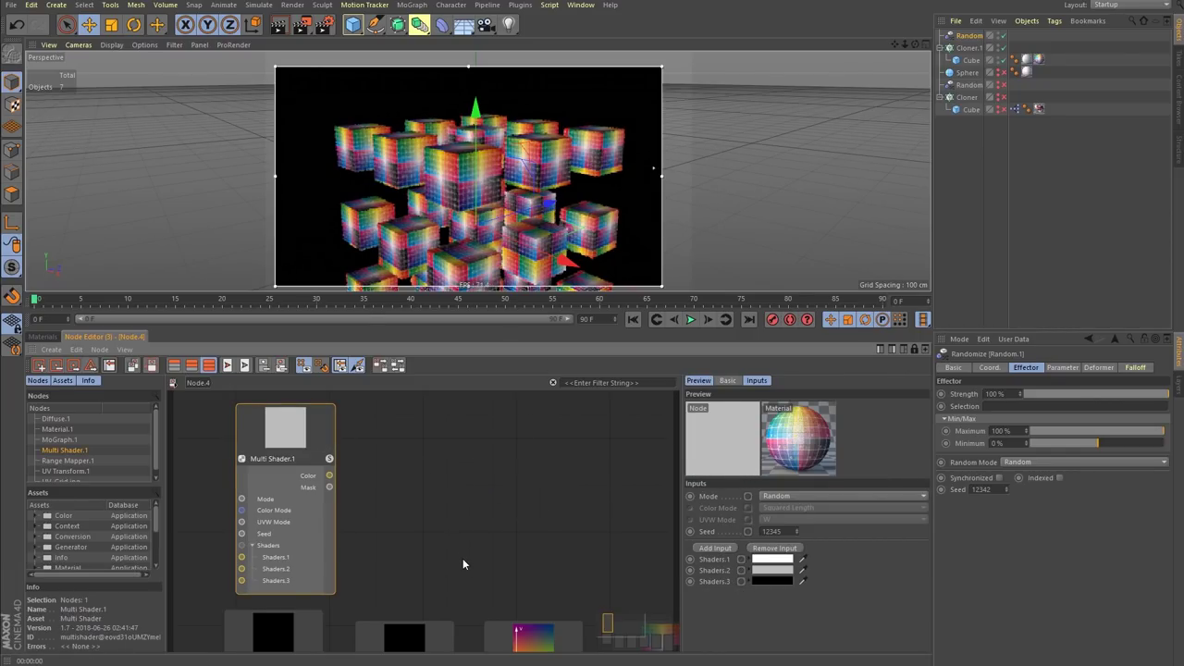
# - Add a second Range Mapper node and place it beside the Multi Shader, above the first Range Mapper
pyautogui.keyDown('alt'); pyautogui.moveTo(441, 581); pyautogui.dragTo(440, 476, button='middle'); pyautogui.keyUp('alt')
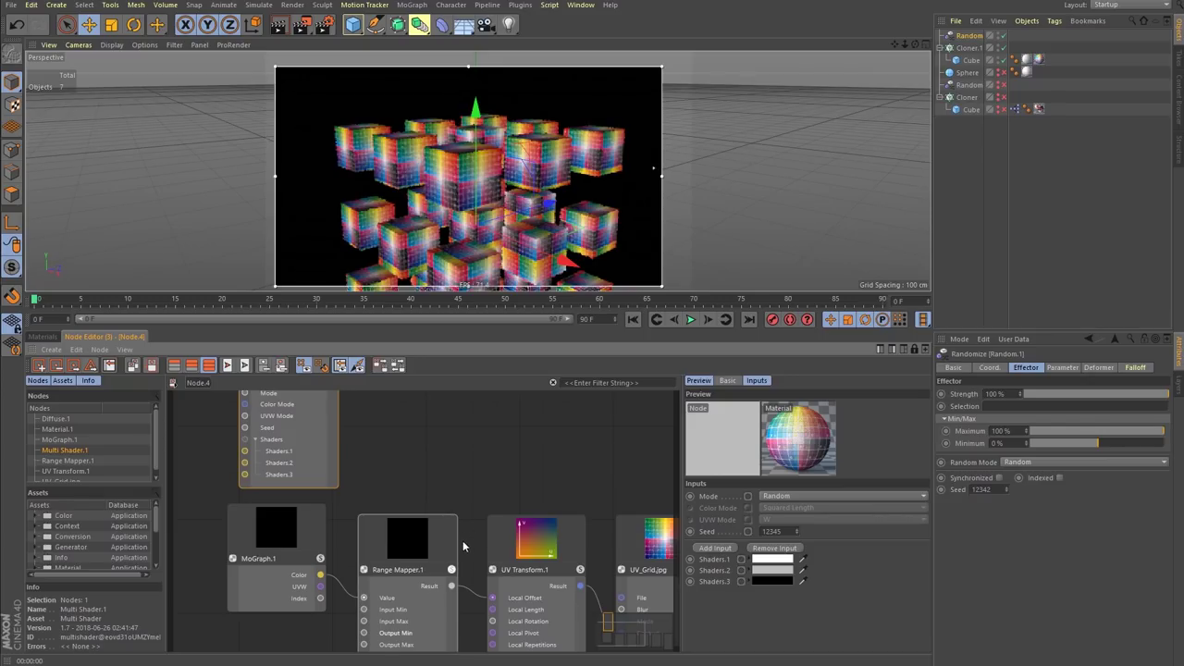
pyautogui.scroll(-1, 470, 555)
pyautogui.click(525, 563)
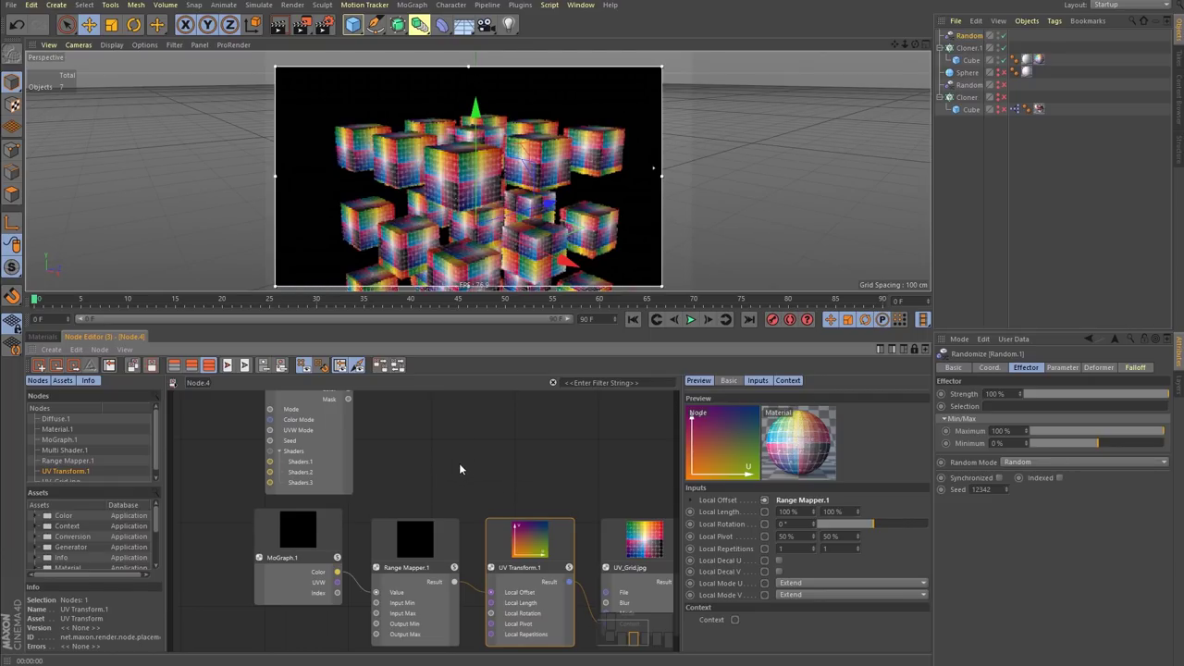
pyautogui.keyDown('alt'); pyautogui.moveTo(447, 450); pyautogui.dragTo(427, 475, button='middle'); pyautogui.keyUp('alt')
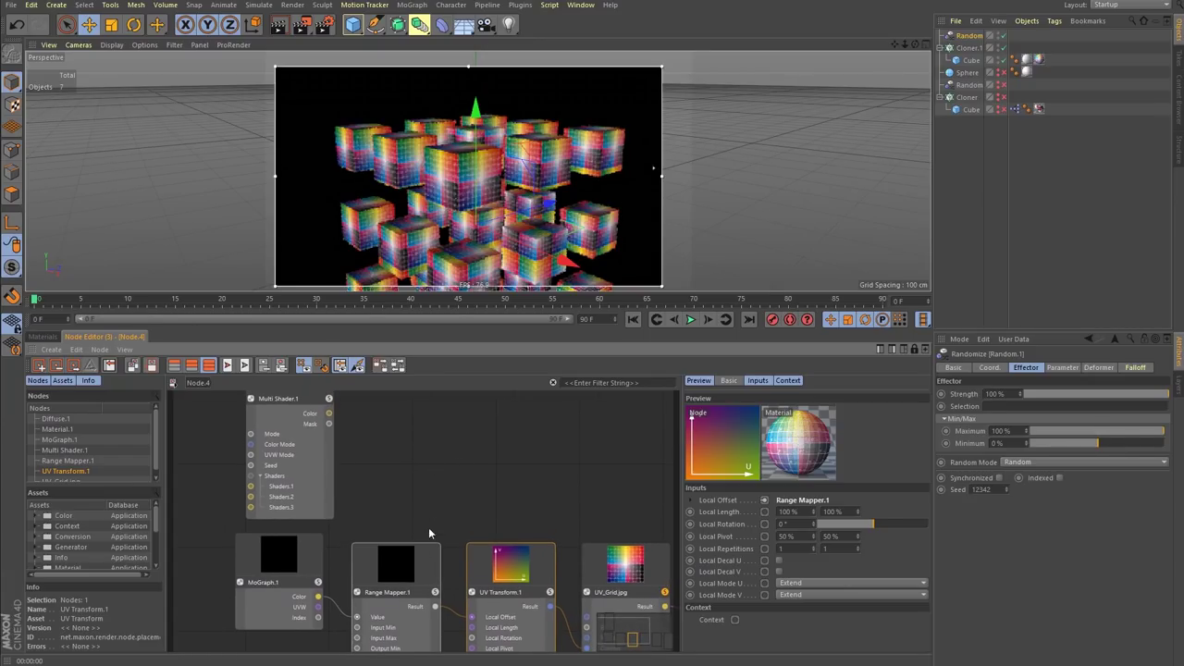
pyautogui.click(450, 463)
pyautogui.doubleClick(451, 466)
pyautogui.write('mult')
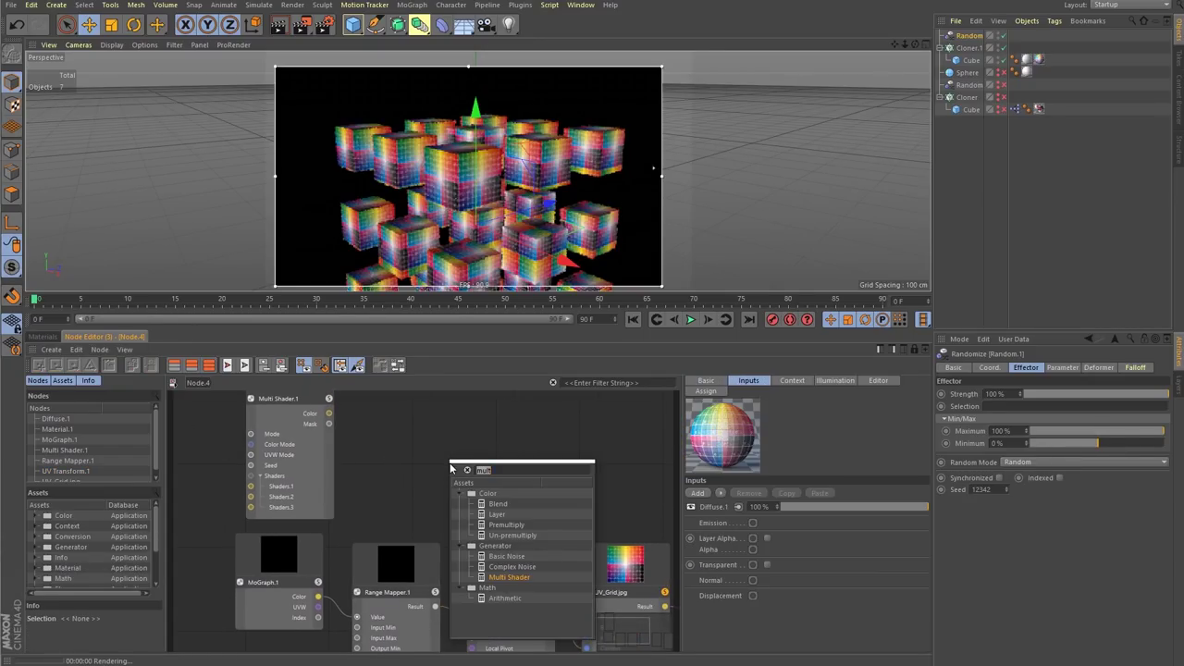
pyautogui.write('rnd')
pyautogui.press('BackSpace')
pyautogui.press('BackSpace')
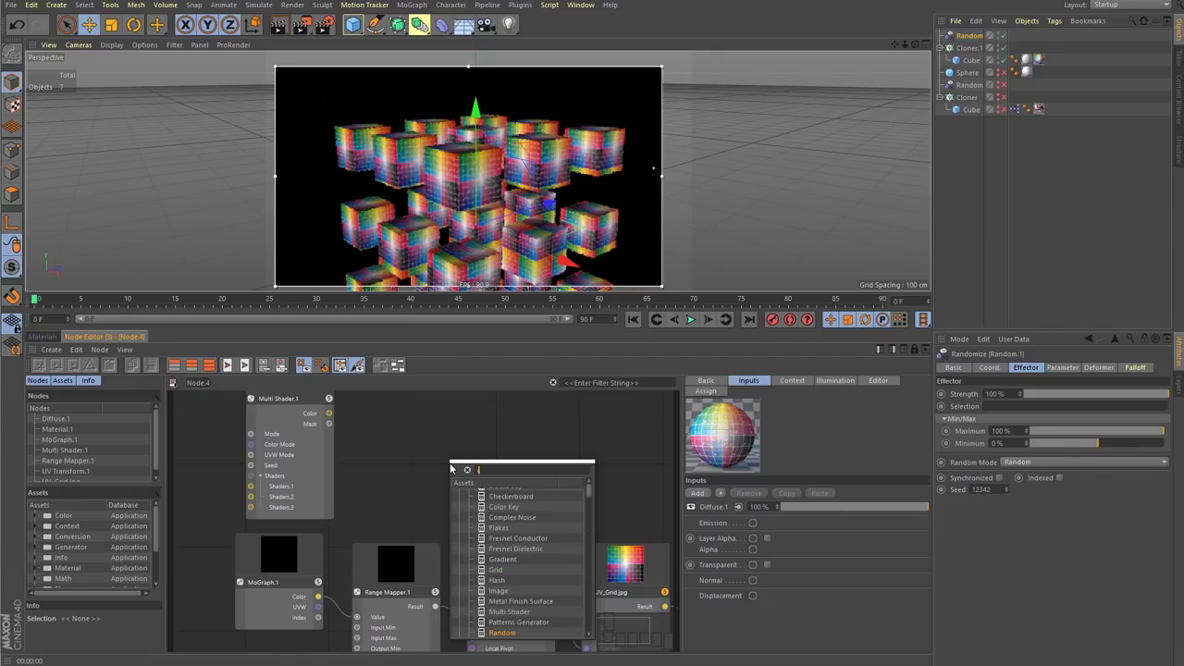
pyautogui.write('range')
pyautogui.click(517, 524)
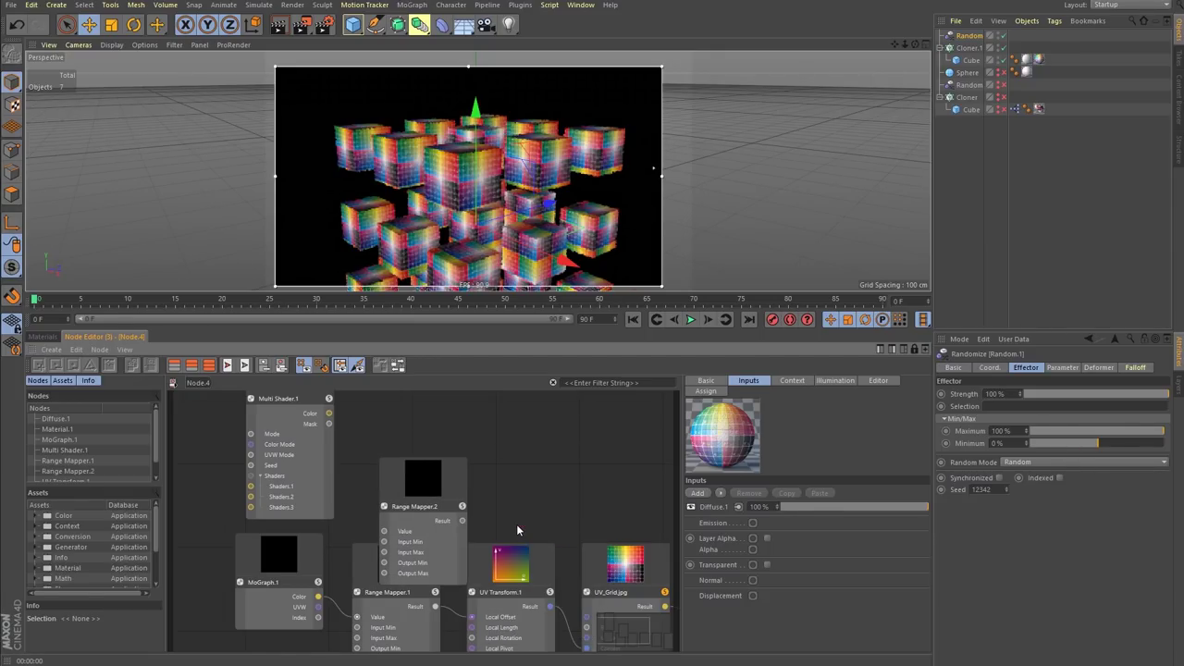
pyautogui.moveTo(444, 488); pyautogui.dragTo(445, 428)
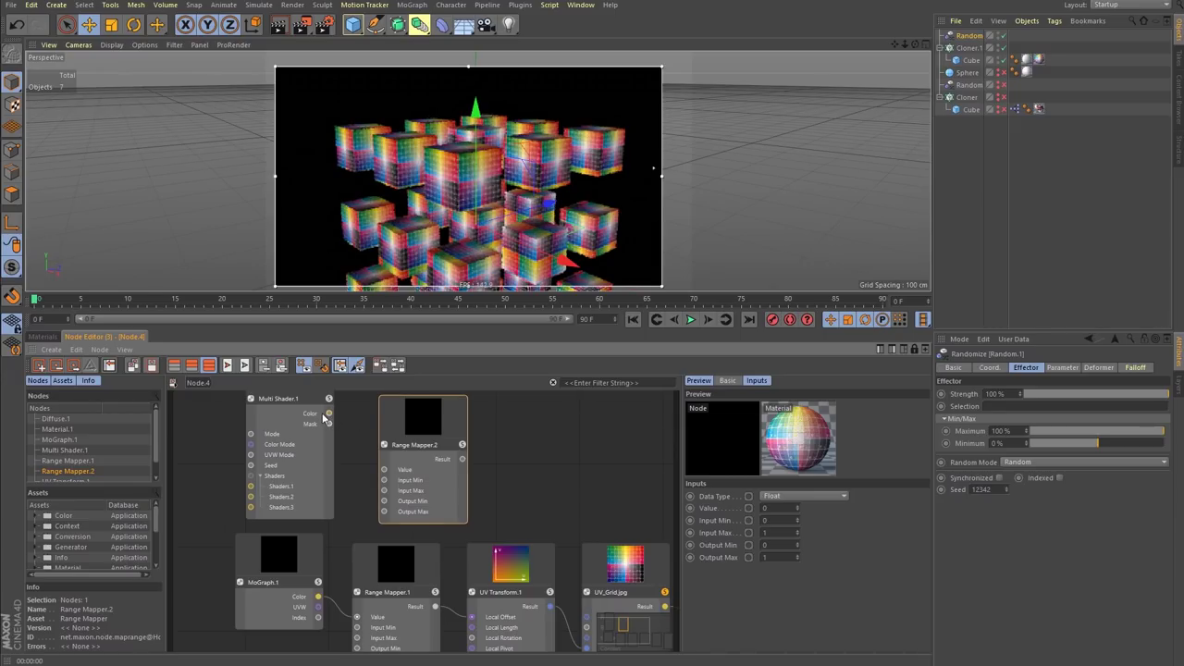
# - Connect the Multi Shader's Color output to the new Range Mapper's Value input and move the mapper slightly closer to it
pyautogui.moveTo(329, 414); pyautogui.dragTo(383, 469)
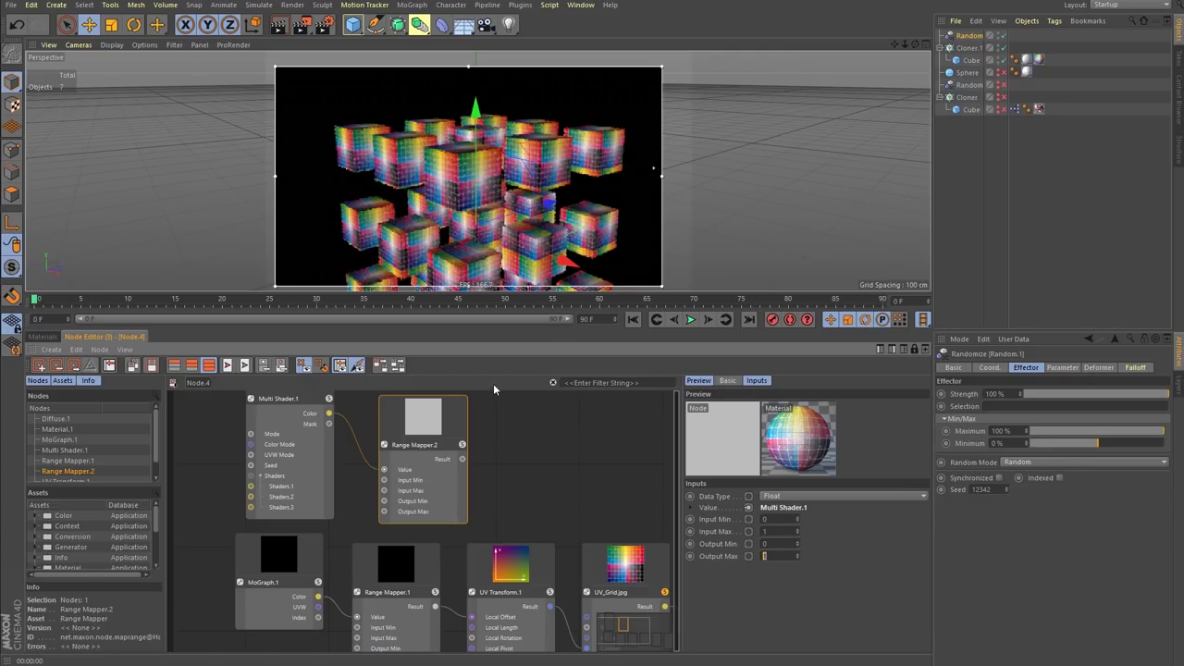
pyautogui.click(520, 443)
pyautogui.moveTo(427, 444); pyautogui.dragTo(416, 444)
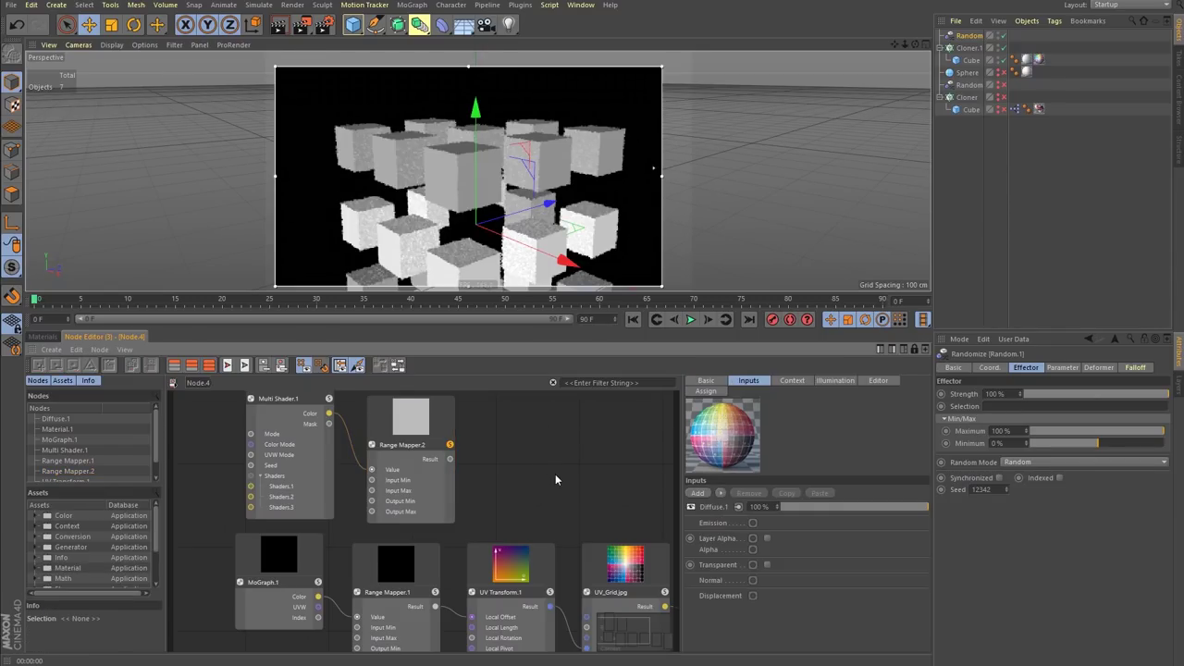
# - Connect the second Range Mapper's Result to the UV Transform's Local Rotation, and check the UV_Grid.jpg and Multi Shader nodes
pyautogui.click(511, 566)
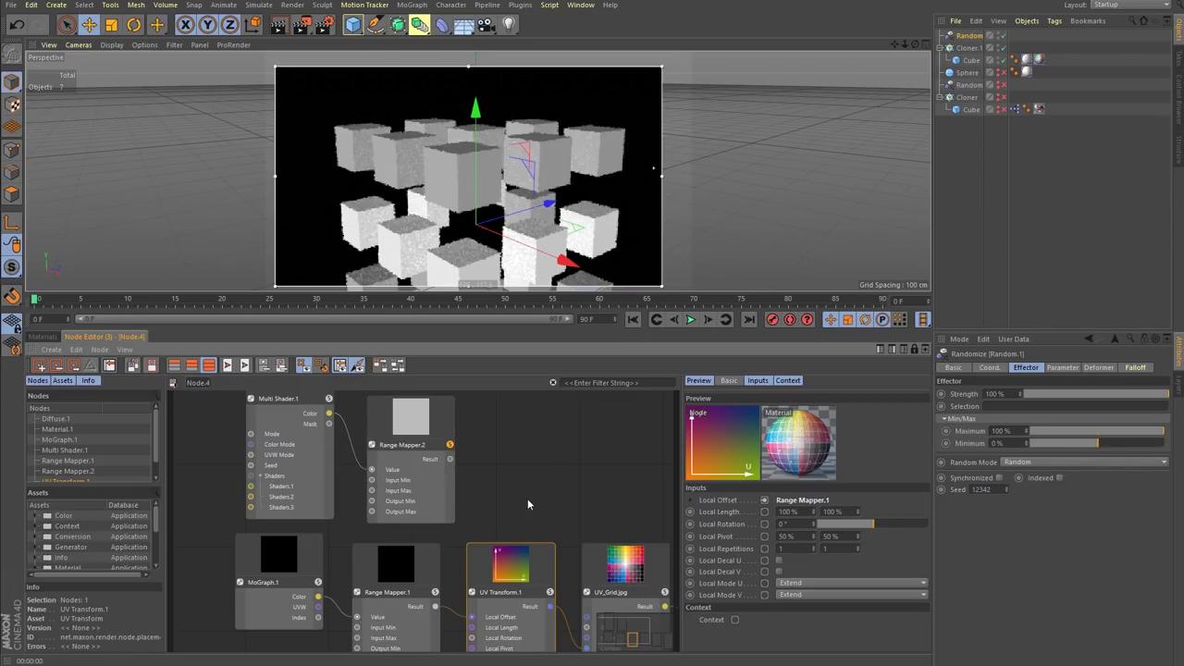
pyautogui.moveTo(537, 507); pyautogui.dragTo(493, 484, button='middle')
pyautogui.scroll(-1, 492, 484)
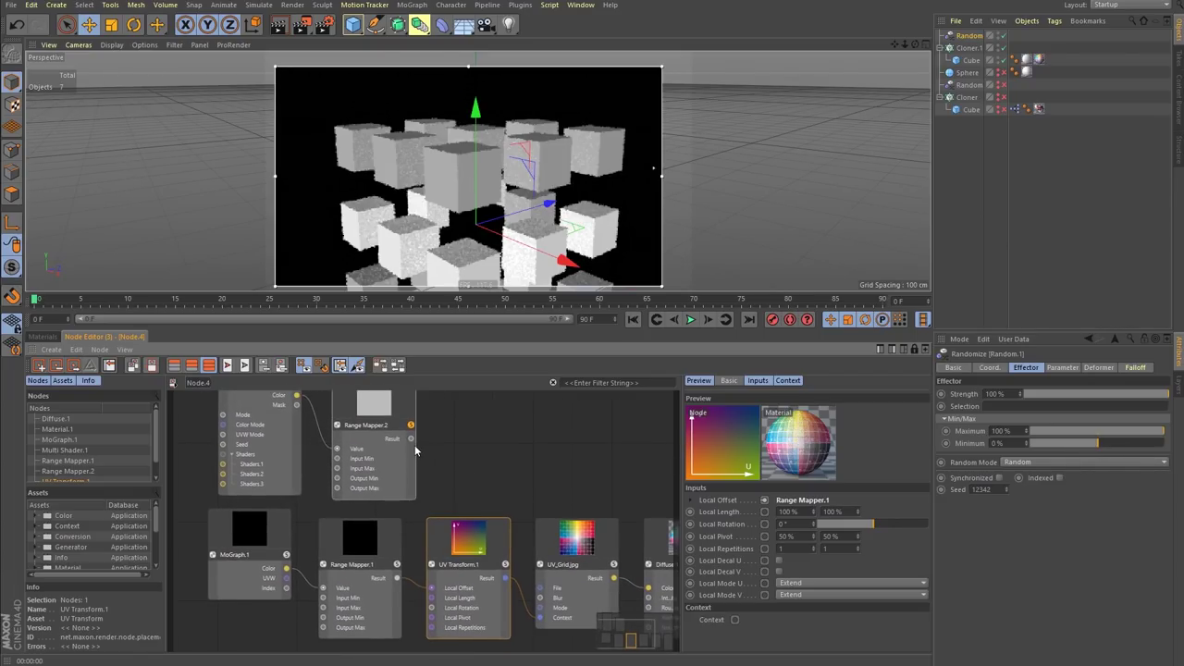
pyautogui.moveTo(412, 439); pyautogui.dragTo(431, 607)
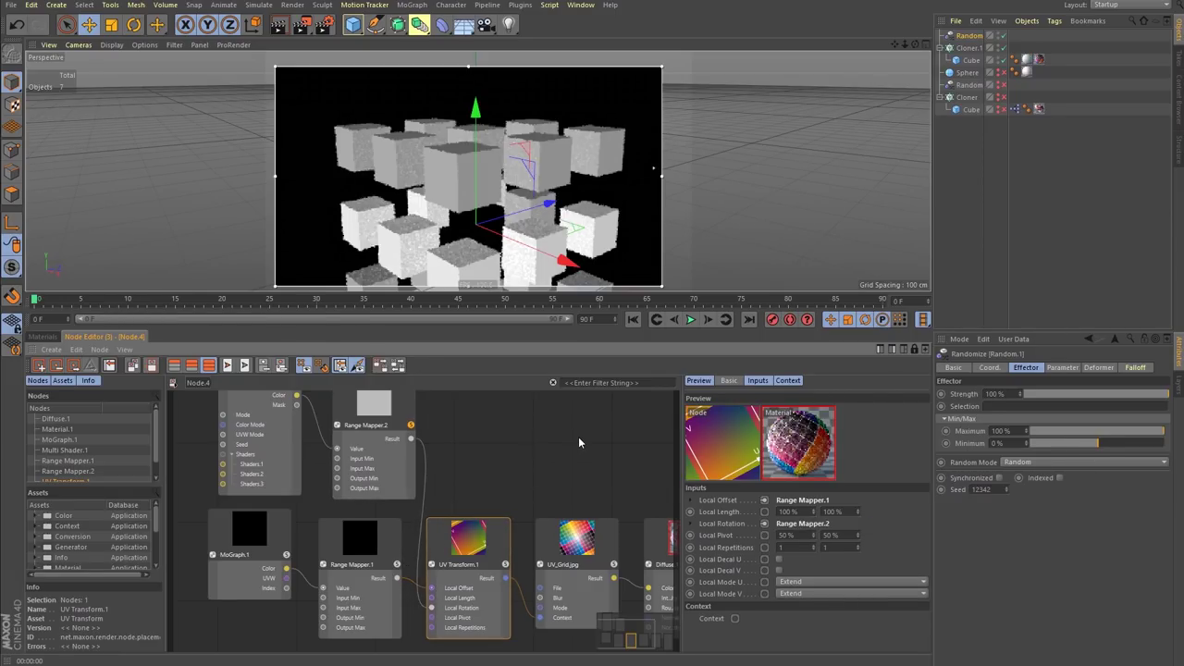
pyautogui.click(572, 551)
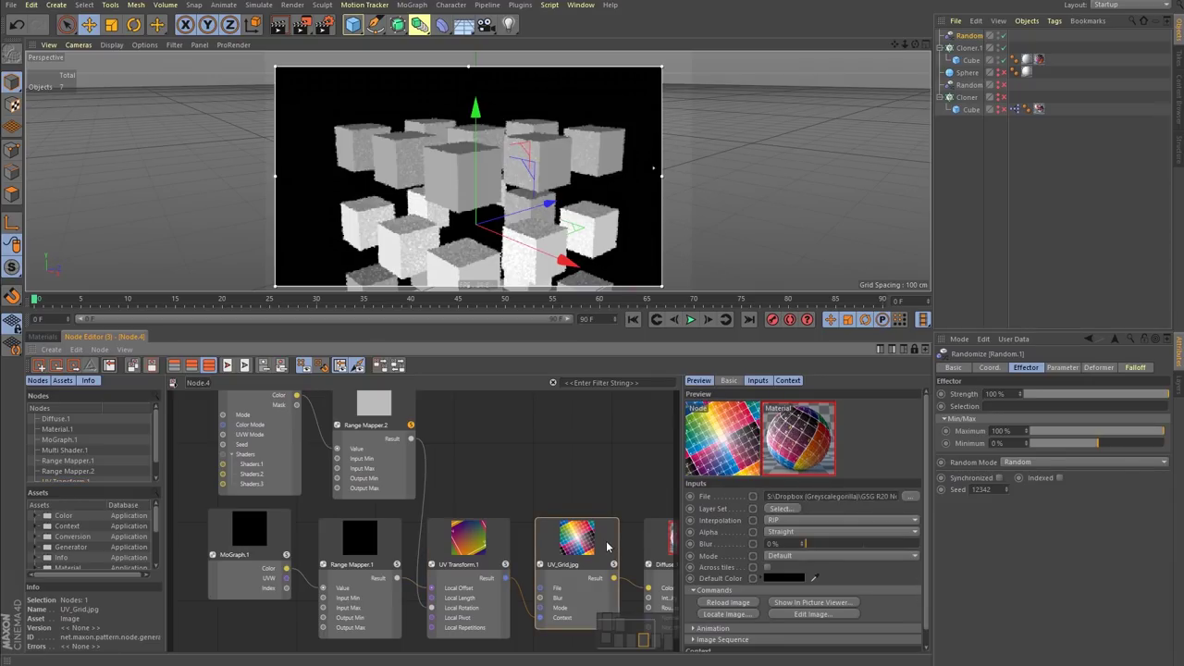
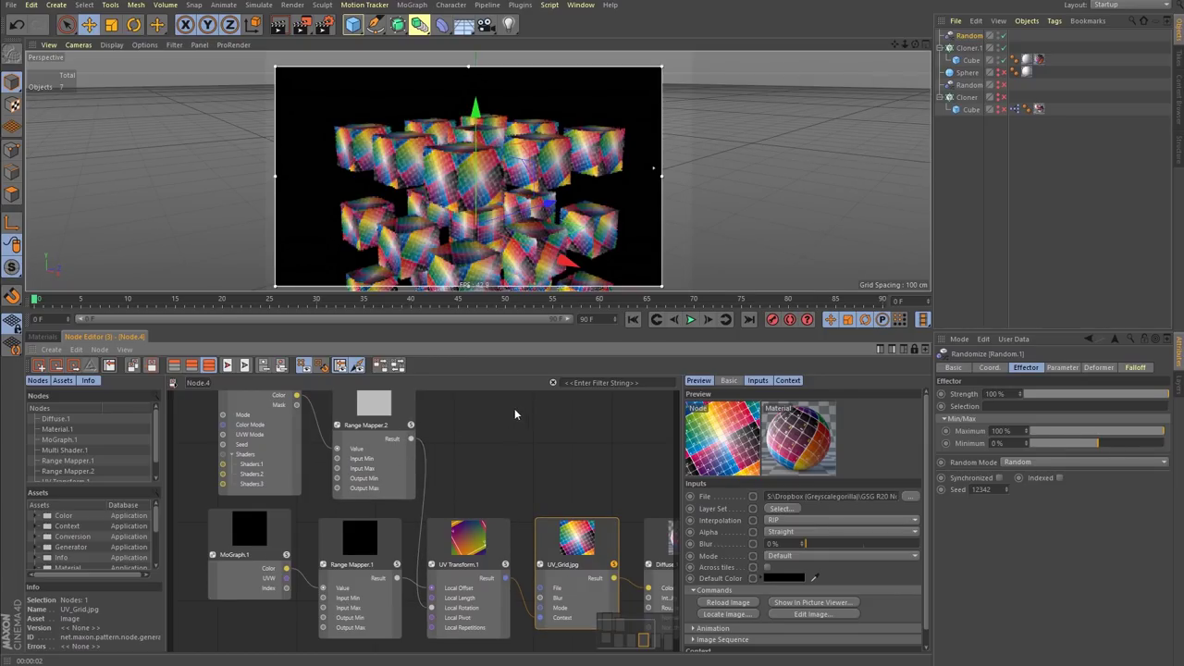
pyautogui.click(260, 402)
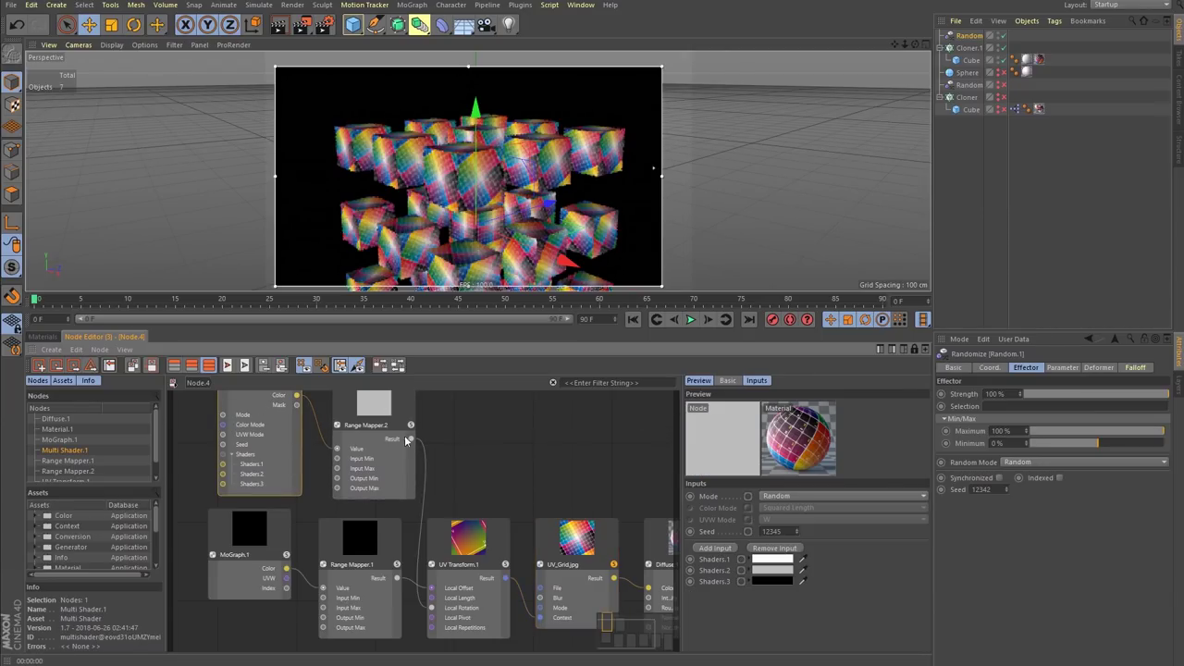
pyautogui.click(505, 454)
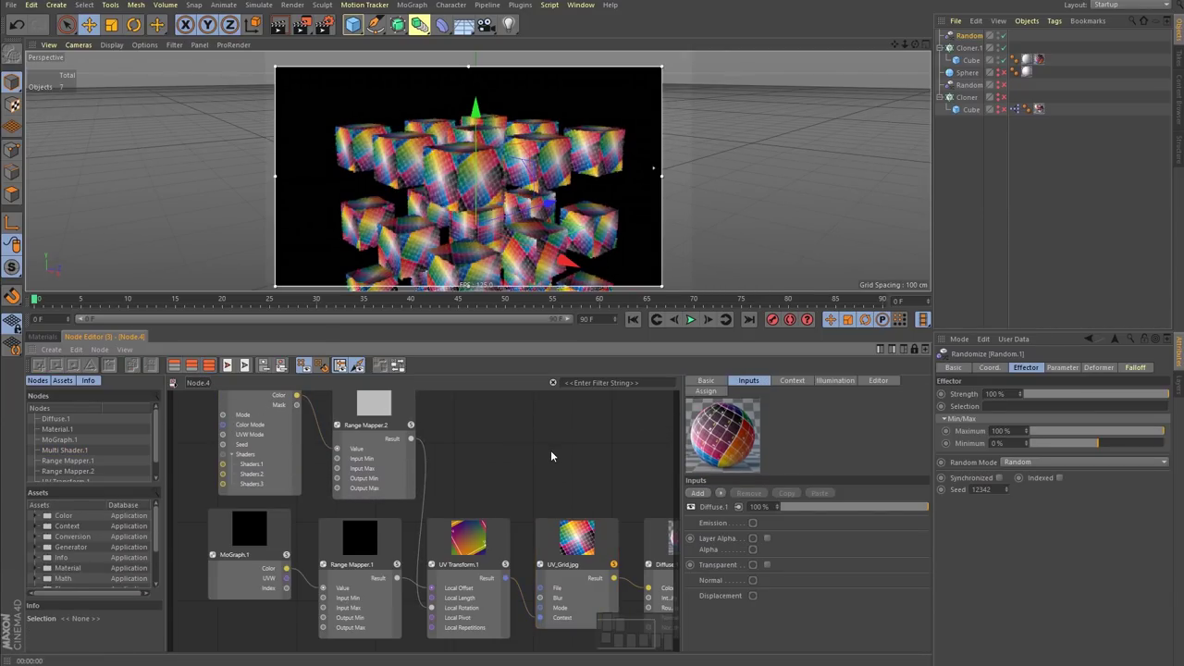
# - Move the Diffuse and Material nodes away from the UV_Grid.jpg image node to open a gap for another node
pyautogui.scroll(-1, 553, 466)
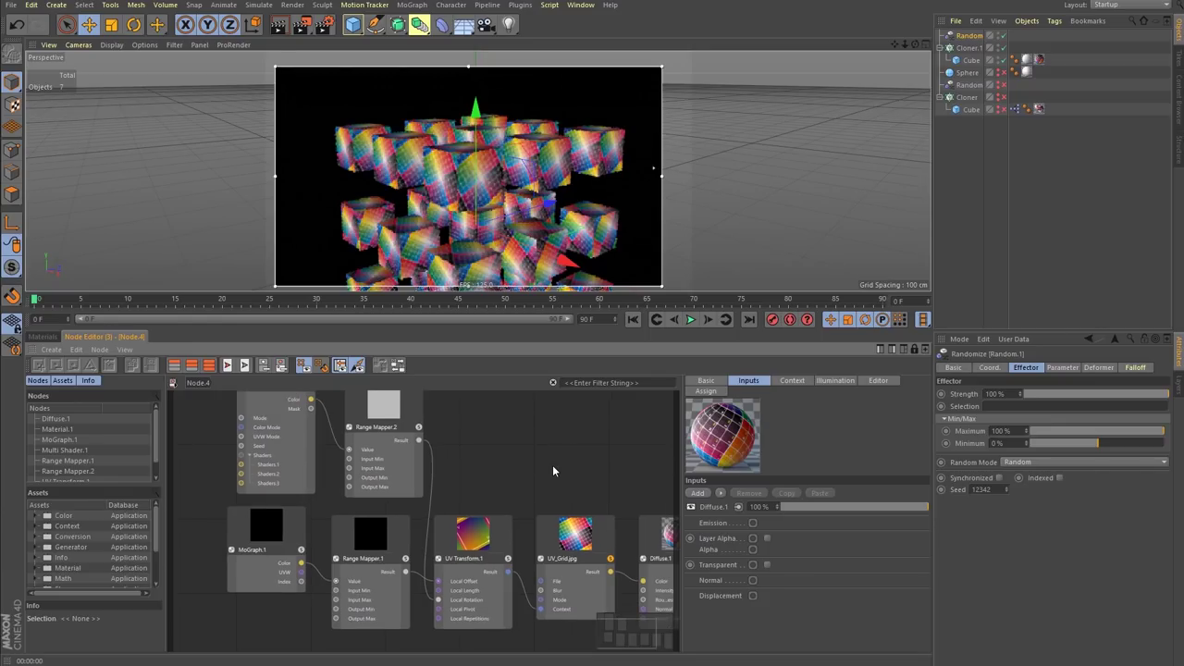
pyautogui.scroll(-1, 578, 462)
pyautogui.keyDown('alt'); pyautogui.moveTo(580, 463); pyautogui.dragTo(440, 457, button='middle'); pyautogui.keyUp('alt')
pyautogui.keyDown('alt'); pyautogui.moveTo(648, 484); pyautogui.dragTo(623, 470, button='middle'); pyautogui.keyUp('alt')
pyautogui.scroll(1, 622, 470)
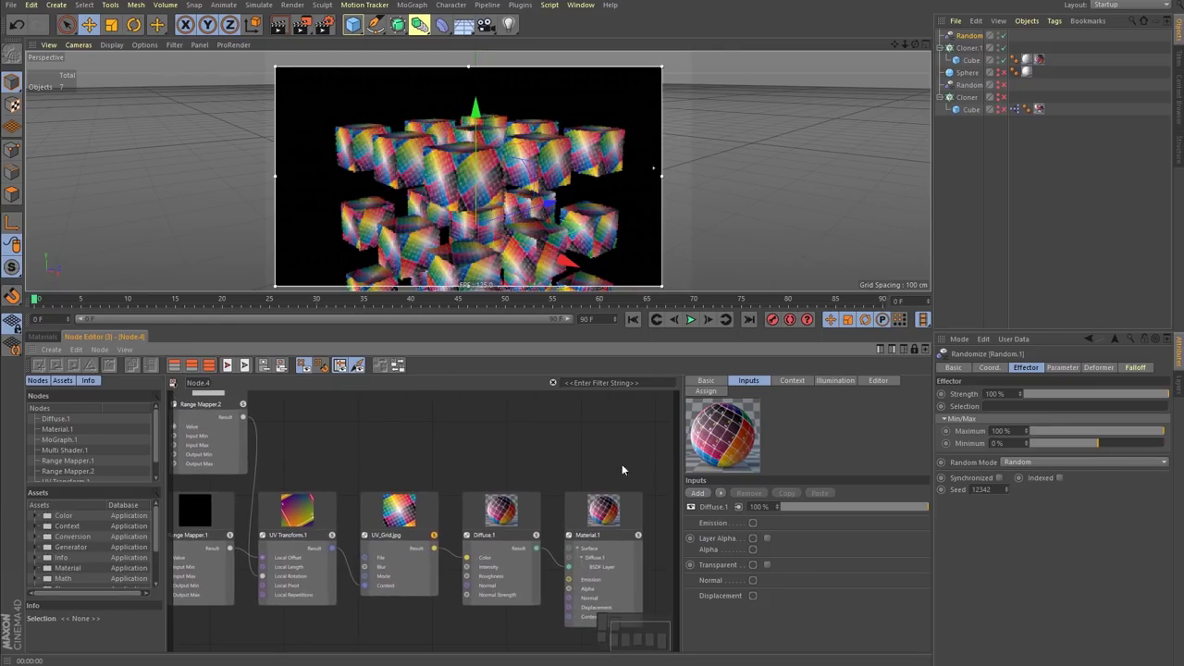
pyautogui.moveTo(459, 460); pyautogui.dragTo(676, 602)
pyautogui.moveTo(521, 518); pyautogui.dragTo(610, 515)
pyautogui.click(515, 433)
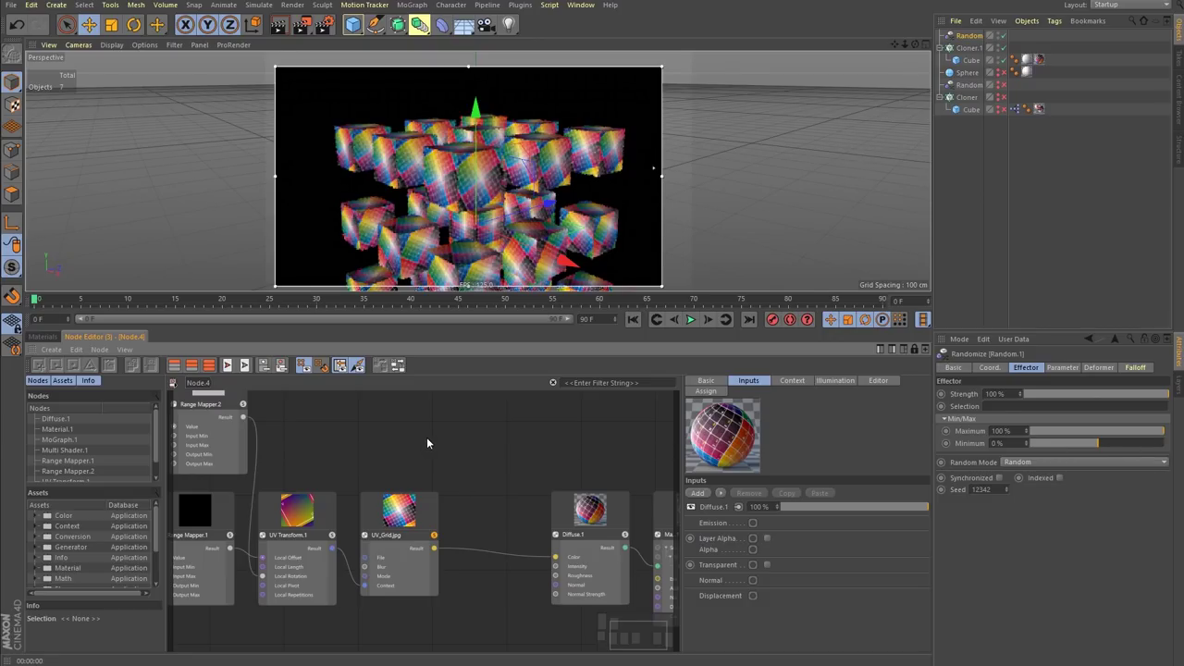
pyautogui.click(427, 517)
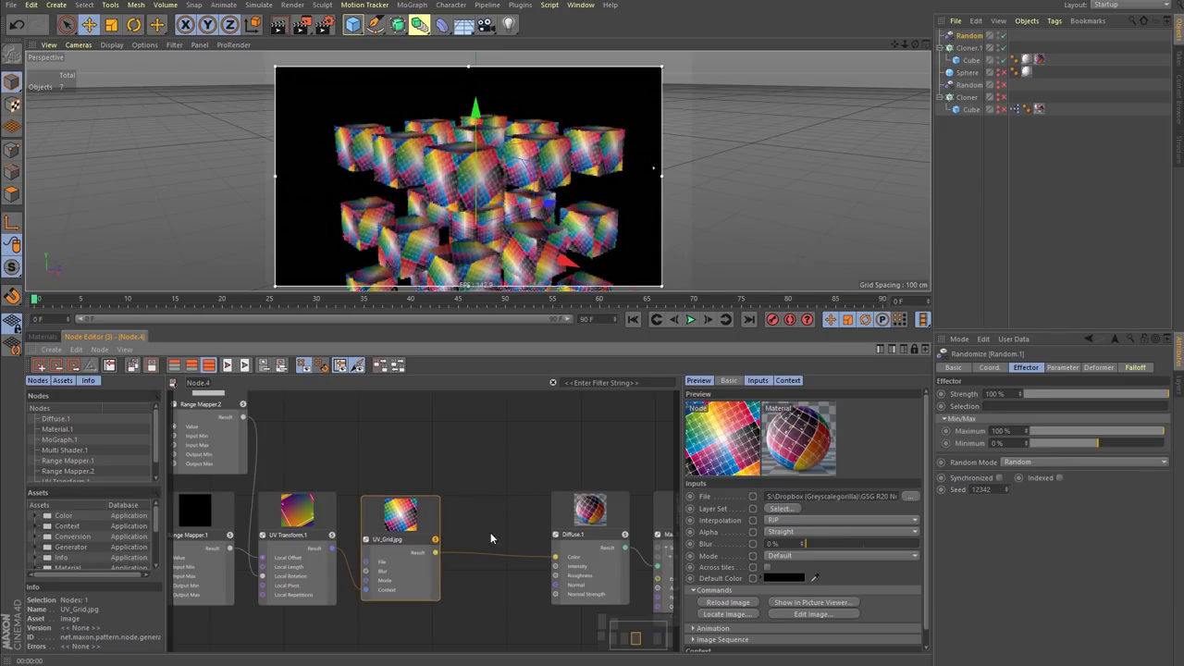
# - Insert a Color Correction converter into the wire between the UV_Grid.jpg and Diffuse nodes
pyautogui.doubleClick(507, 465)
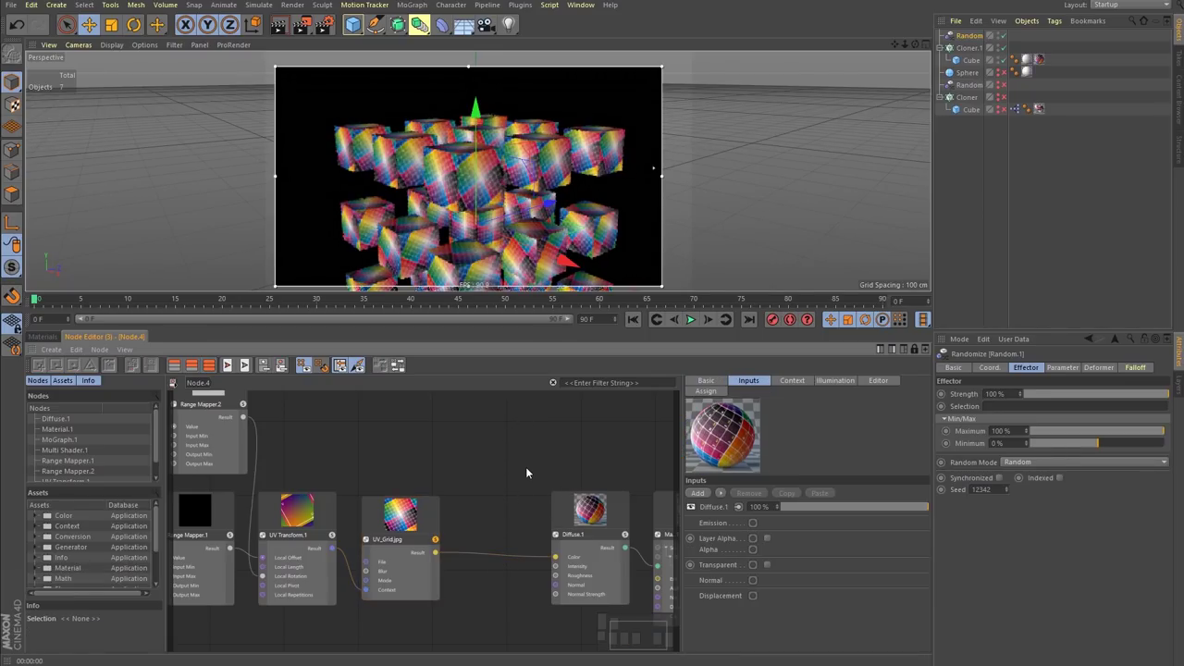
pyautogui.click(491, 457)
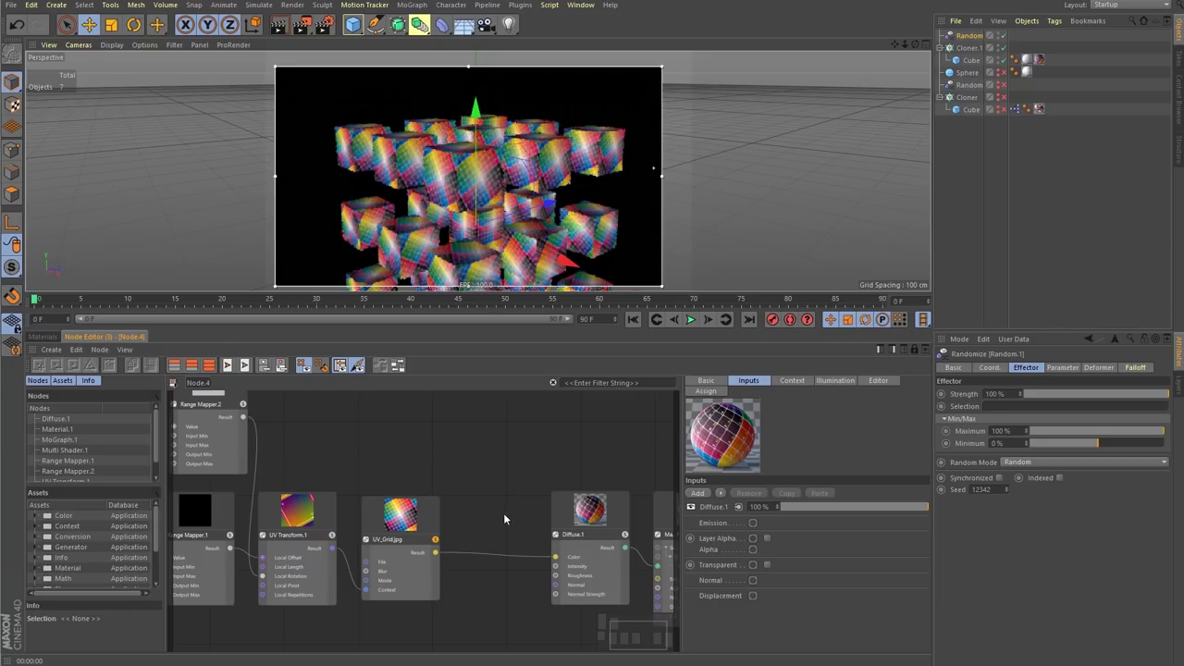
pyautogui.rightClick(491, 557)
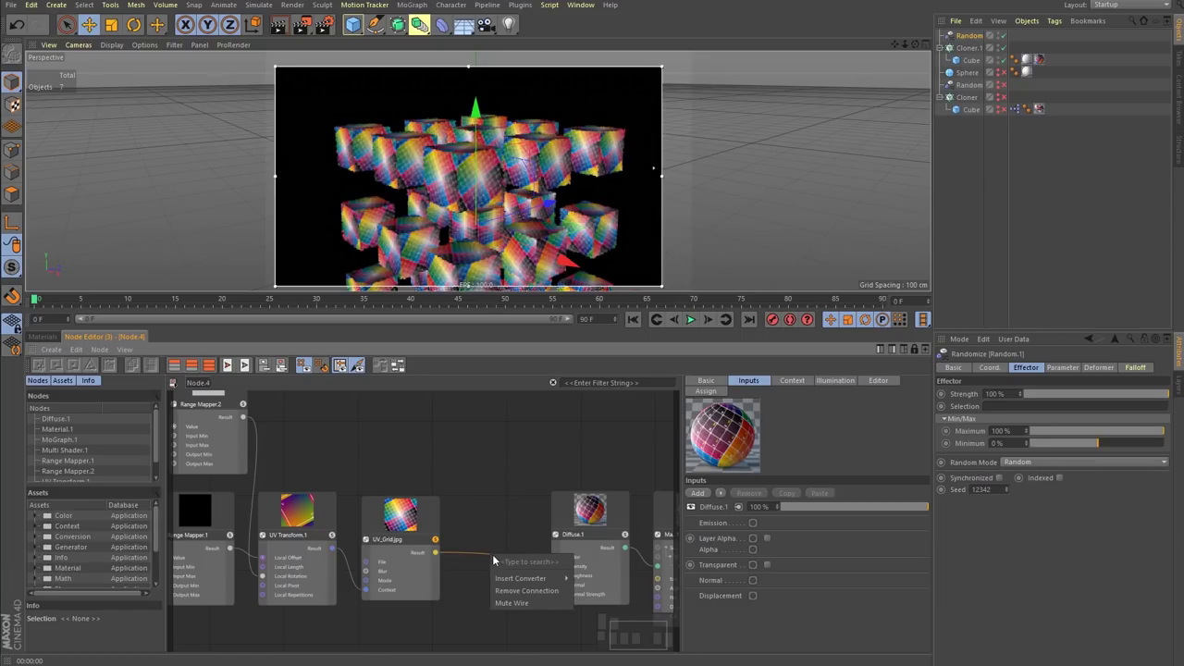
pyautogui.moveTo(522, 581)
pyautogui.moveTo(587, 578)
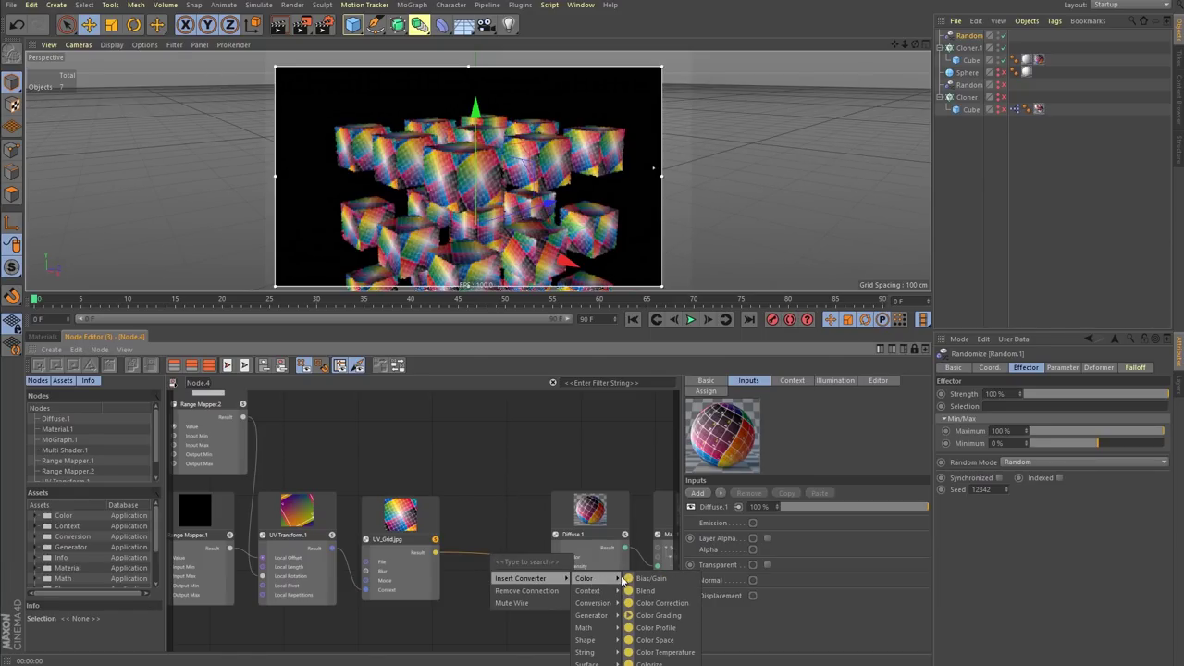
pyautogui.click(659, 603)
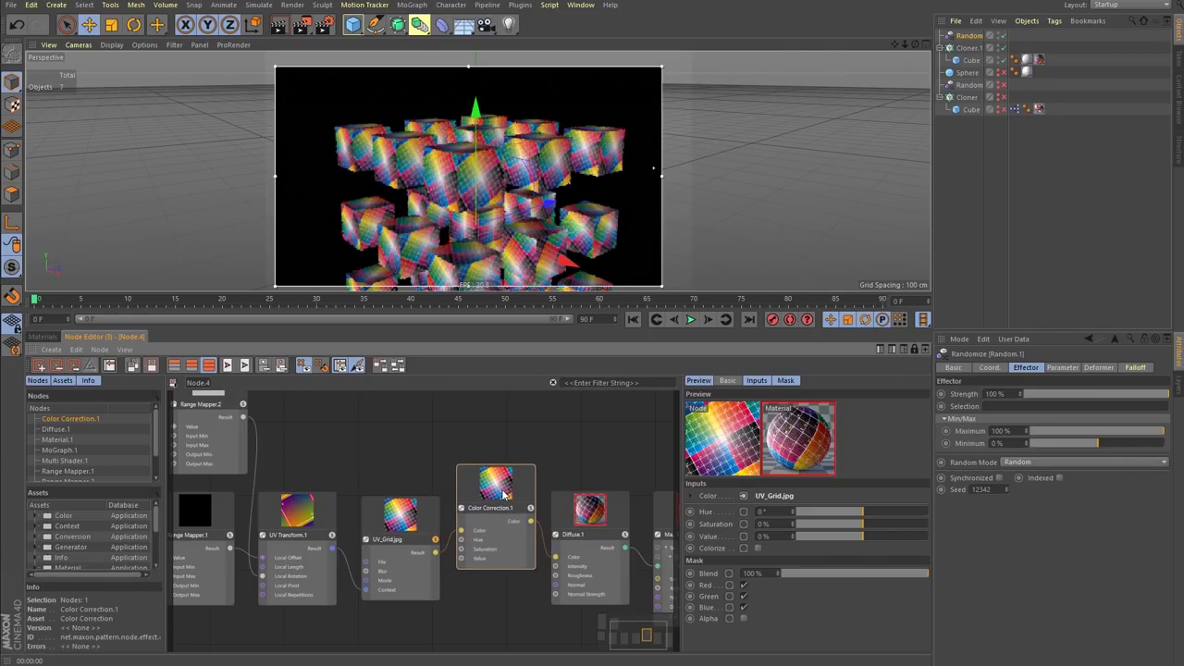
# - Try a Hue of -88.3°, Saturation of -19% and Value of 26% in the Color Correction node
pyautogui.moveTo(864, 512); pyautogui.dragTo(845, 517)
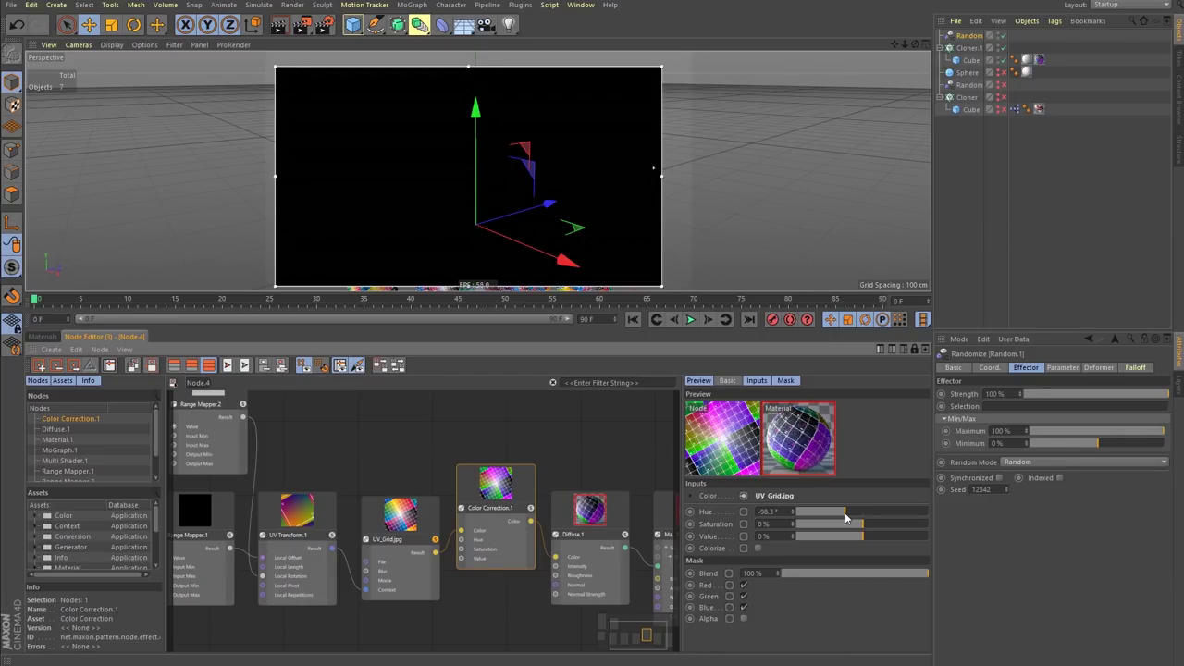
pyautogui.moveTo(859, 528); pyautogui.dragTo(846, 530)
pyautogui.click(881, 537)
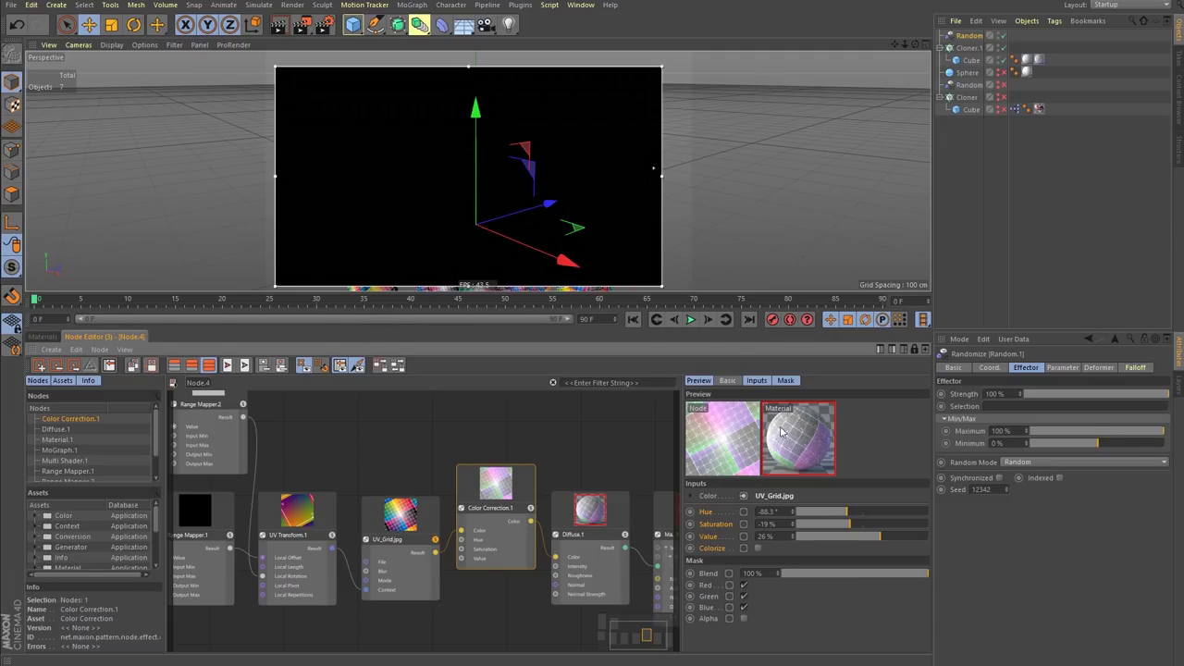
# - Show the Color Correction's Basic, Inputs and Mask settings together, reset its correction values to their defaults, and nudge the node toward Diffuse
pyautogui.click(698, 381)
pyautogui.click(728, 380)
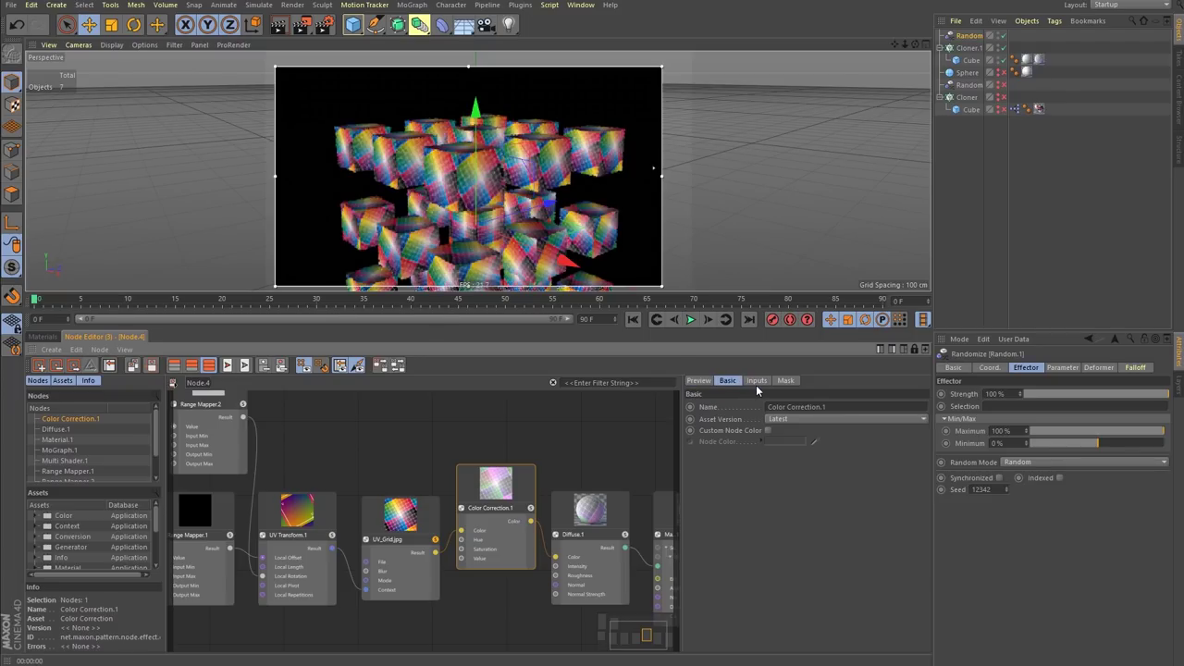
pyautogui.keyDown('shift'); pyautogui.click(757, 380); pyautogui.keyUp('shift')
pyautogui.keyDown('shift'); pyautogui.click(785, 380); pyautogui.keyUp('shift')
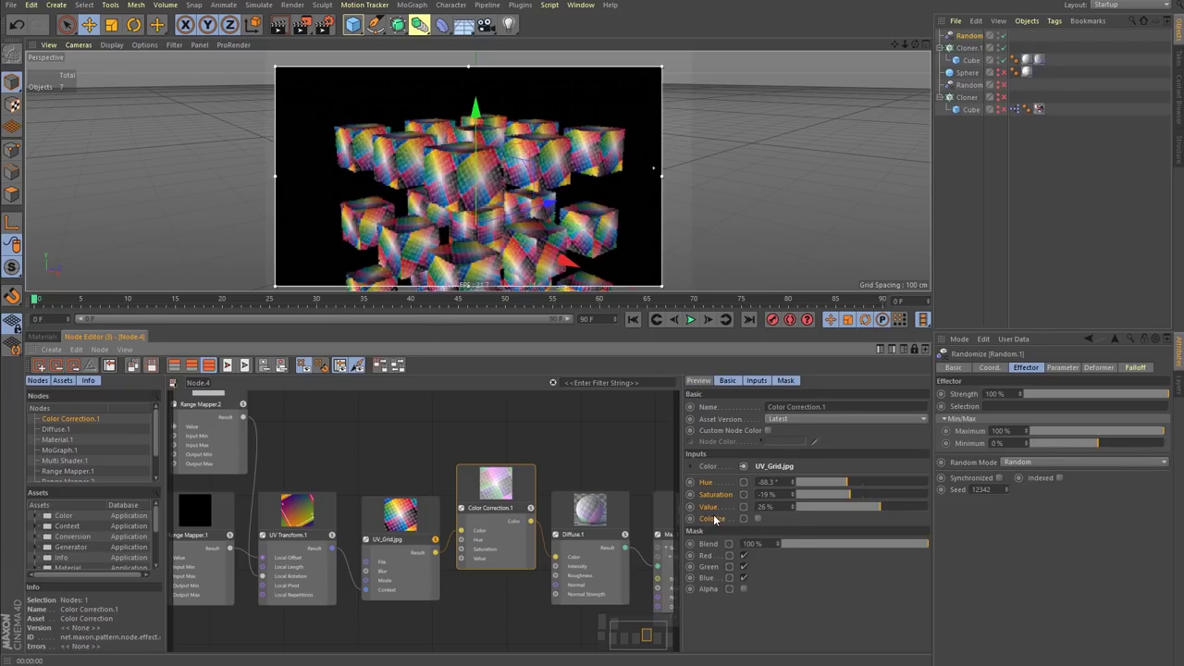
pyautogui.rightClick(715, 519)
pyautogui.click(745, 599)
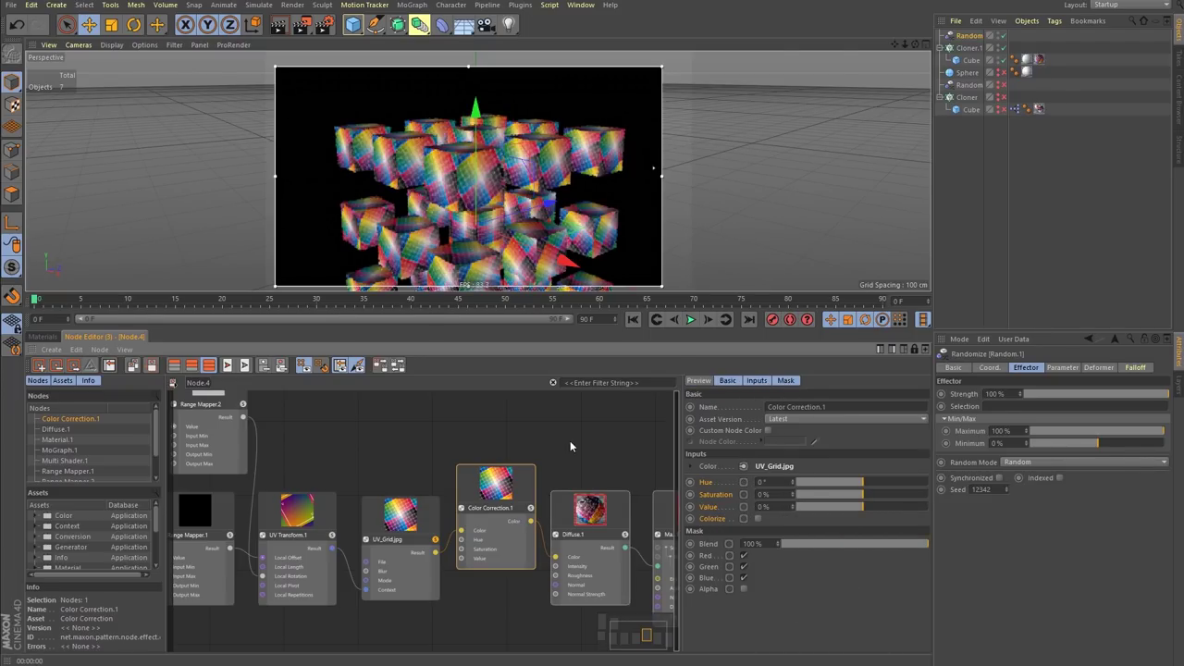
pyautogui.moveTo(520, 483)
pyautogui.mouseDown()
pyautogui.moveTo(534, 493)
pyautogui.moveTo(523, 490)
pyautogui.mouseUp()
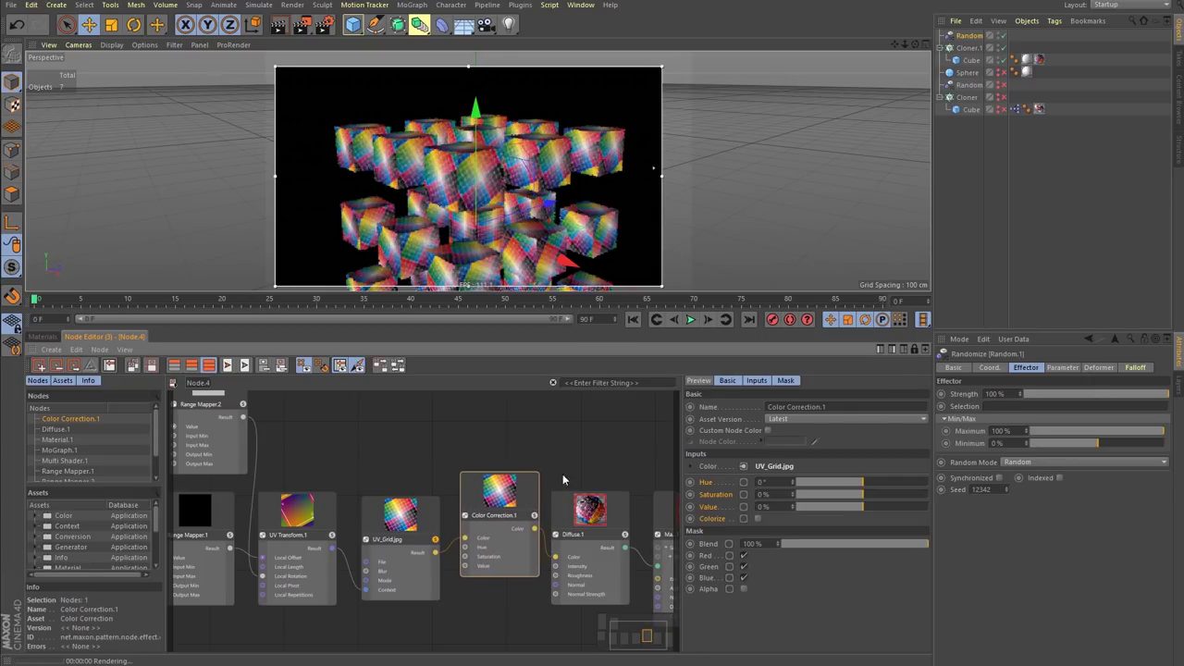
# - Duplicate the Multi Shader node and place the copy in the empty space above the UV_Grid.jpg node
pyautogui.scroll(-1, 500, 467)
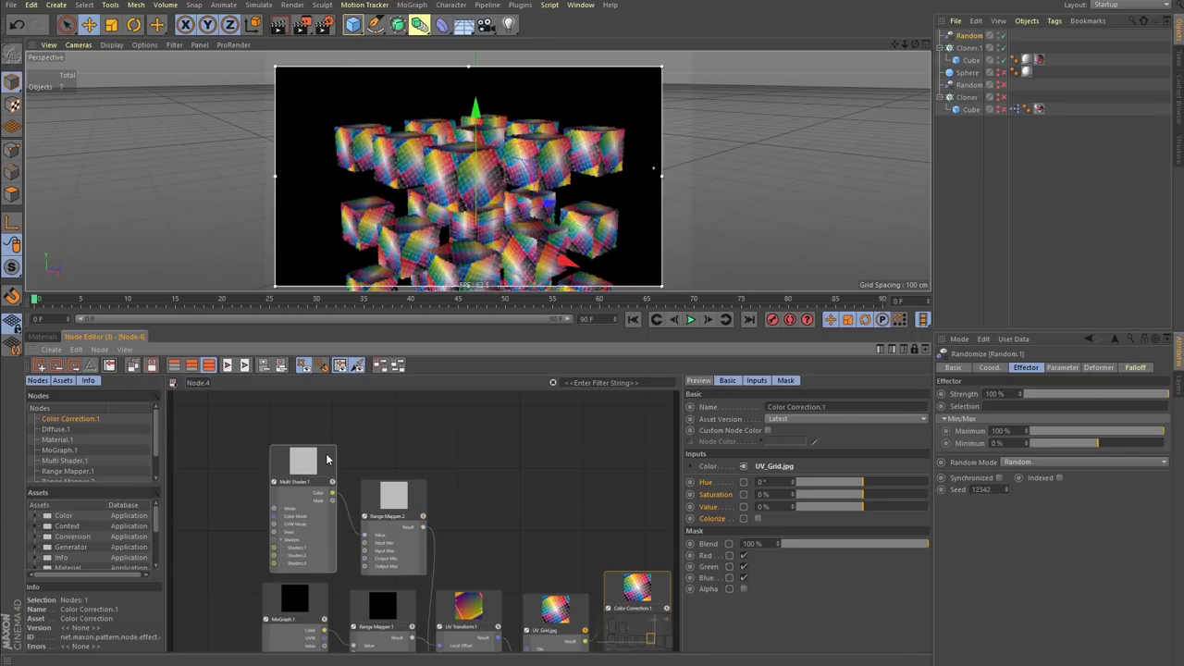
pyautogui.click(330, 470)
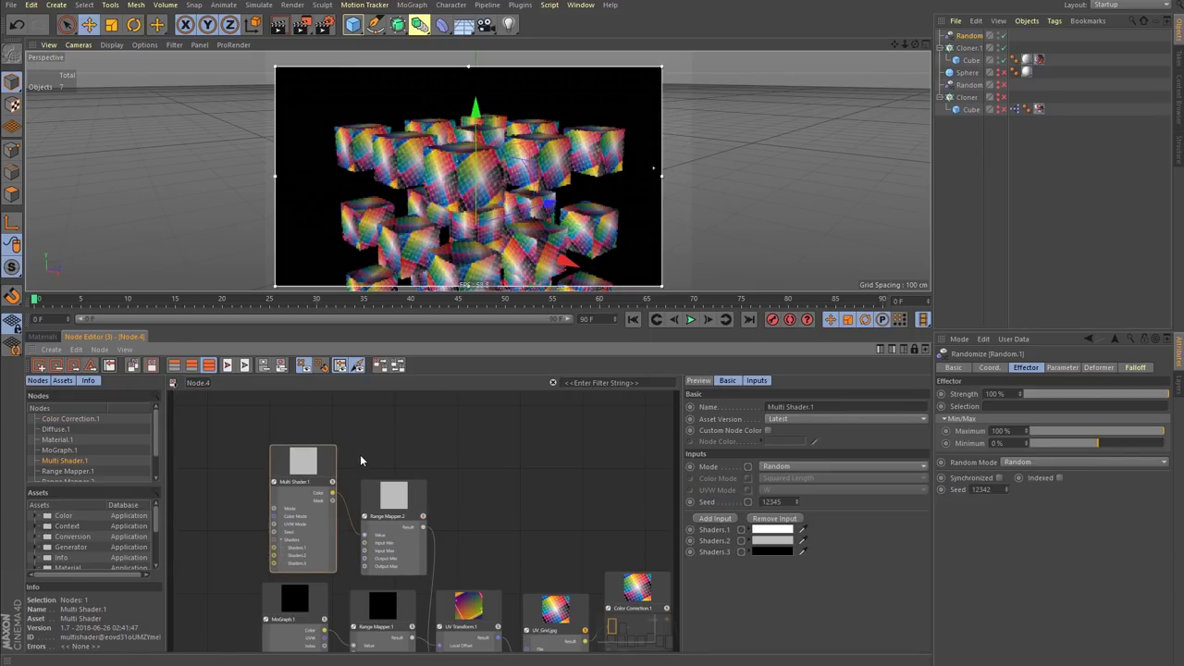
pyautogui.hotkey('ctrl', 'c')
pyautogui.click(528, 486)
pyautogui.hotkey('ctrl', 'v')
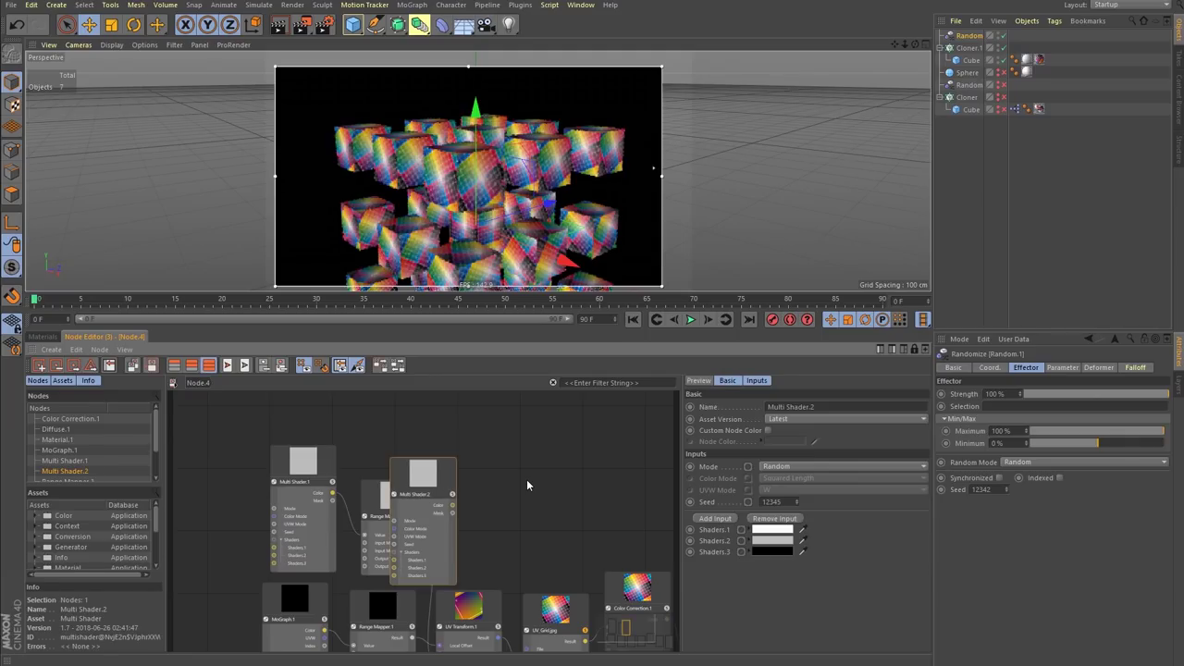
pyautogui.moveTo(447, 493); pyautogui.dragTo(557, 469)
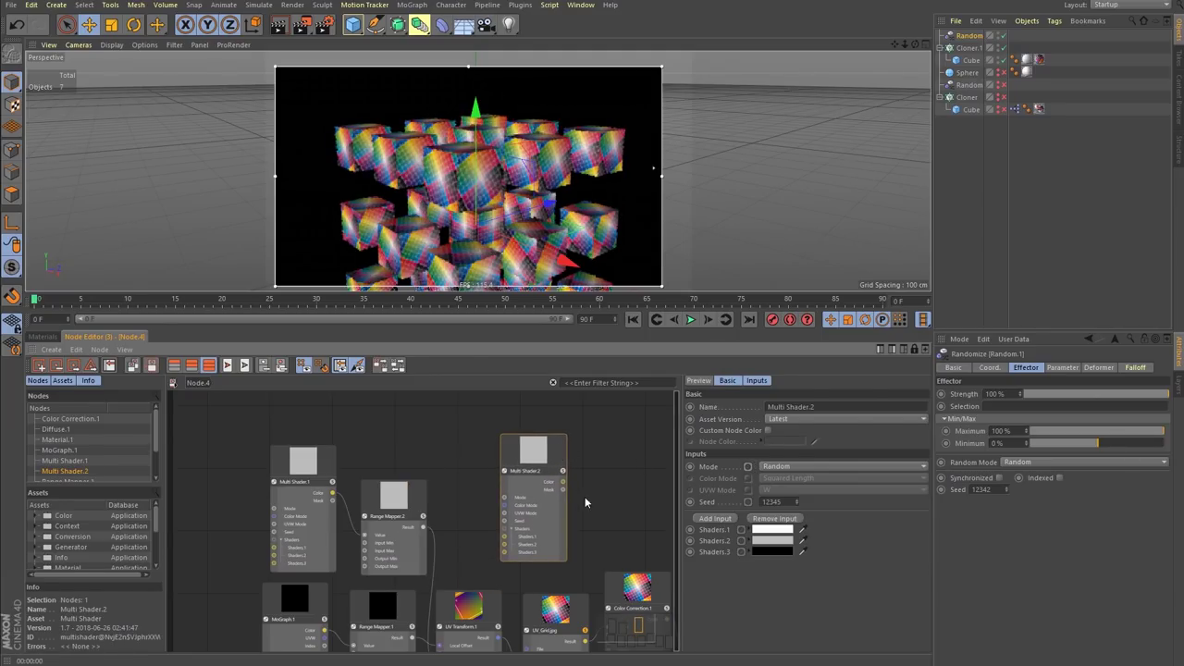
pyautogui.scroll(-1, 584, 509)
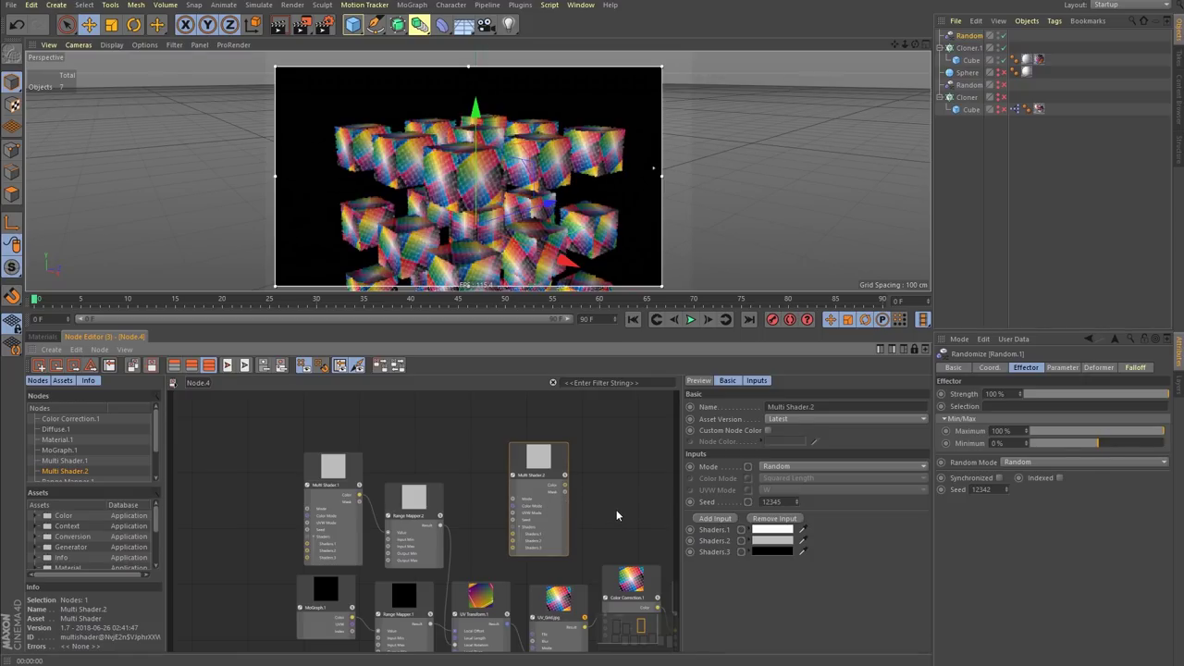
# - Add two more shader inputs to the Multi Shader copy, making Shaders.4 white and Shaders.5 mid-grey with 50% brightness
pyautogui.click(714, 520)
pyautogui.click(750, 553)
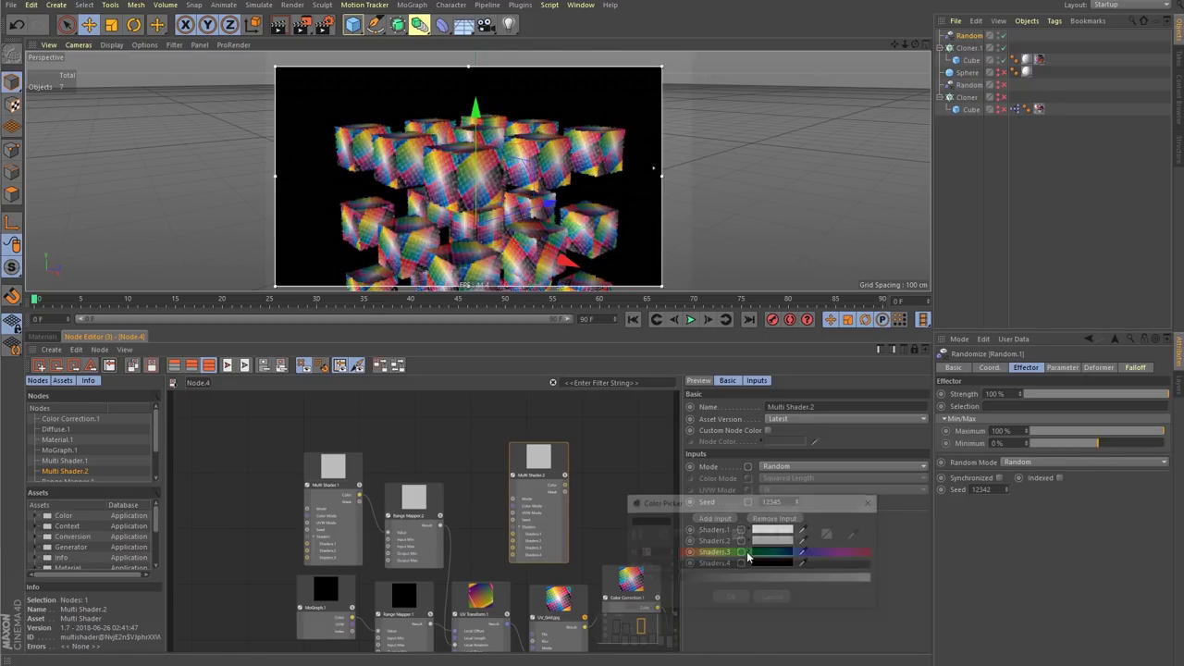
pyautogui.click(731, 597)
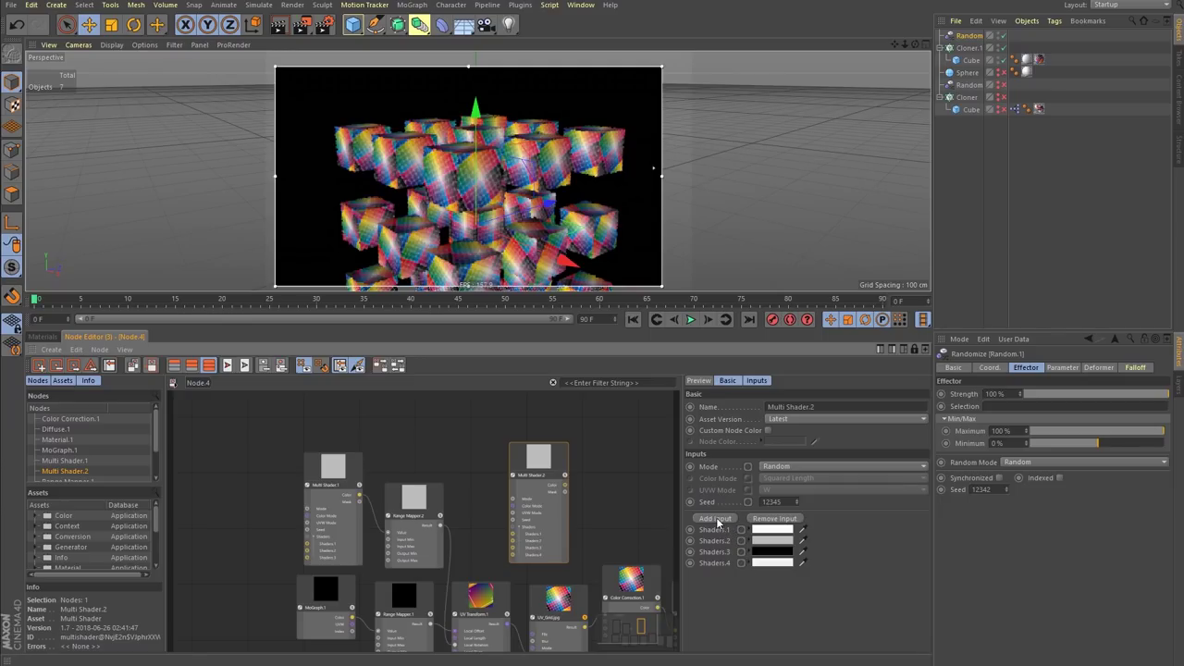
pyautogui.click(762, 563)
pyautogui.click(715, 608)
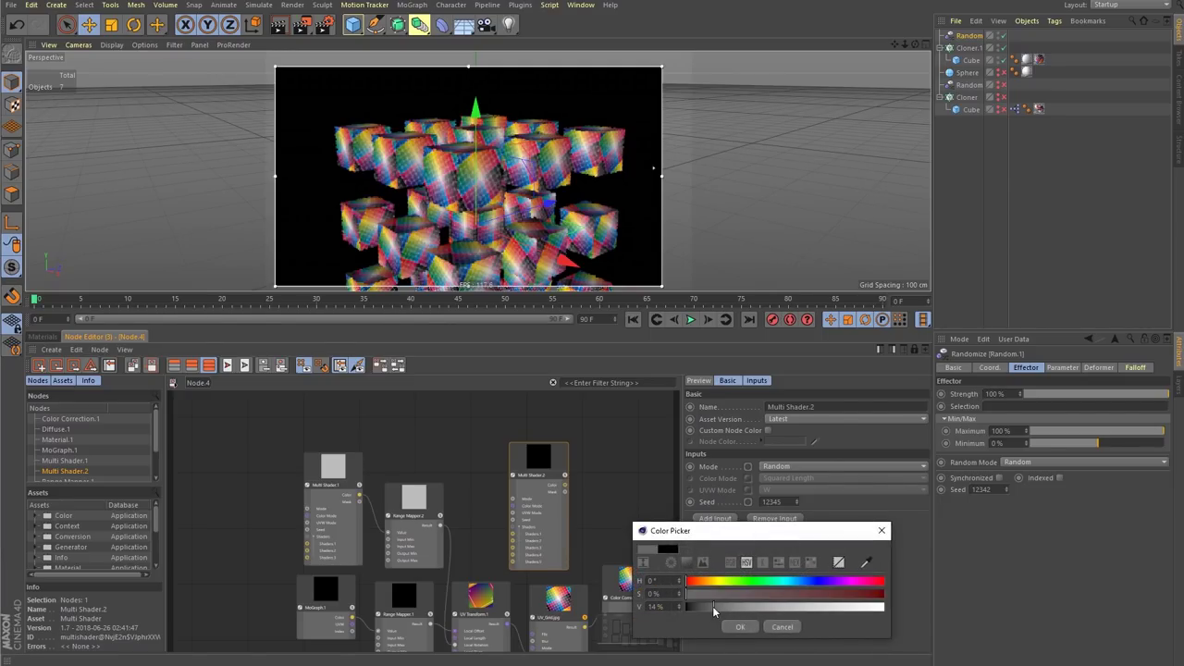
pyautogui.click(741, 627)
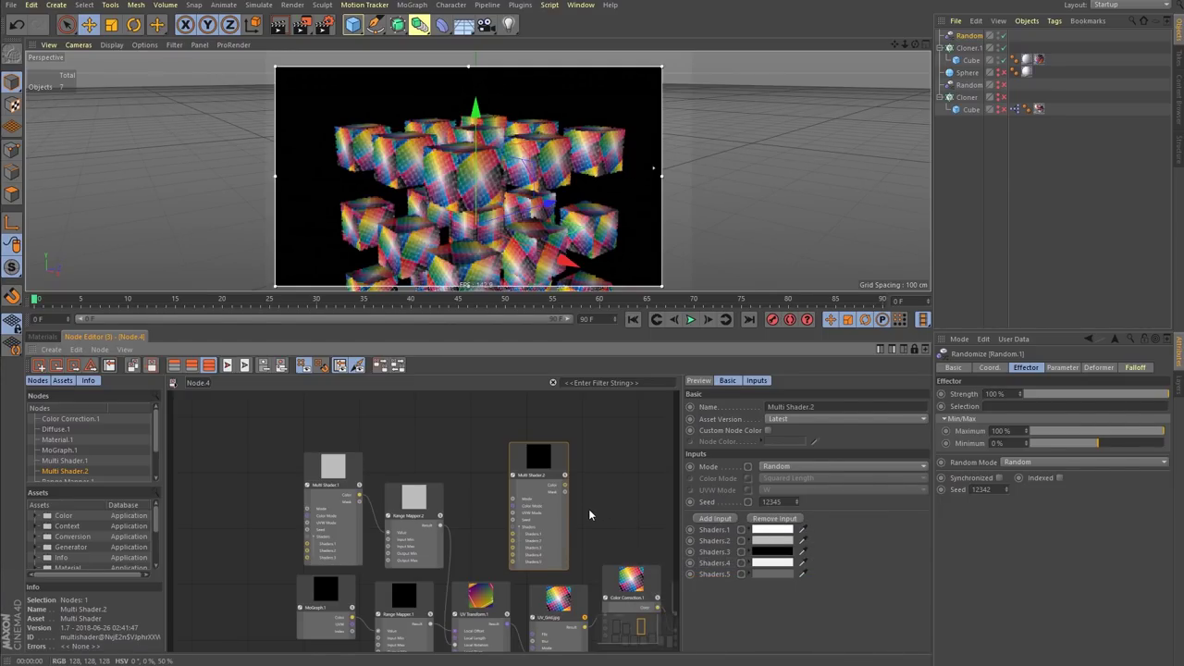
pyautogui.moveTo(591, 522); pyautogui.dragTo(443, 478, button='middle')
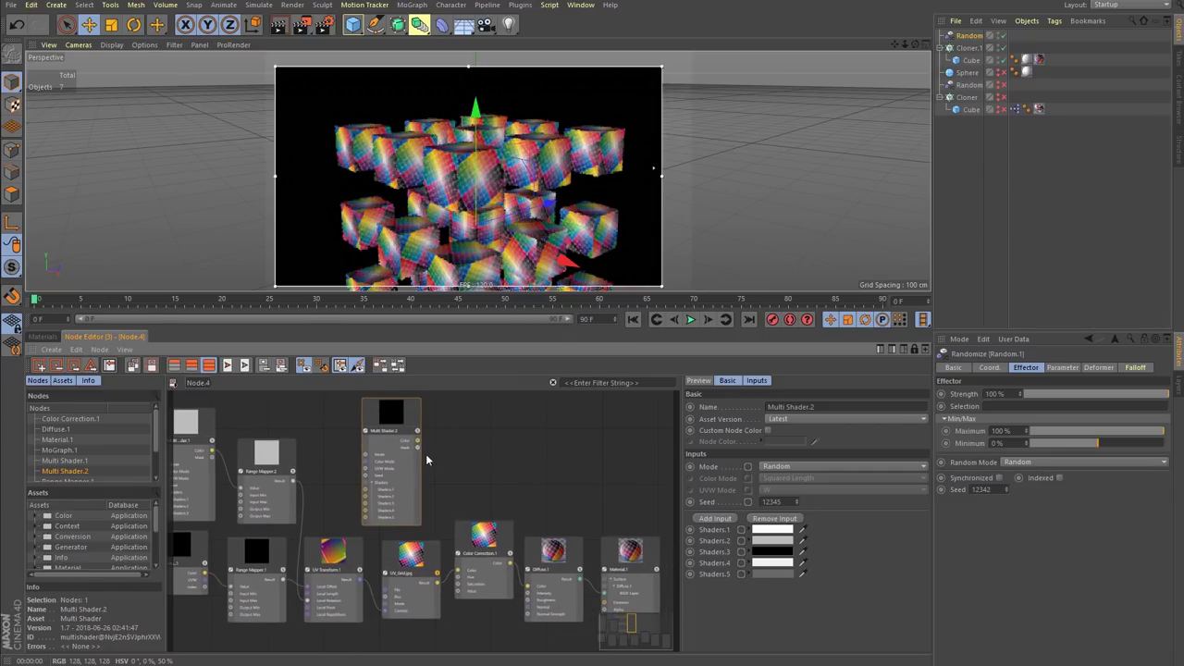
pyautogui.moveTo(418, 440); pyautogui.dragTo(455, 487)
pyautogui.click(507, 438)
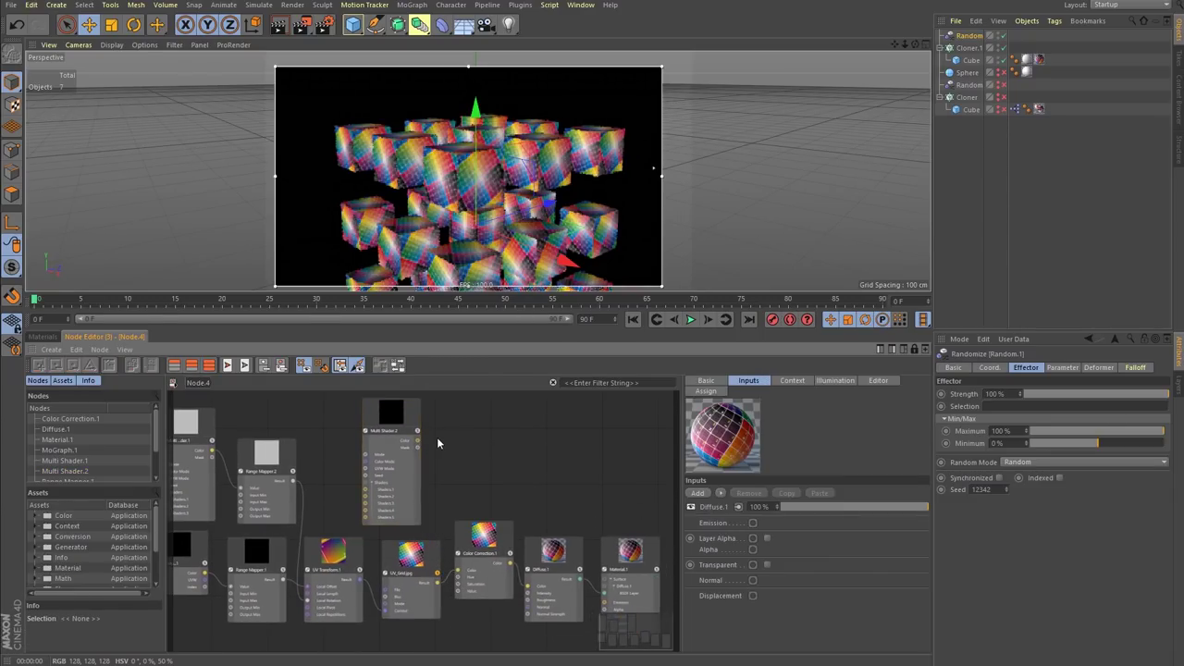
pyautogui.doubleClick(485, 440)
pyautogui.write('rnd')
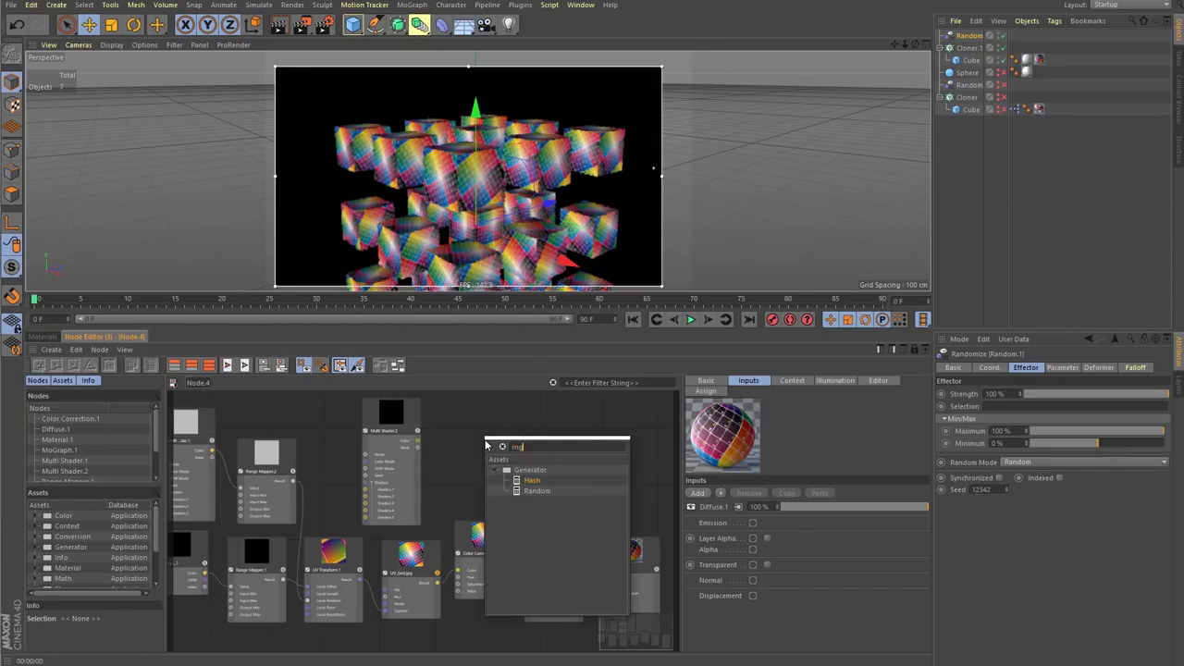
pyautogui.press('Return')
pyautogui.moveTo(444, 487); pyautogui.dragTo(494, 474)
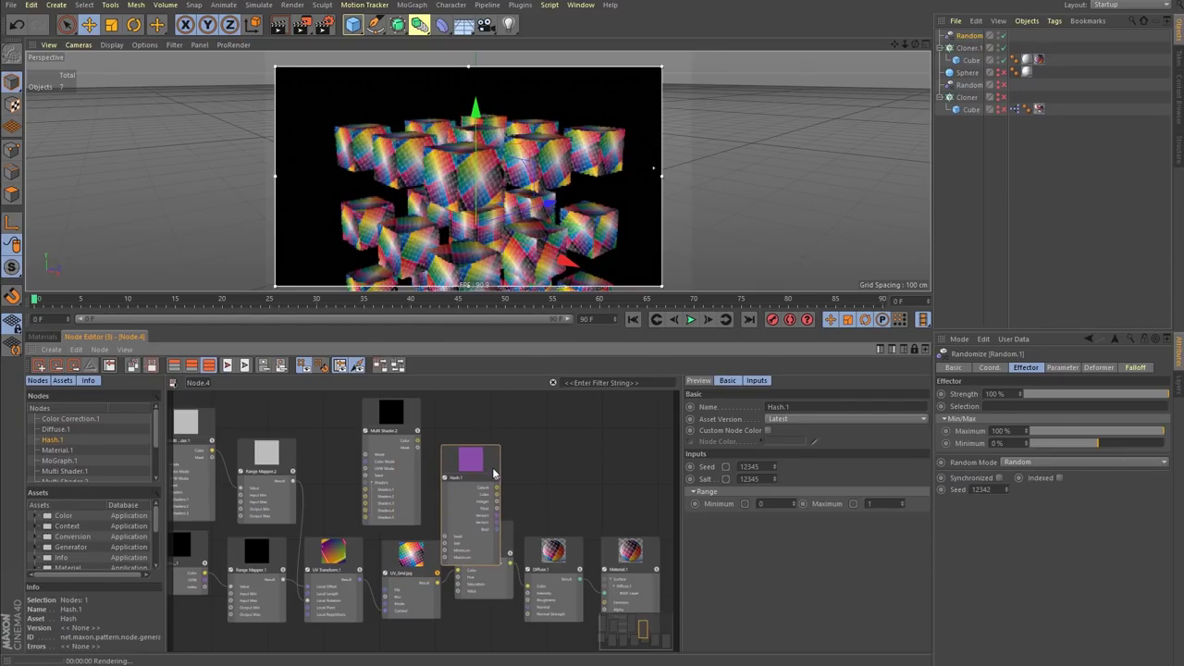
pyautogui.press('Delete')
# - Add a Range Mapper node beside the Multi Shader copy and feed the shader's Color output into its Value input
pyautogui.doubleClick(492, 449)
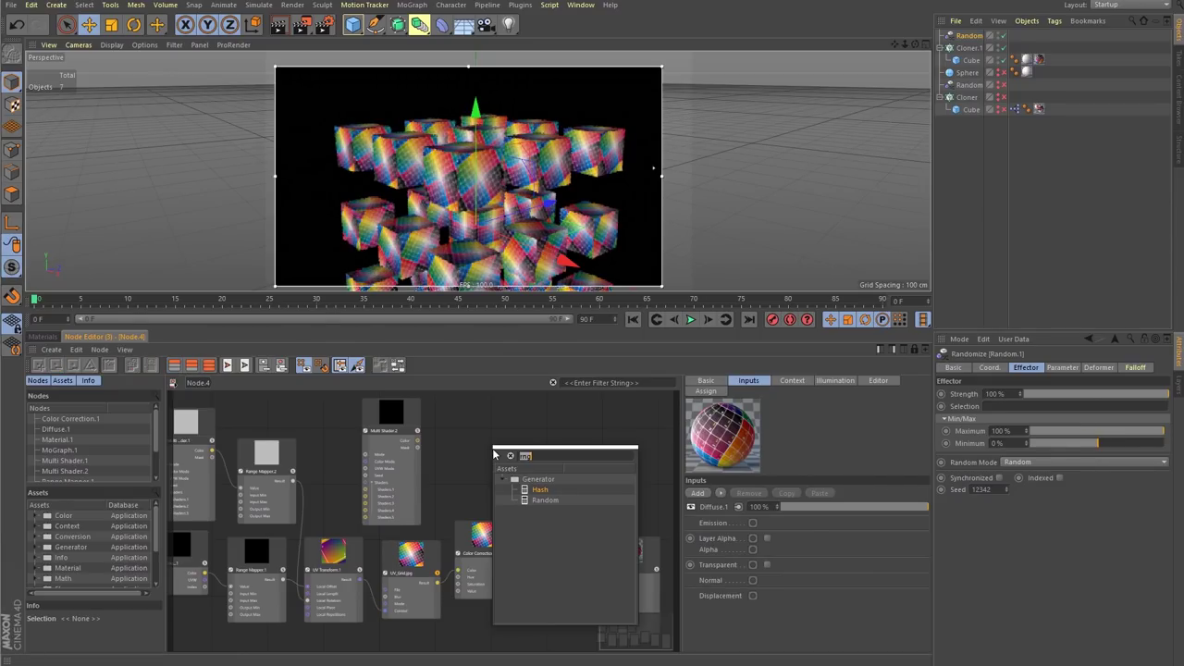
pyautogui.write('ran')
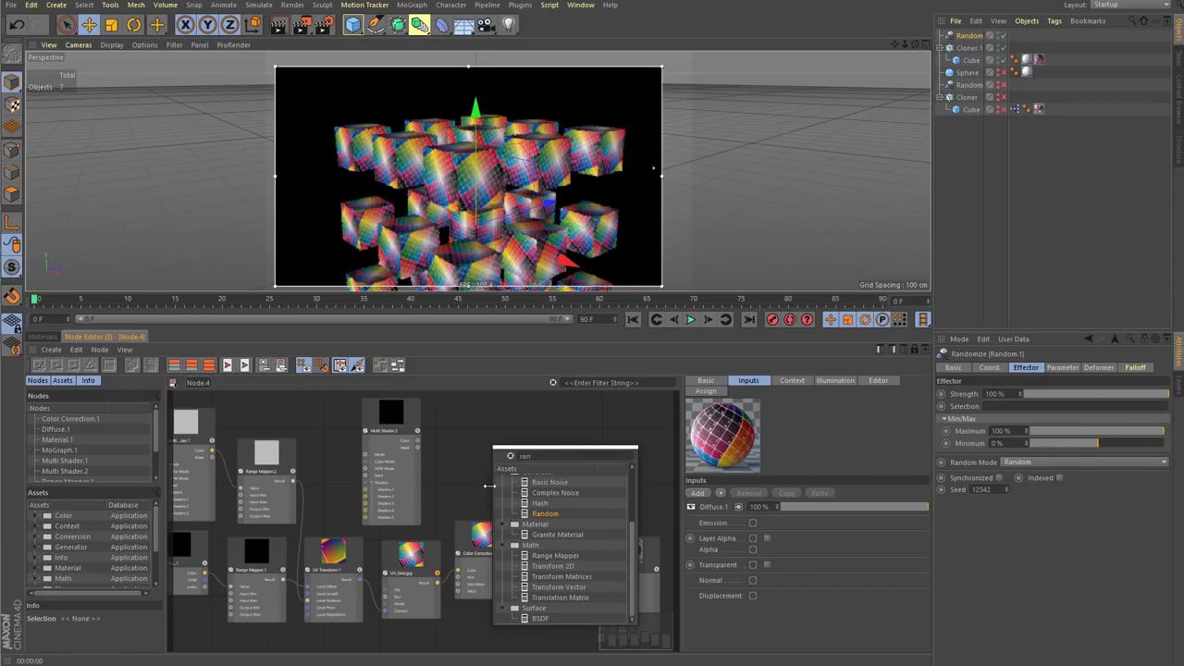
pyautogui.write('ge')
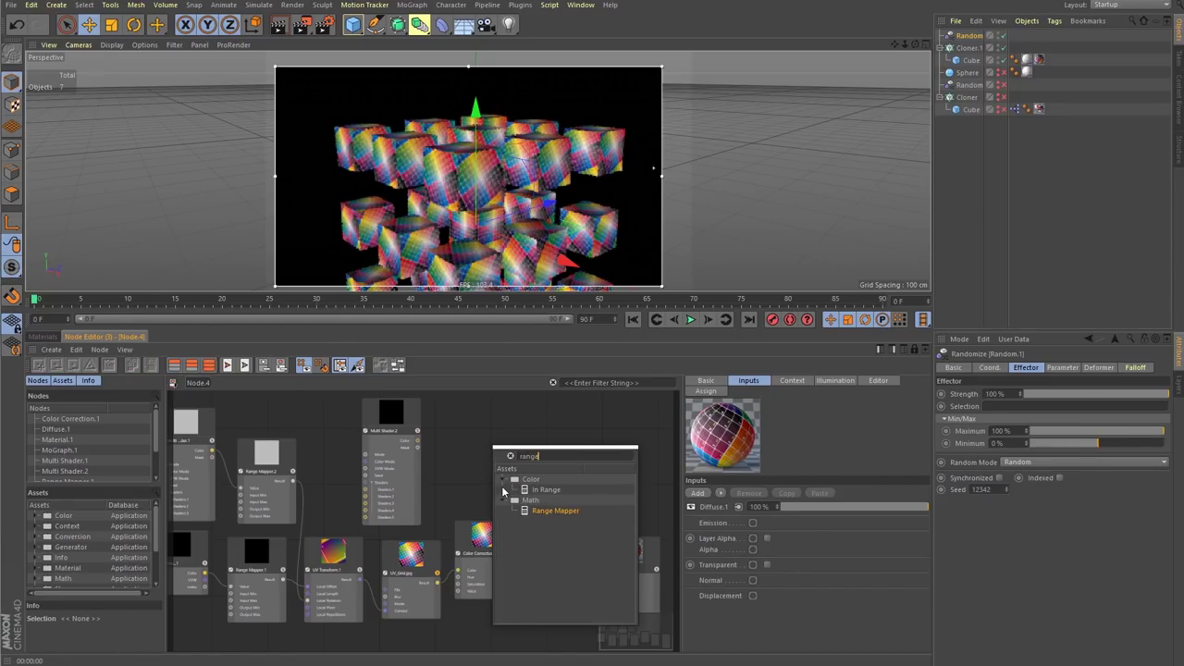
pyautogui.click(553, 510)
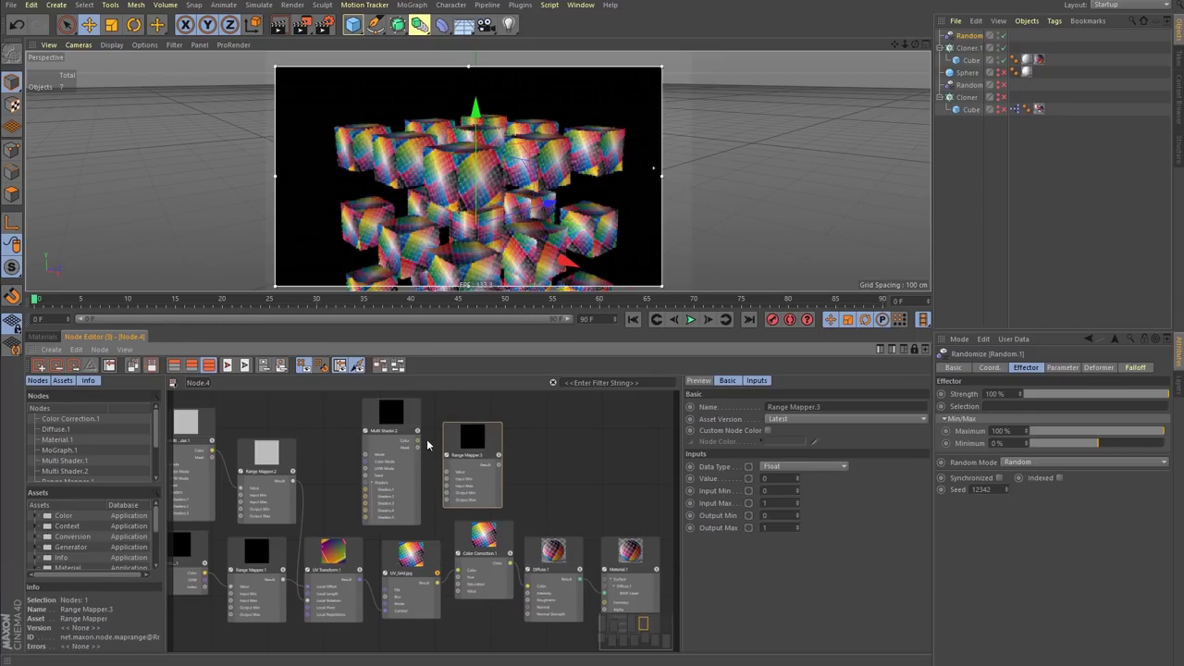
pyautogui.moveTo(417, 441); pyautogui.dragTo(448, 473)
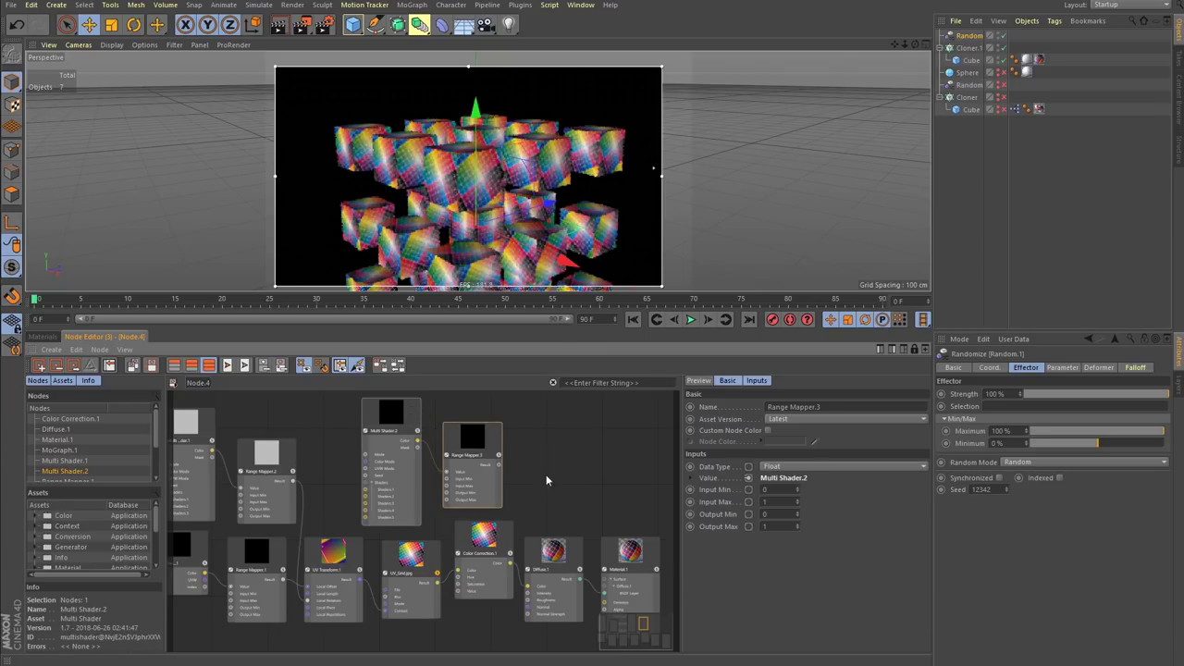
# - Try an Output Min of -0.1 and an Output Max of 0.1 on the new Range Mapper
pyautogui.click(487, 451)
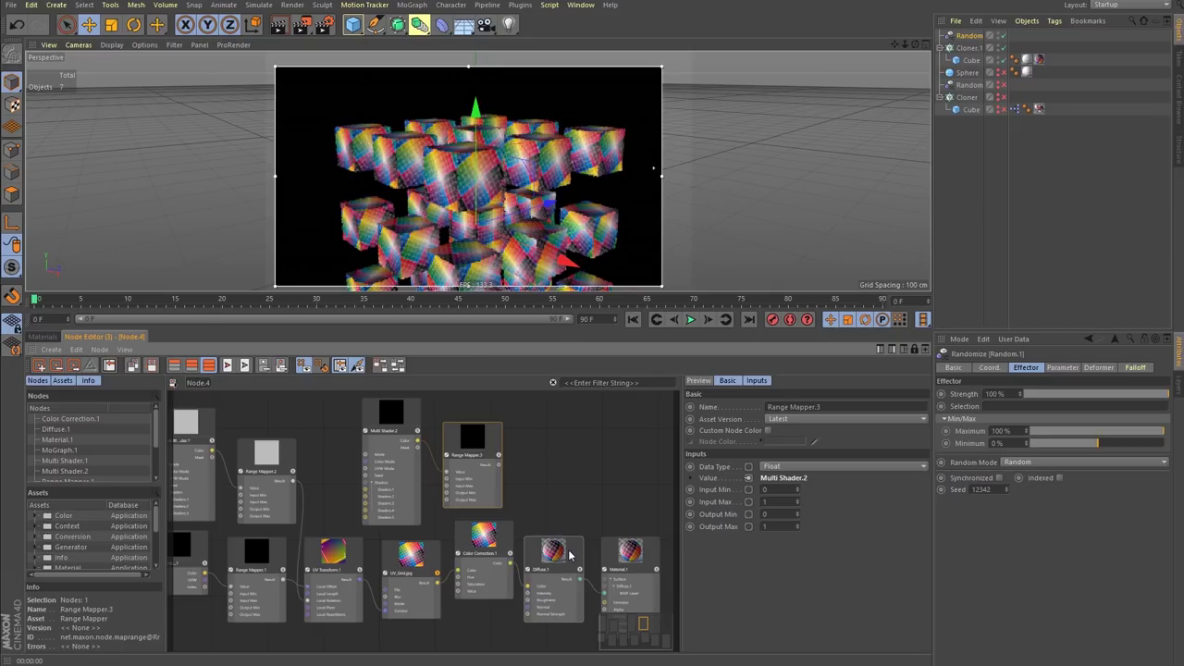
pyautogui.click(509, 543)
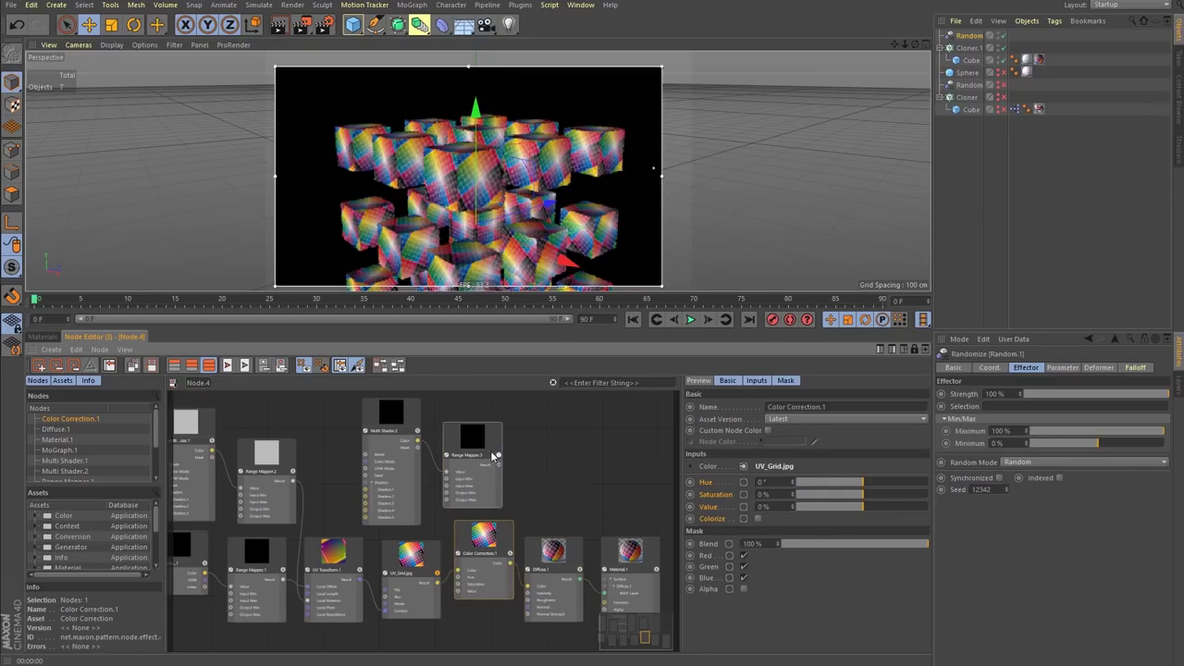
pyautogui.click(488, 490)
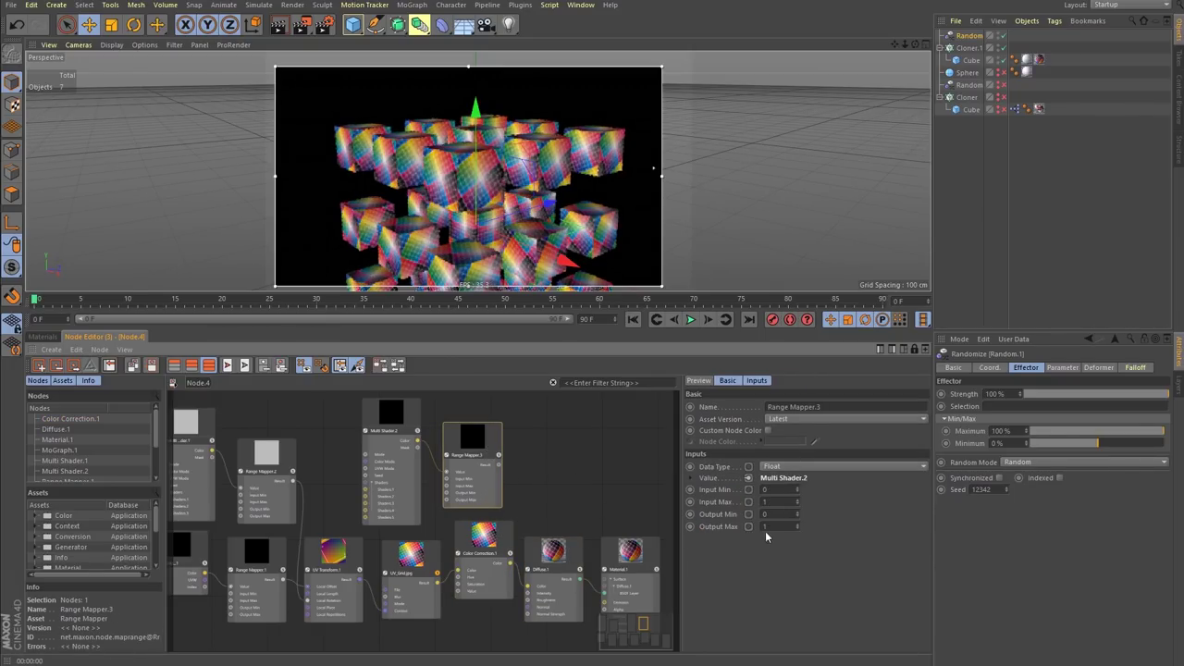
pyautogui.moveTo(782, 514); pyautogui.dragTo(720, 515)
pyautogui.write('-0.1')
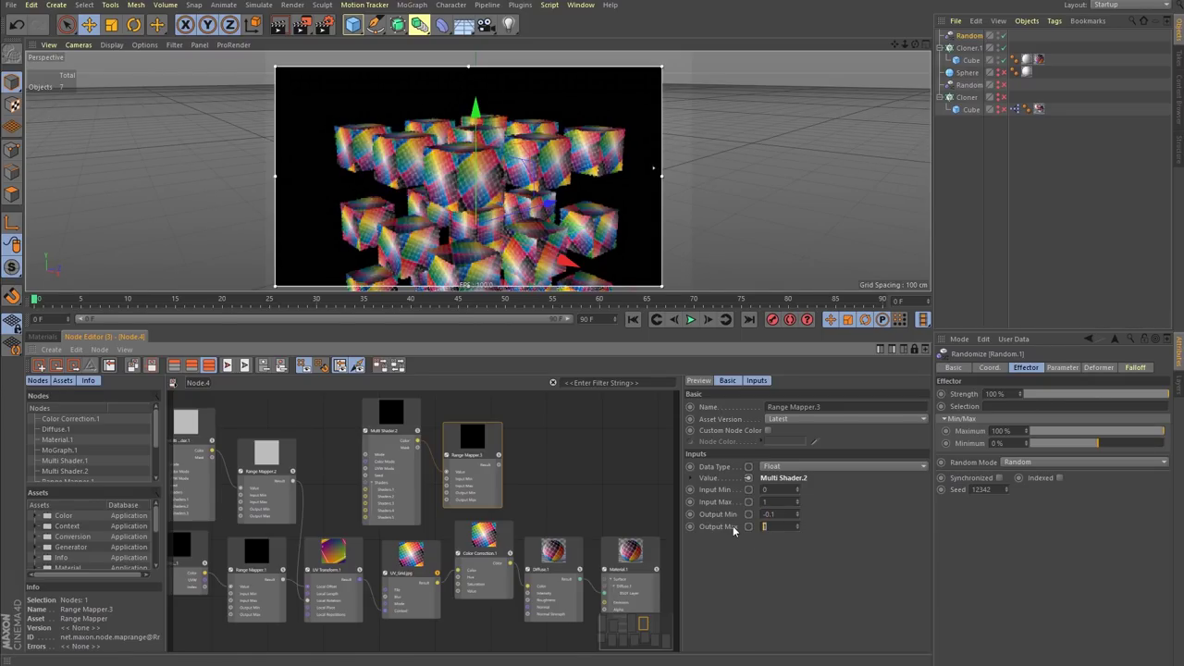
pyautogui.click(775, 527)
pyautogui.write('0.1')
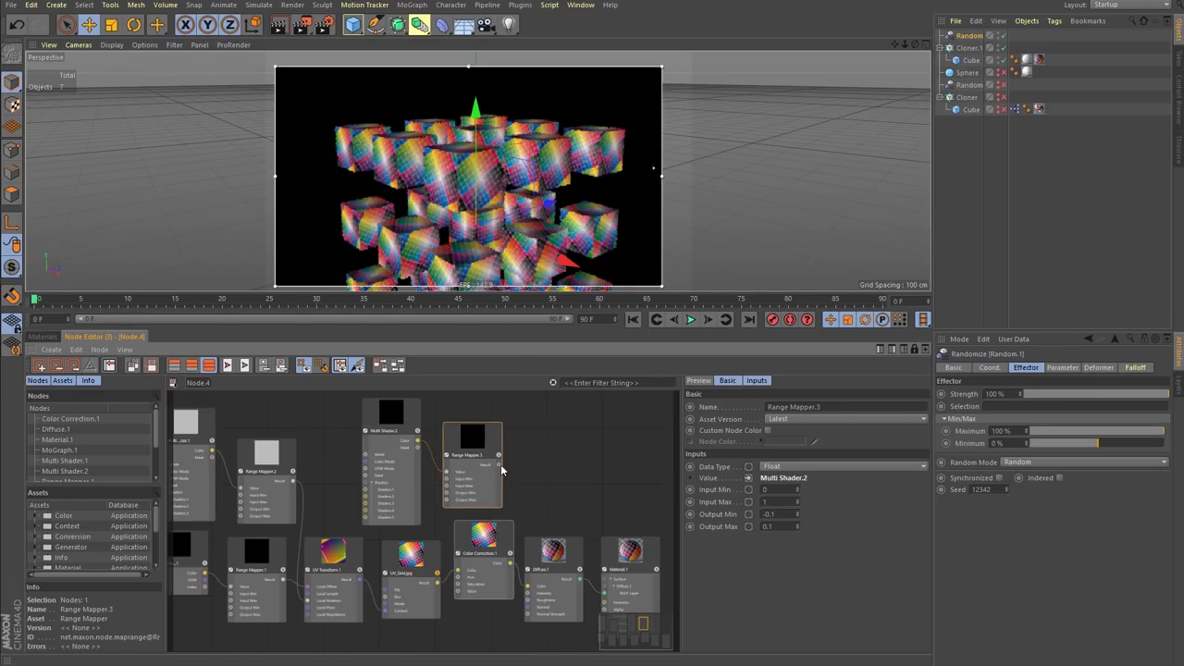
# - Connect the new Range Mapper's Result to the Color Correction's Hue input and nudge both nodes to tidy the wire
pyautogui.moveTo(499, 465); pyautogui.dragTo(460, 578)
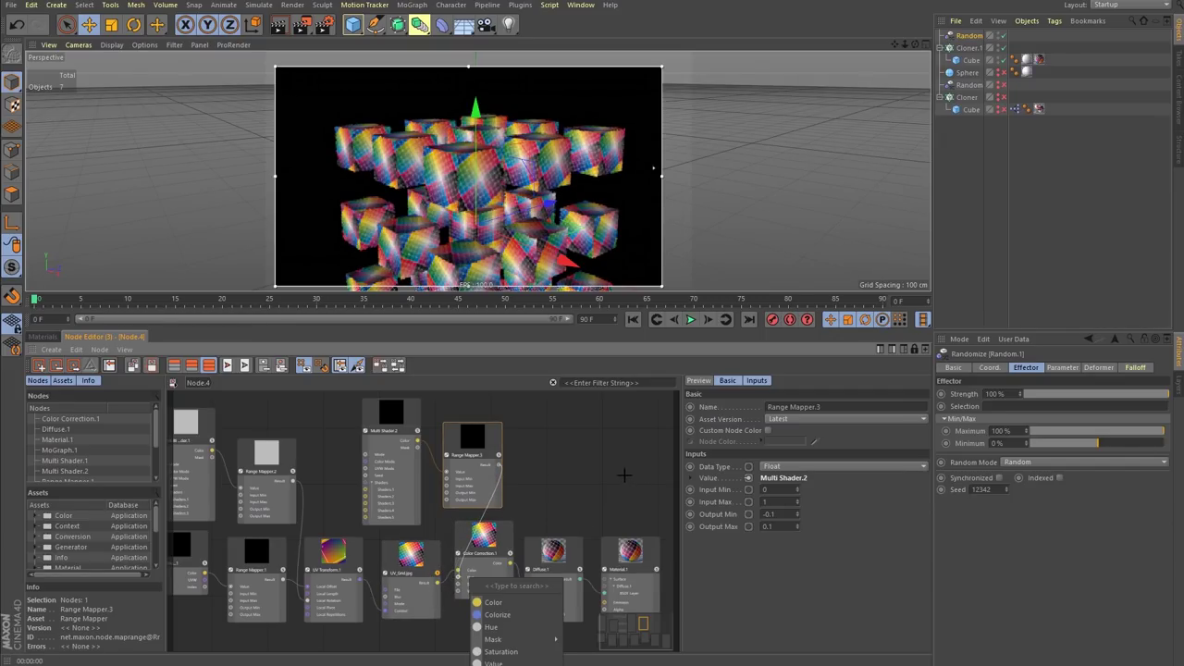
pyautogui.click(510, 629)
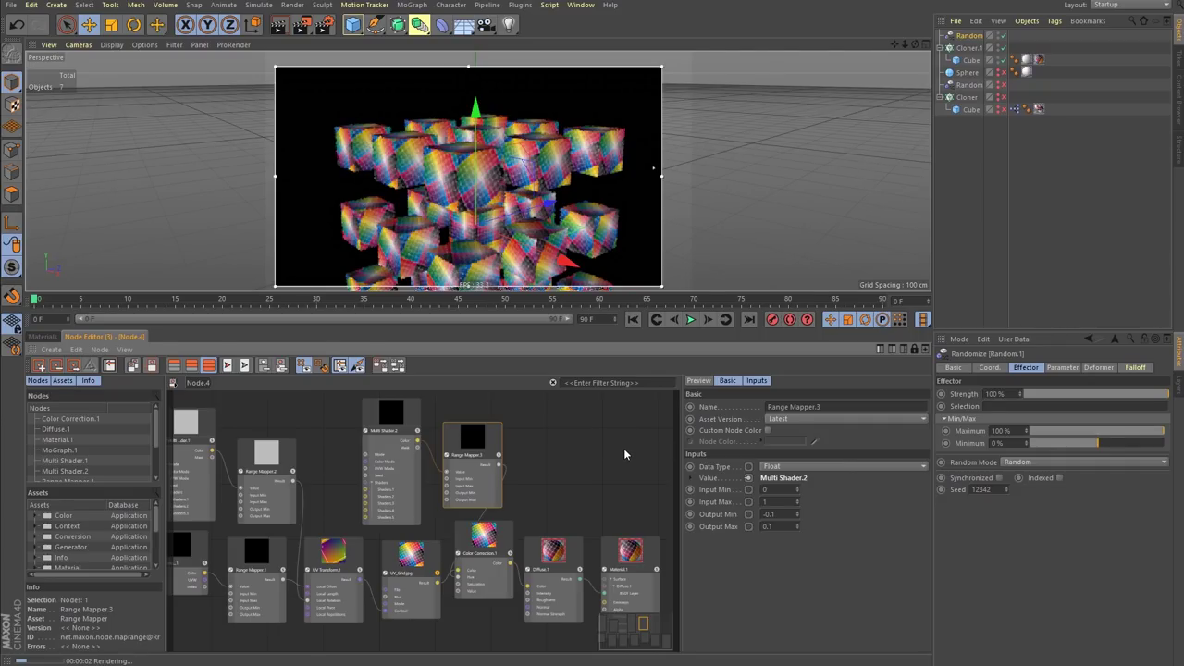
pyautogui.moveTo(495, 445); pyautogui.dragTo(483, 442)
pyautogui.moveTo(506, 547); pyautogui.dragTo(510, 554)
pyautogui.click(482, 452)
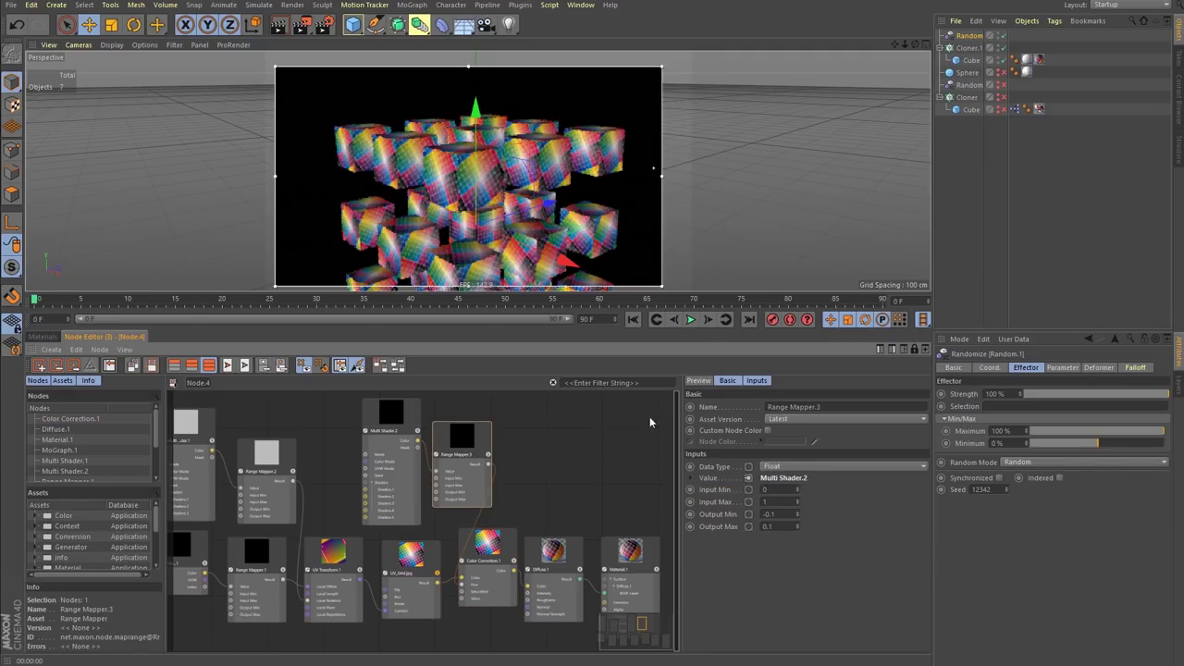
# - Set the hue Range Mapper's Output Min to 0 and its Output Max to 0.5
pyautogui.moveTo(777, 514); pyautogui.dragTo(712, 542)
pyautogui.write('0')
pyautogui.press('BackSpace')
pyautogui.write('0.5')
pyautogui.press('Return')
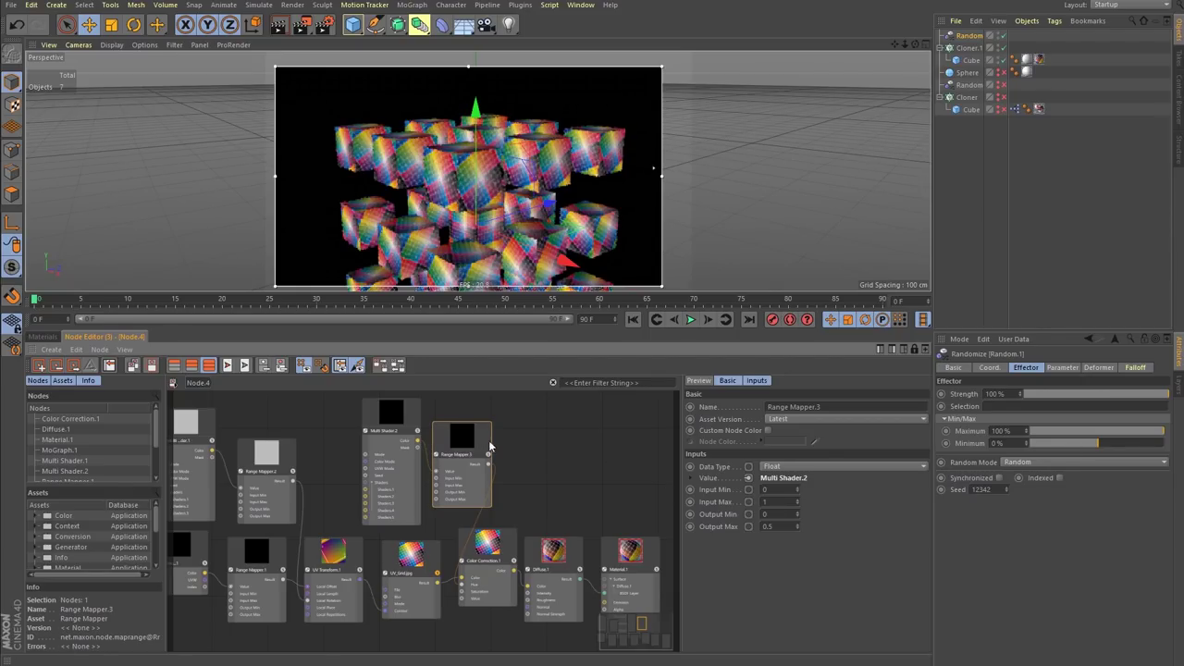
# - Try an Output Max of 1 on the Range Mapper that drives the Color Correction's hue
pyautogui.click(505, 560)
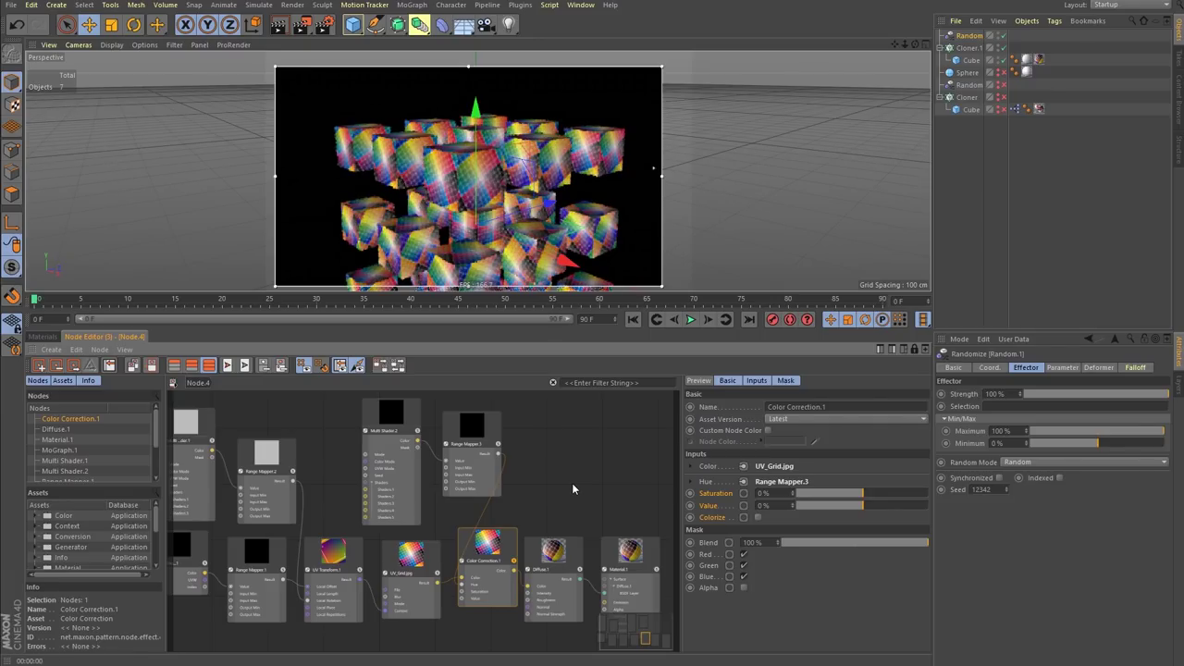
pyautogui.click(462, 455)
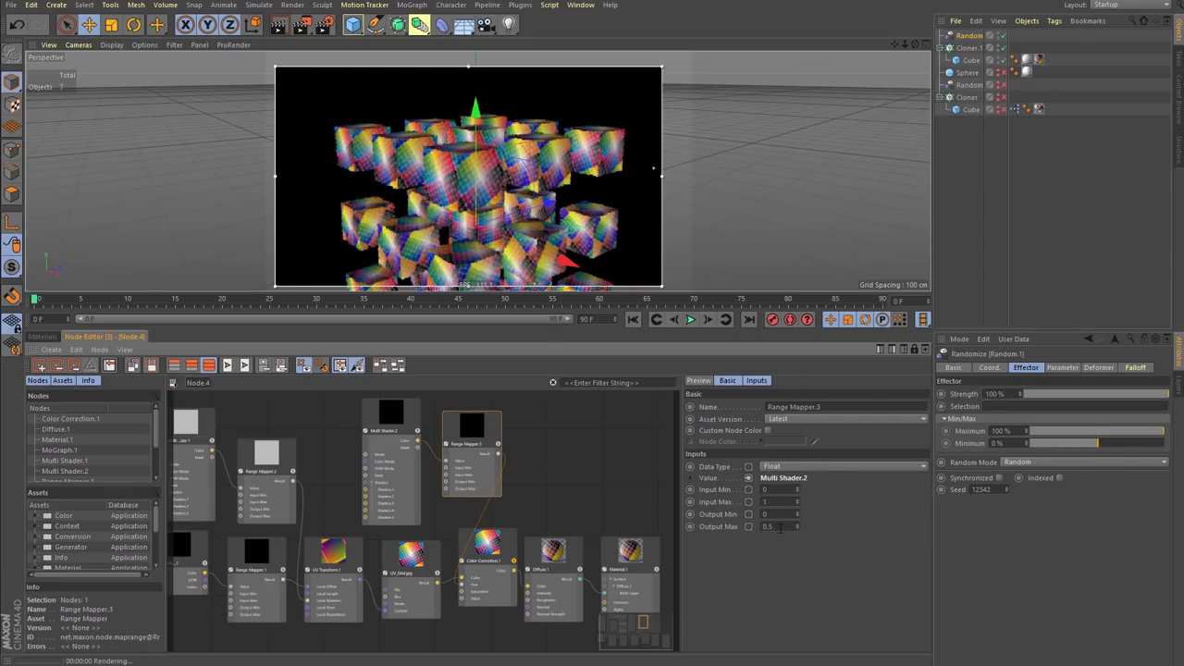
pyautogui.moveTo(780, 528); pyautogui.dragTo(736, 535)
pyautogui.write('1')
pyautogui.press('Return')
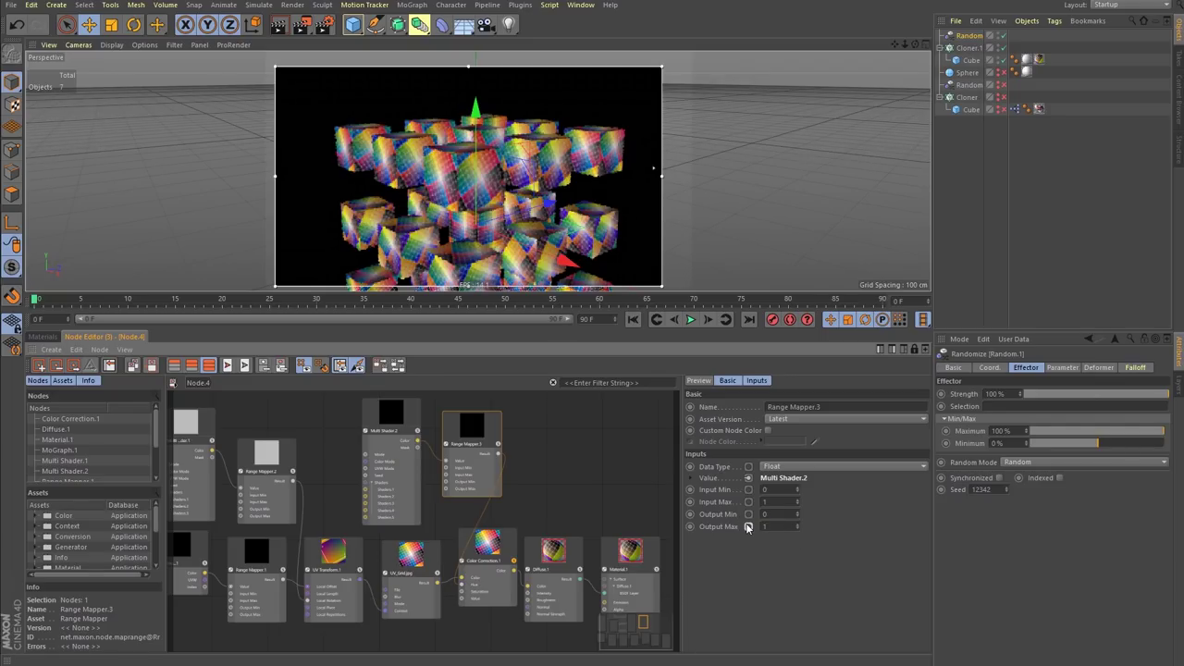
# - Change the random Seed of the Multi Shader copy that feeds the hue Range Mapper
pyautogui.click(408, 418)
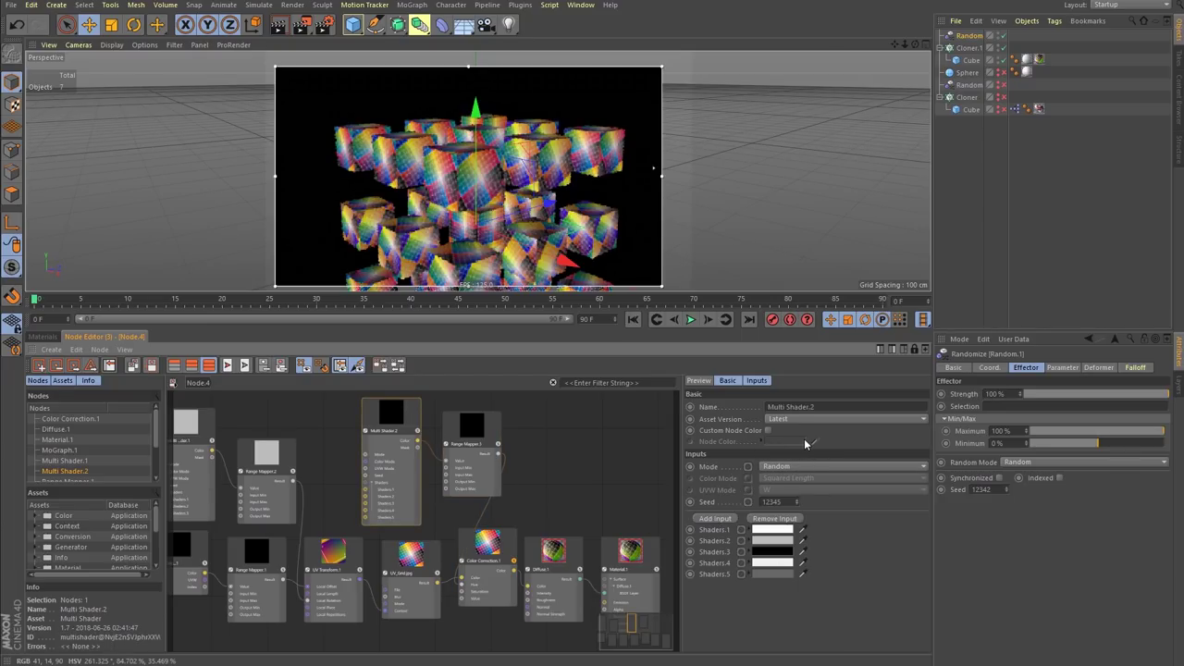
pyautogui.click(796, 501)
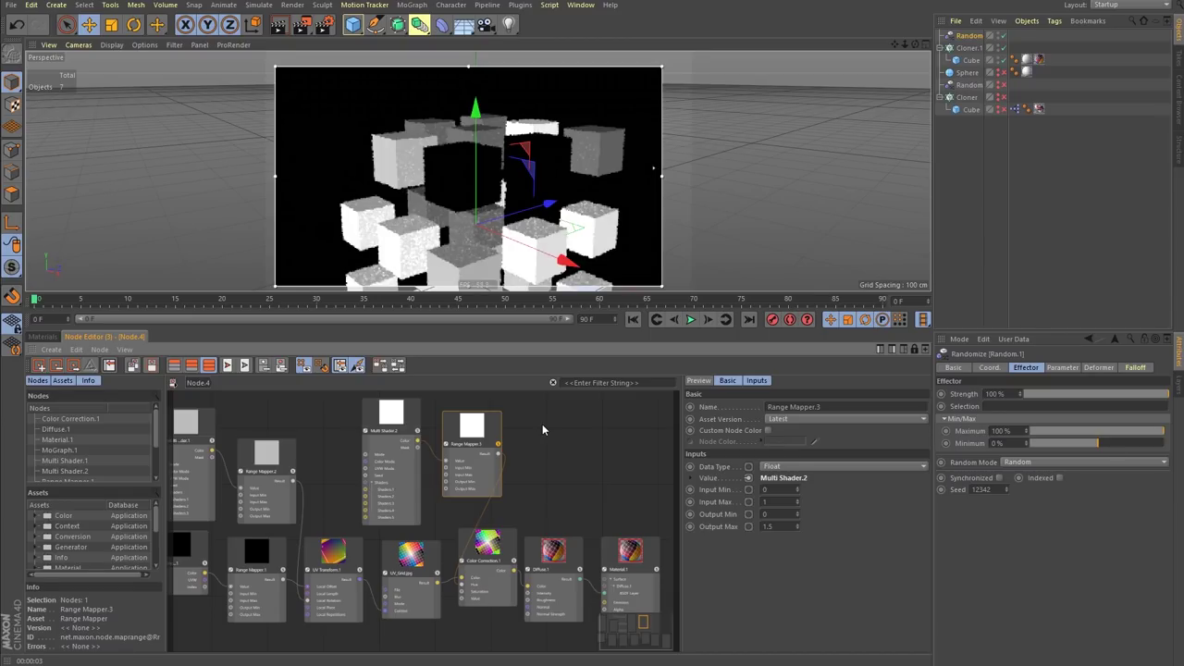
# - Set the hue Range Mapper's Output Max to 0.2 and Output Min to -0.2, and select the Color Correction node to preview the cubes
pyautogui.click(507, 552)
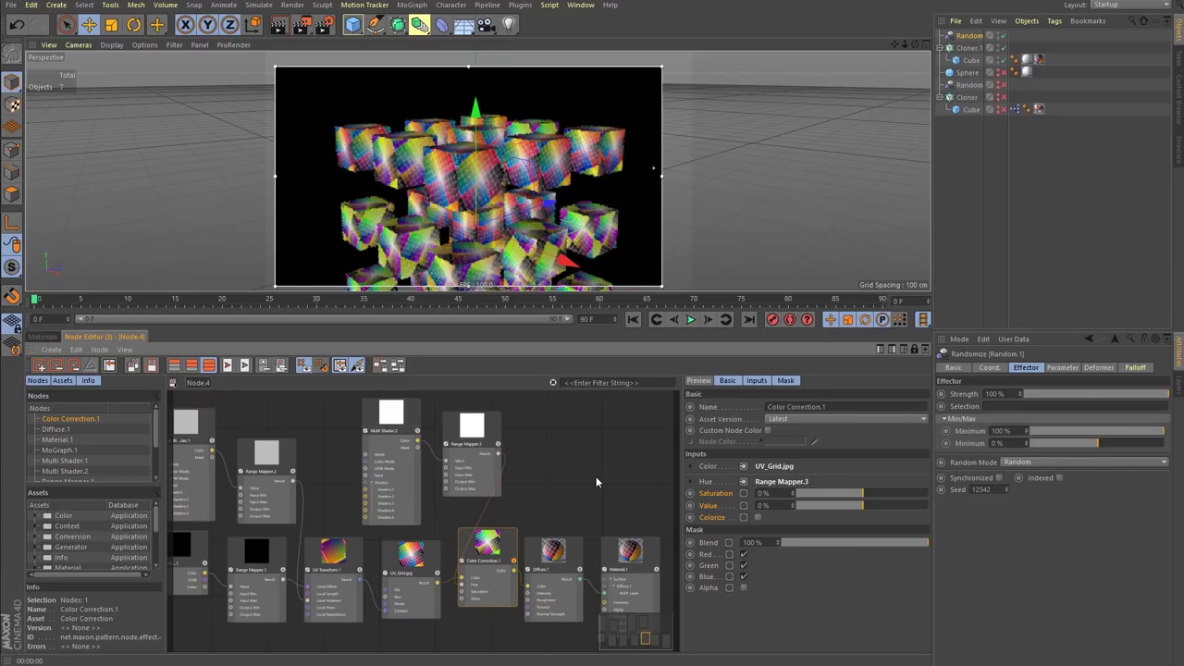
pyautogui.click(493, 432)
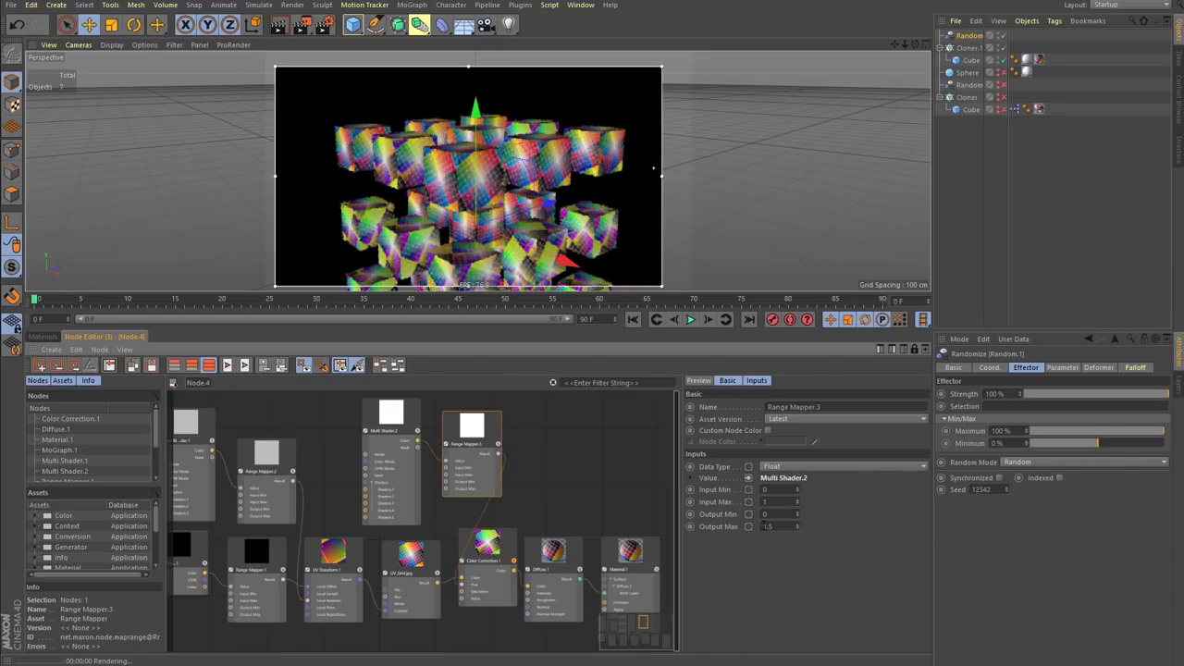
pyautogui.click(767, 526)
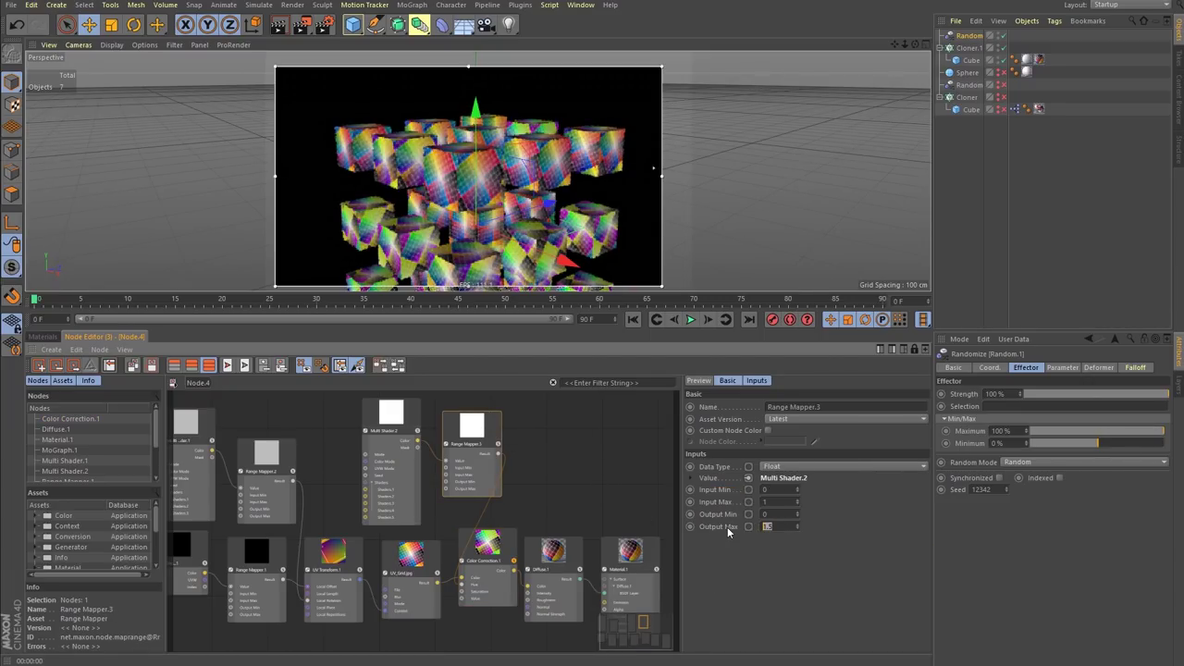
pyautogui.write('0.2')
pyautogui.press('Return')
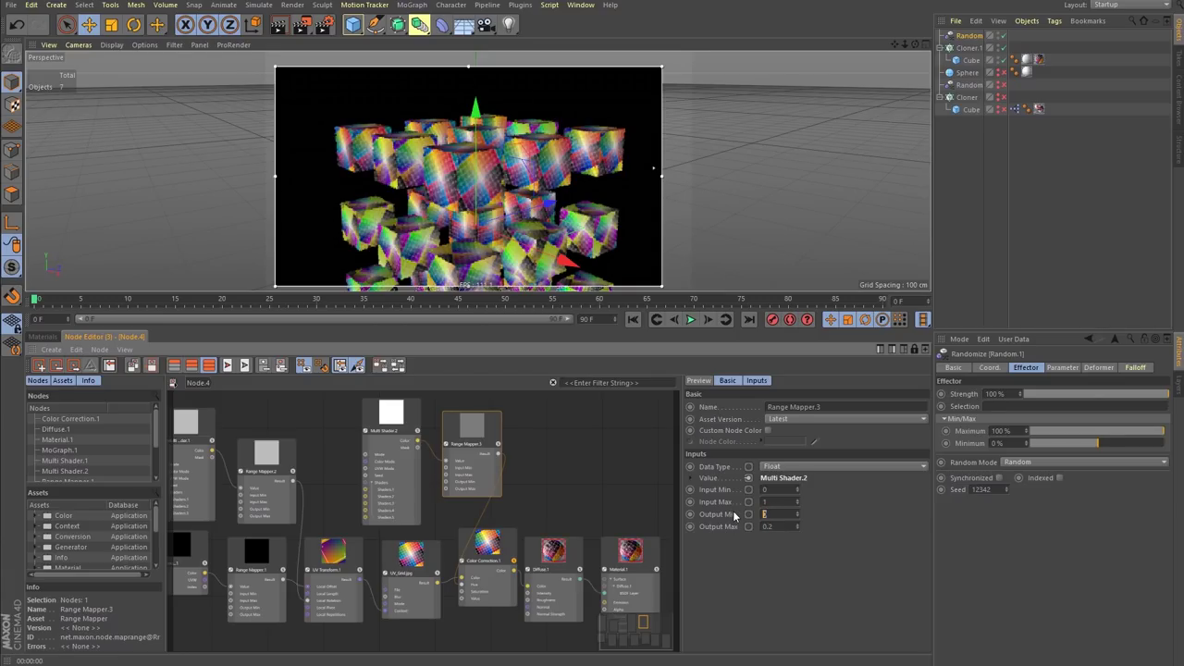
pyautogui.press('BackSpace')
pyautogui.write('-0.2')
pyautogui.press('Return')
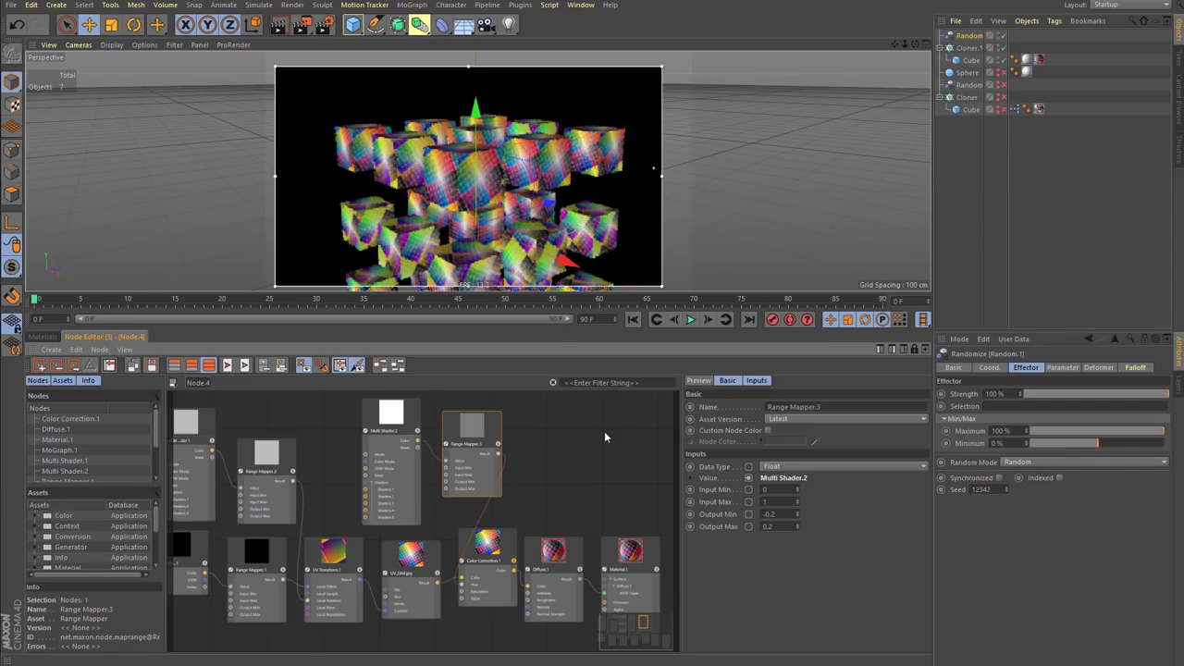
pyautogui.click(509, 541)
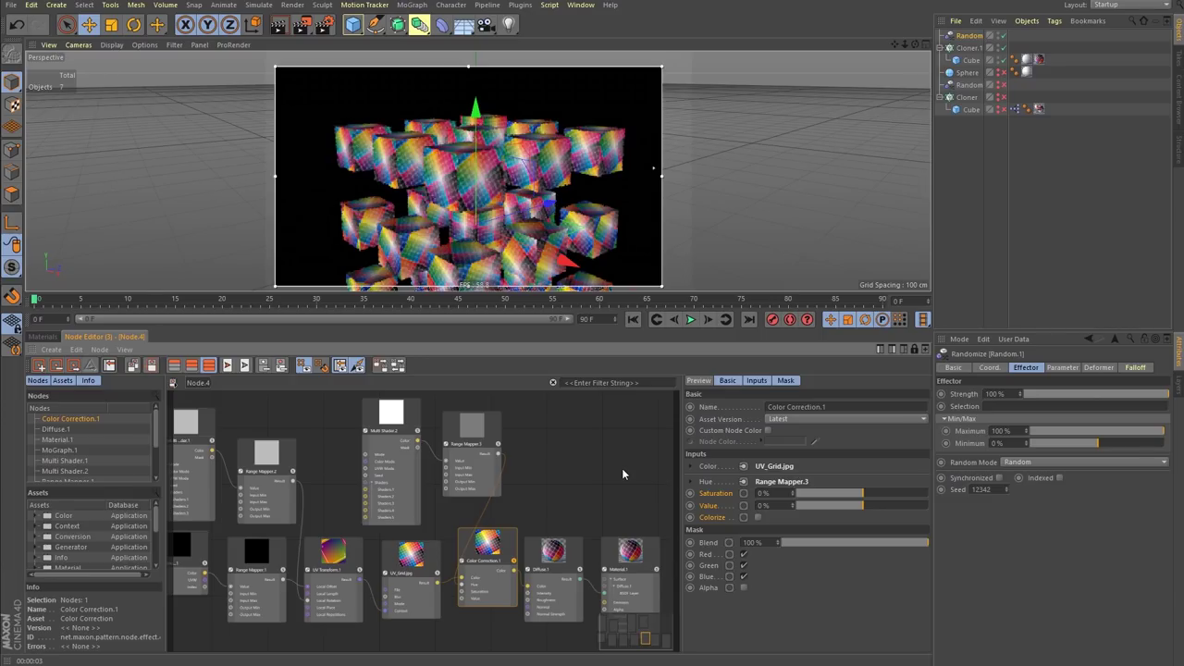
# - Shift the hue Multi Shader and its Range Mapper together, automatically lay out all nodes in the graph, and clear the selection
pyautogui.click(578, 450)
pyautogui.moveTo(415, 440); pyautogui.dragTo(355, 456)
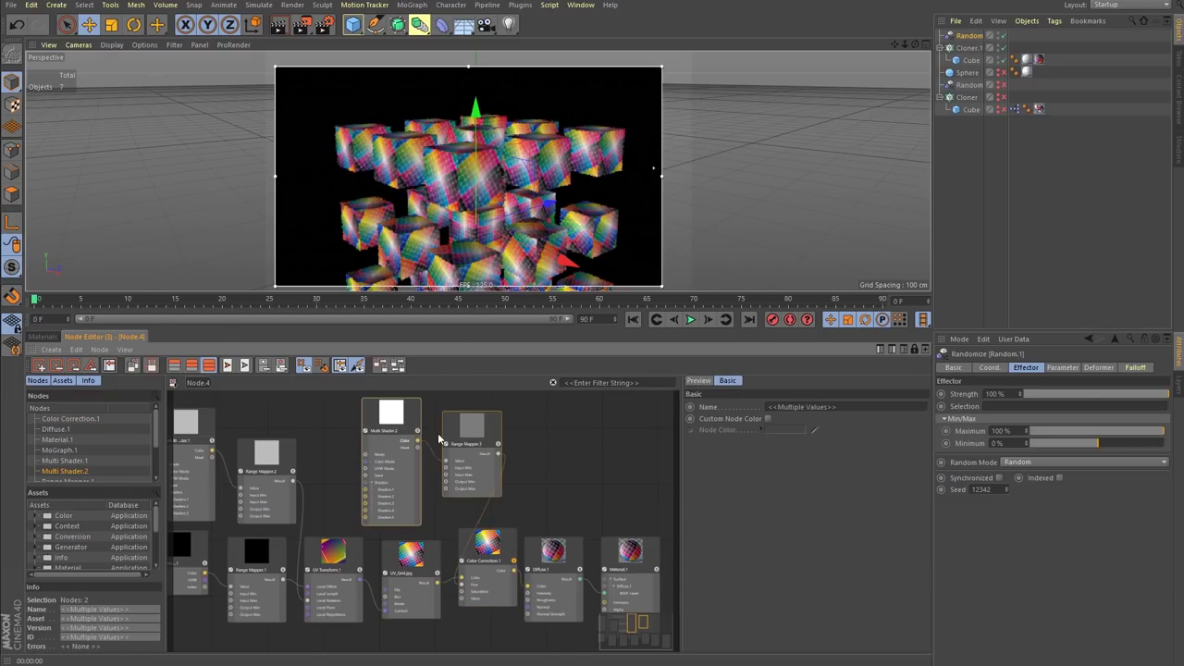
pyautogui.moveTo(467, 437); pyautogui.dragTo(425, 416)
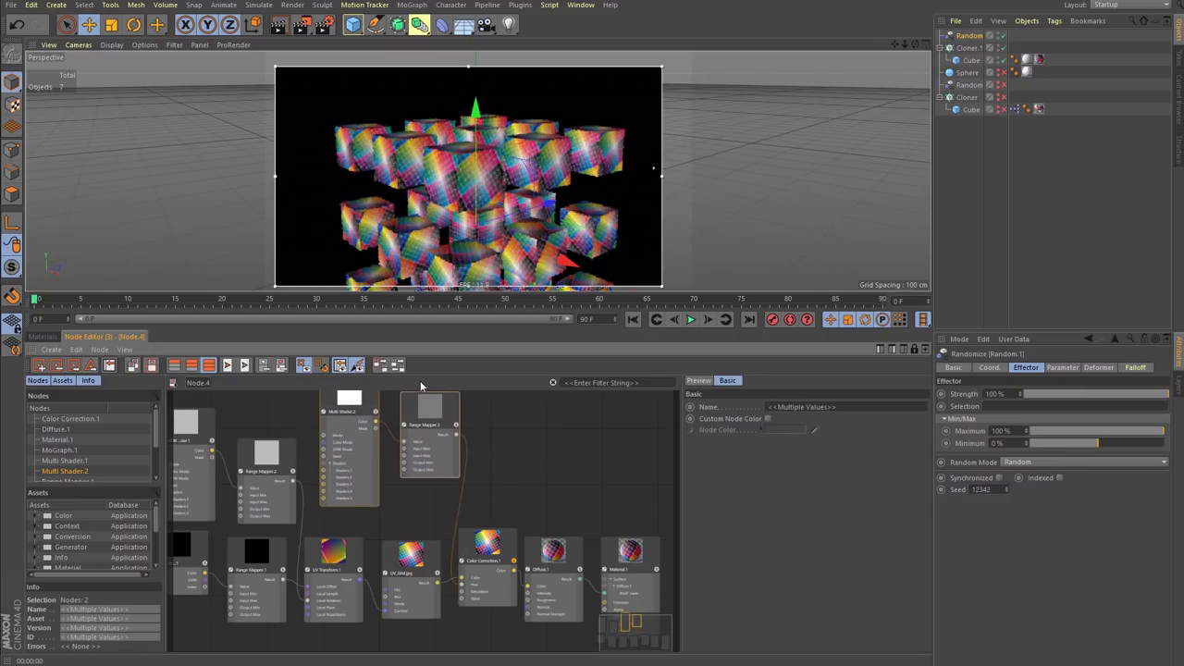
pyautogui.click(399, 365)
pyautogui.scroll(-2, 561, 505)
pyautogui.scroll(-3, 561, 508)
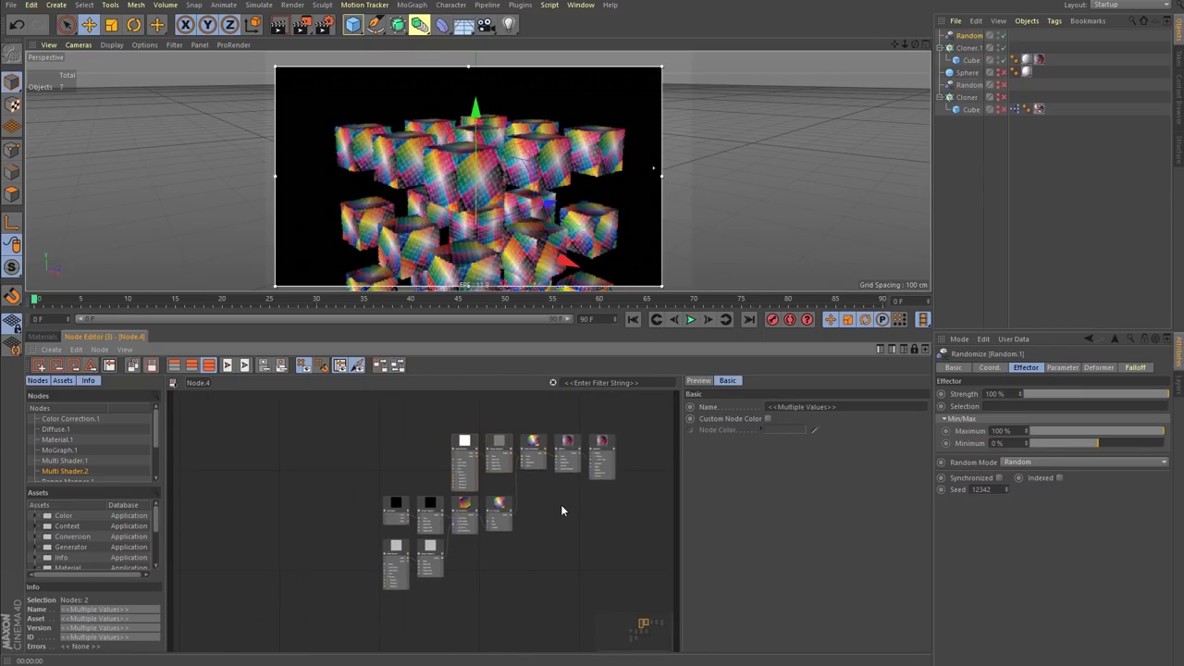
pyautogui.scroll(3, 564, 508)
pyautogui.moveTo(581, 506); pyautogui.dragTo(543, 615, button='middle')
pyautogui.scroll(2, 584, 501)
pyautogui.scroll(2, 491, 484)
pyautogui.moveTo(475, 484); pyautogui.dragTo(477, 369, button='middle')
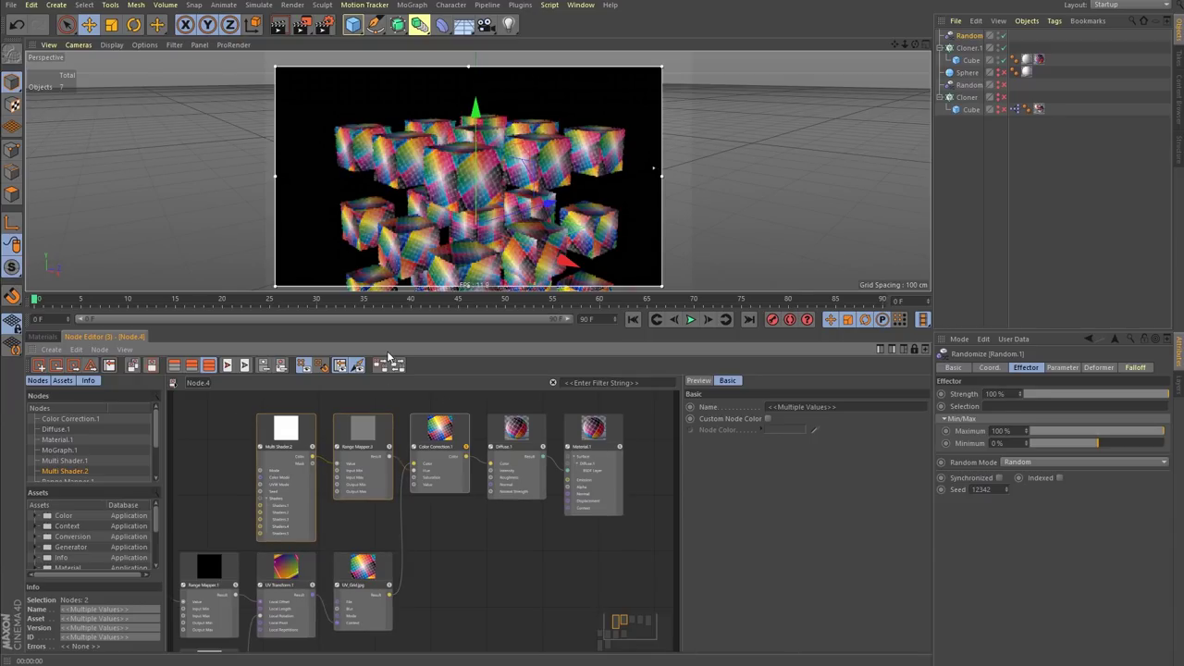
pyautogui.click(522, 554)
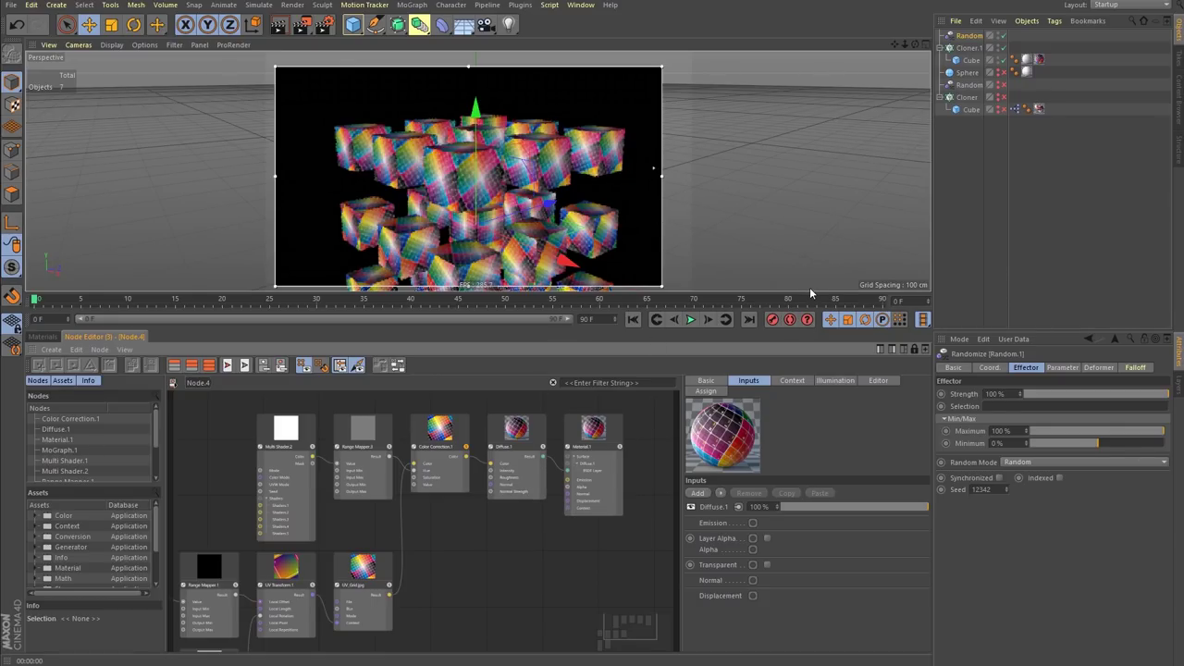
# - Enlarge the Node Editor area by shrinking the viewport, and bring the whole node graph into view
pyautogui.moveTo(807, 293); pyautogui.dragTo(807, 218)
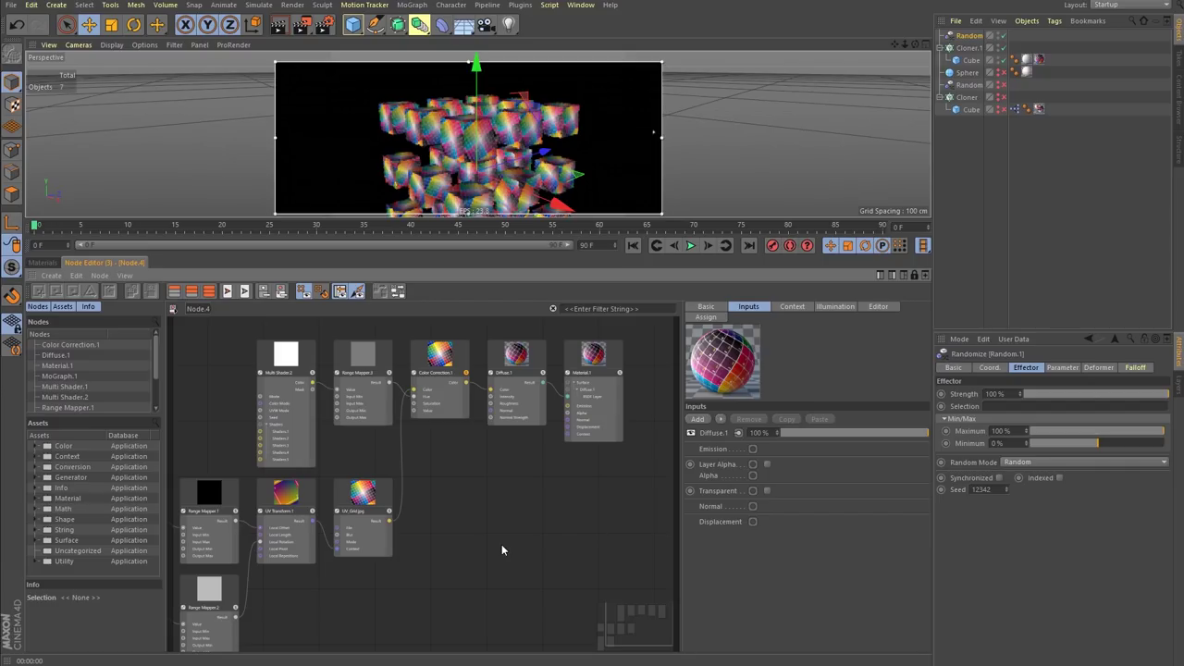
pyautogui.scroll(-4, 478, 546)
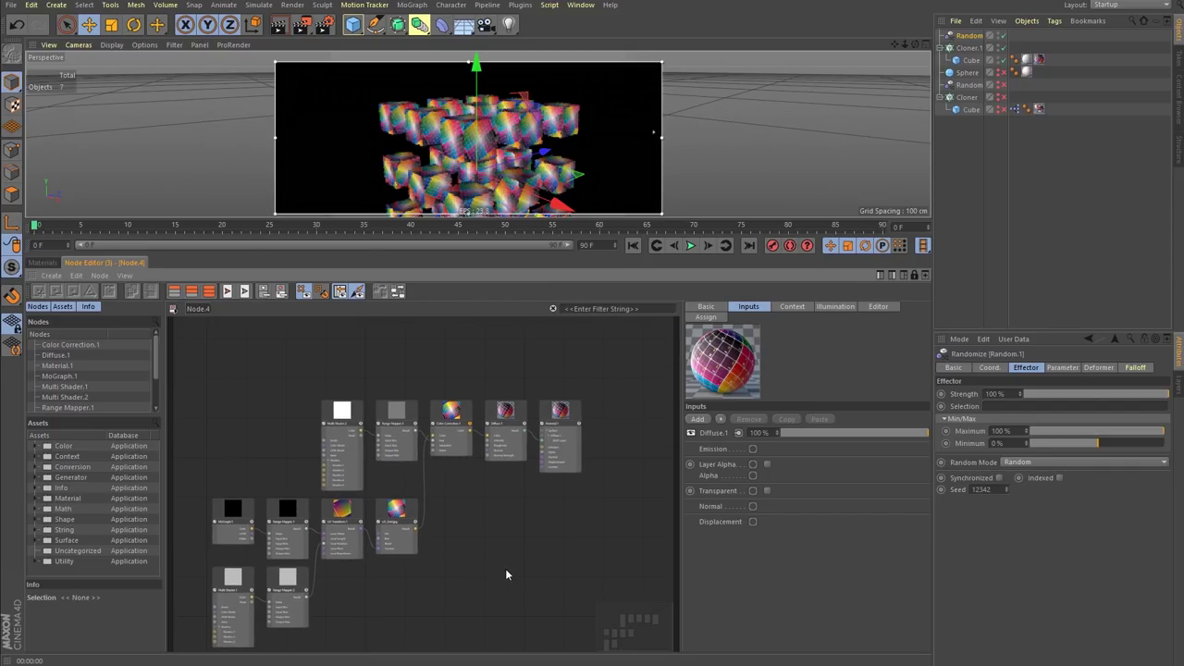
pyautogui.scroll(5, 472, 576)
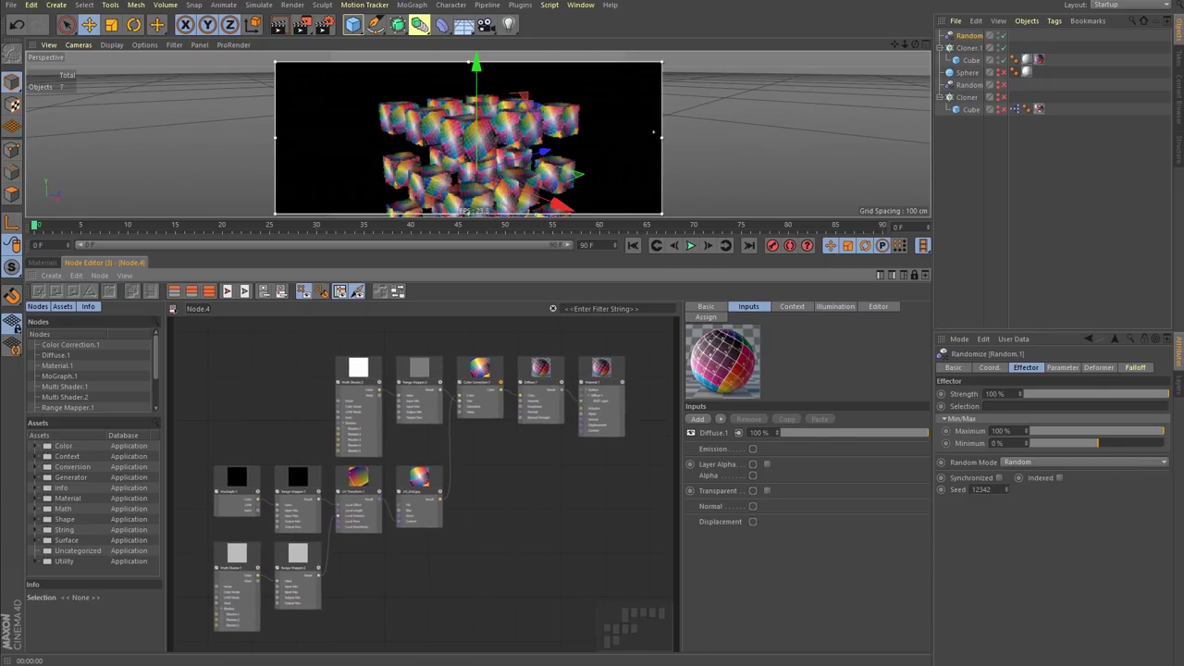
pyautogui.moveTo(514, 558); pyautogui.dragTo(536, 561, button='middle')
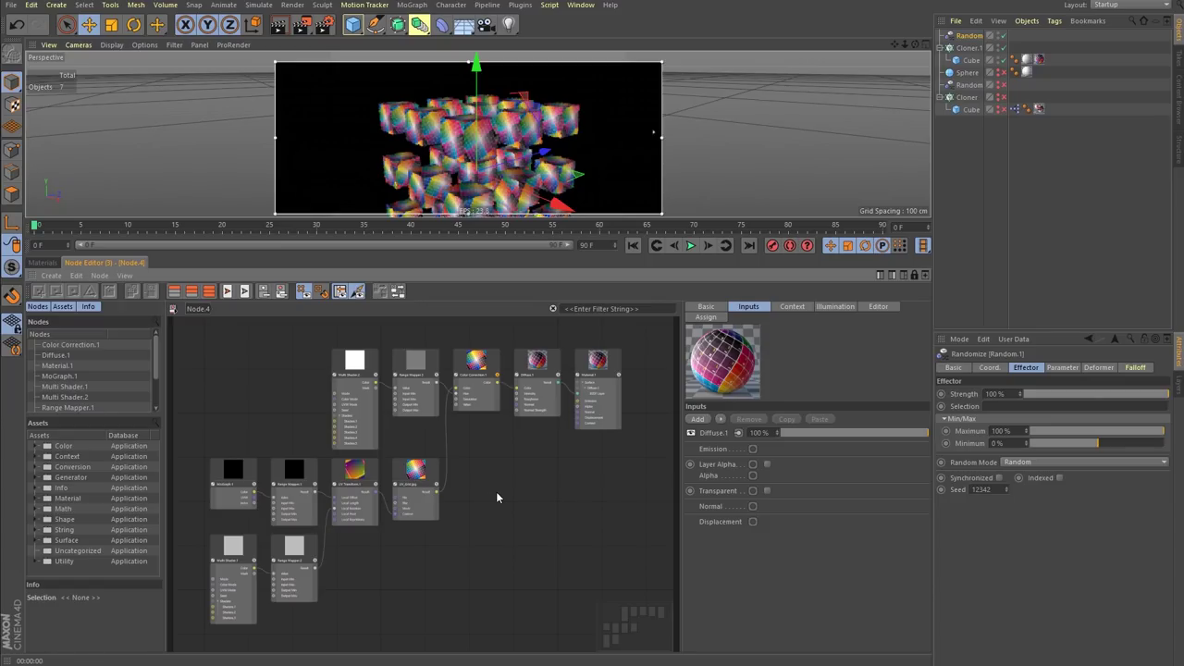
pyautogui.click(428, 481)
pyautogui.click(436, 493)
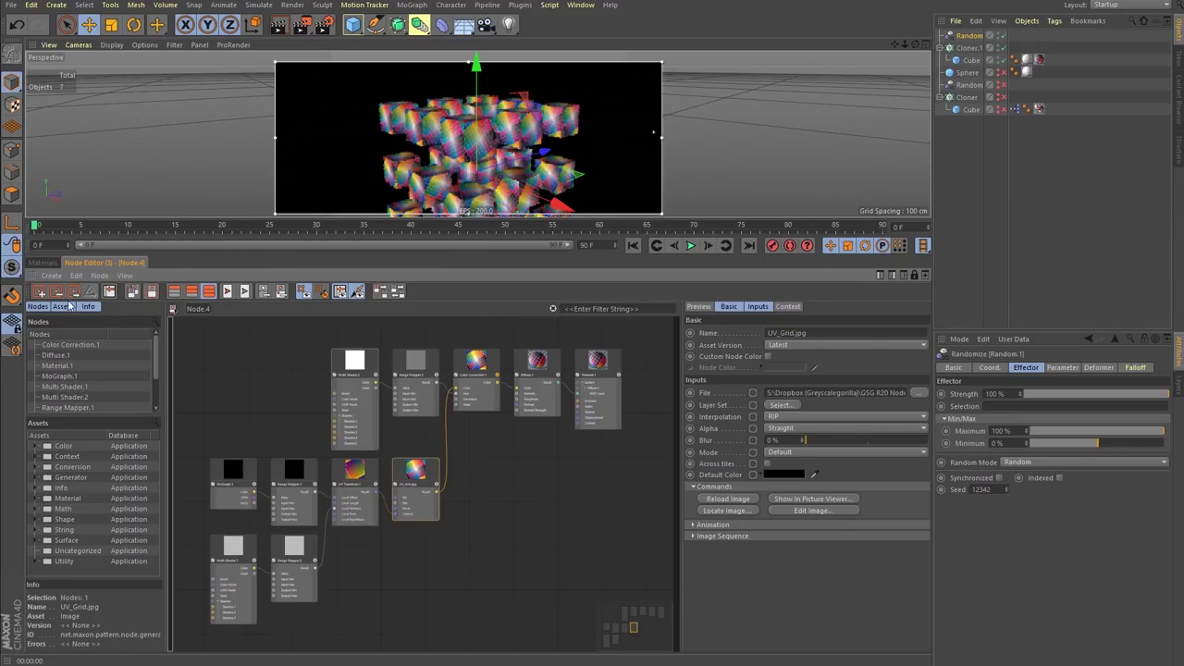
pyautogui.click(51, 276)
pyautogui.moveTo(77, 278)
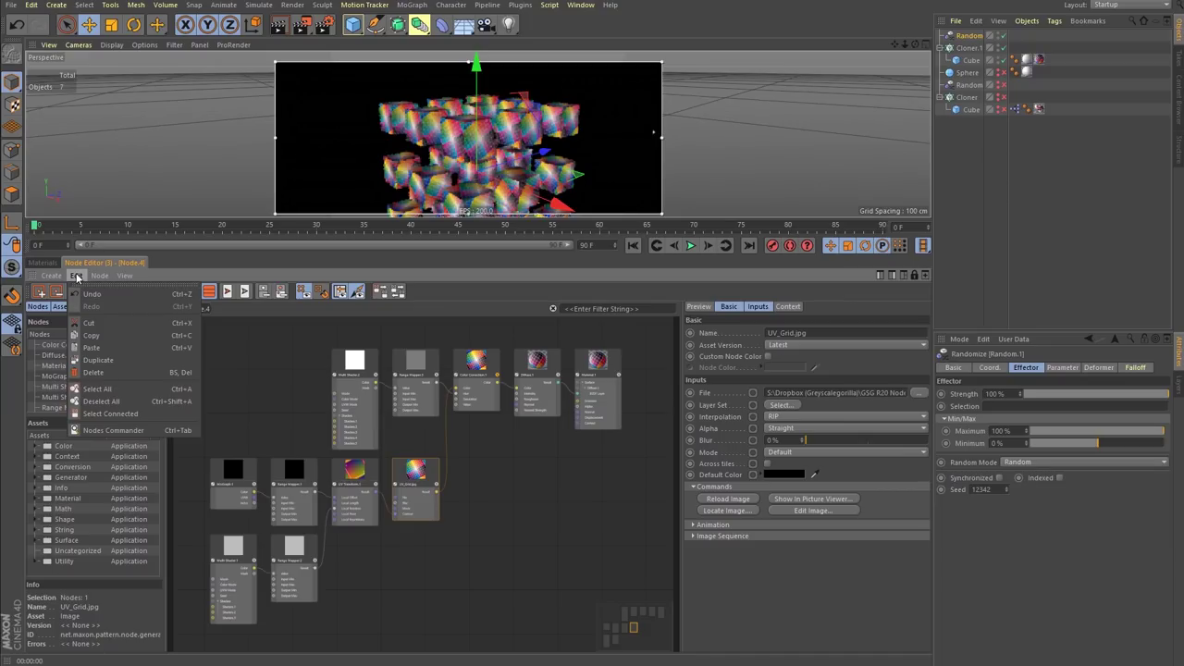
pyautogui.click(578, 545)
pyautogui.click(488, 528)
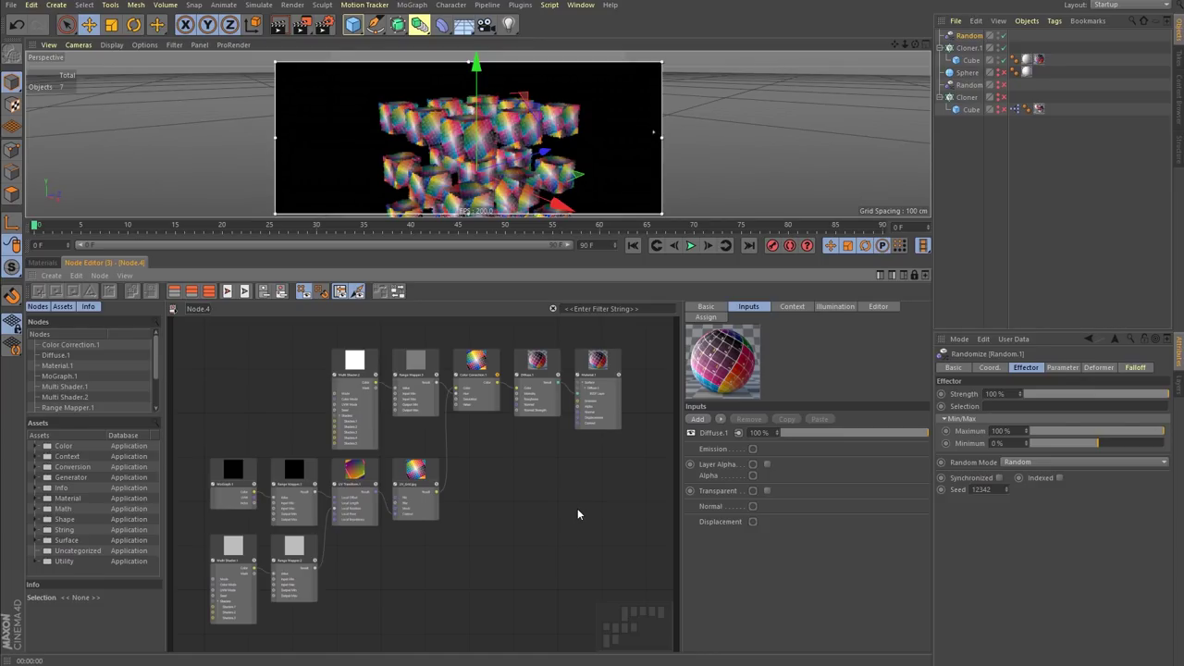
pyautogui.click(43, 263)
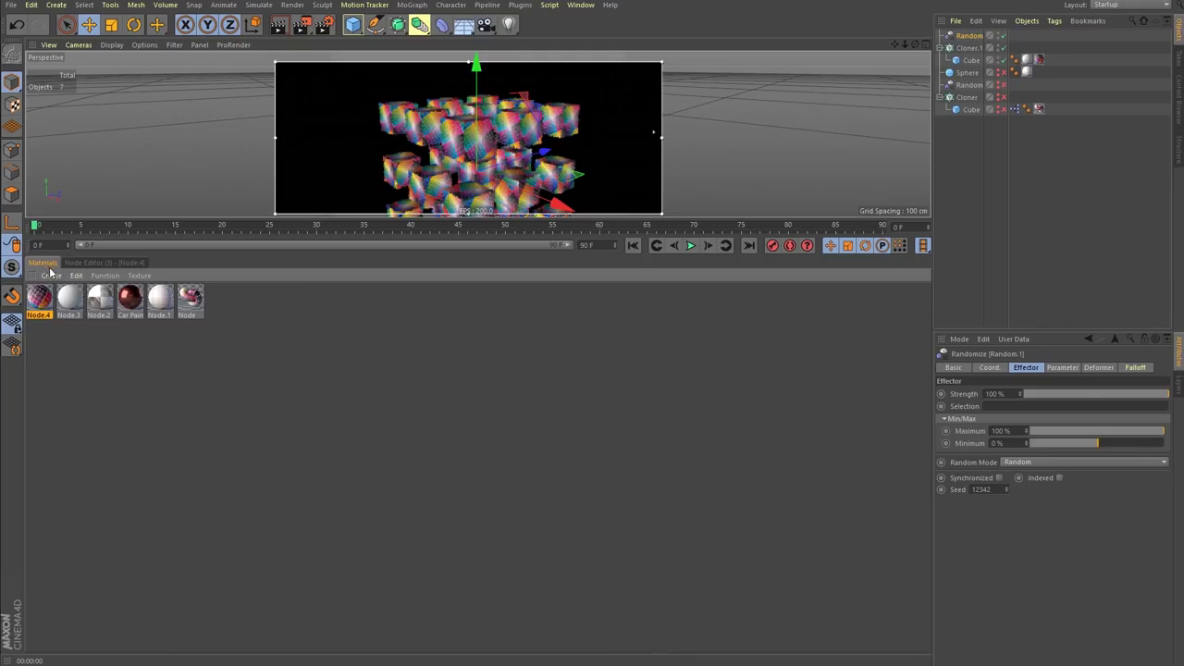
pyautogui.doubleClick(130, 300)
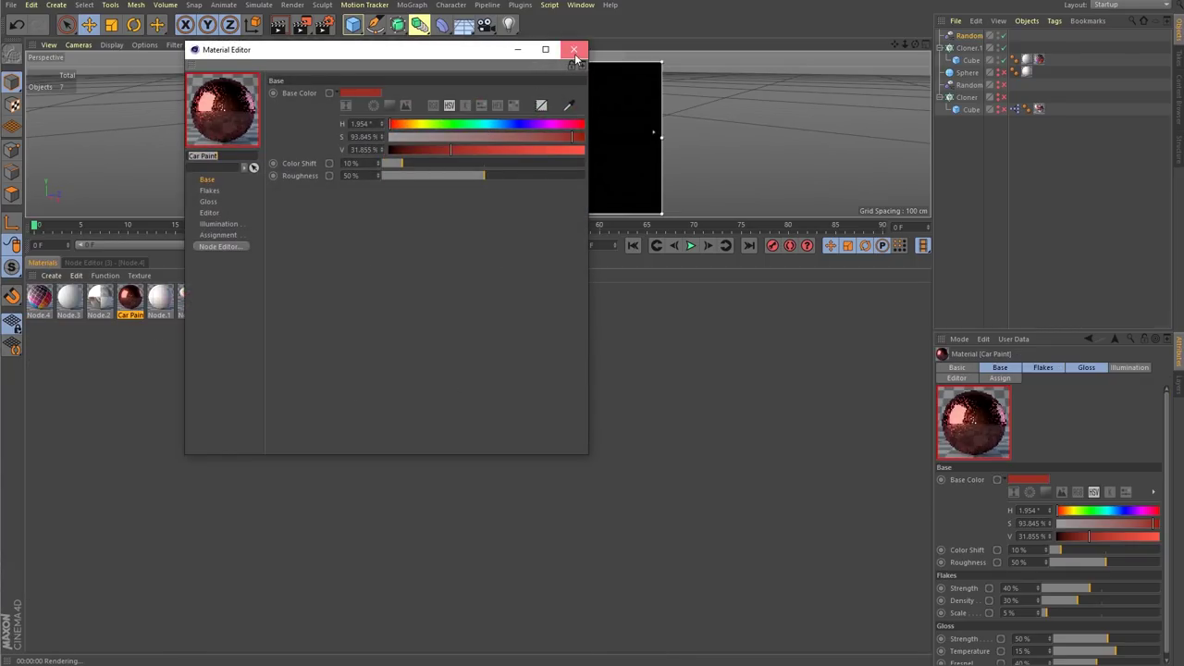
pyautogui.click(574, 50)
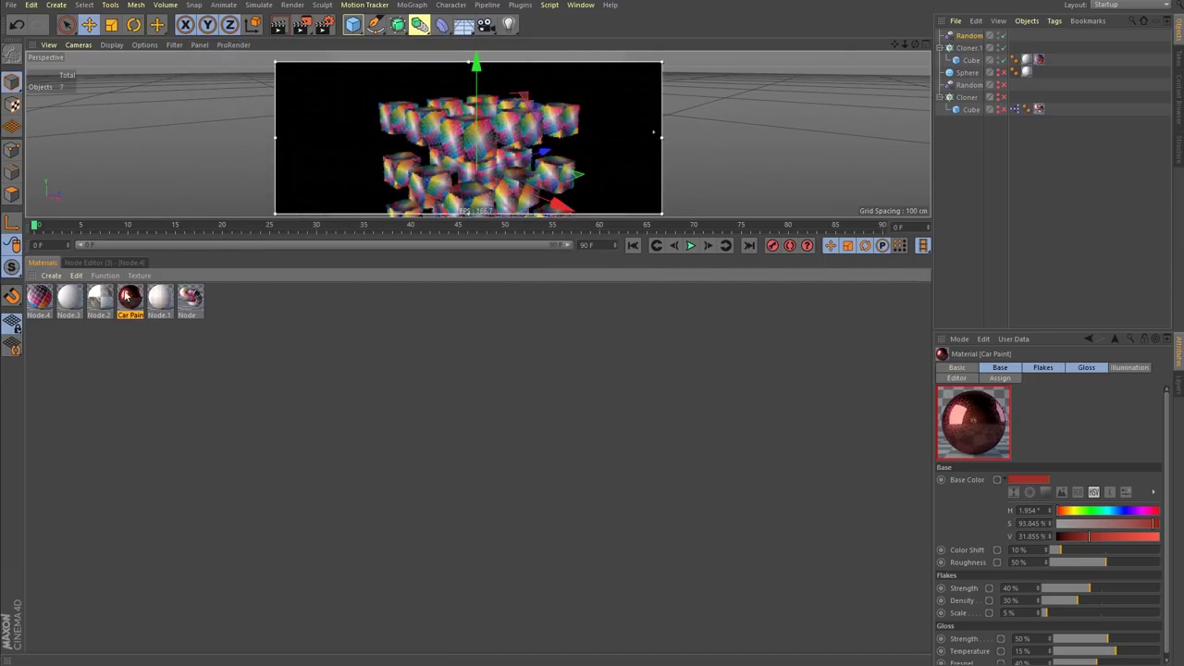
pyautogui.click(105, 263)
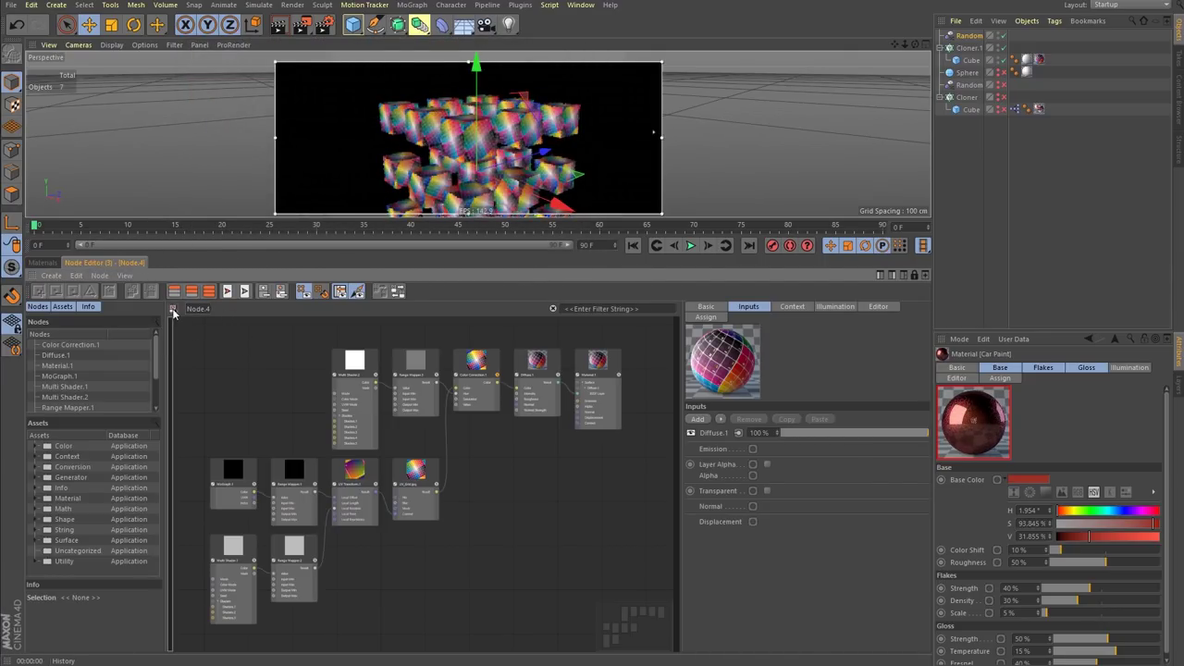
pyautogui.click(173, 311)
pyautogui.click(173, 311)
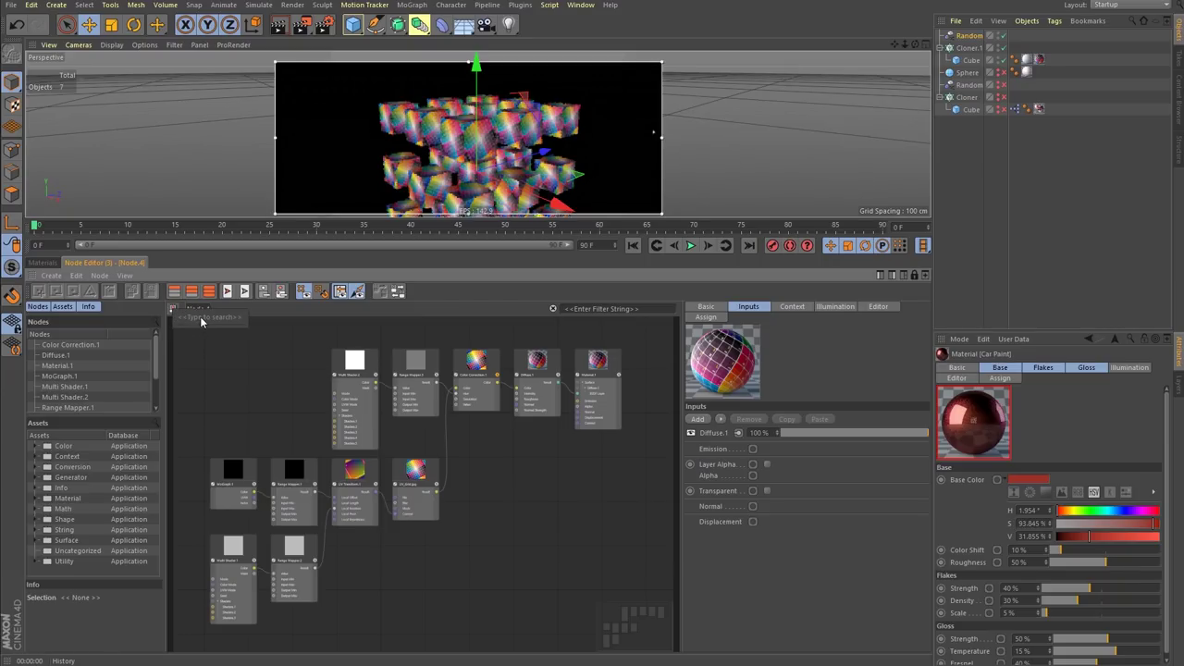
pyautogui.click(48, 263)
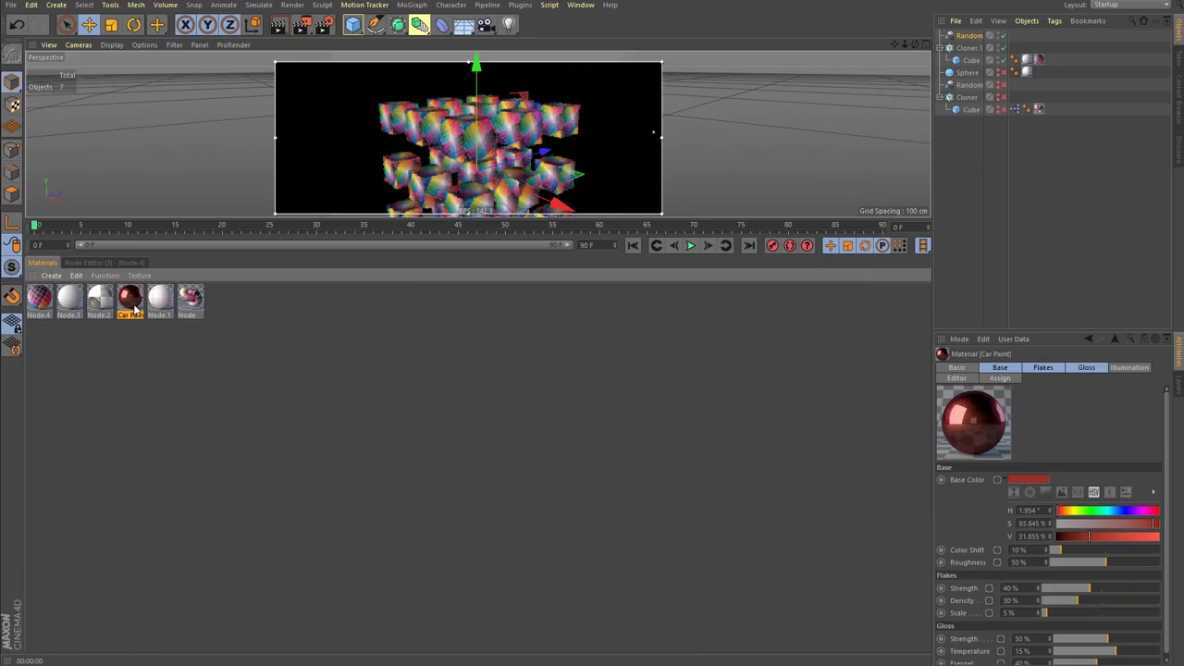
# - Open the Car Paint material in its own Node Editor and move its node to the middle of the graph
pyautogui.doubleClick(135, 309)
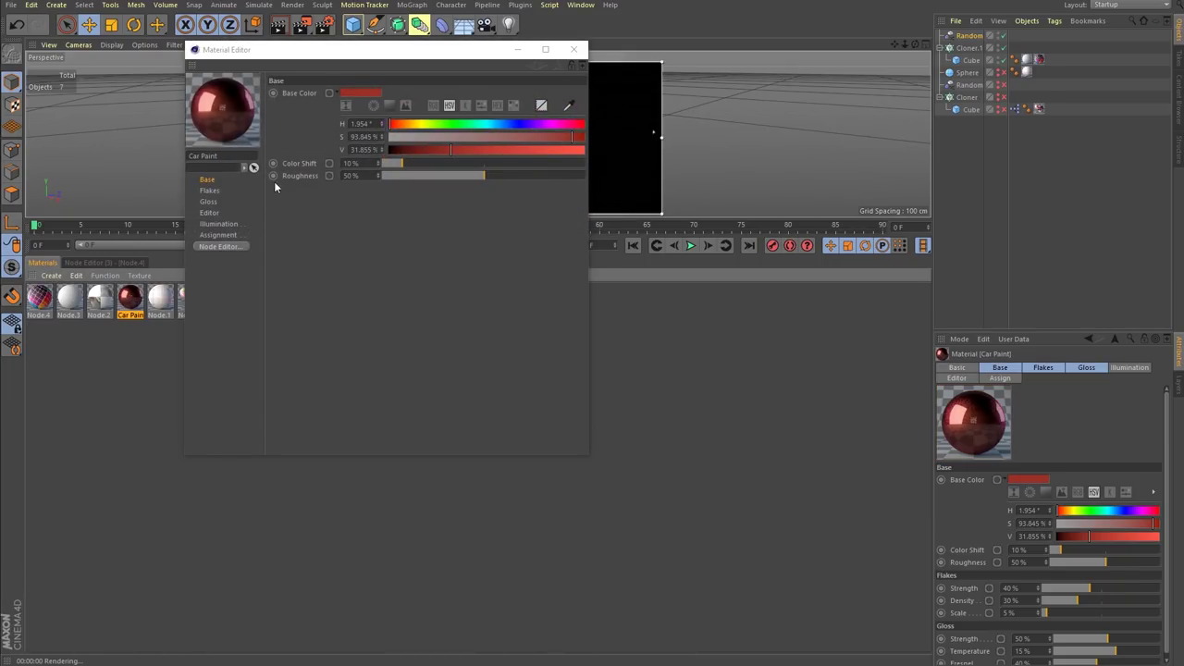
pyautogui.click(230, 244)
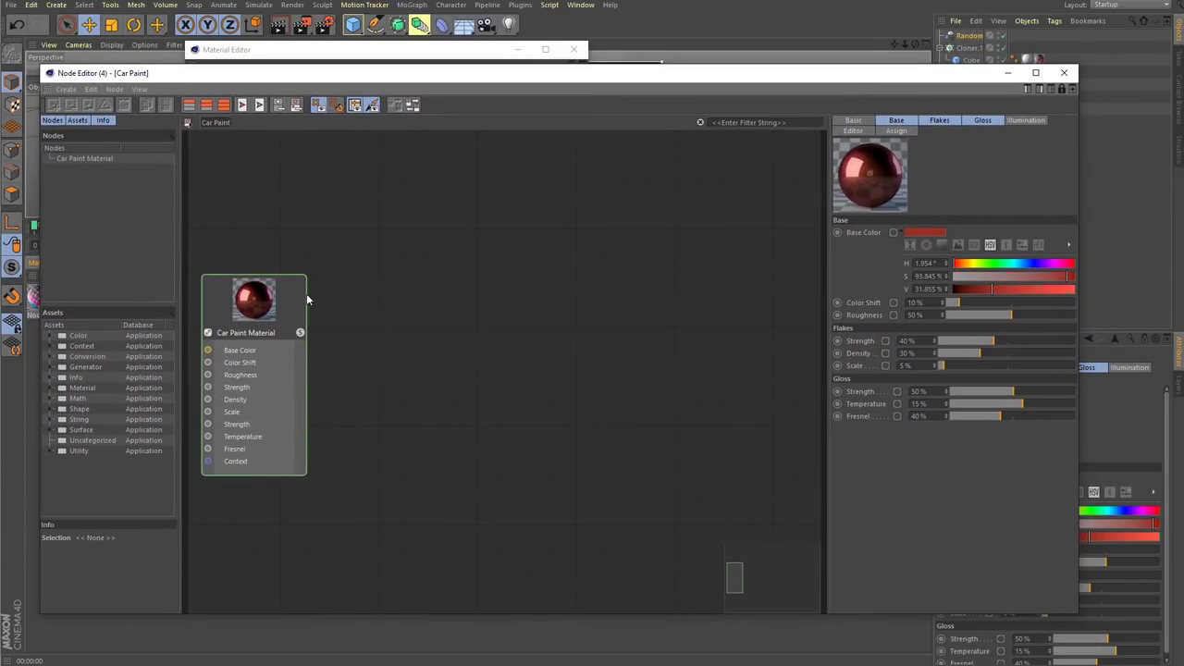
pyautogui.moveTo(304, 298)
pyautogui.mouseDown()
pyautogui.moveTo(587, 280)
pyautogui.moveTo(612, 266)
pyautogui.mouseUp()
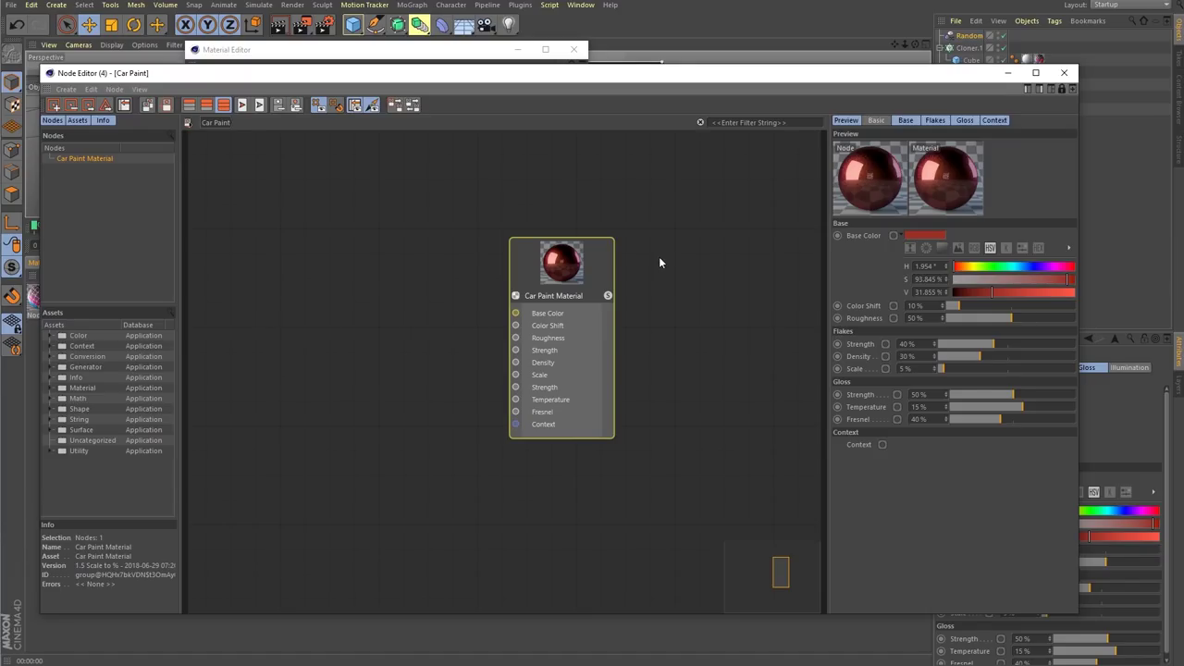
# - Open the Car Paint Material node's asset for editing and bring its inner group node into view
pyautogui.rightClick(601, 265)
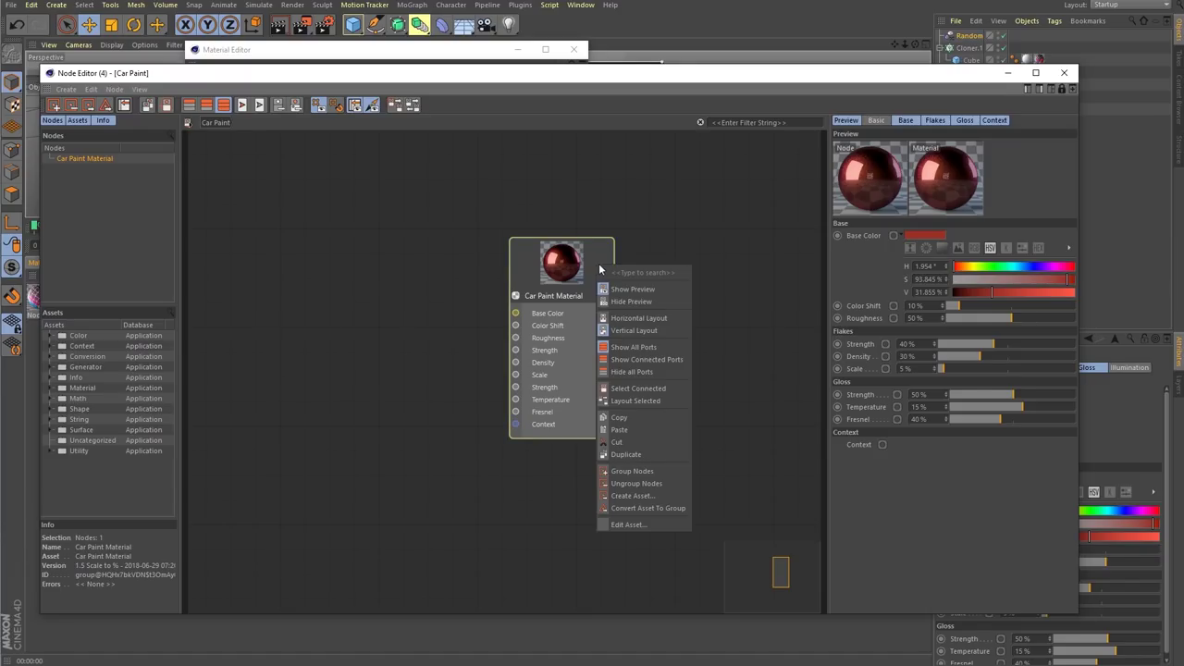
pyautogui.click(646, 524)
pyautogui.moveTo(913, 507)
pyautogui.mouseDown()
pyautogui.moveTo(383, 180)
pyautogui.moveTo(320, 162)
pyautogui.mouseUp()
pyautogui.scroll(-4, 543, 314)
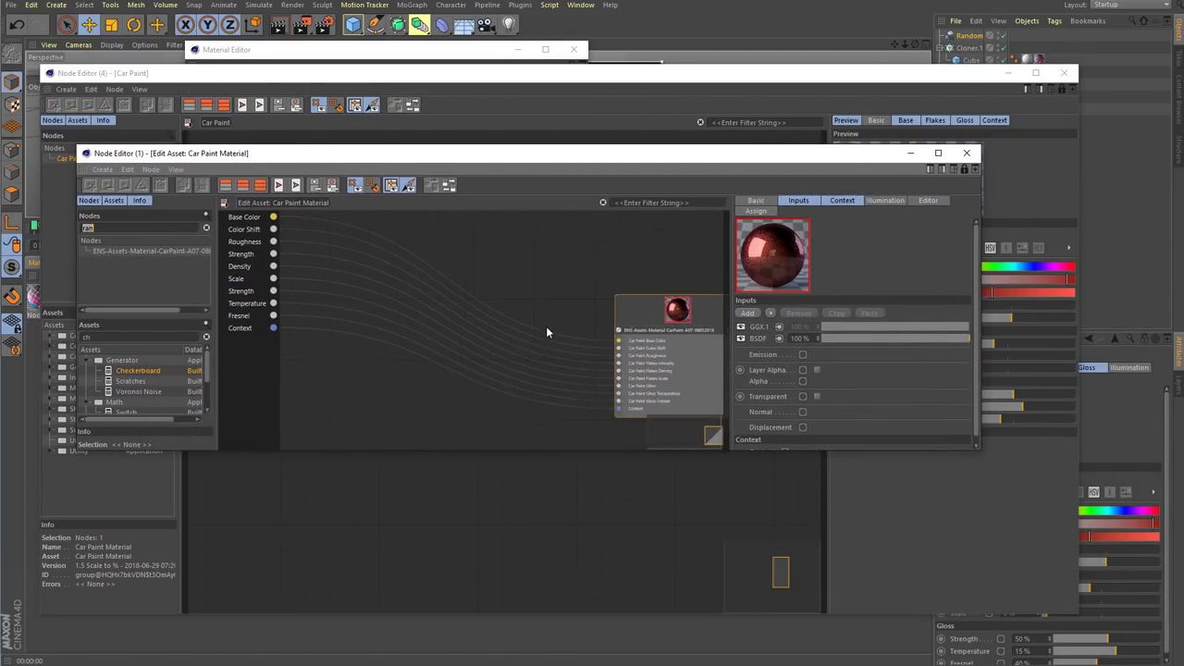
pyautogui.moveTo(605, 433); pyautogui.dragTo(470, 387, button='middle')
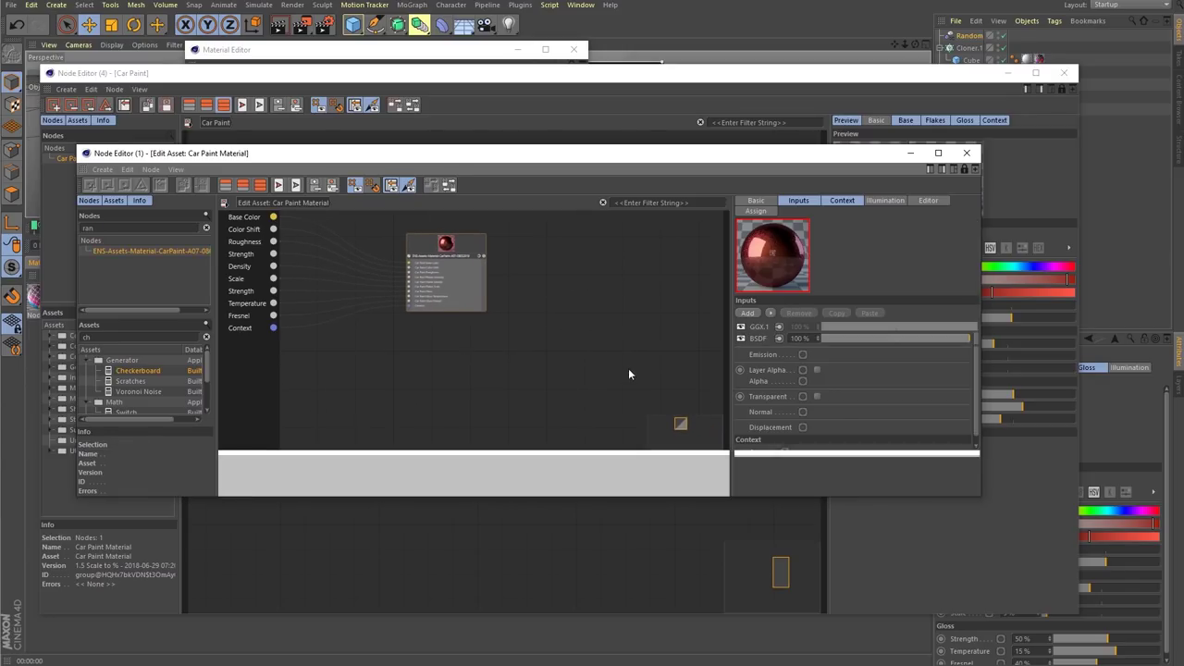
# - Inspect the inner car paint group's parameter definitions in the Resource Editor, and close that editor
pyautogui.click(474, 256)
pyautogui.rightClick(479, 245)
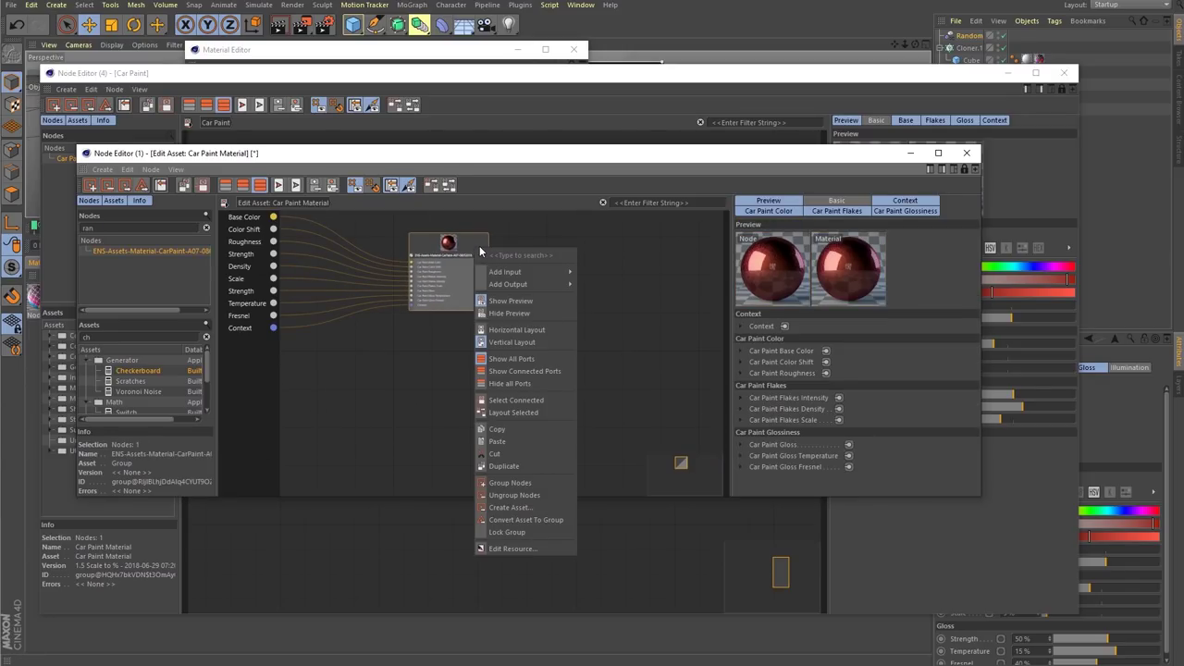
pyautogui.click(553, 548)
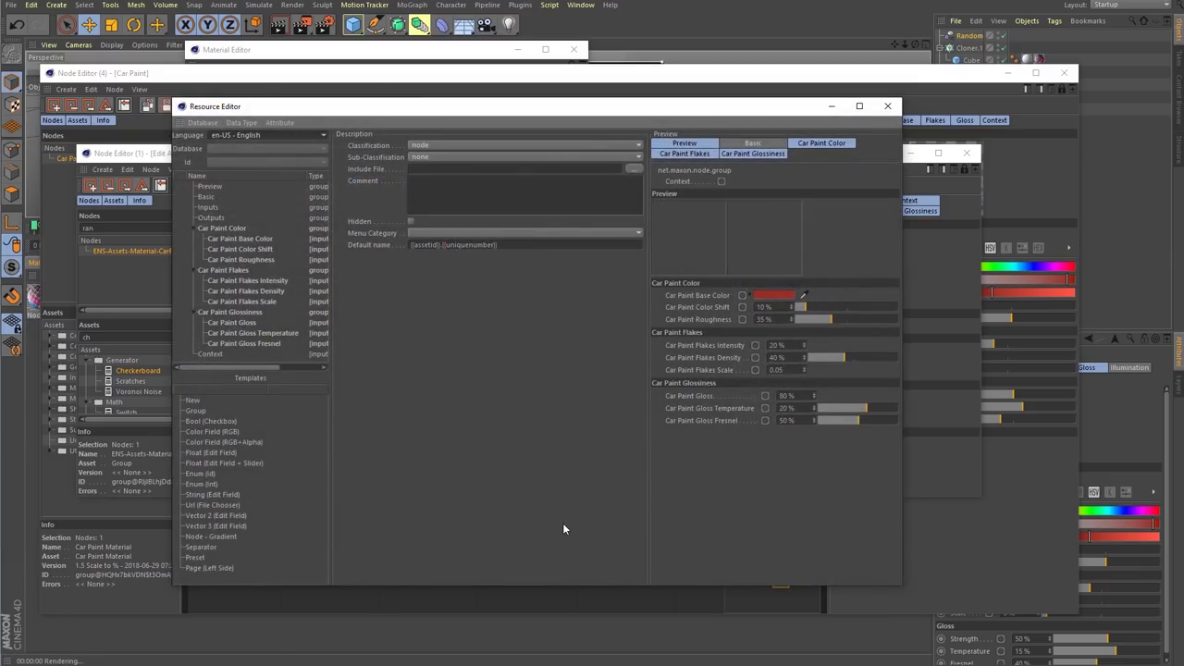
pyautogui.click(888, 106)
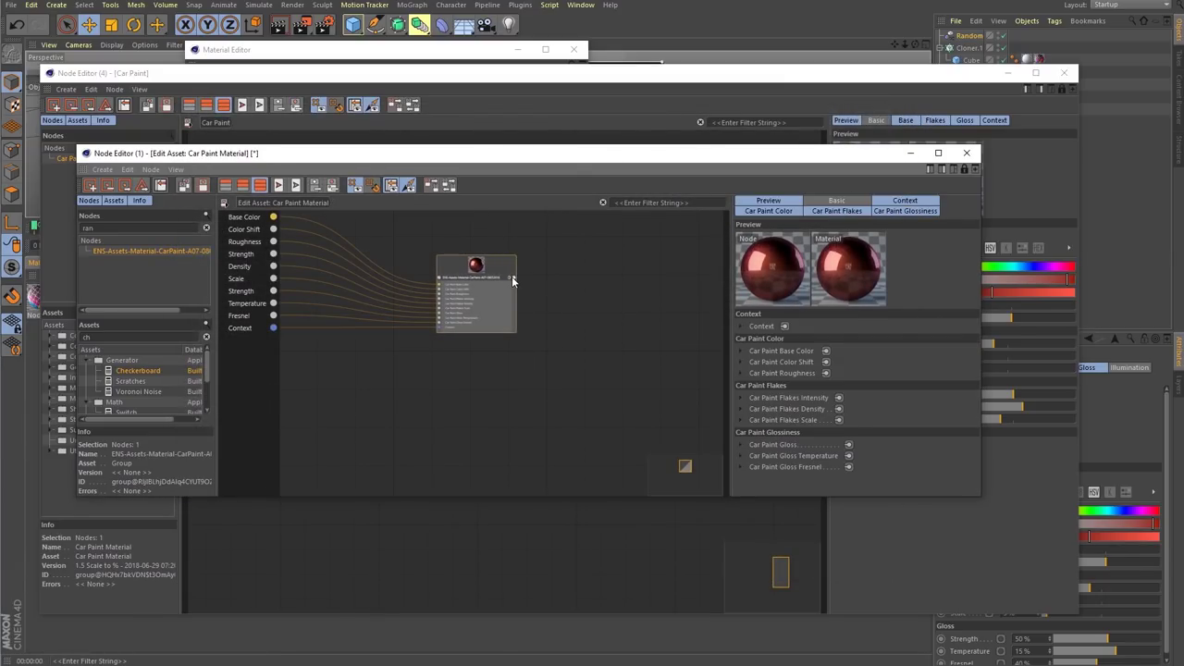
# - Enter the inner car paint group and look over the network of nodes that builds the material
pyautogui.doubleClick(512, 281)
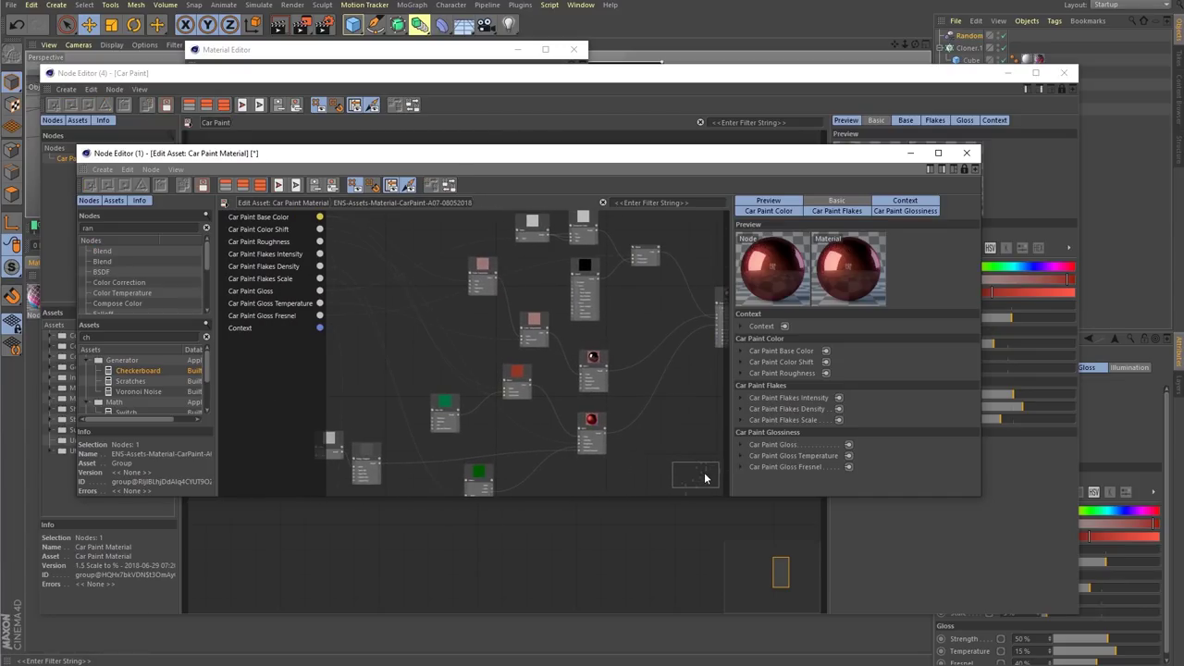
pyautogui.scroll(-2, 625, 368)
pyautogui.moveTo(667, 455); pyautogui.dragTo(587, 379, button='middle')
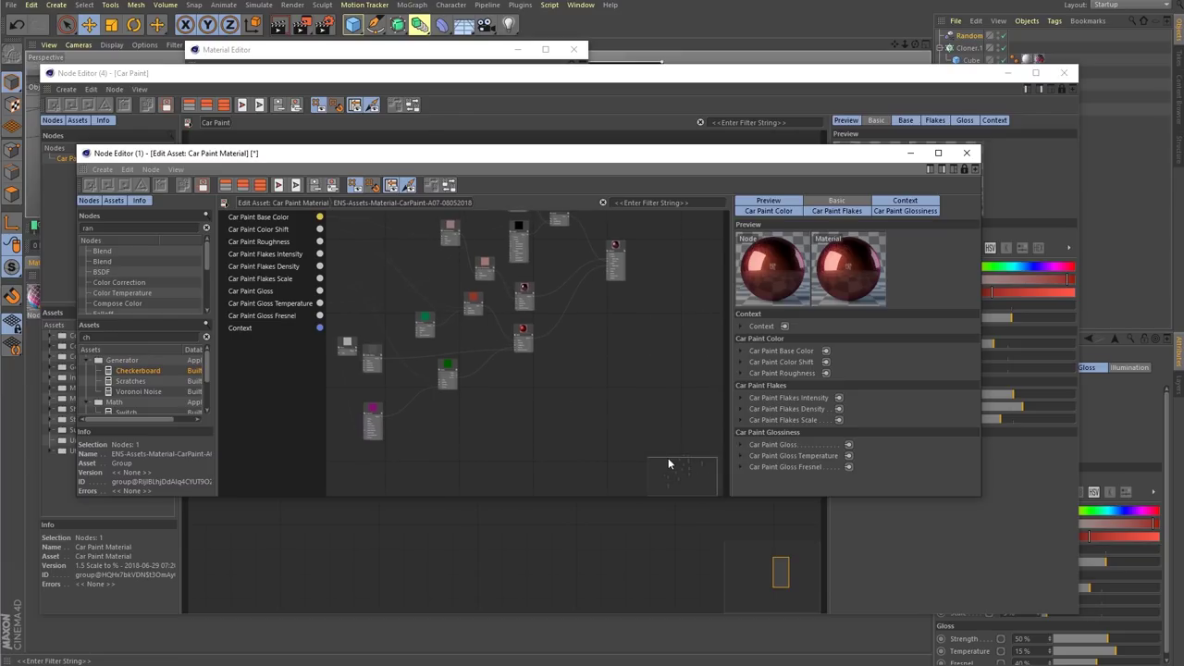
# - Review the inner car paint network and switch back and forth between it and the asset's top level, ending at the top level
pyautogui.scroll(-1, 610, 383)
pyautogui.scroll(-1, 592, 339)
pyautogui.moveTo(581, 291); pyautogui.dragTo(586, 322, button='middle')
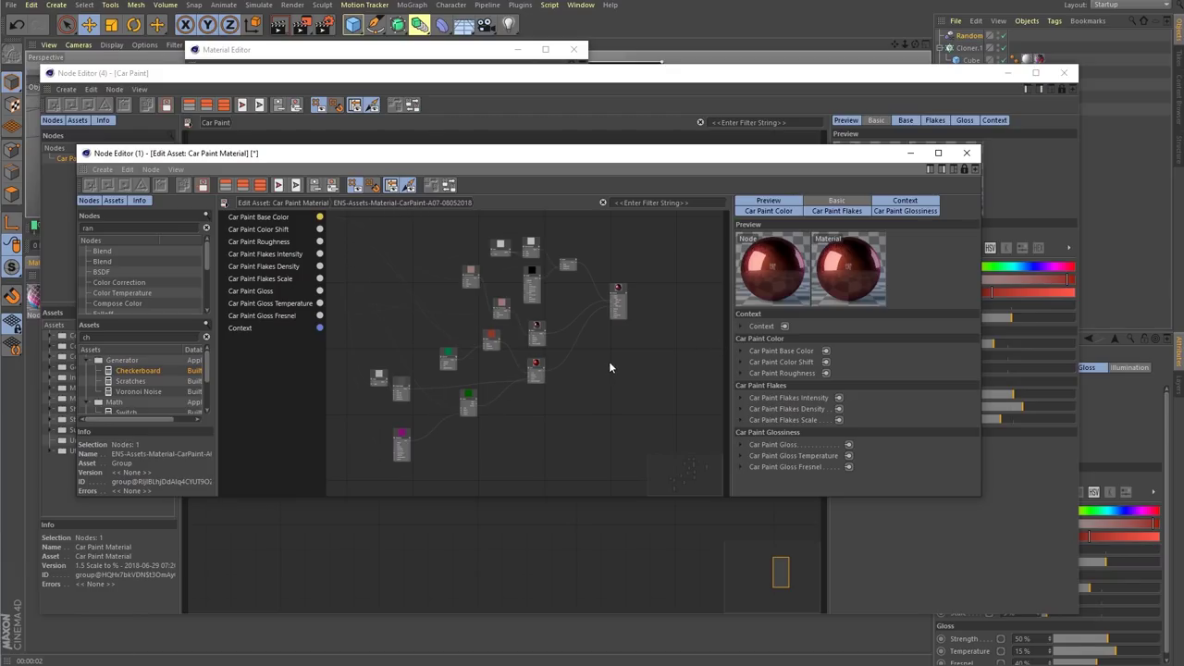
pyautogui.click(261, 204)
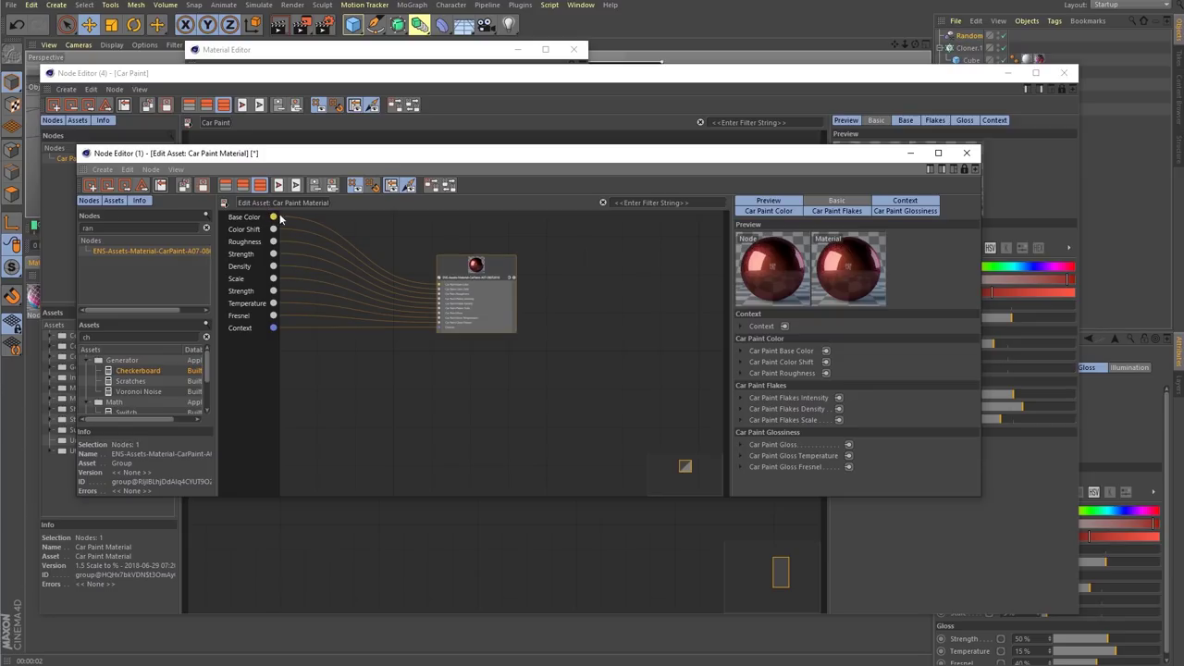
pyautogui.click(236, 204)
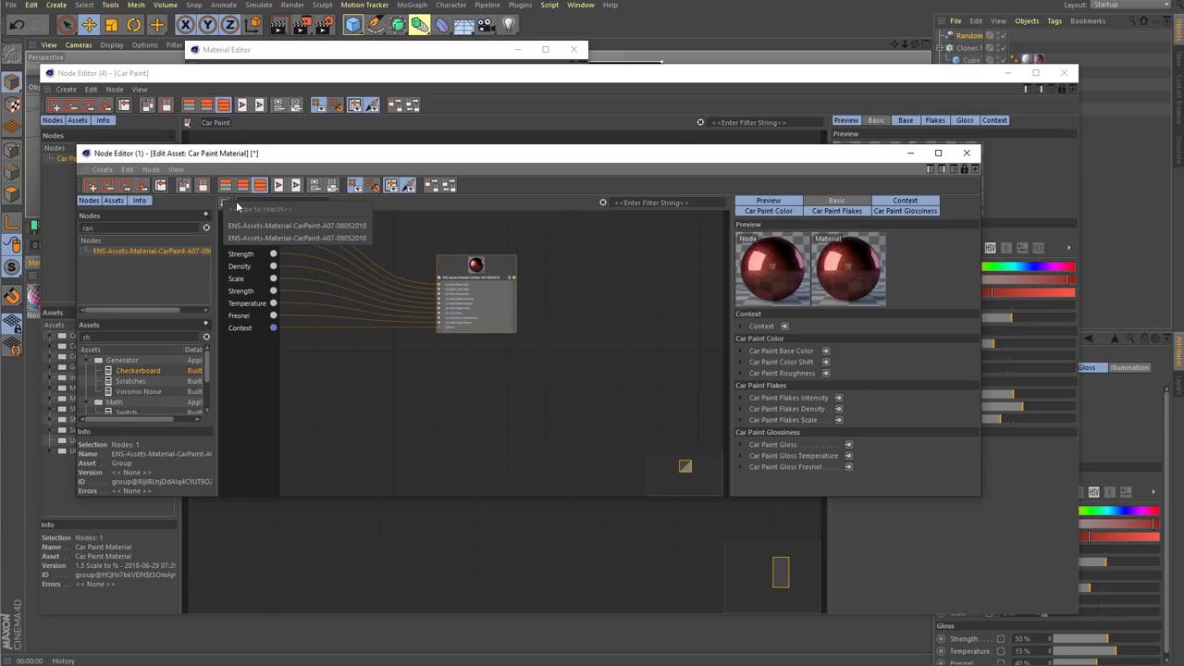
pyautogui.click(279, 227)
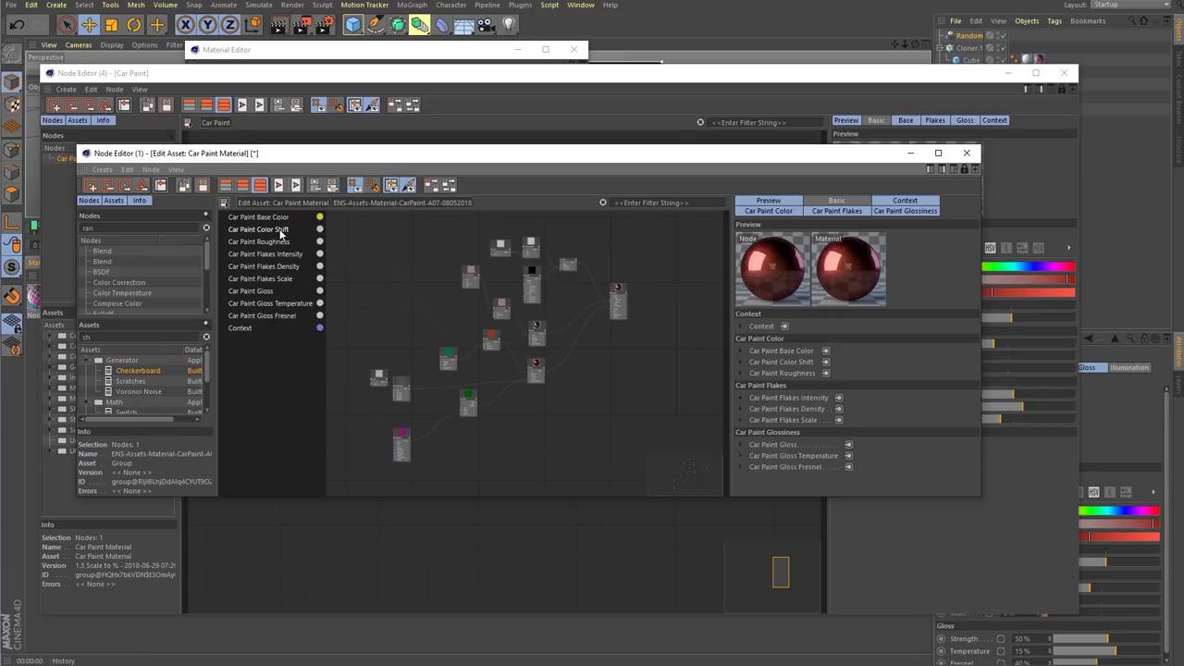
pyautogui.click(229, 201)
pyautogui.click(281, 287)
pyautogui.click(288, 204)
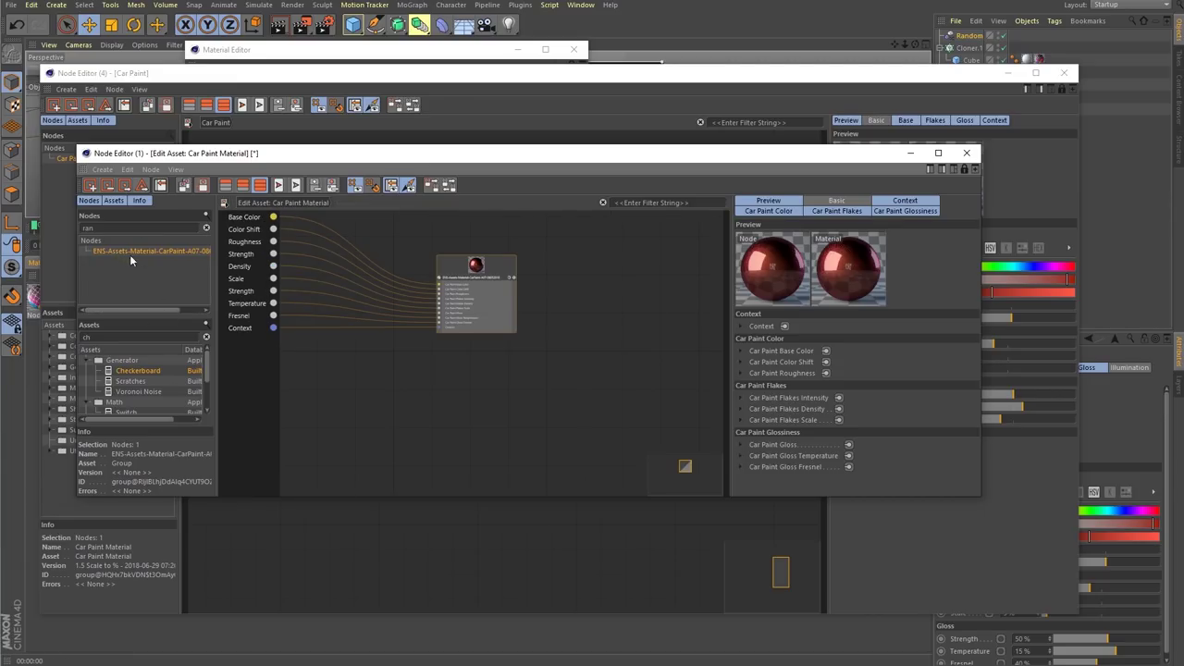
# - Move the asset's Node Editor window aside, return to the Car Paint Node Editor and reposition the Car Paint Material node near the middle
pyautogui.moveTo(309, 155); pyautogui.dragTo(383, 240)
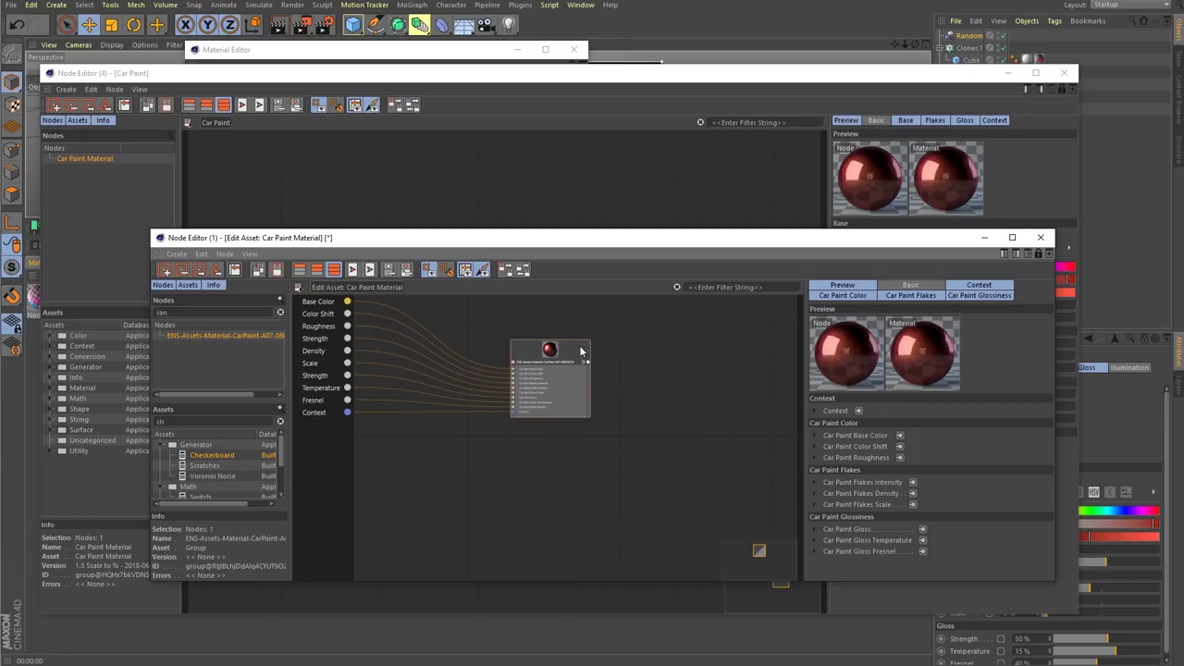
pyautogui.moveTo(595, 240); pyautogui.dragTo(786, 172)
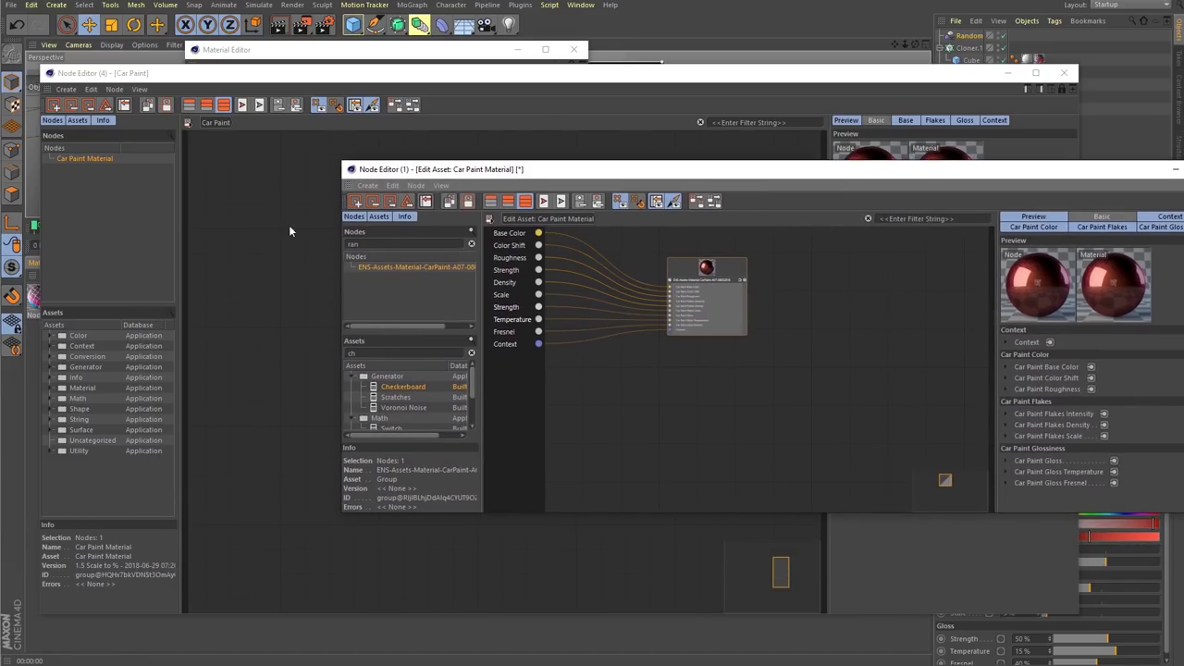
pyautogui.click(427, 132)
pyautogui.moveTo(579, 276)
pyautogui.mouseDown()
pyautogui.moveTo(504, 273)
pyautogui.moveTo(515, 281)
pyautogui.mouseUp()
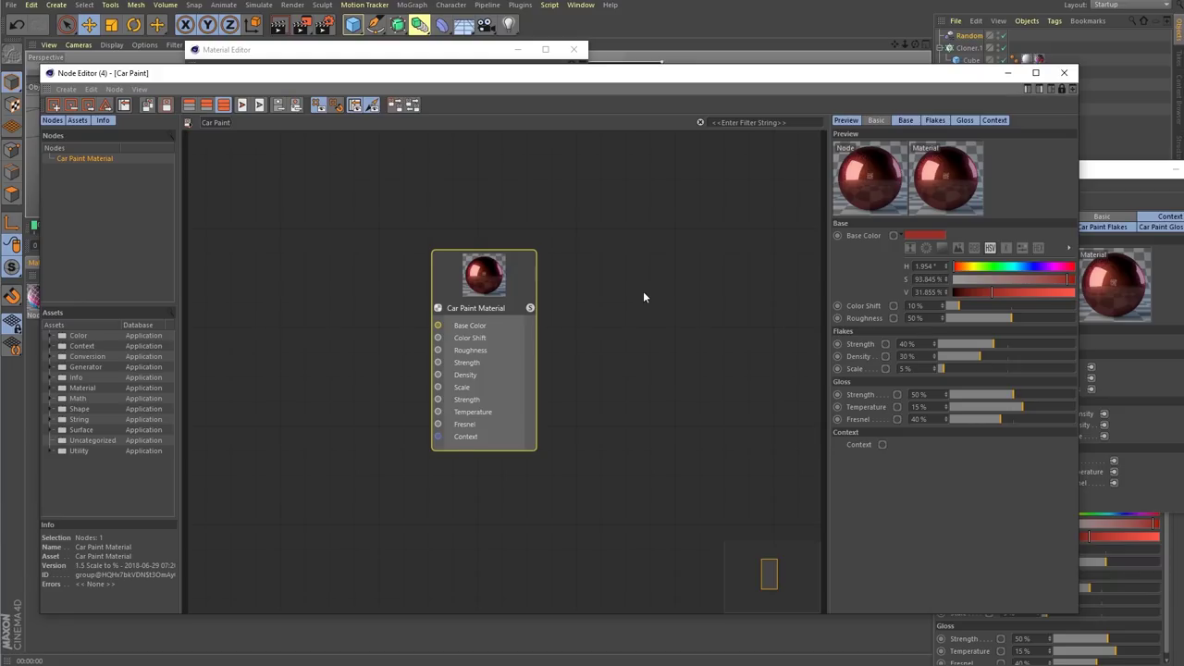
pyautogui.moveTo(527, 275); pyautogui.dragTo(557, 276)
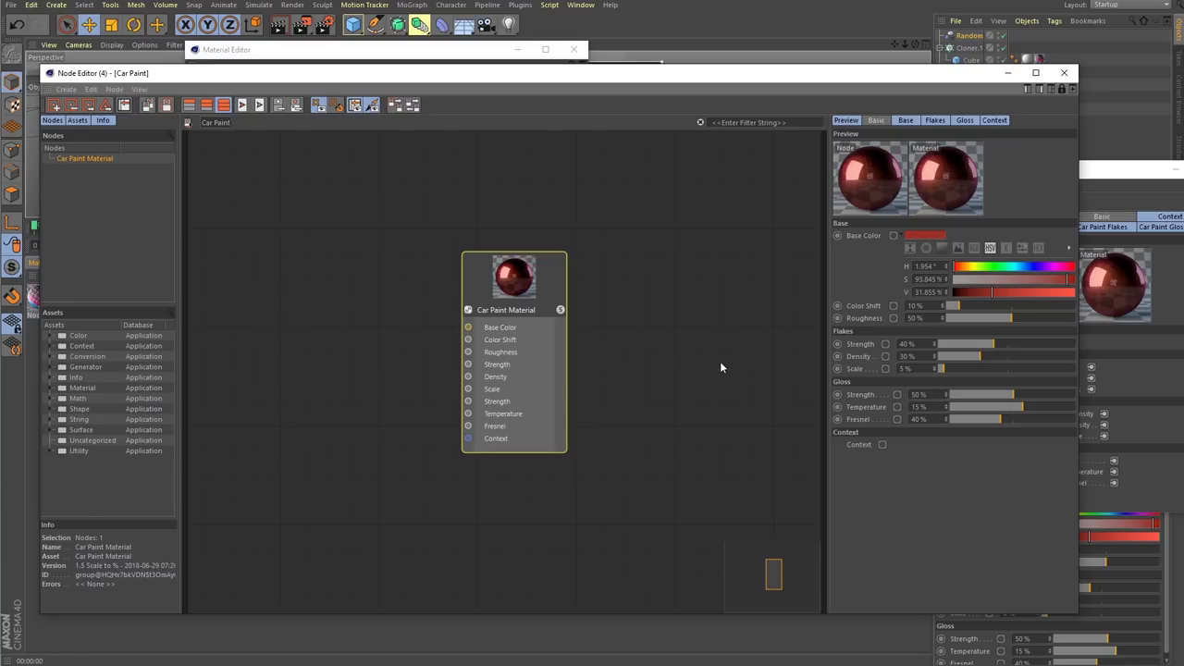
# - Delete the Car Paint Material node from the Car Paint material's graph
pyautogui.moveTo(599, 194)
pyautogui.mouseDown()
pyautogui.moveTo(530, 313)
pyautogui.moveTo(354, 482)
pyautogui.mouseUp()
pyautogui.click(308, 375)
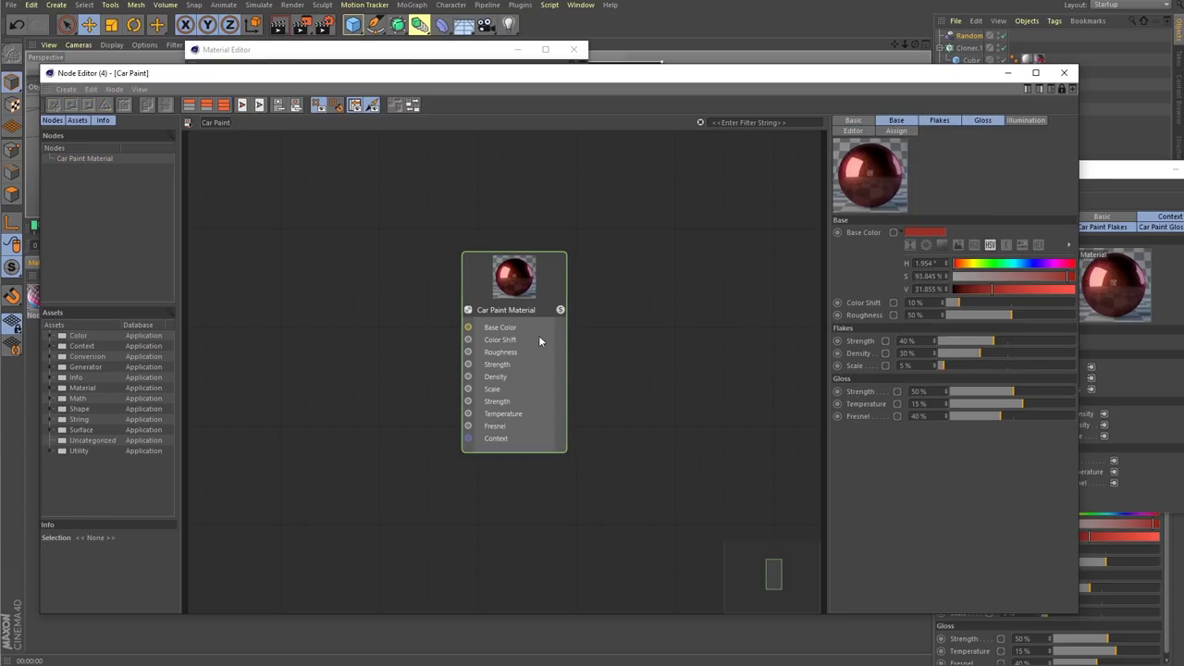
pyautogui.moveTo(658, 241); pyautogui.dragTo(359, 544)
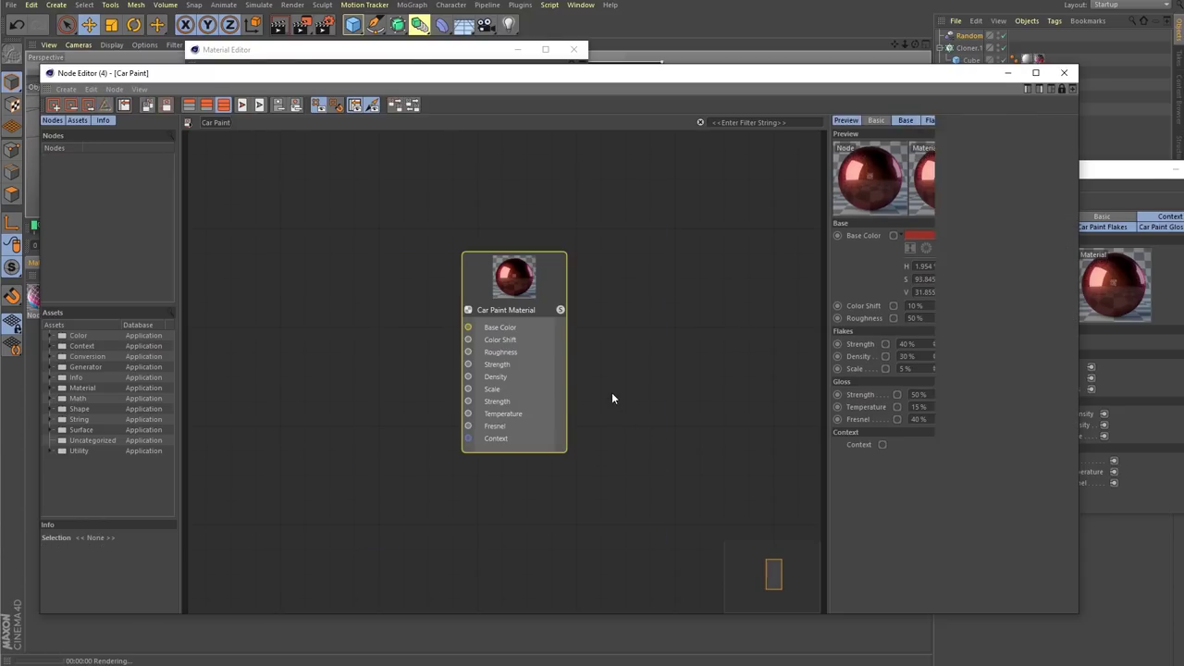
pyautogui.press('Delete')
# - Add an Uber Material node to the empty graph and bring it into view near the middle
pyautogui.doubleClick(466, 351)
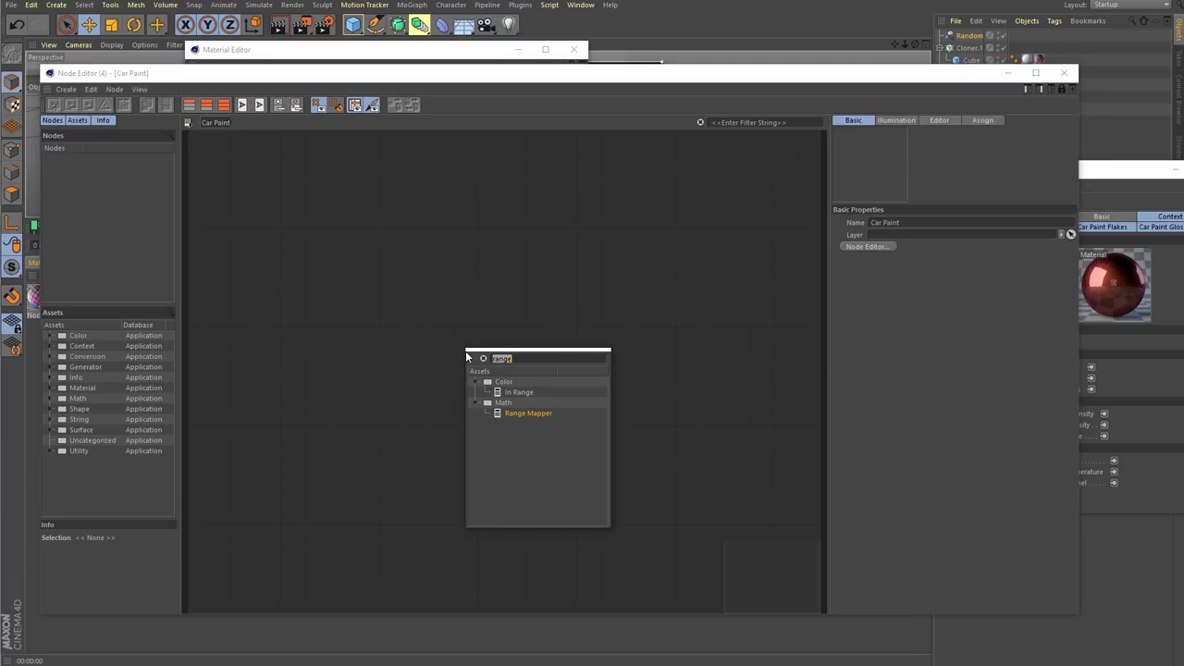
pyautogui.write('ub')
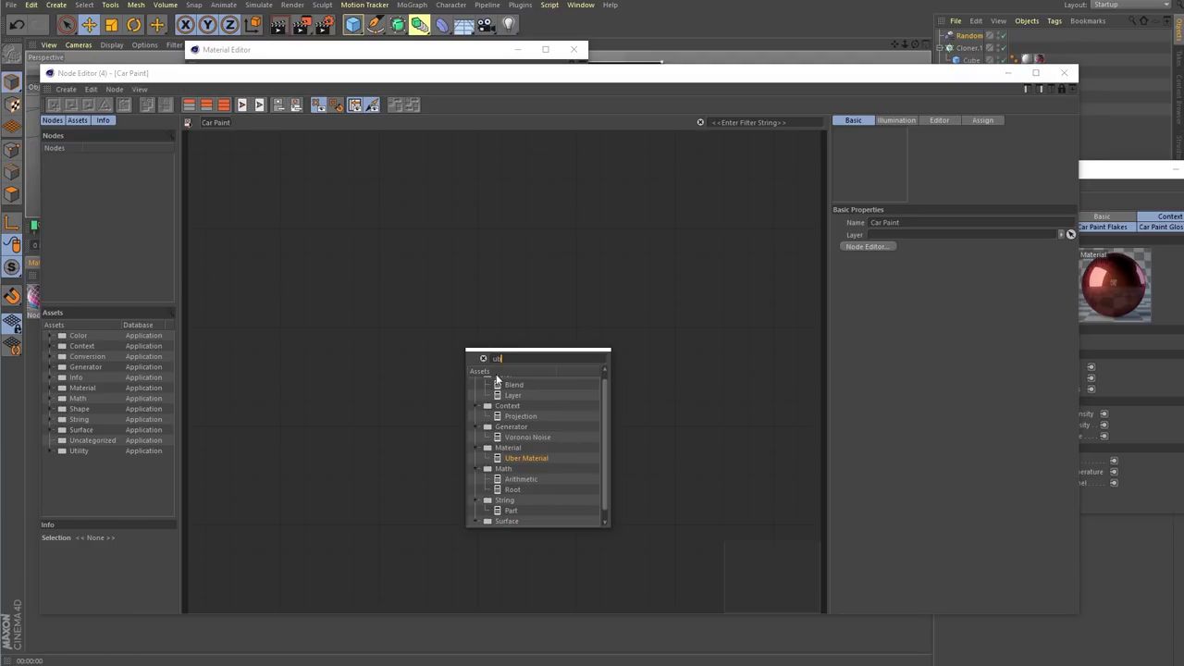
pyautogui.click(535, 458)
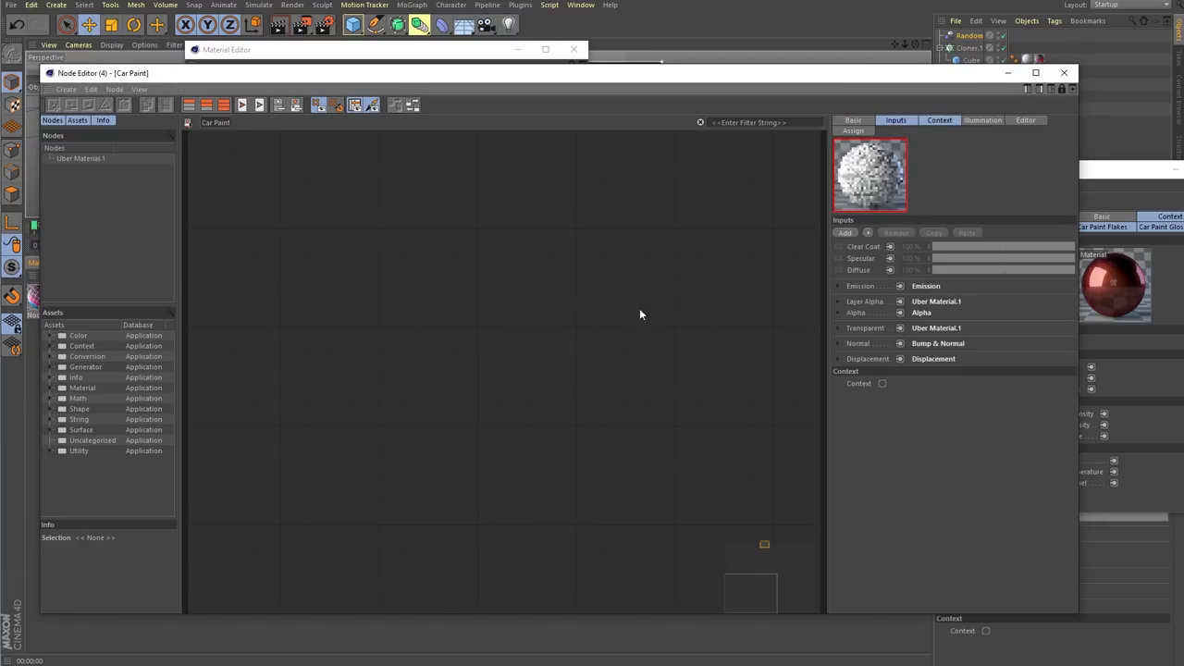
pyautogui.click(767, 546)
pyautogui.click(707, 234)
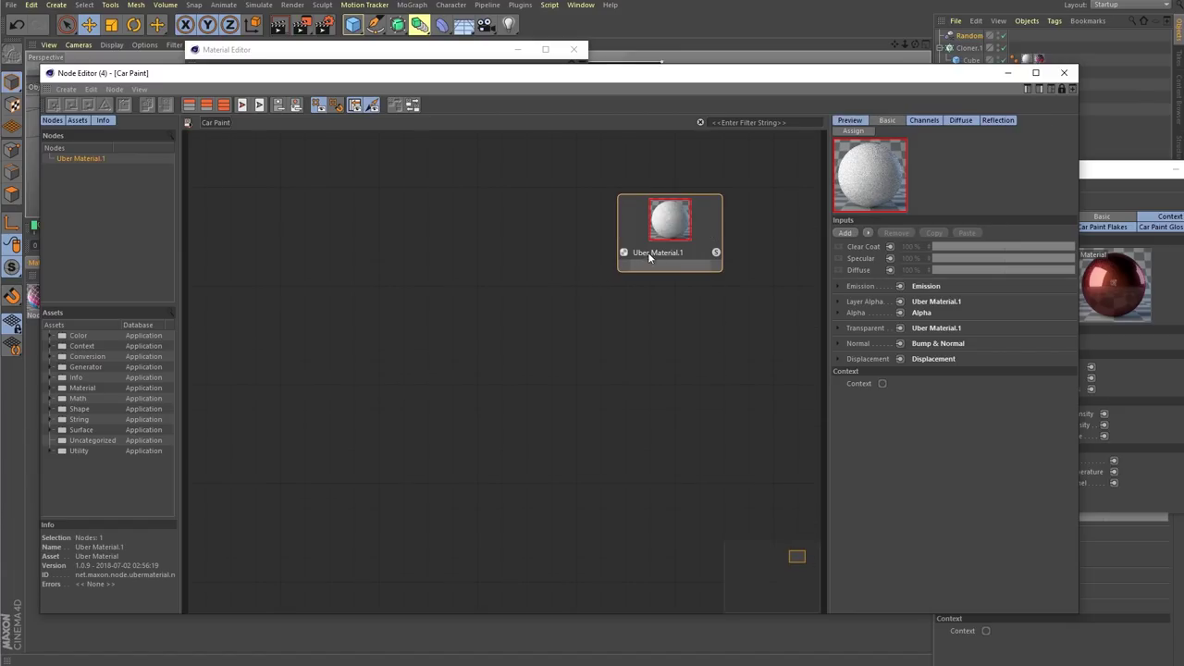
pyautogui.rightClick(707, 234)
pyautogui.click(757, 359)
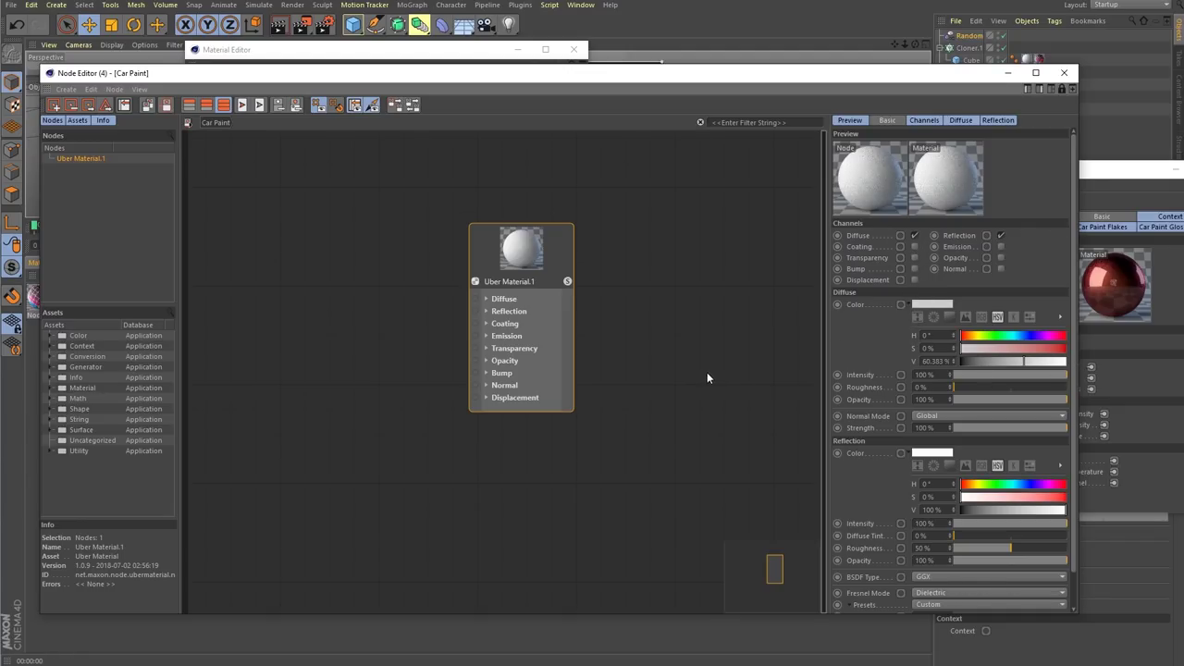
# - Open the Uber Material node's asset for editing, move its window over the main editor and view the whole network
pyautogui.rightClick(554, 262)
pyautogui.click(601, 535)
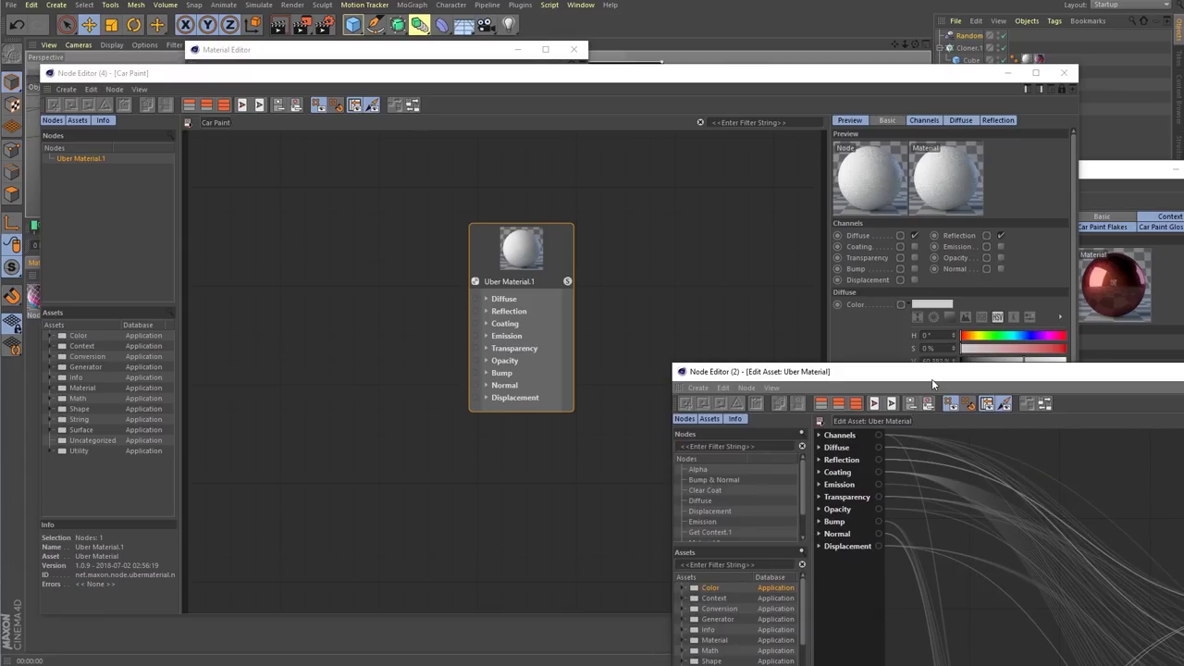
pyautogui.moveTo(933, 380); pyautogui.dragTo(372, 109)
pyautogui.scroll(-6, 628, 343)
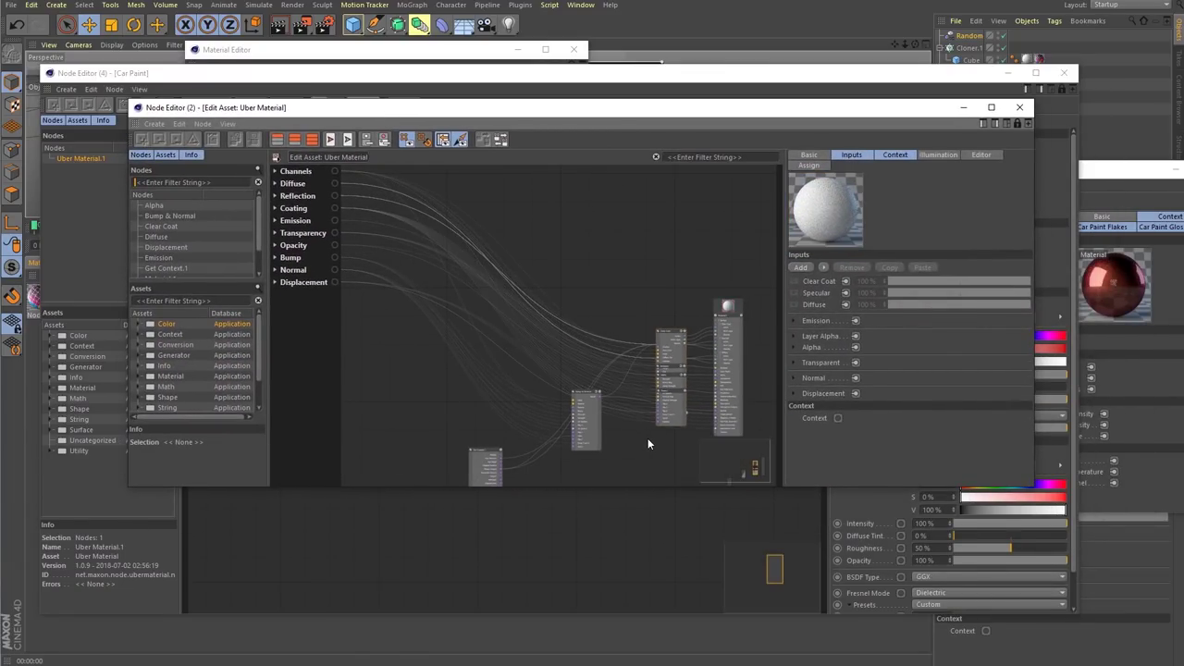
pyautogui.keyDown('alt'); pyautogui.moveTo(651, 435); pyautogui.dragTo(696, 369, button='middle'); pyautogui.keyUp('alt')
# - Examine the Clear Coat and Bump & Normal groups in the Uber Material asset, and enter Bump & Normal to view its inner nodes
pyautogui.click(640, 246)
pyautogui.scroll(3, 613, 384)
pyautogui.scroll(1, 548, 368)
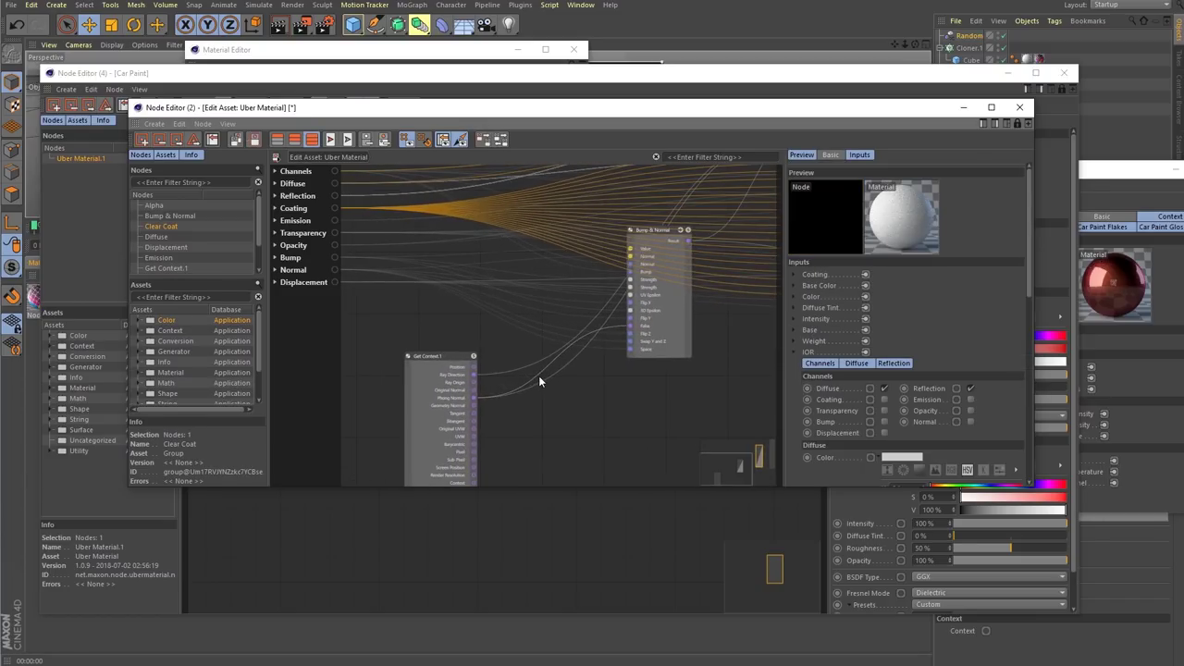
pyautogui.click(686, 231)
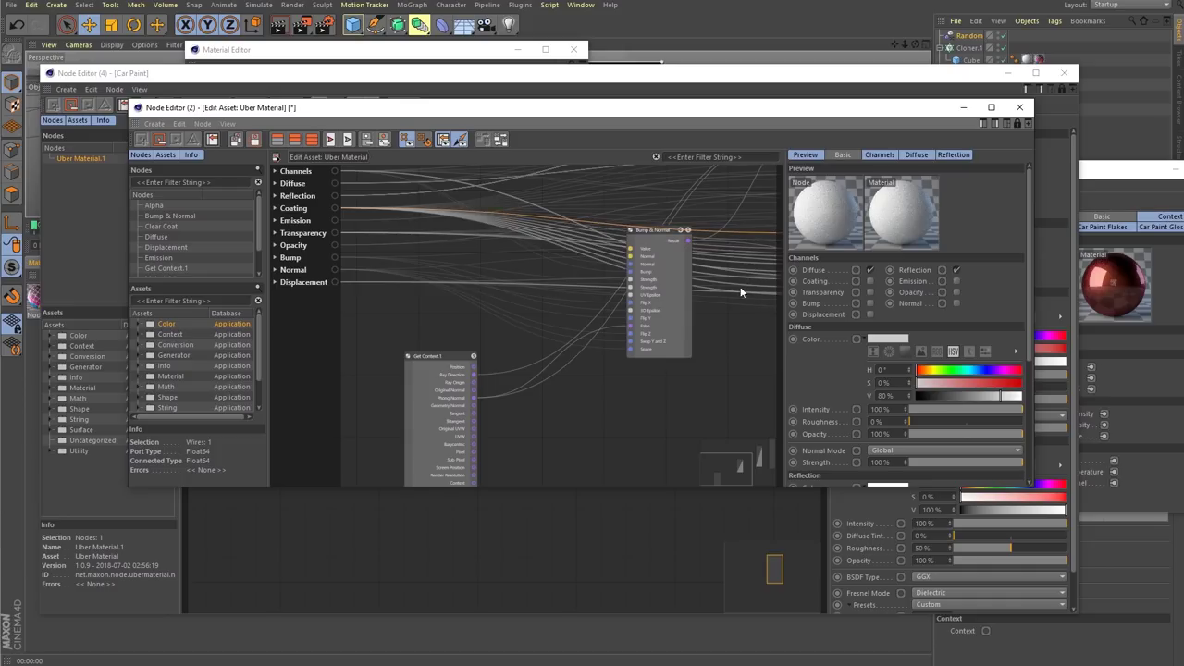
pyautogui.moveTo(686, 339); pyautogui.dragTo(666, 409)
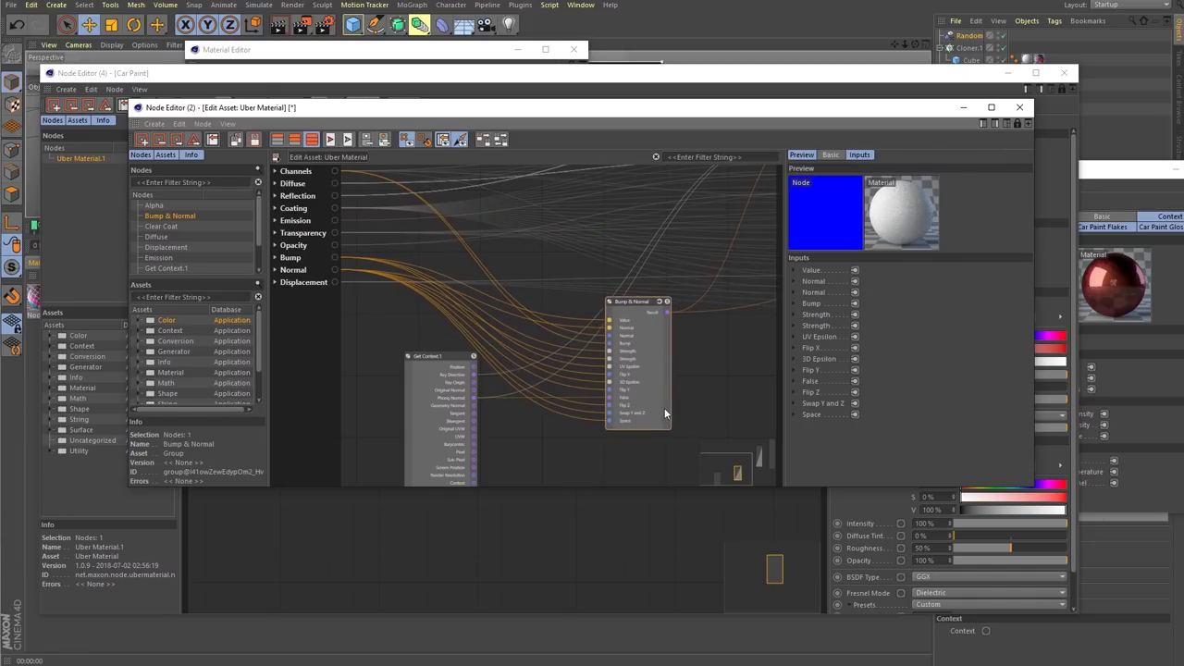
pyautogui.click(663, 302)
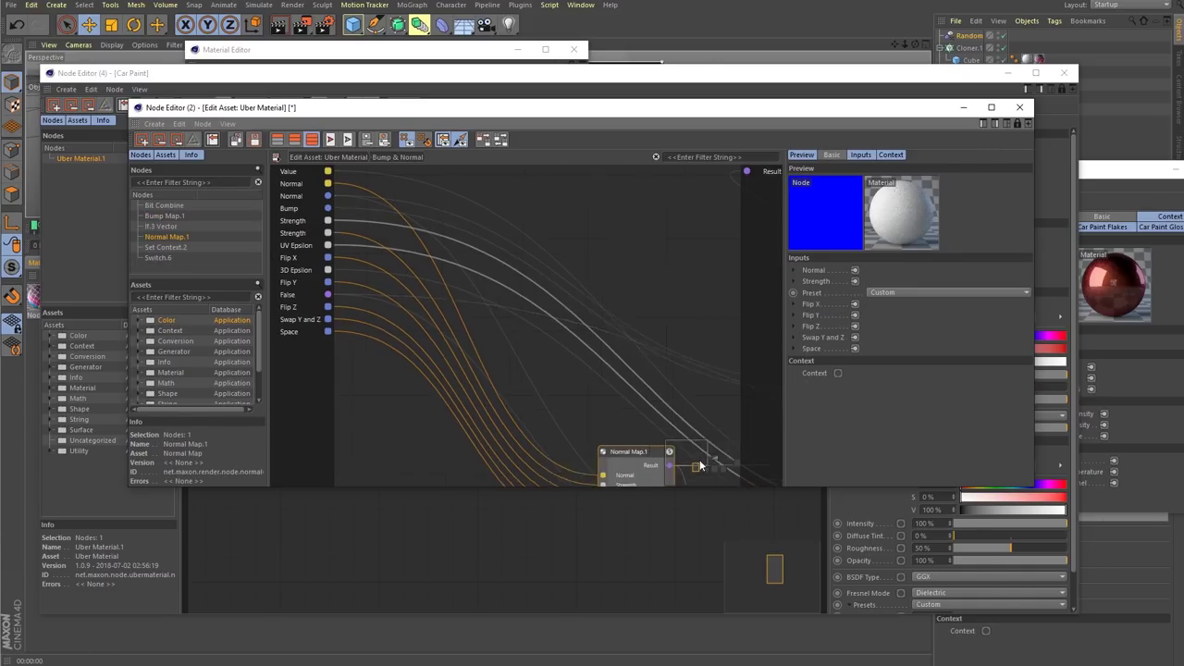
pyautogui.moveTo(712, 460)
pyautogui.mouseDown()
pyautogui.moveTo(728, 463)
pyautogui.moveTo(716, 454)
pyautogui.moveTo(701, 466)
pyautogui.mouseUp()
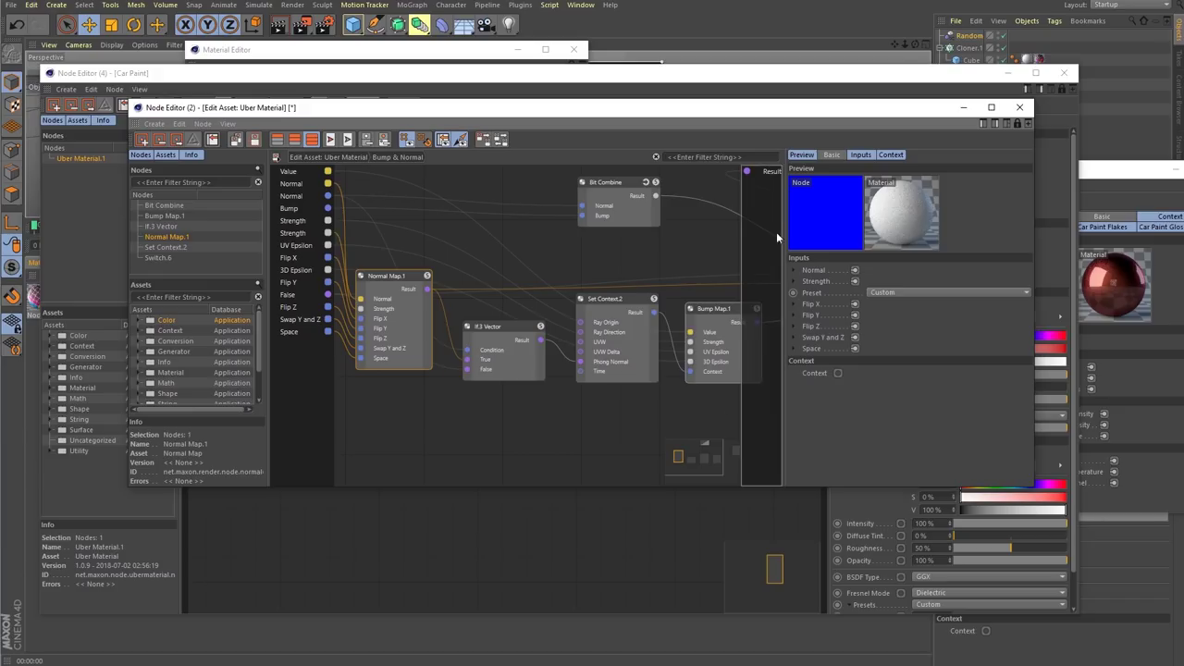
# - Close the Uber Material asset's editor, move the Uber Material node lower in the Car Paint graph and deselect it
pyautogui.click(1019, 108)
pyautogui.click(628, 220)
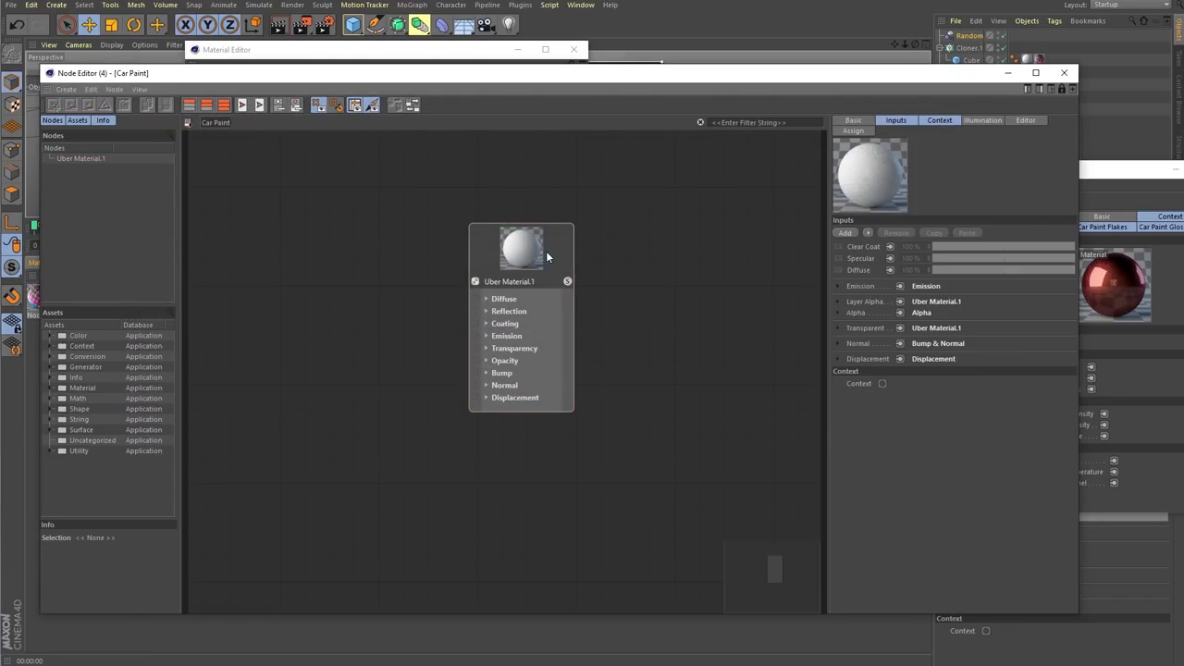
pyautogui.moveTo(546, 251); pyautogui.dragTo(570, 316)
pyautogui.click(734, 268)
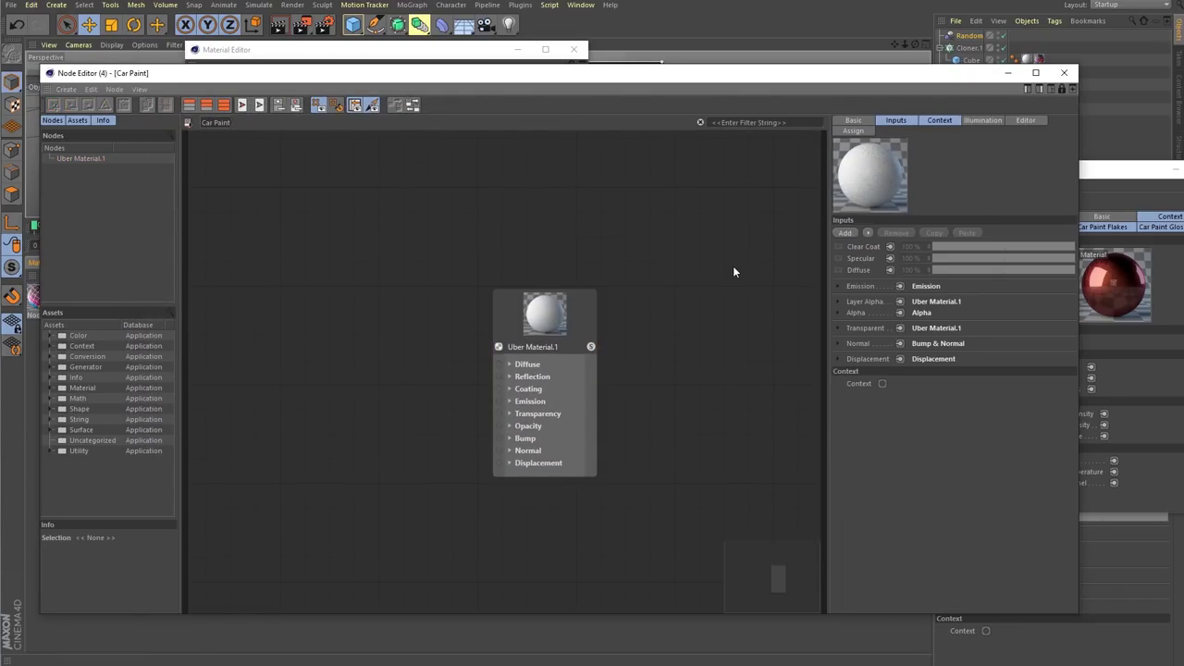